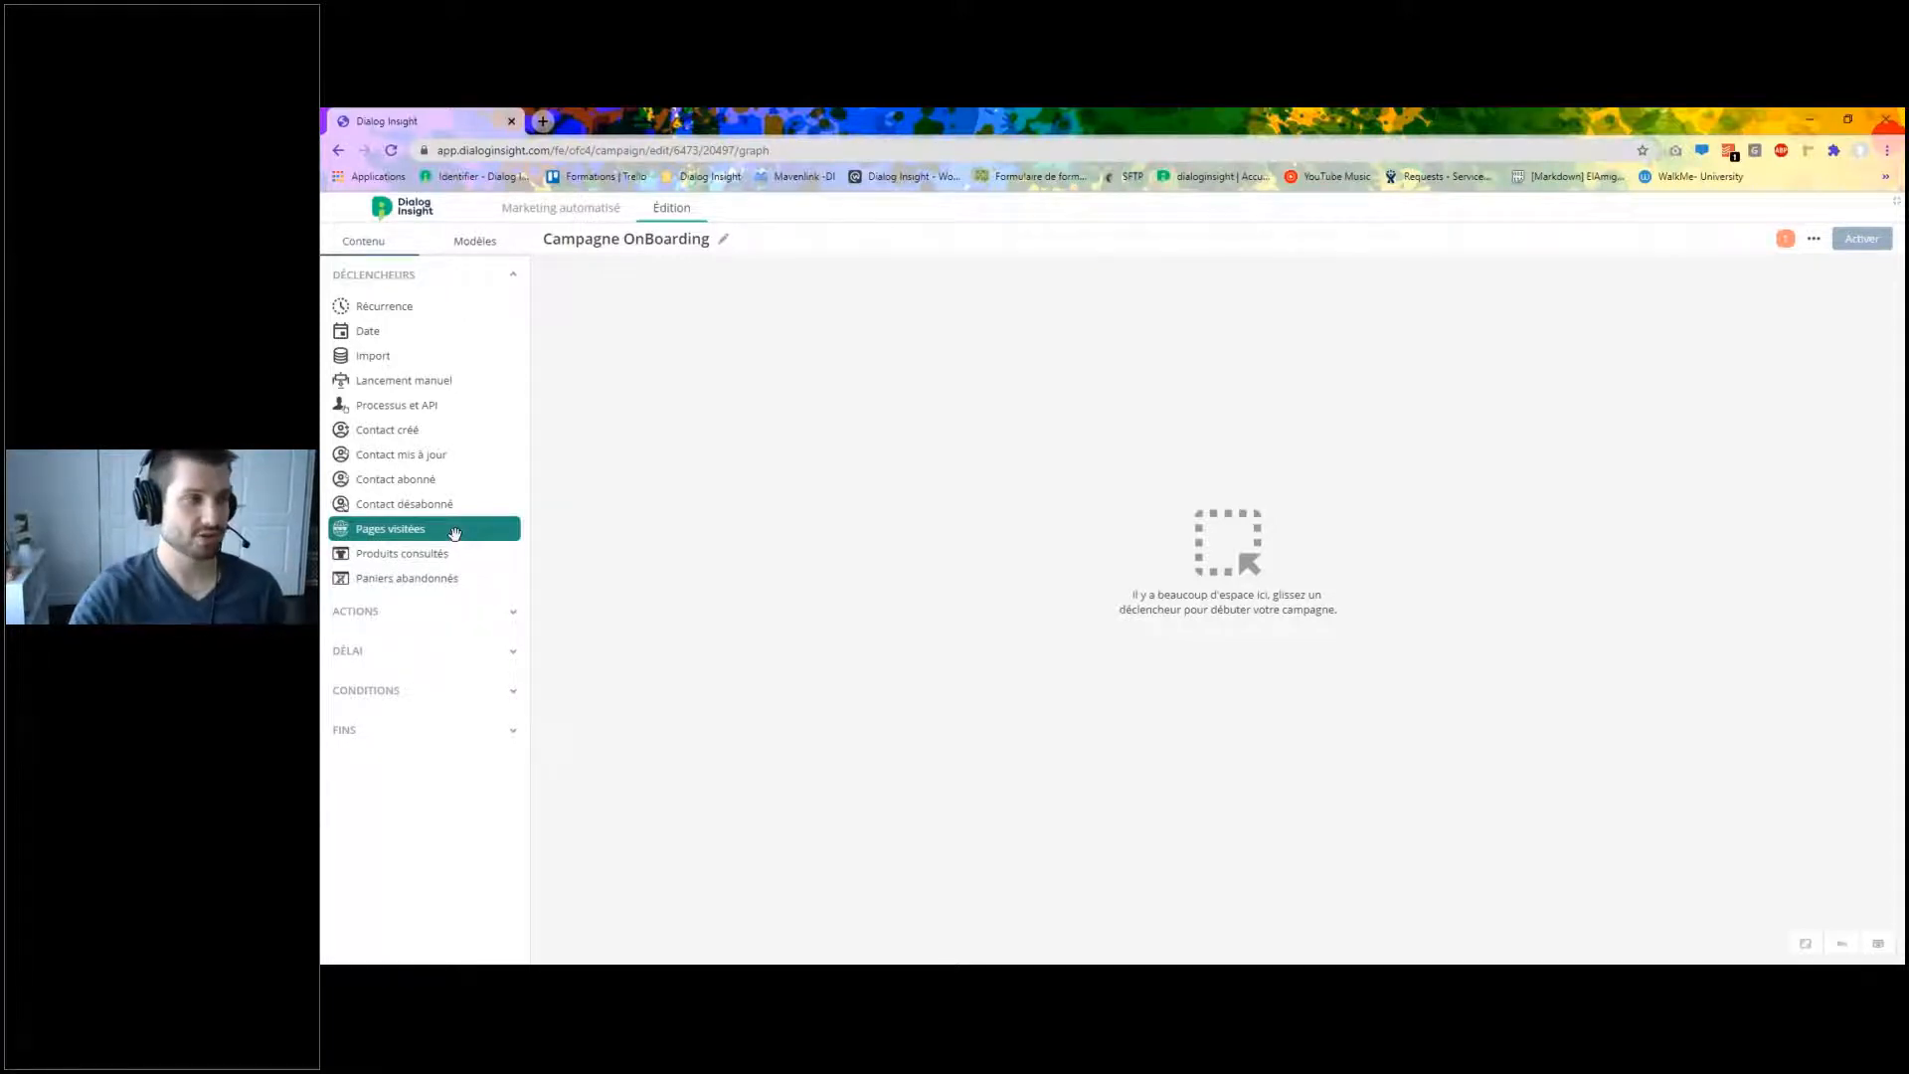
# Collapse DÉCLENCHEURS, review the six actions under ACTIONS, then collapse ACTIONS again.
pyautogui.click(512, 274)
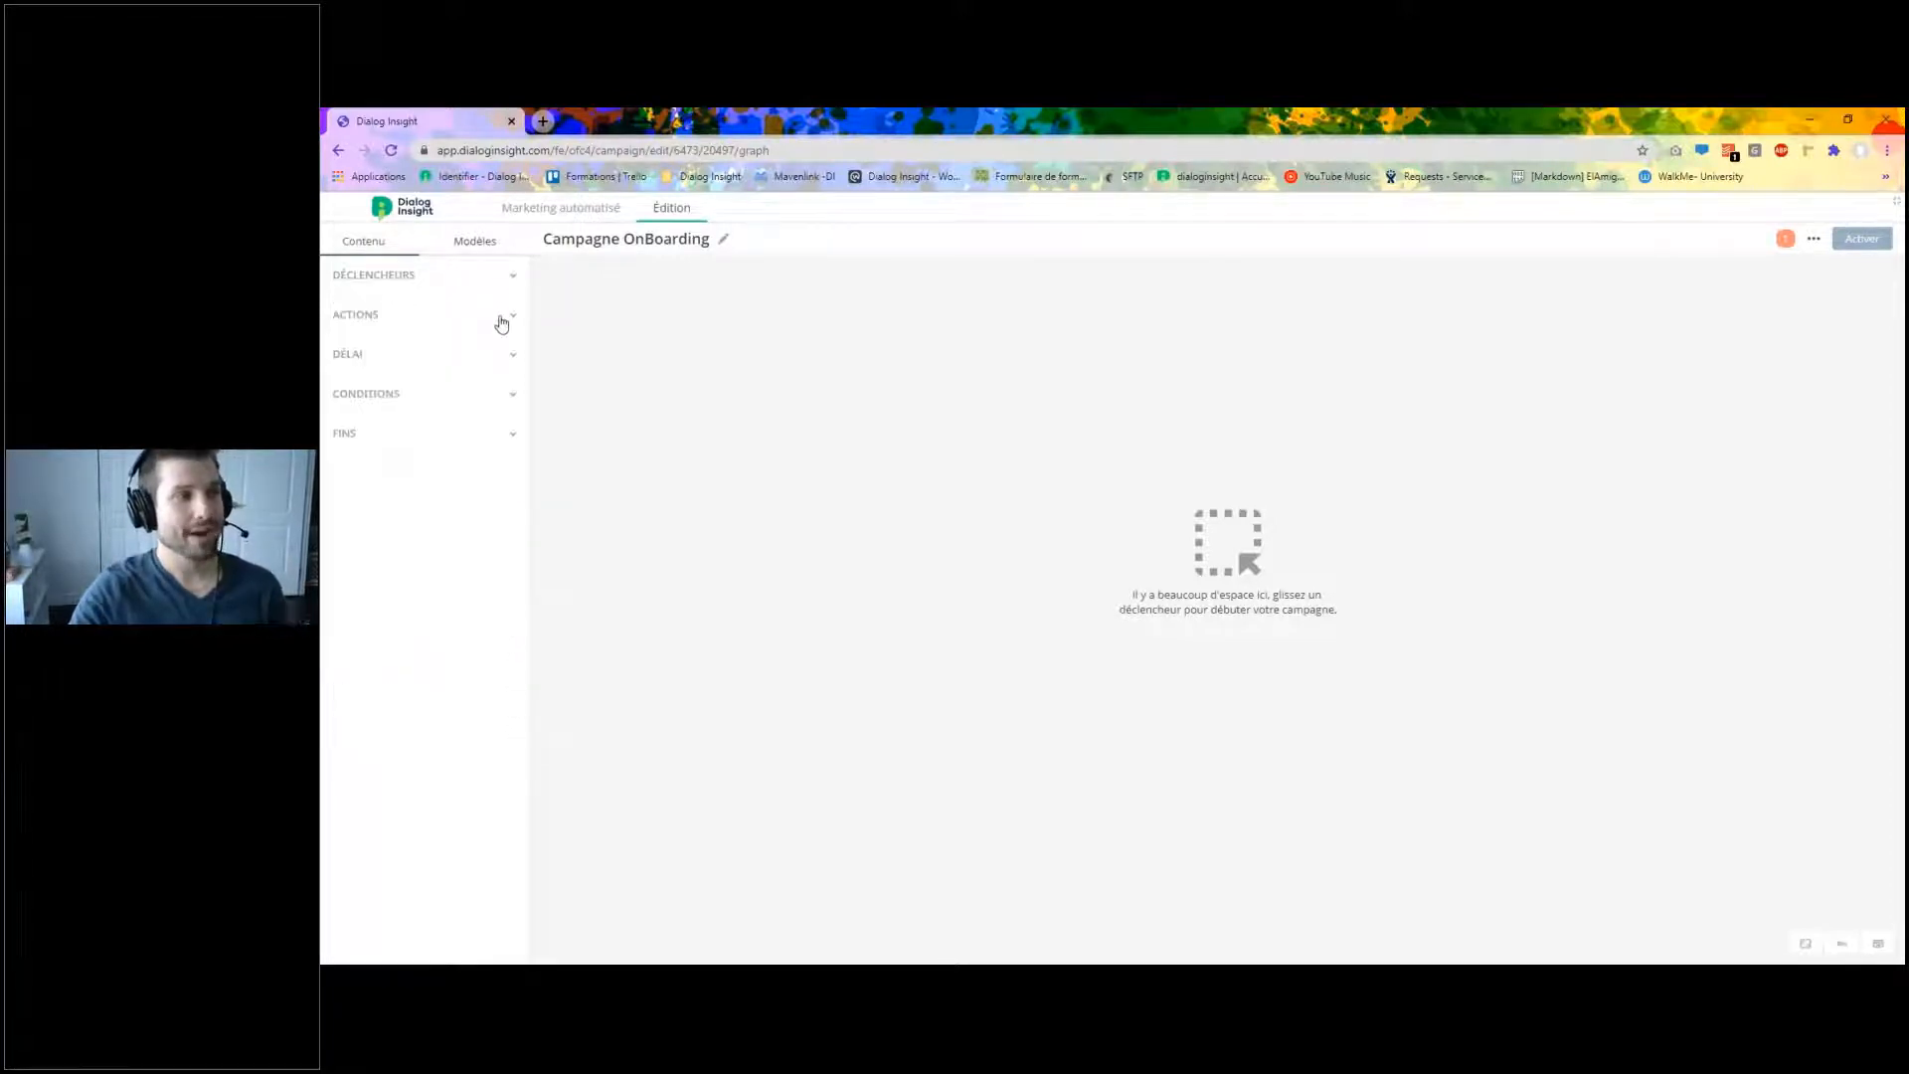
pyautogui.click(502, 322)
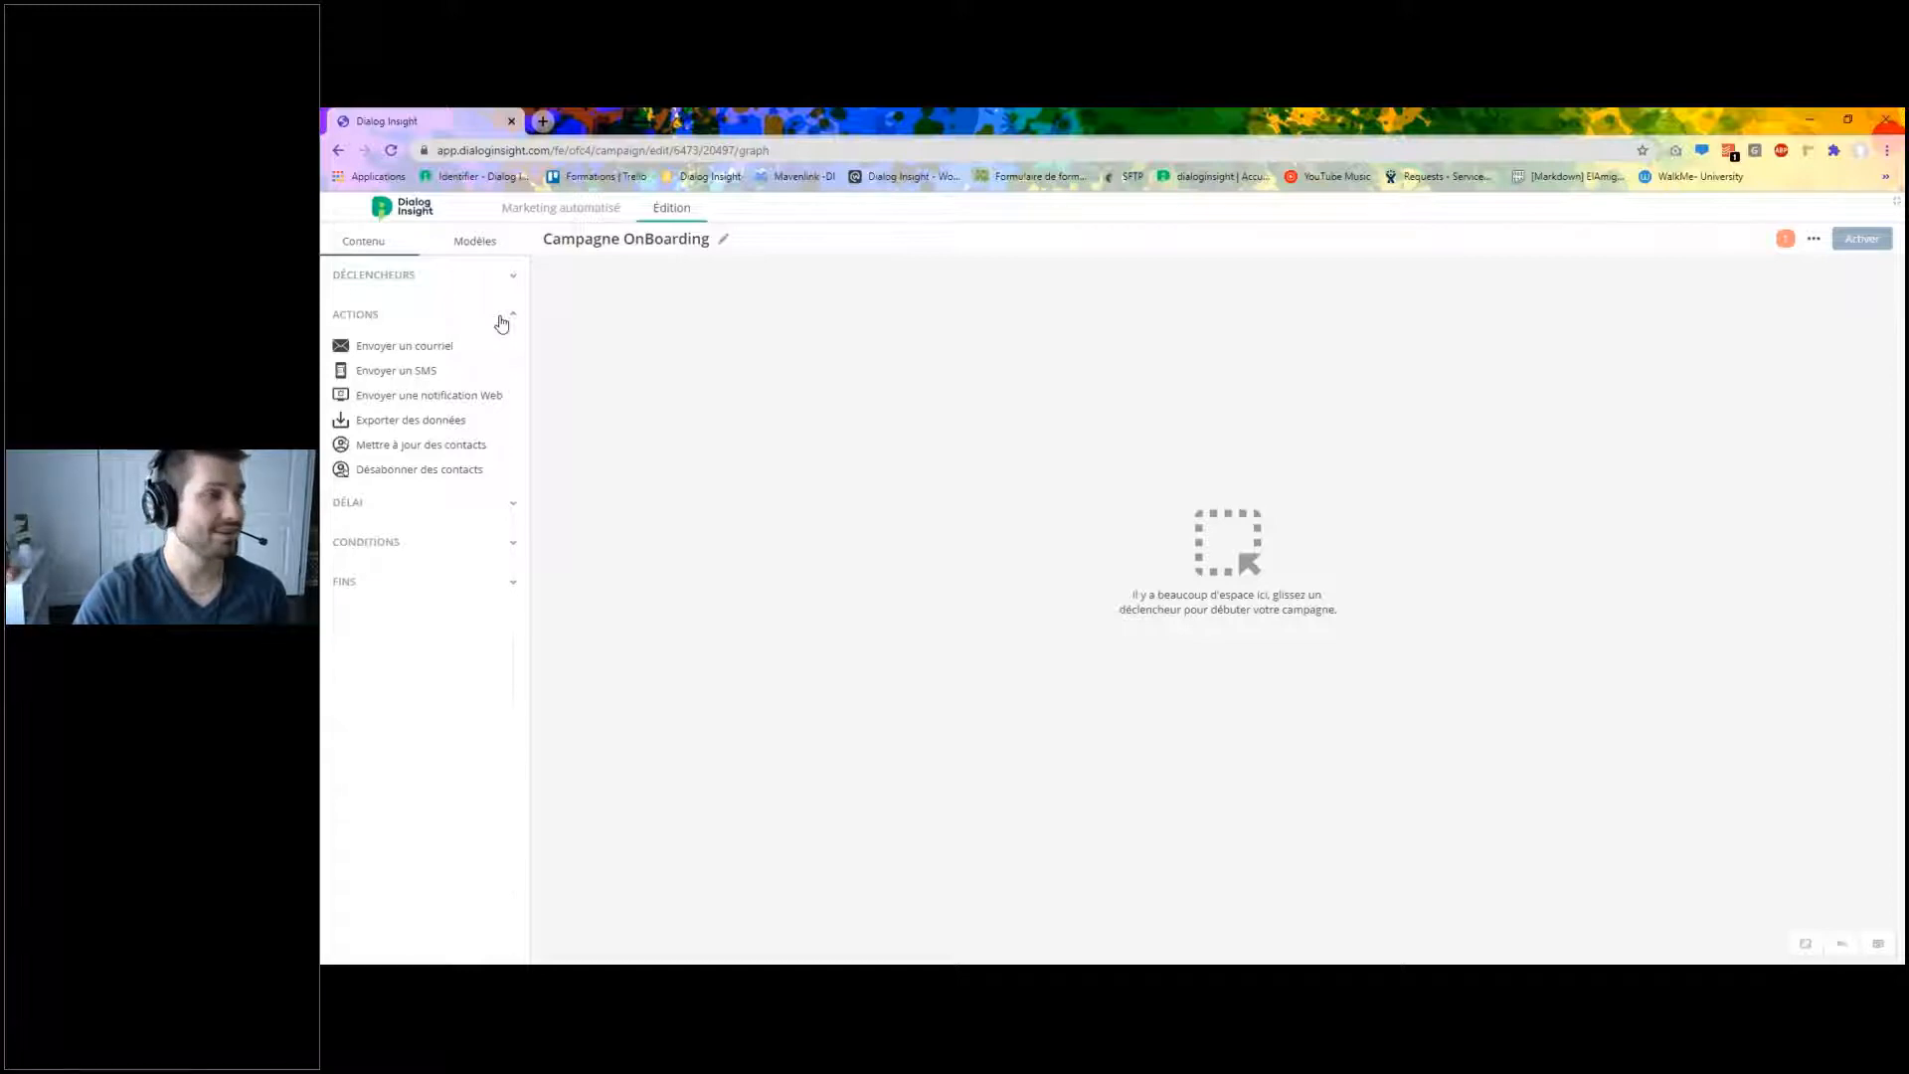
pyautogui.click(504, 320)
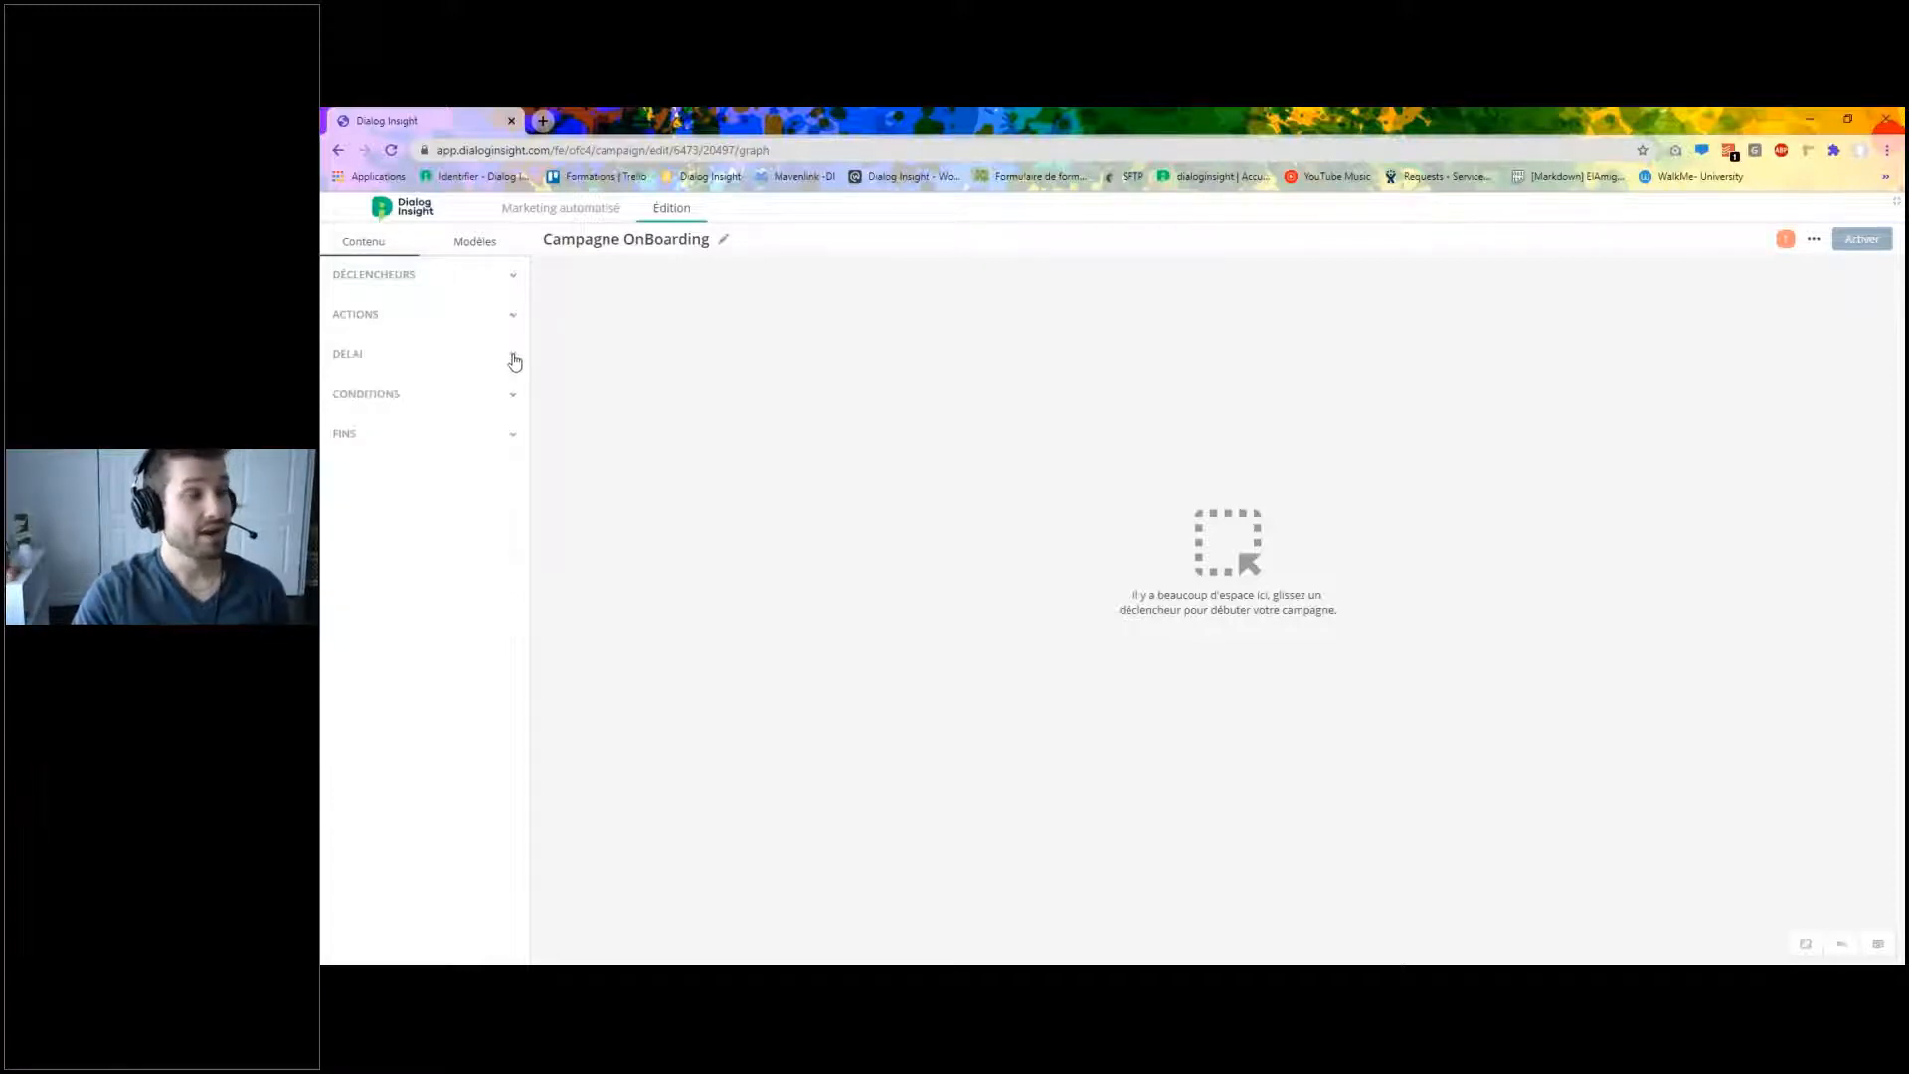
# Expand DÉLAI to show the Délai block, then CONDITIONS to list Profil simple through Plainte.
pyautogui.click(513, 359)
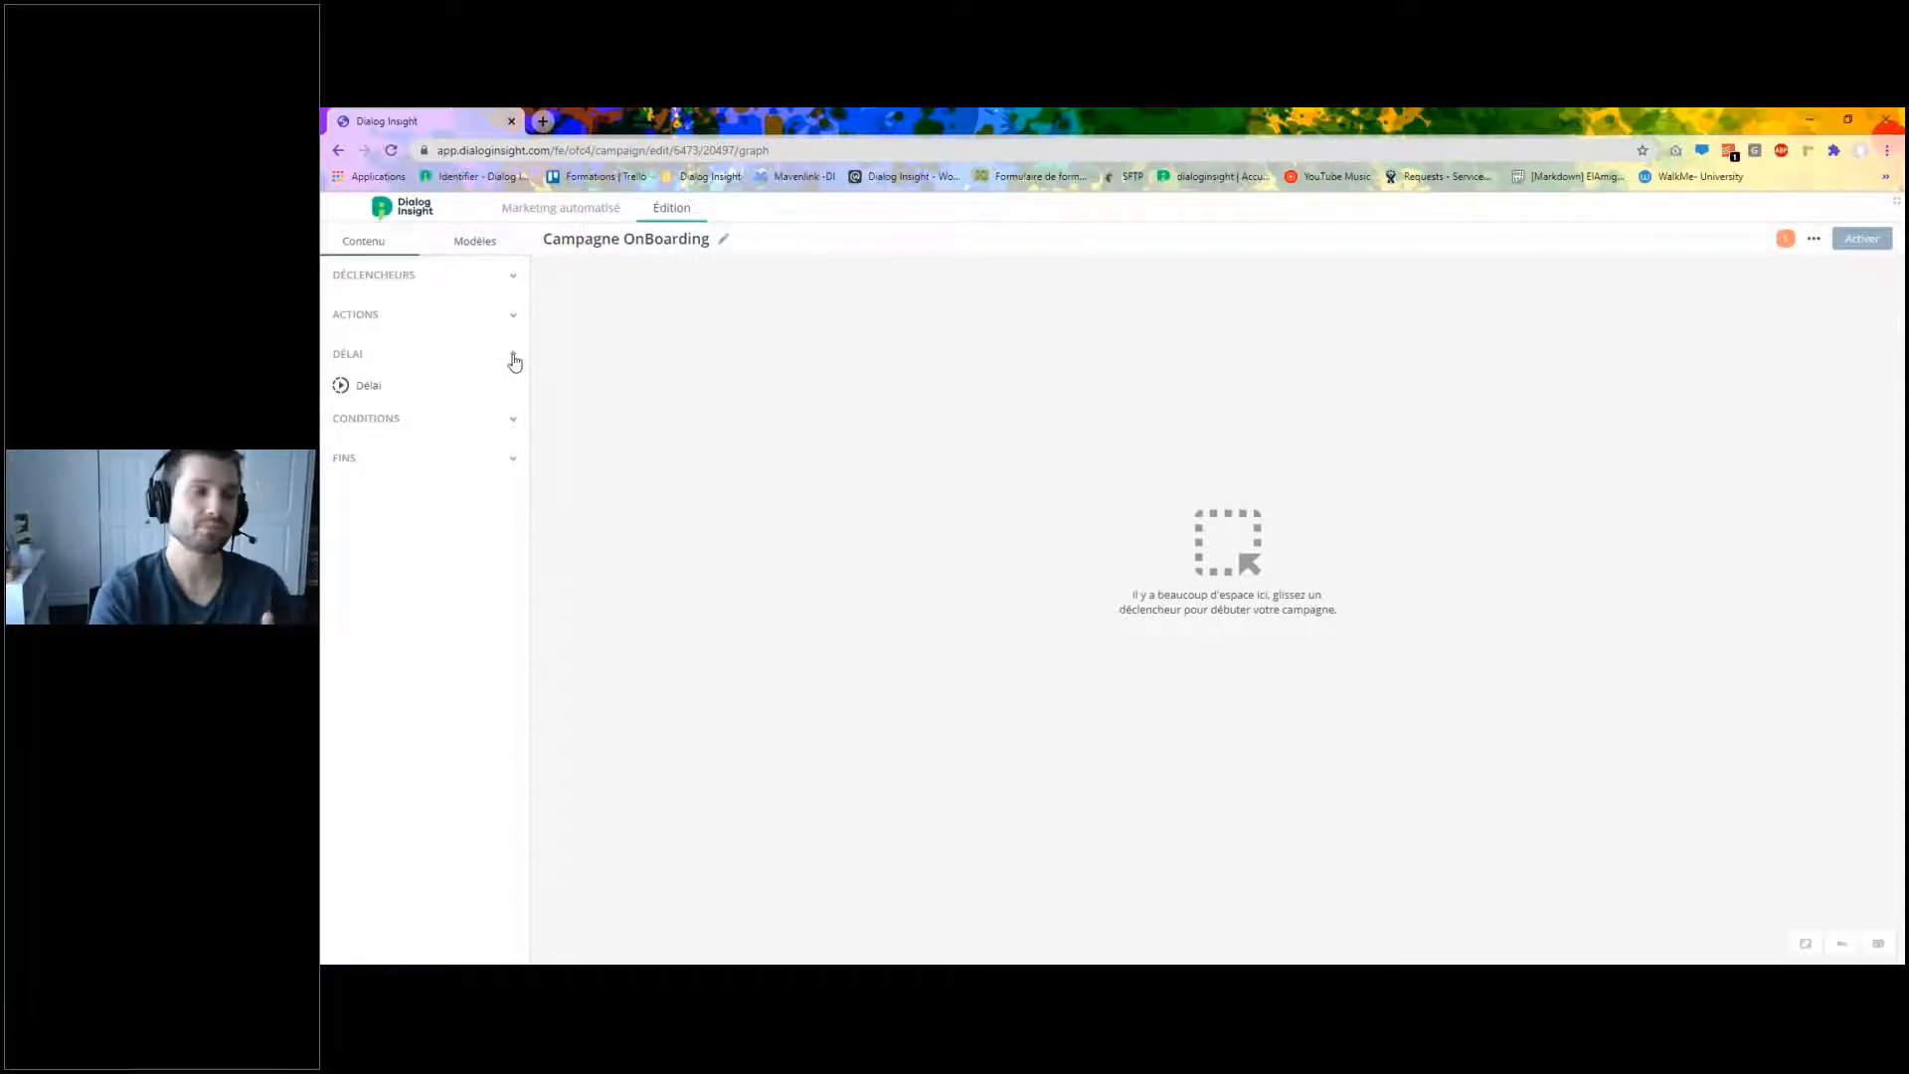
pyautogui.click(513, 424)
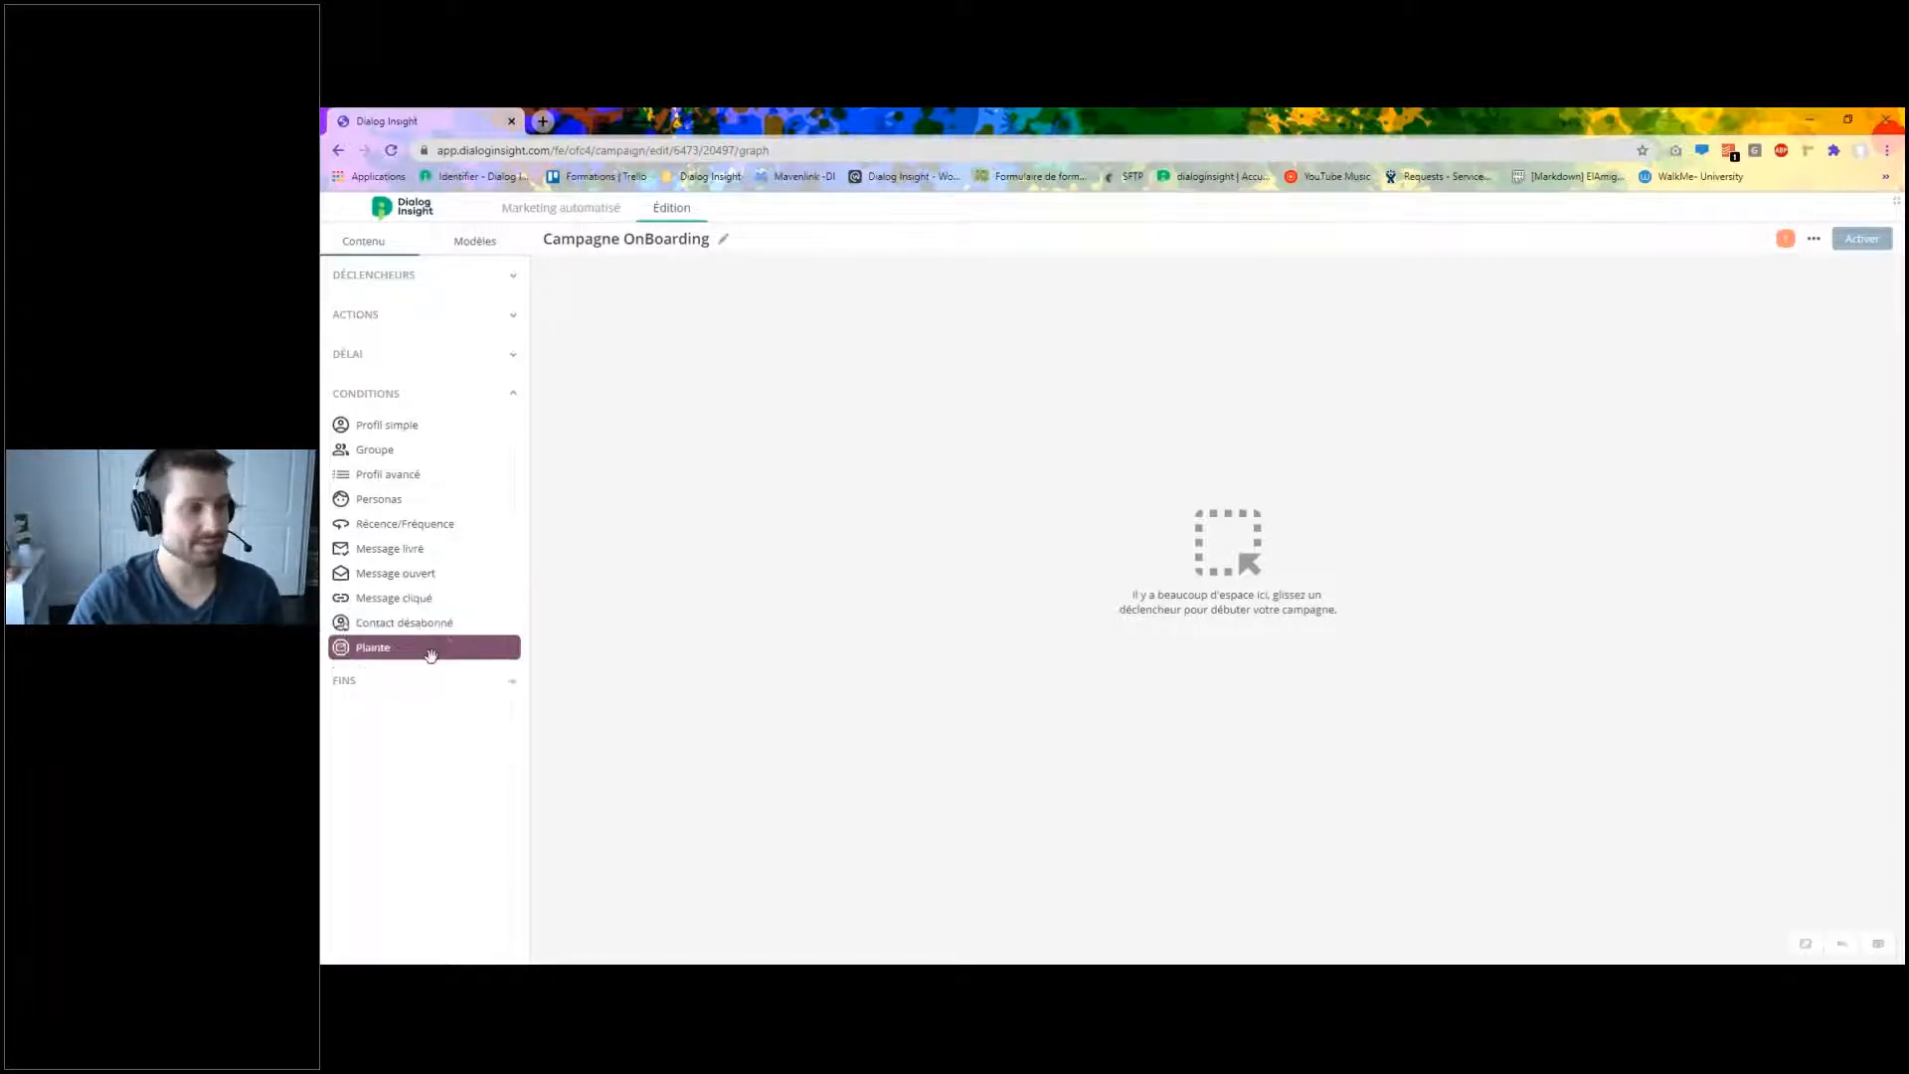
# Collapse CONDITIONS and expand FINS to list Succès, Abandon, Échec and Neutre.
pyautogui.click(515, 400)
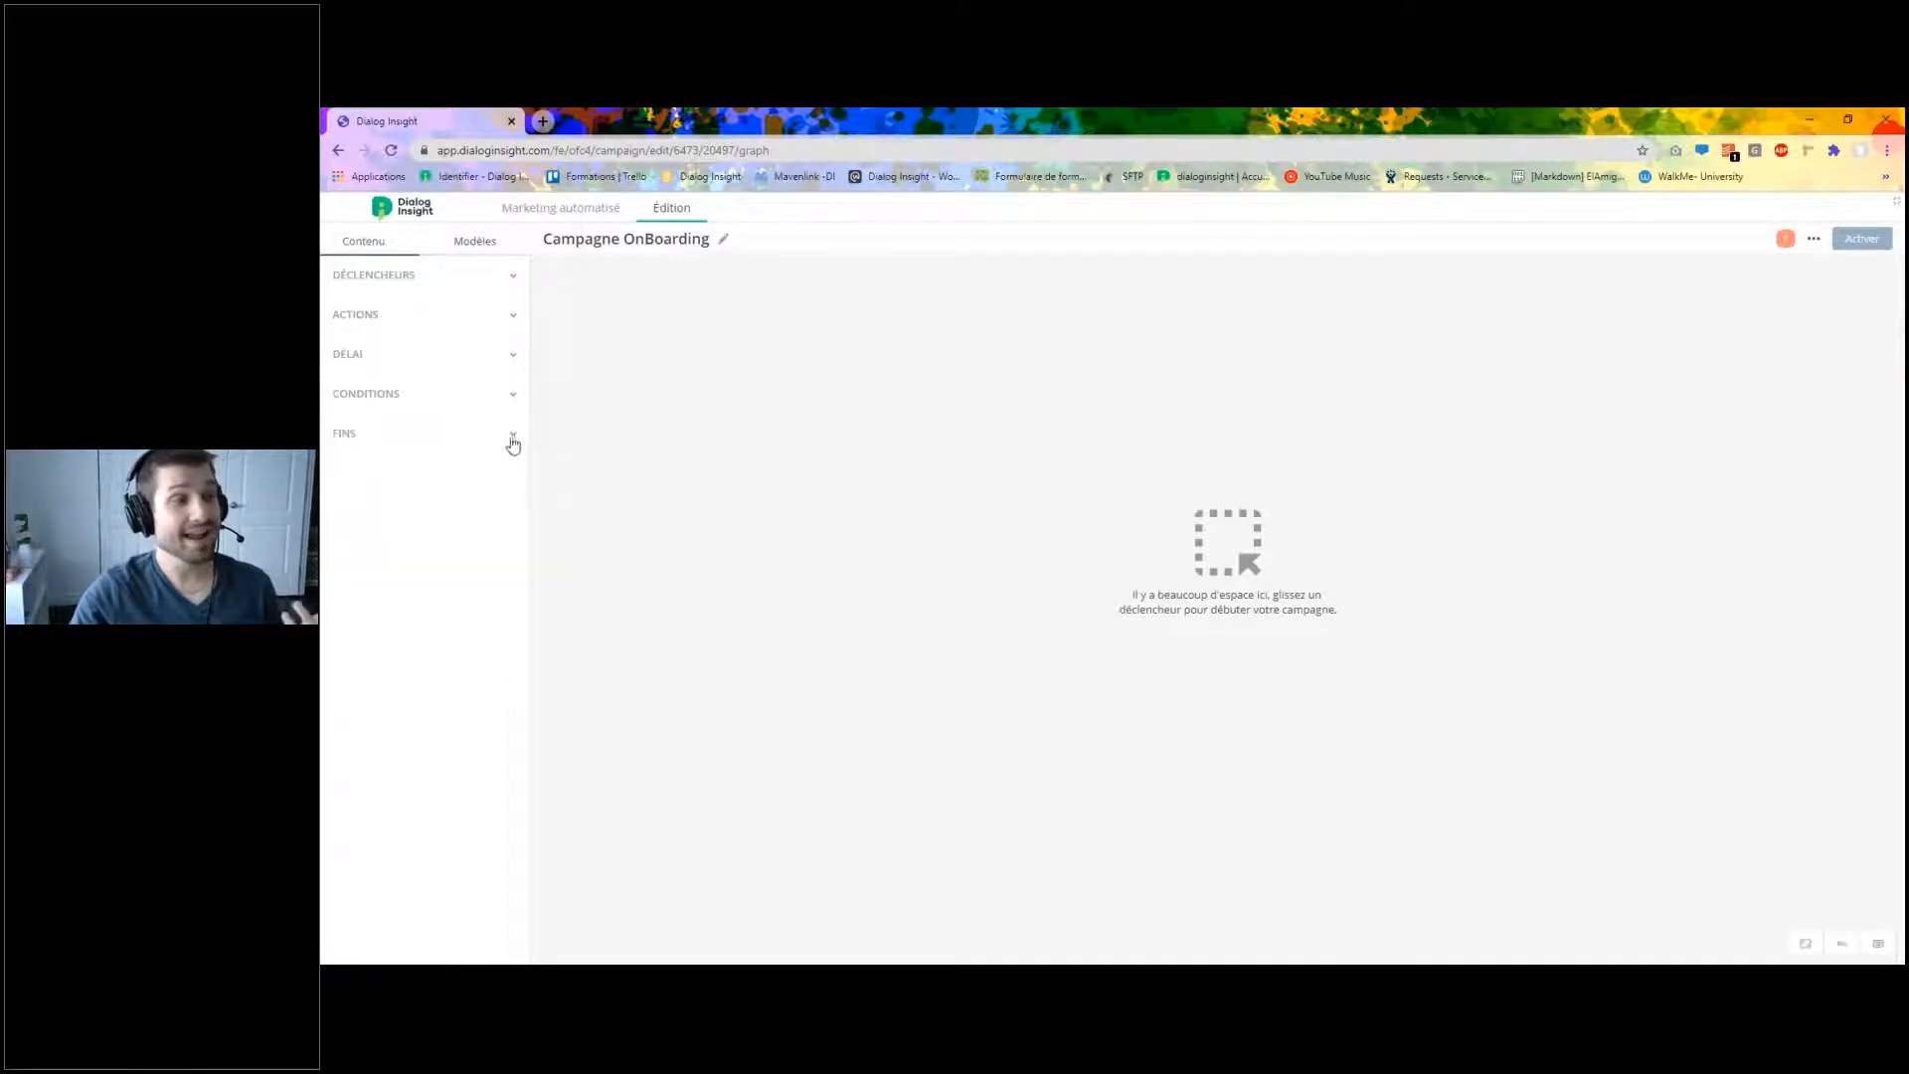
pyautogui.click(507, 435)
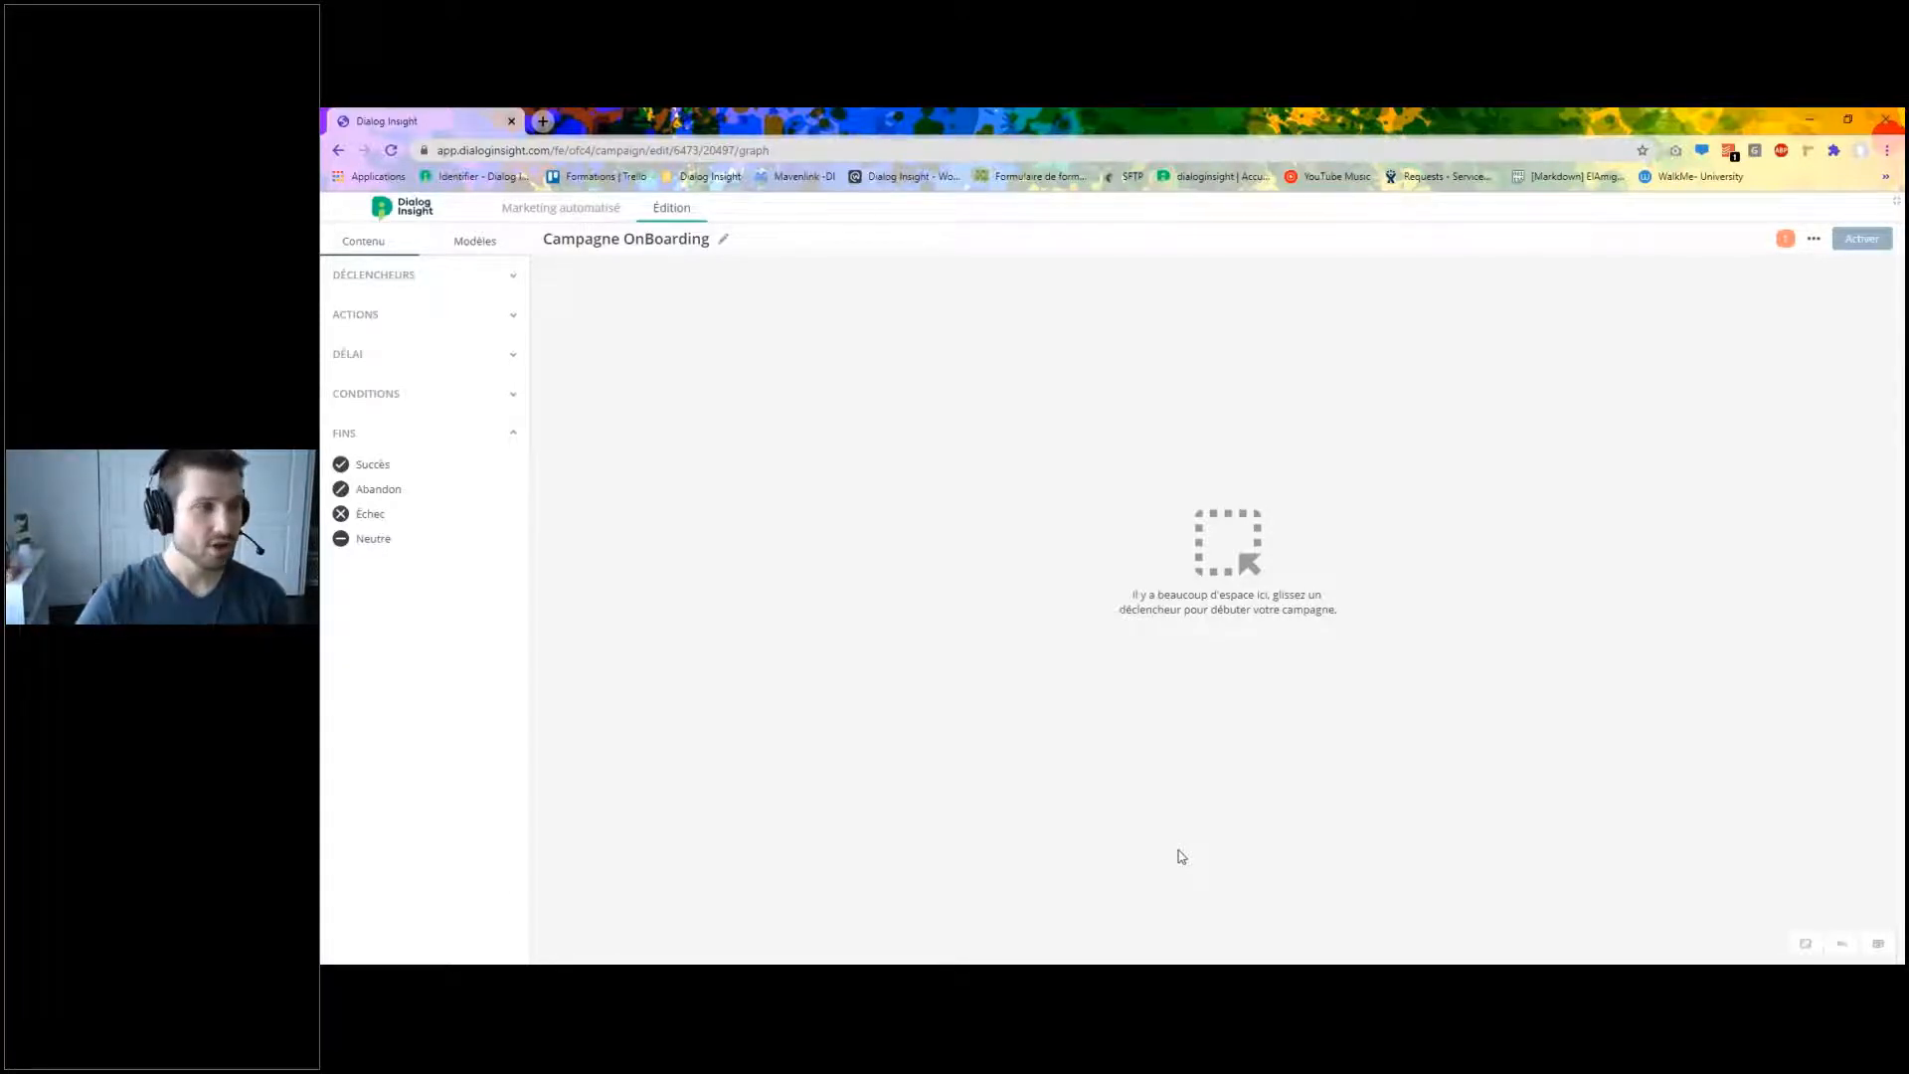
# Return to the Marketing automatisé campaign list from the empty Campagne OnBoarding editor.
pyautogui.click(561, 208)
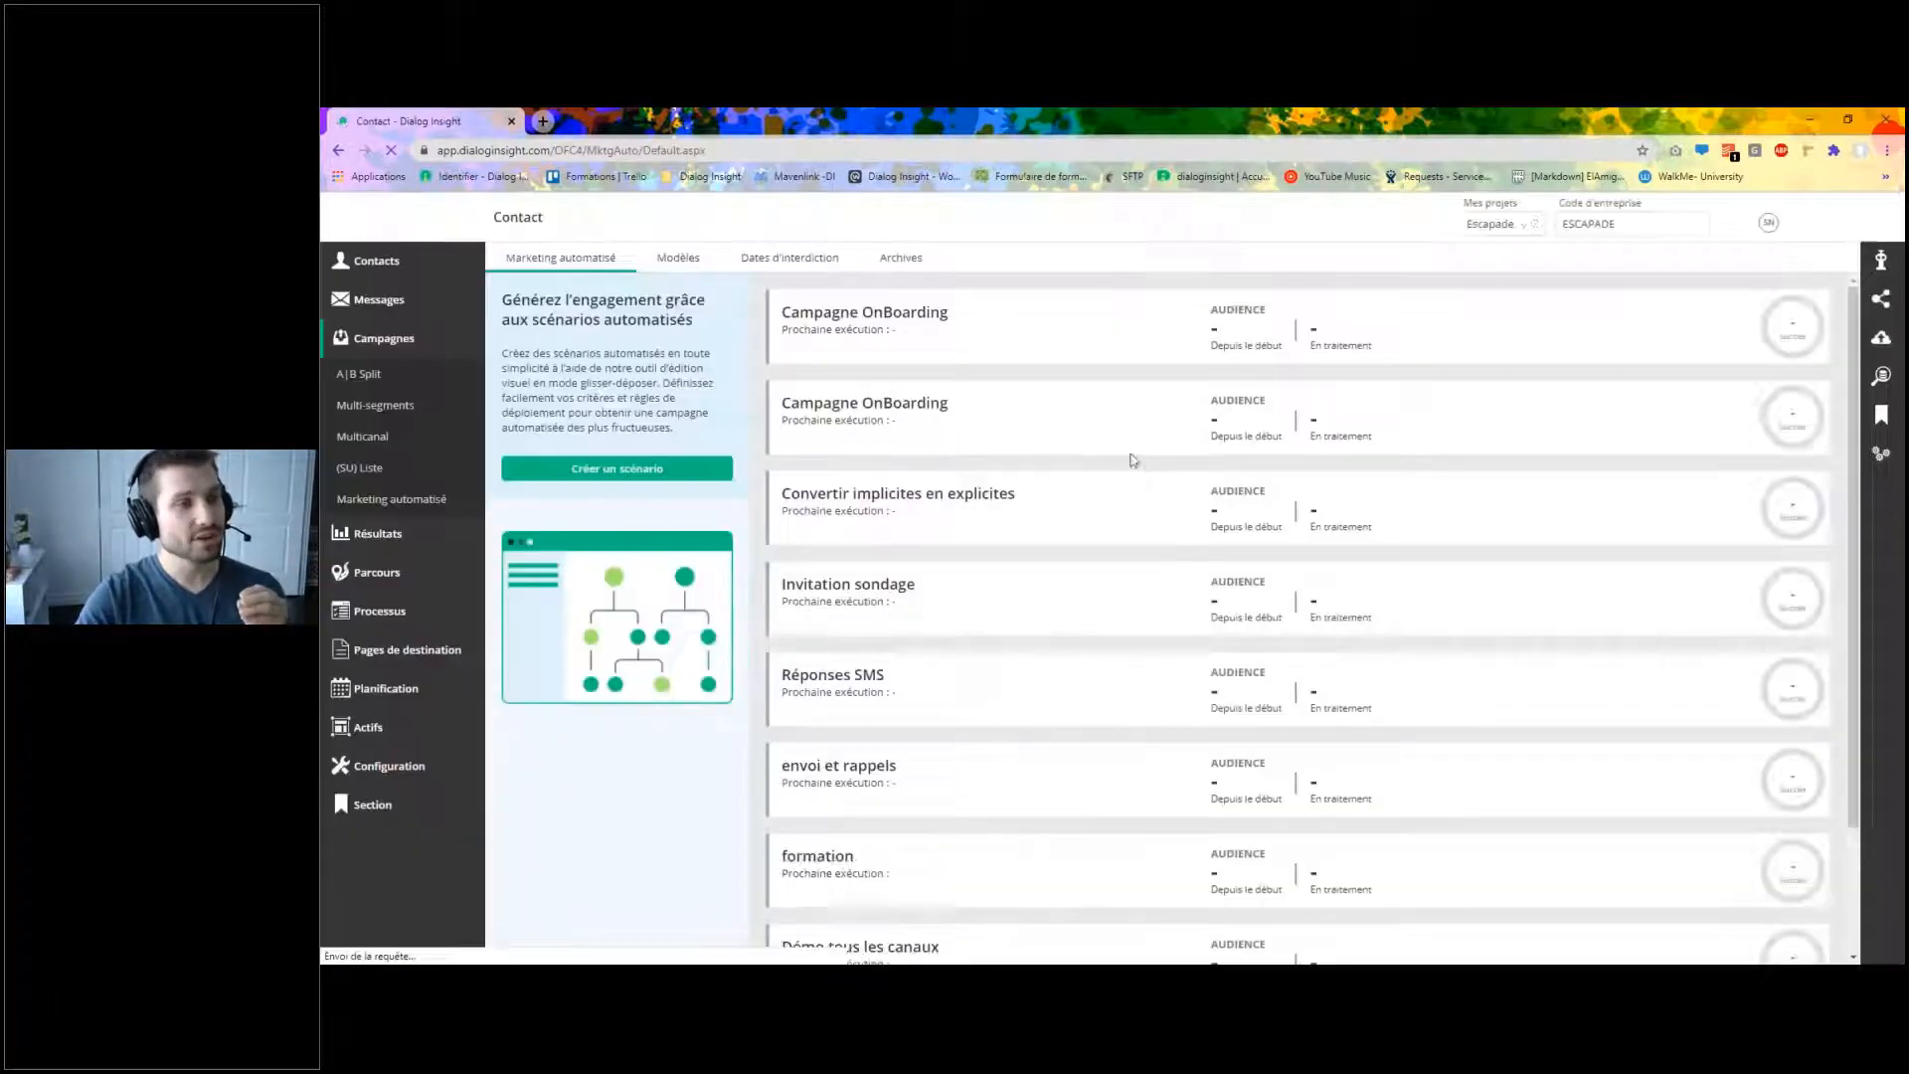
# Open the second, completed Campagne OnBoarding, pan its graph right and expand Déclencheurs.
pyautogui.doubleClick(936, 408)
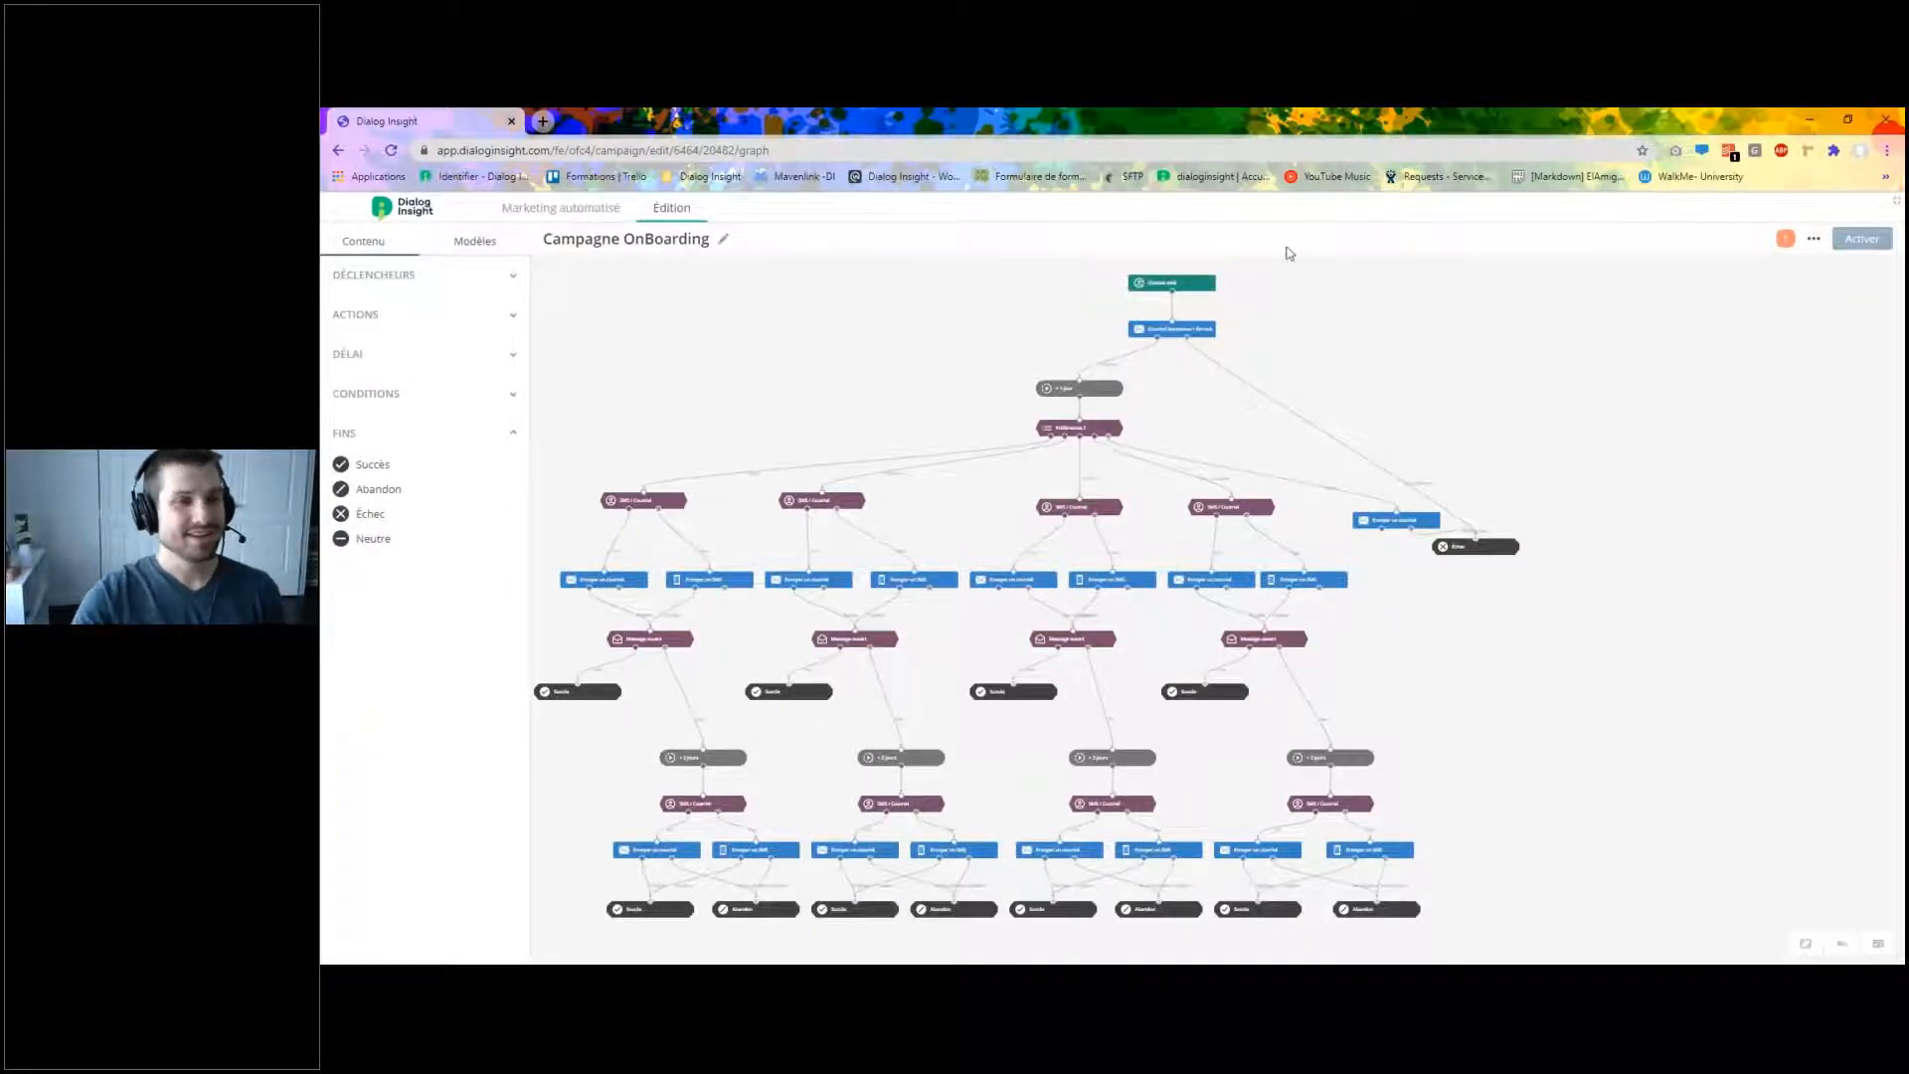
pyautogui.moveTo(1312, 374); pyautogui.dragTo(1427, 367)
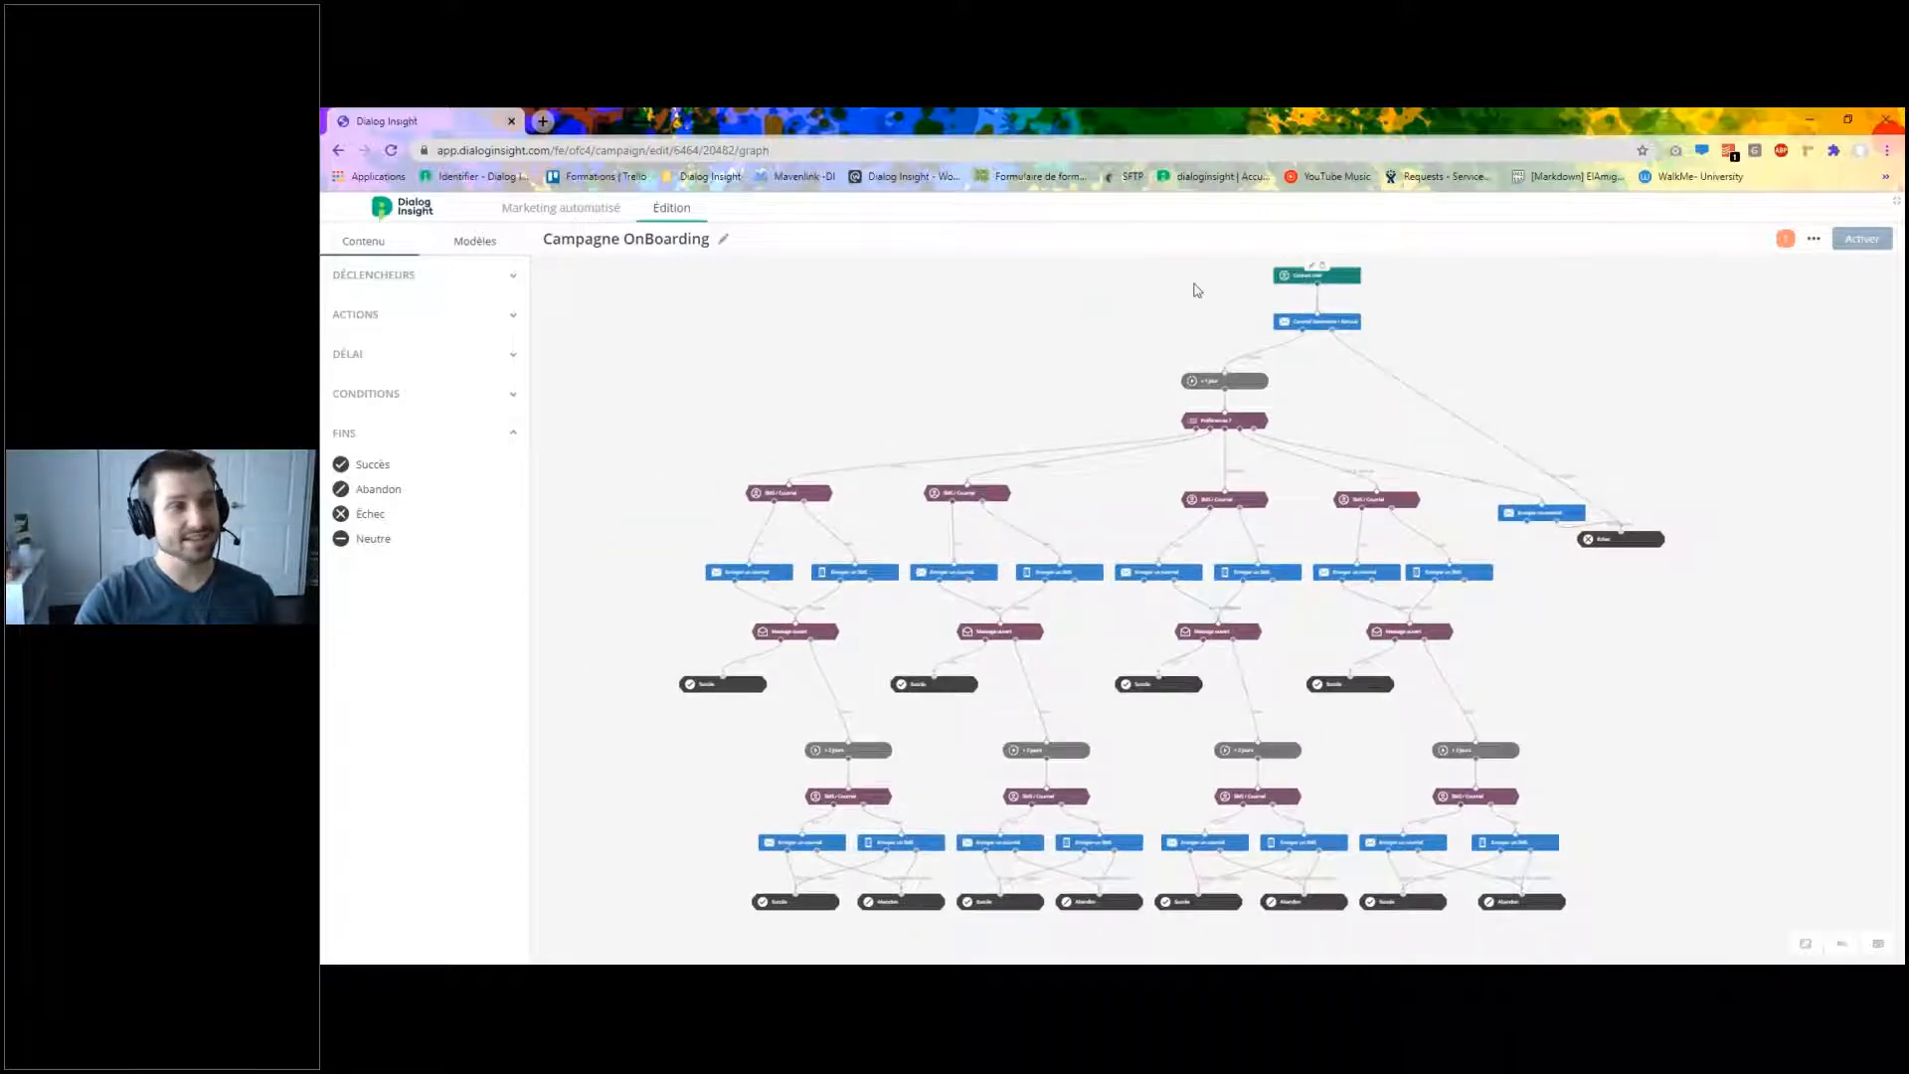
pyautogui.click(461, 281)
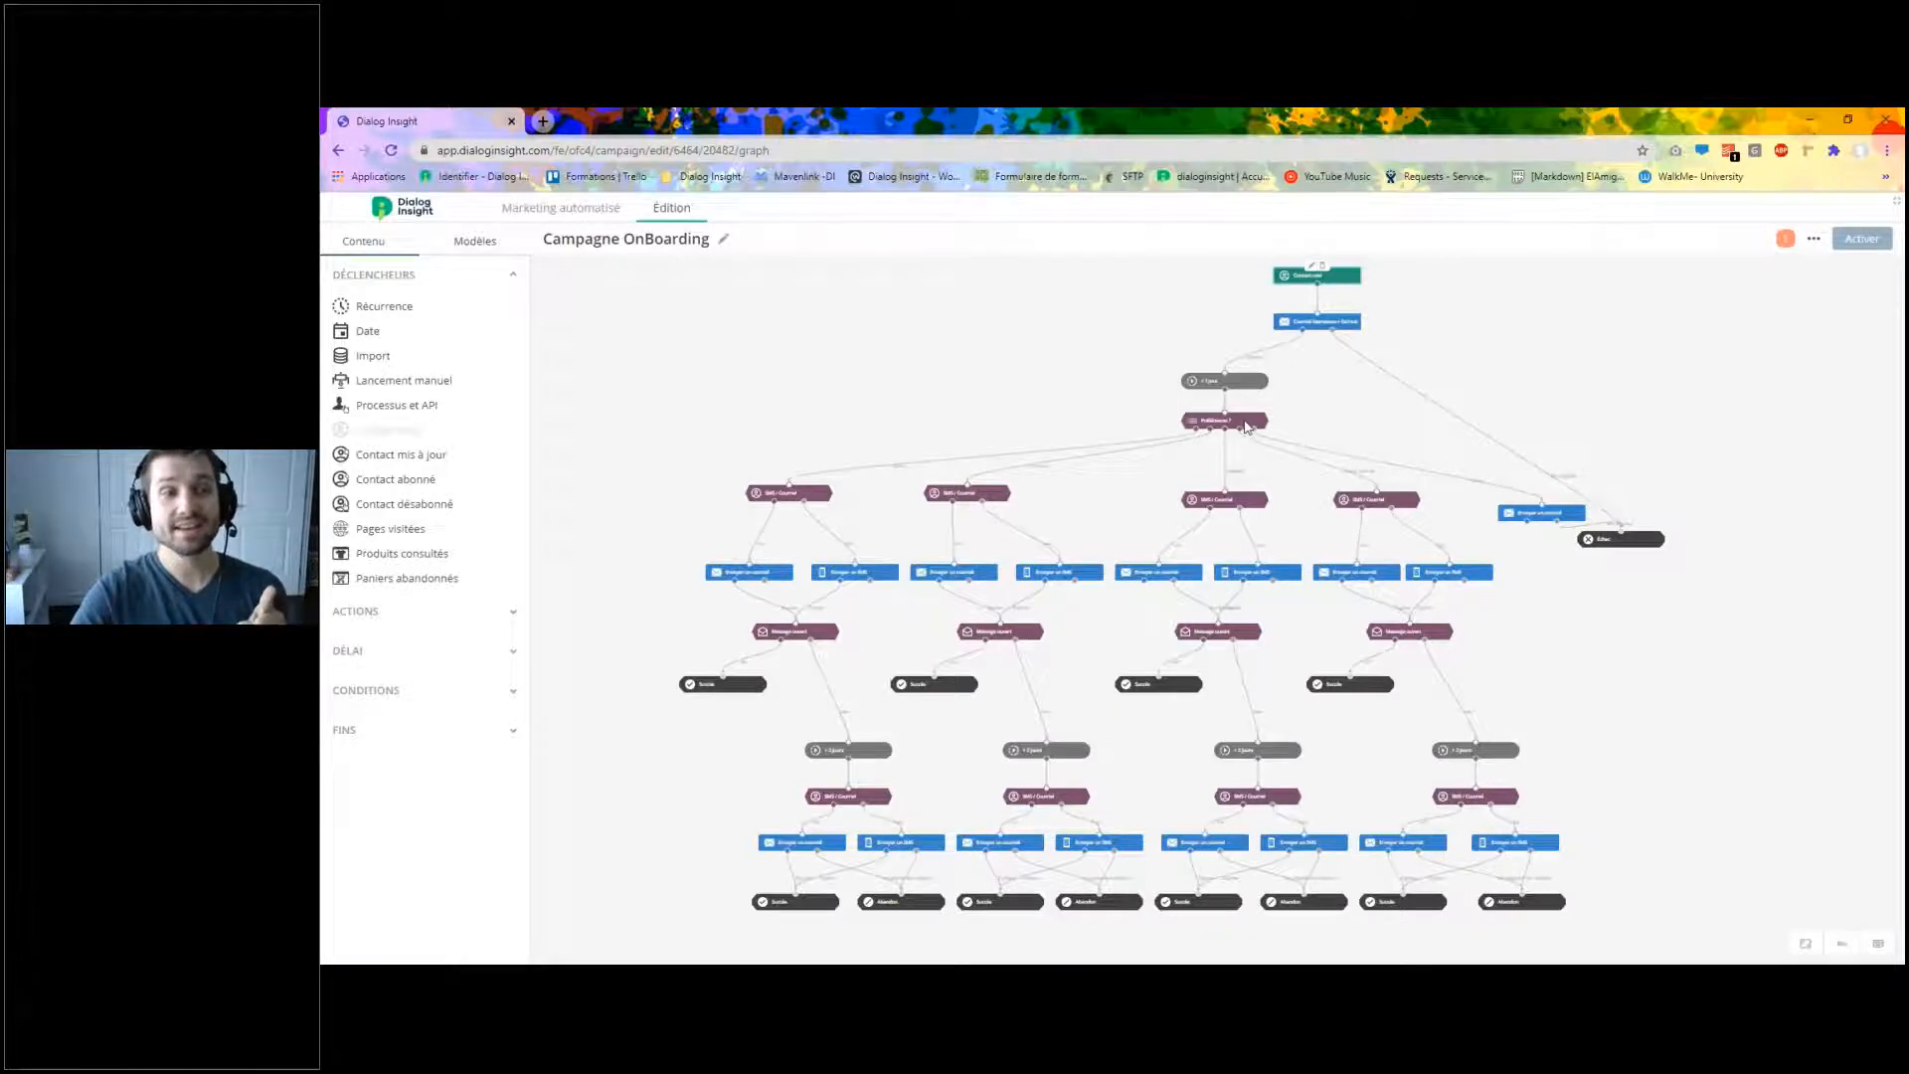
# Pan and scroll the graph to review the 2-day delays, SMS/Courriel conditions and sends under each Message ouvert.
pyautogui.scroll(3, 1250, 433)
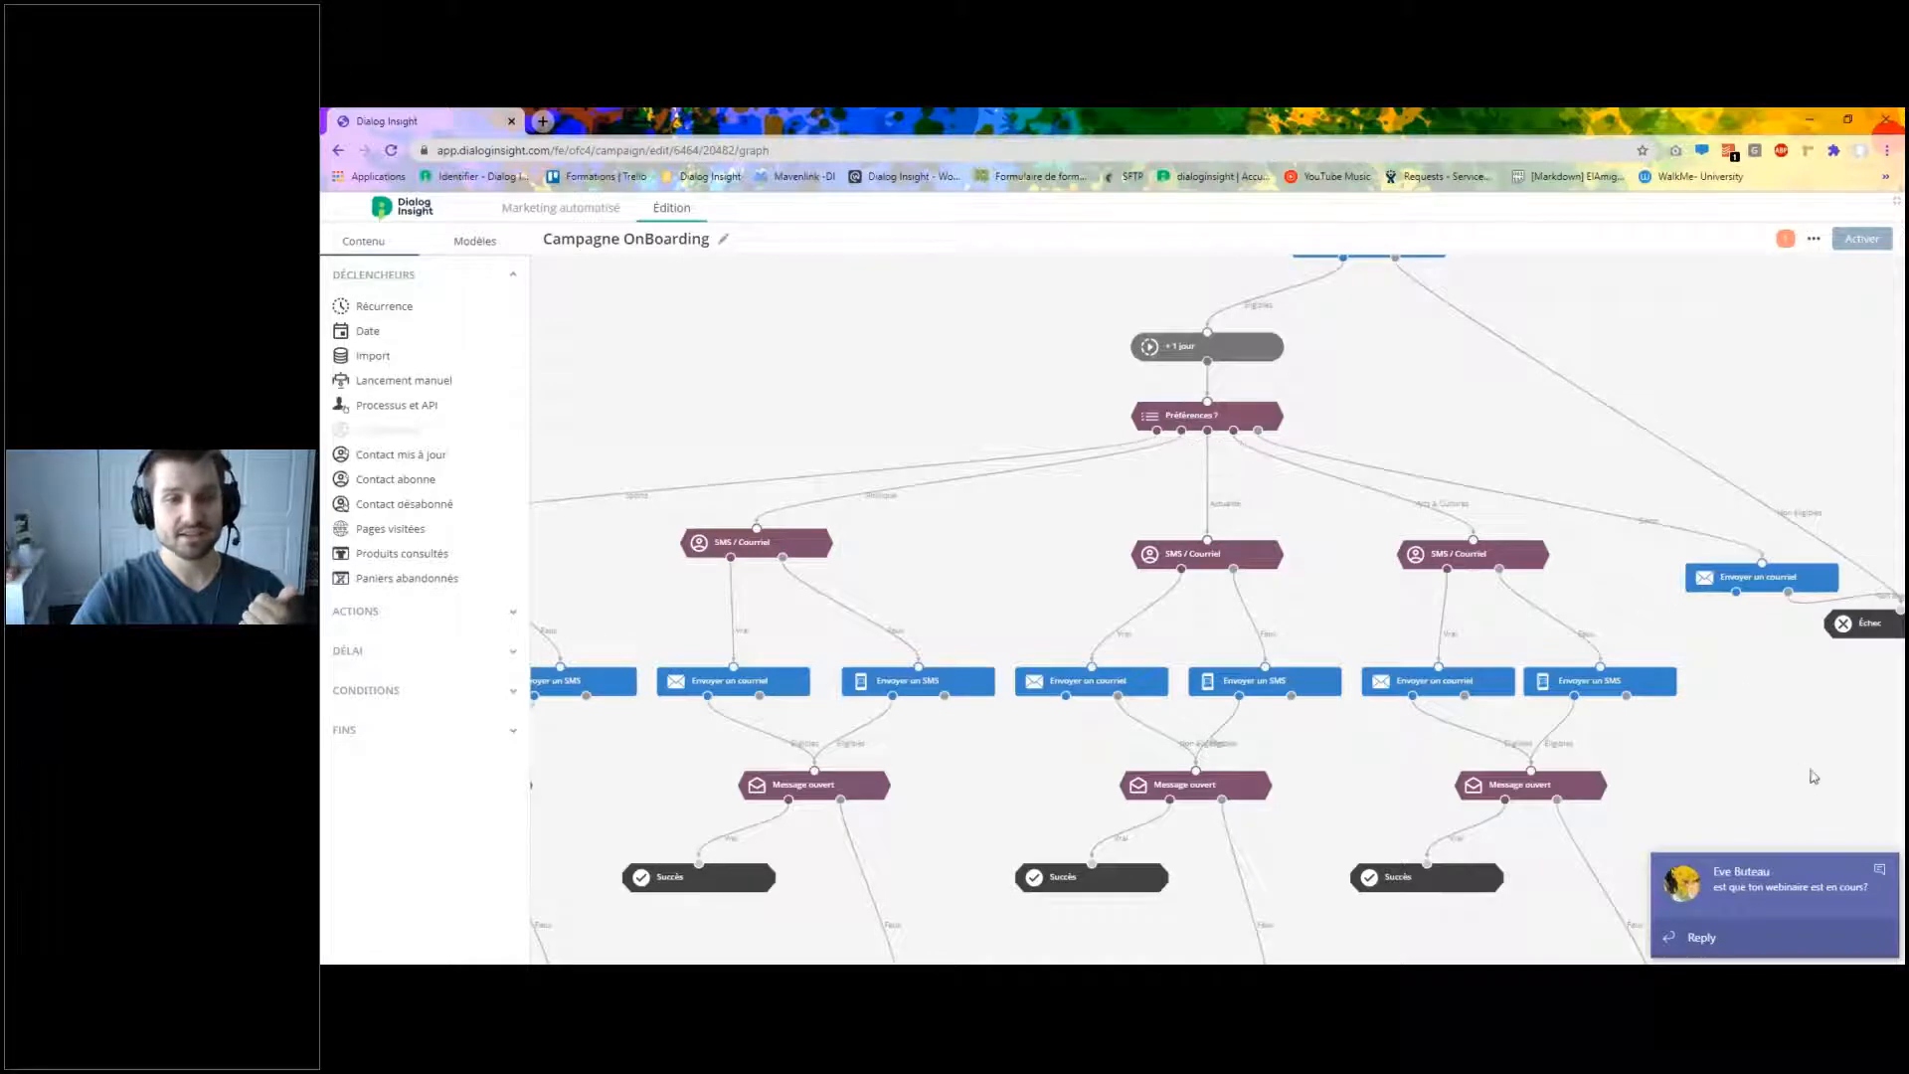
pyautogui.click(1882, 870)
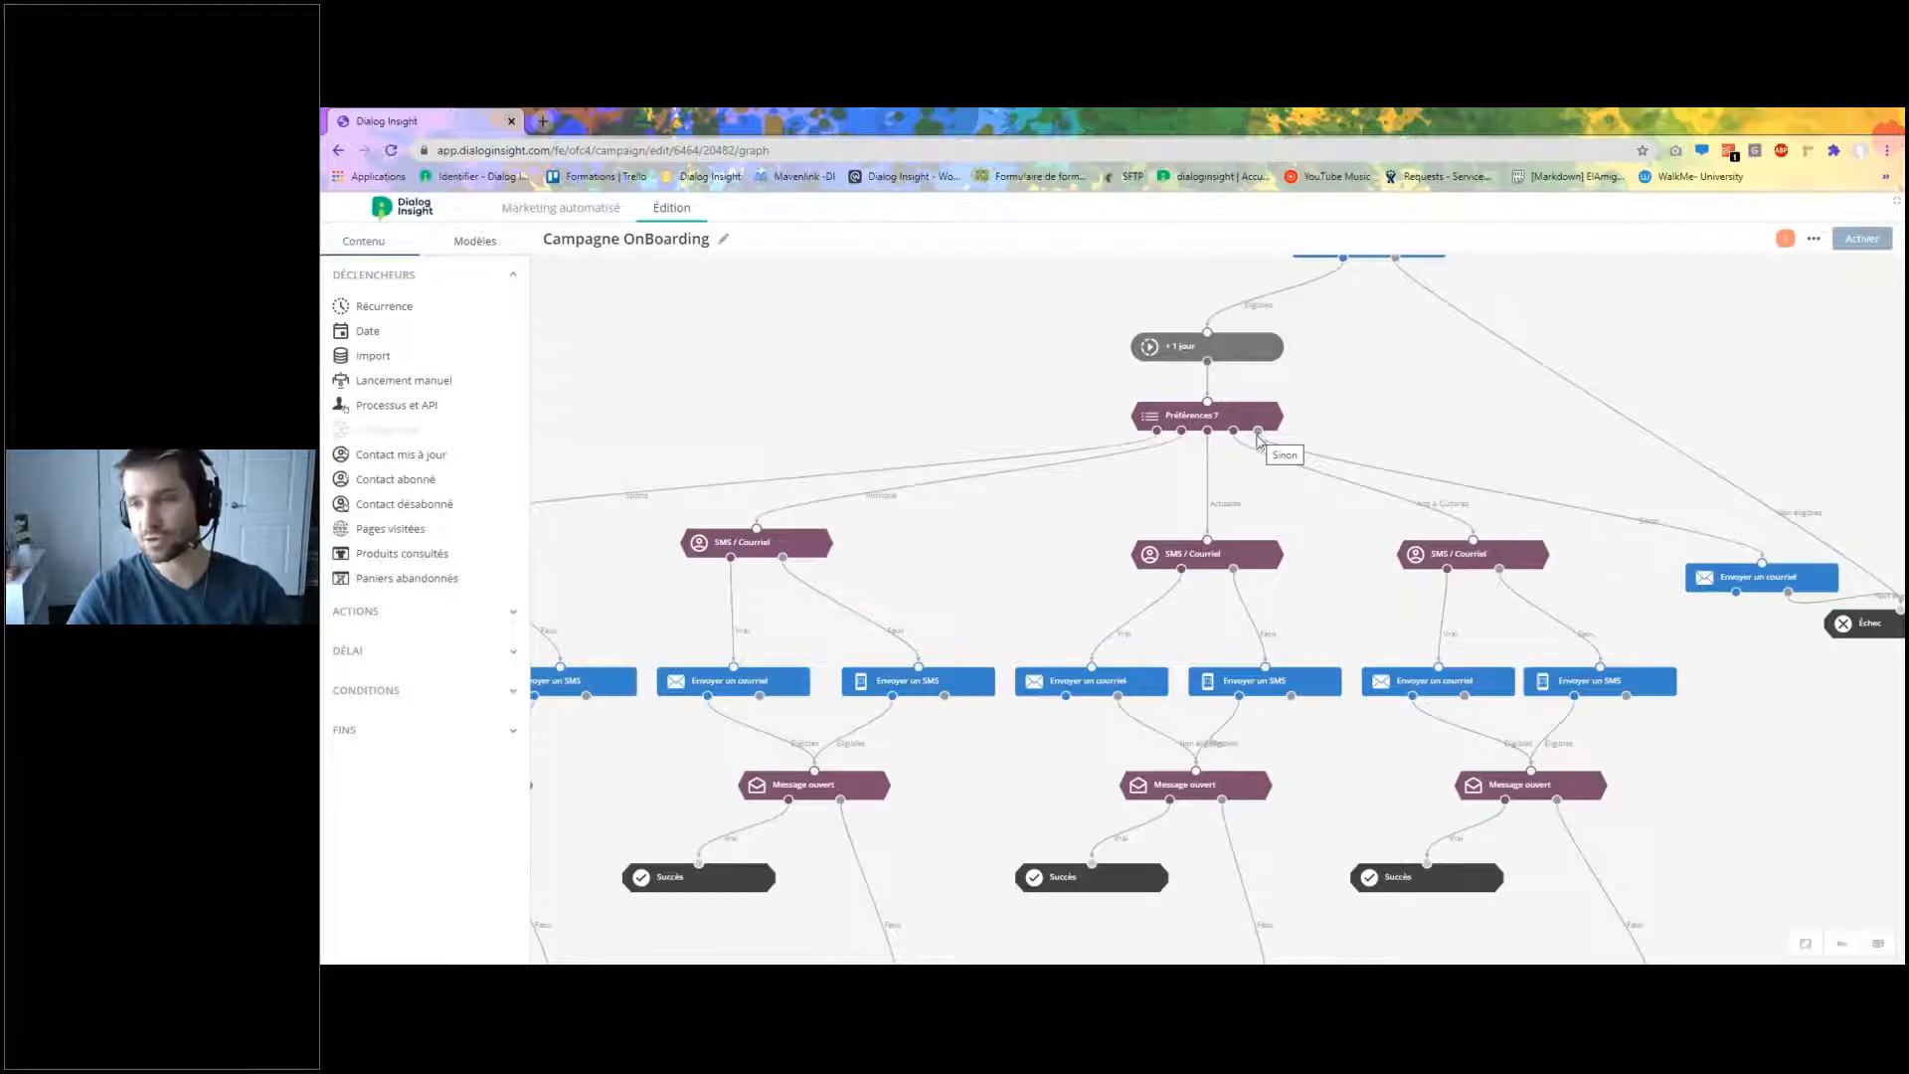
pyautogui.moveTo(1159, 524); pyautogui.dragTo(1458, 528)
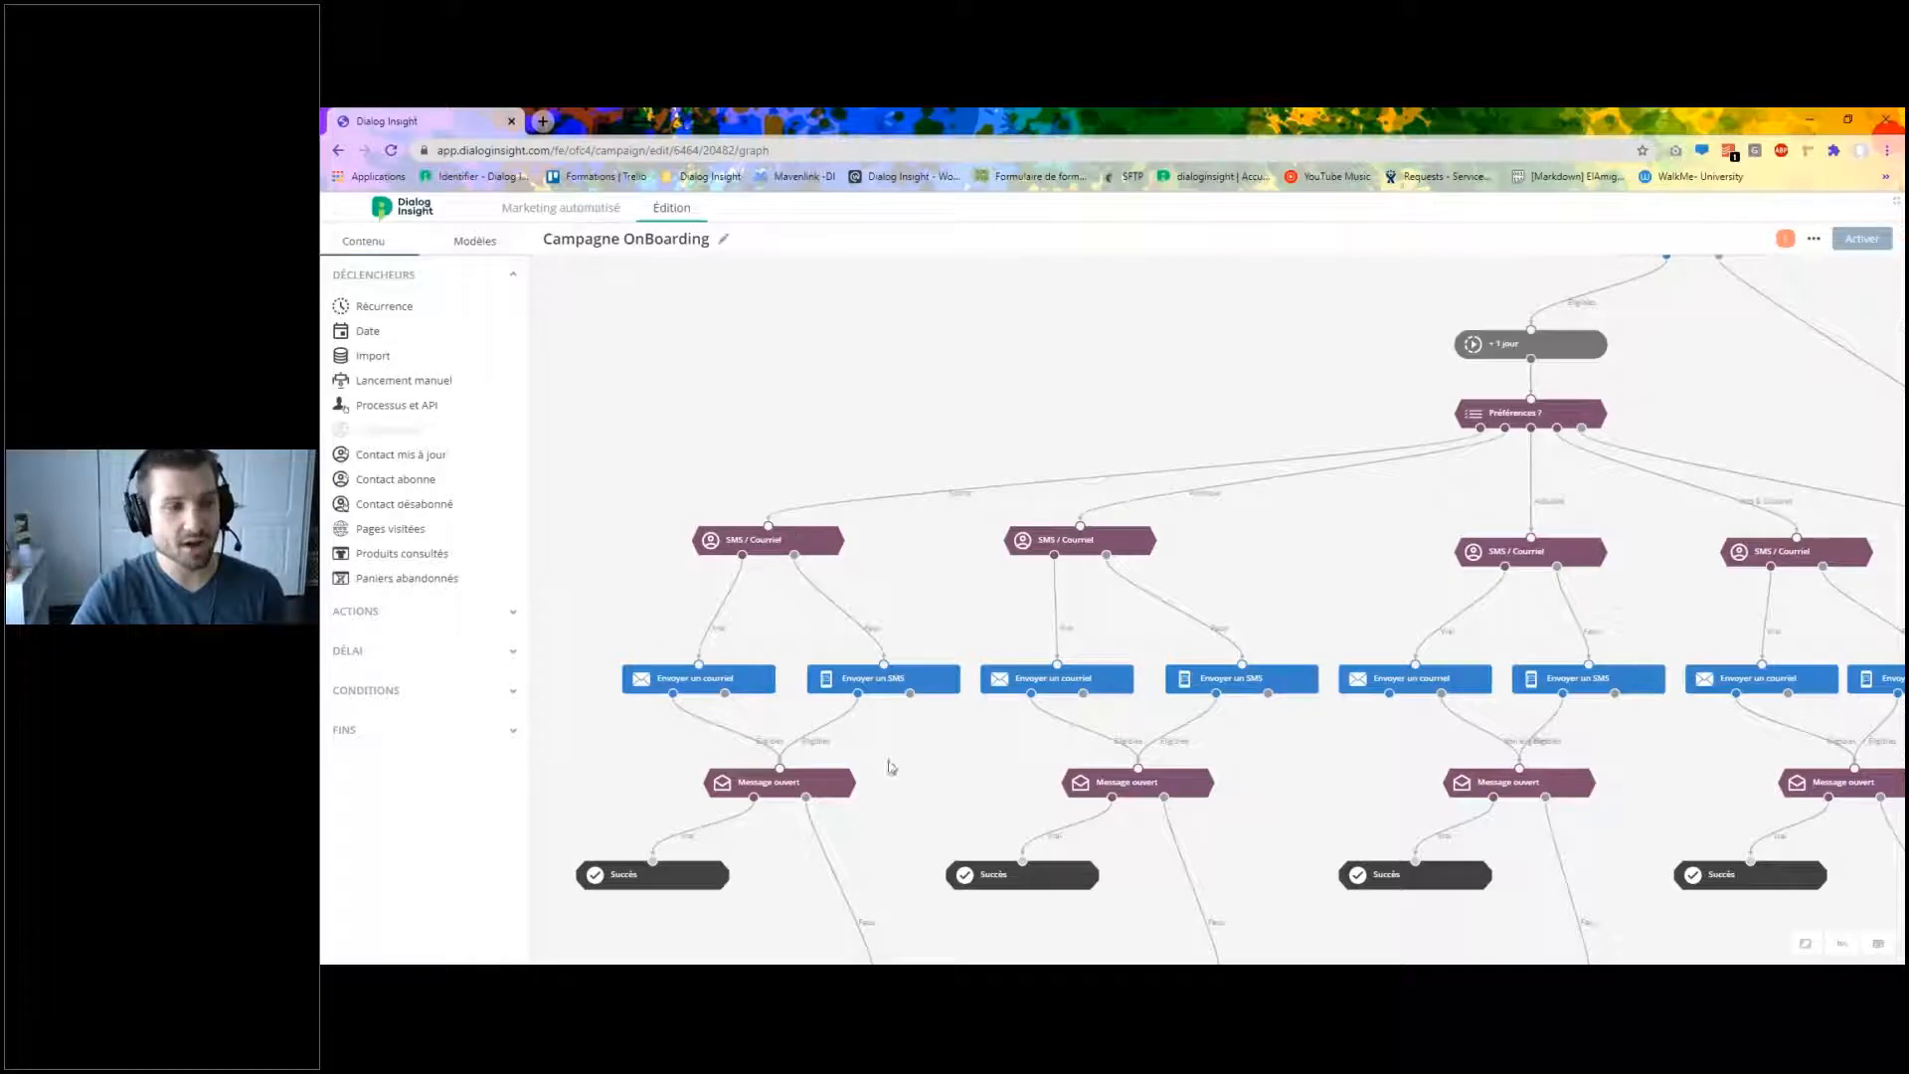
pyautogui.scroll(-3, 935, 606)
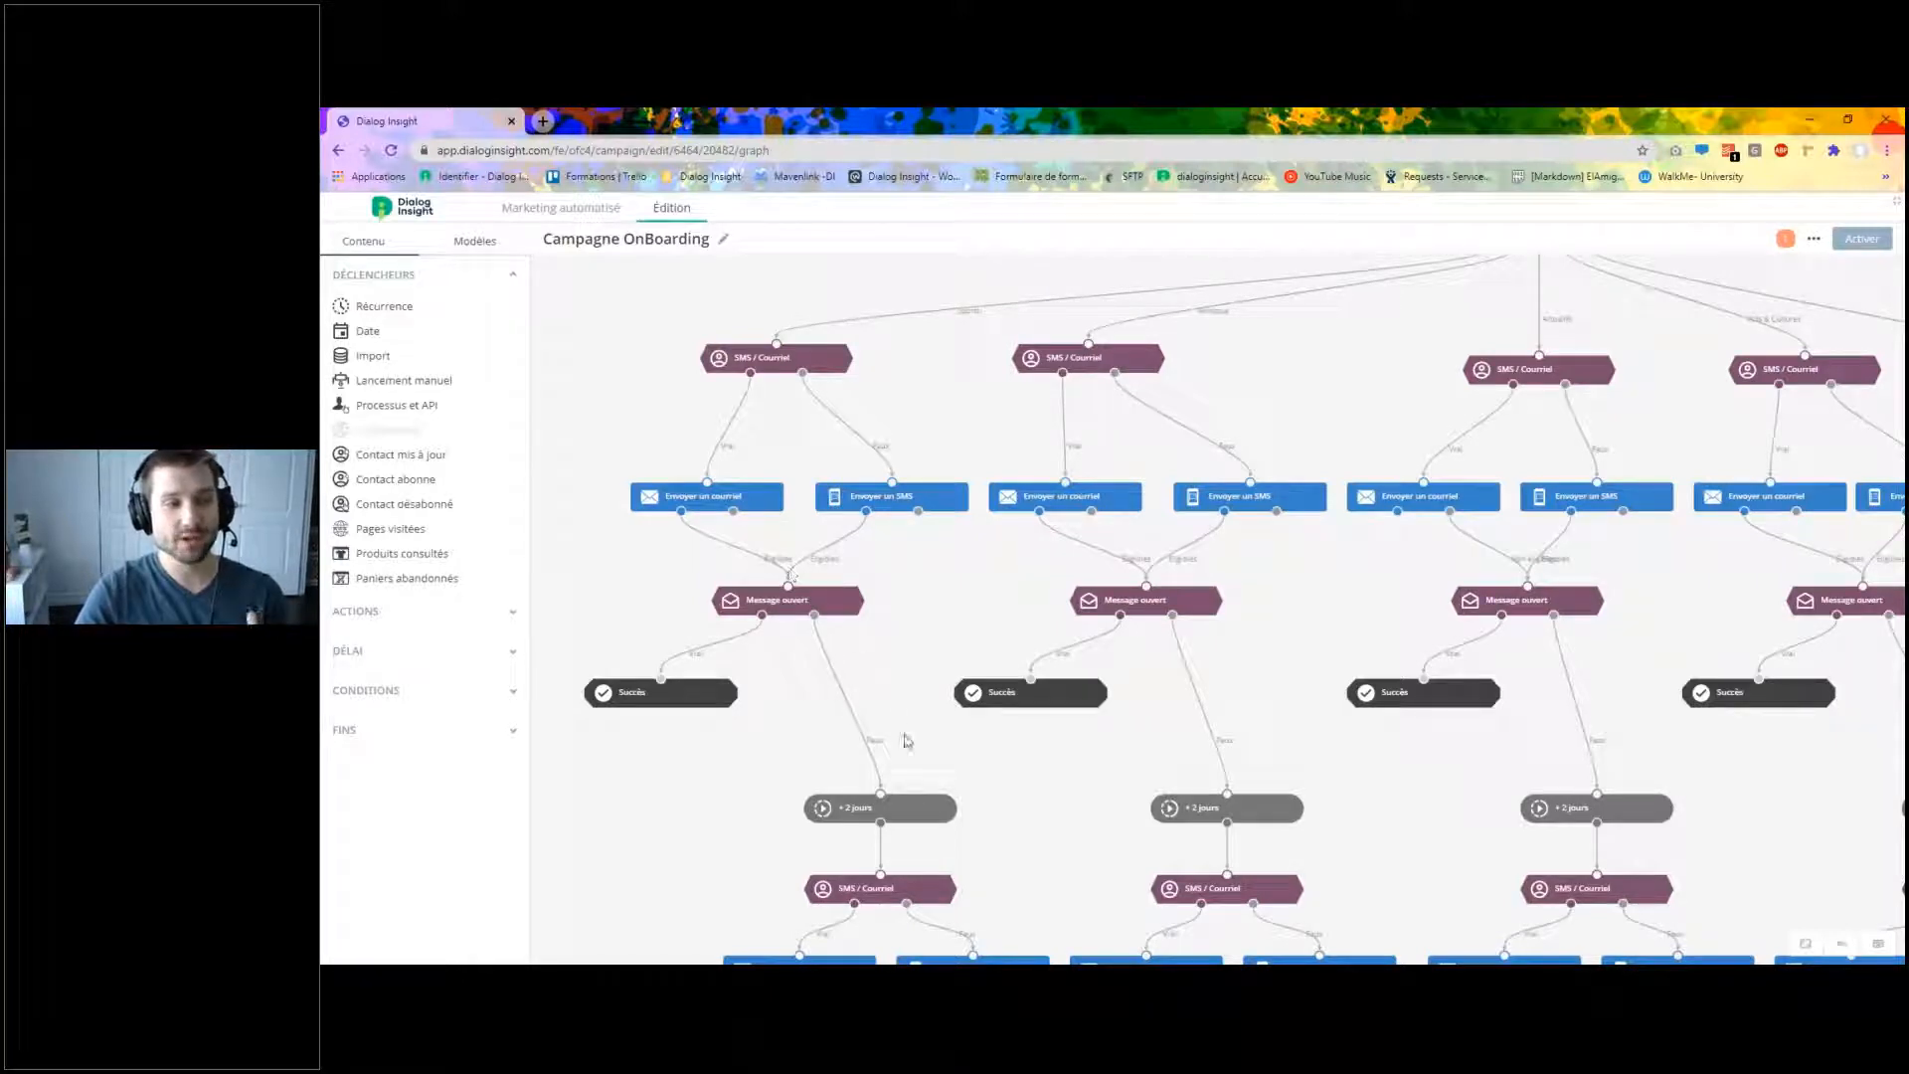
pyautogui.scroll(-2, 907, 716)
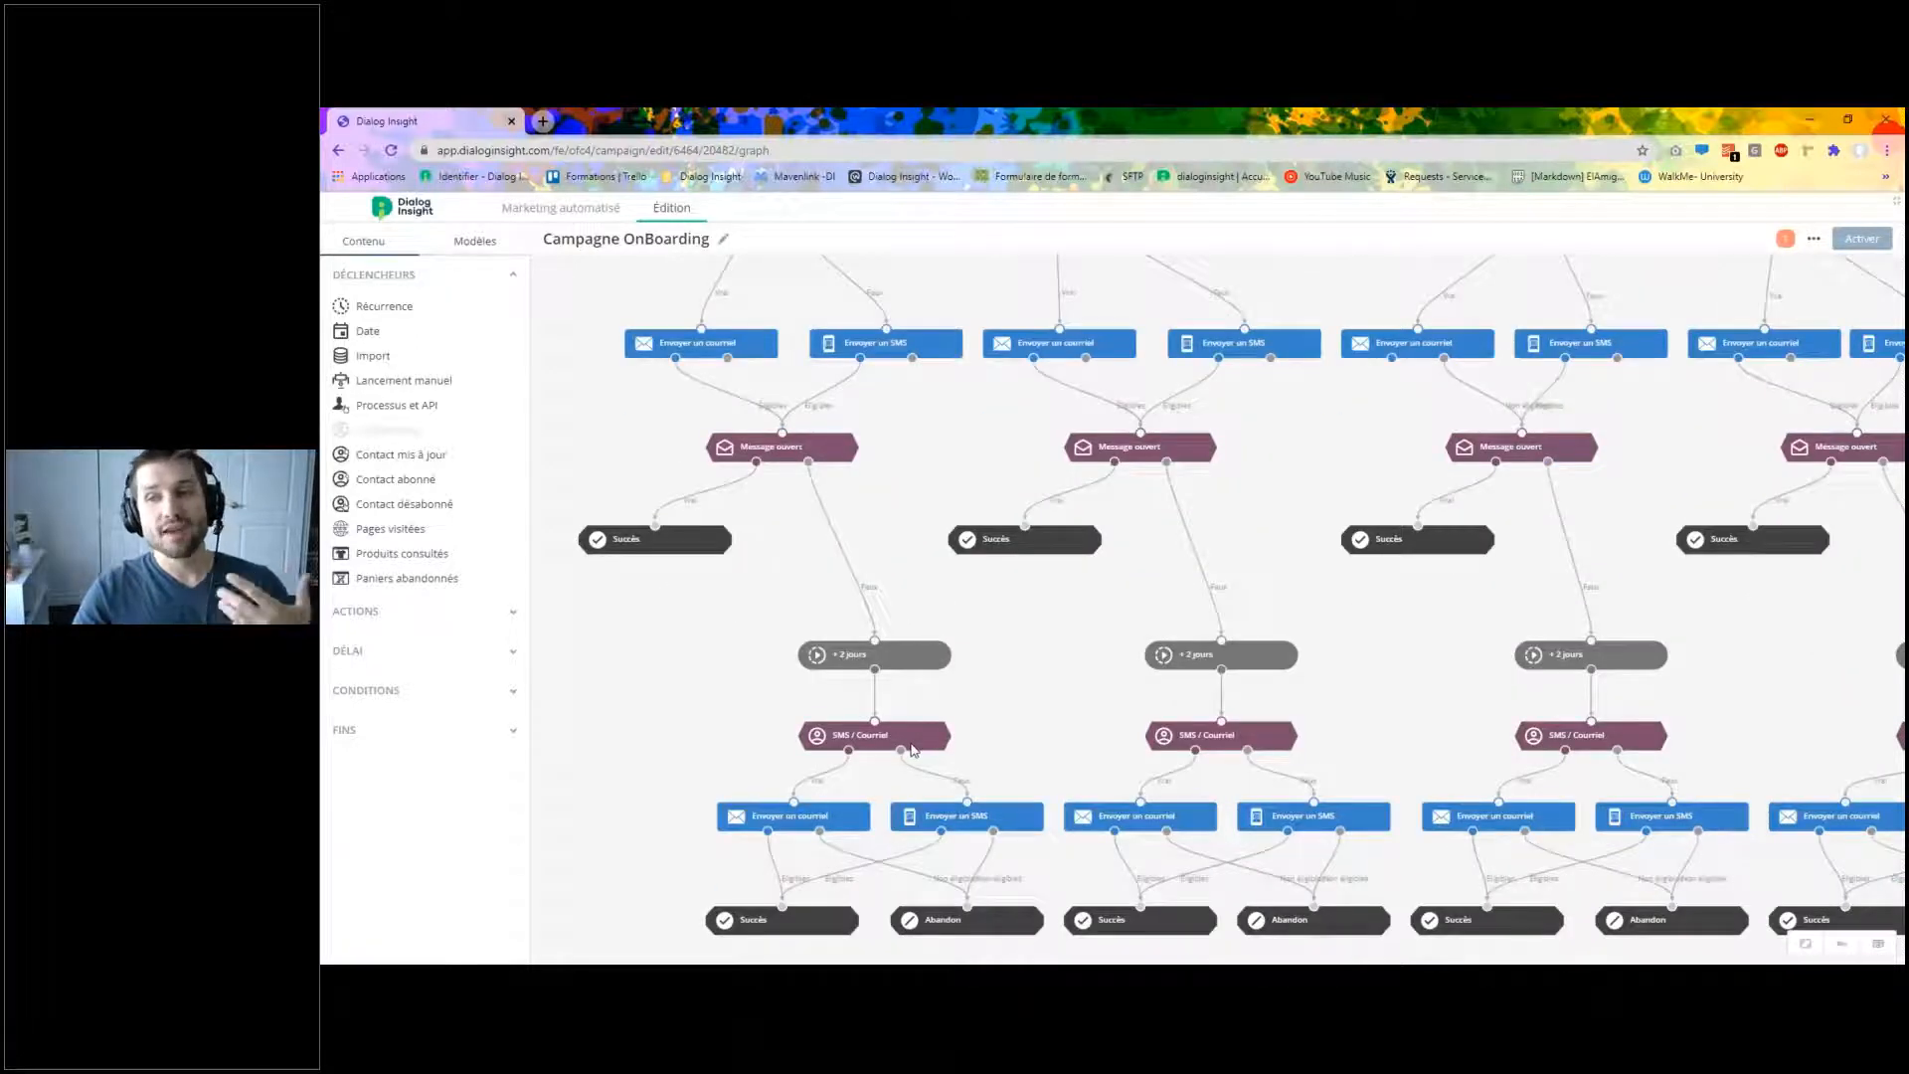
pyautogui.moveTo(990, 723); pyautogui.dragTo(994, 680)
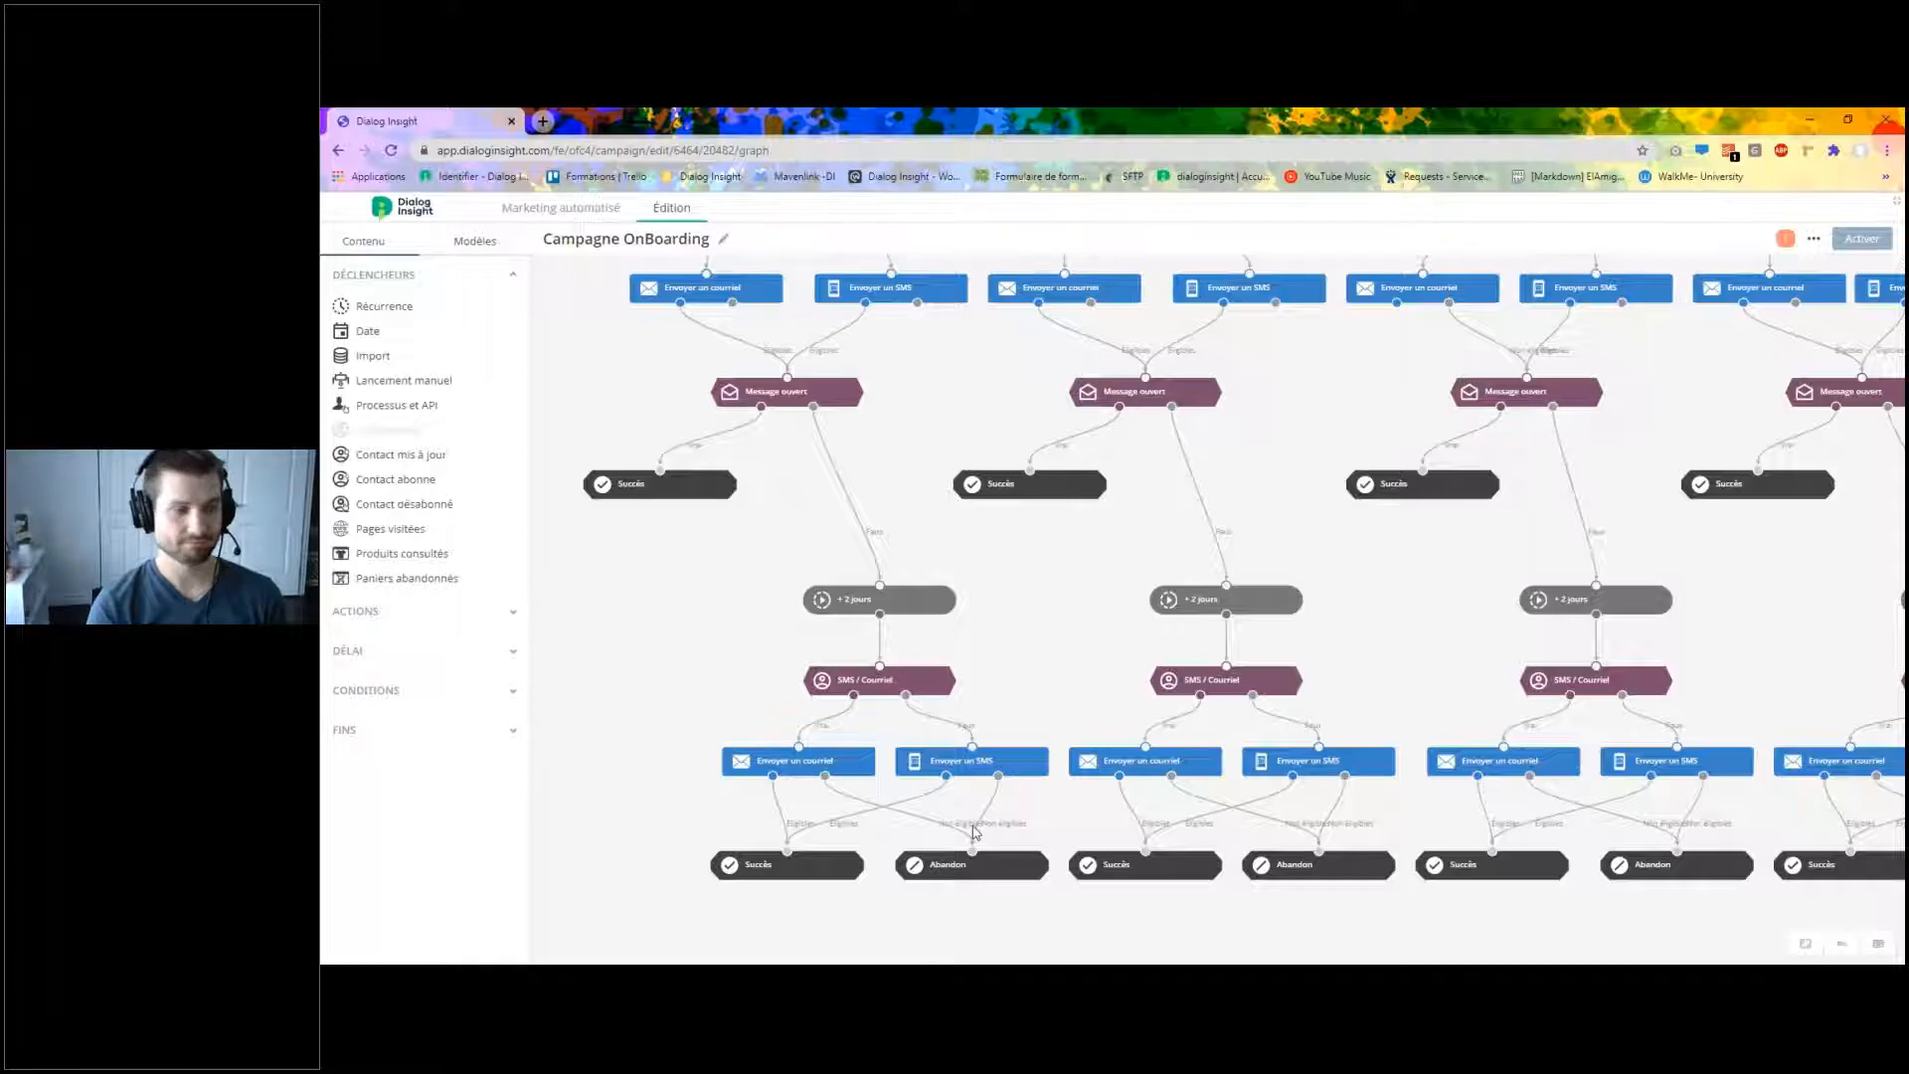
# Go back to Marketing automatisé and open the other Campagne OnBoarding campaign.
pyautogui.click(546, 210)
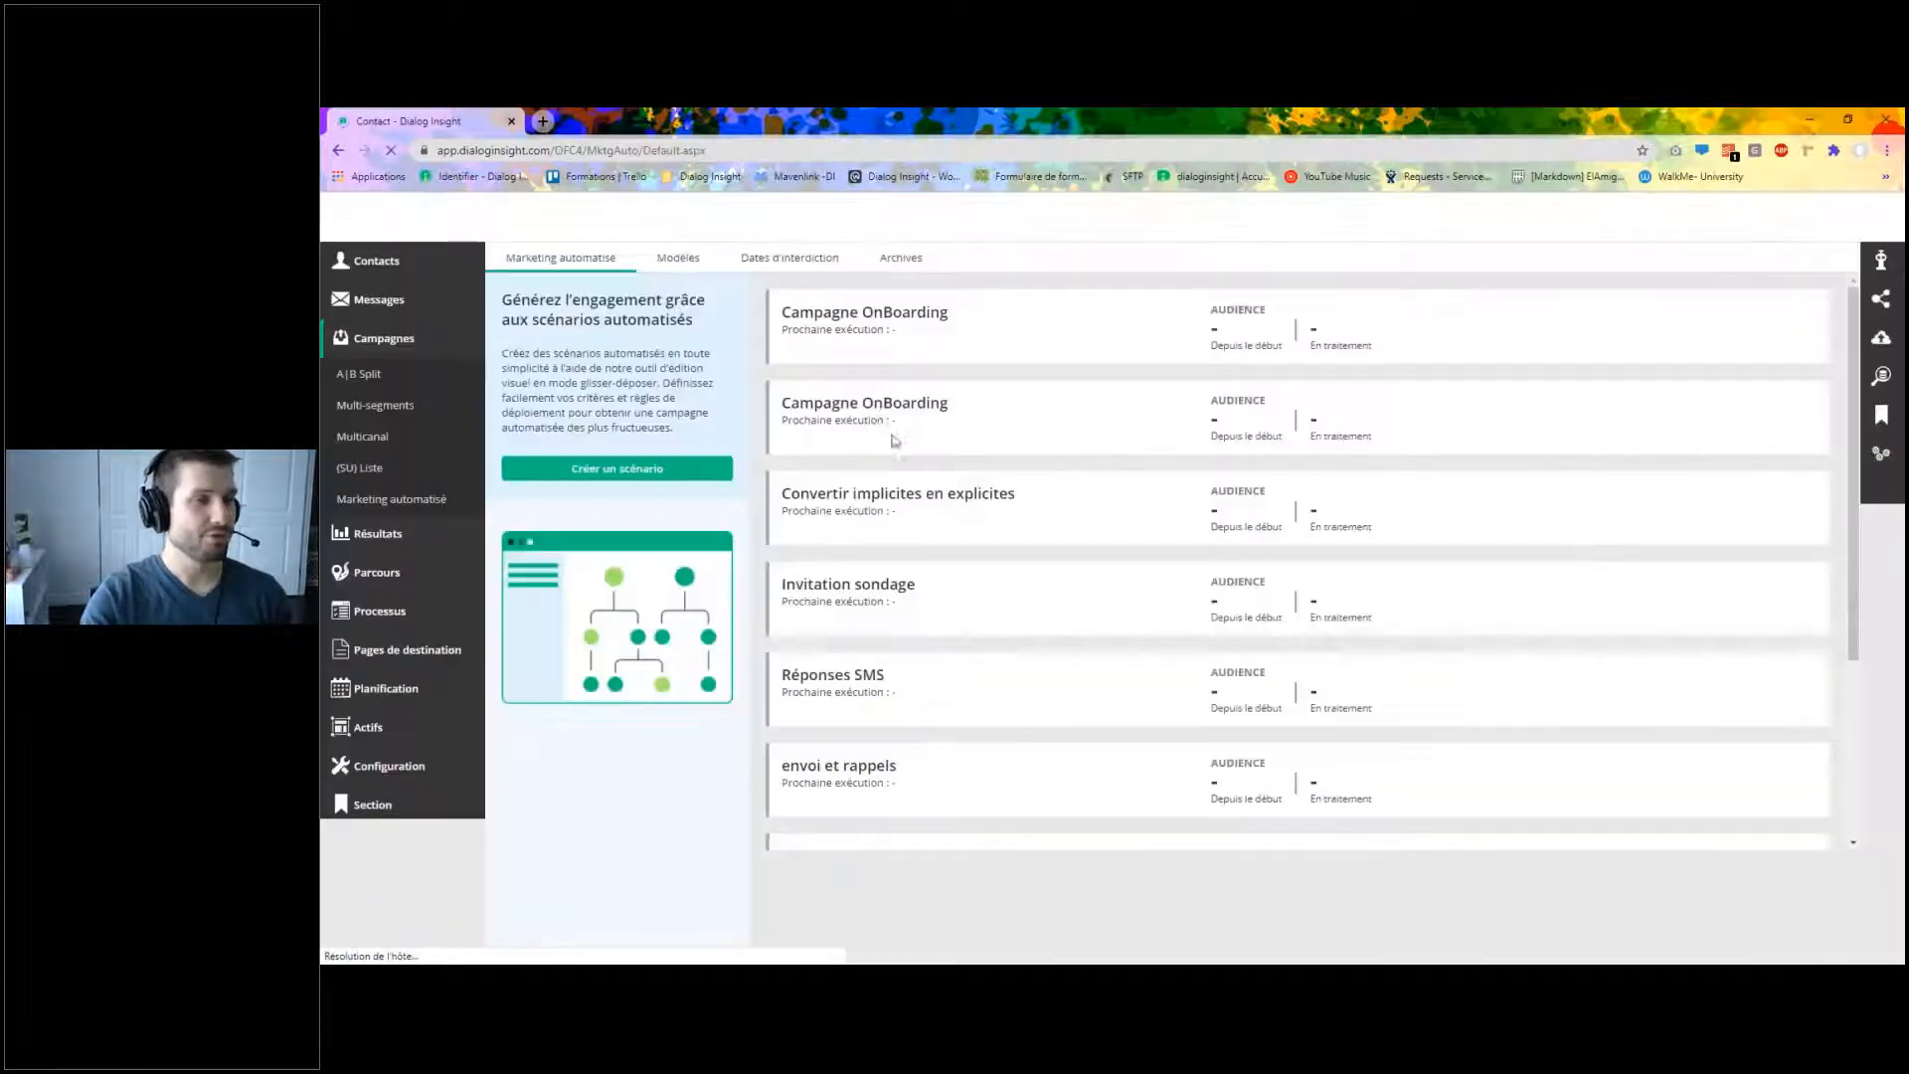
pyautogui.doubleClick(936, 311)
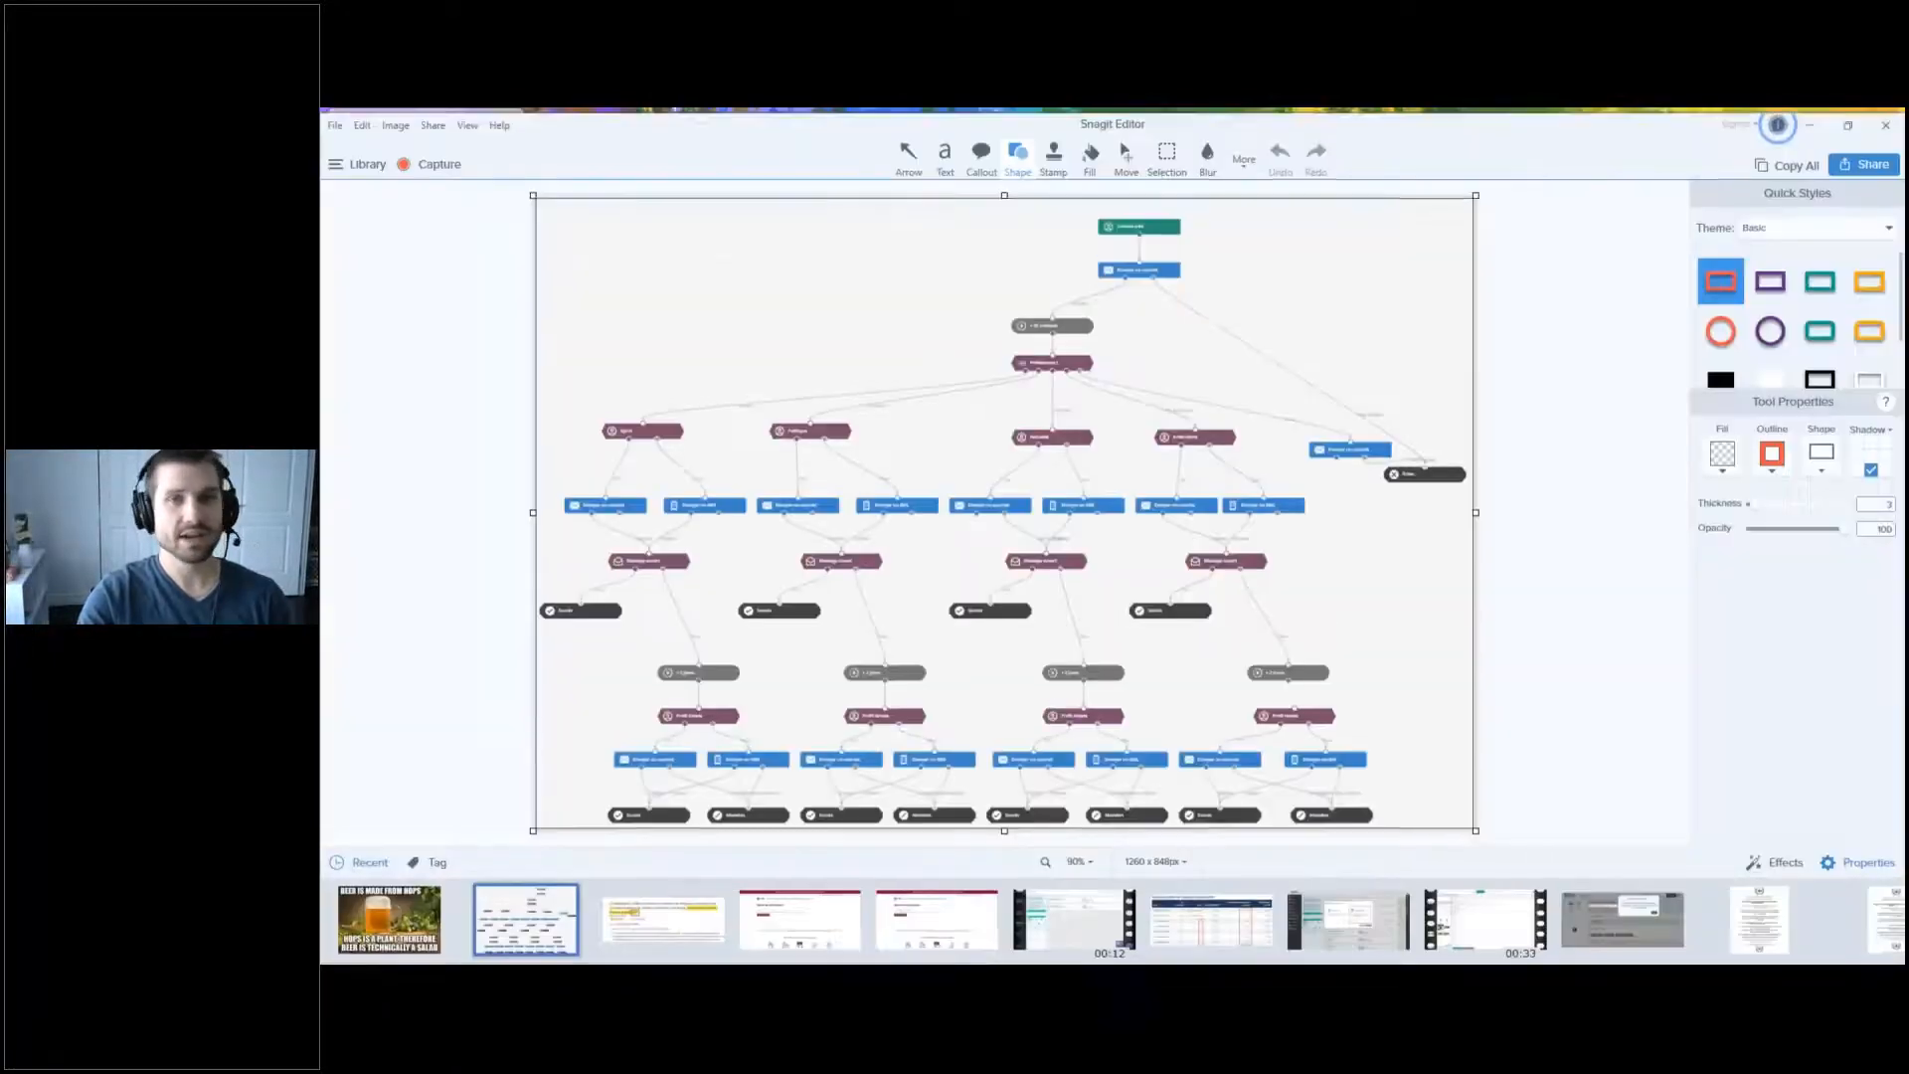
# Return to the Dialog Insight window after viewing the Snagit capture of the finished campaign graph.
pyautogui.click(1307, 442)
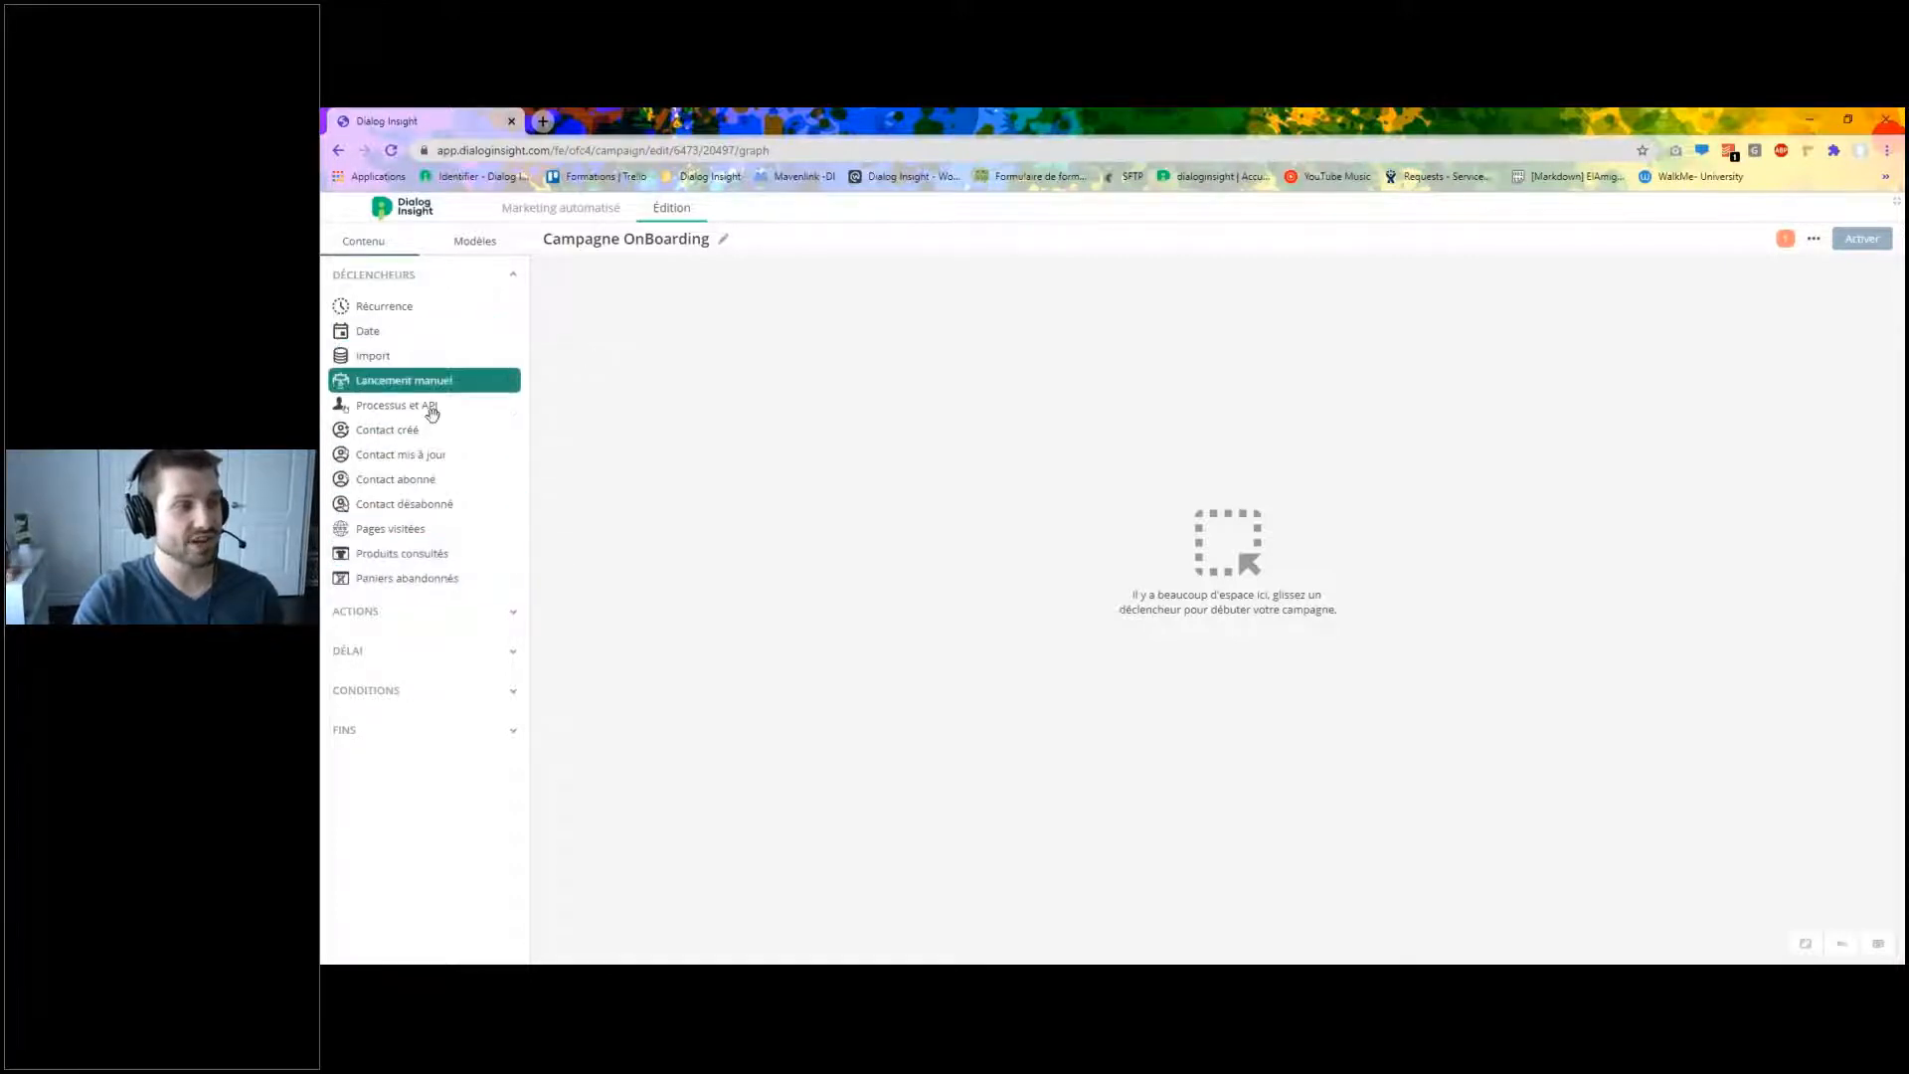
# Drag a Contact abonné trigger onto the empty canvas and place it near the top centre.
pyautogui.moveTo(433, 481); pyautogui.dragTo(1133, 356)
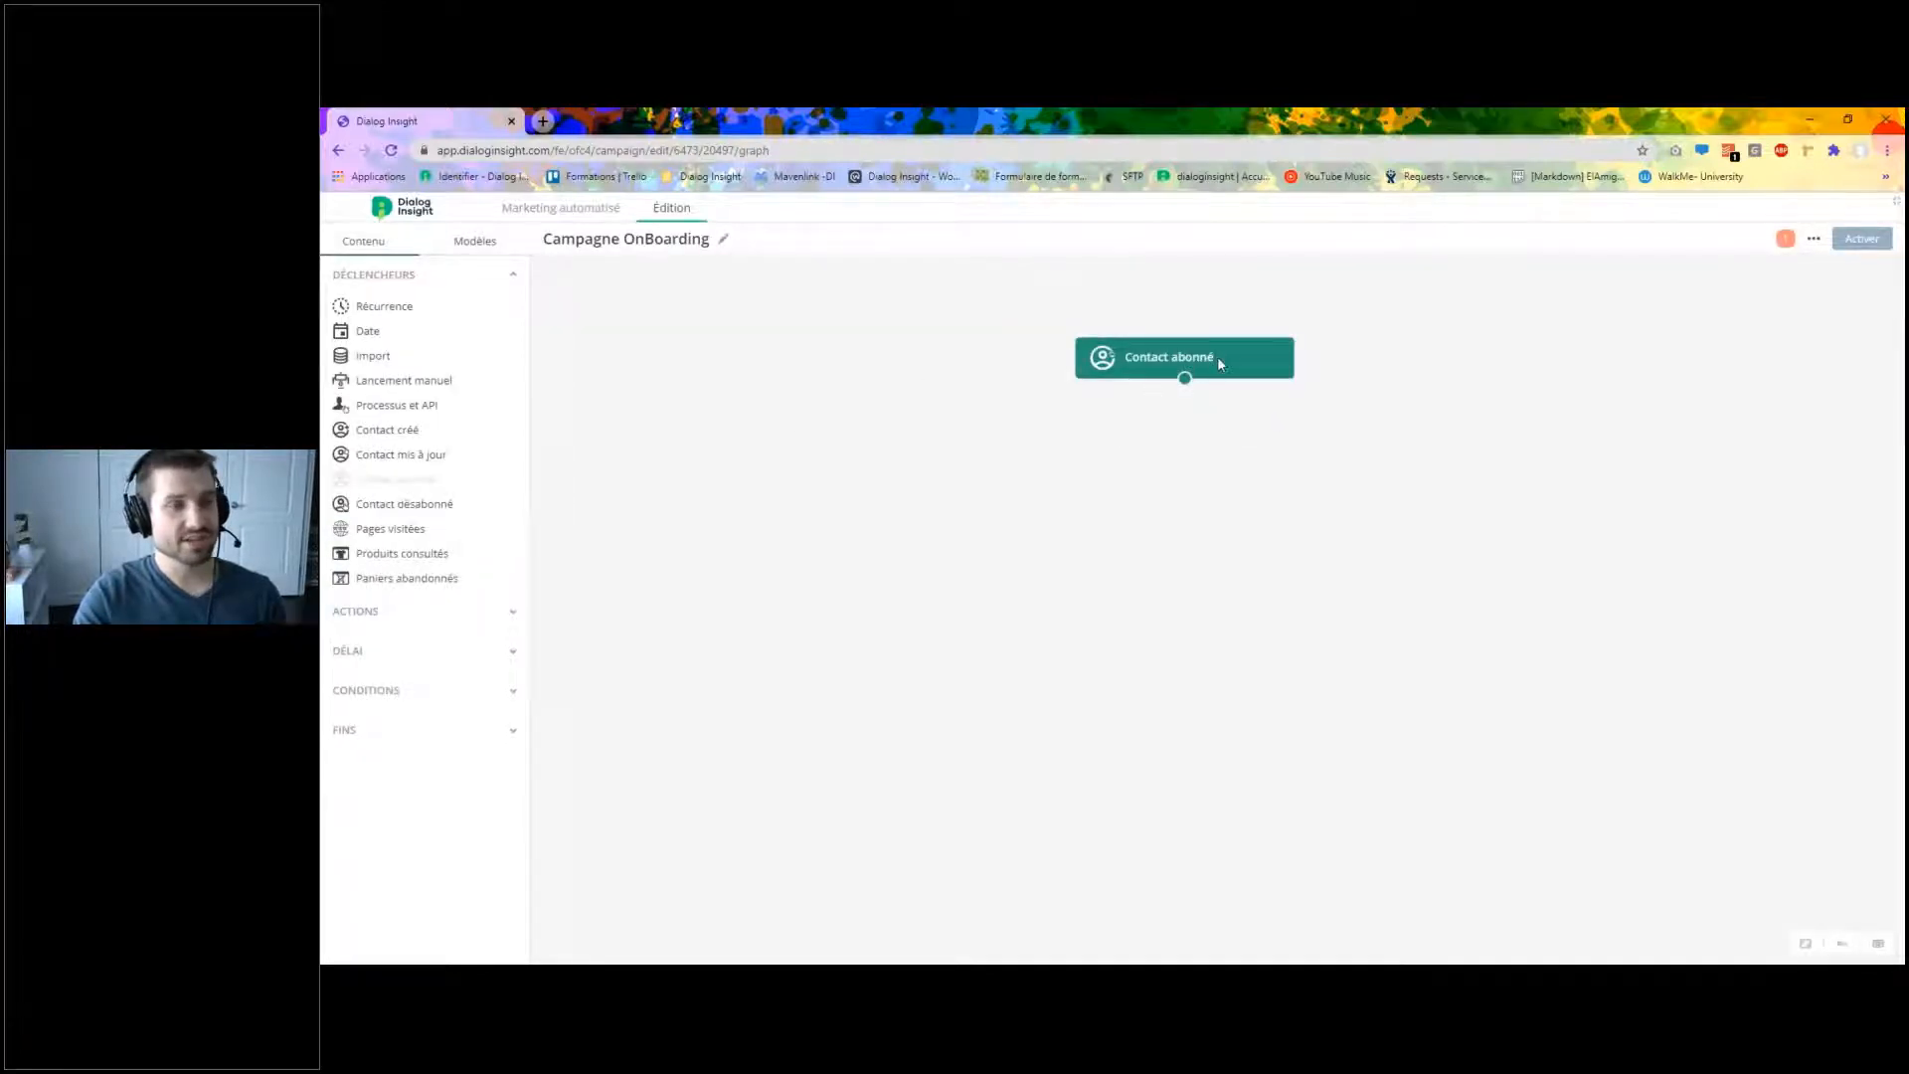
pyautogui.moveTo(1193, 360); pyautogui.dragTo(879, 376)
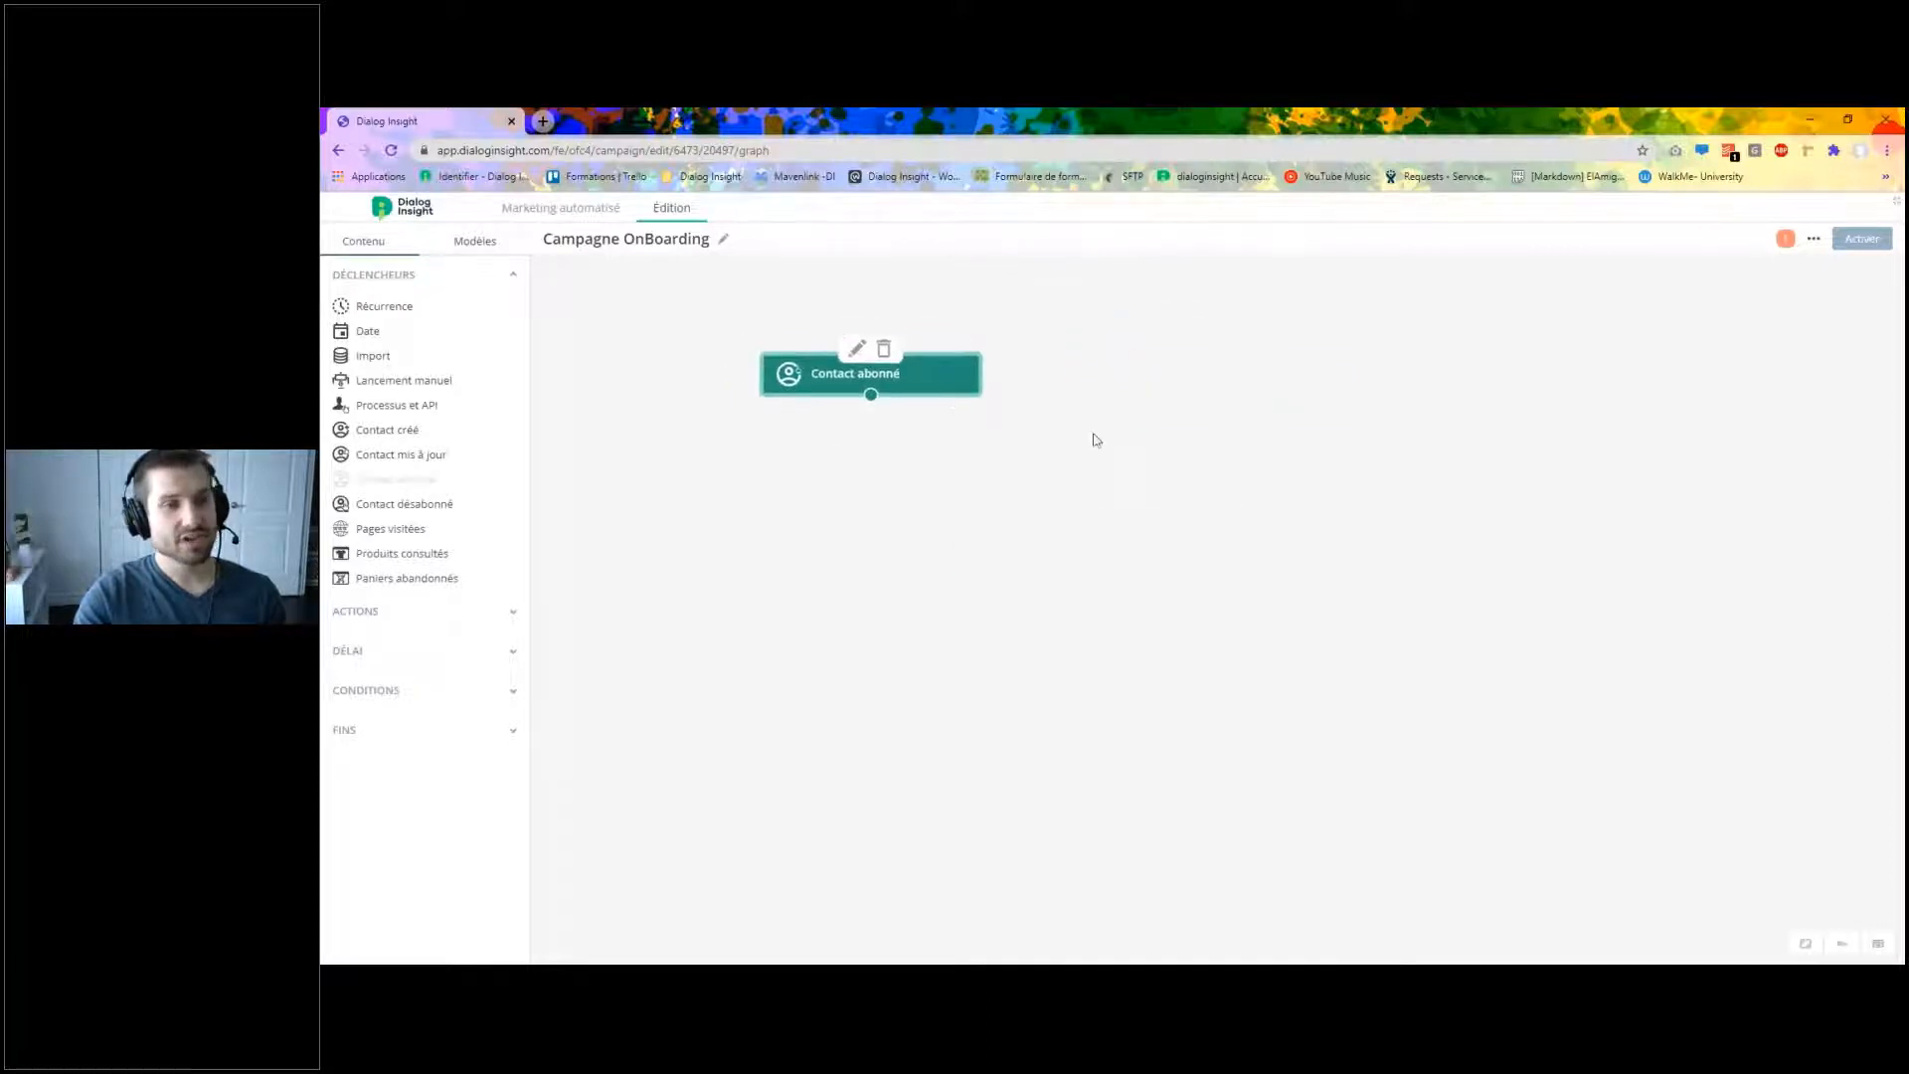
pyautogui.moveTo(1097, 439); pyautogui.dragTo(1236, 346)
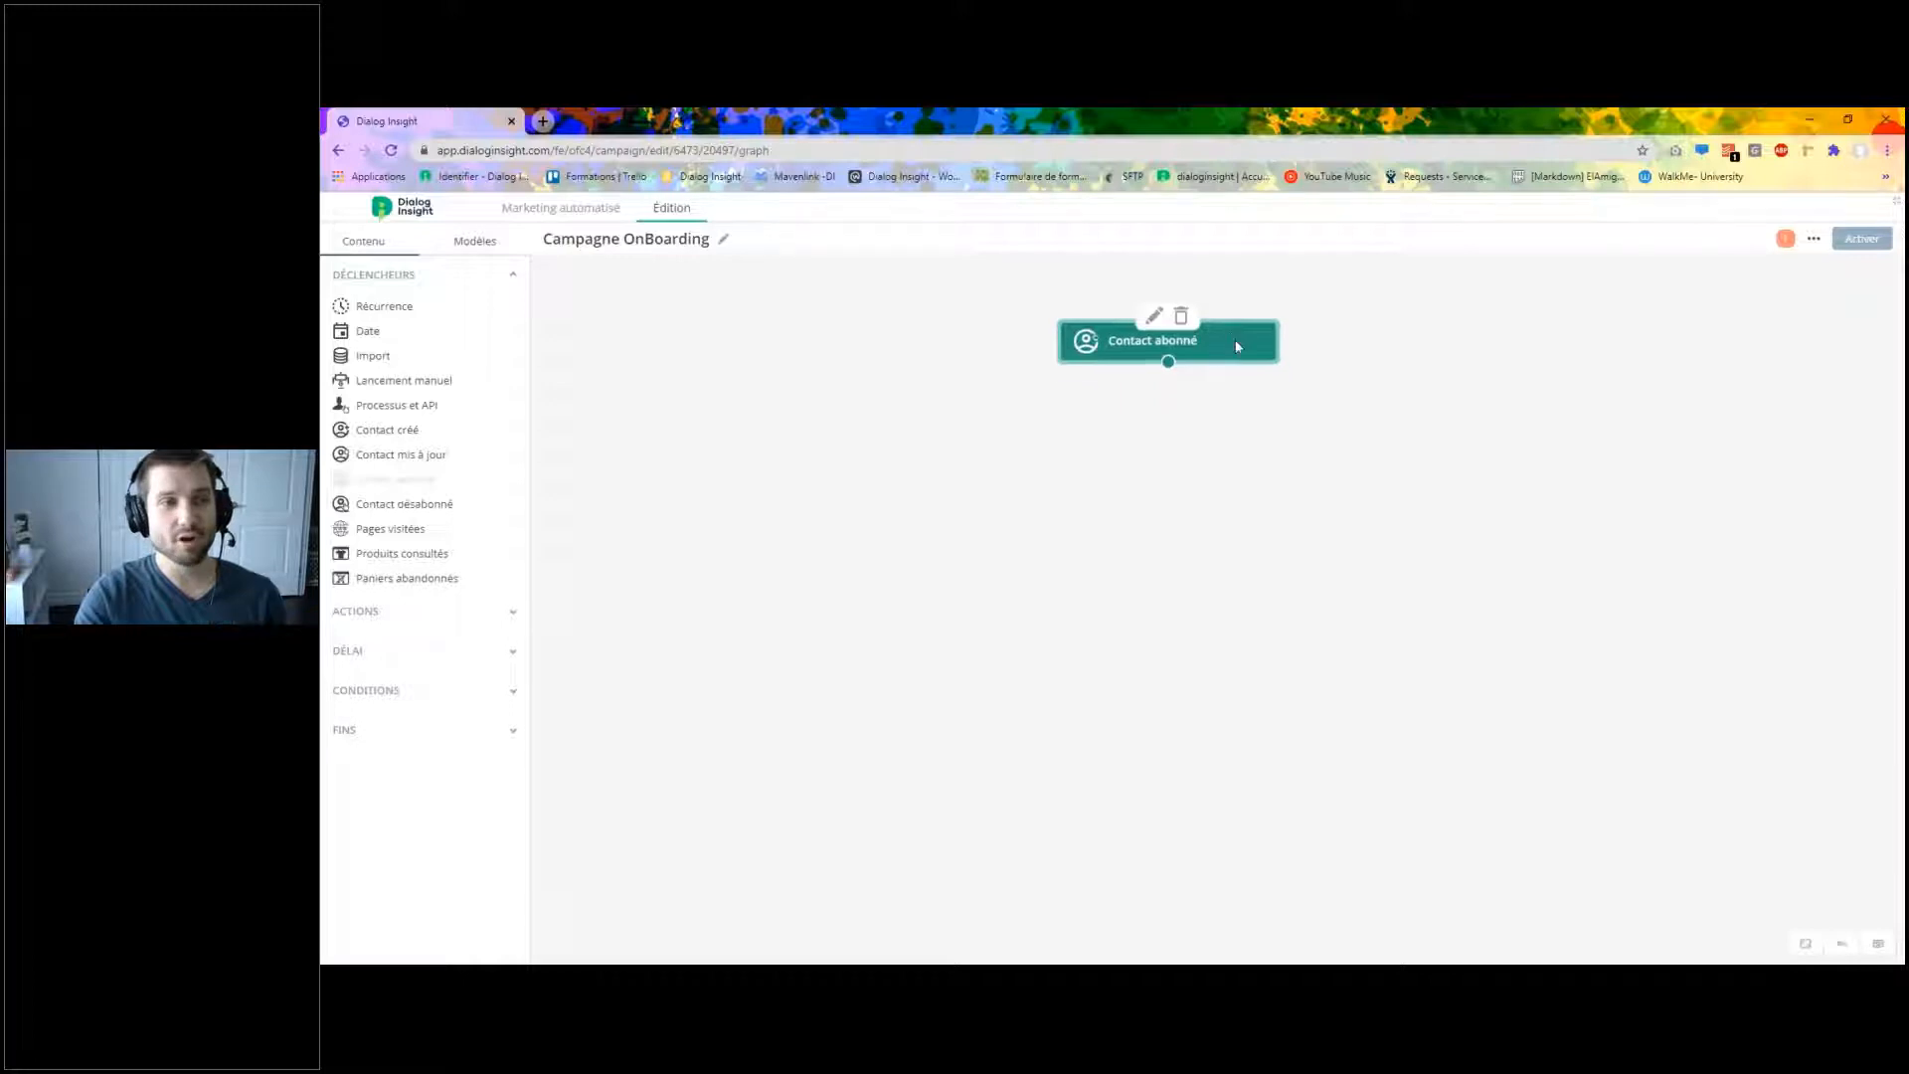
# Set the Contact abonné trigger to Communications générales subscriptions via the Abonnement à l'infolettre form, and save.
pyautogui.click(1154, 317)
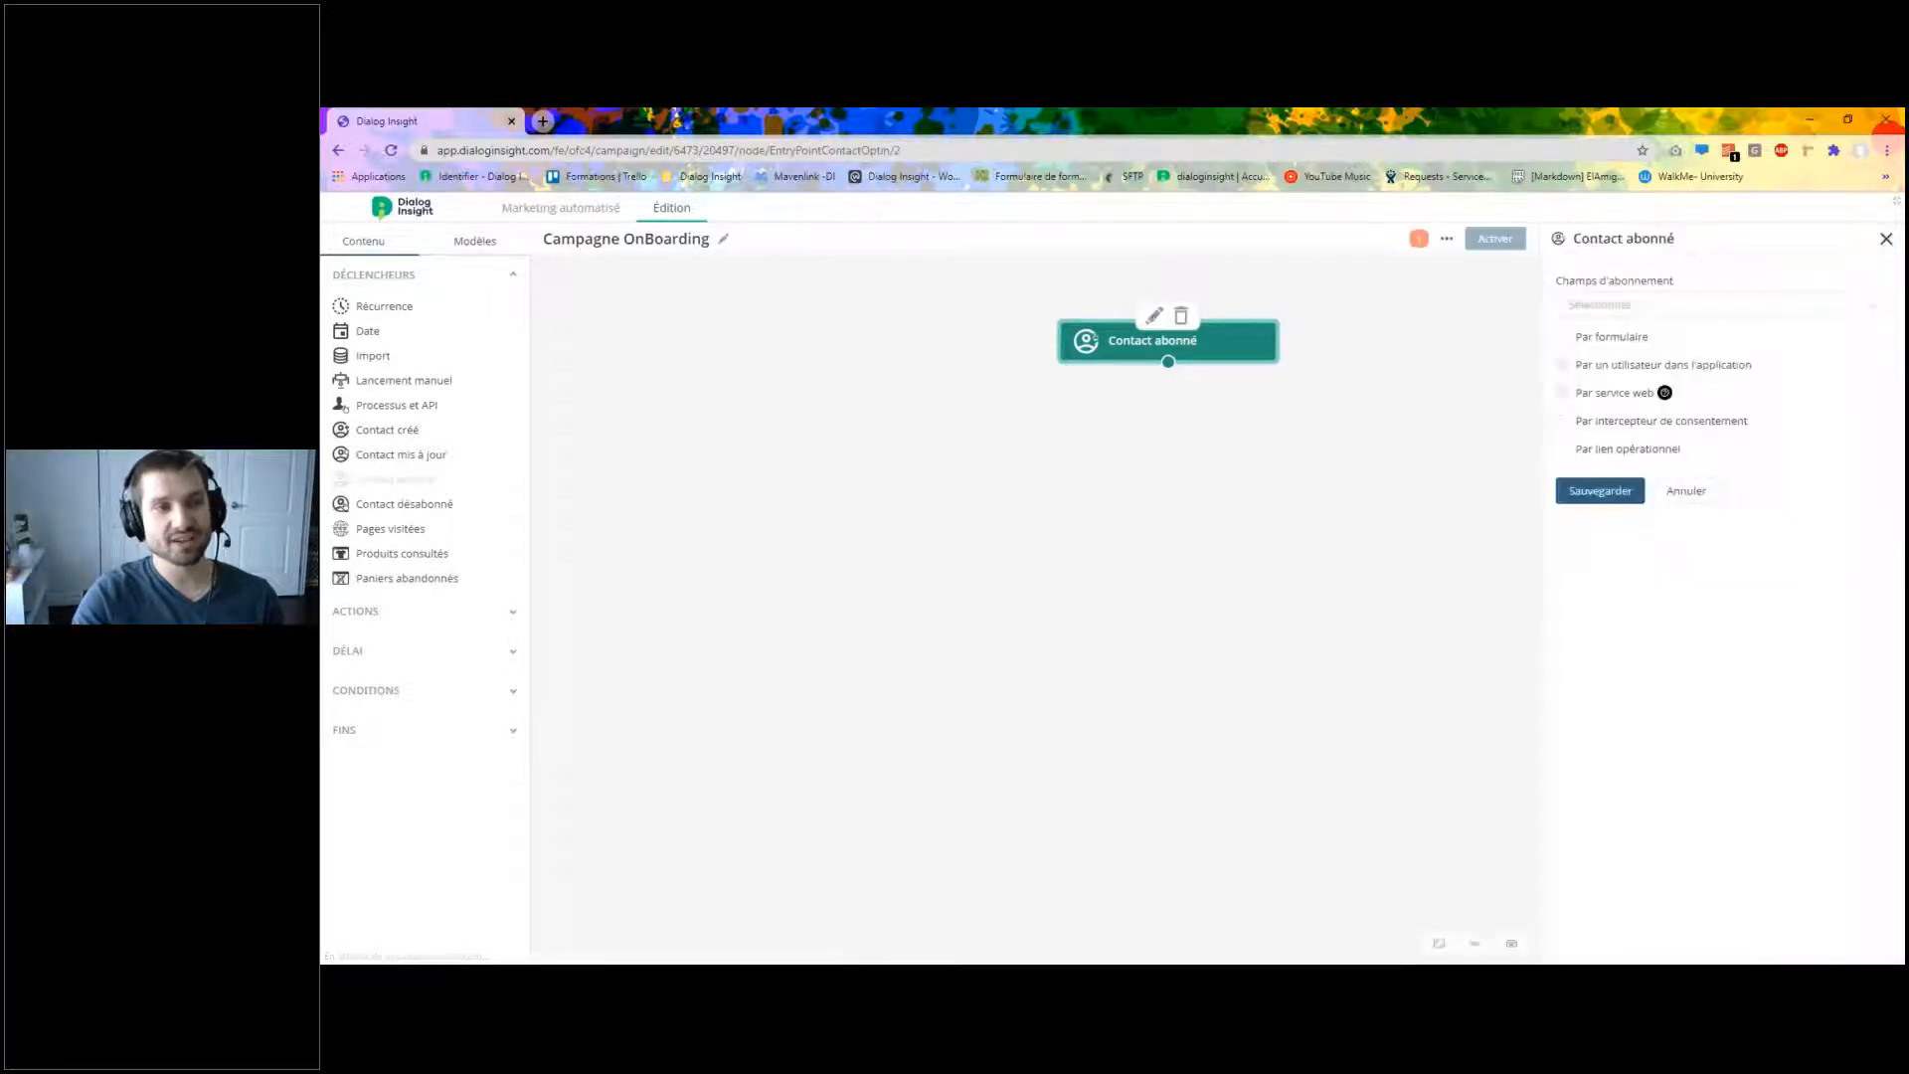
pyautogui.click(1867, 304)
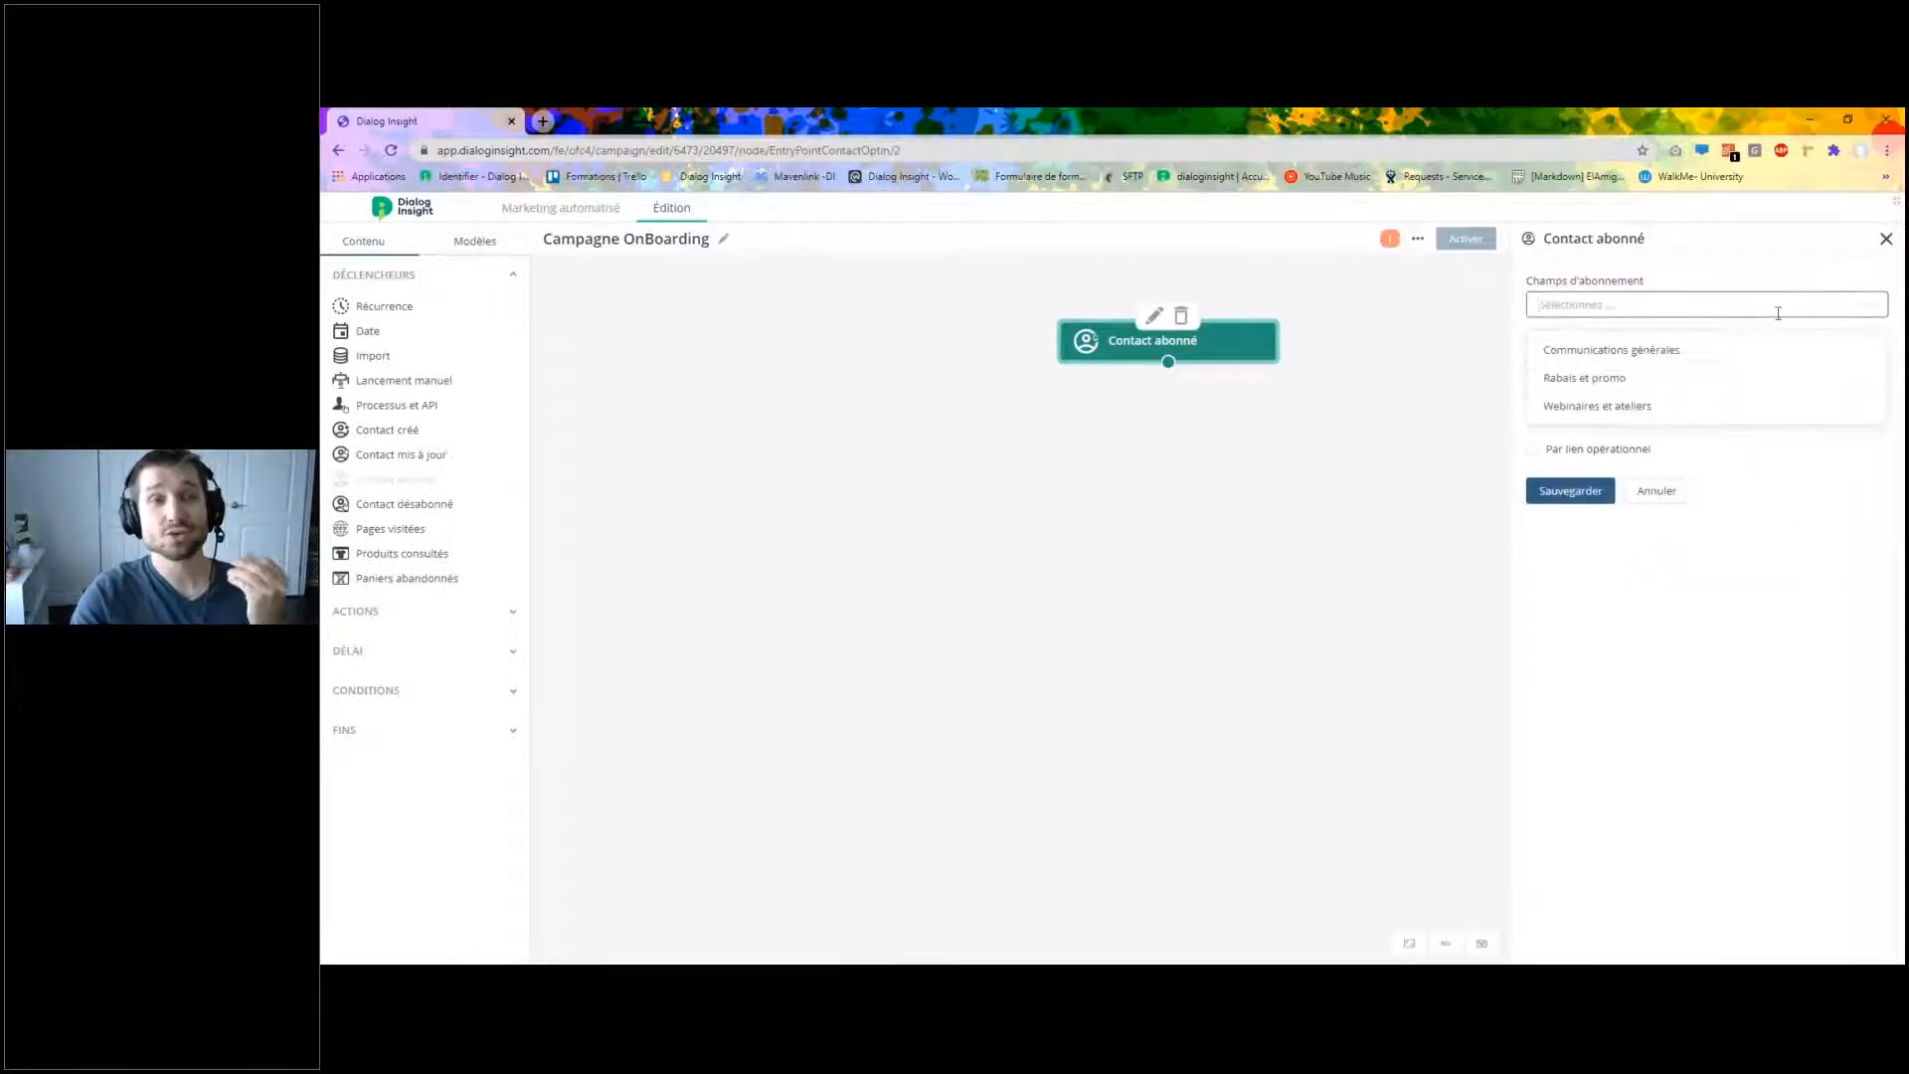
pyautogui.click(1679, 355)
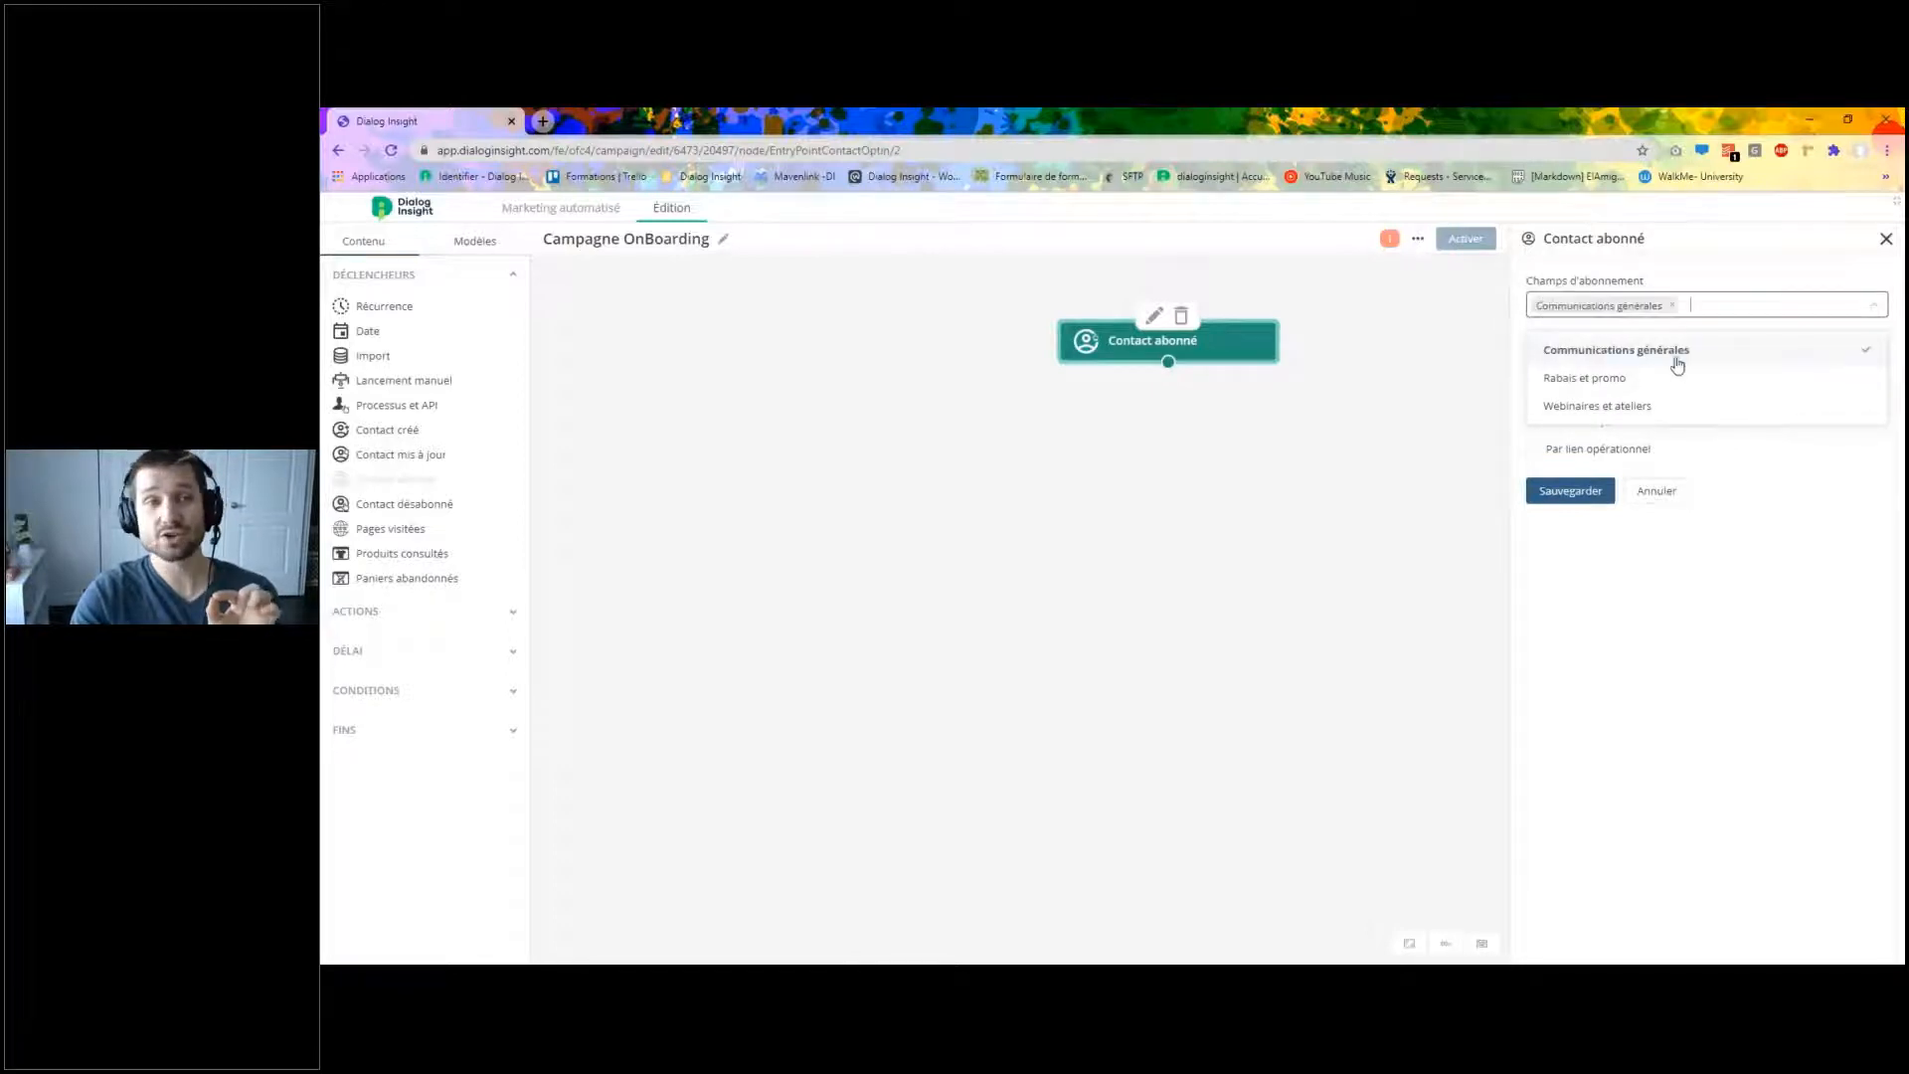
pyautogui.click(1777, 518)
pyautogui.click(1532, 337)
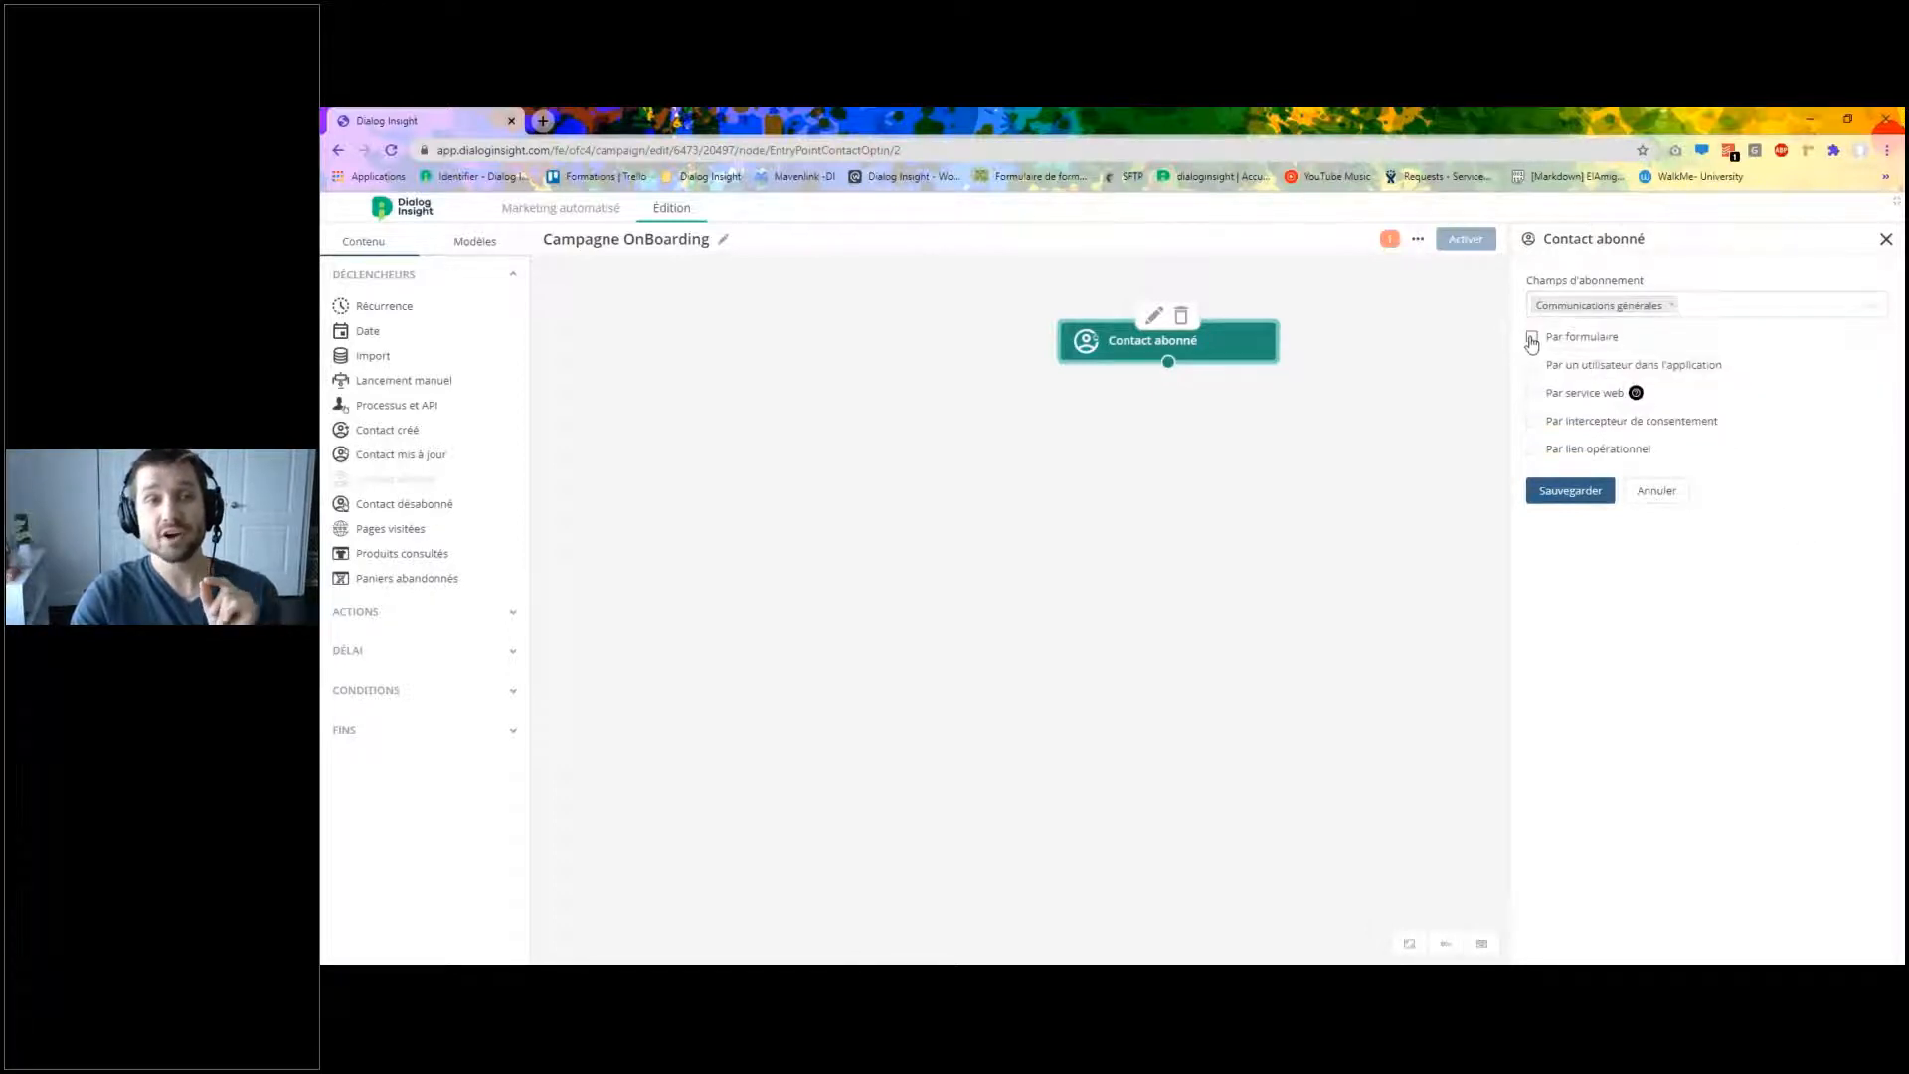
pyautogui.click(1653, 367)
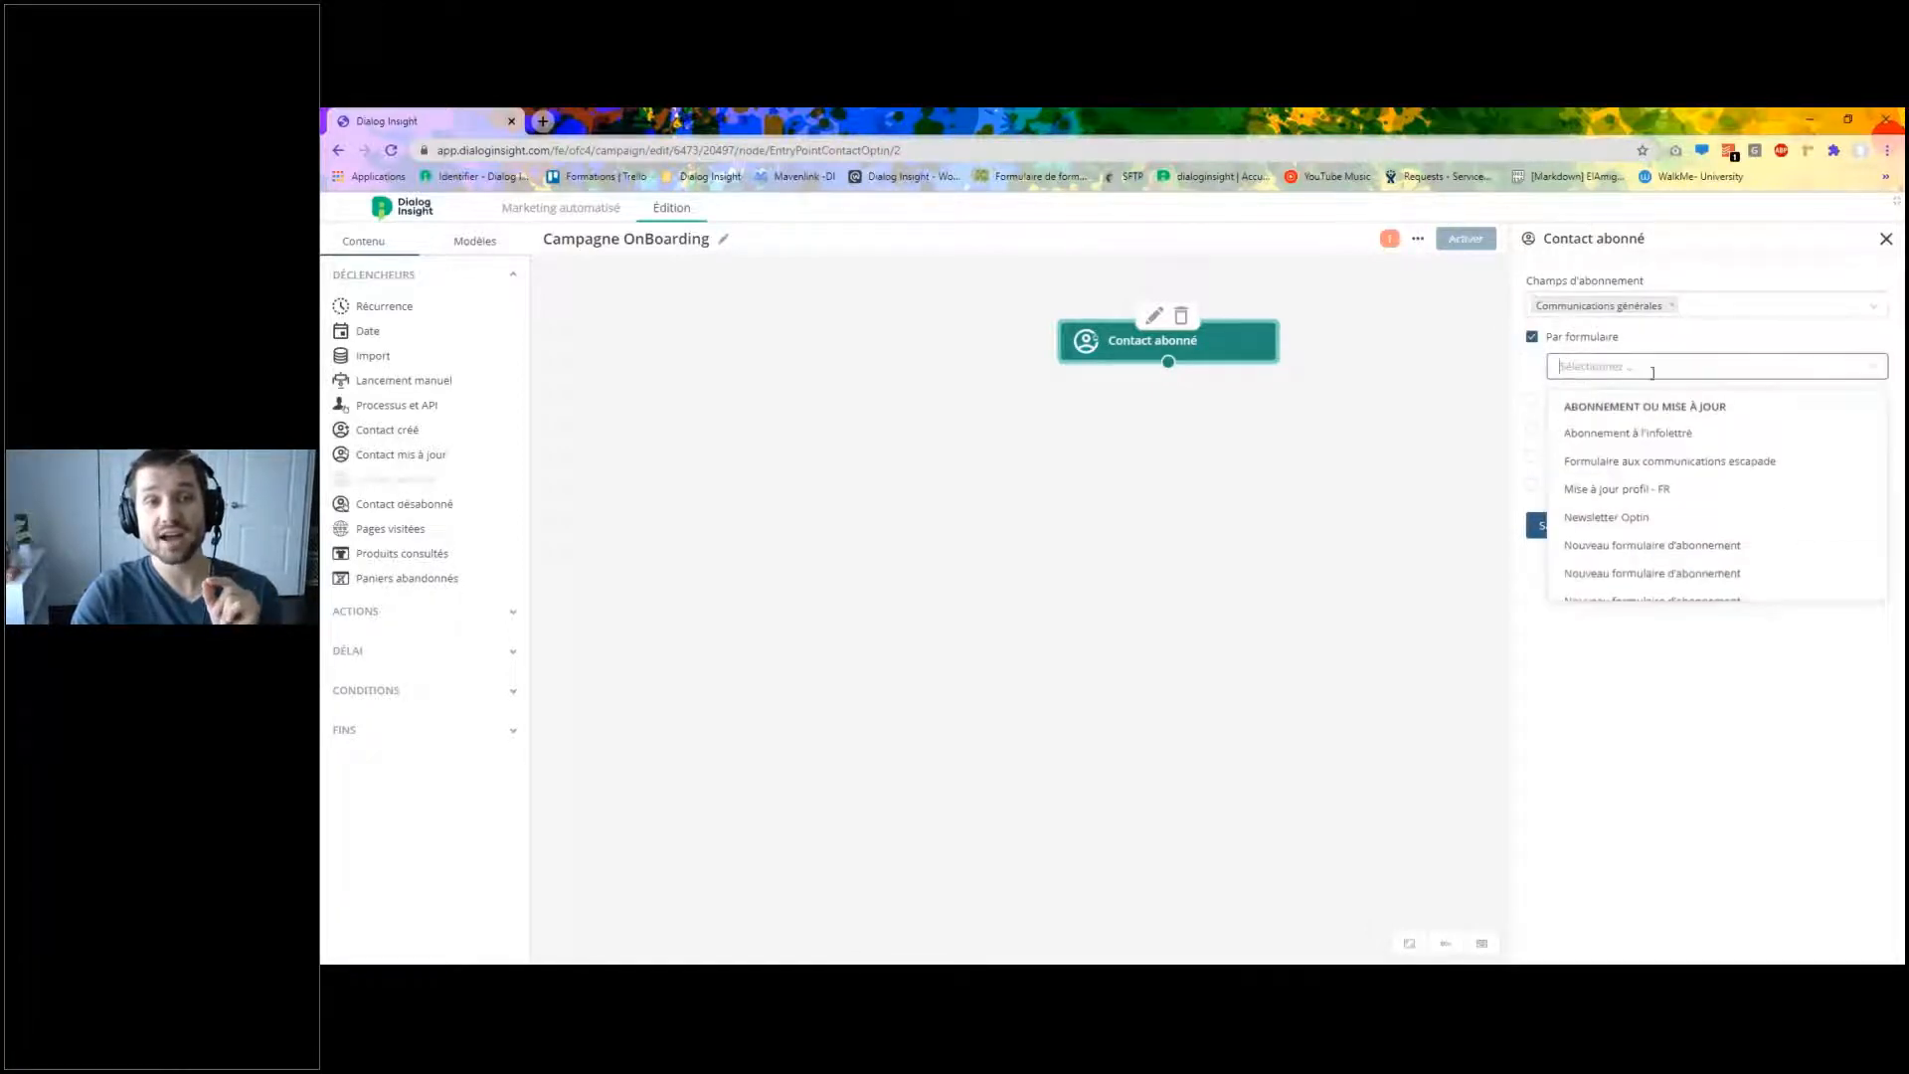
pyautogui.click(1658, 435)
pyautogui.click(1694, 705)
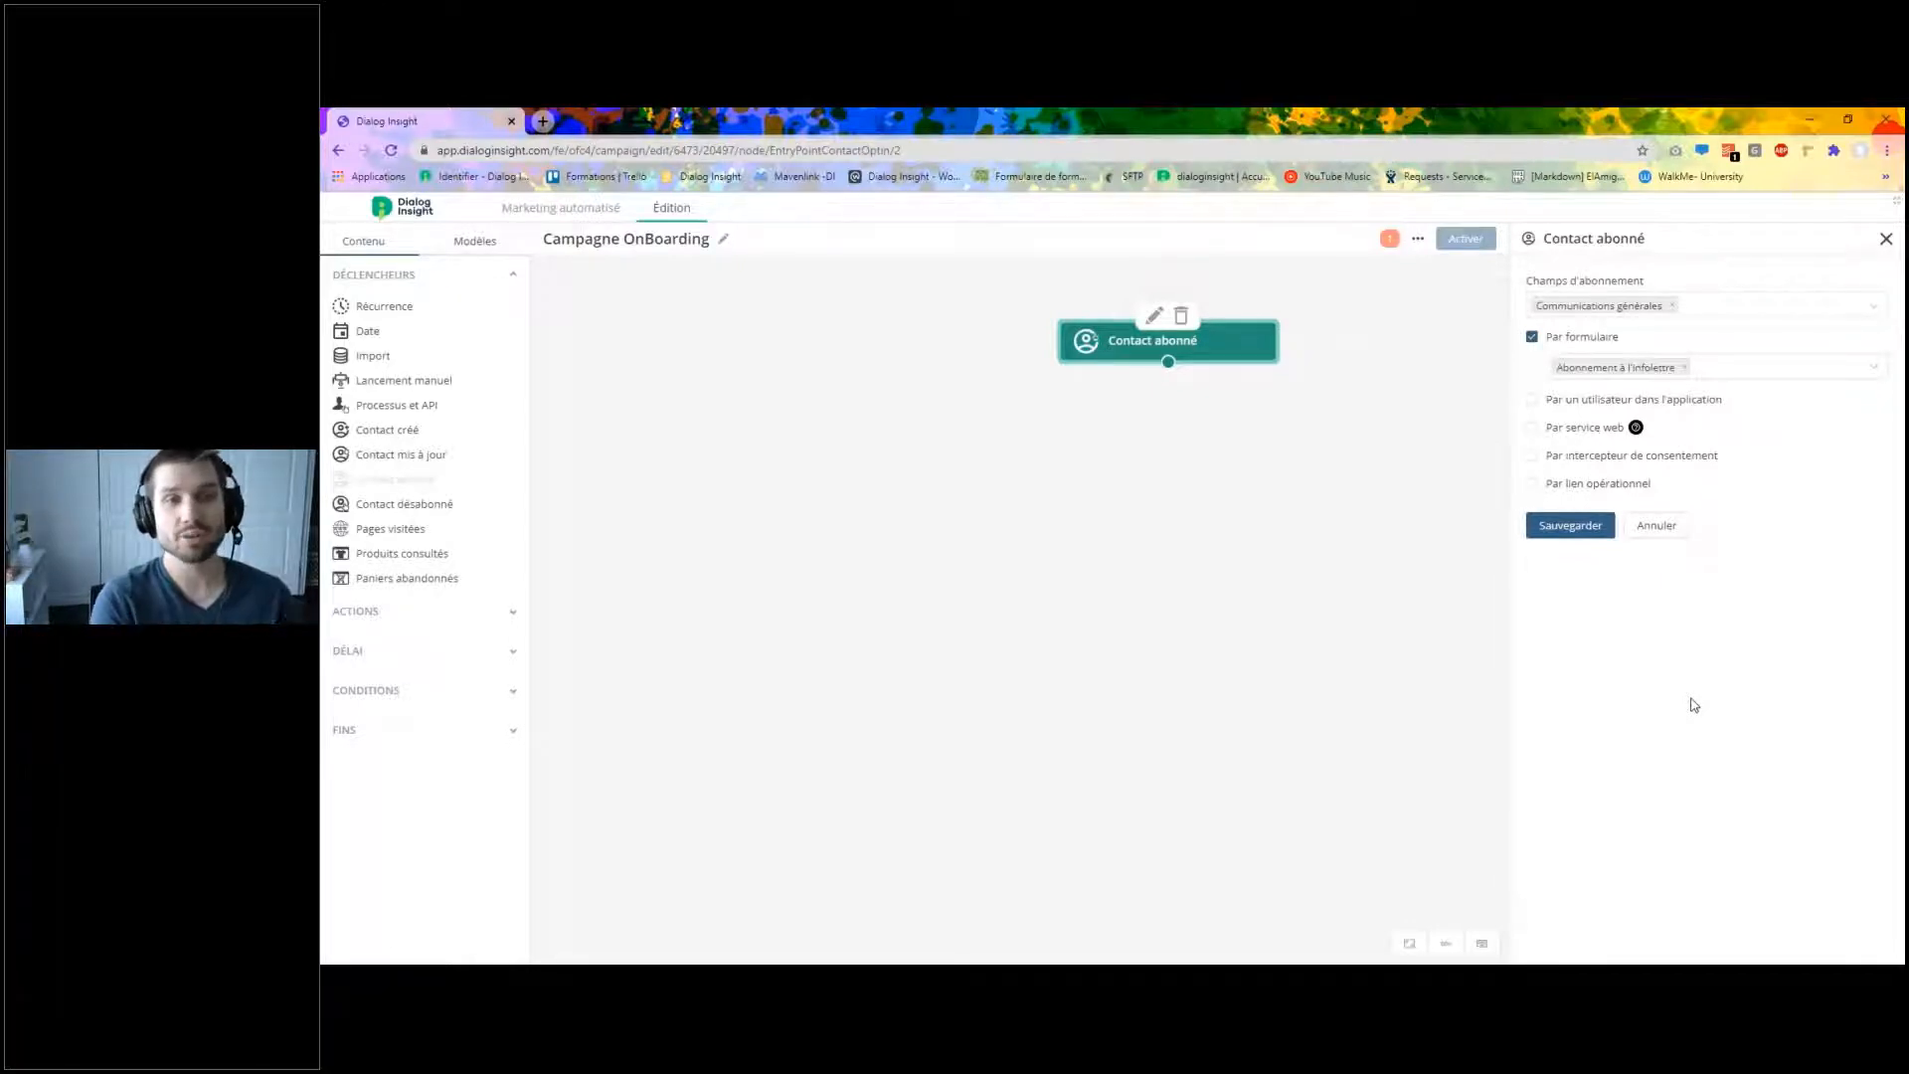
pyautogui.click(1557, 525)
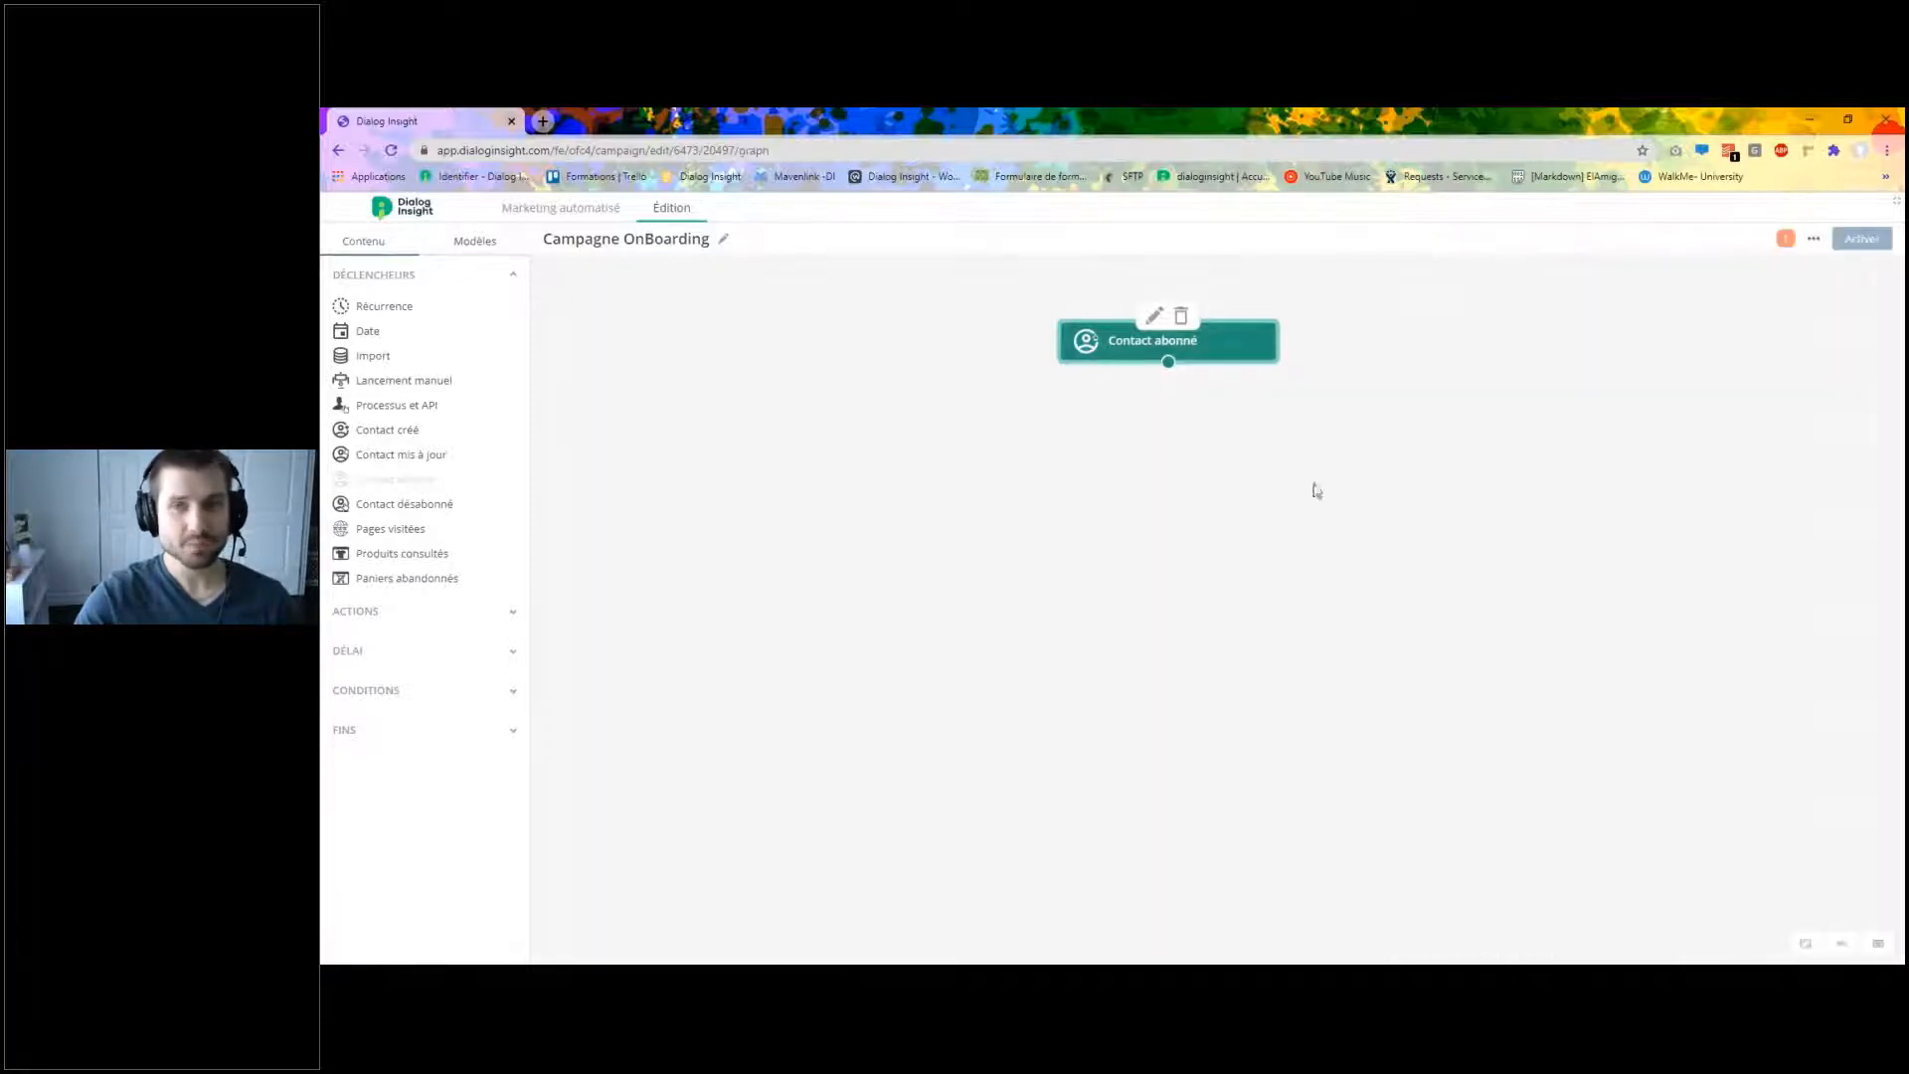
# Place an Envoyer un courriel action below the Contact abonné trigger and link the trigger to it.
pyautogui.click(1340, 435)
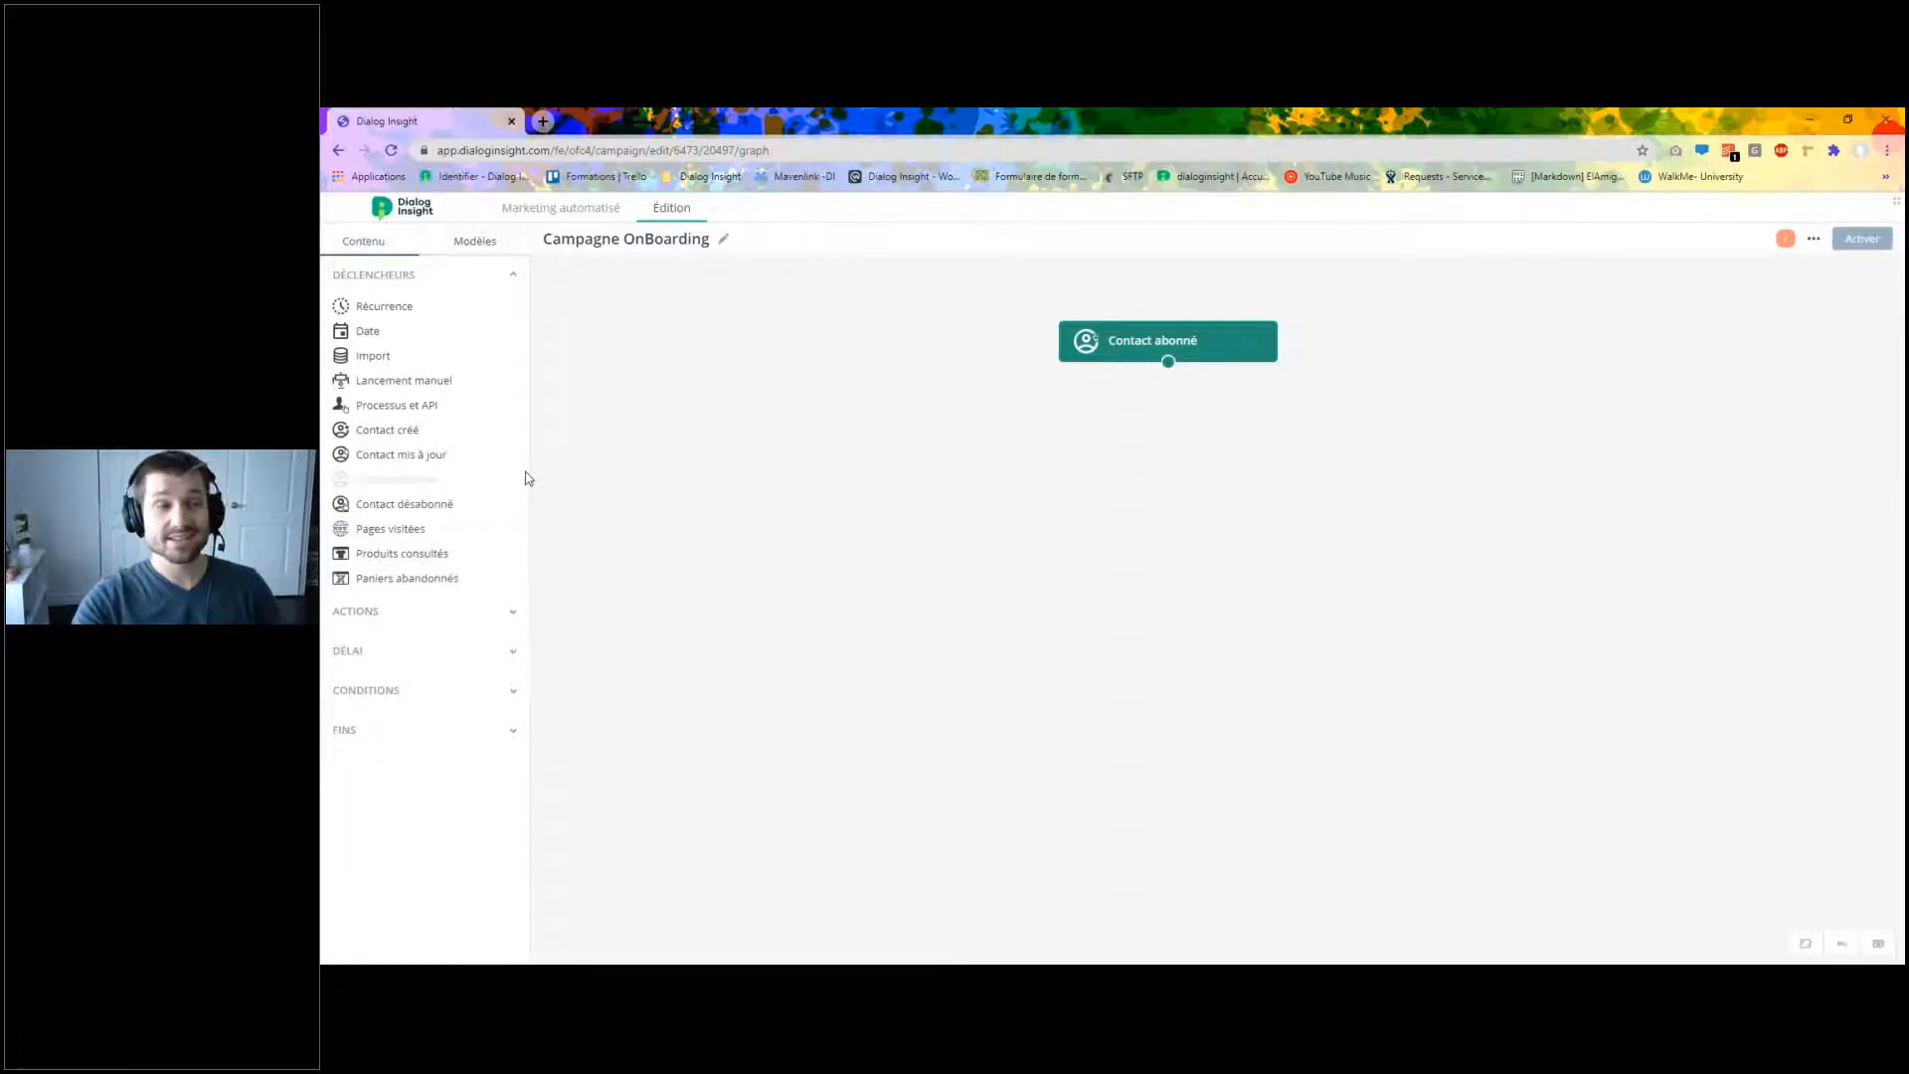
pyautogui.click(511, 277)
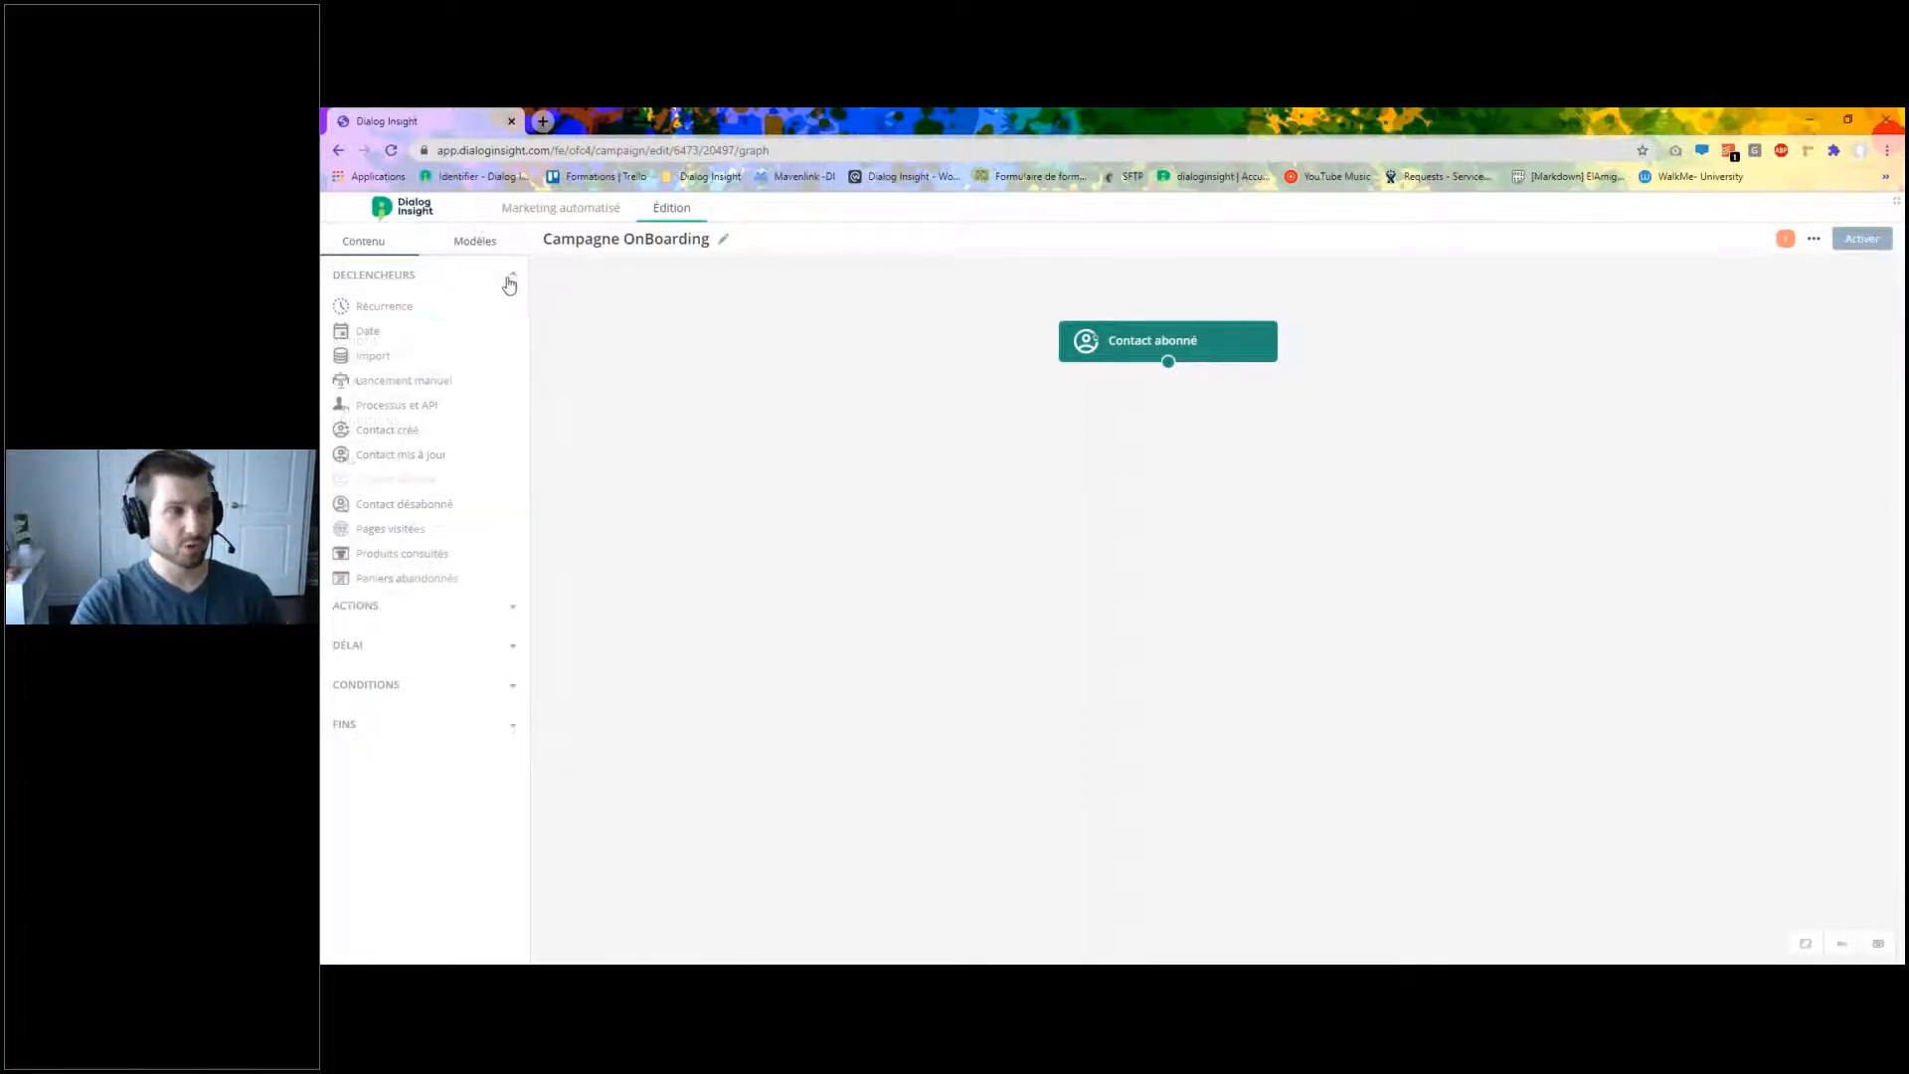
pyautogui.click(408, 318)
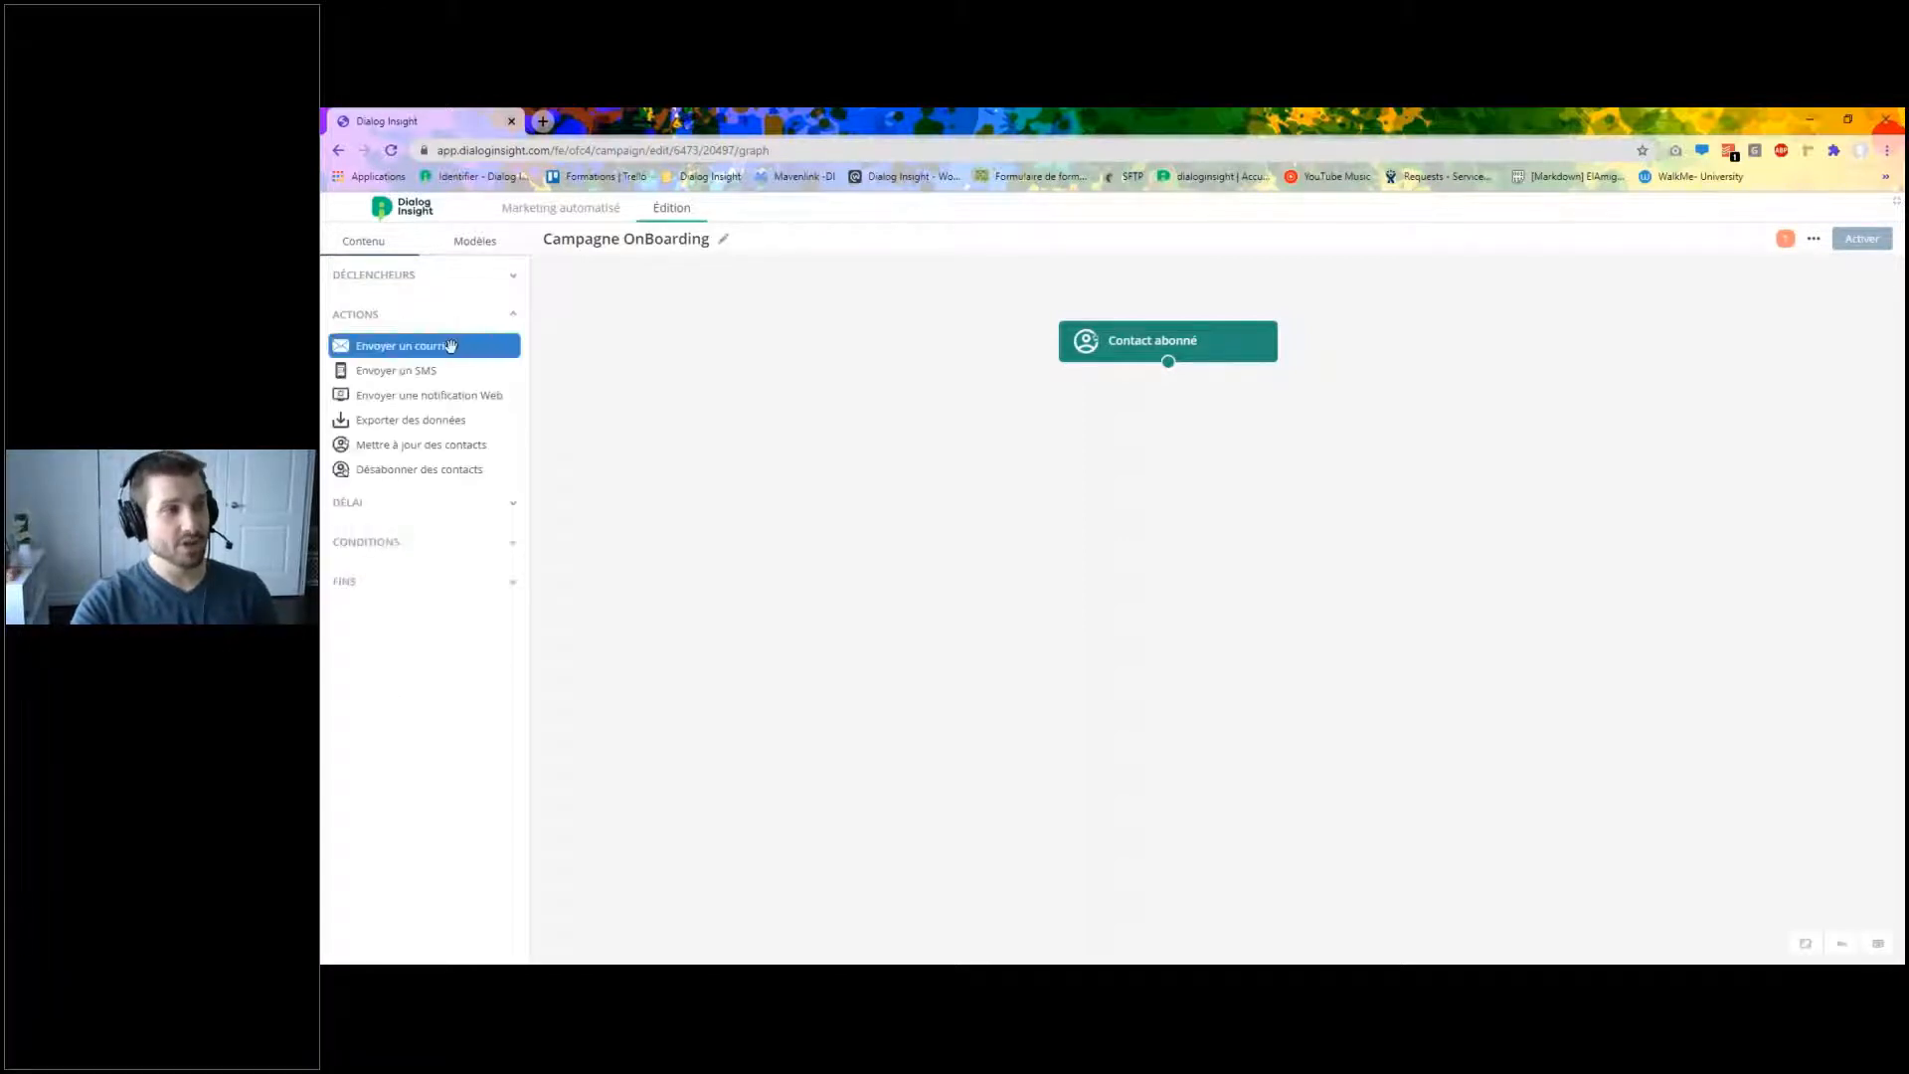
pyautogui.moveTo(391, 348); pyautogui.dragTo(1165, 475)
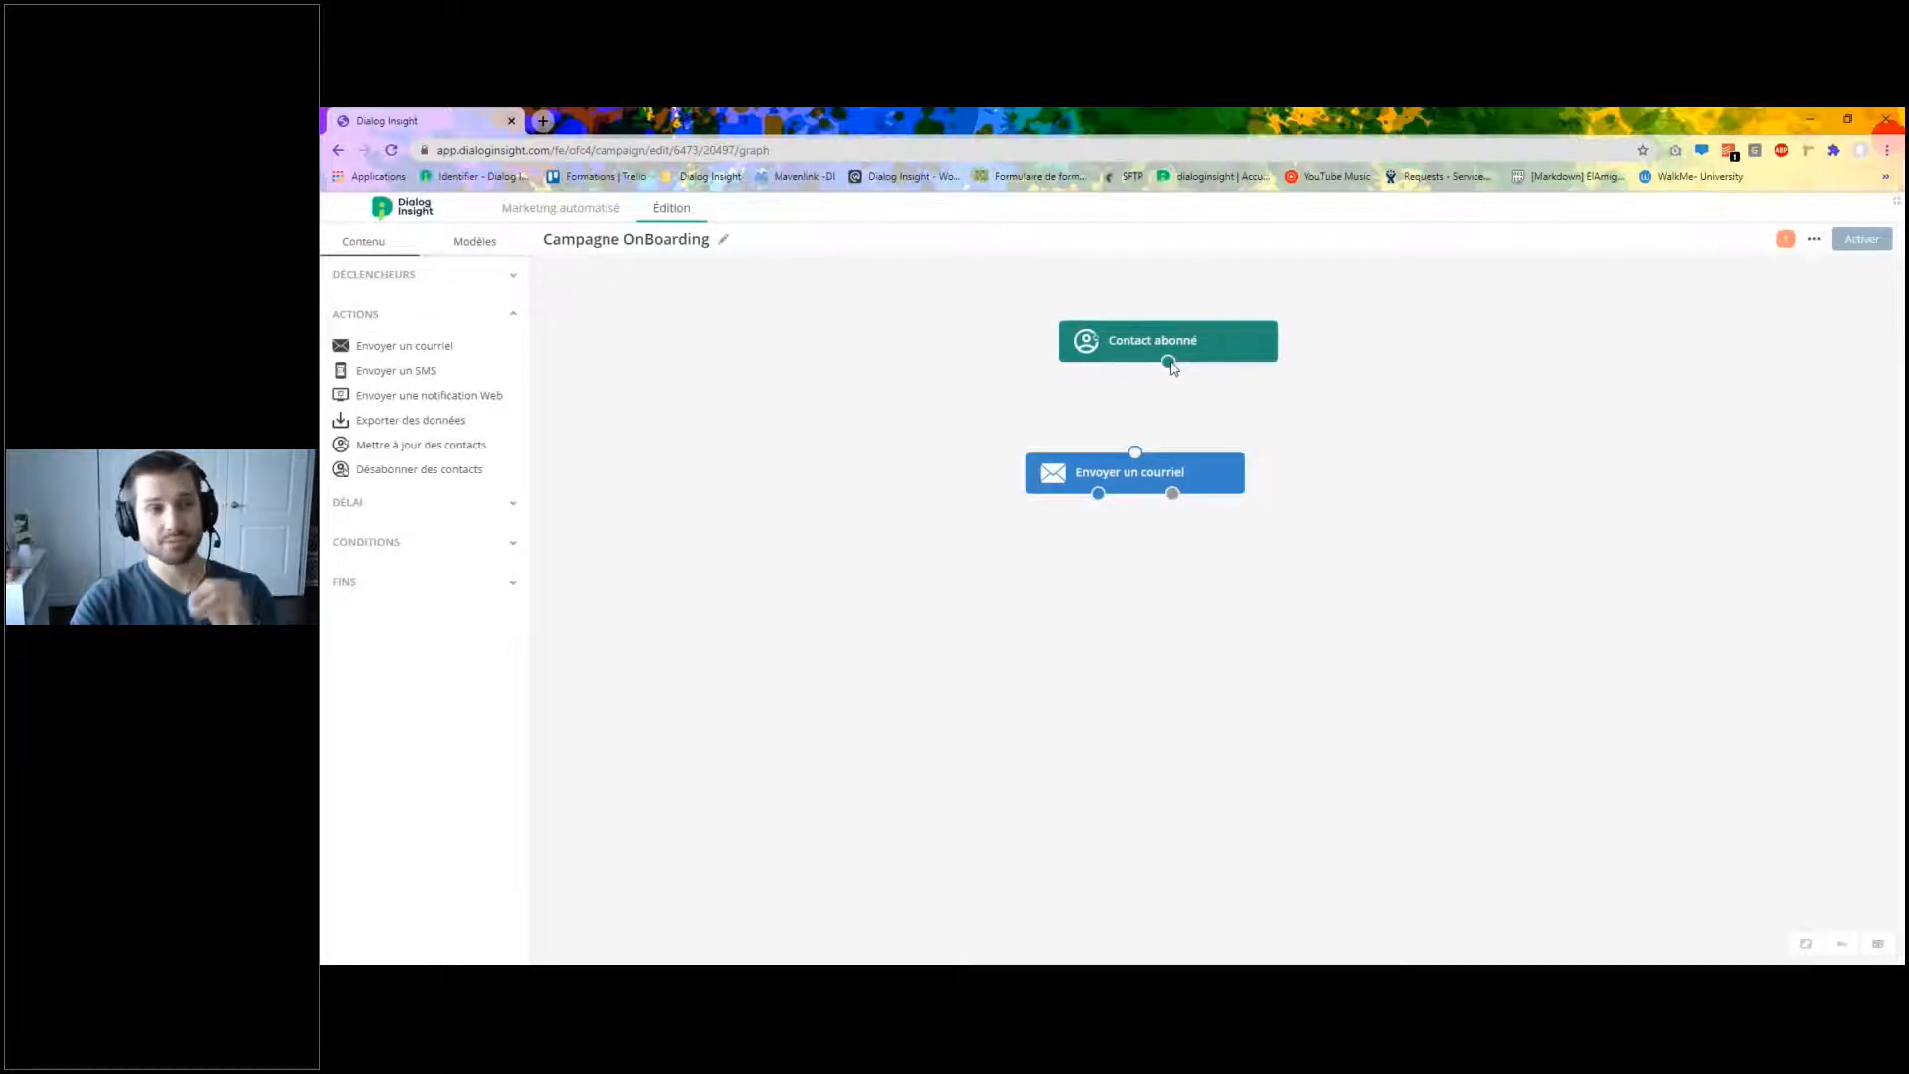
pyautogui.moveTo(1168, 362); pyautogui.dragTo(1134, 455)
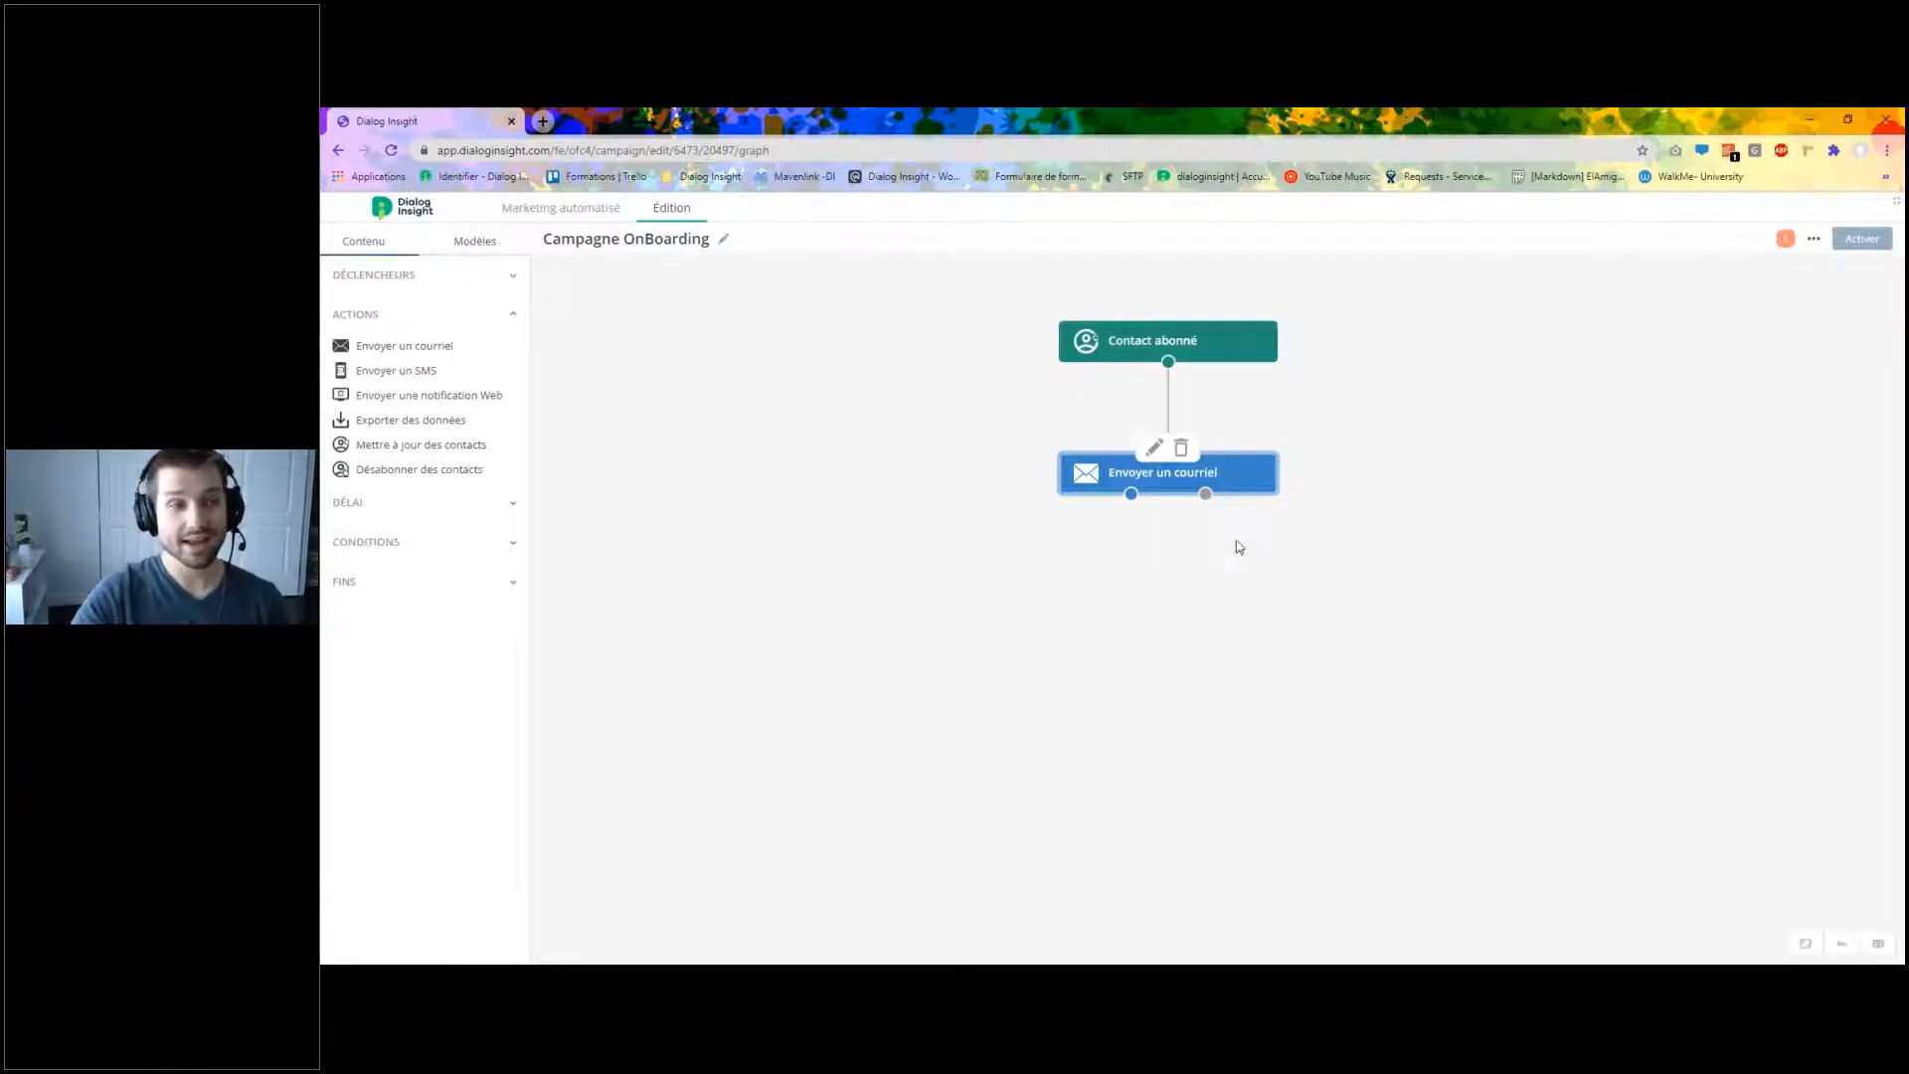
# Add a Délai node below the email and connect the email's Éligibles output to it.
pyautogui.click(452, 506)
pyautogui.moveTo(365, 384); pyautogui.dragTo(1007, 616)
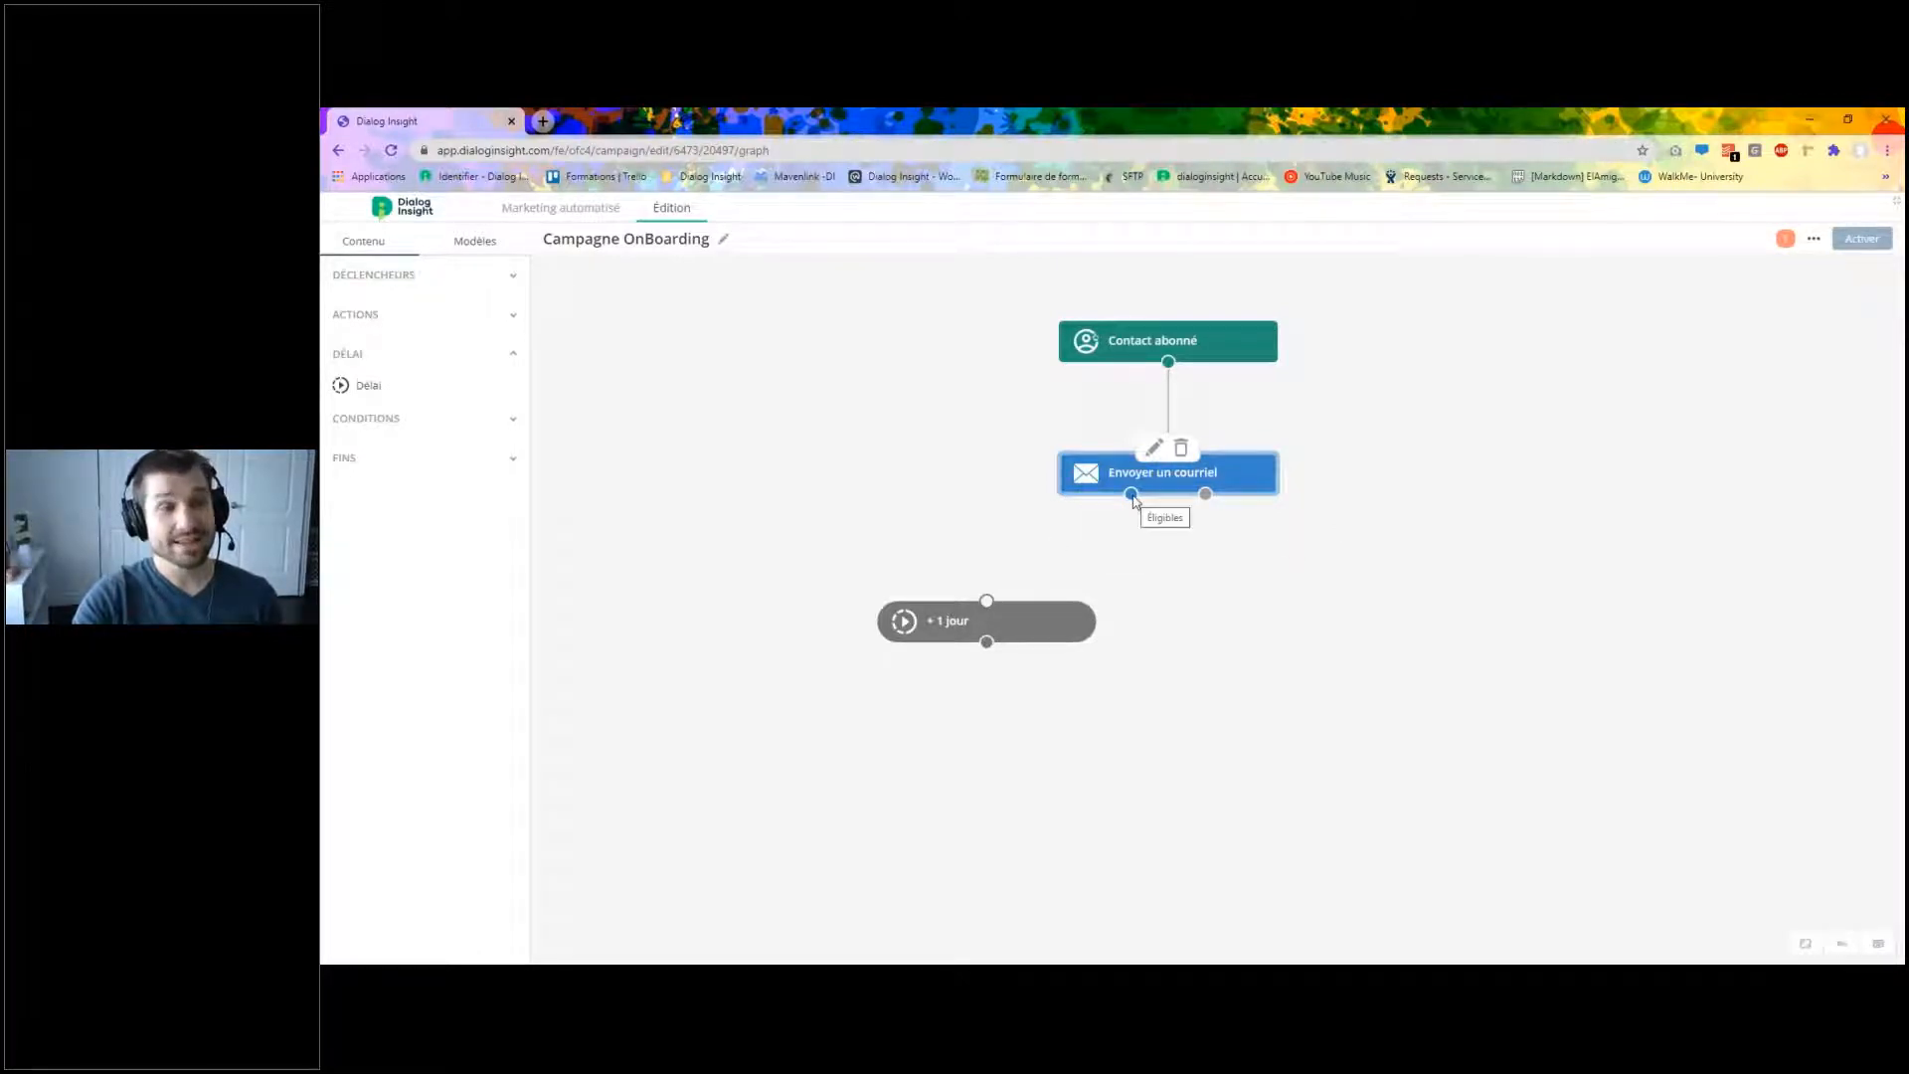
pyautogui.moveTo(1132, 494); pyautogui.dragTo(987, 601)
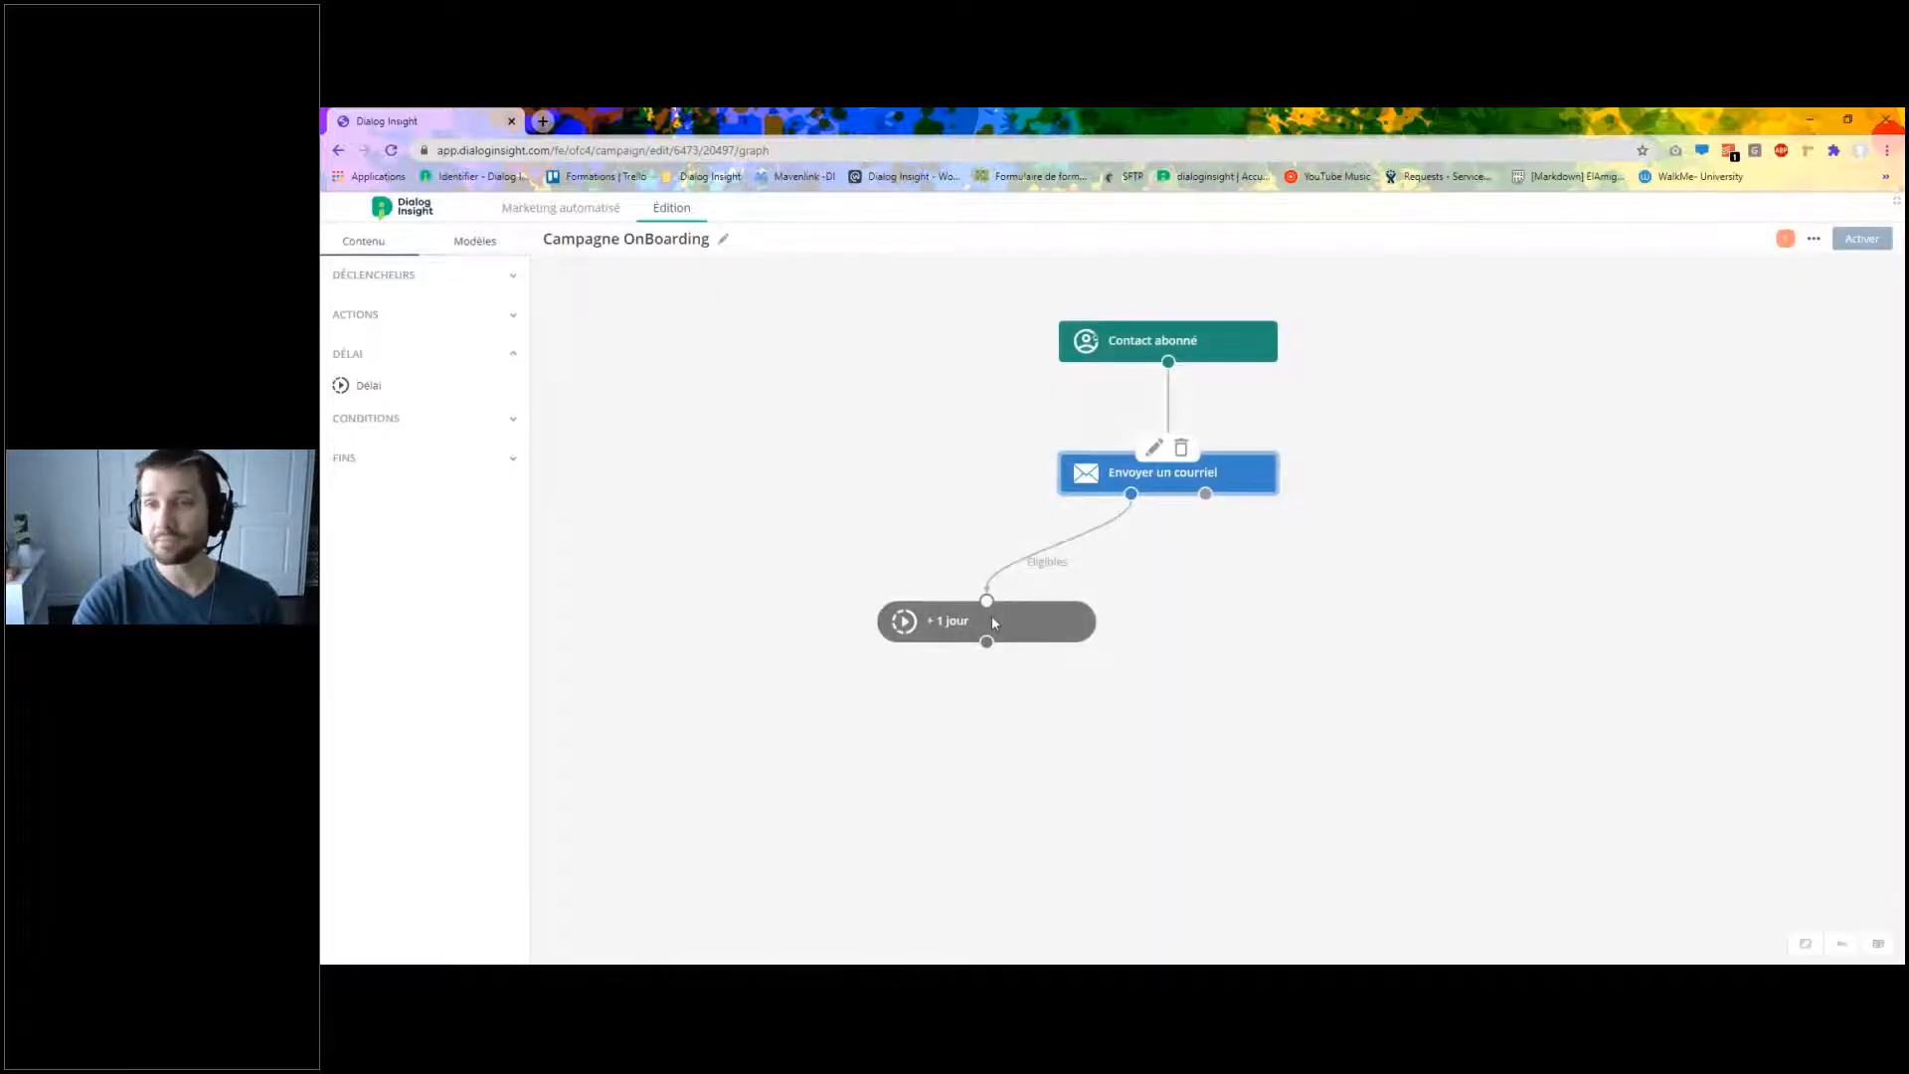
# Keep the delay at 1 jour and save its settings.
pyautogui.click(992, 613)
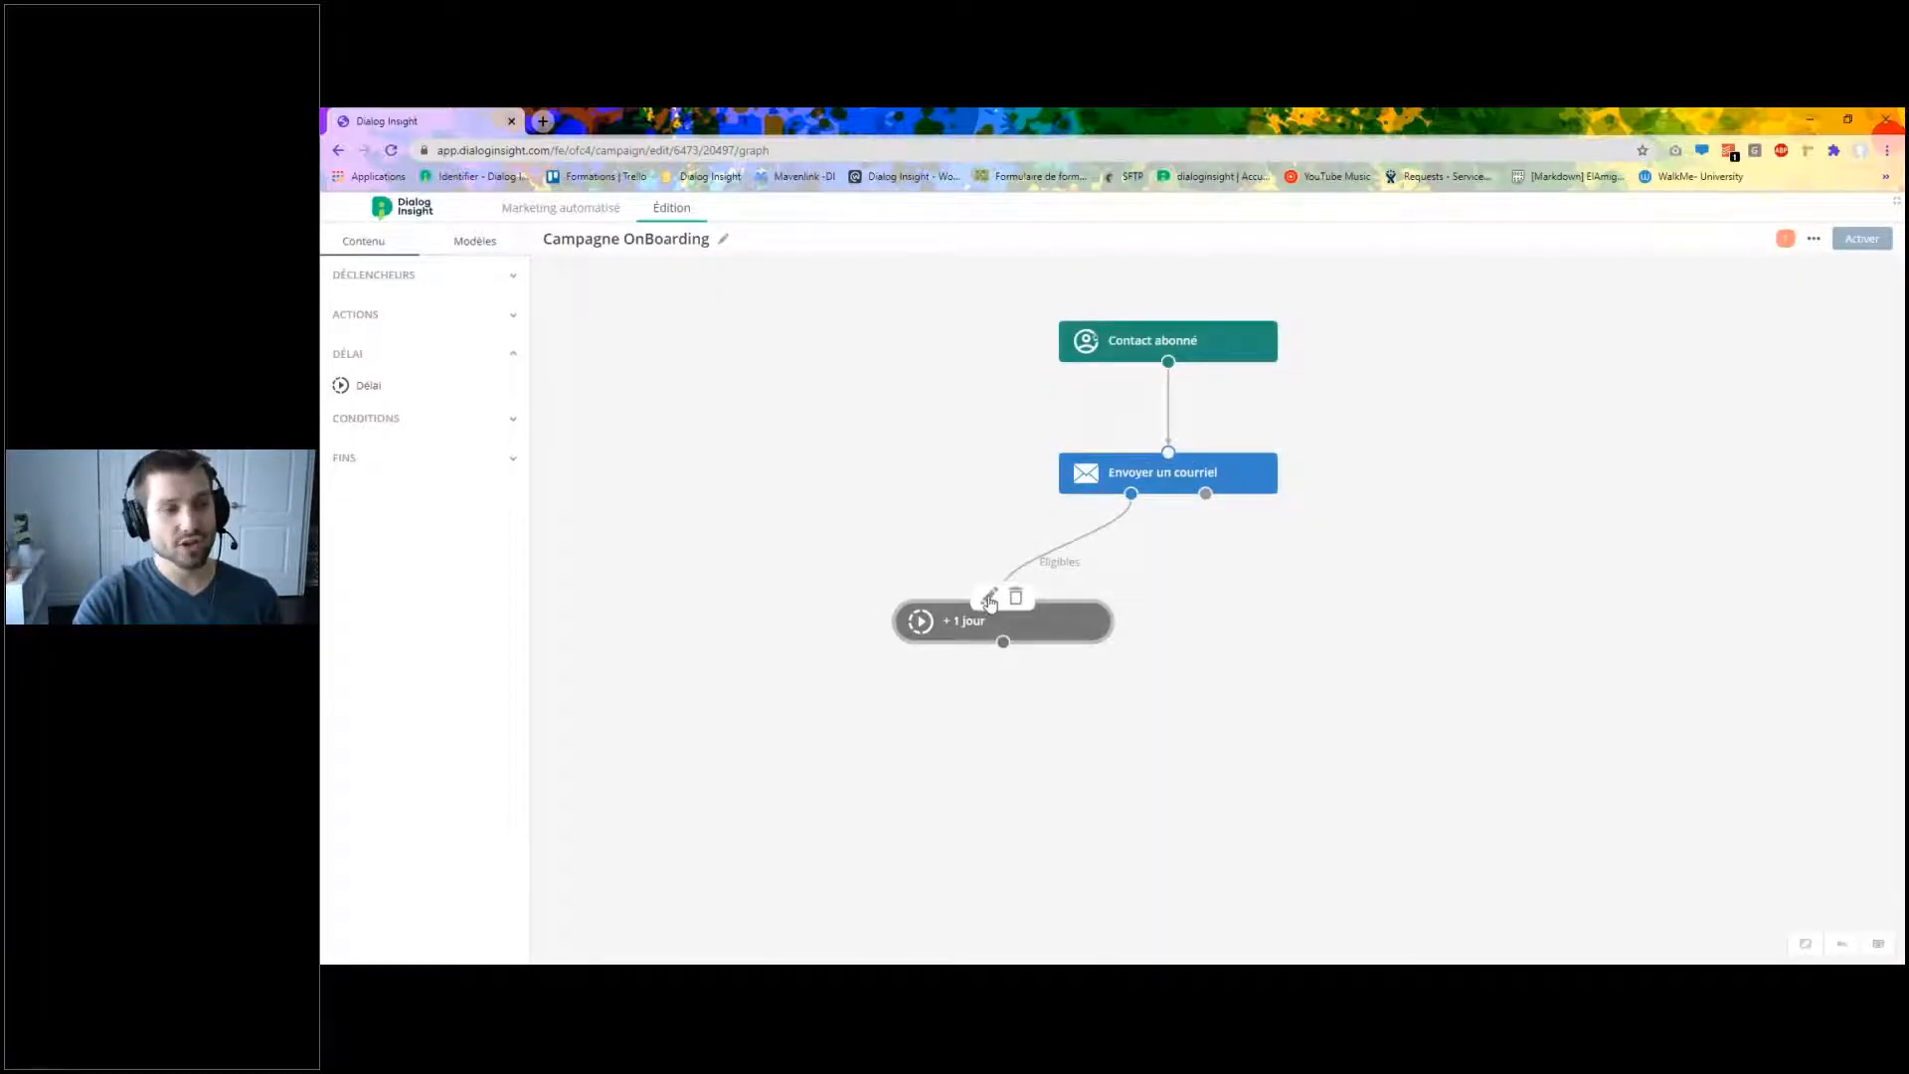
pyautogui.click(989, 597)
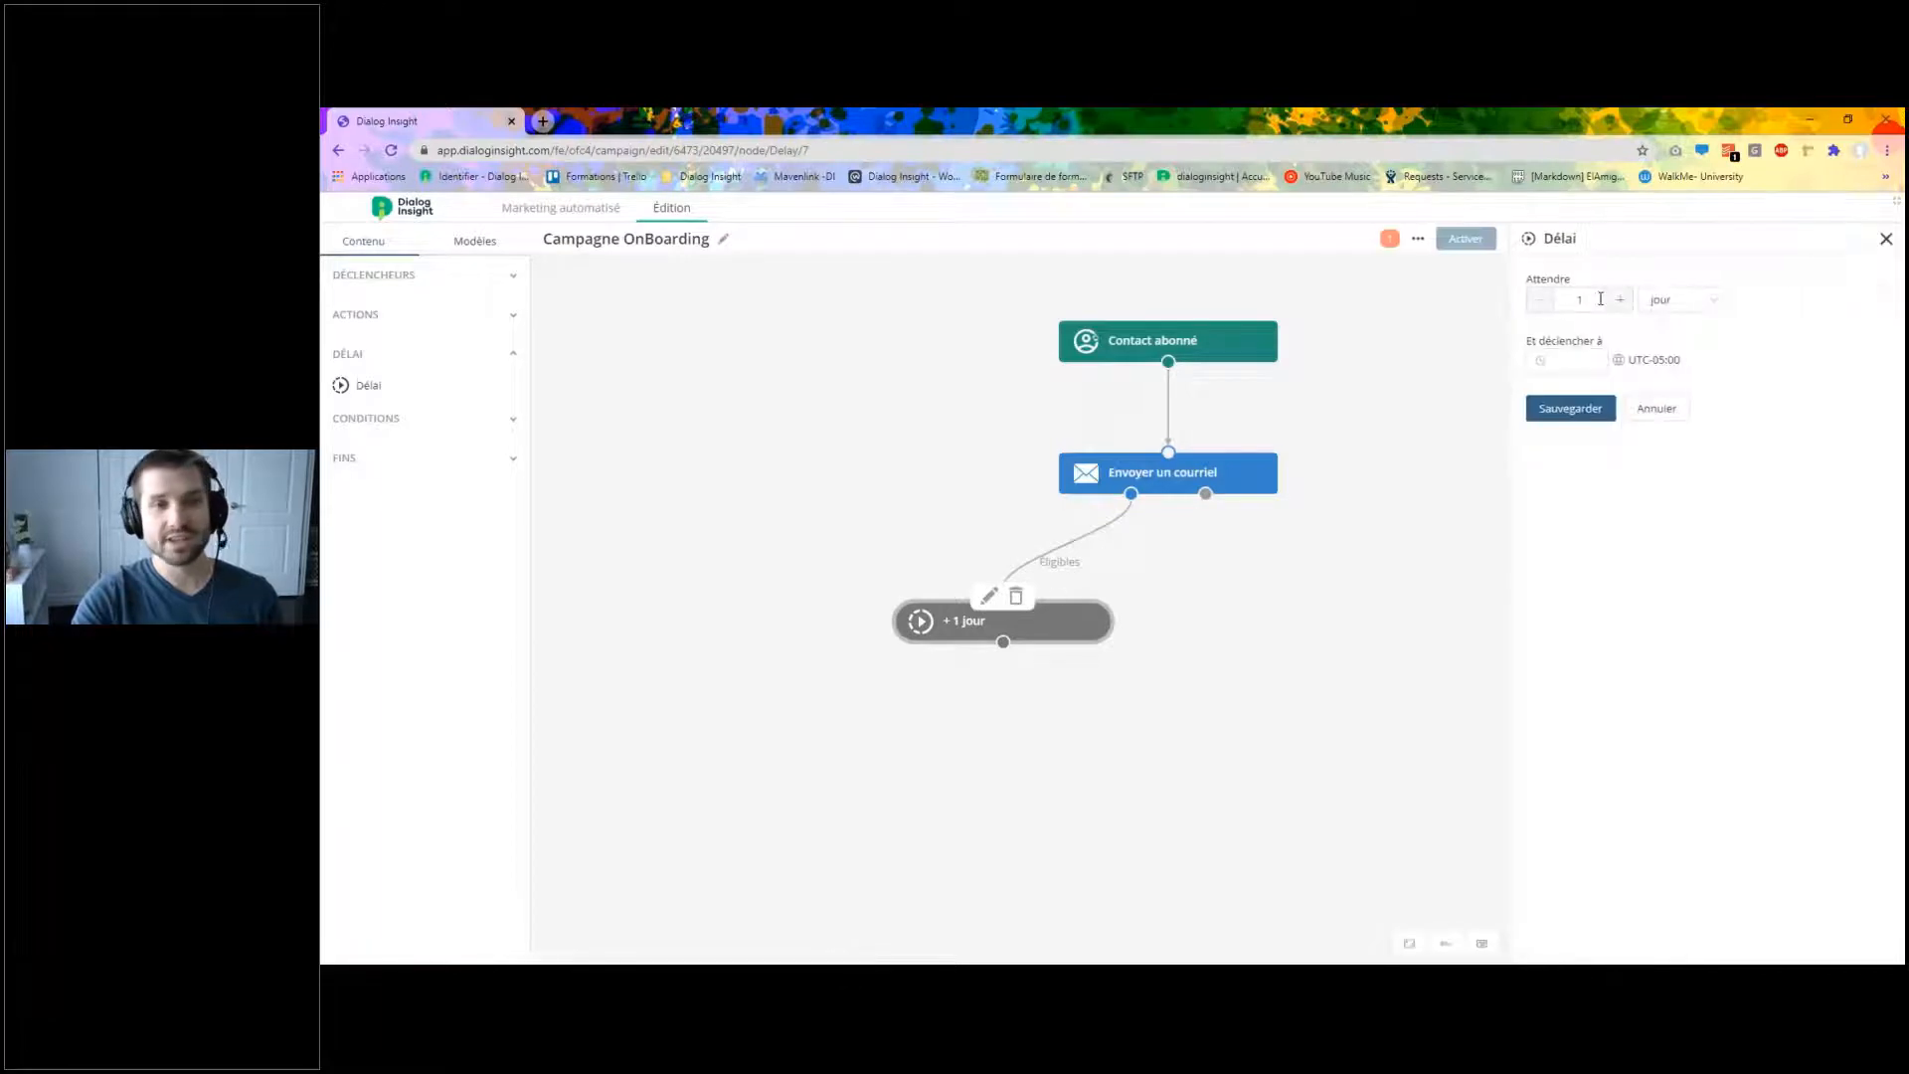
pyautogui.click(1690, 306)
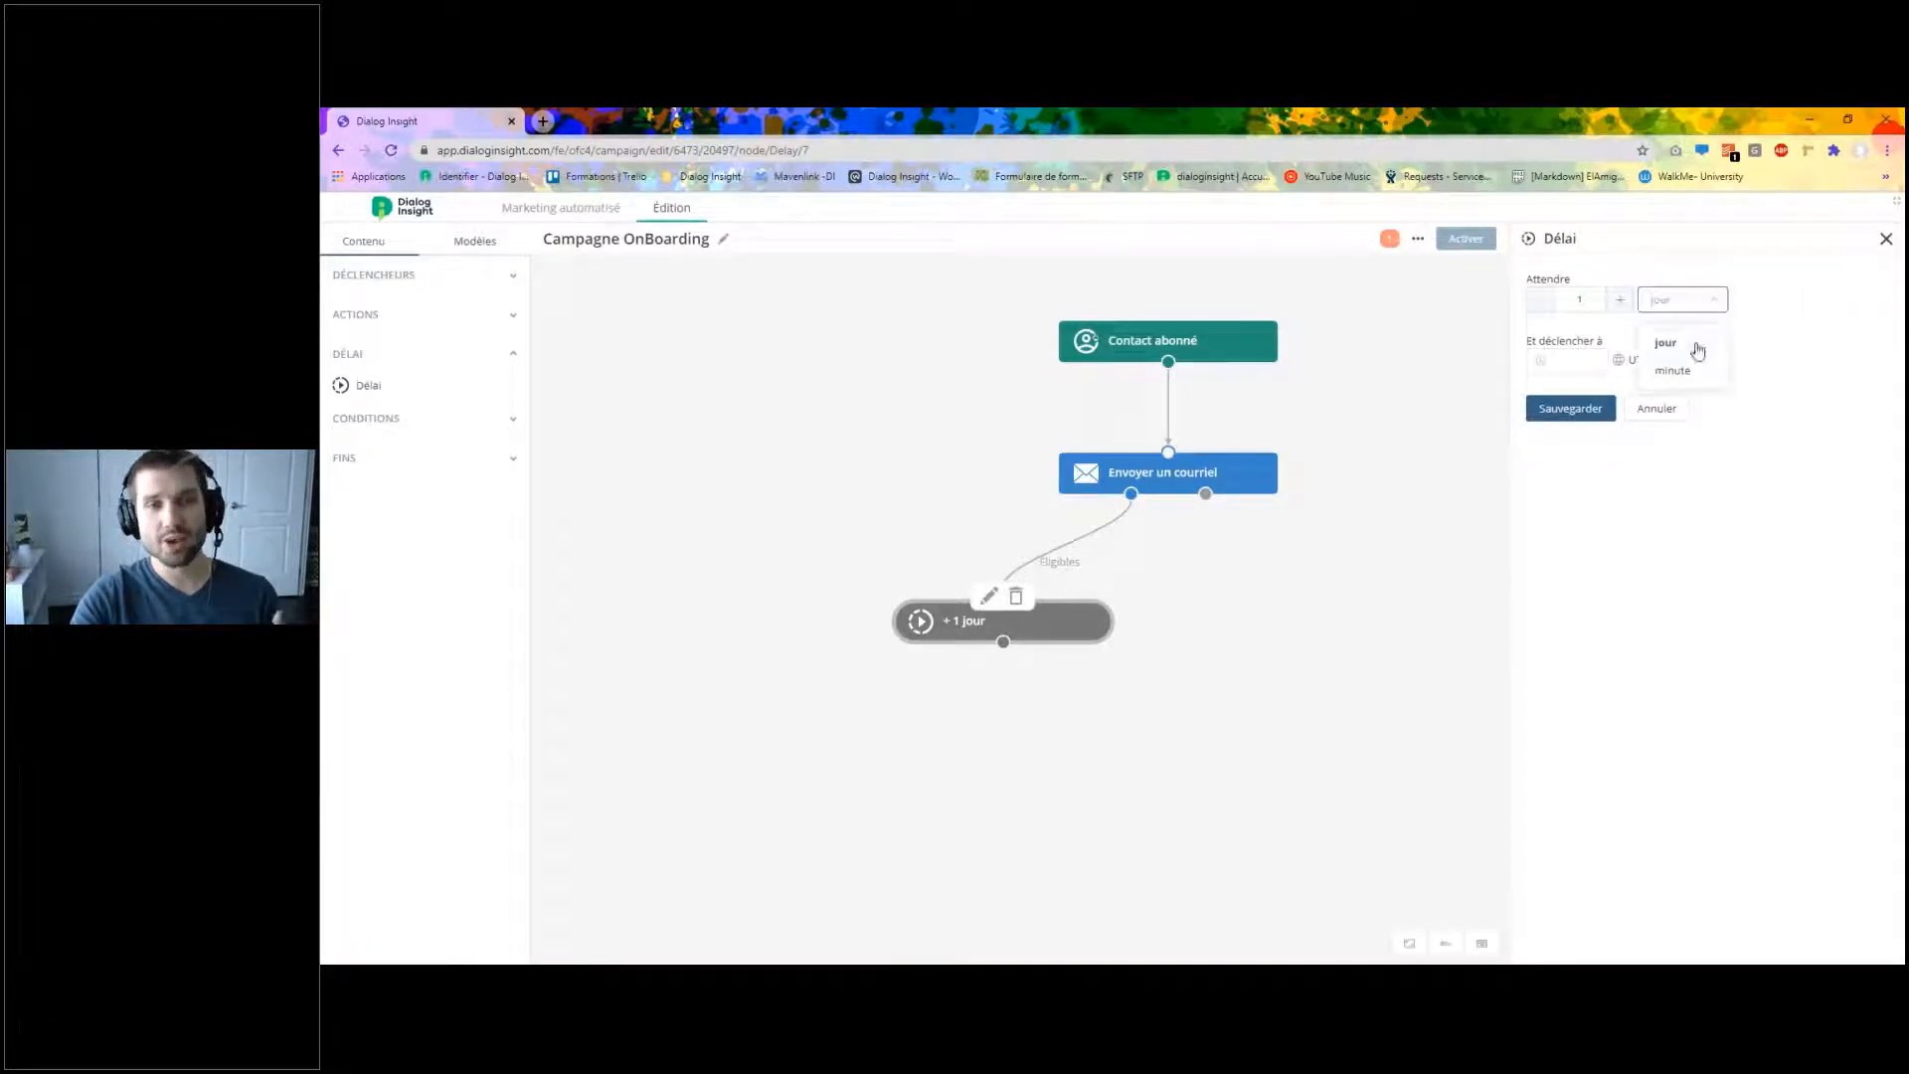
pyautogui.click(1795, 424)
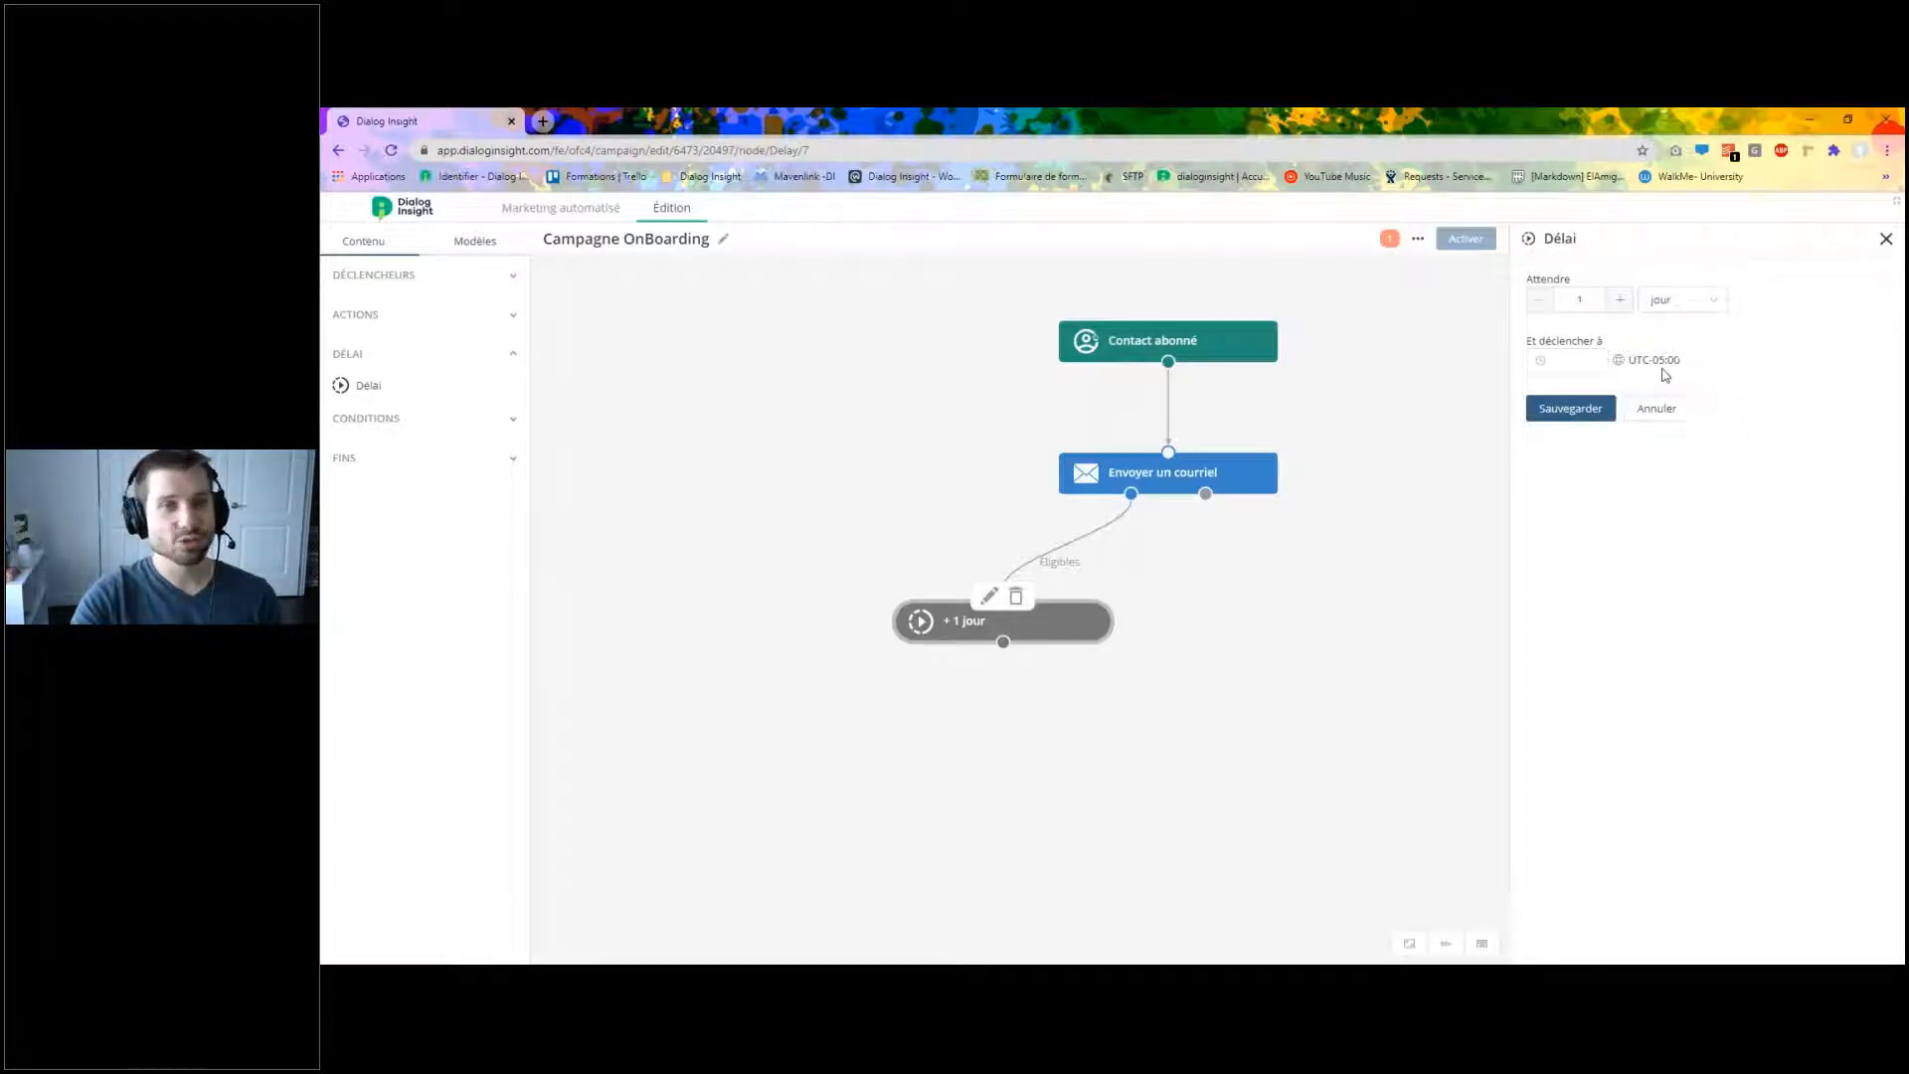
pyautogui.click(1571, 408)
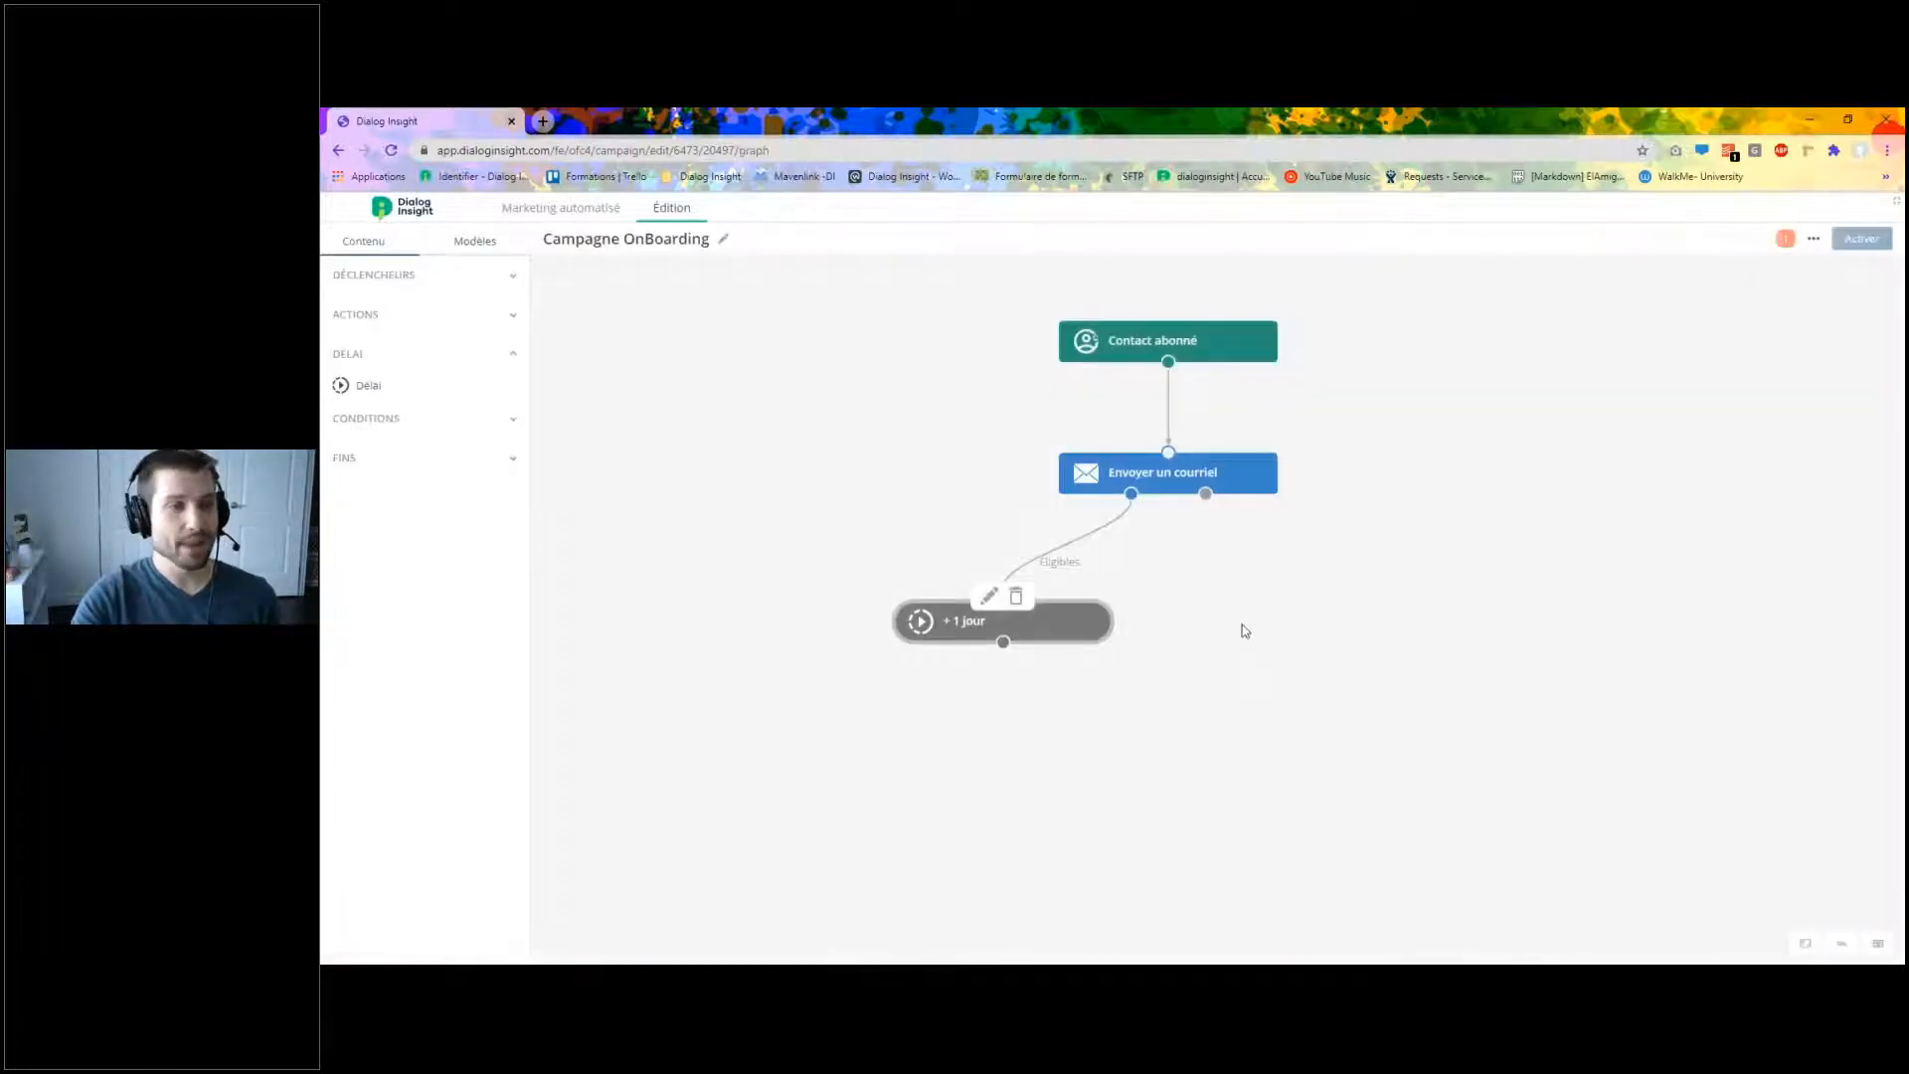
pyautogui.click(505, 353)
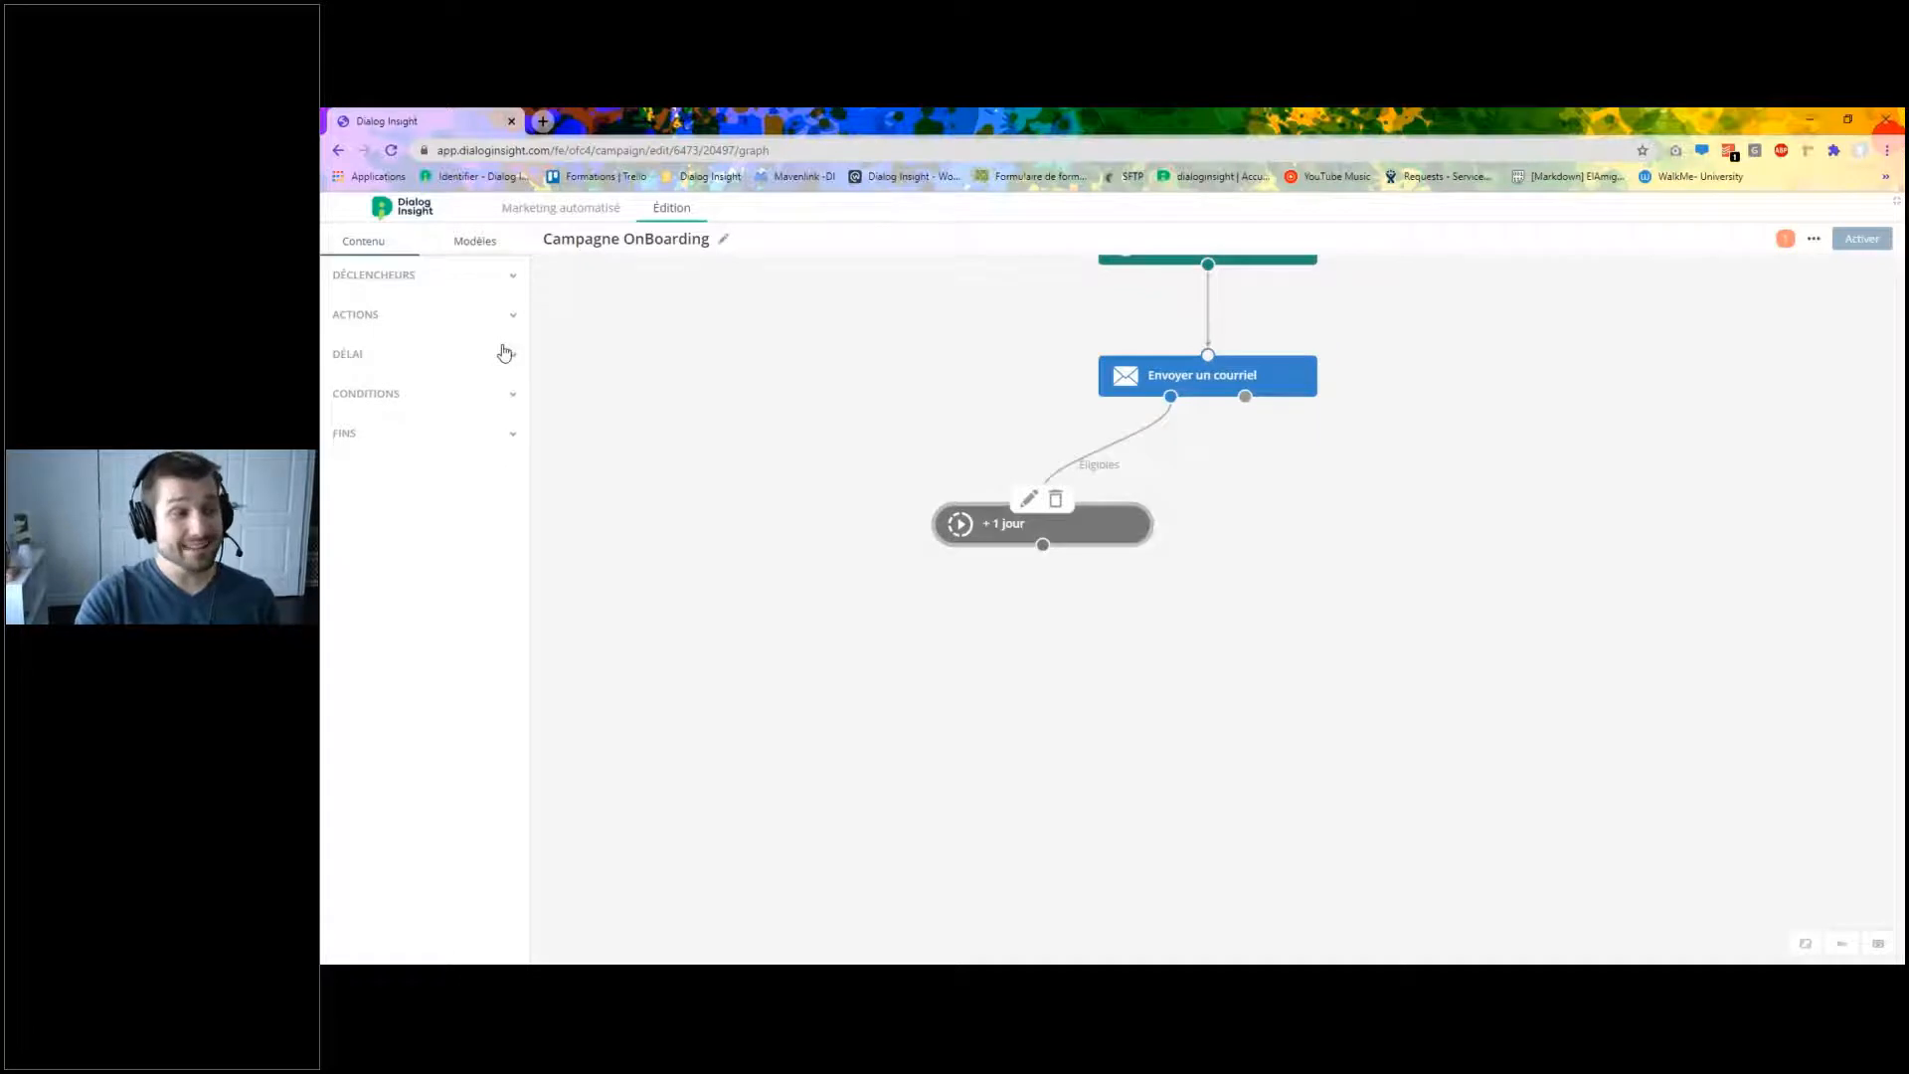
pyautogui.click(509, 398)
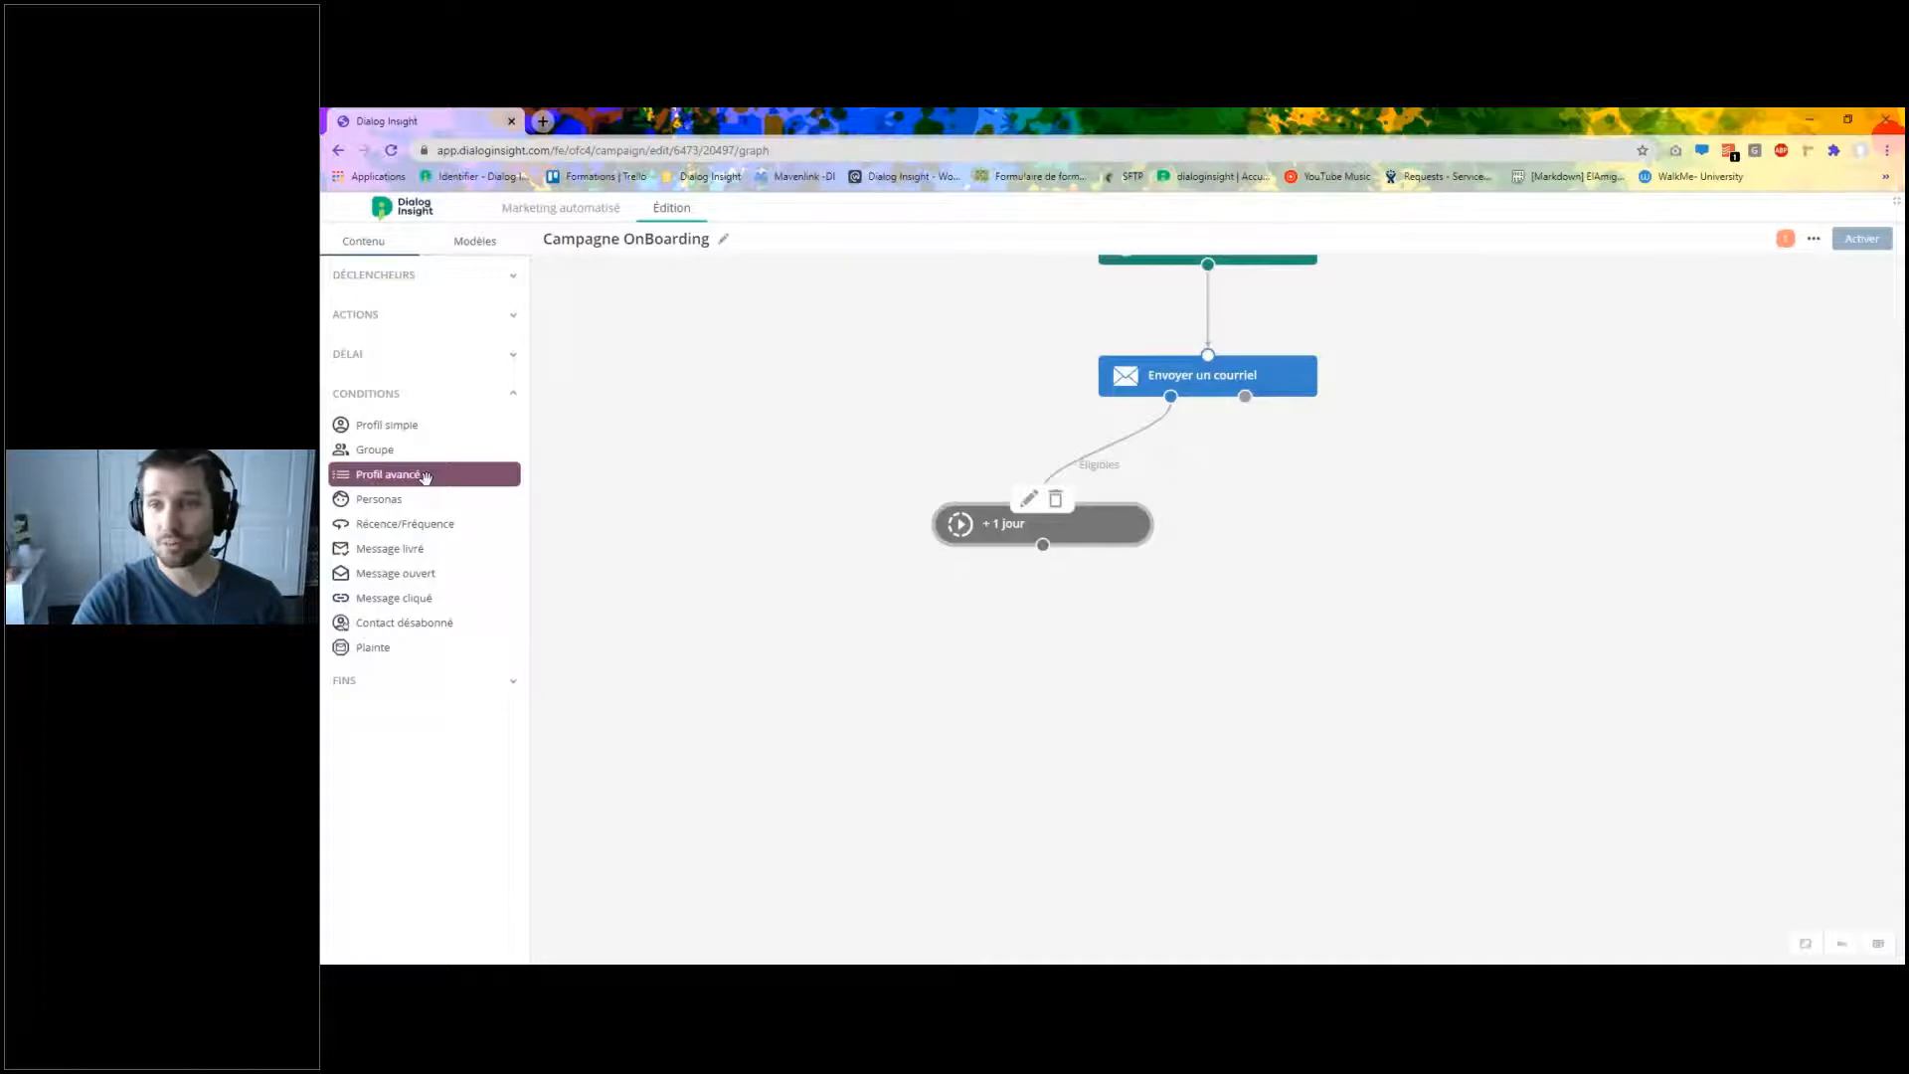
# Link a Profil avancé condition under the +1 jour delay and open its Critères editor.
pyautogui.moveTo(425, 476); pyautogui.dragTo(1024, 678)
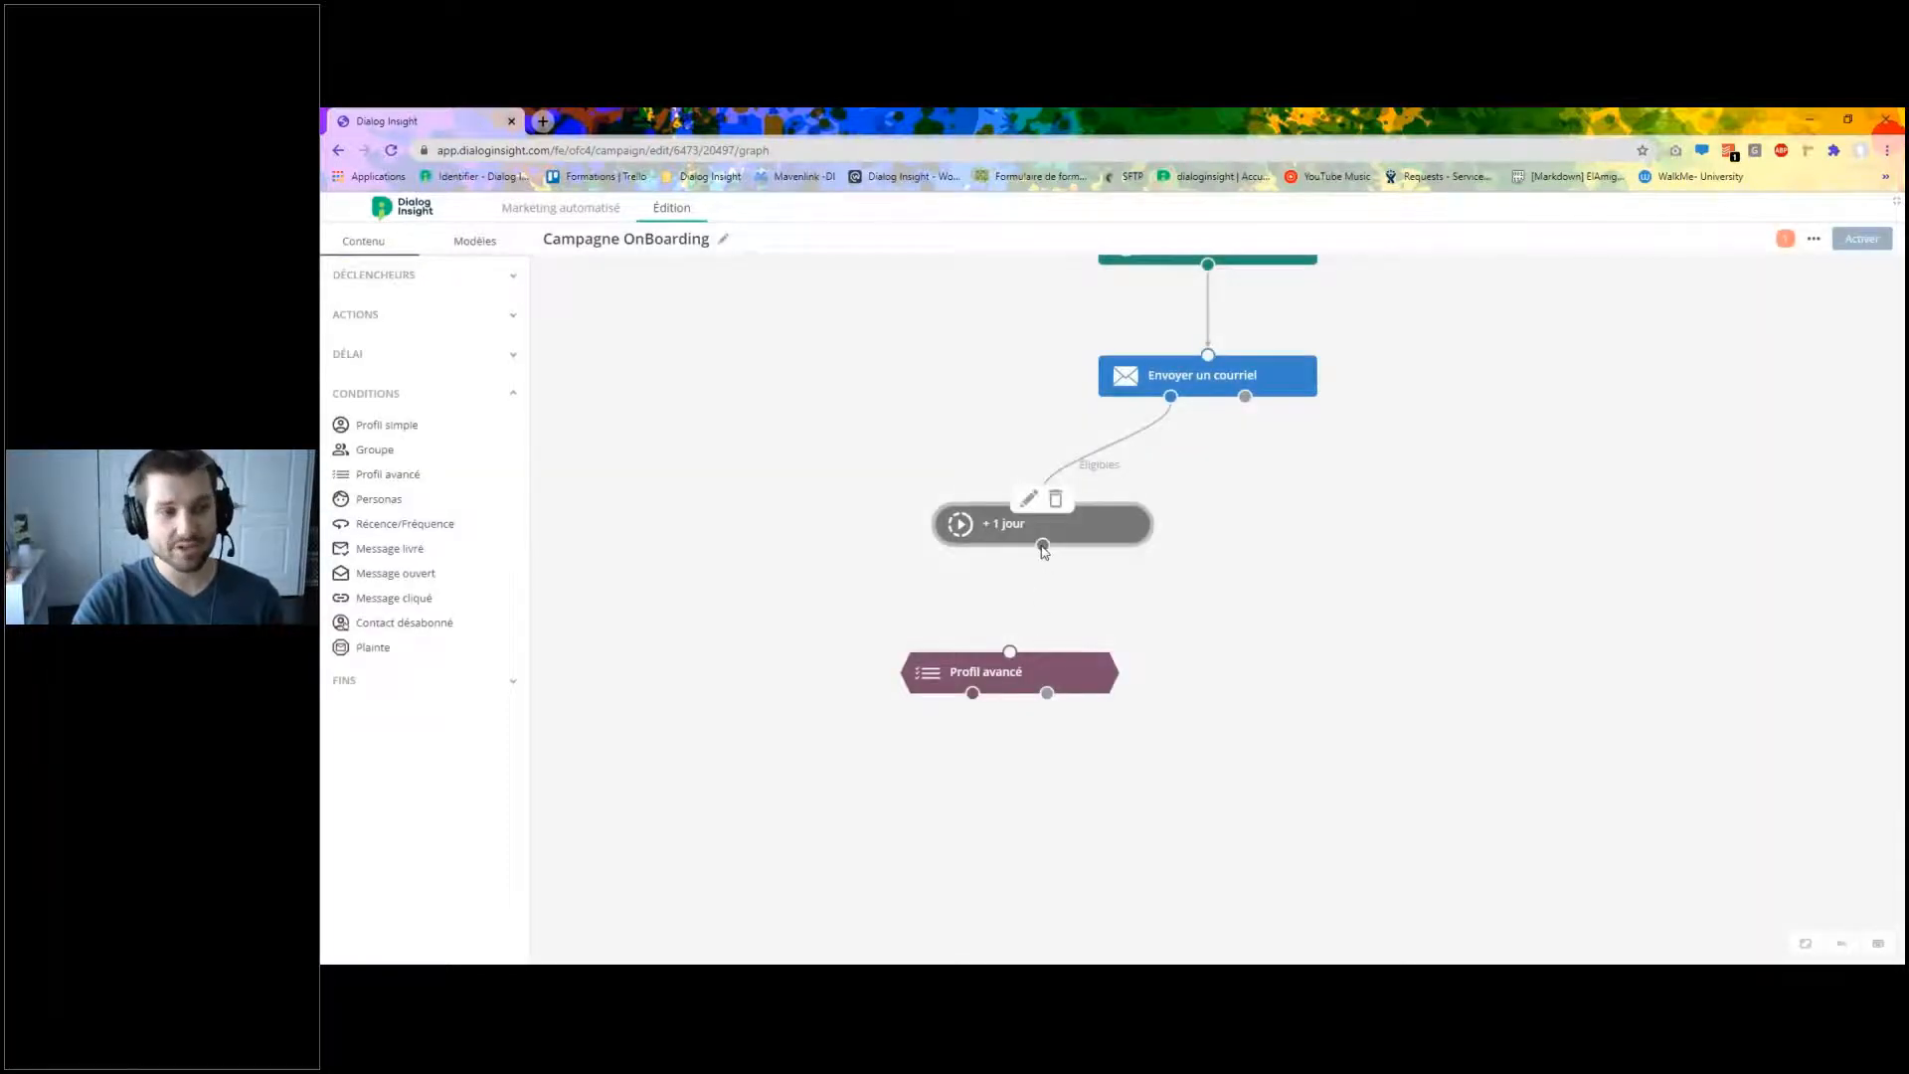
pyautogui.moveTo(1043, 549); pyautogui.dragTo(1035, 676)
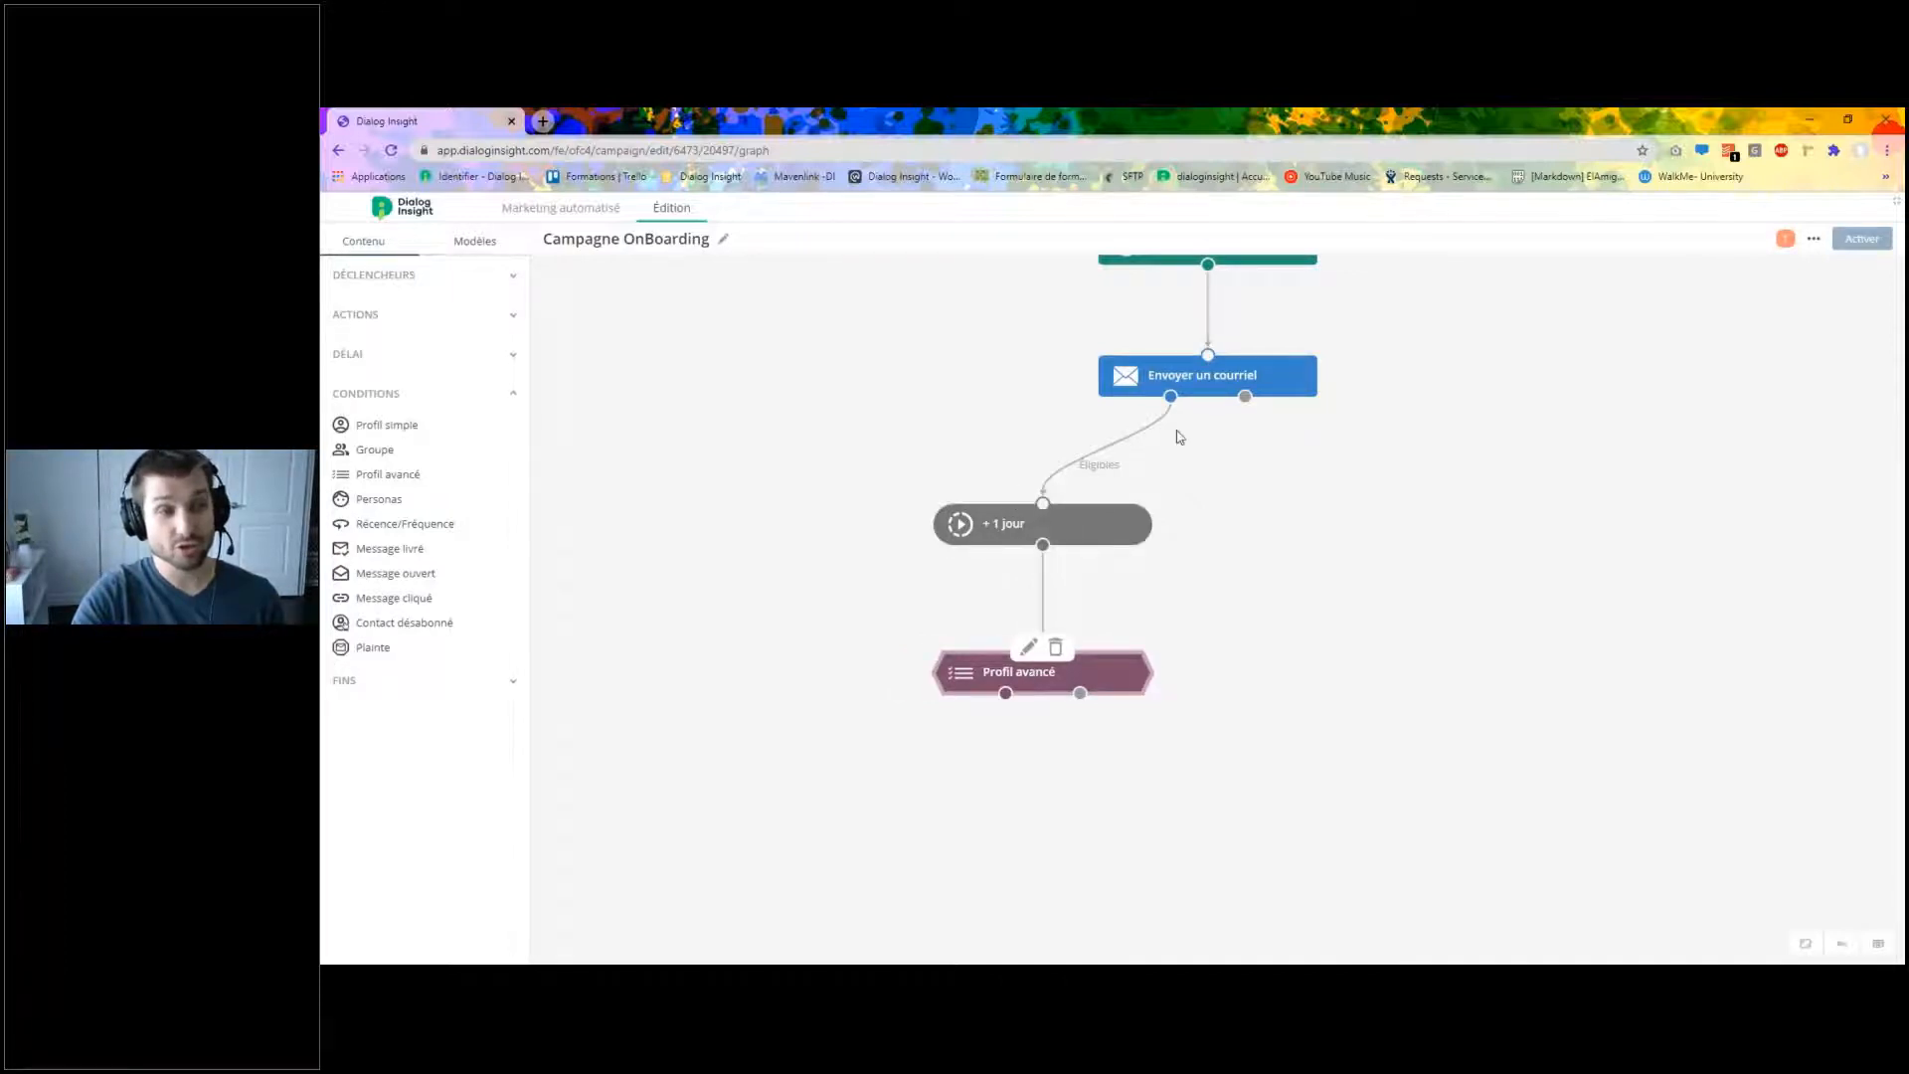
pyautogui.click(1028, 649)
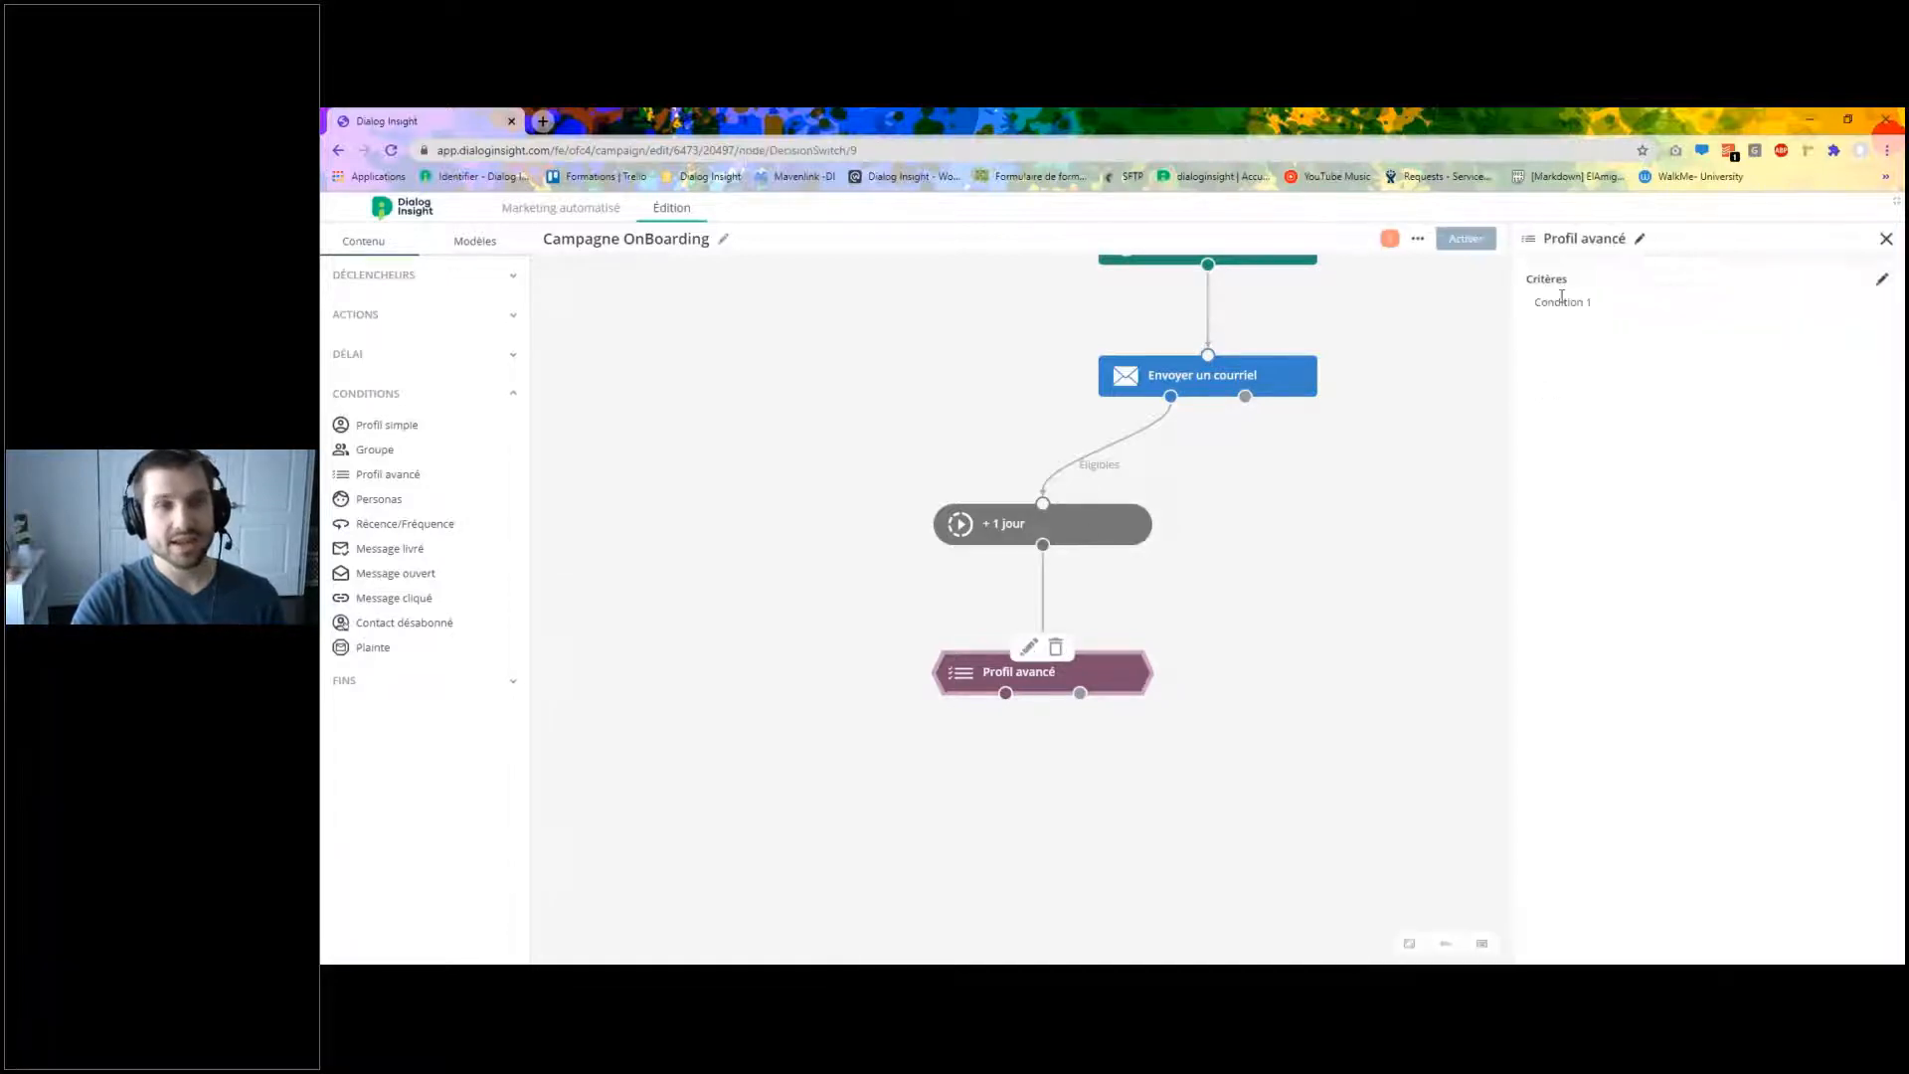
pyautogui.click(1882, 283)
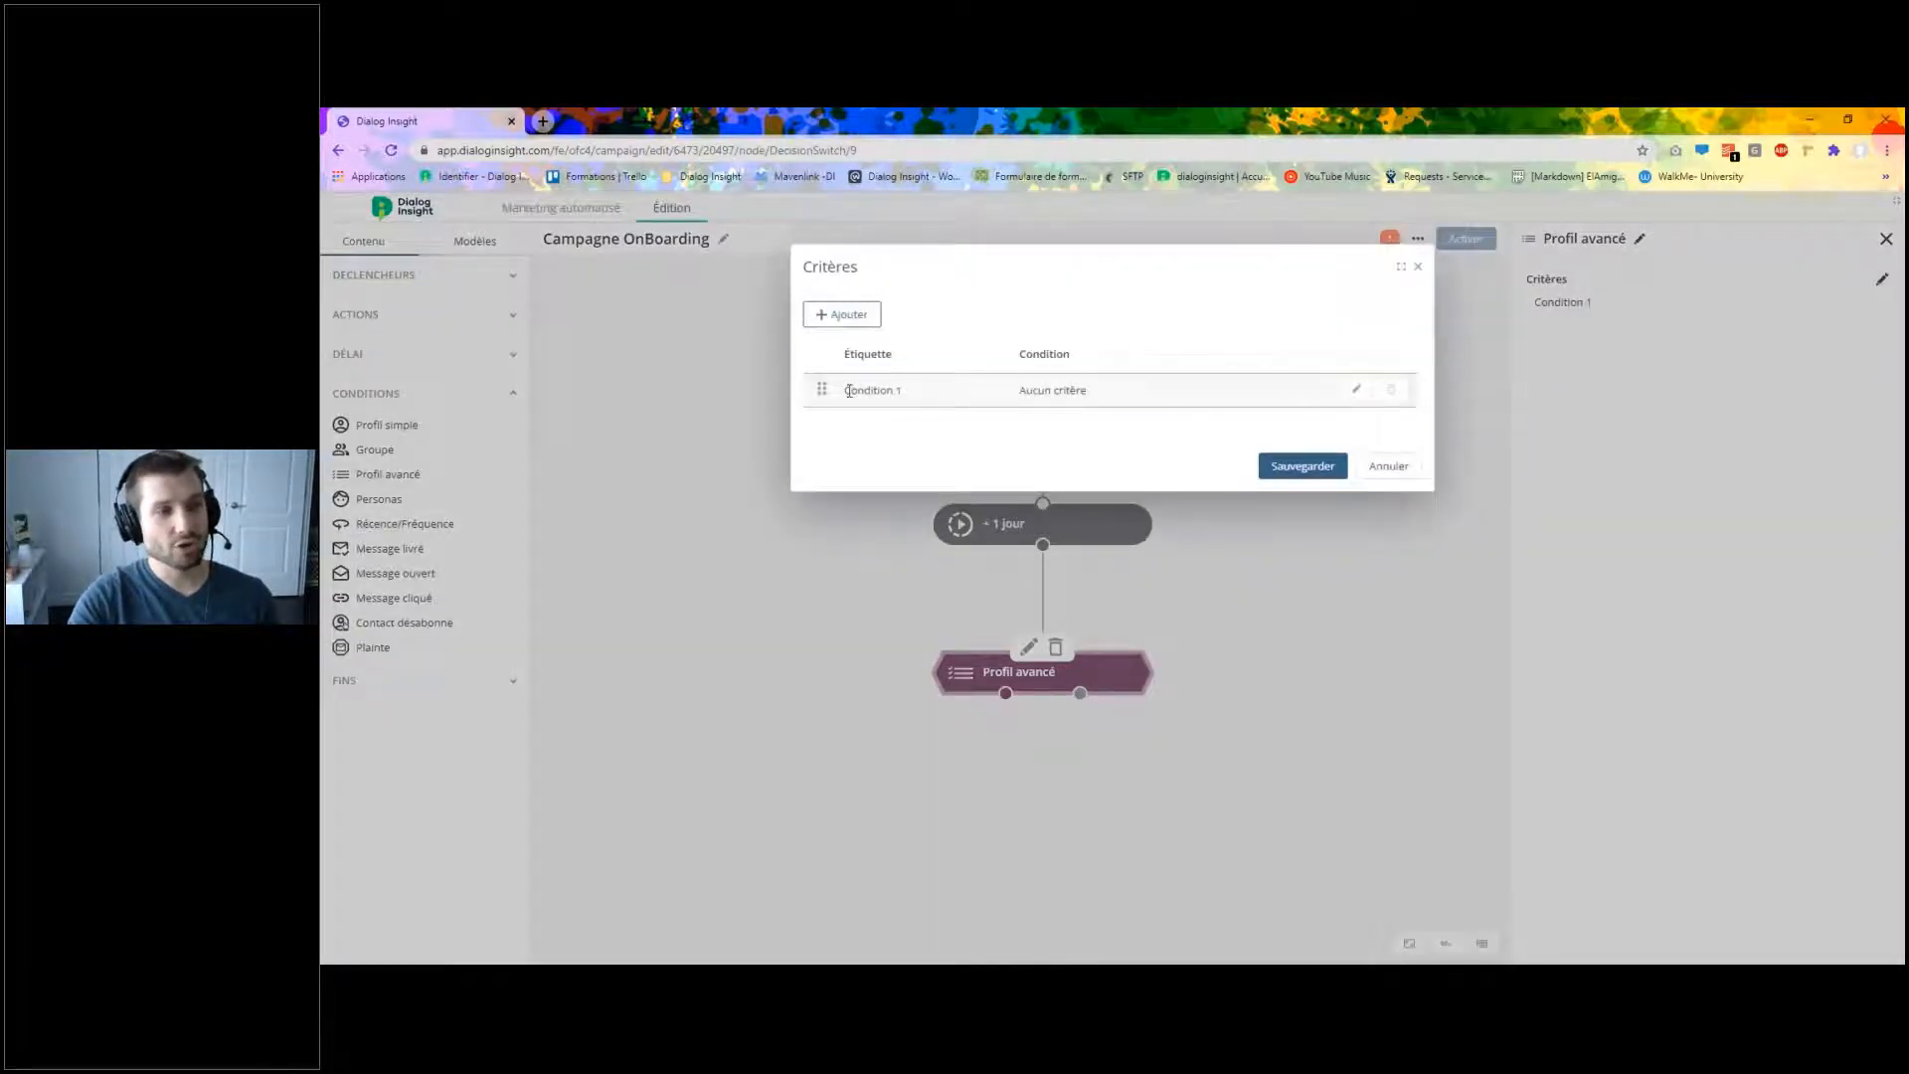
# Relabel Condition 1 of the Profil avancé criteria as 'Sports'.
pyautogui.click(1354, 387)
pyautogui.click(1354, 388)
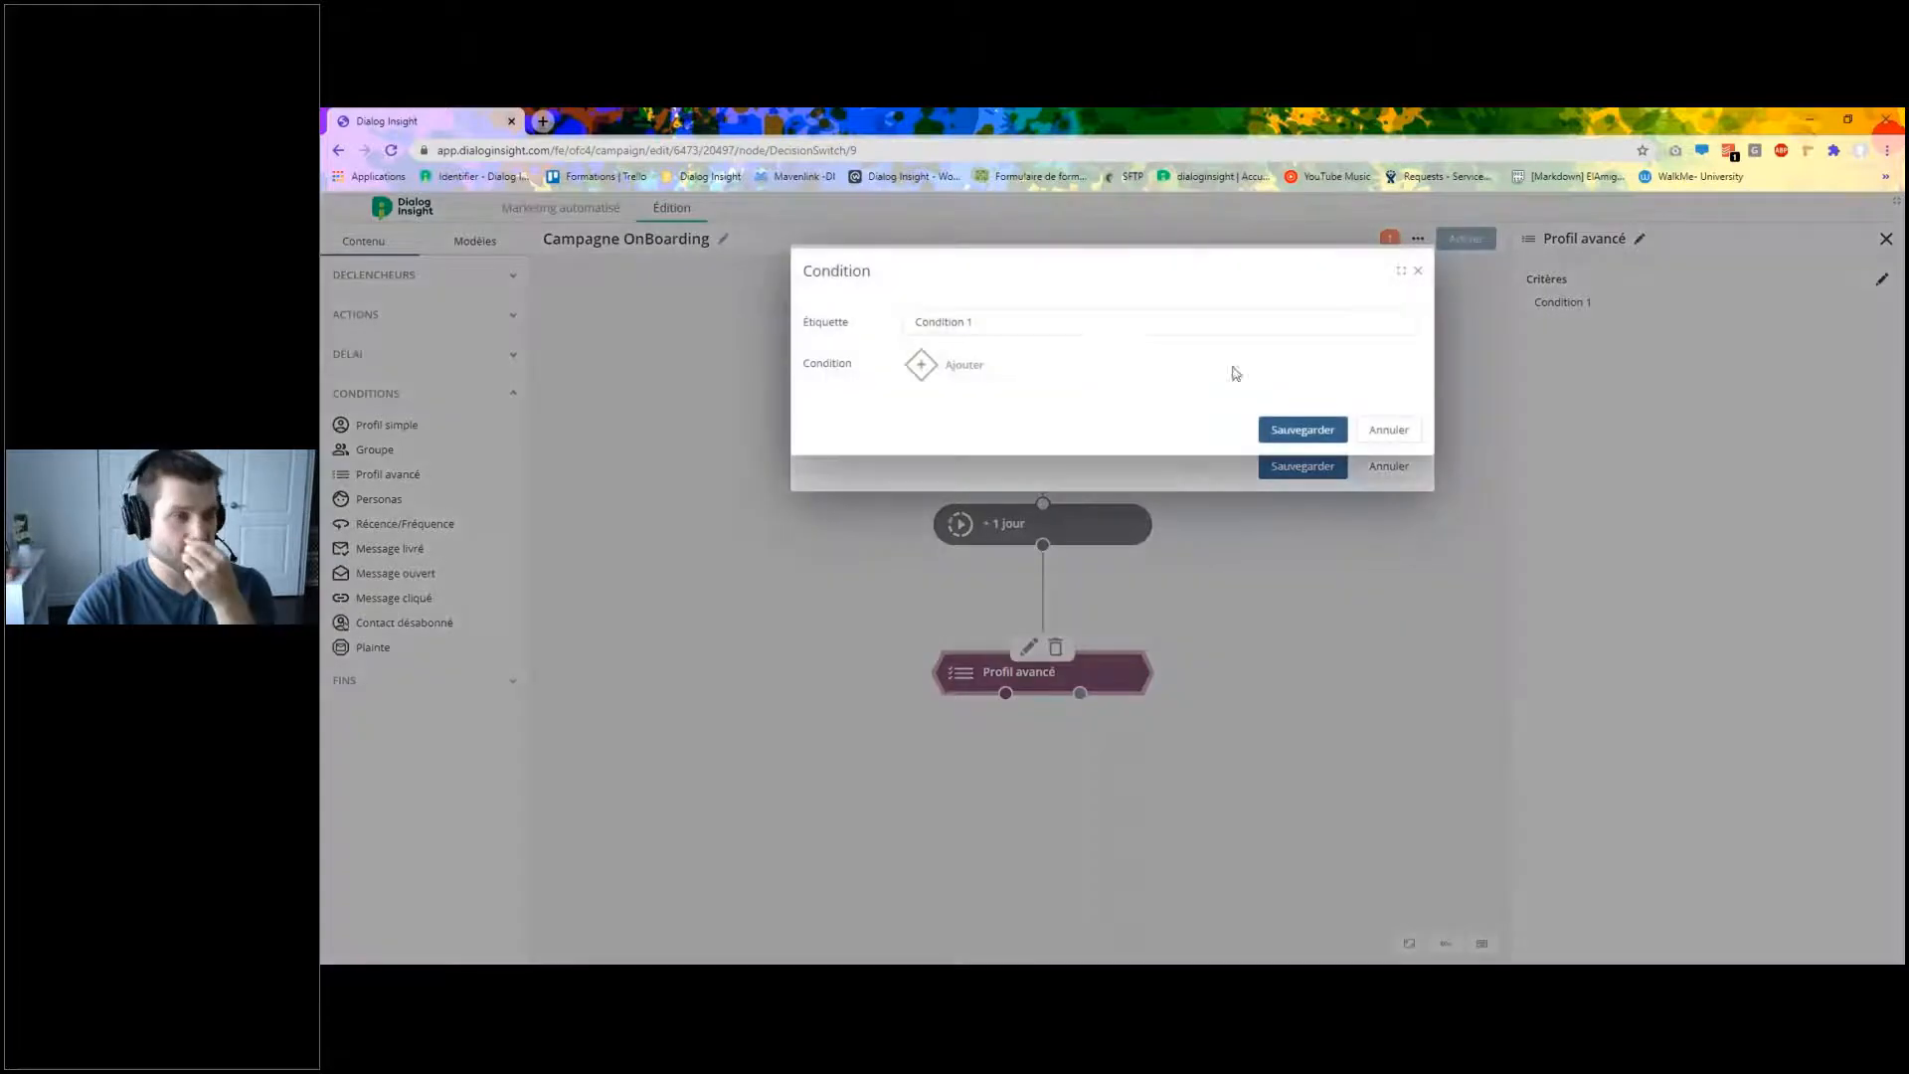
pyautogui.click(1001, 324)
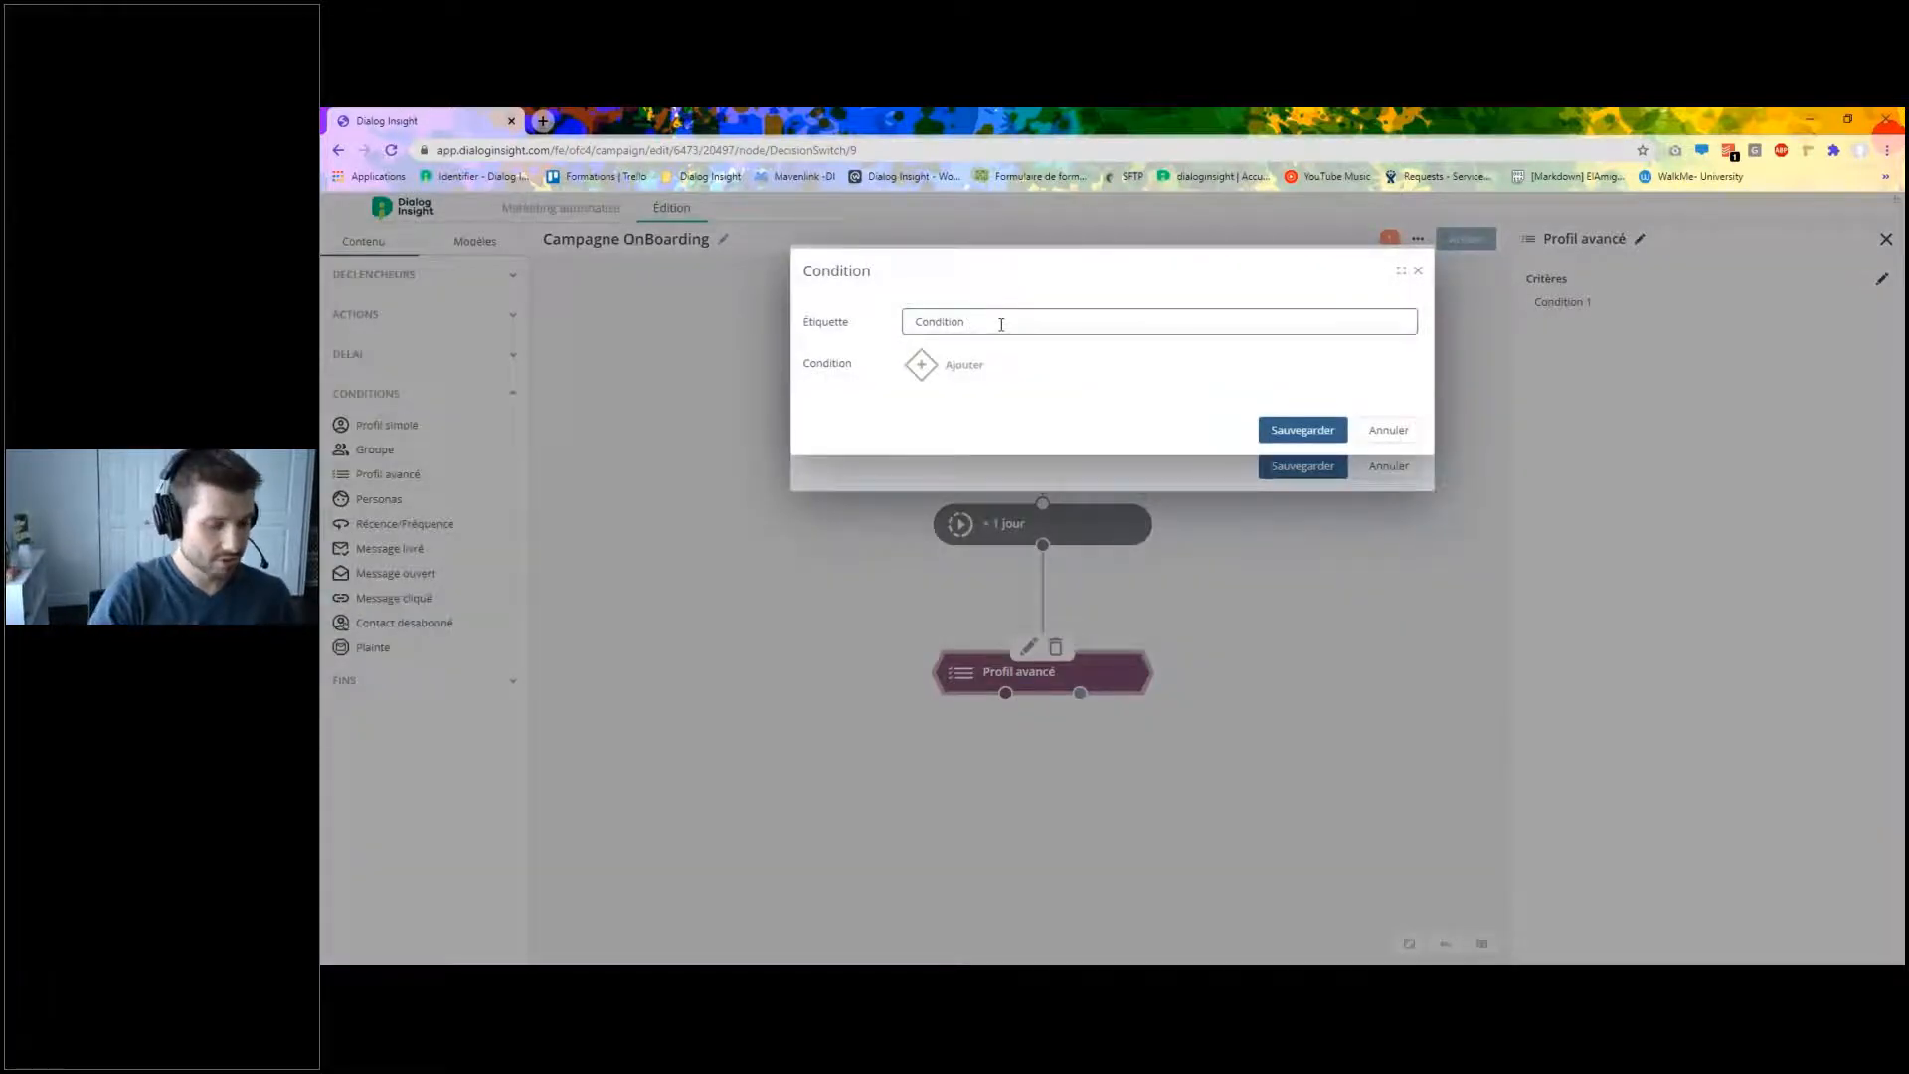
pyautogui.press('BackSpace')
pyautogui.press('BackSpace')
pyautogui.press('BackSpace')
pyautogui.press('BackSpace')
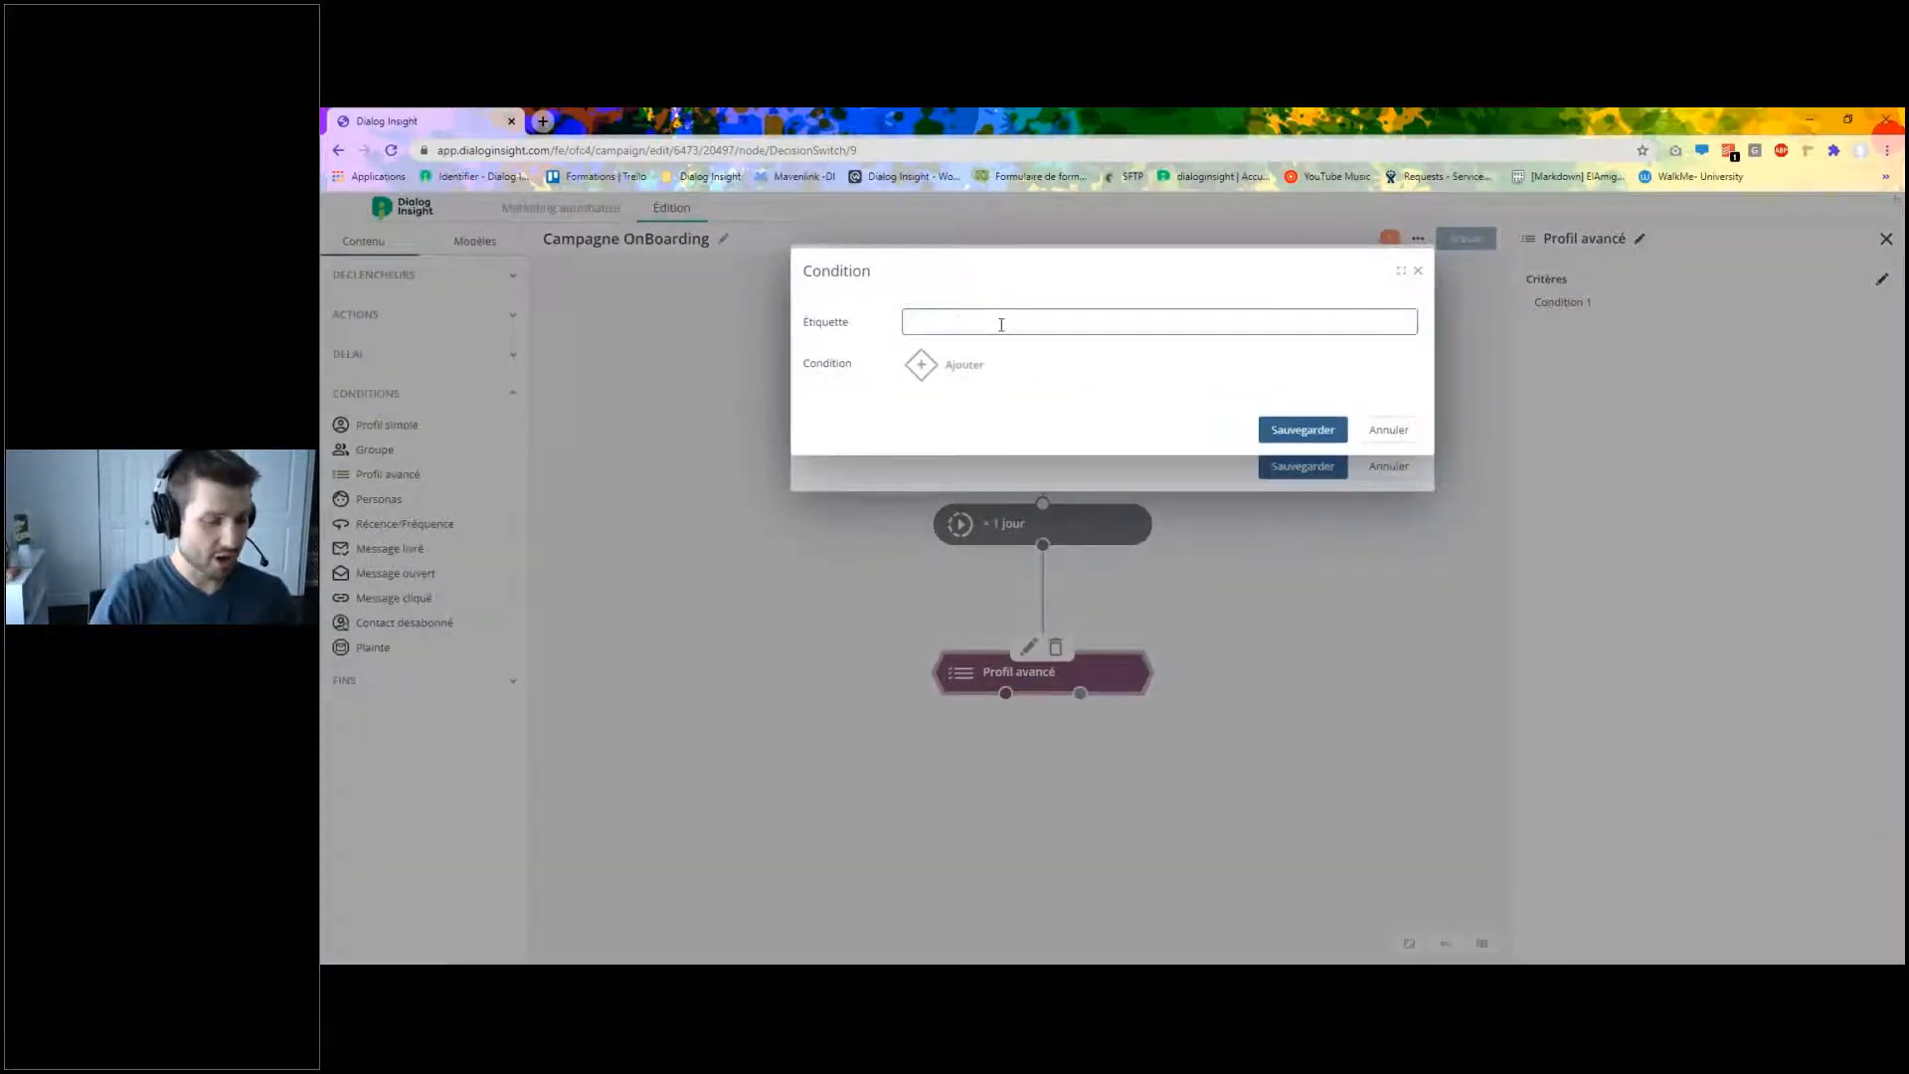
pyautogui.write('Sports')
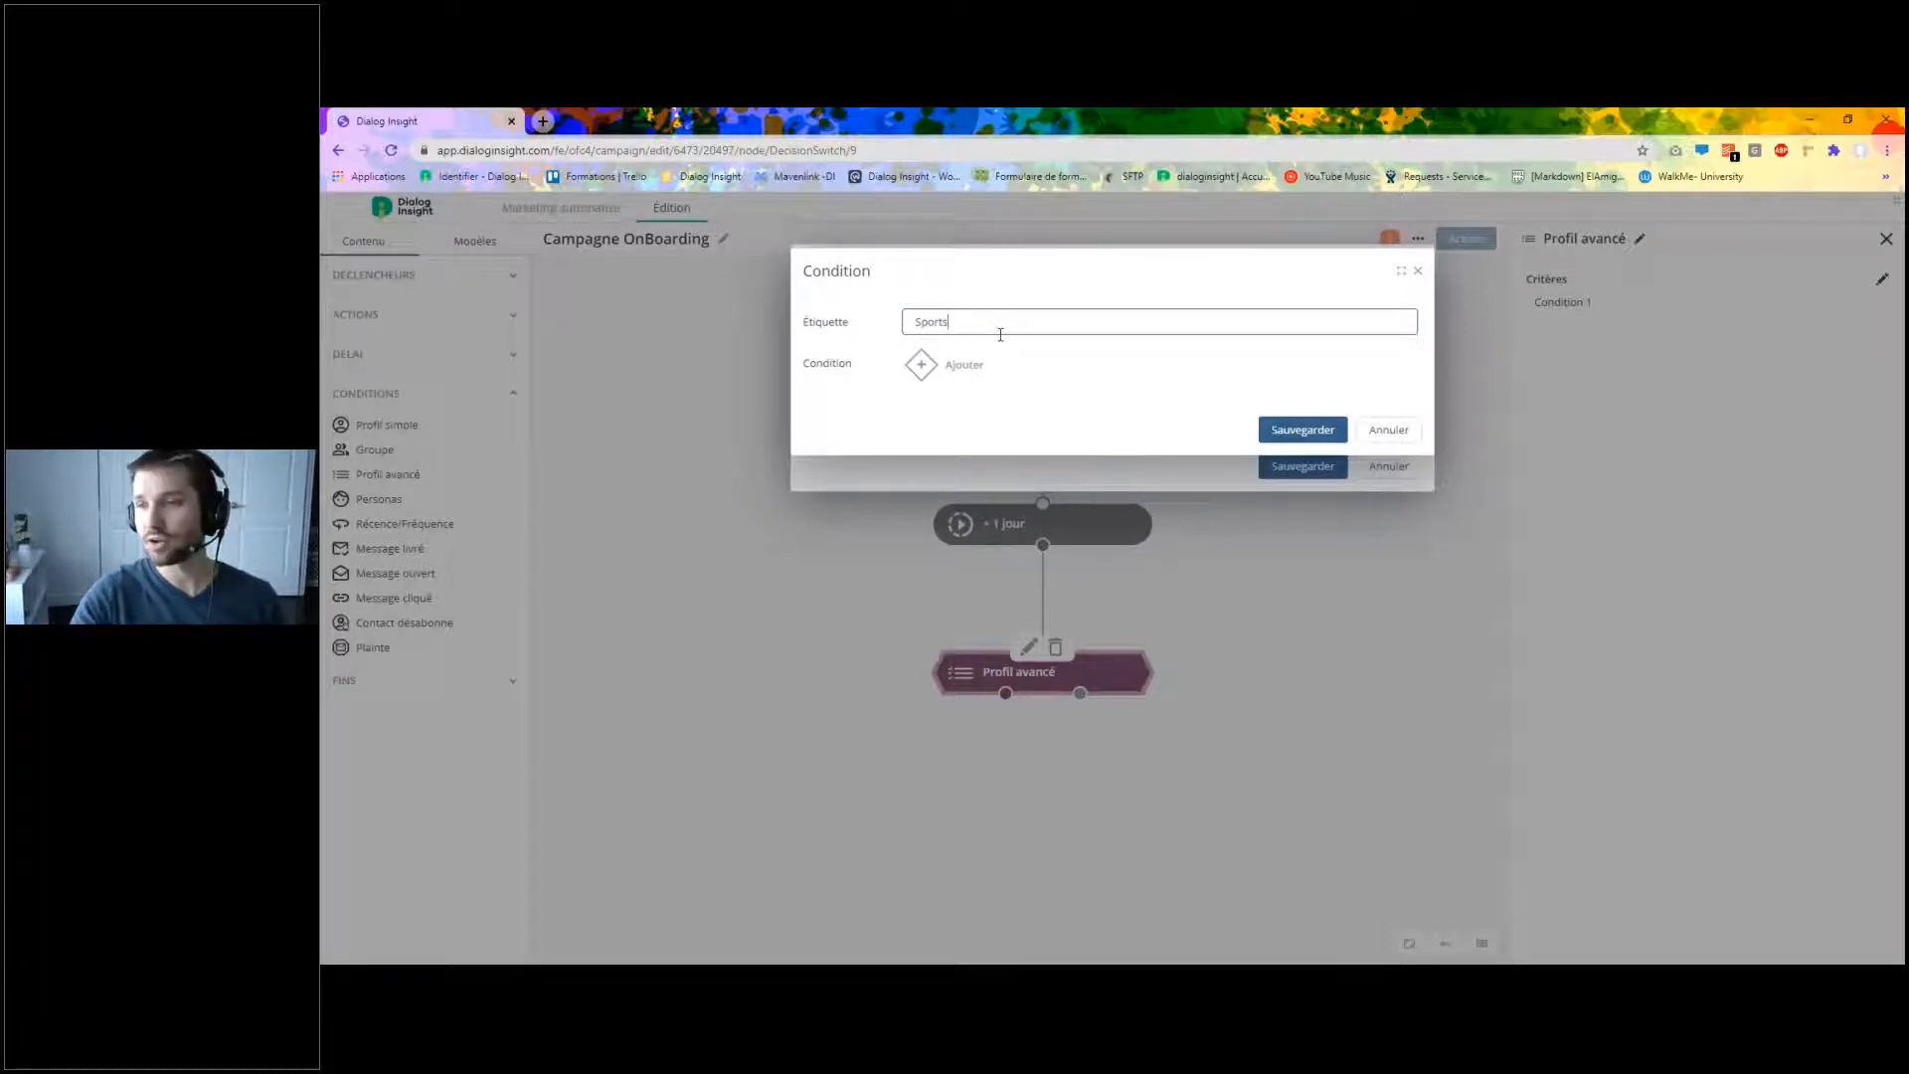
# Add the clause Contact.Sports égal à Vrai to the Sports condition.
pyautogui.click(922, 369)
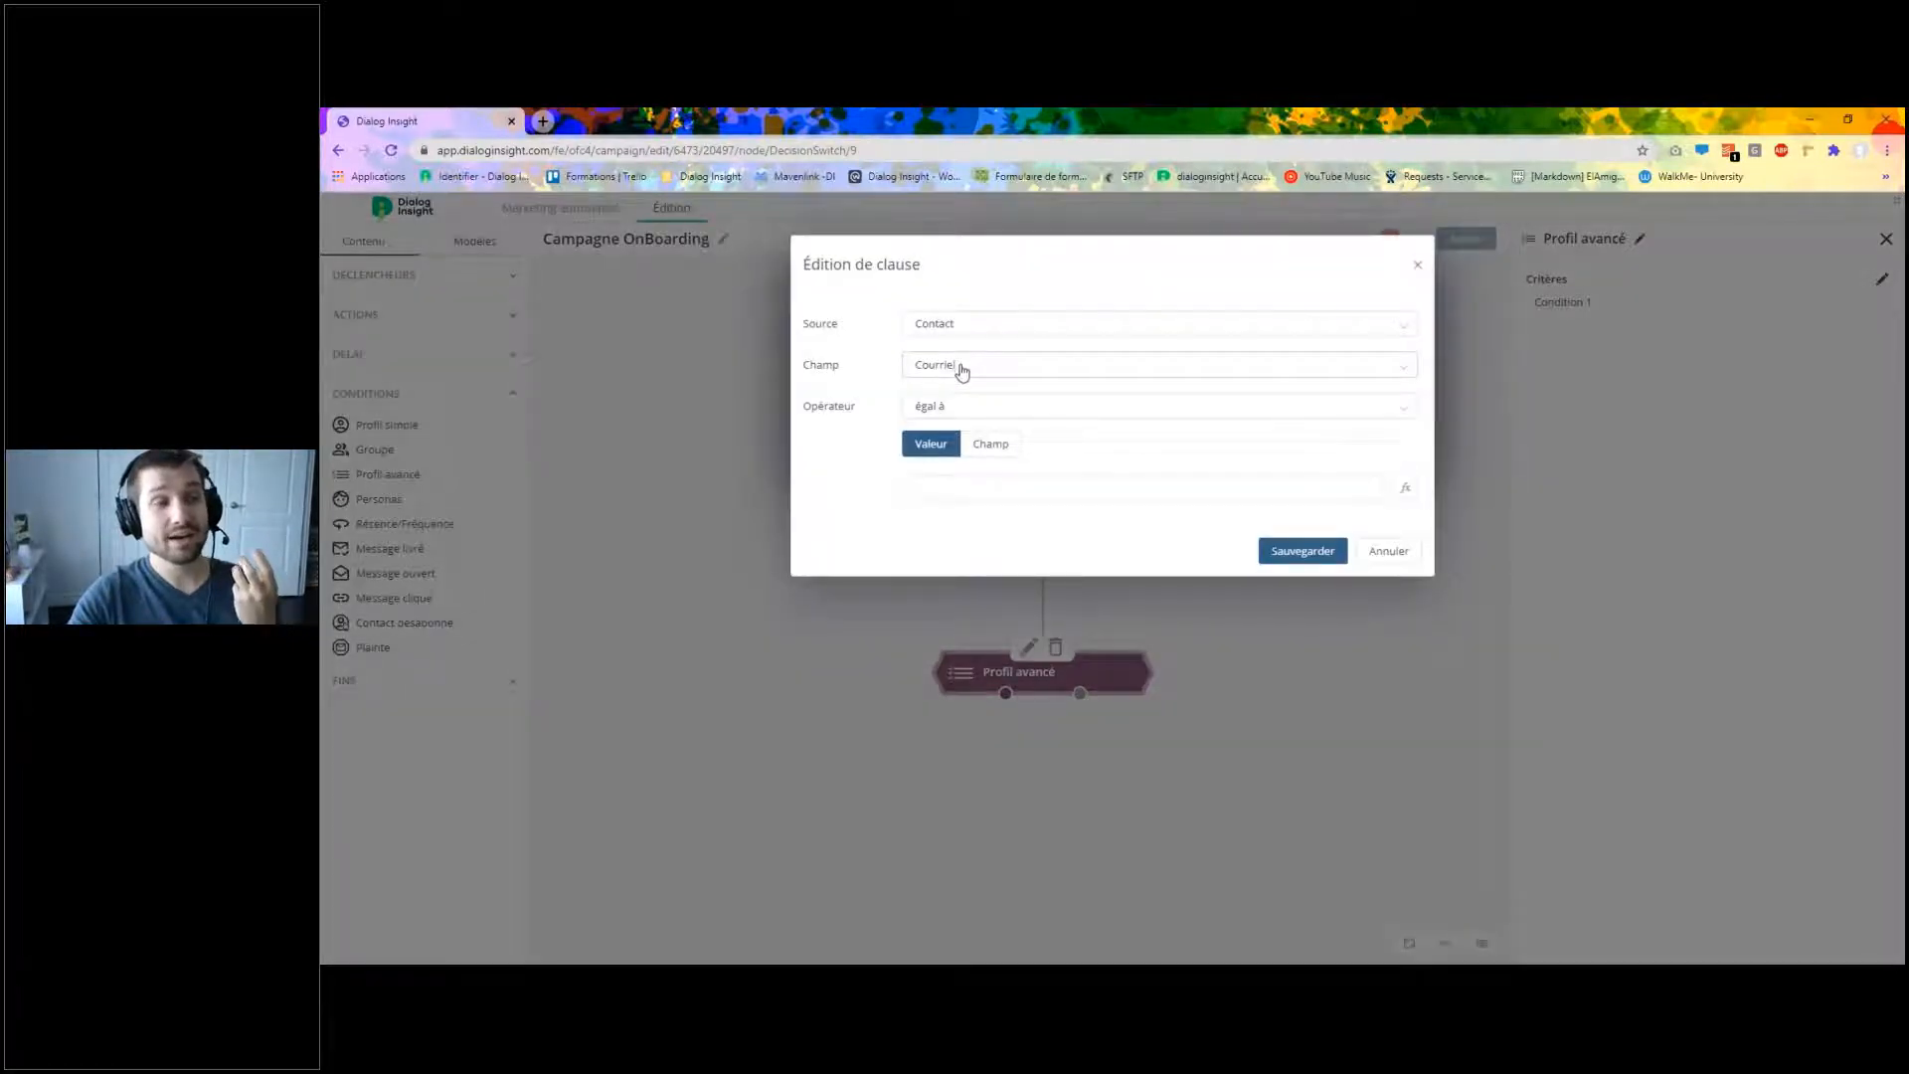
pyautogui.click(959, 368)
pyautogui.scroll(-5, 1081, 542)
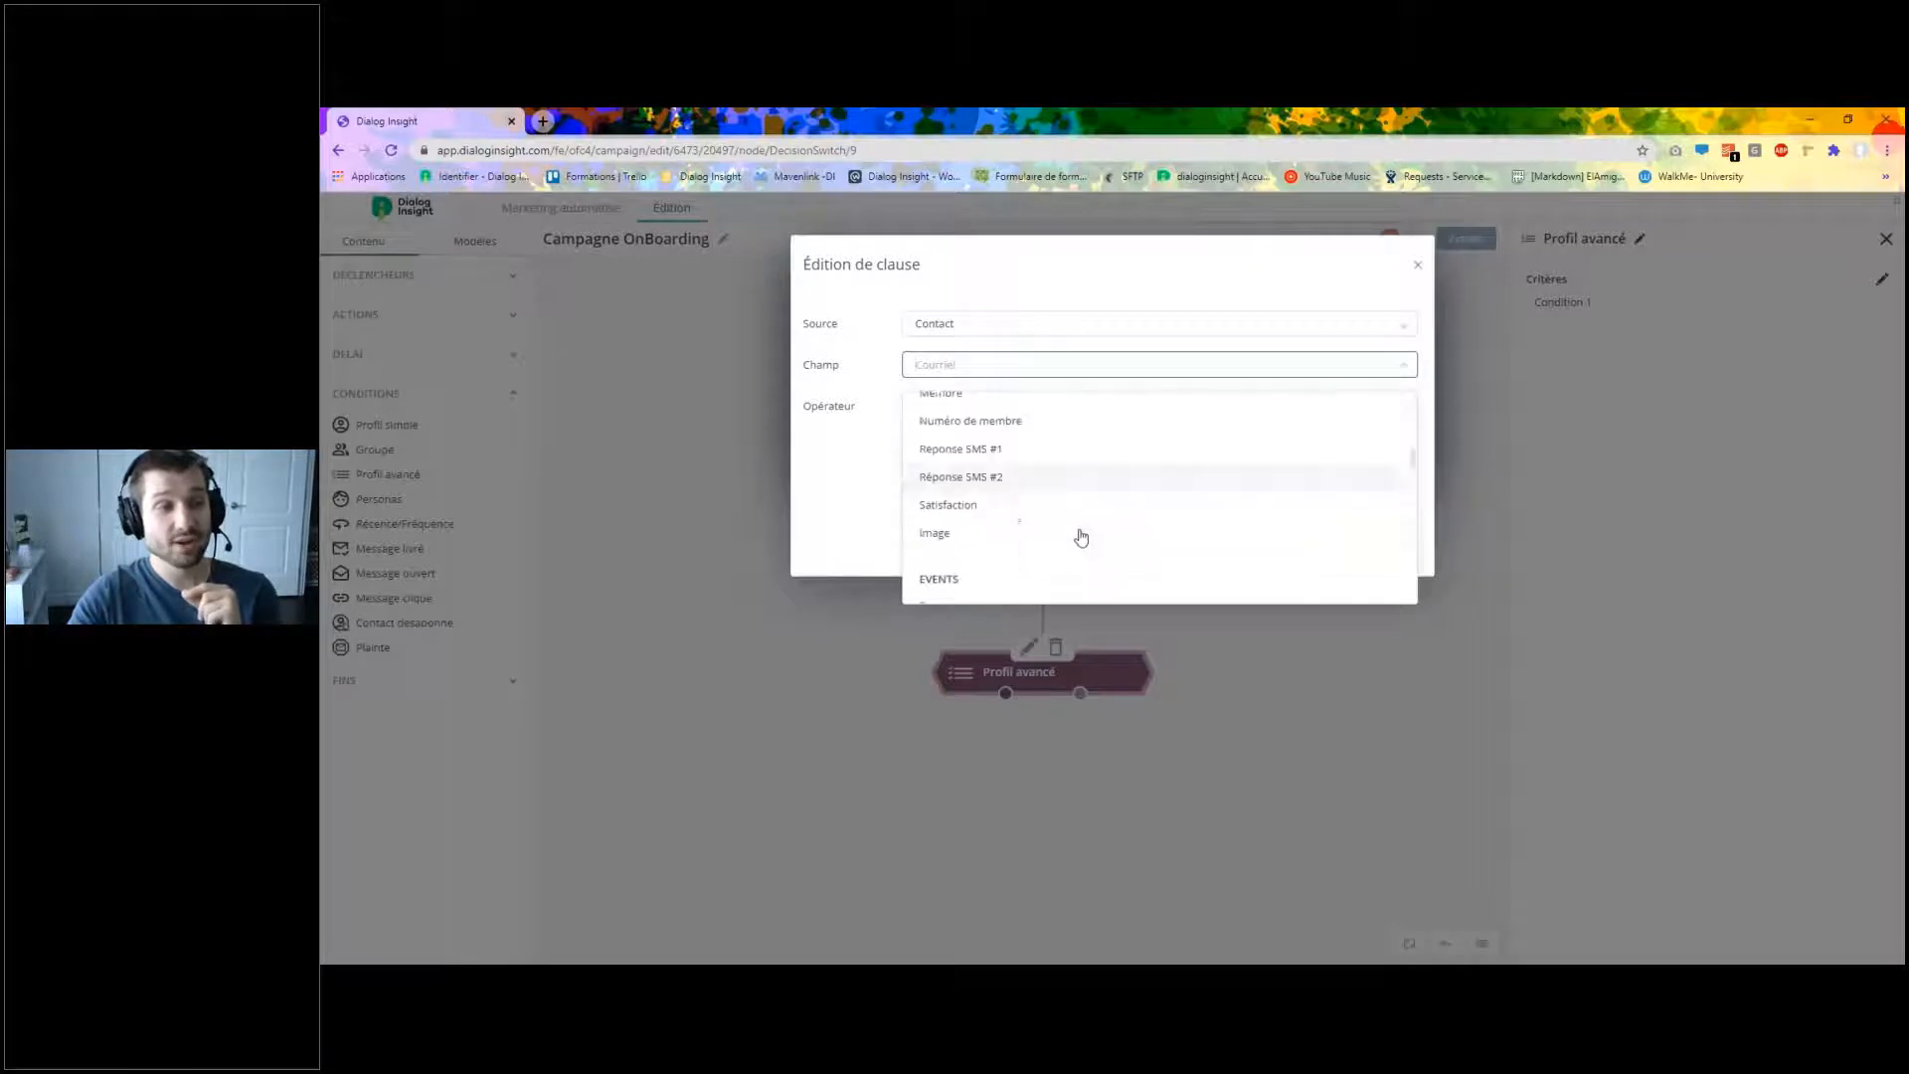
pyautogui.scroll(-10, 1081, 538)
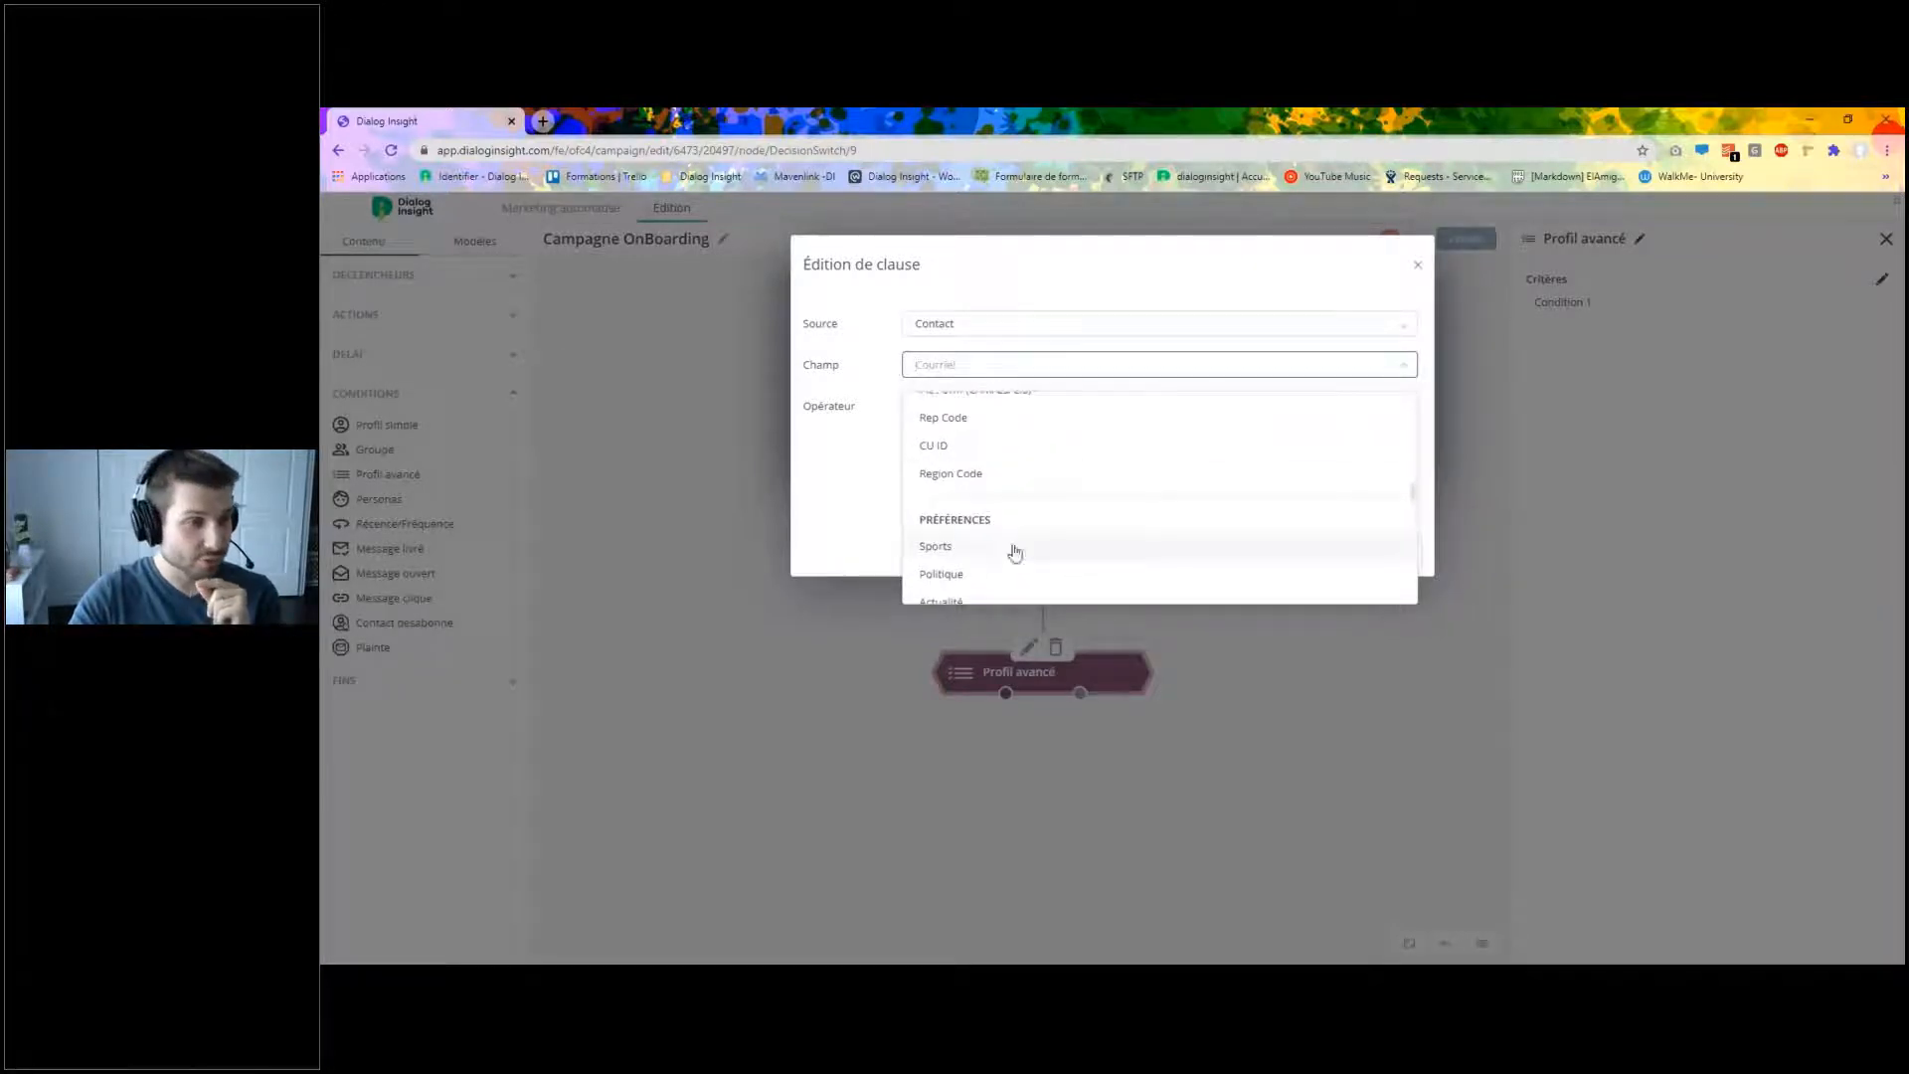
pyautogui.click(960, 553)
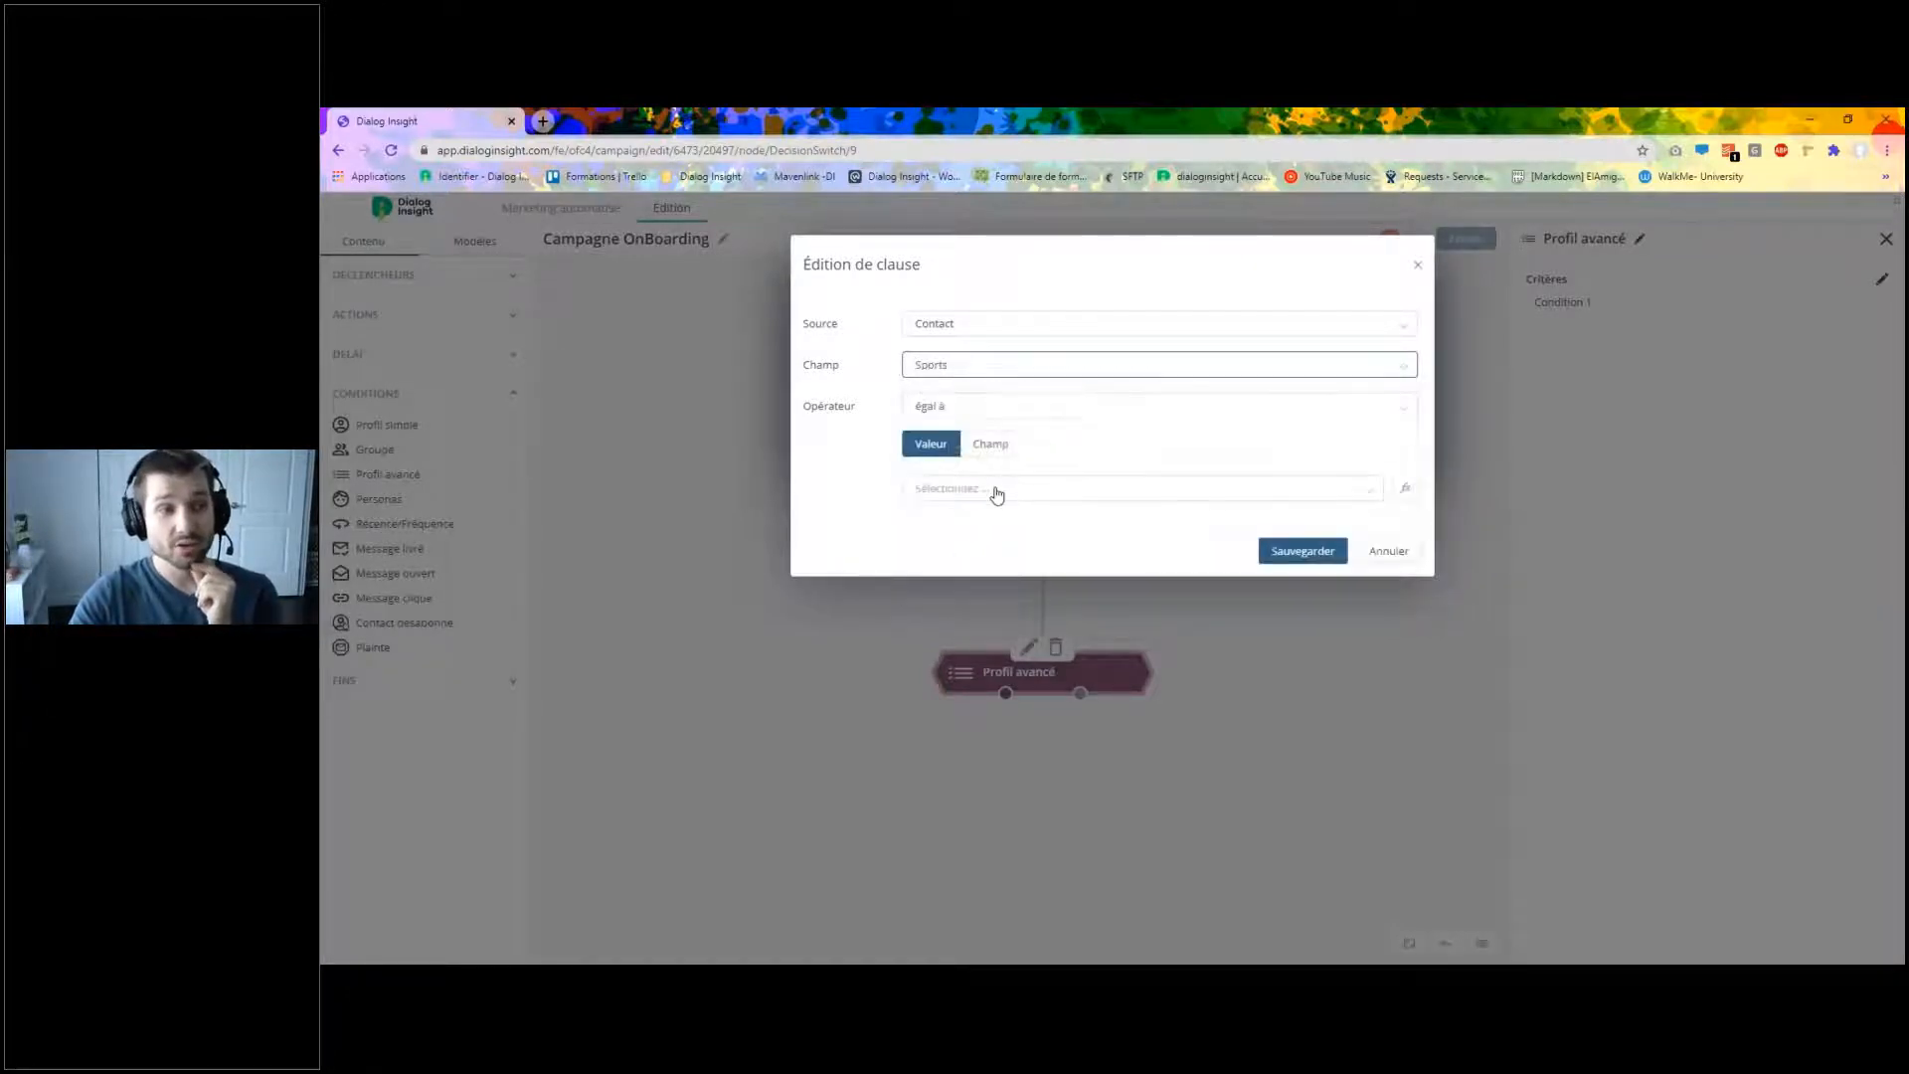
pyautogui.click(998, 495)
pyautogui.click(980, 530)
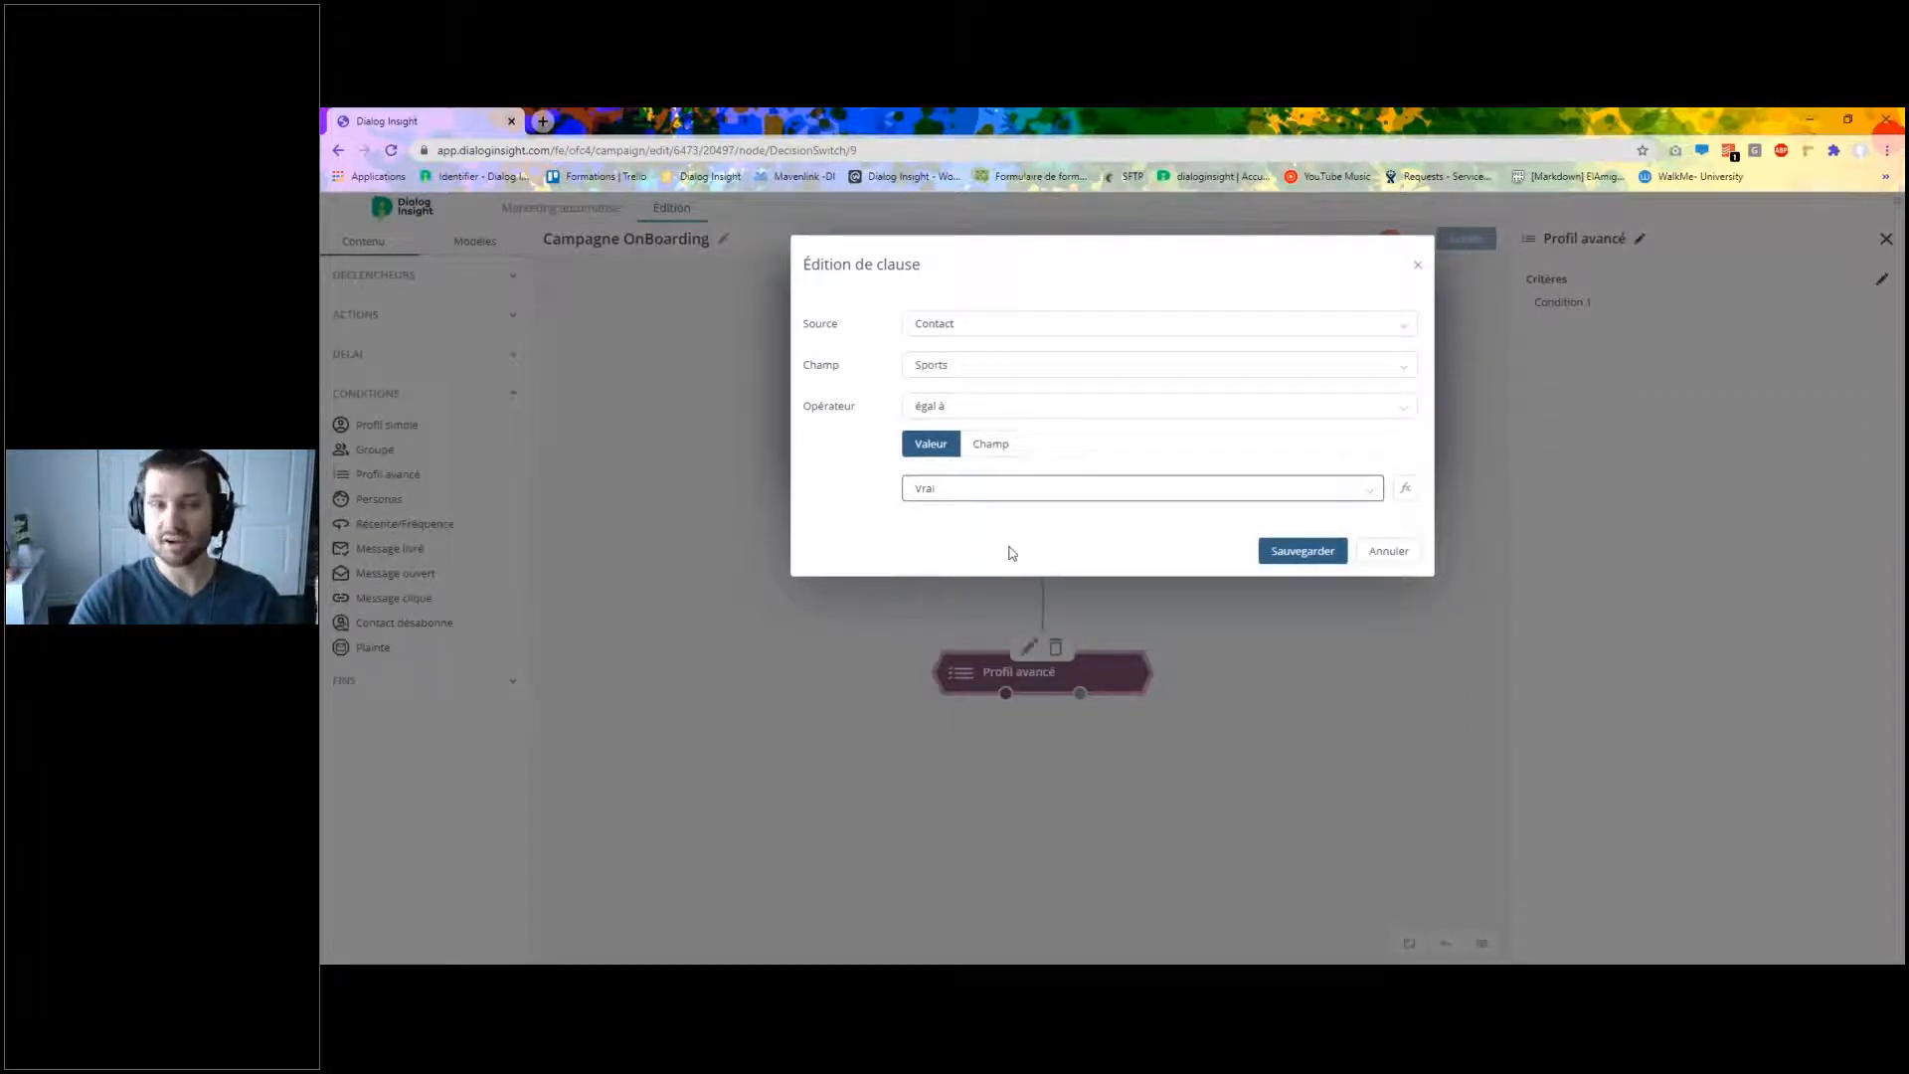
pyautogui.click(1304, 553)
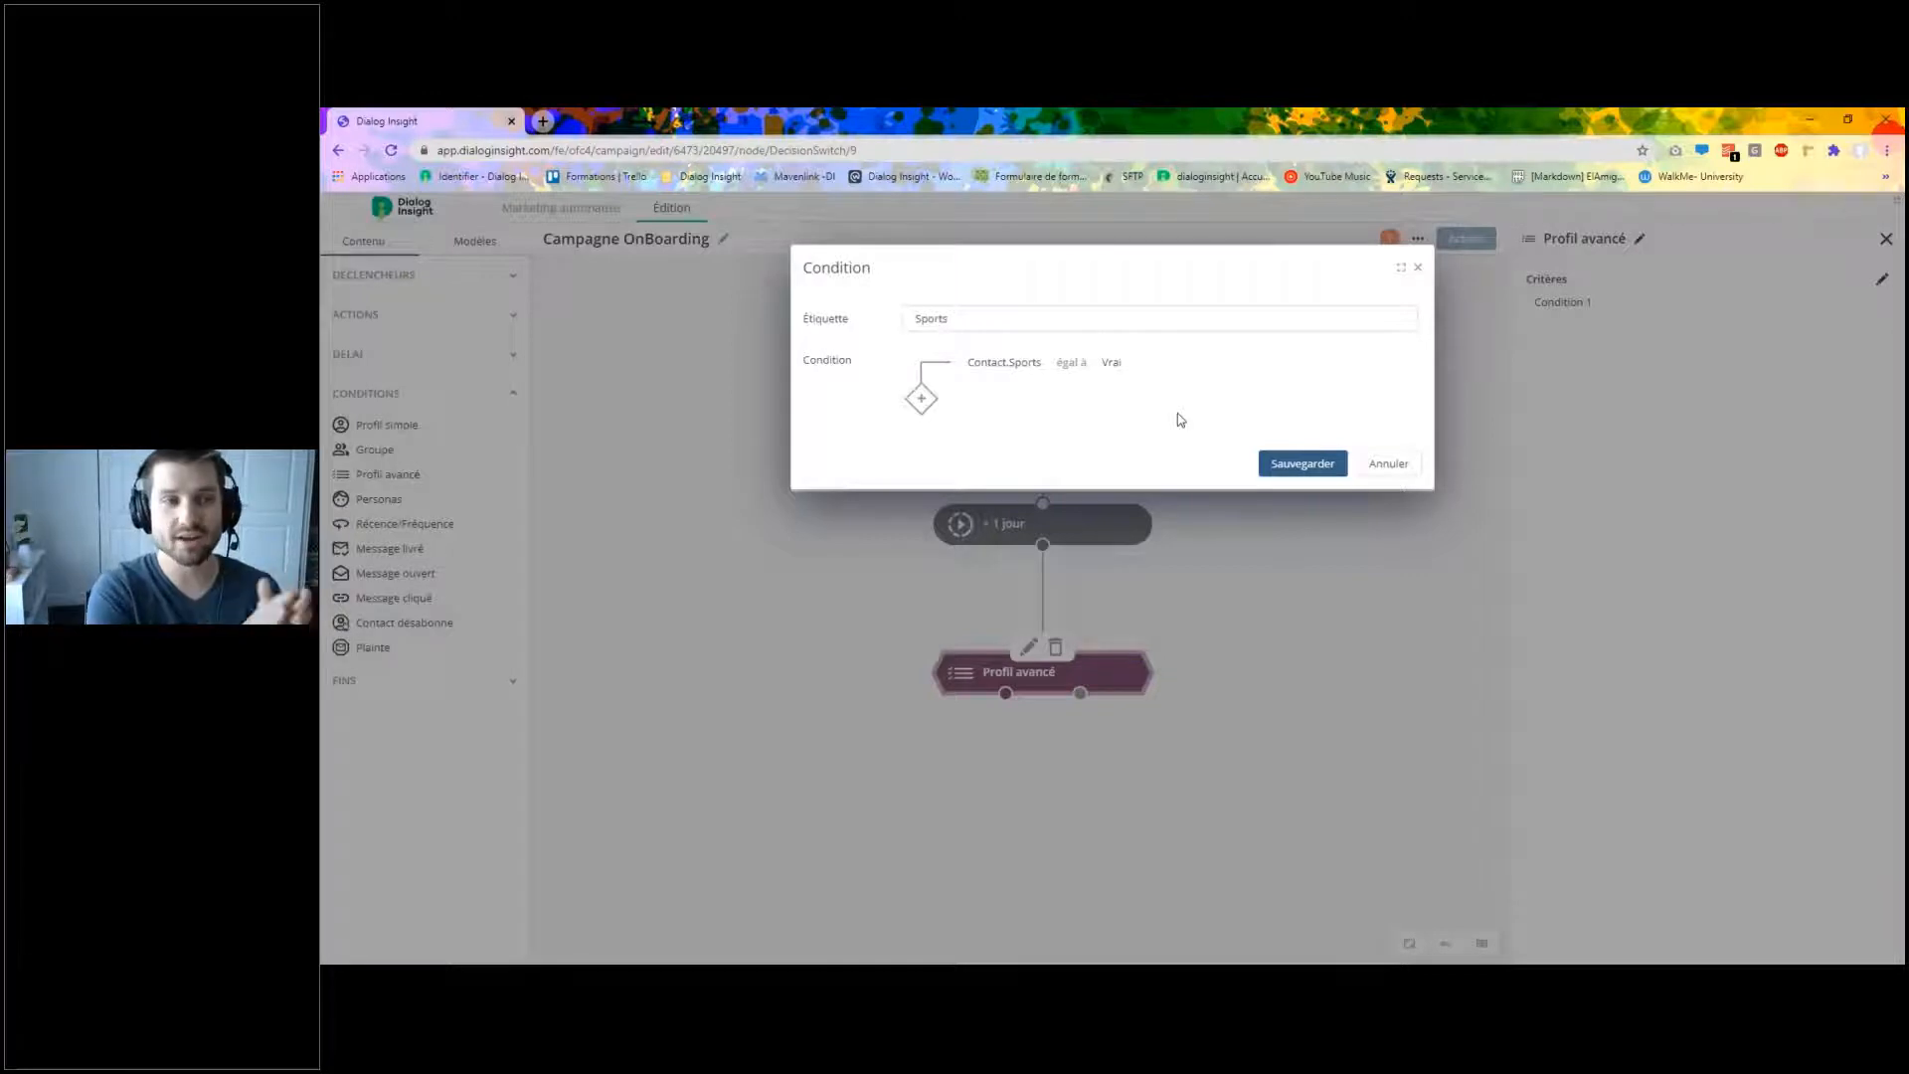
# Save the Sports condition and add a Politique condition with clause Politique égal à Vrai.
pyautogui.click(1298, 465)
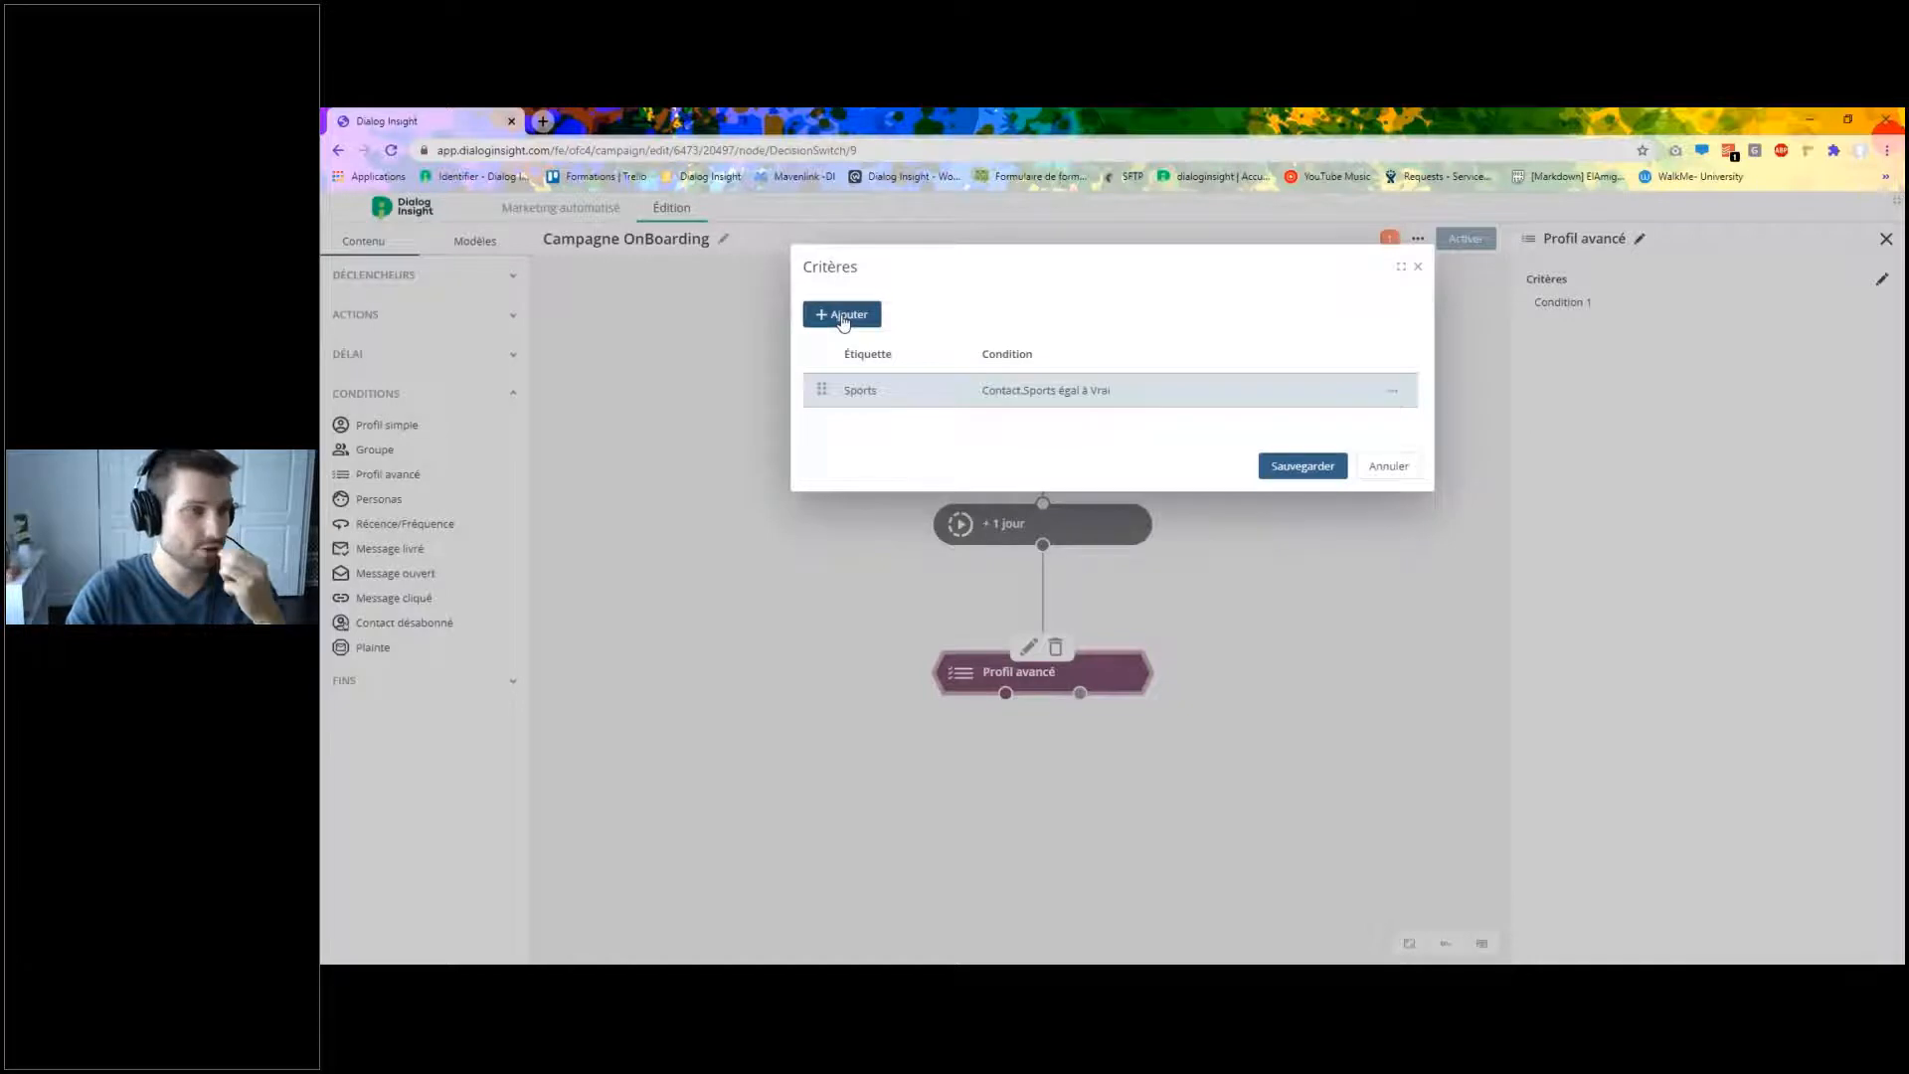
pyautogui.click(843, 315)
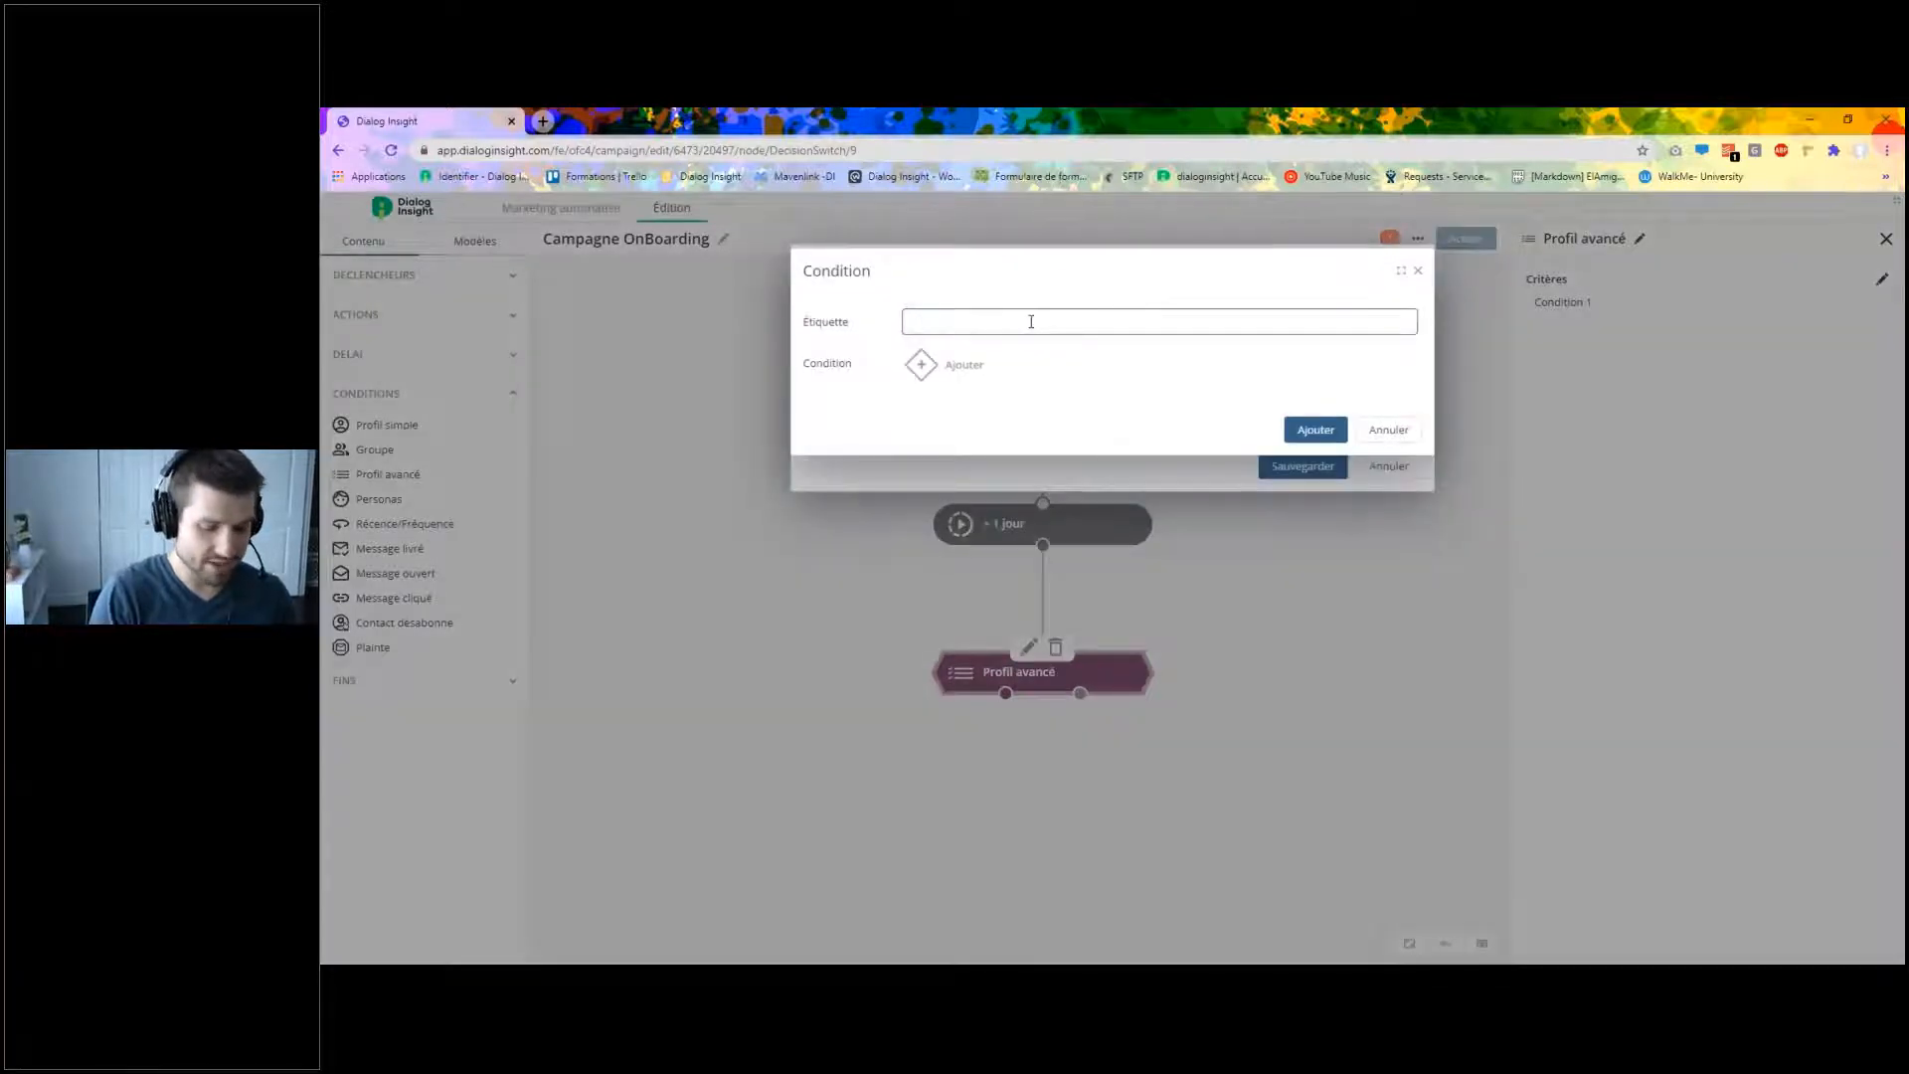
pyautogui.write('Politique')
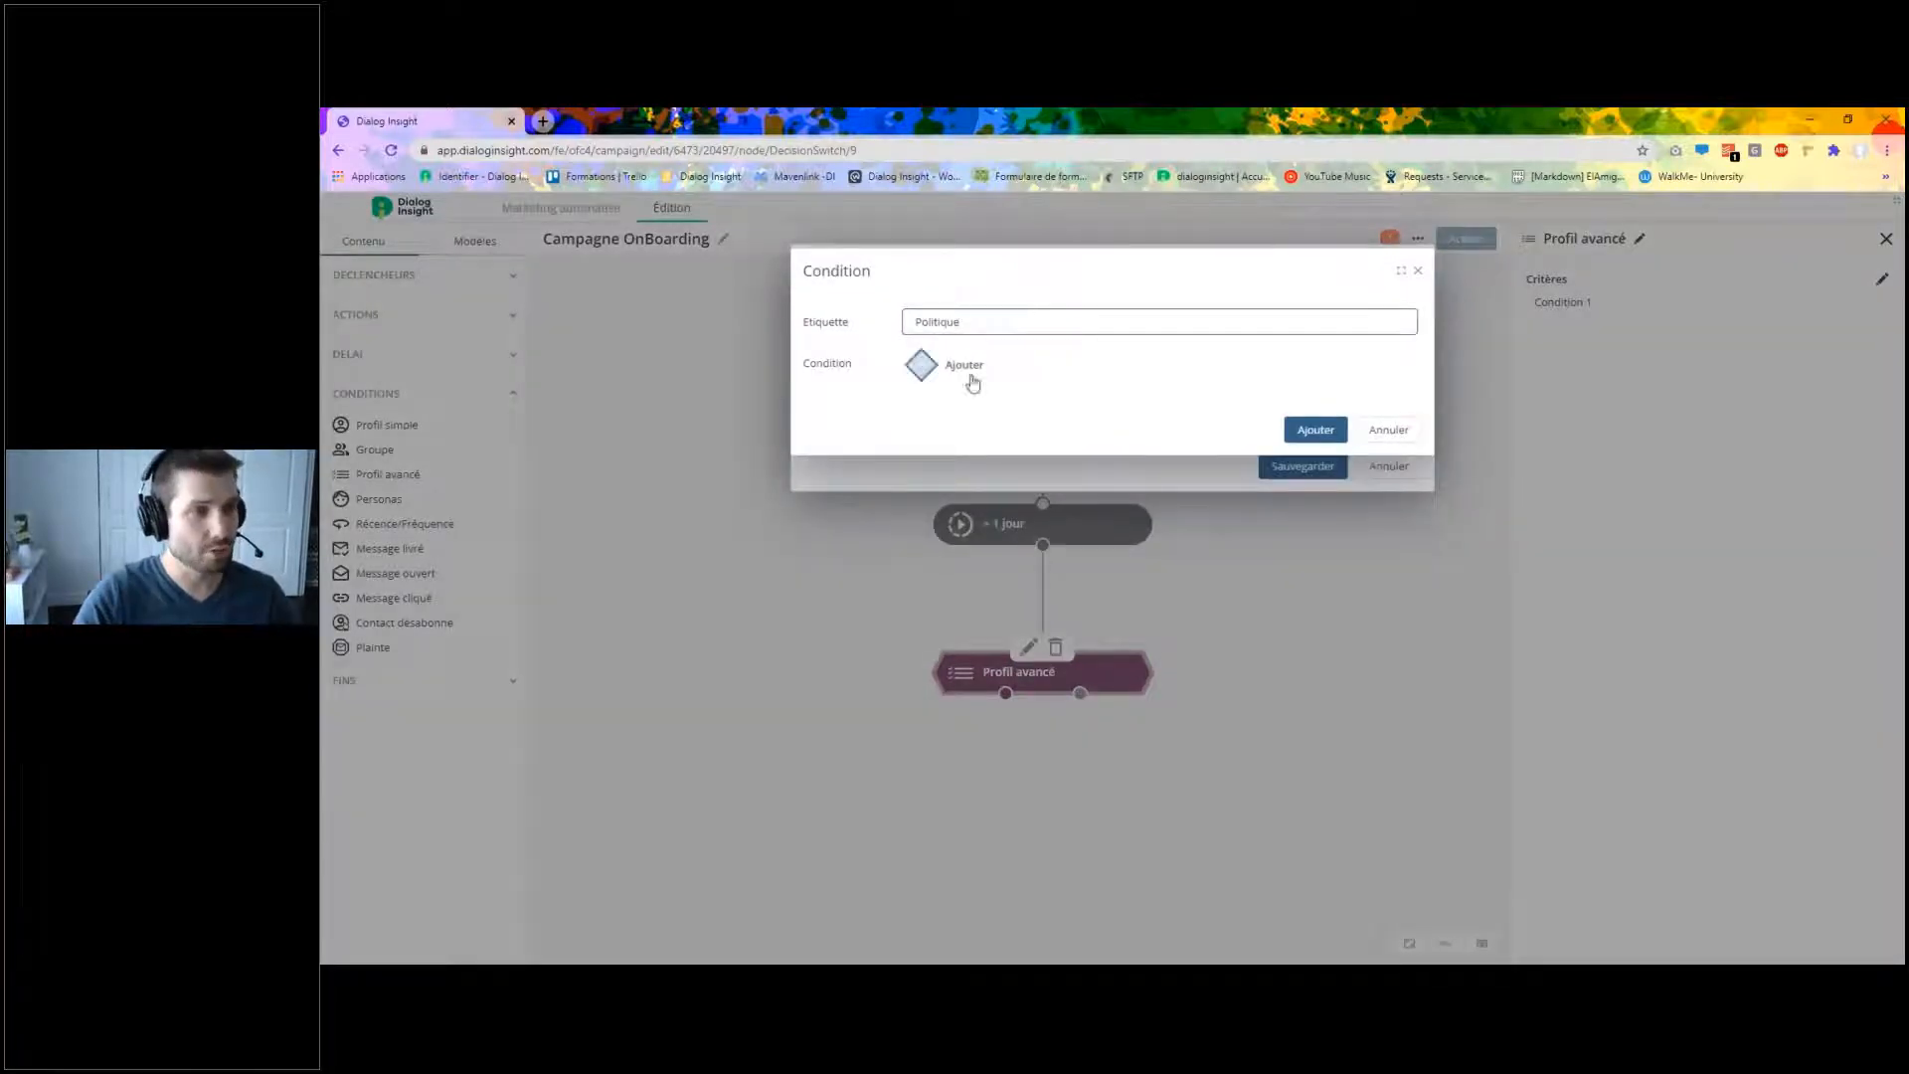
pyautogui.click(973, 383)
pyautogui.click(922, 406)
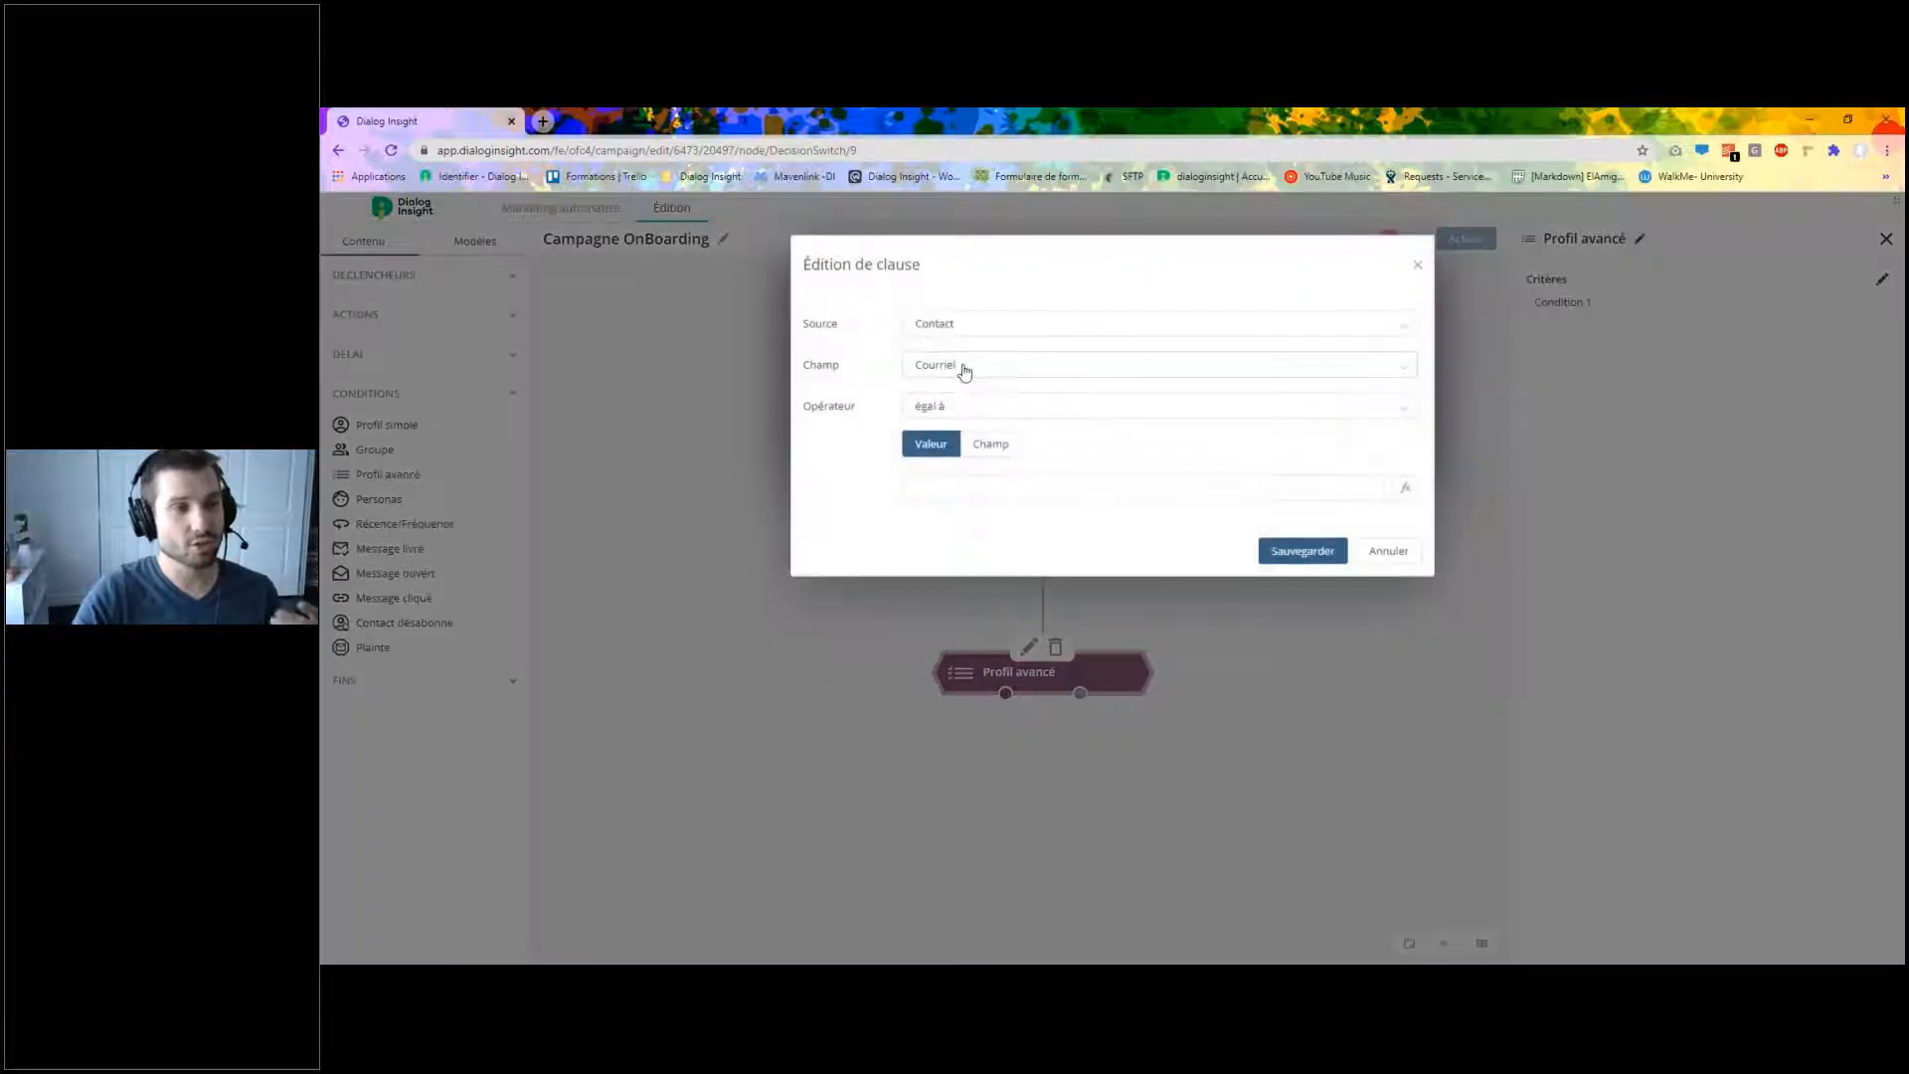
pyautogui.click(964, 371)
pyautogui.scroll(-6, 1029, 516)
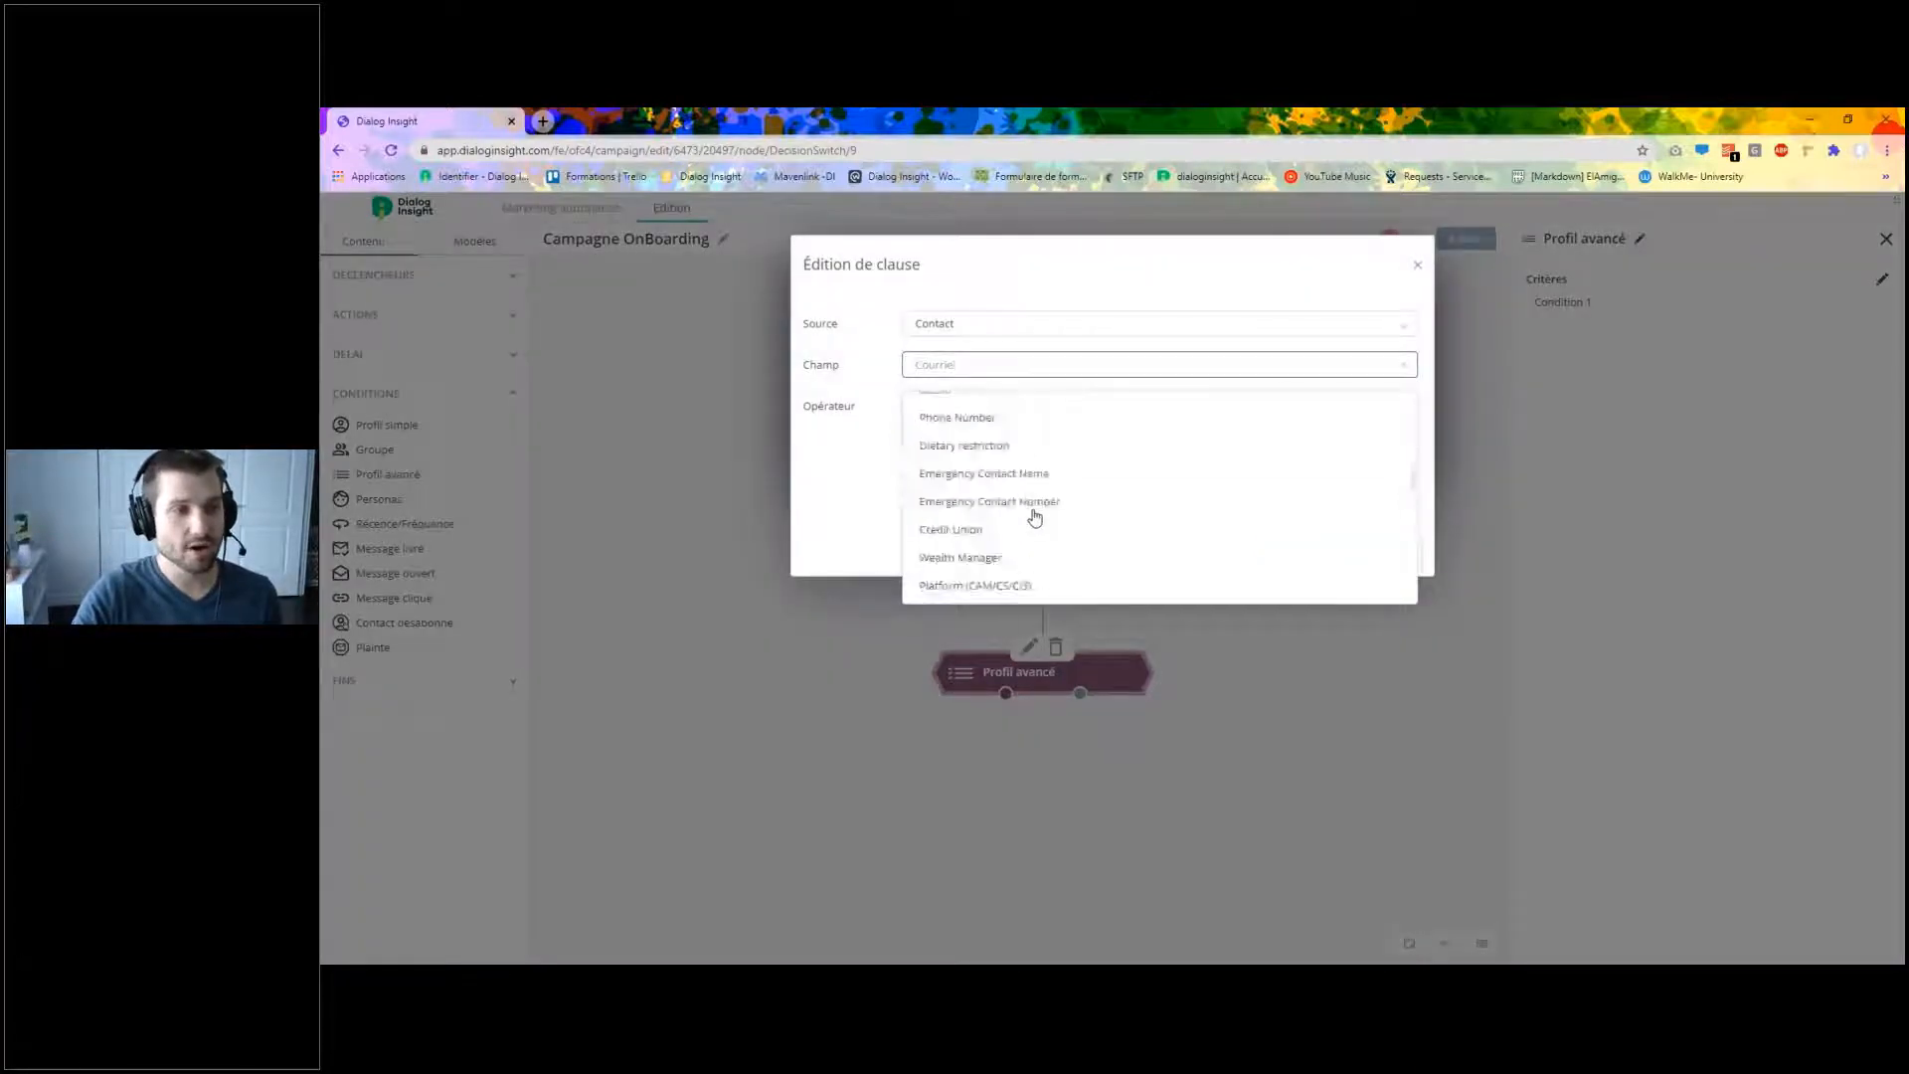
pyautogui.scroll(-6, 1031, 522)
pyautogui.click(989, 491)
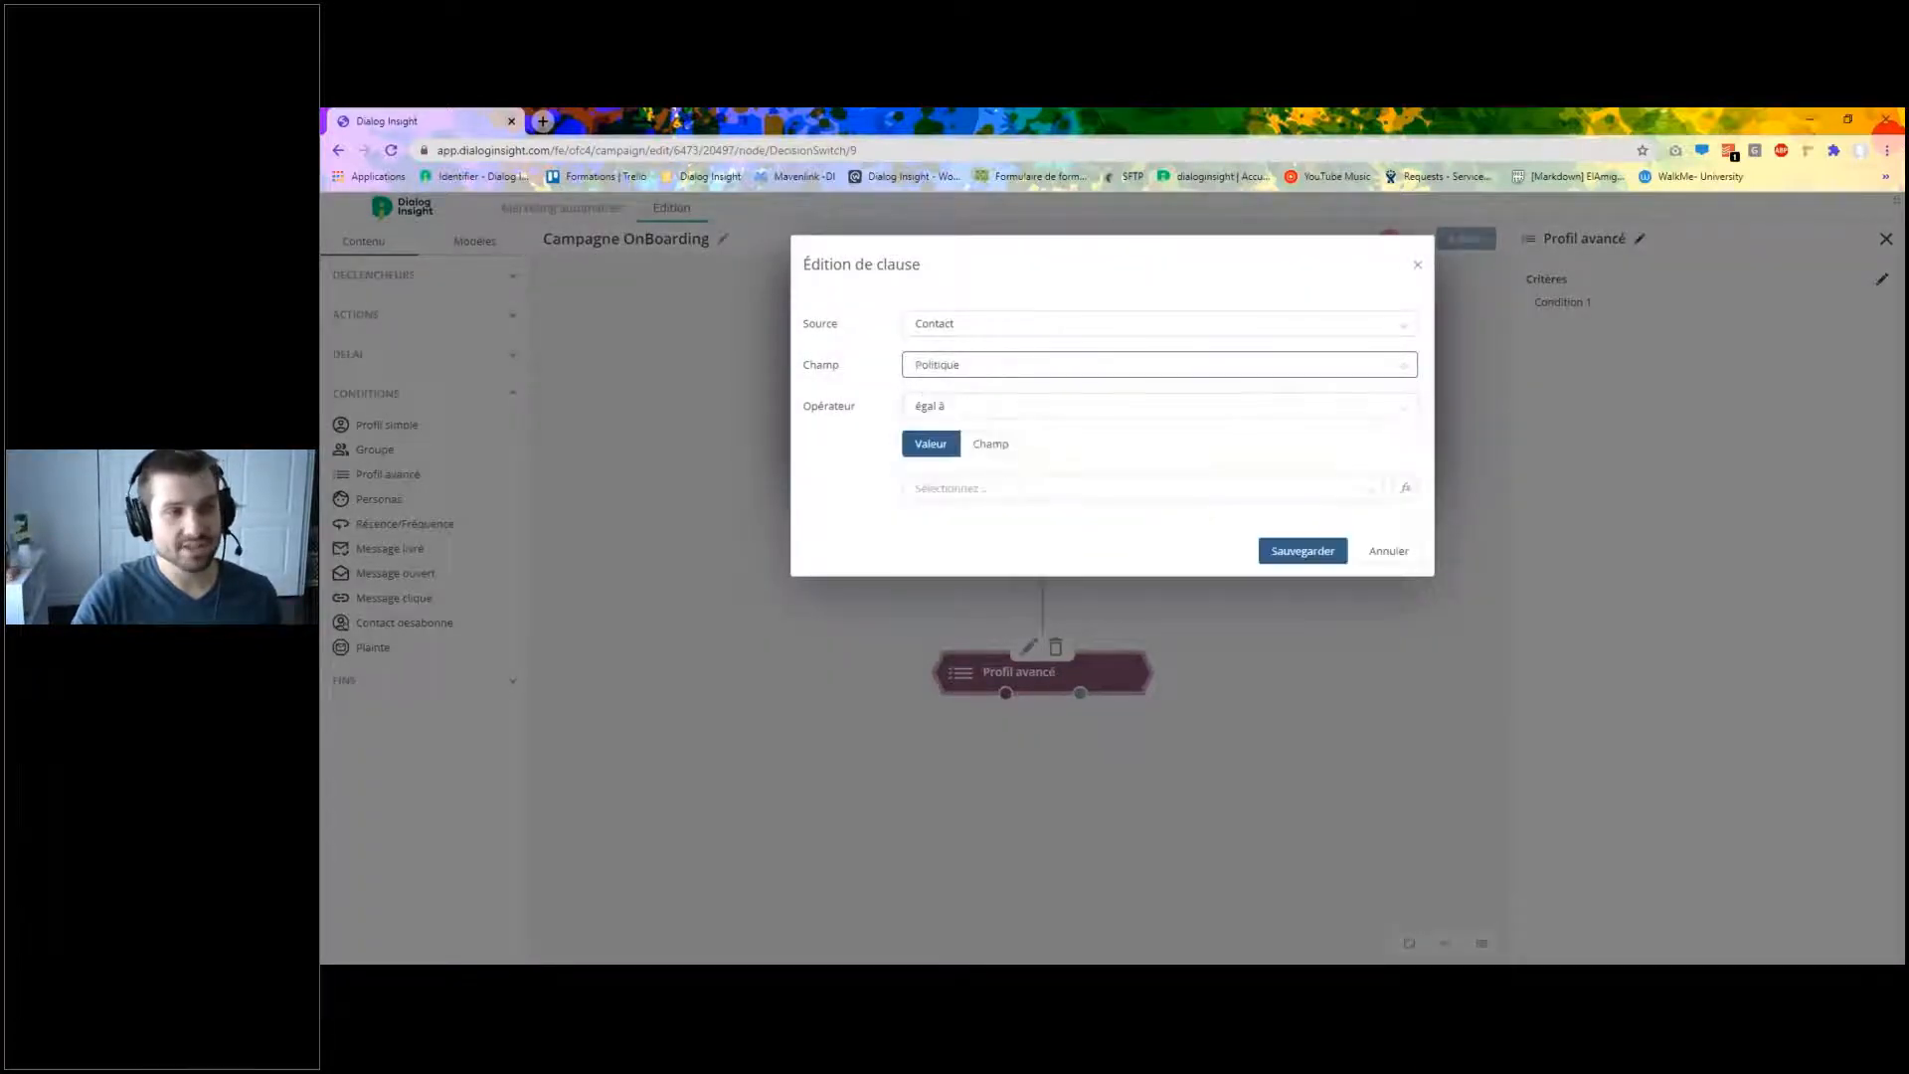
pyautogui.click(1058, 494)
pyautogui.click(1010, 534)
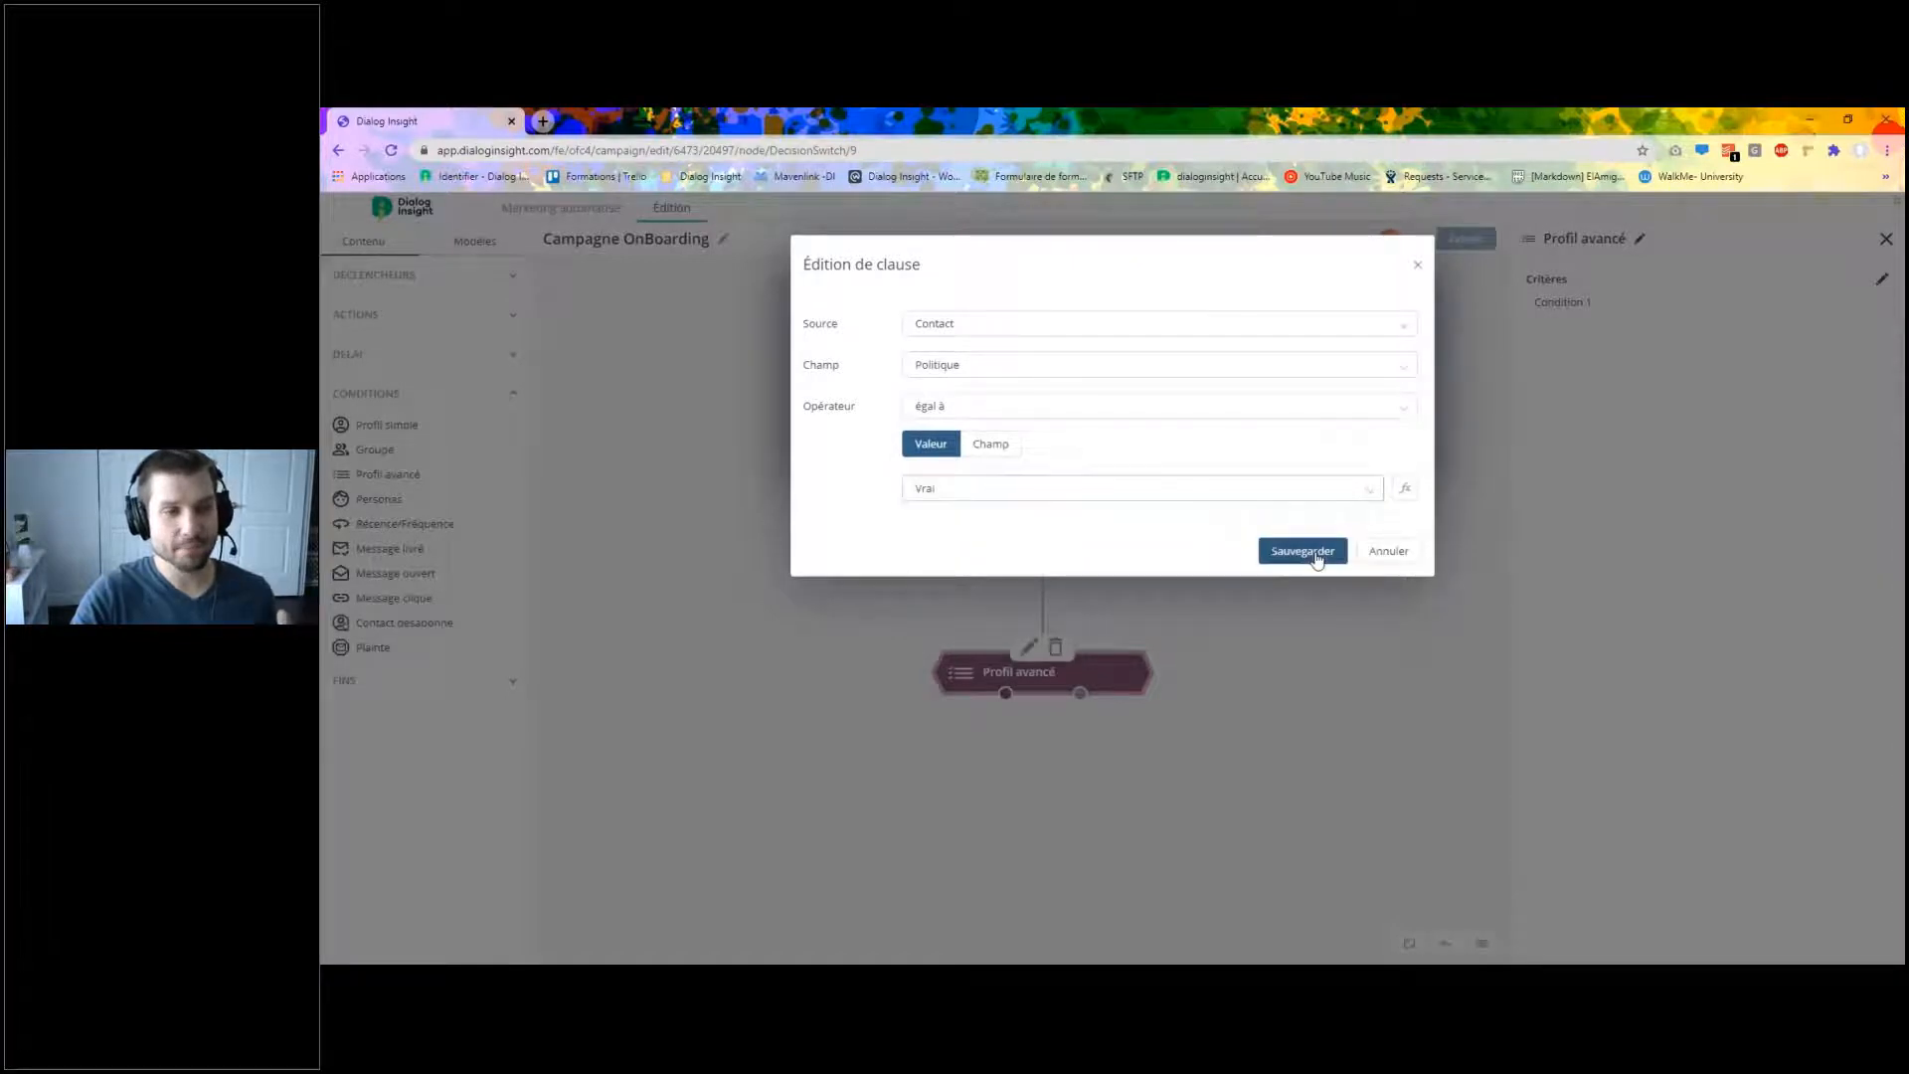
pyautogui.click(1303, 552)
pyautogui.click(1328, 481)
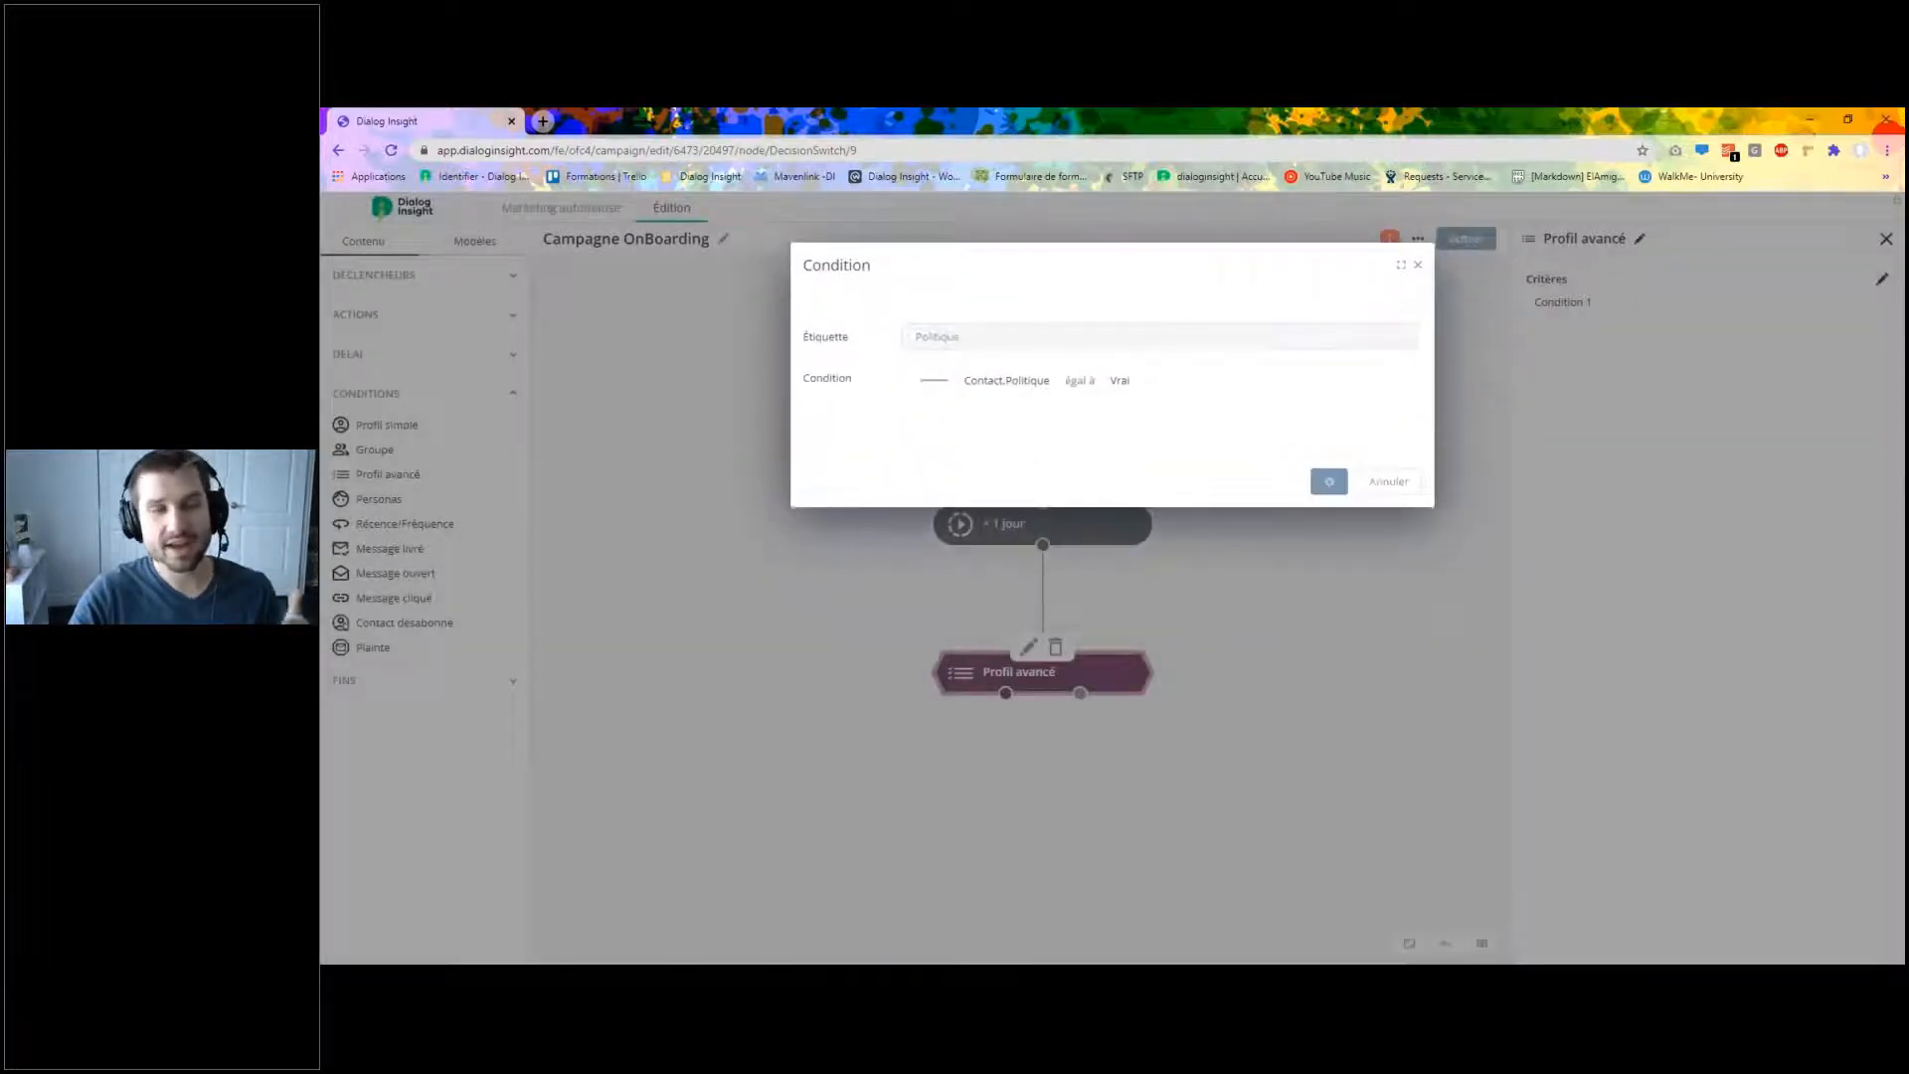
# Add a third condition labelled 'Actuel' with a contact-field clause equal to Vrai.
pyautogui.click(861, 320)
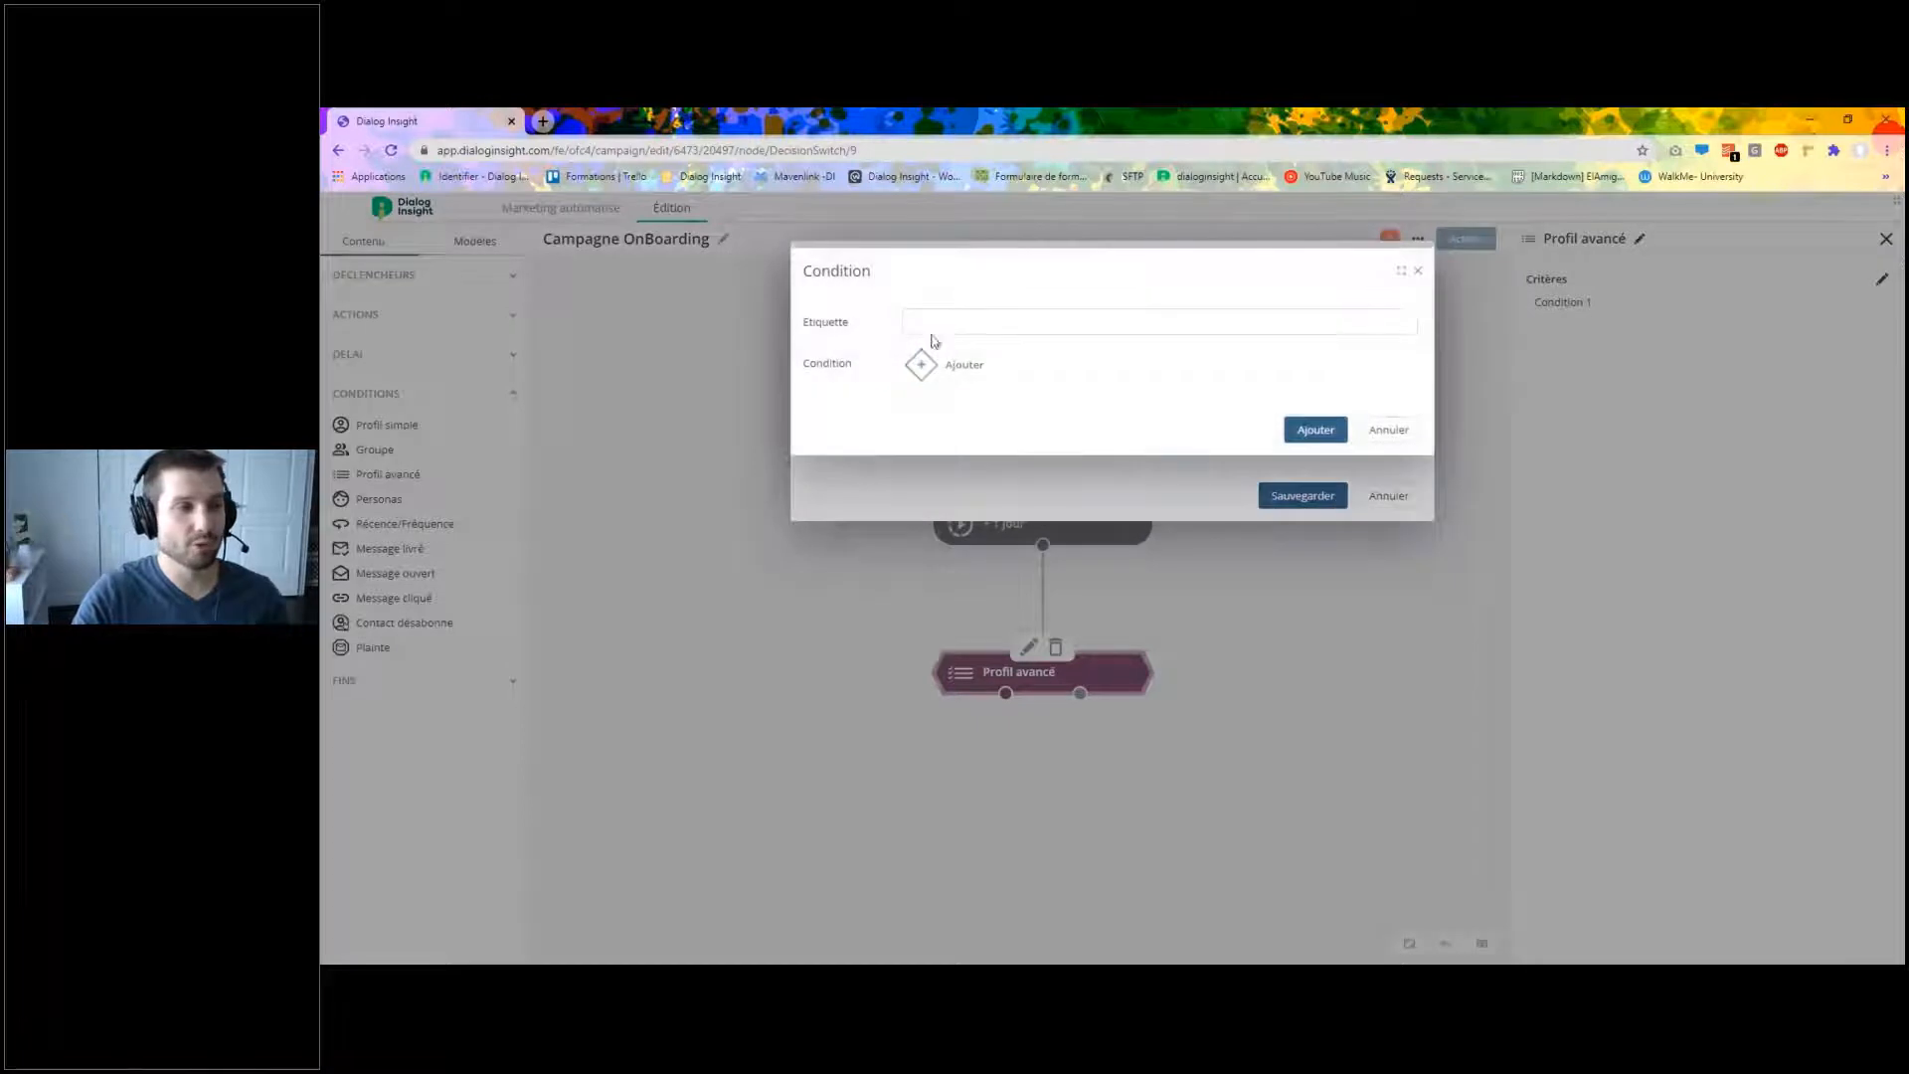
pyautogui.click(938, 324)
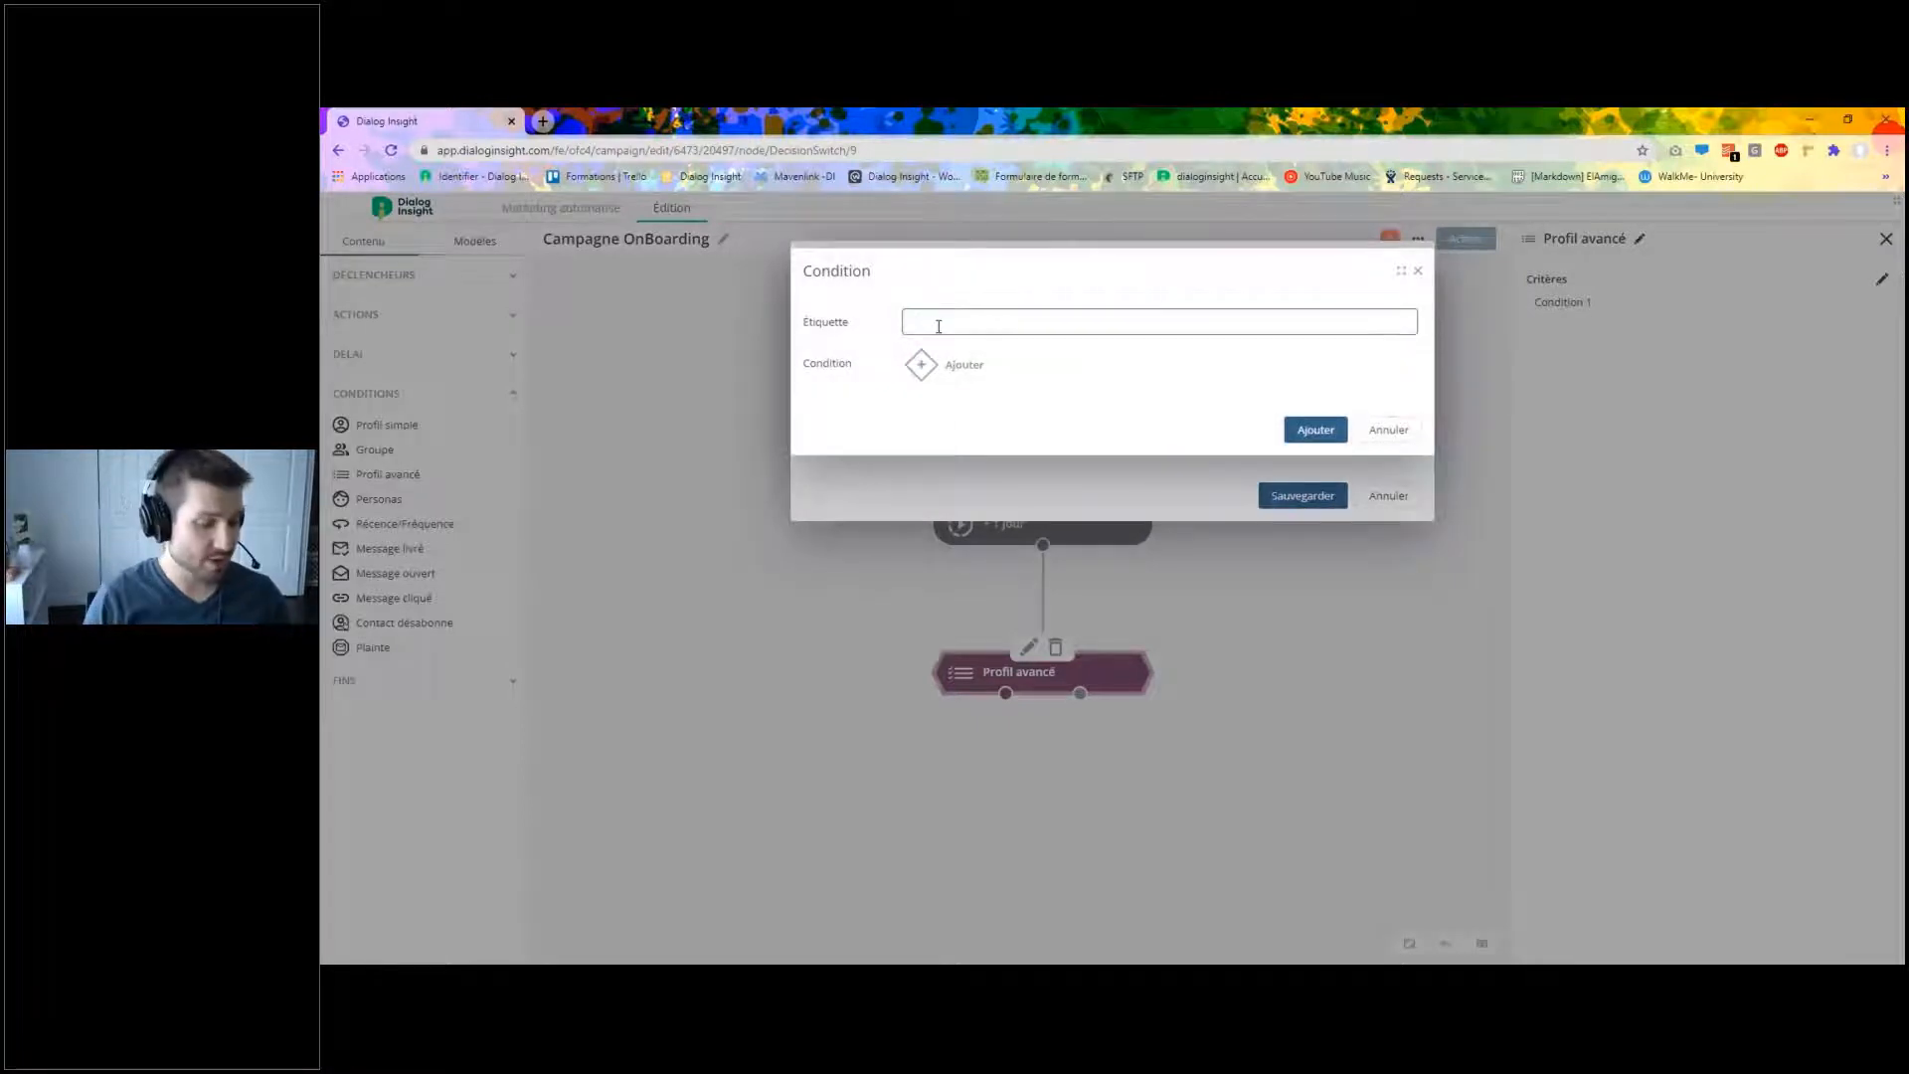
pyautogui.write('Actuel')
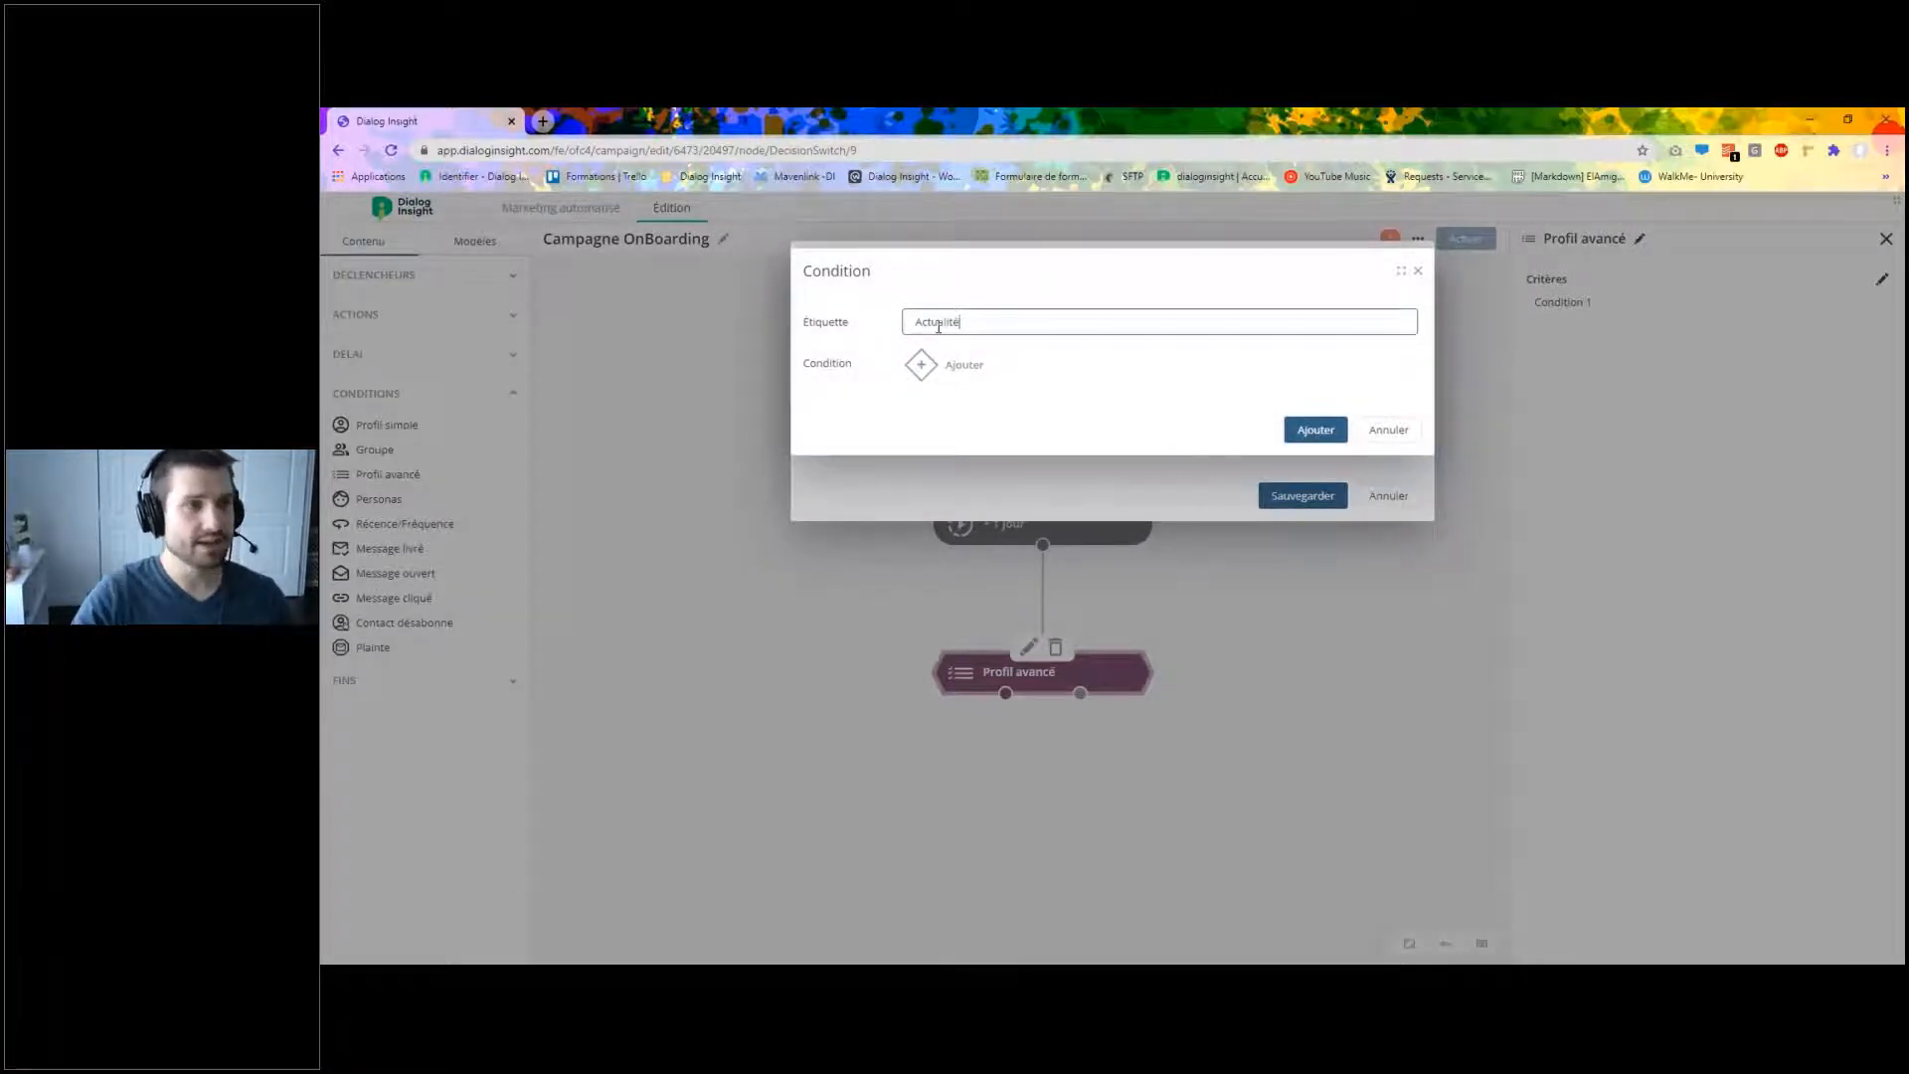
pyautogui.click(921, 365)
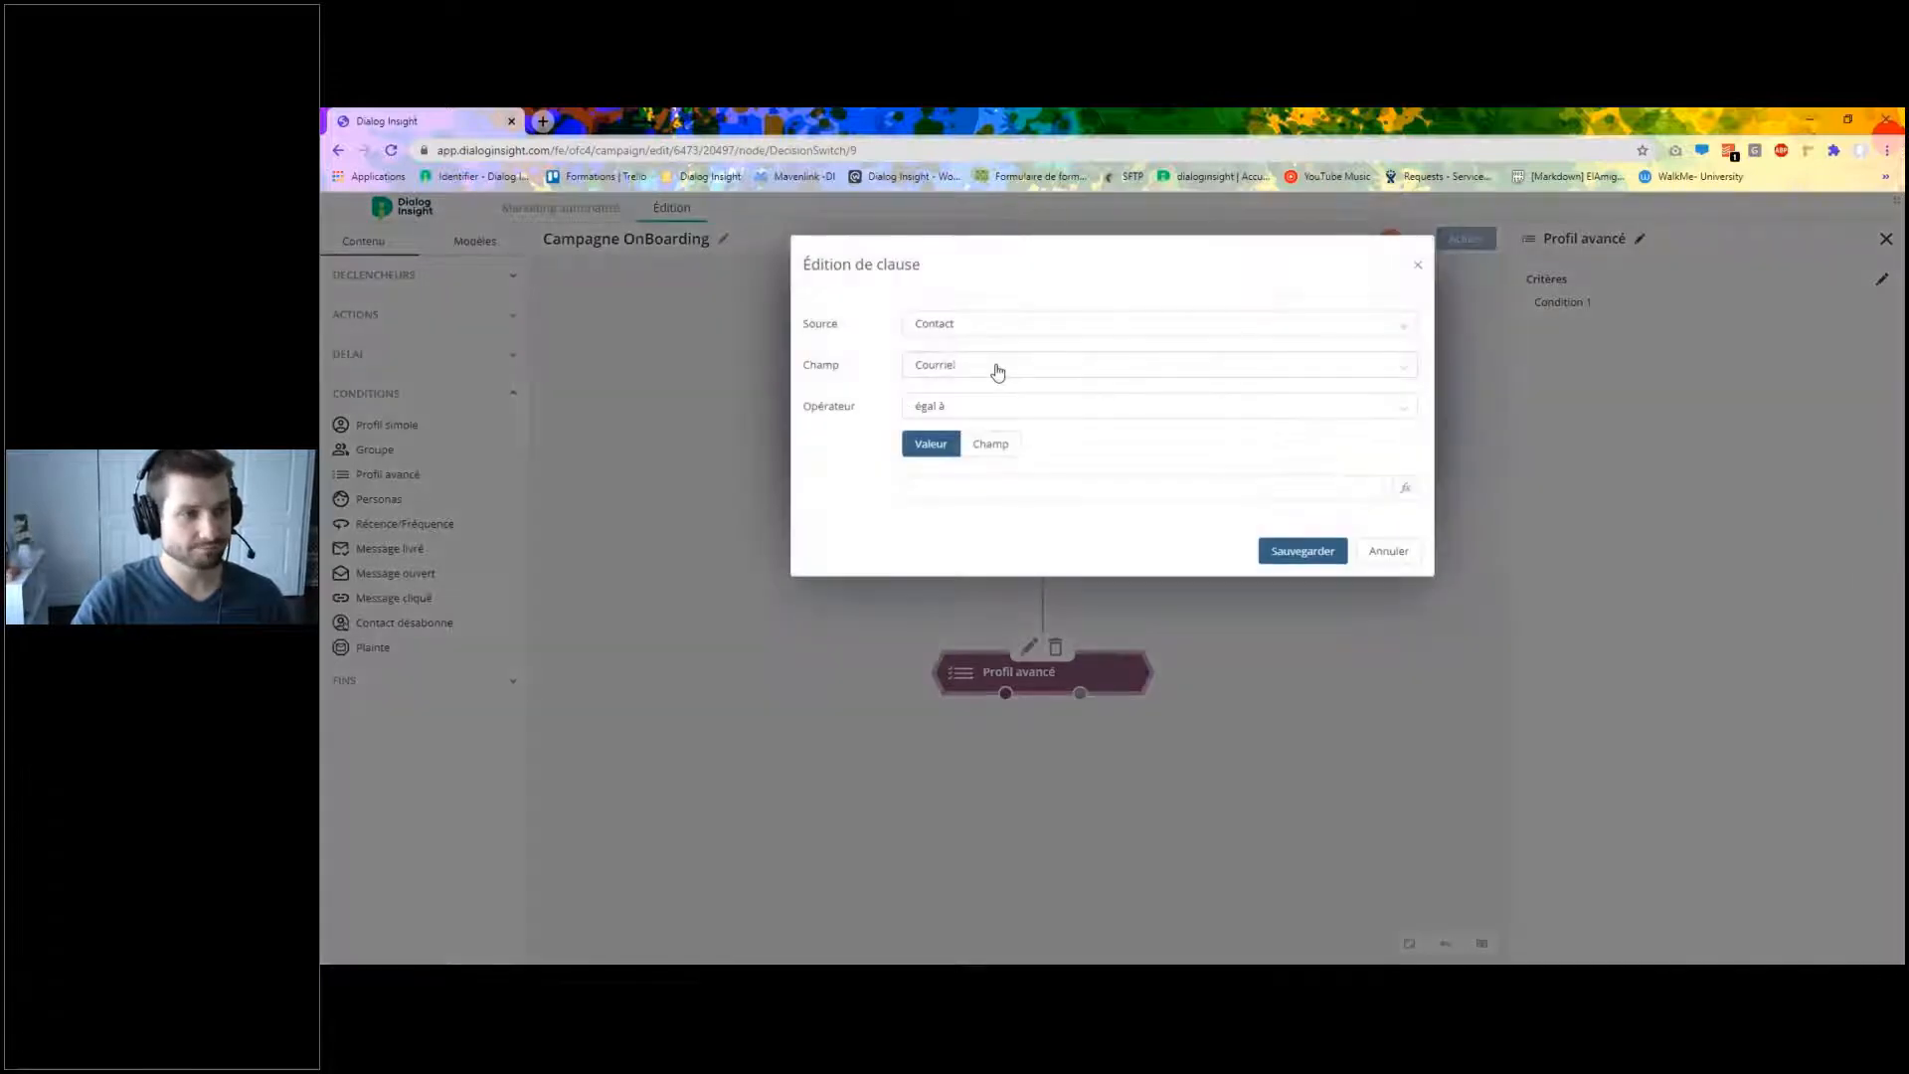
pyautogui.click(999, 367)
pyautogui.scroll(-5, 1023, 490)
pyautogui.scroll(-10, 1025, 513)
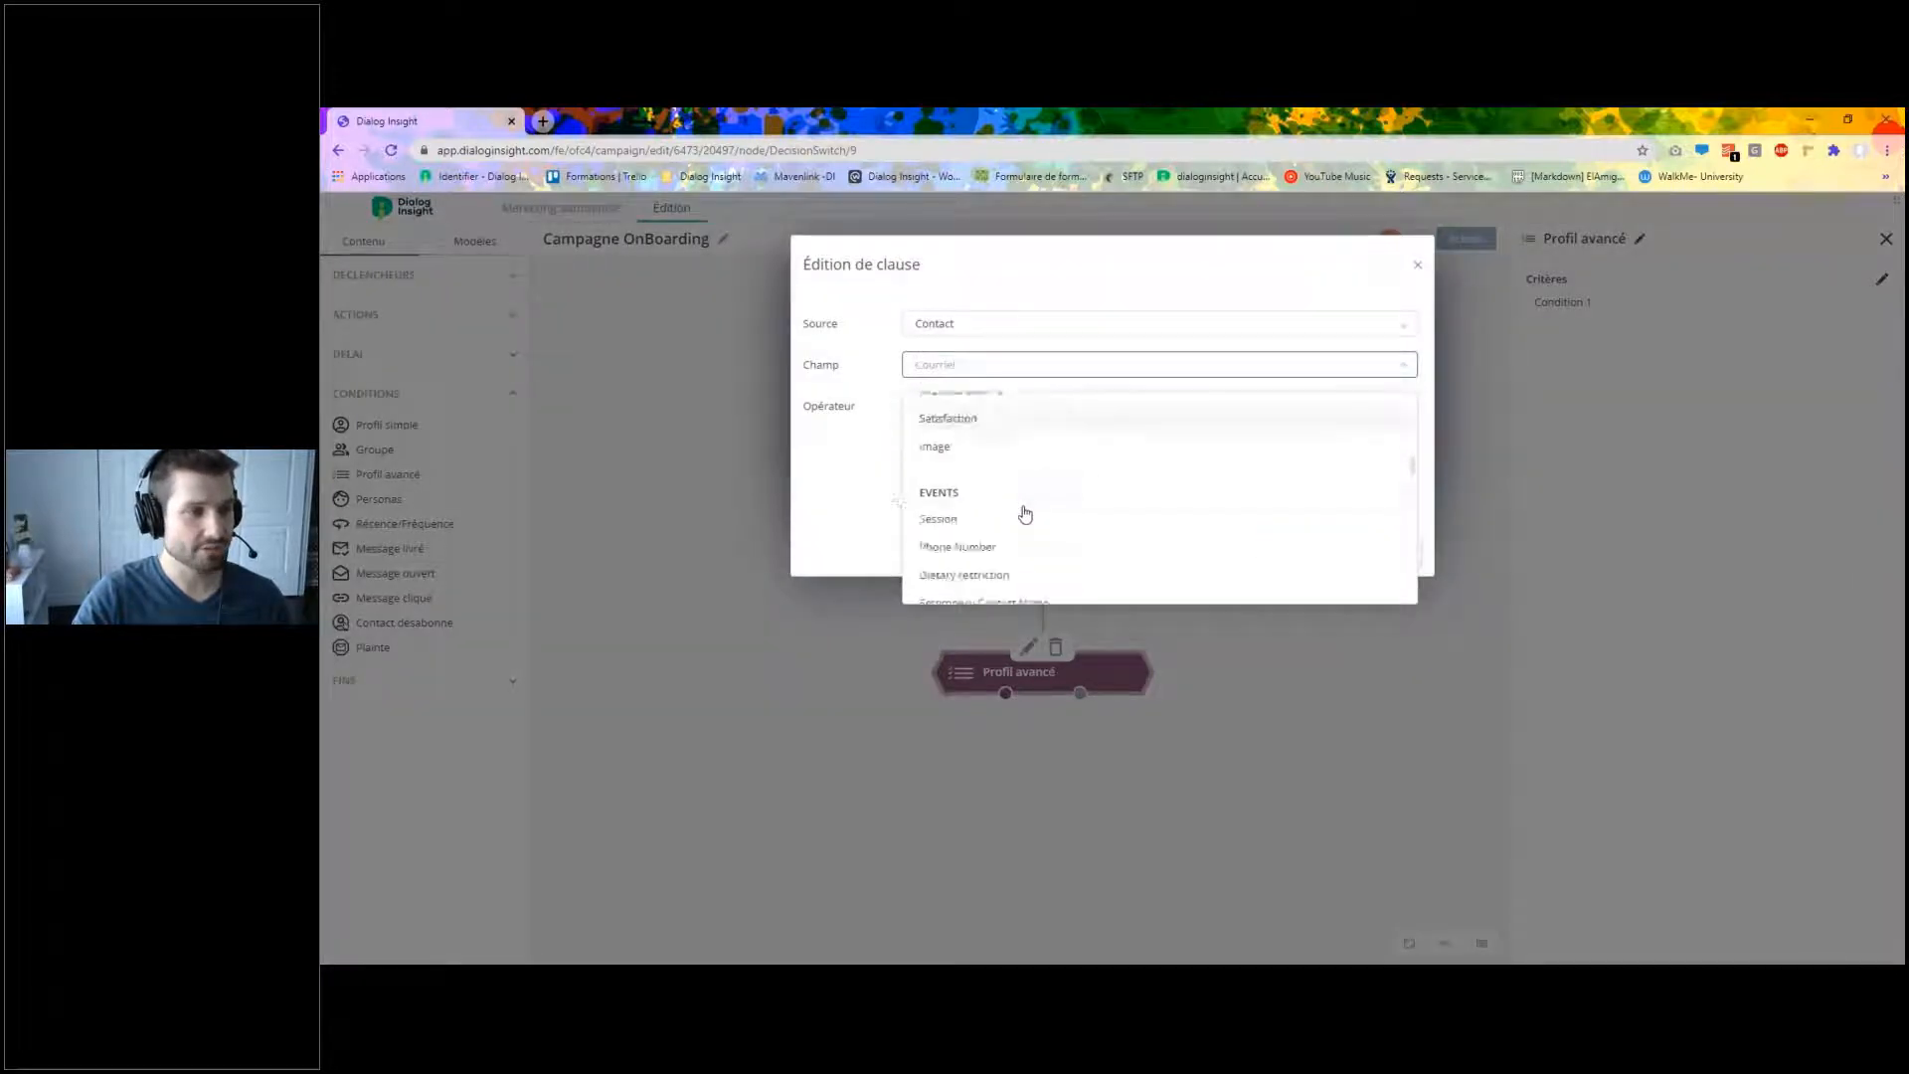
pyautogui.click(992, 480)
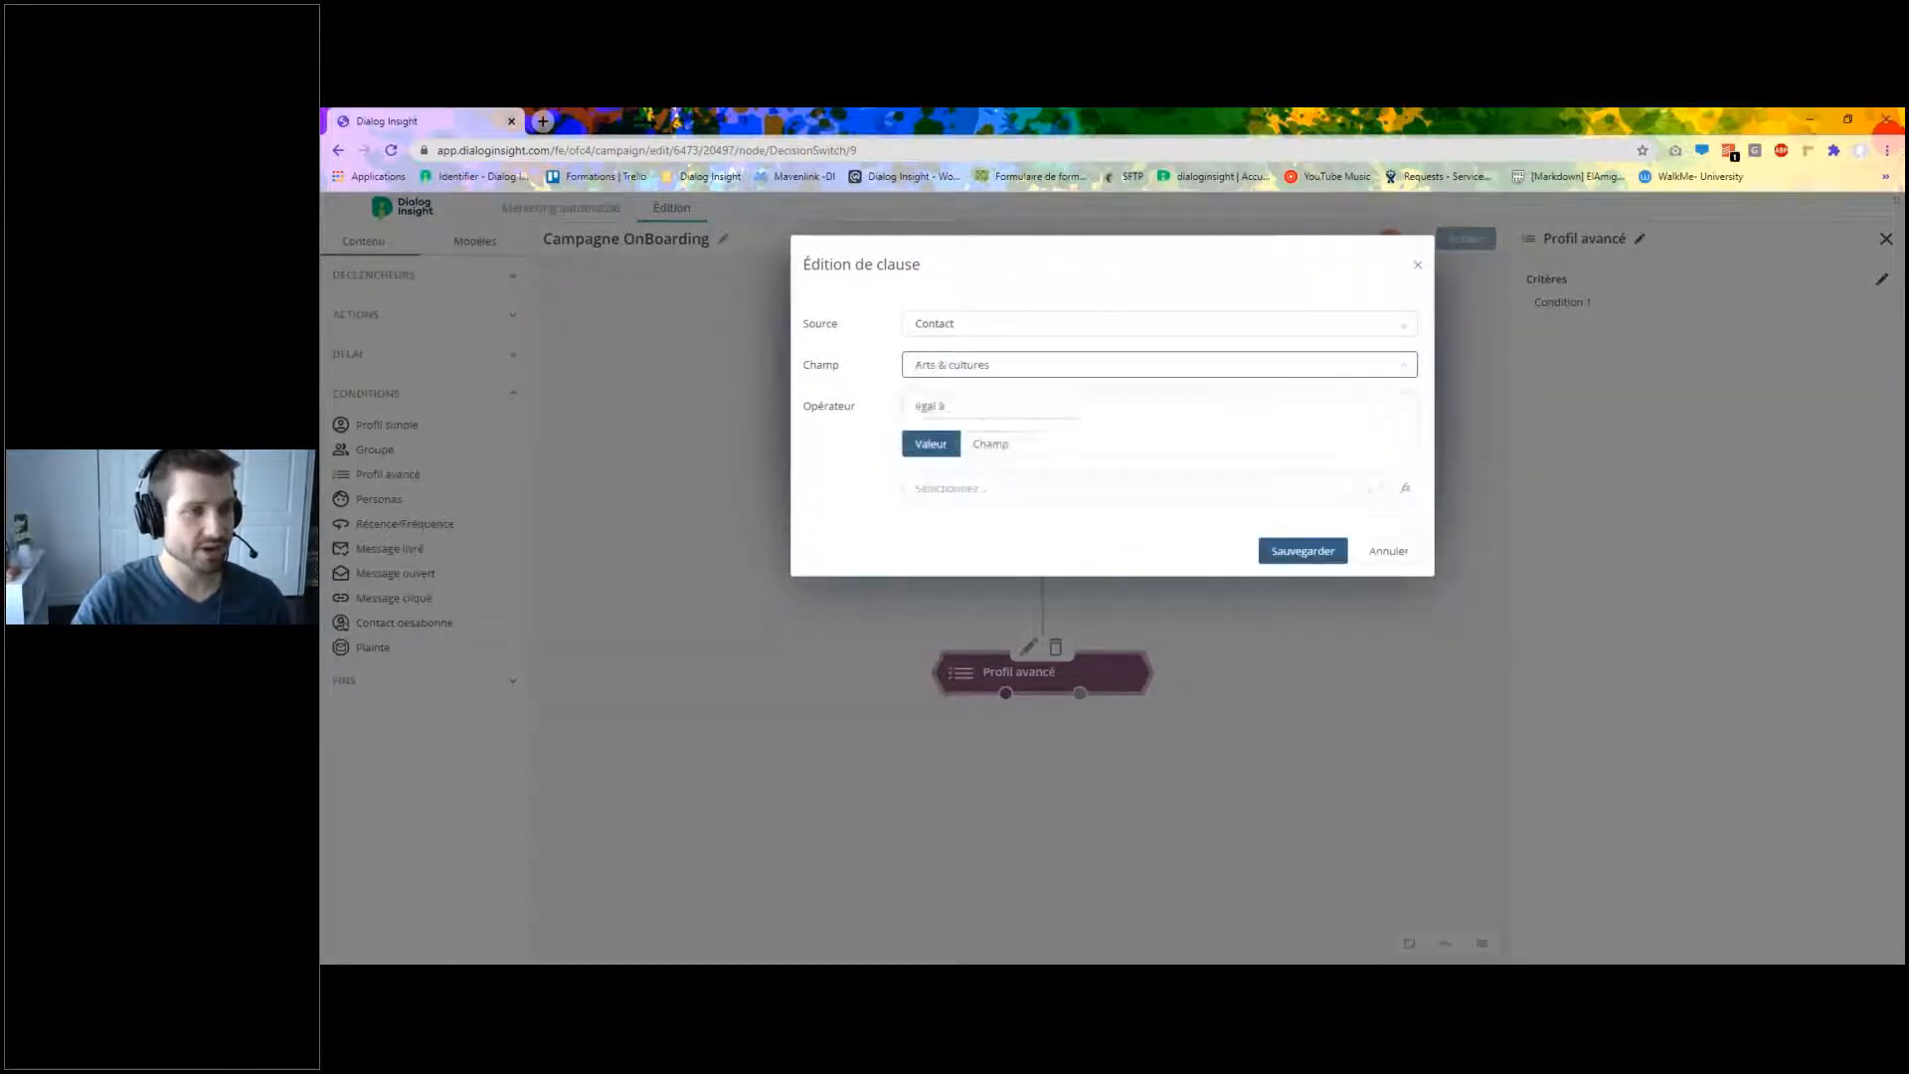
pyautogui.click(989, 489)
pyautogui.click(974, 536)
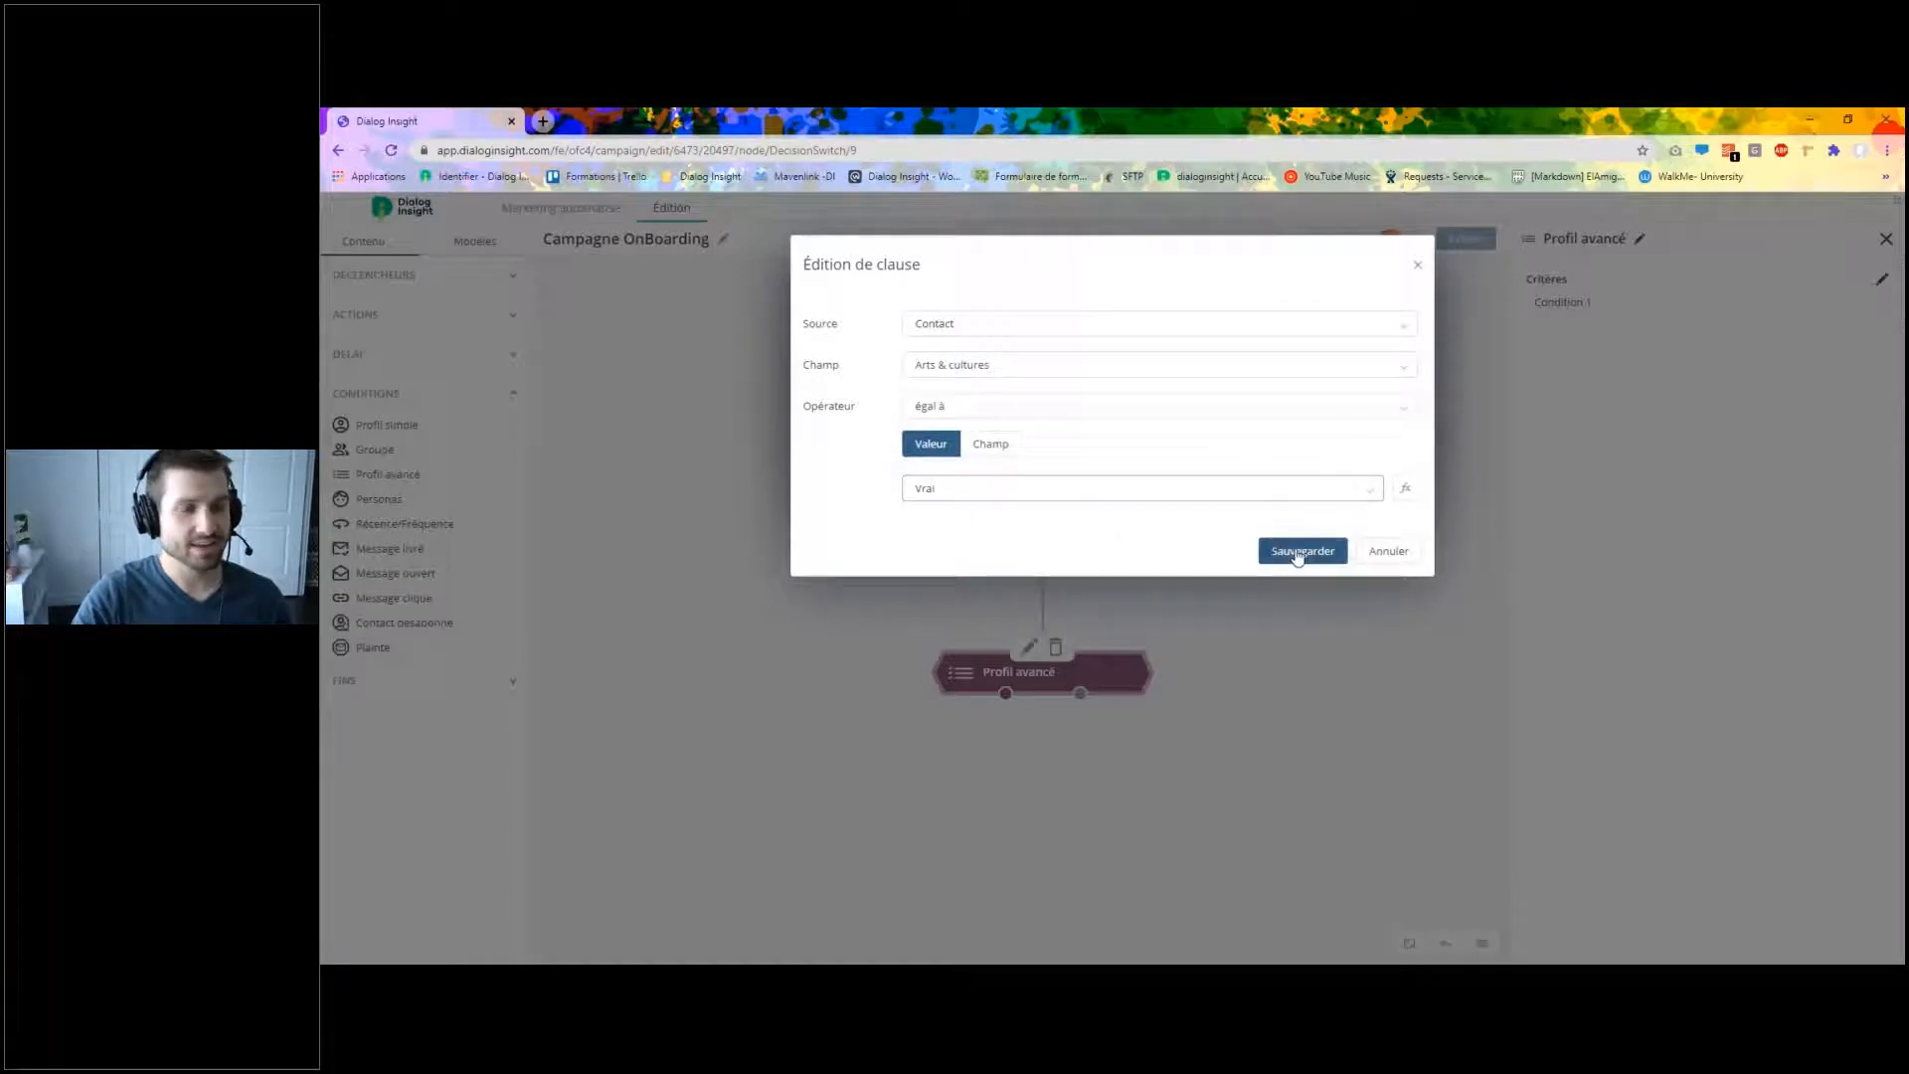
pyautogui.click(1296, 553)
pyautogui.click(1322, 464)
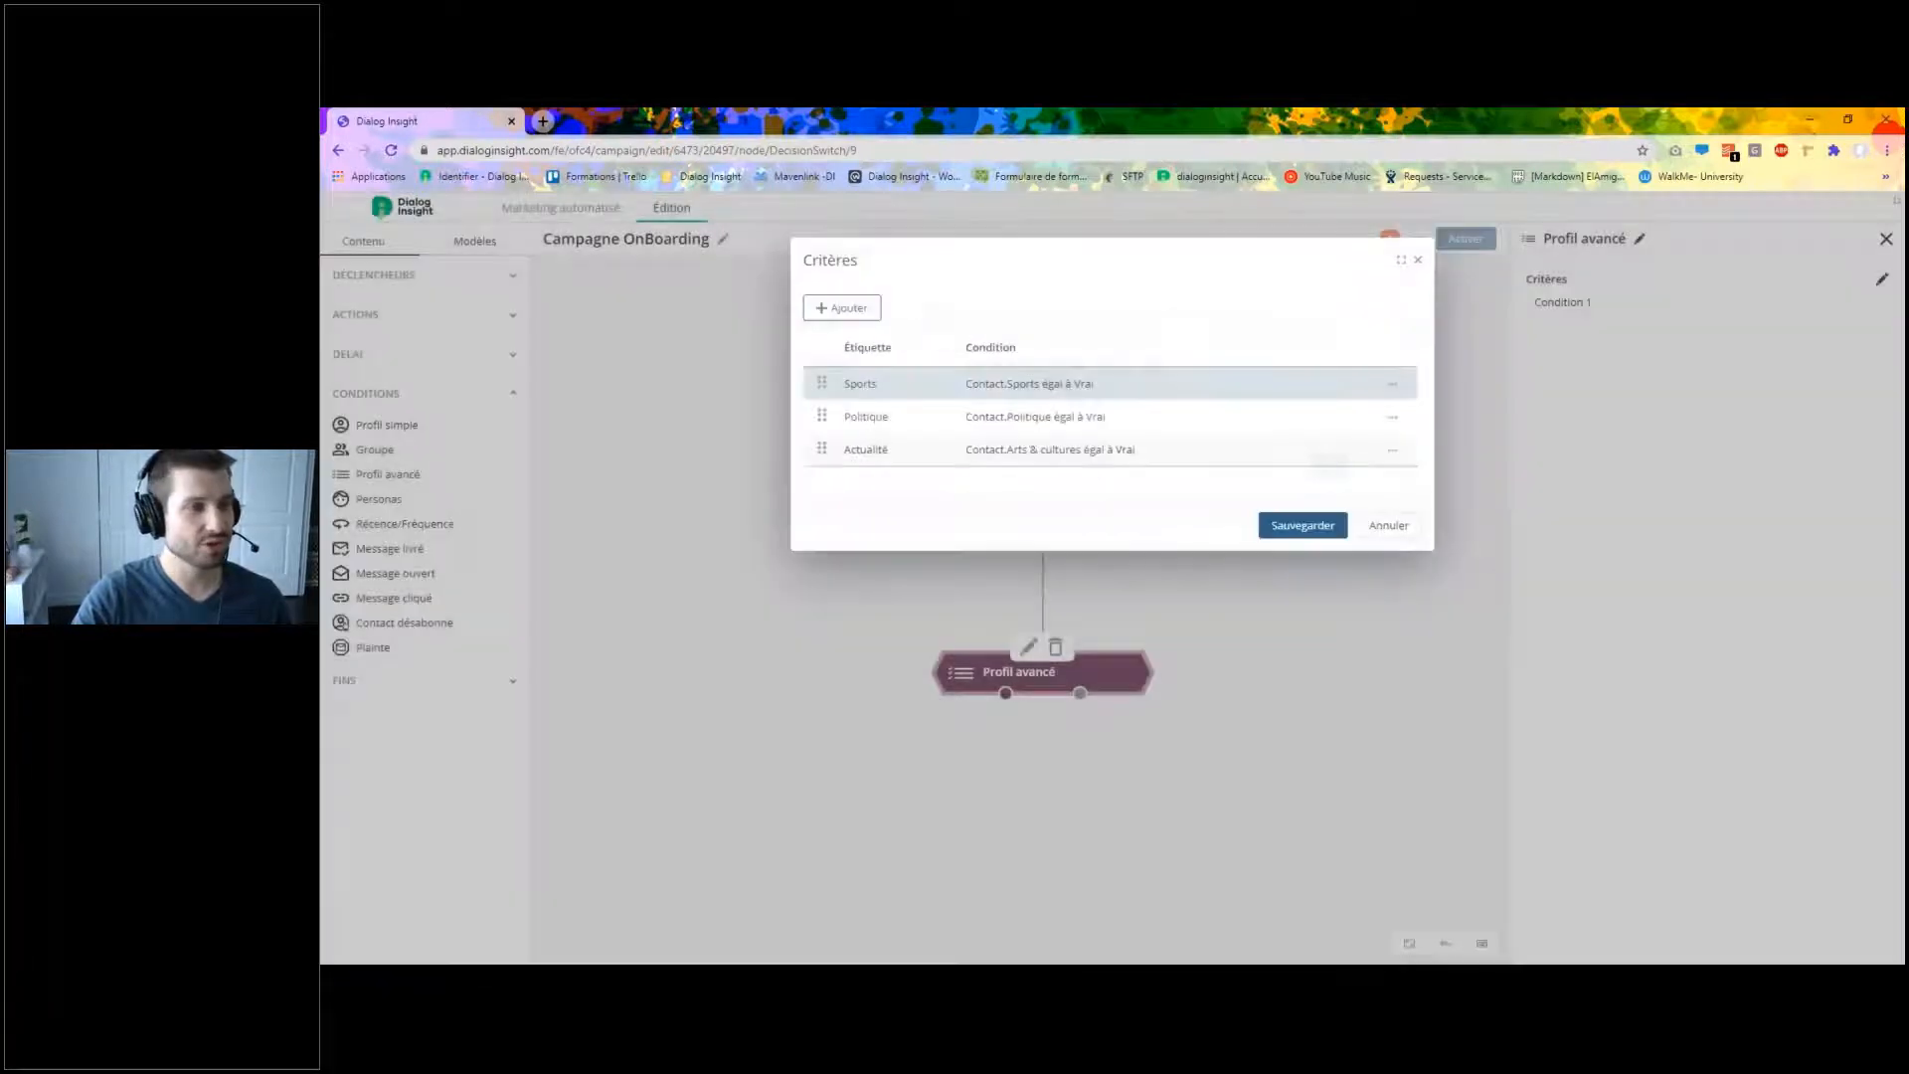
# Add an Arts&Cultures condition testing Arts & cultures égal à Vrai, then save all four criteria.
pyautogui.click(841, 307)
pyautogui.click(952, 321)
pyautogui.write('A')
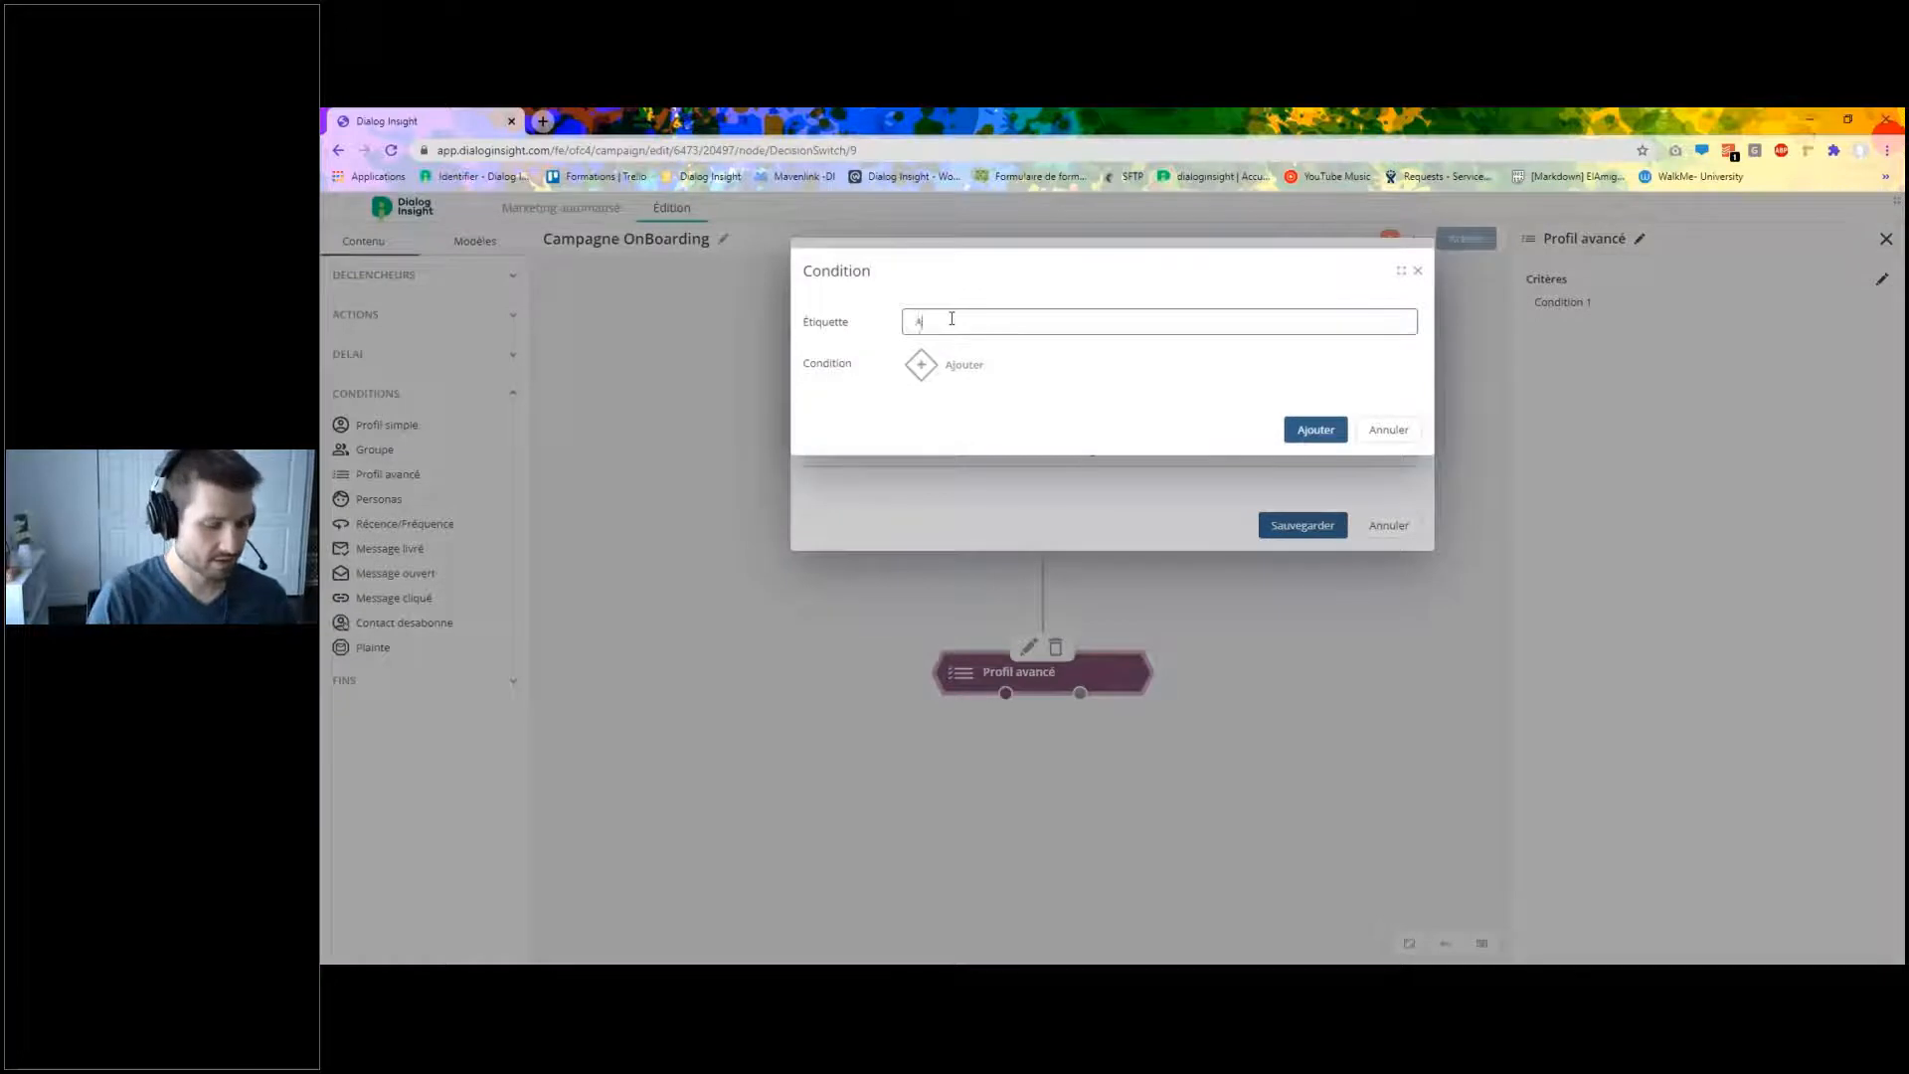
pyautogui.write('rts')
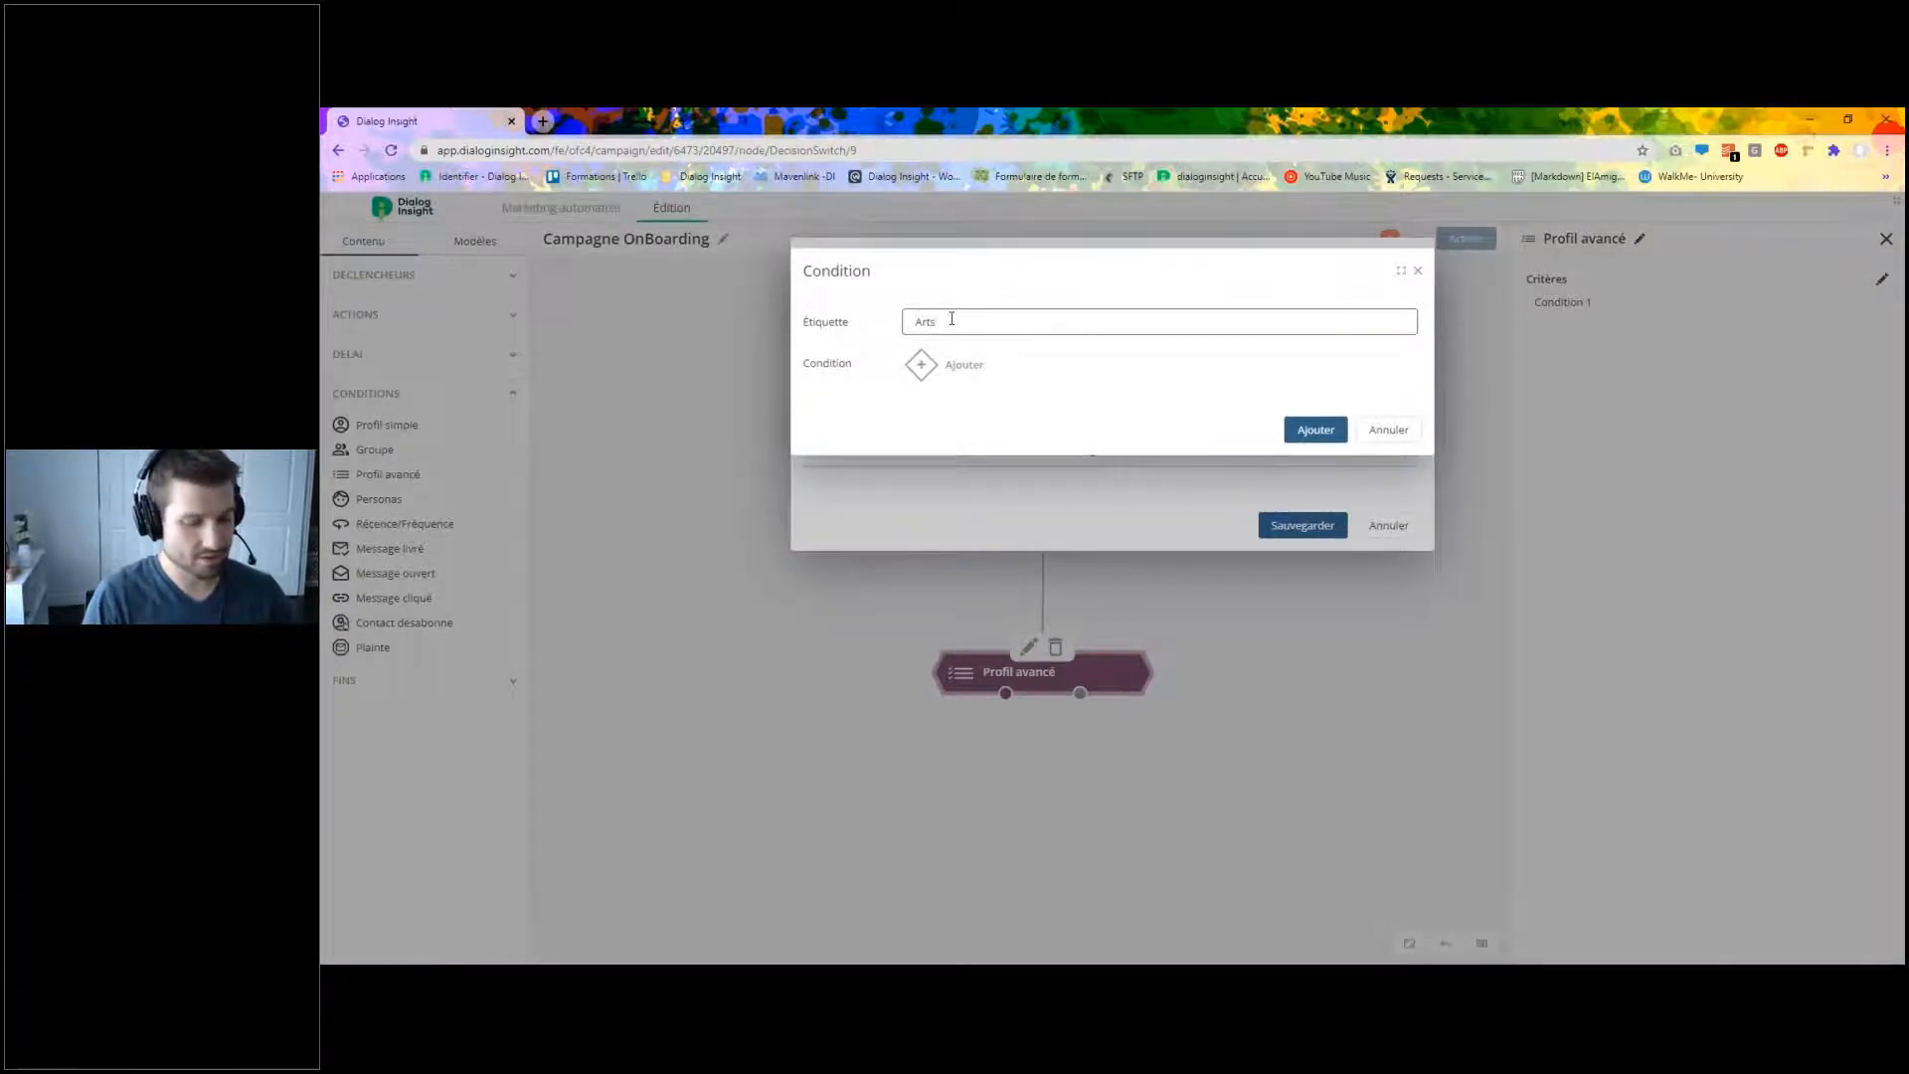
pyautogui.write('&Cultures')
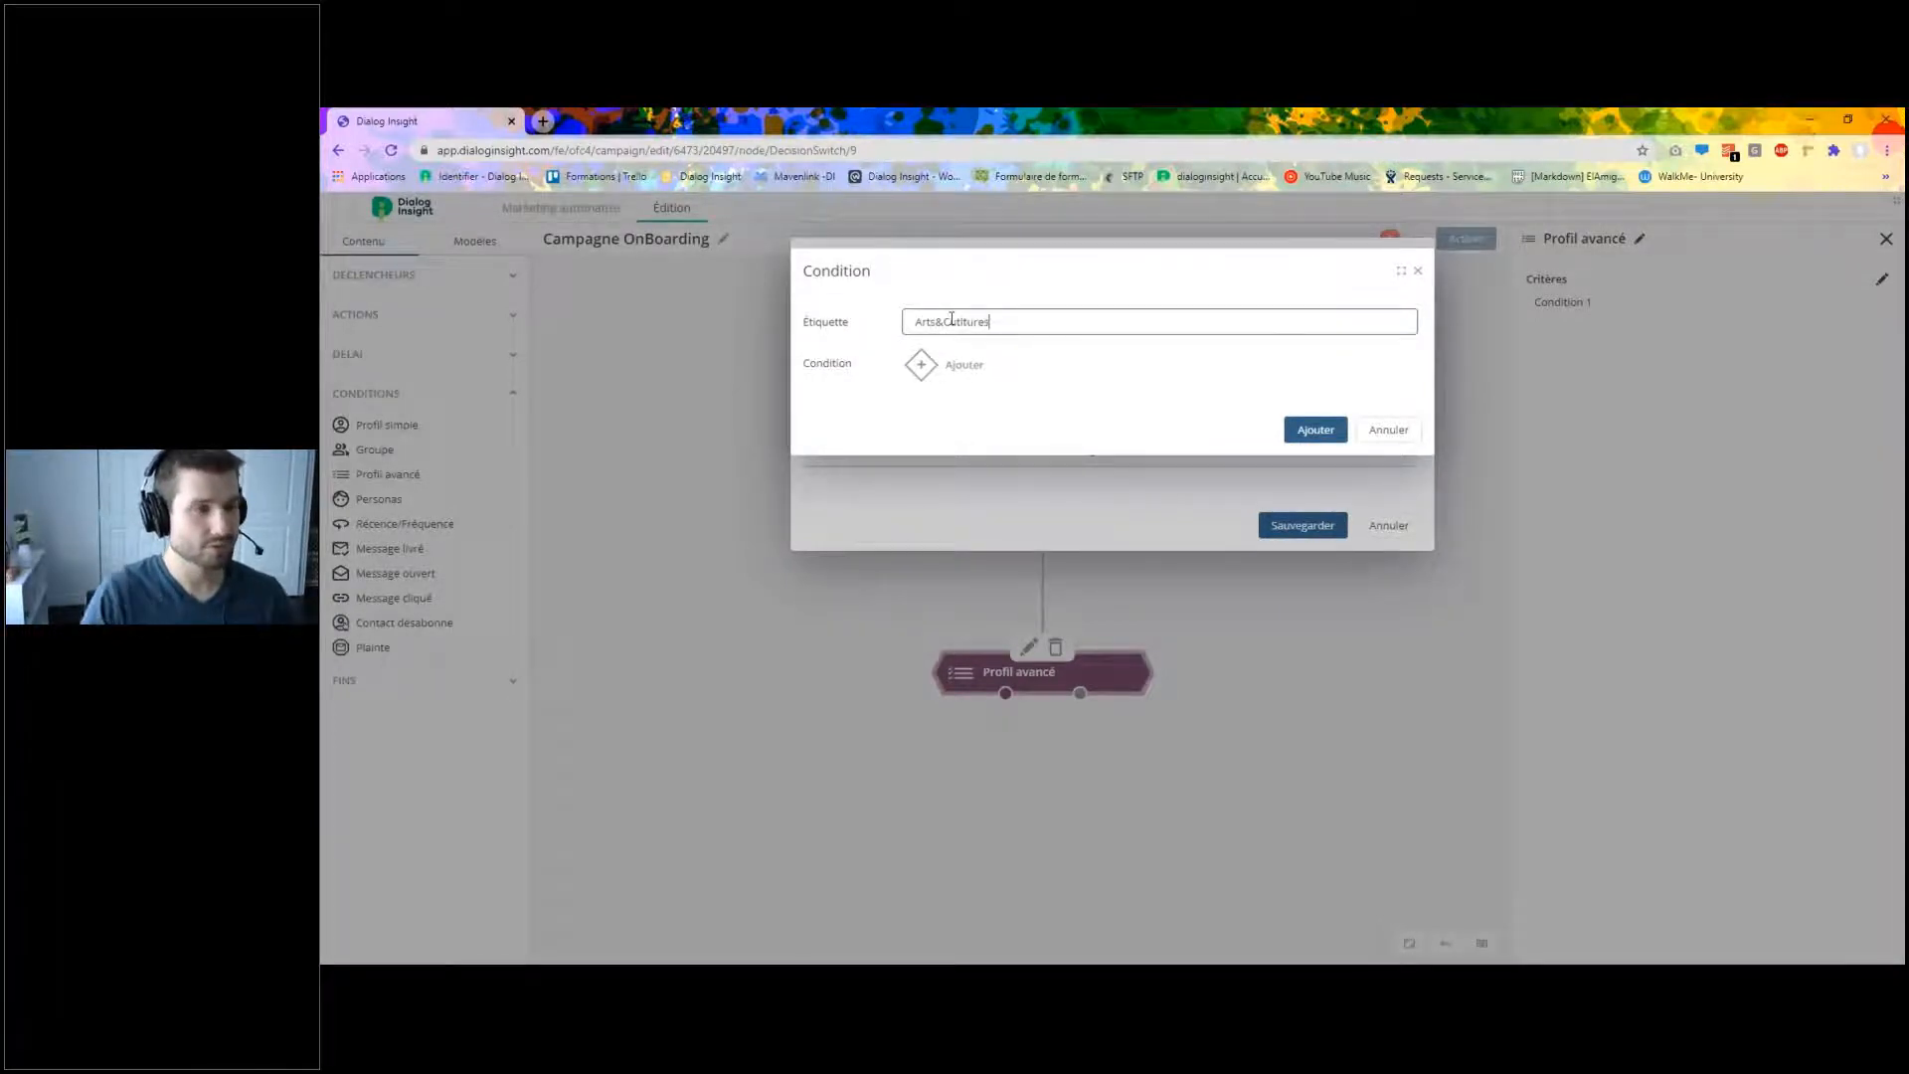
pyautogui.click(921, 364)
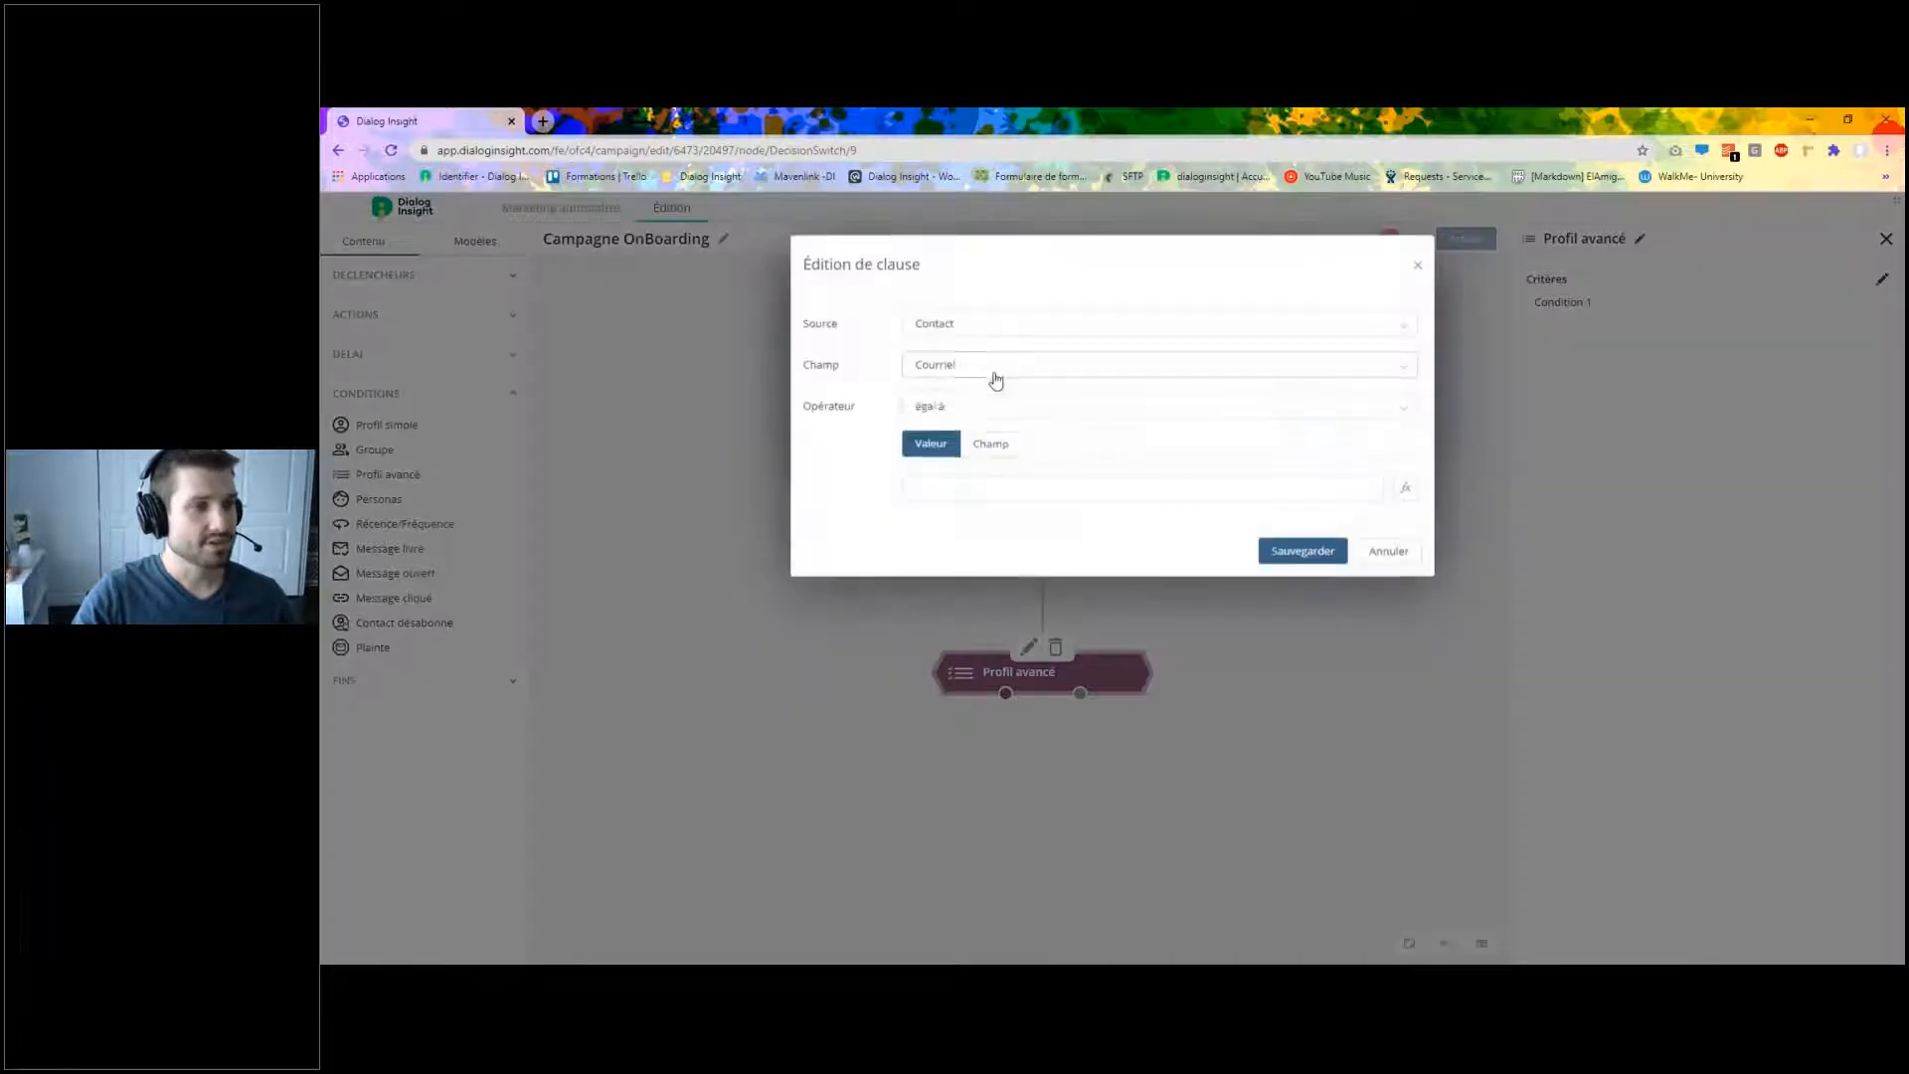
pyautogui.click(993, 368)
pyautogui.scroll(-8, 1019, 535)
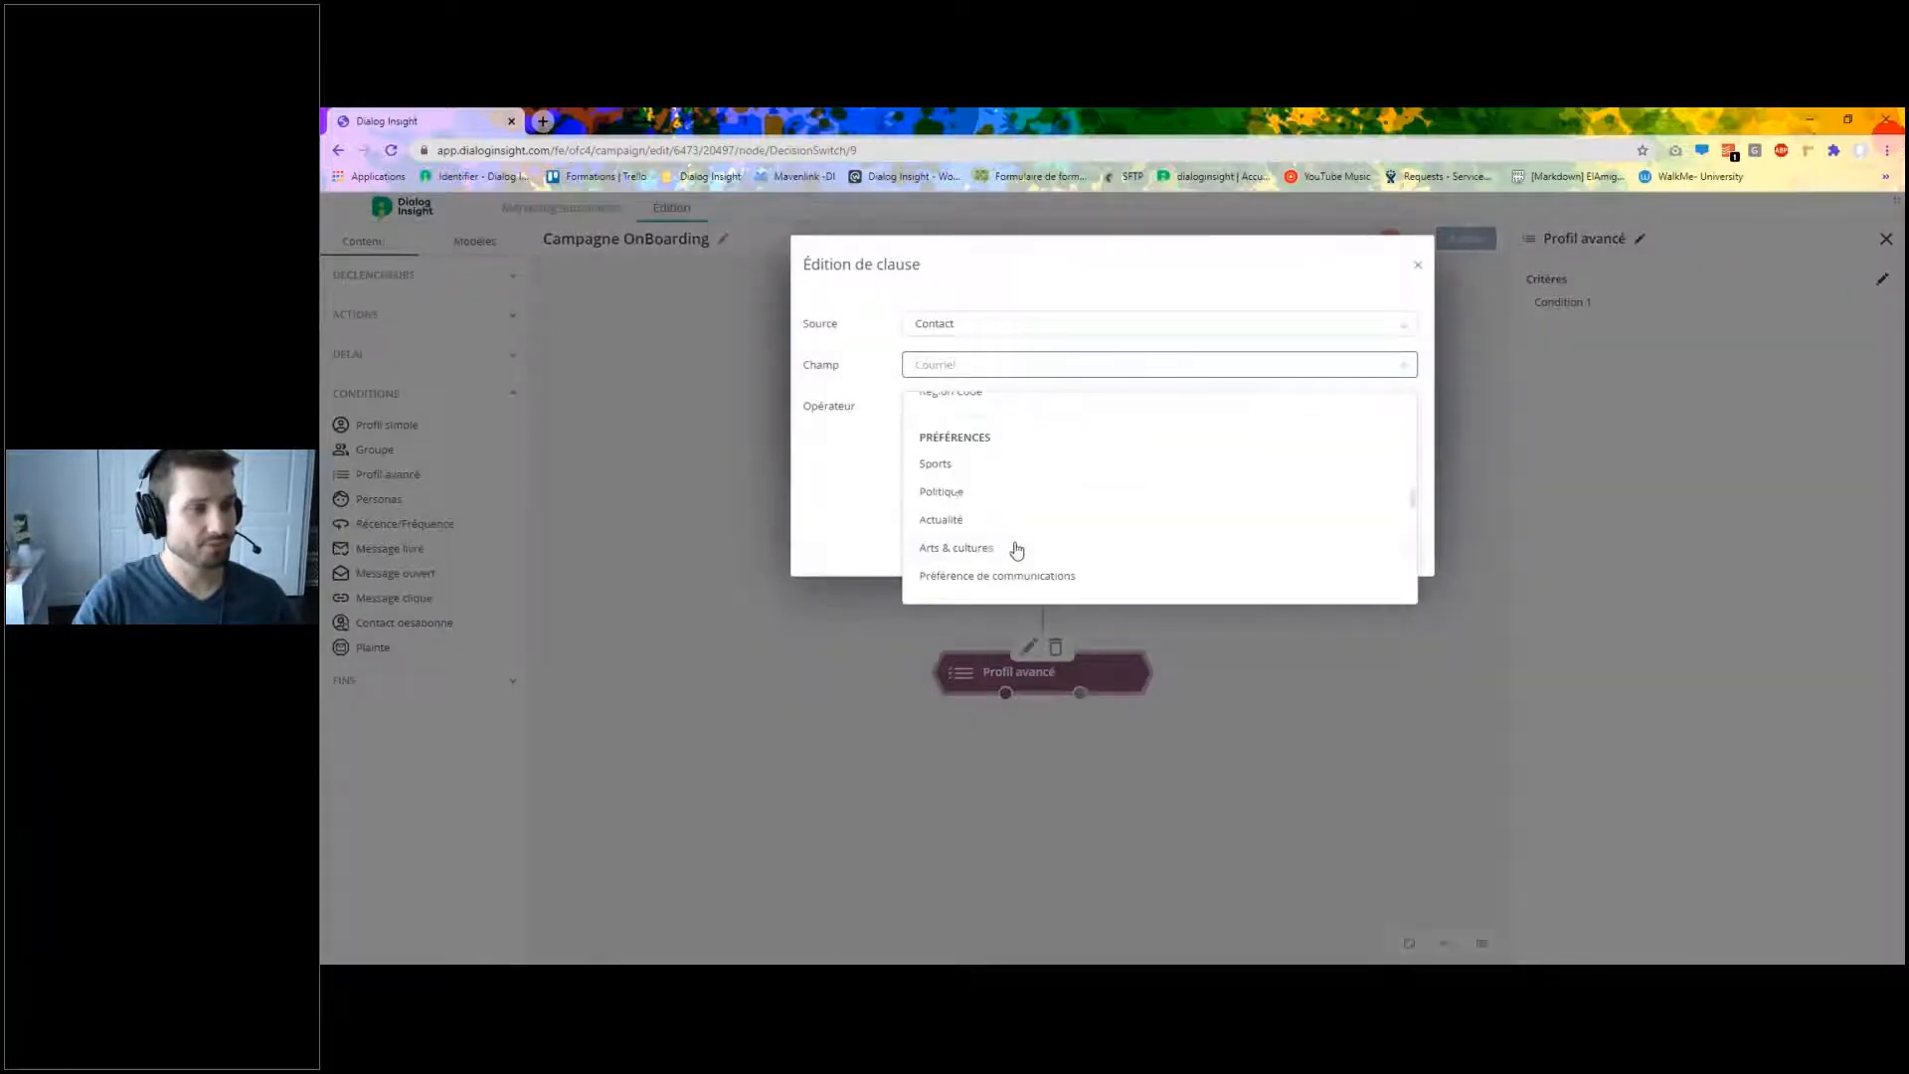
pyautogui.click(1014, 549)
pyautogui.click(1088, 492)
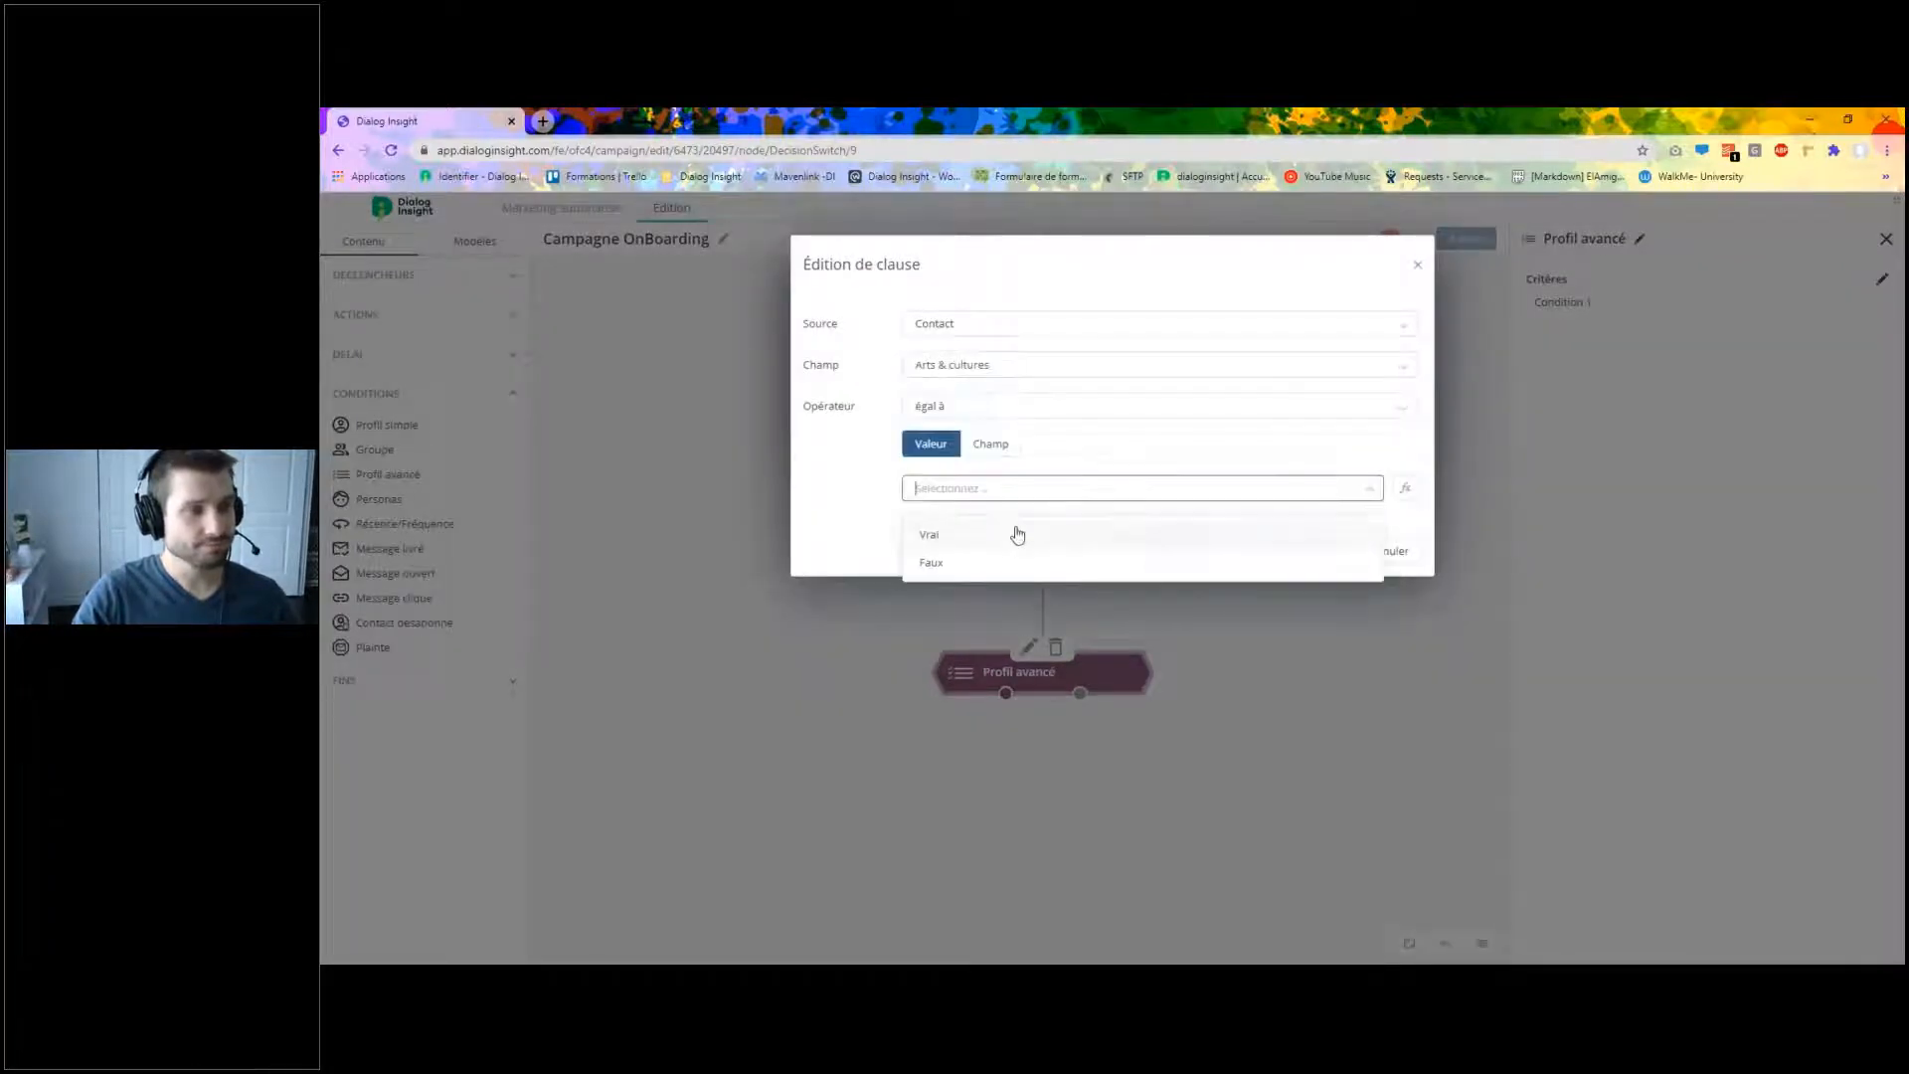
pyautogui.click(1009, 529)
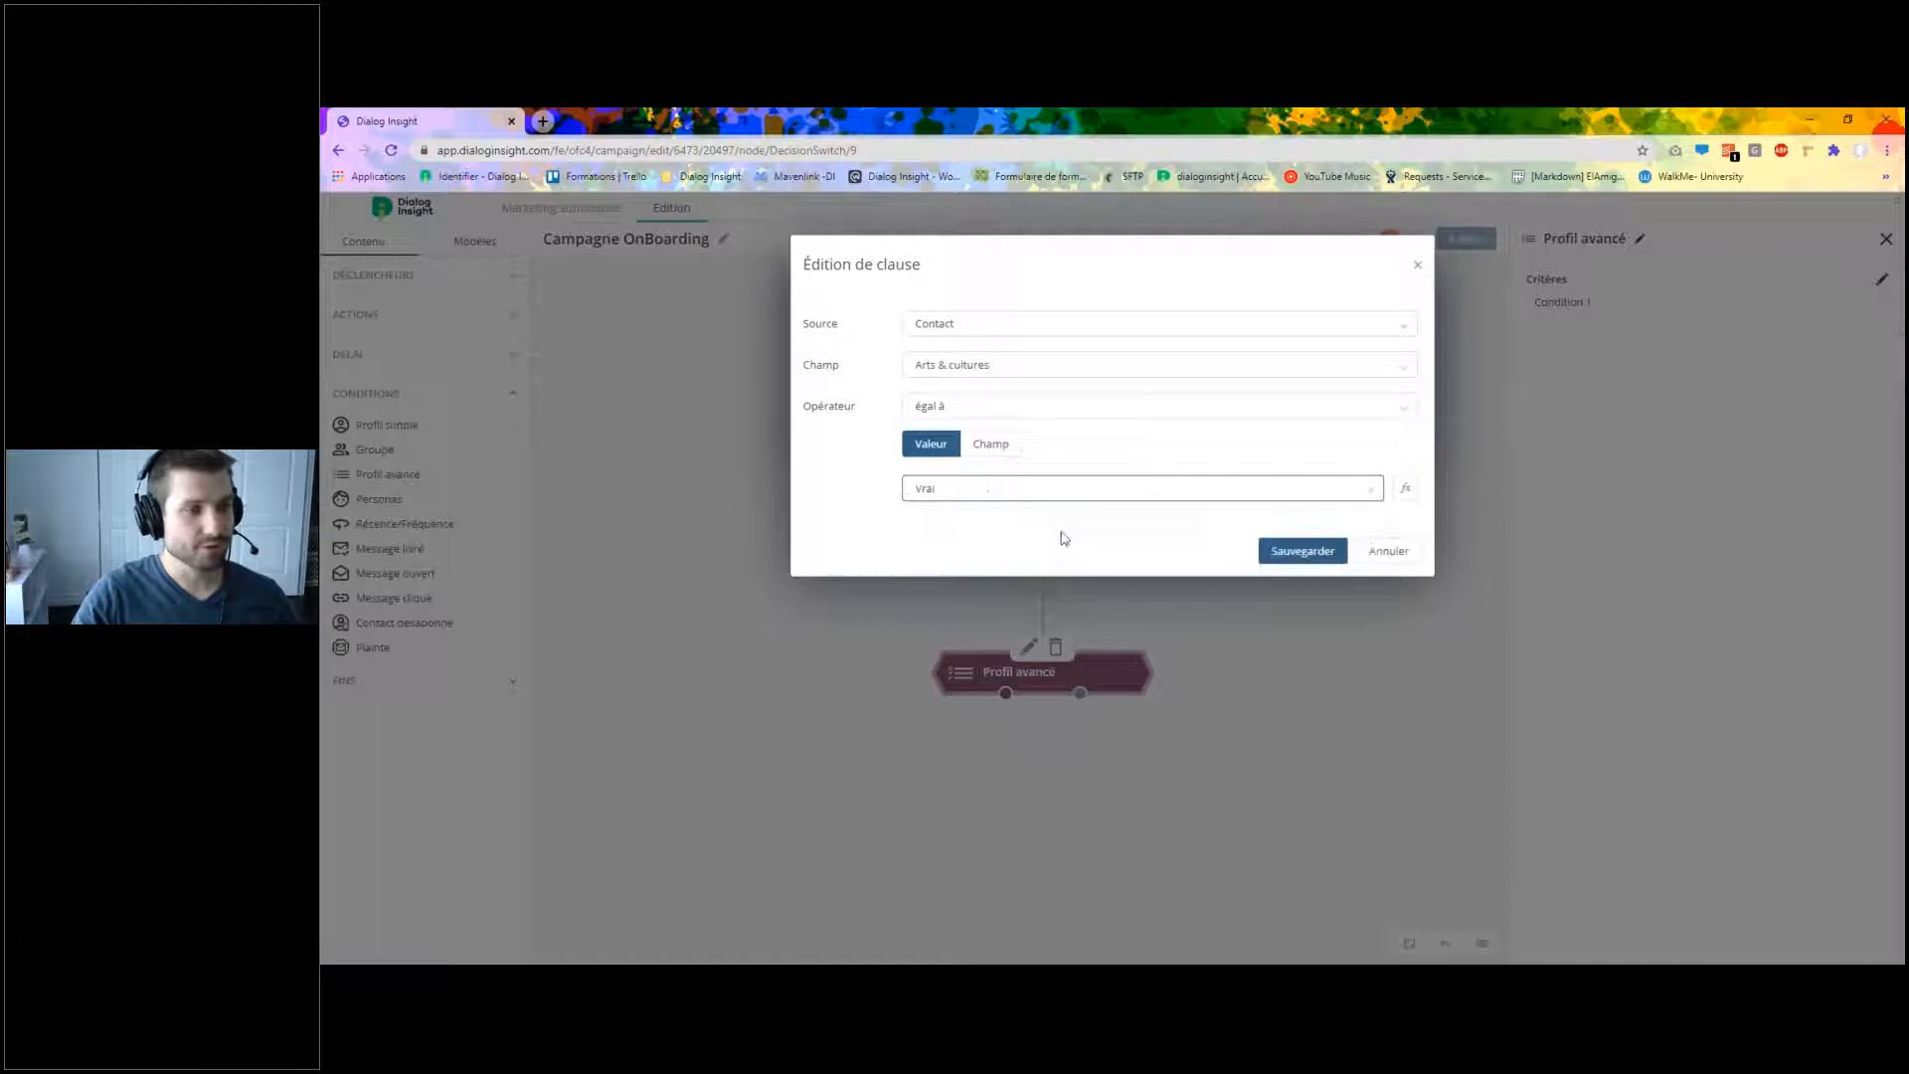
pyautogui.click(1288, 554)
pyautogui.click(1307, 463)
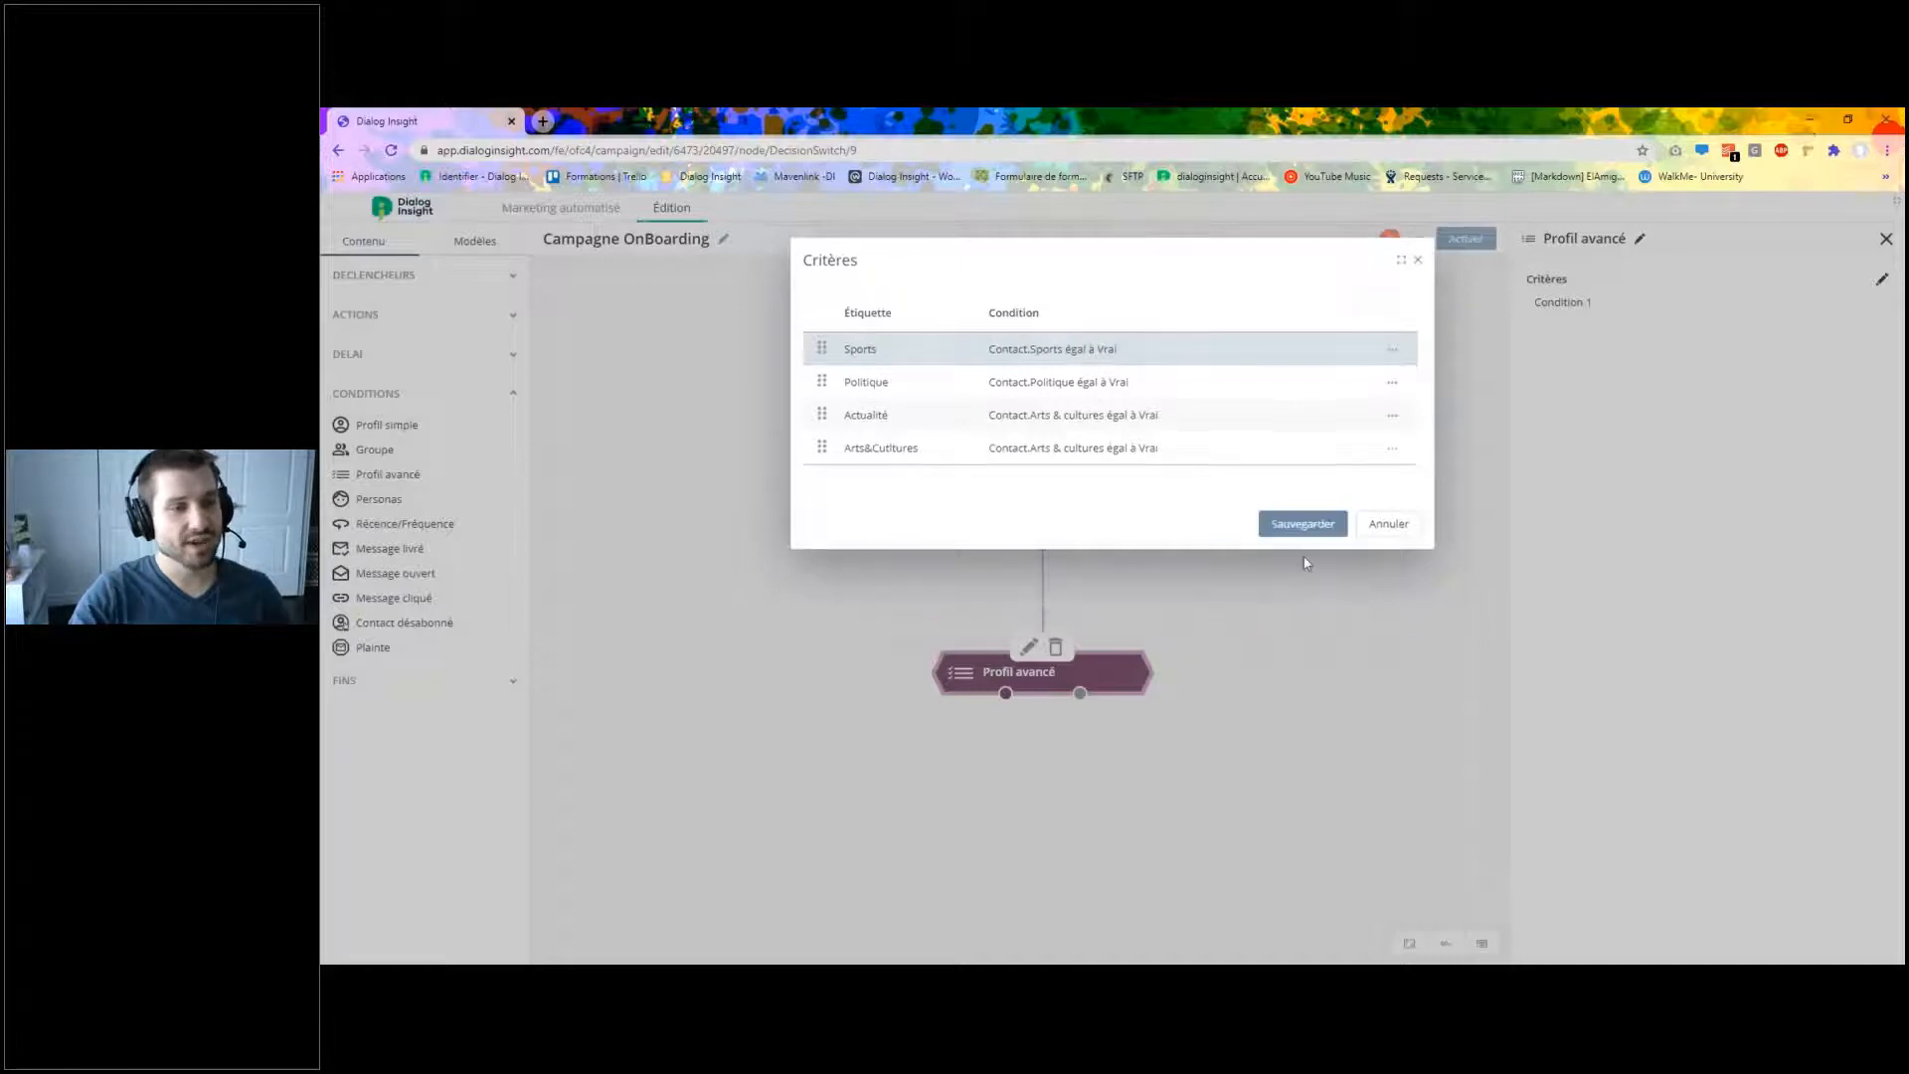
pyautogui.click(1304, 555)
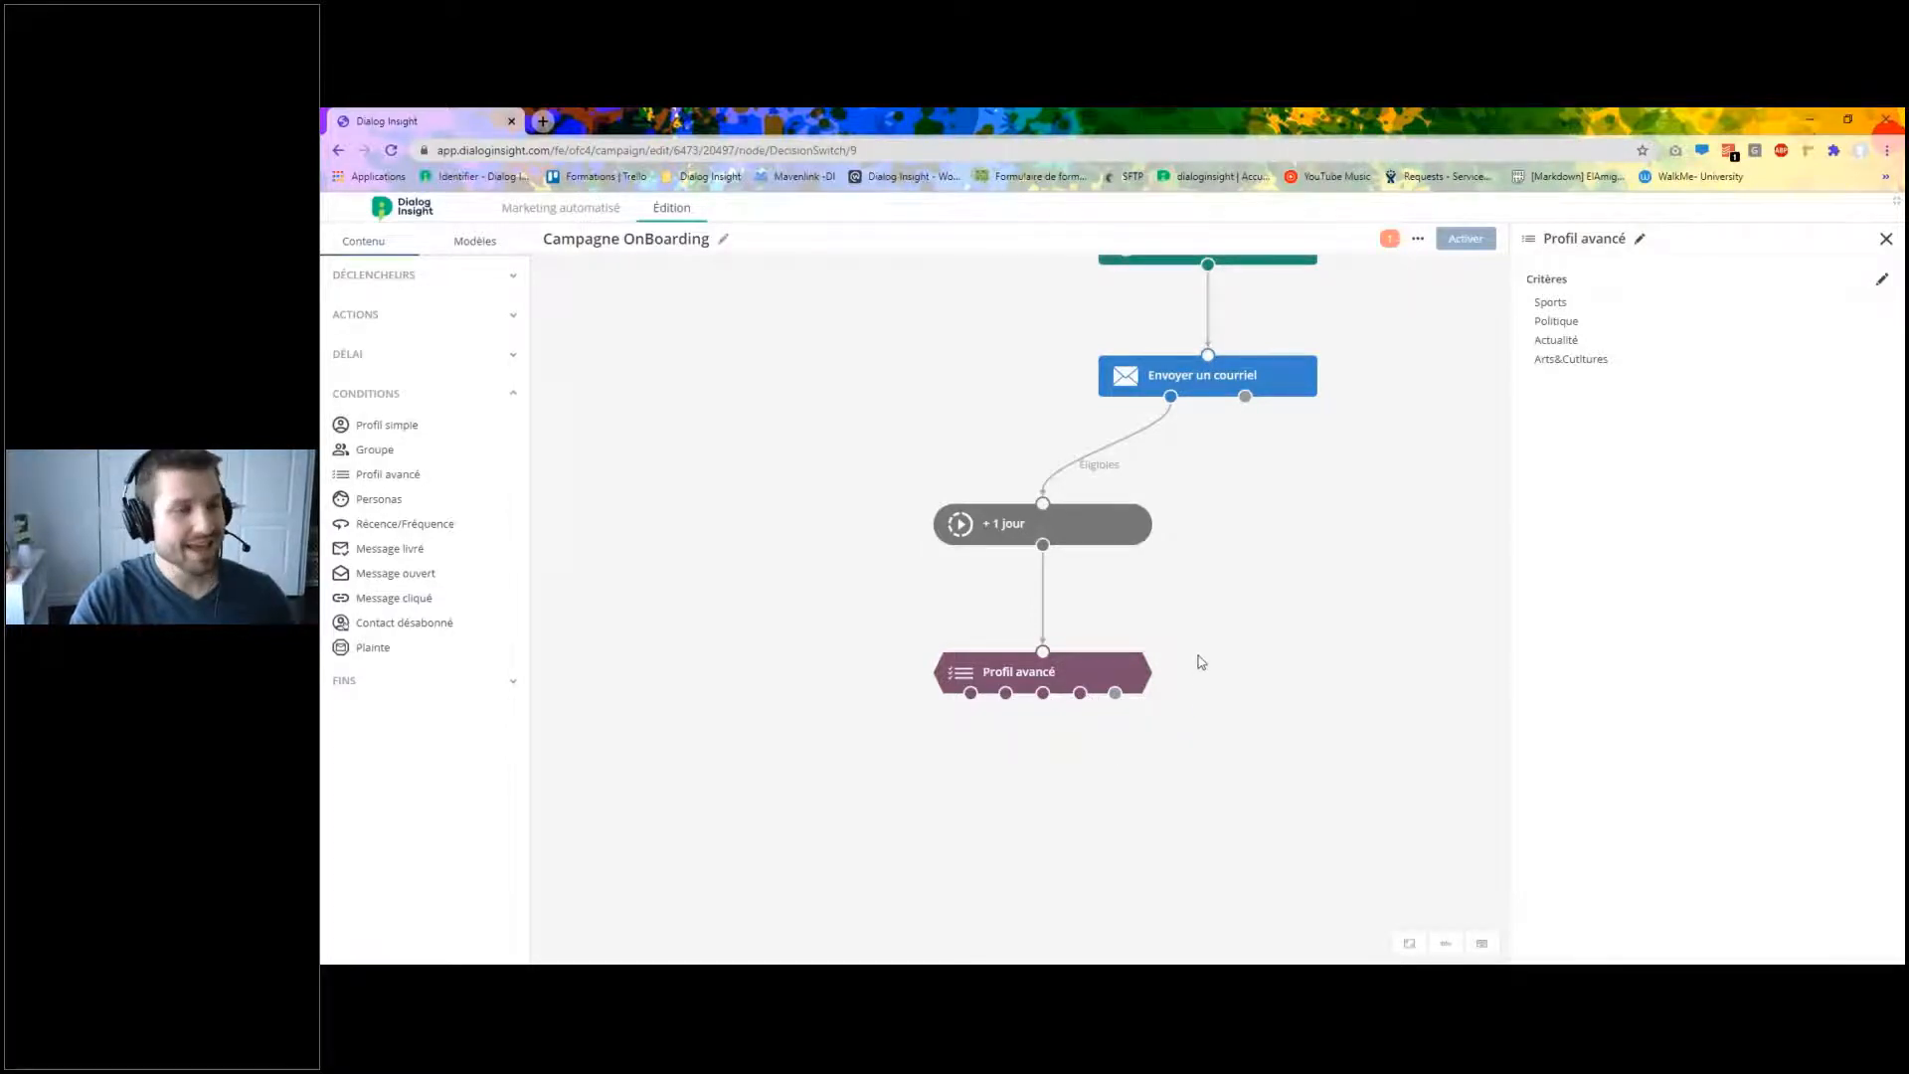
pyautogui.moveTo(1201, 662); pyautogui.dragTo(1242, 594)
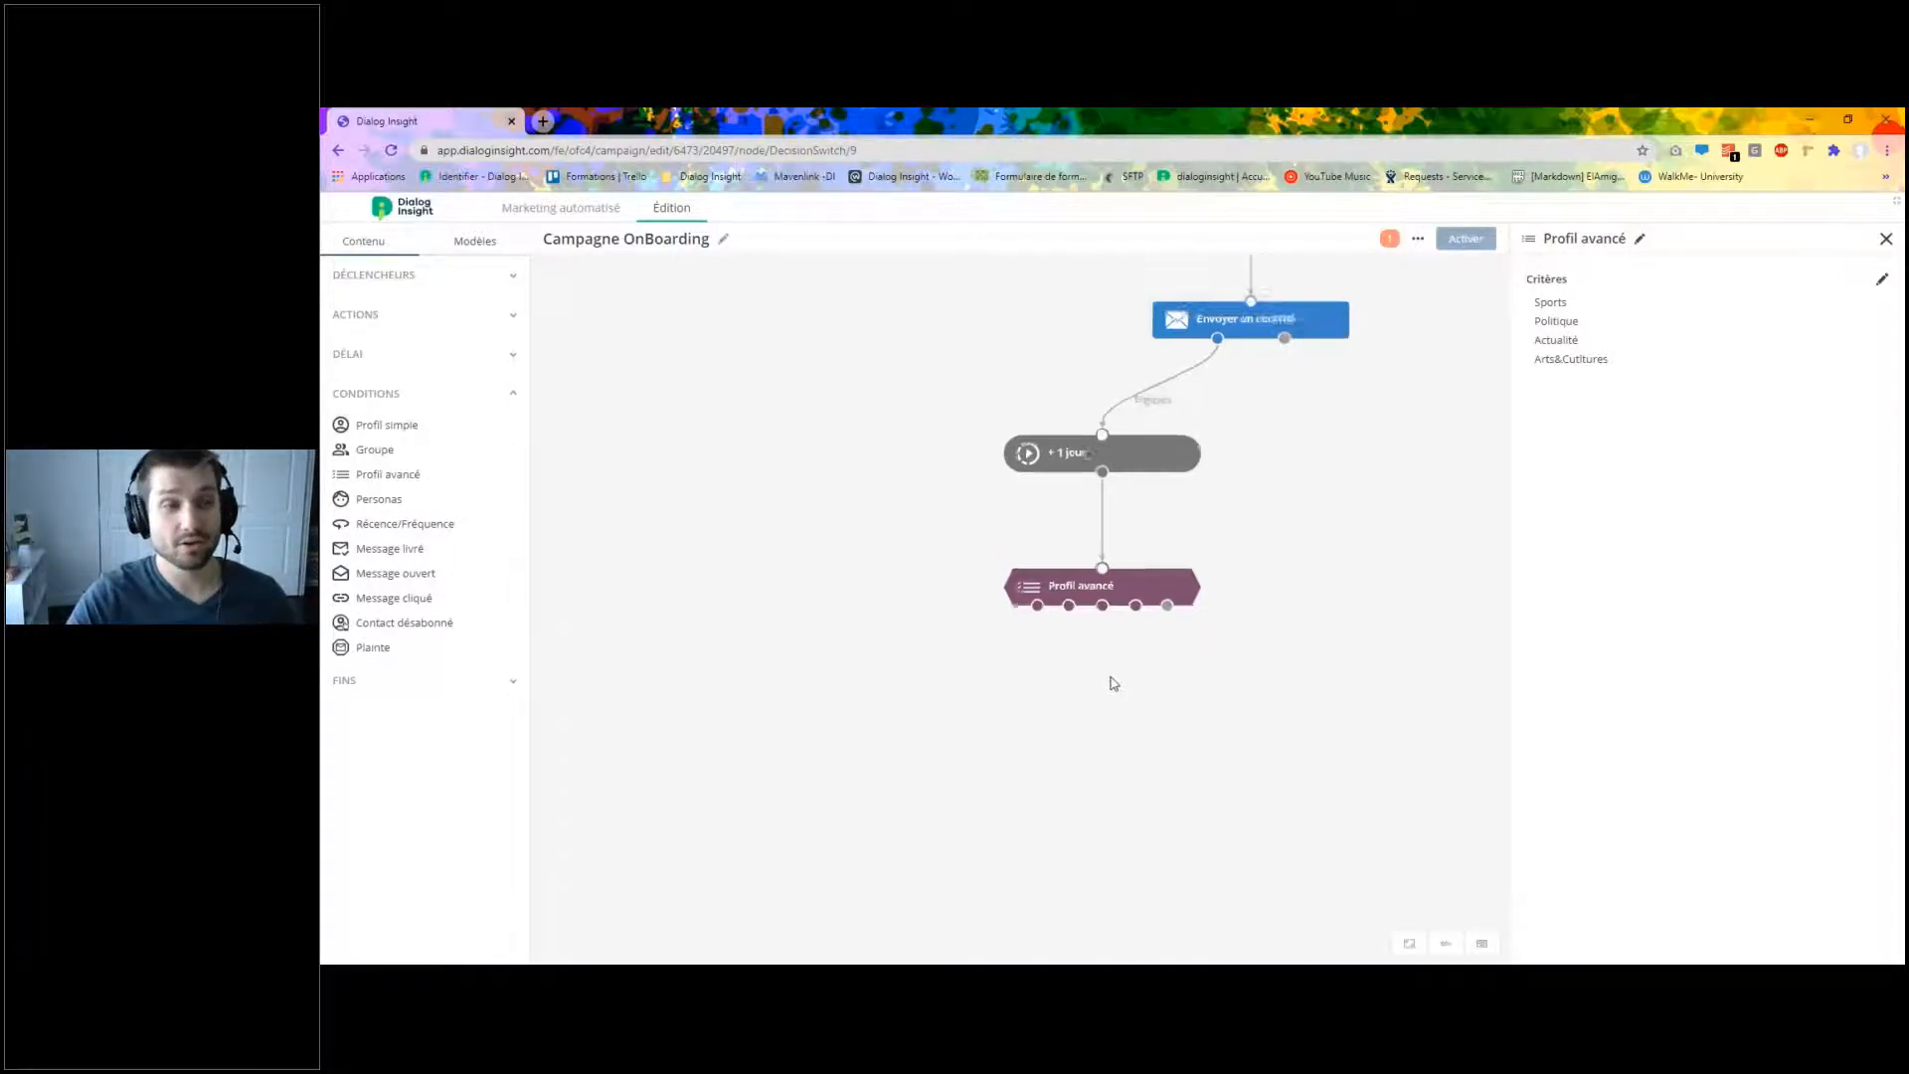
pyautogui.scroll(-2, 1113, 682)
pyautogui.moveTo(1041, 698); pyautogui.dragTo(1023, 649)
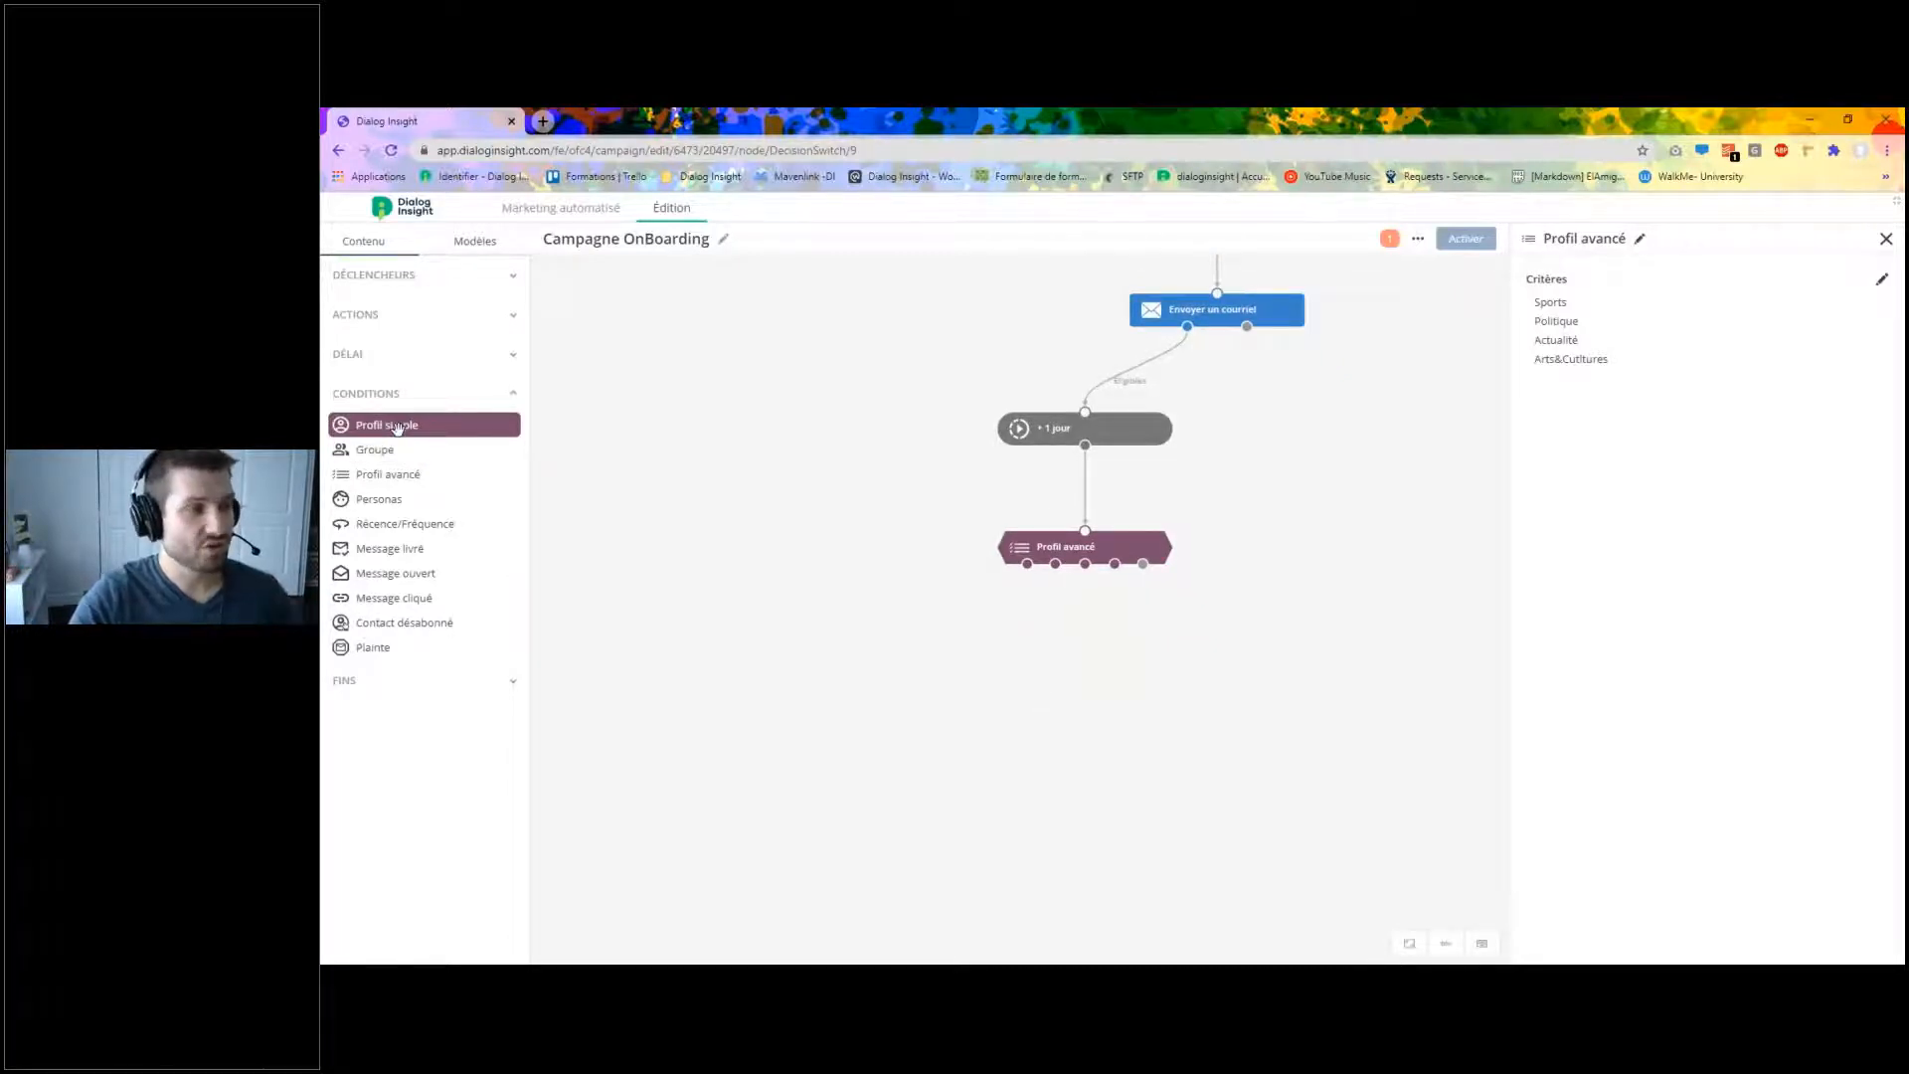
# Place four Profil simple conditions in a row below the Profil avancé node.
pyautogui.moveTo(397, 428); pyautogui.dragTo(660, 703)
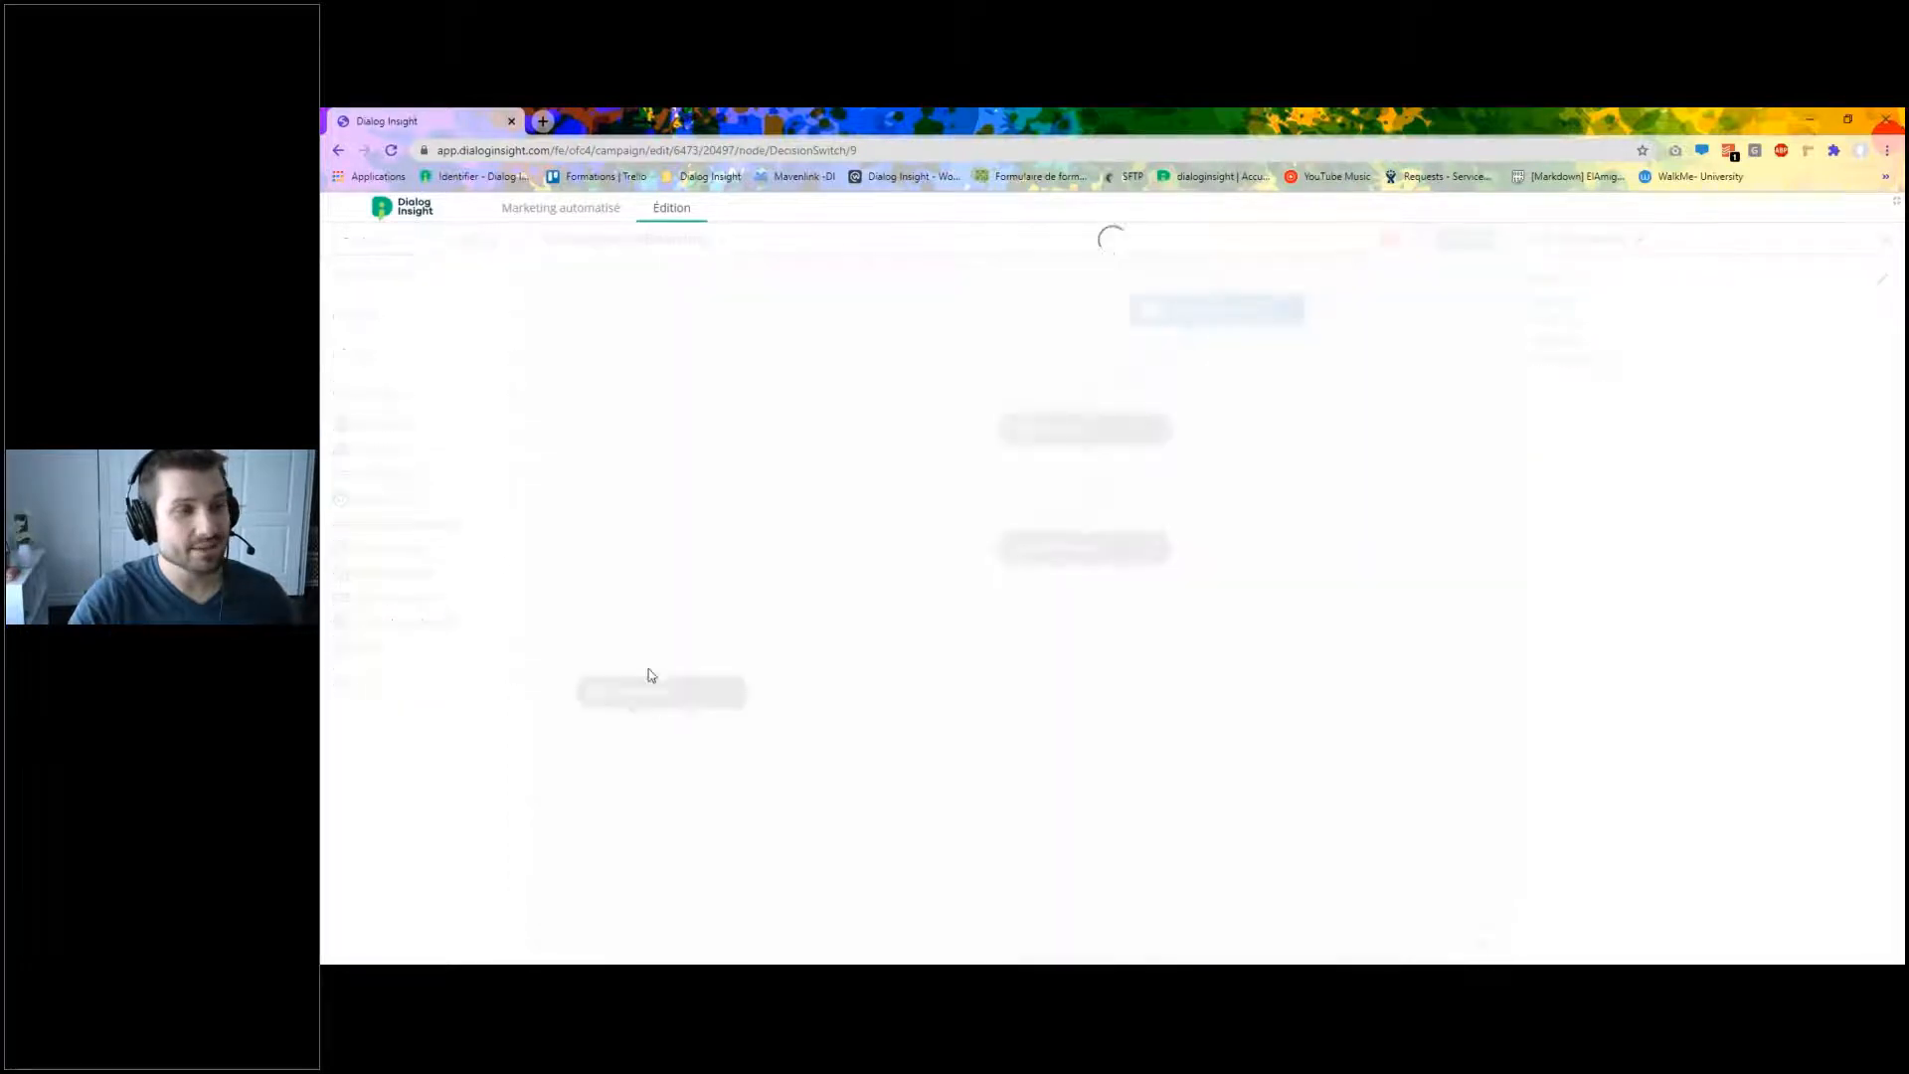
pyautogui.moveTo(398, 424); pyautogui.dragTo(915, 710)
pyautogui.moveTo(398, 425); pyautogui.dragTo(1140, 717)
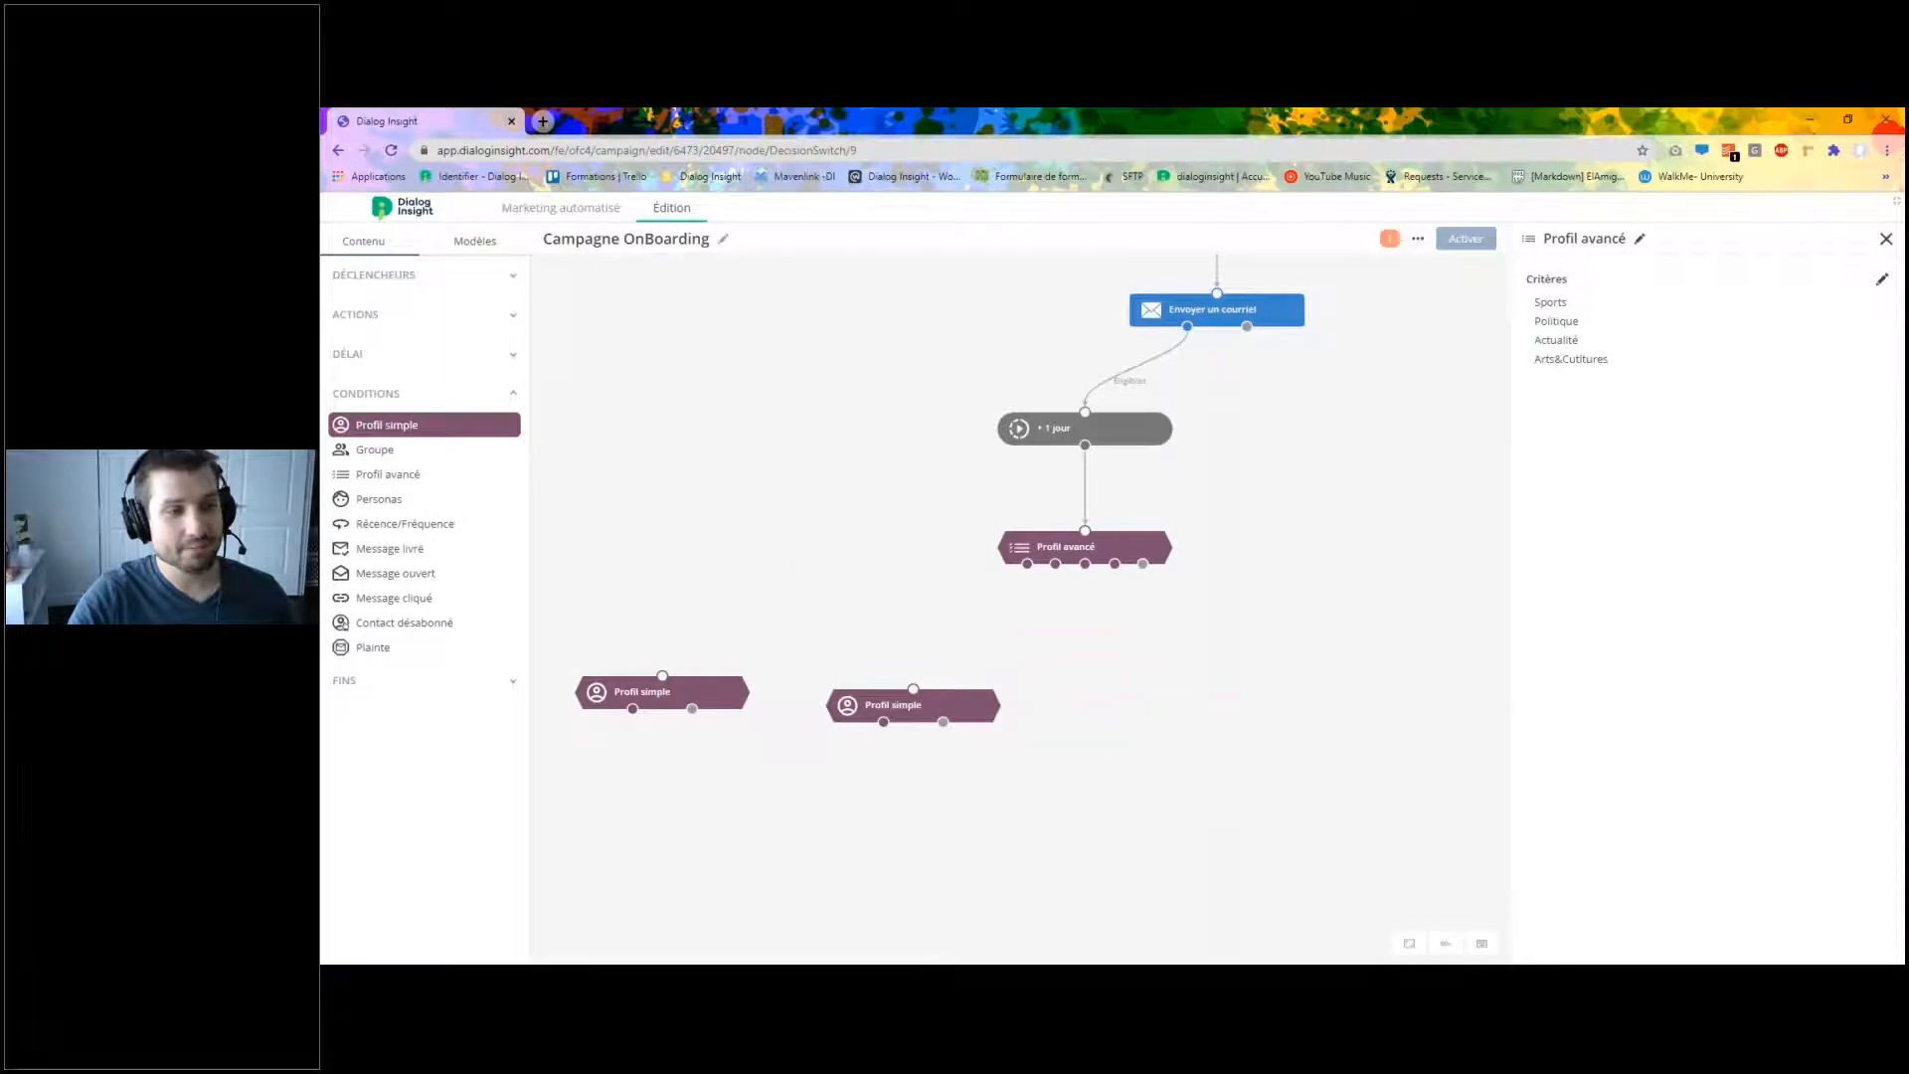
pyautogui.moveTo(390, 425); pyautogui.dragTo(1400, 725)
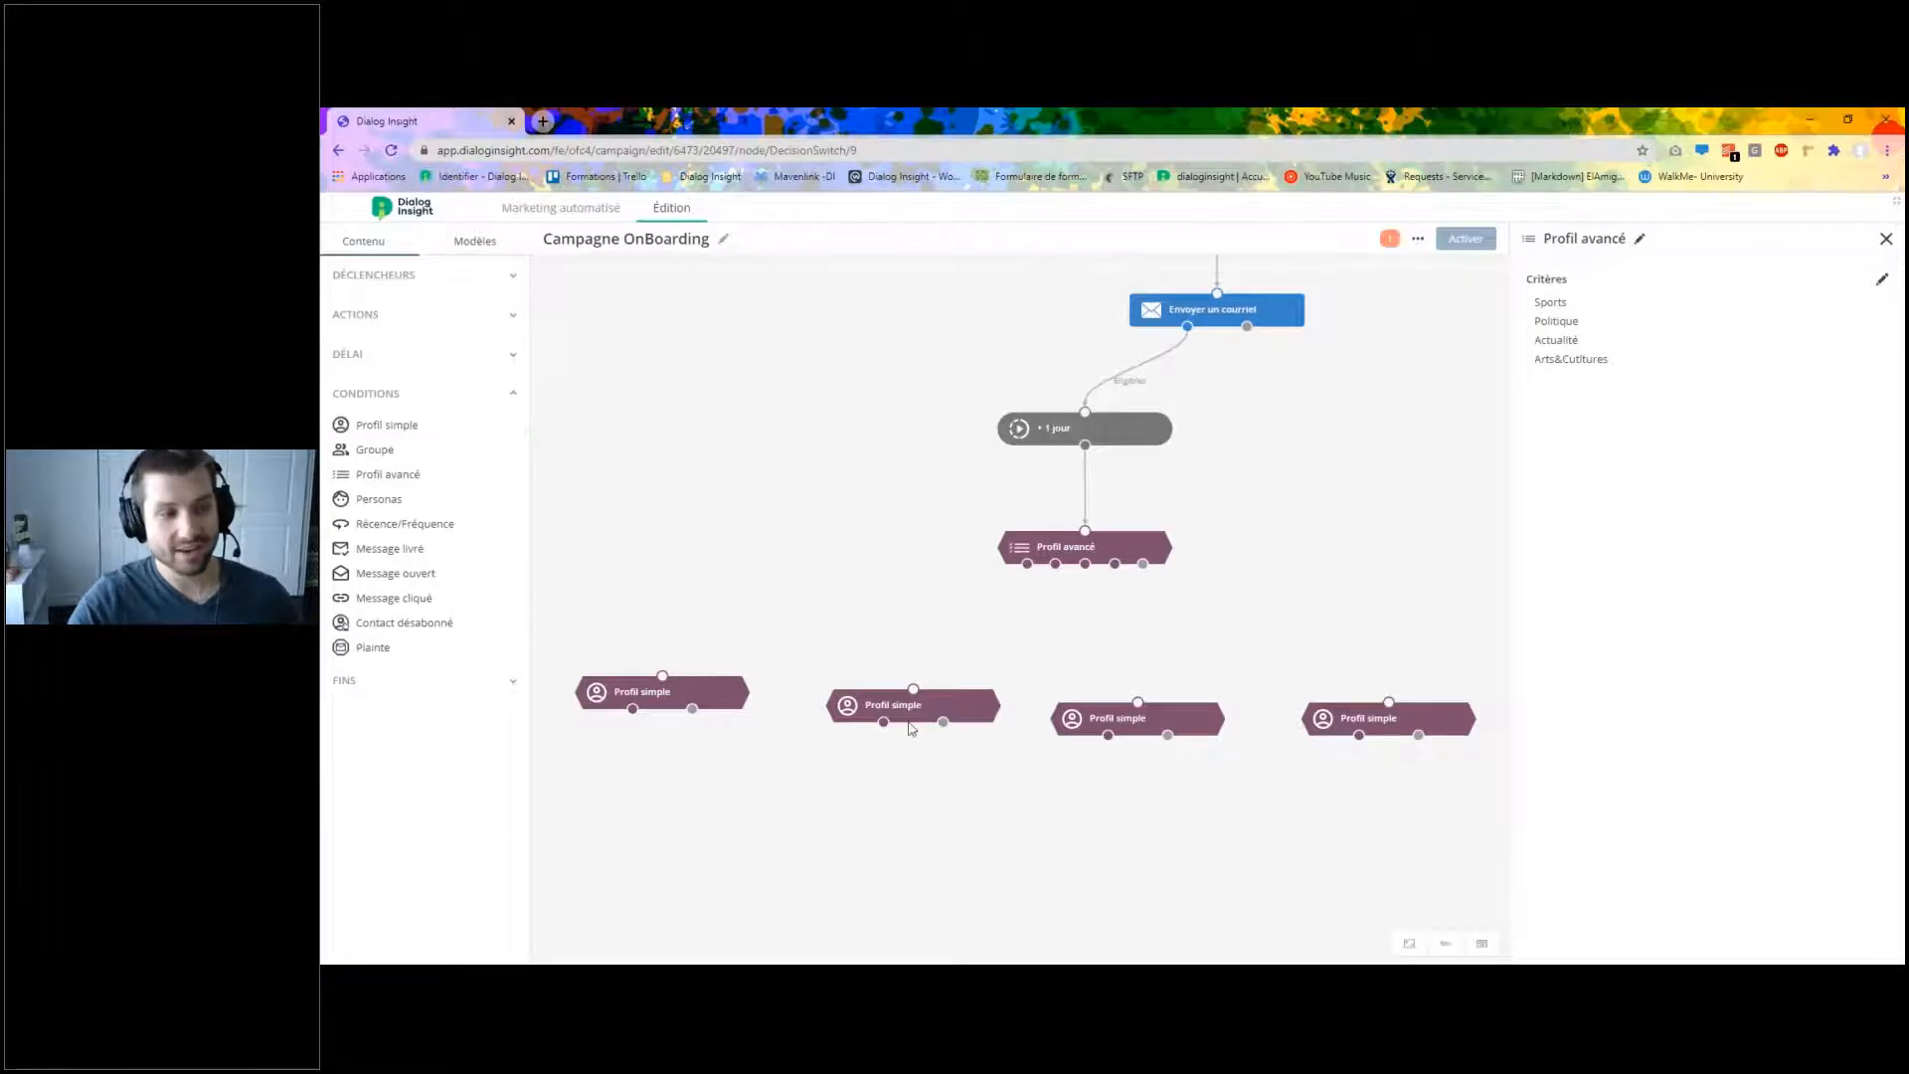
pyautogui.moveTo(912, 711); pyautogui.dragTo(914, 698)
pyautogui.moveTo(1106, 718); pyautogui.dragTo(1120, 691)
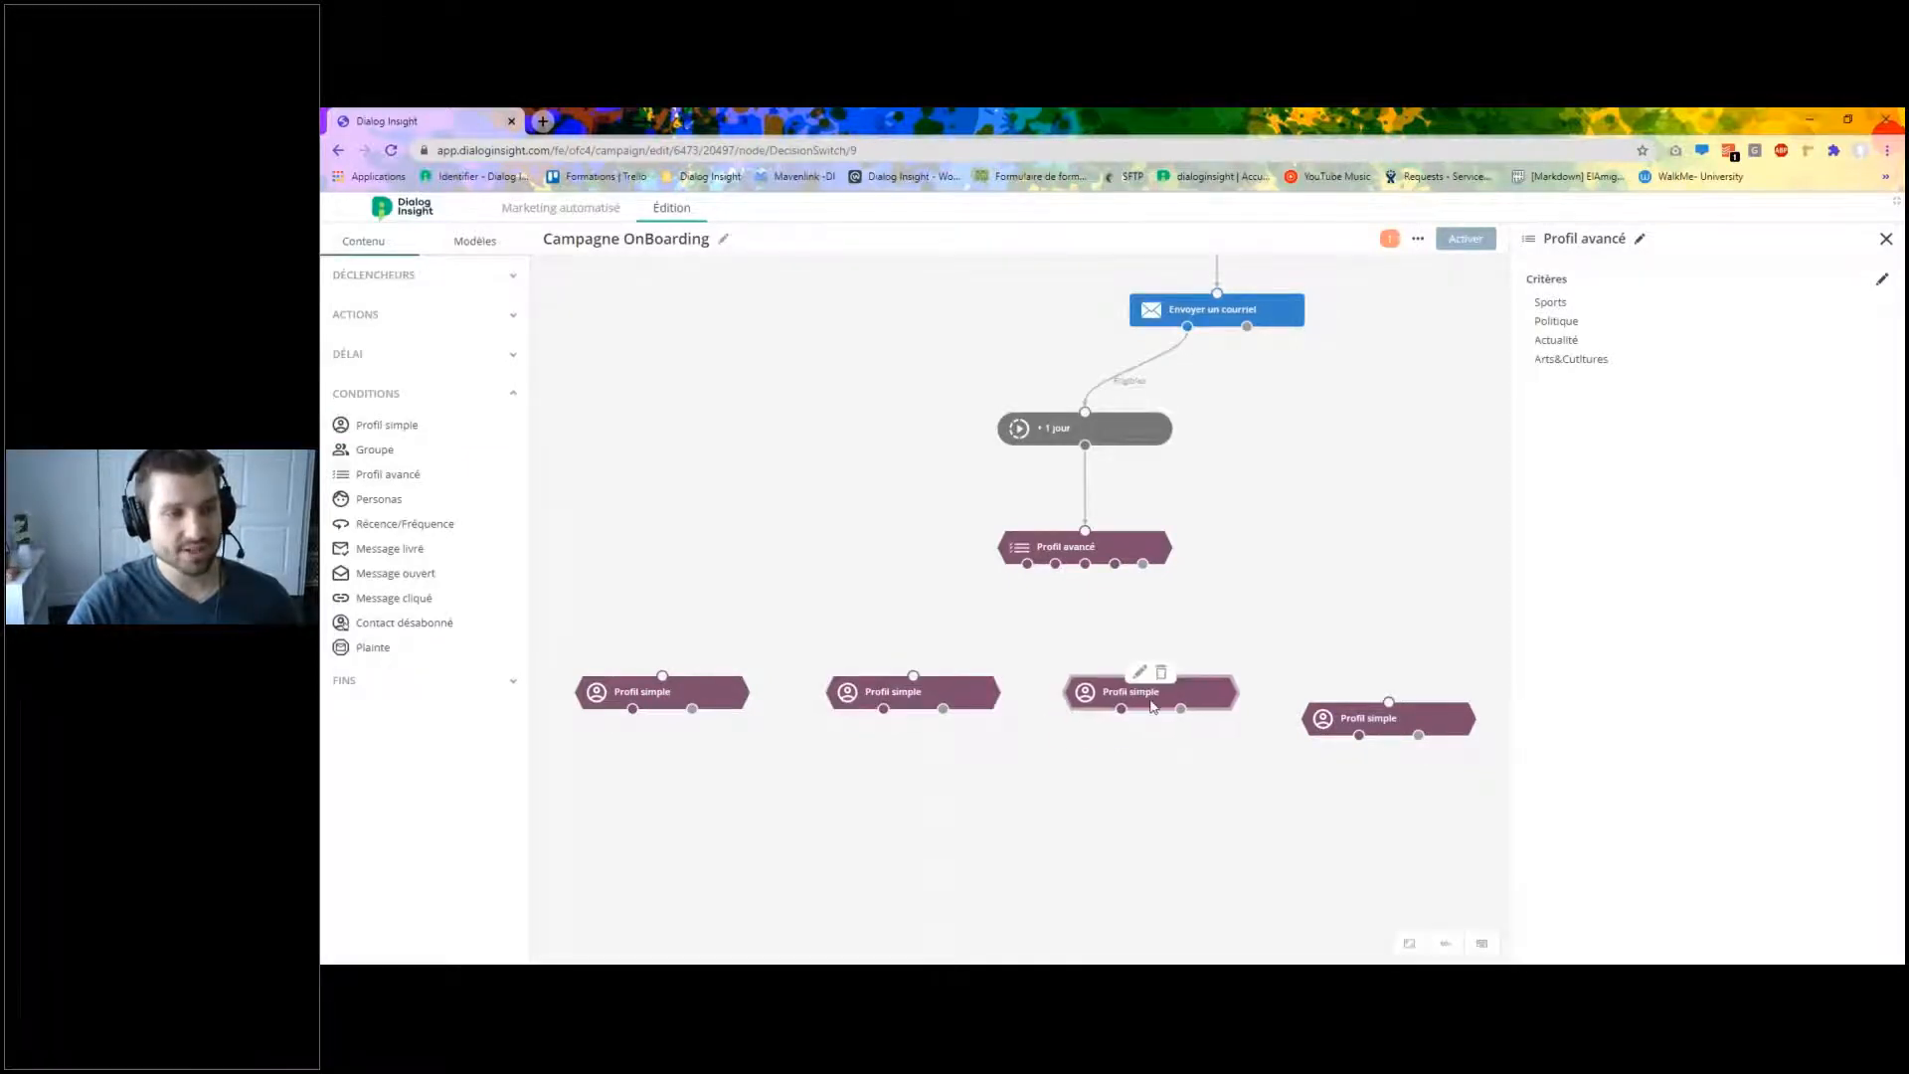
pyautogui.moveTo(1372, 718); pyautogui.dragTo(1385, 691)
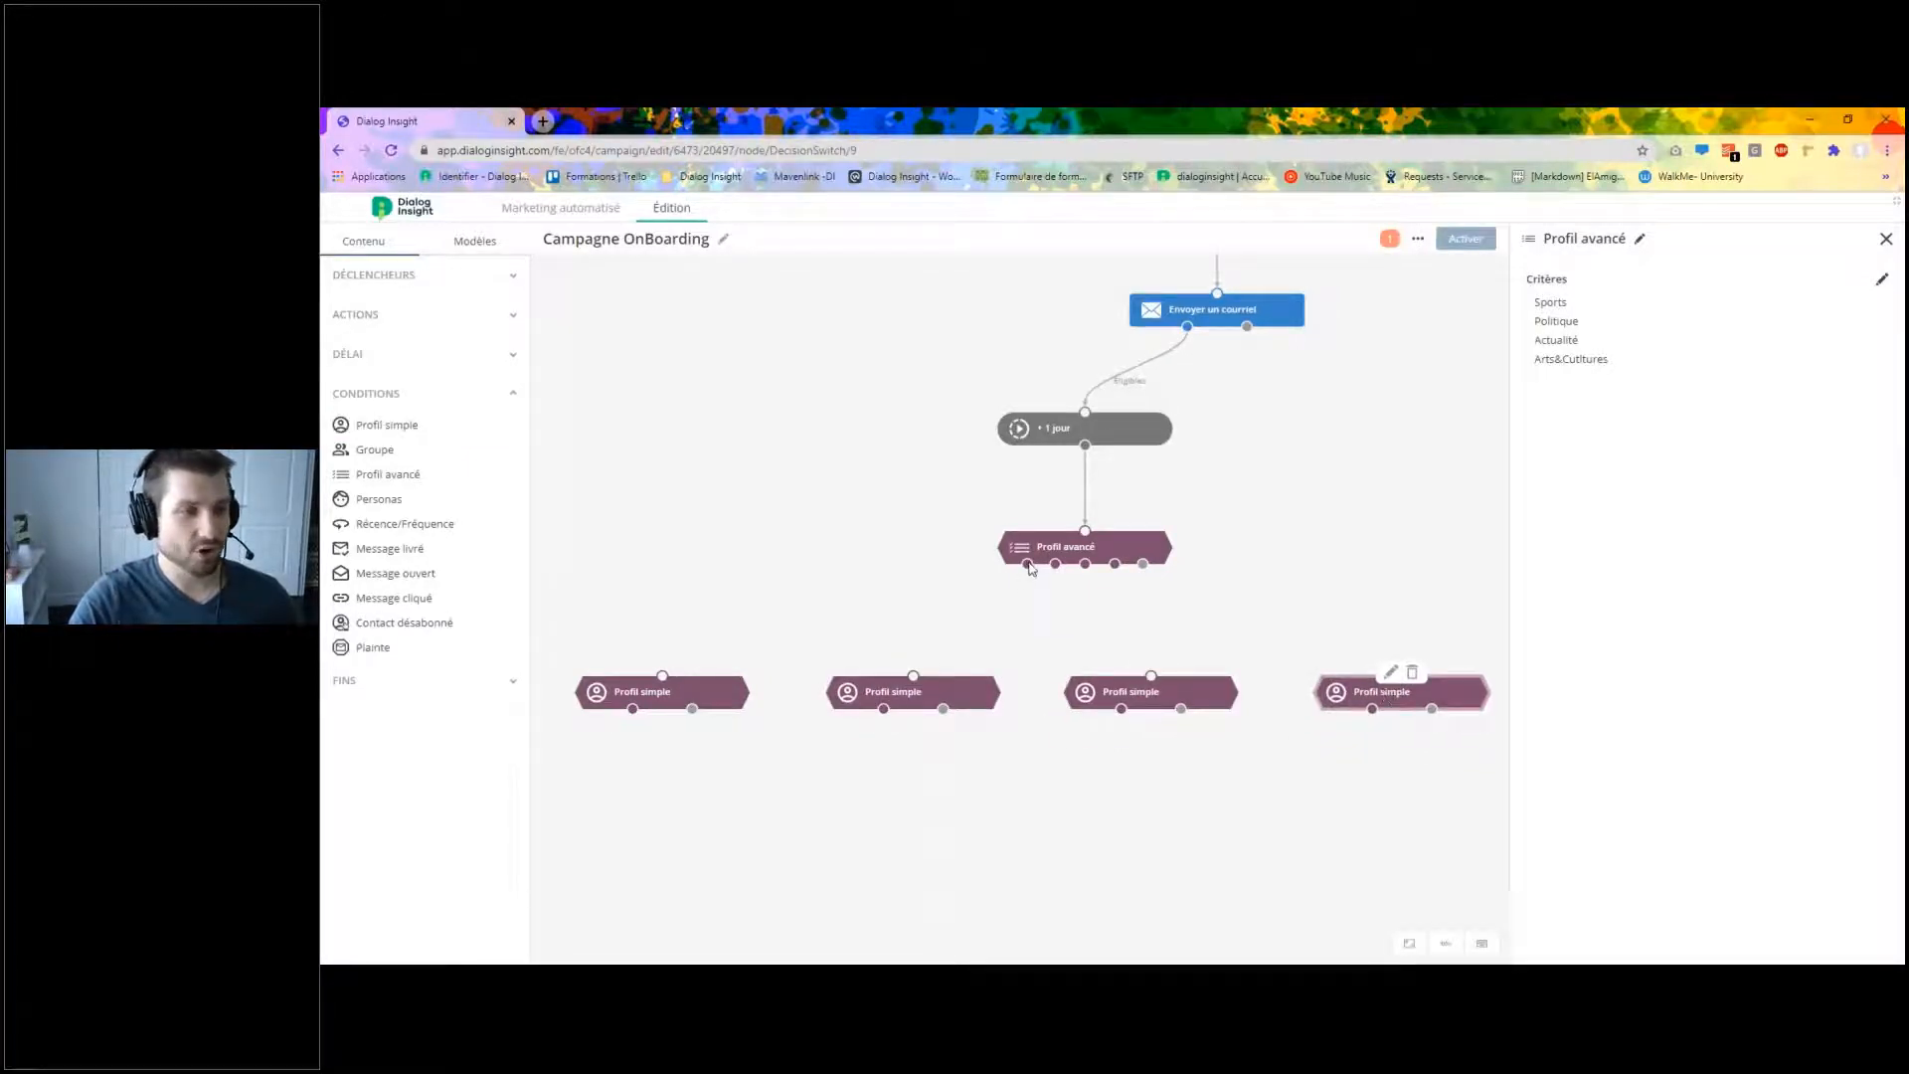
# Connect the Sports, Politique and Actualité branches to their Profil simple nodes.
pyautogui.moveTo(1027, 564); pyautogui.dragTo(662, 677)
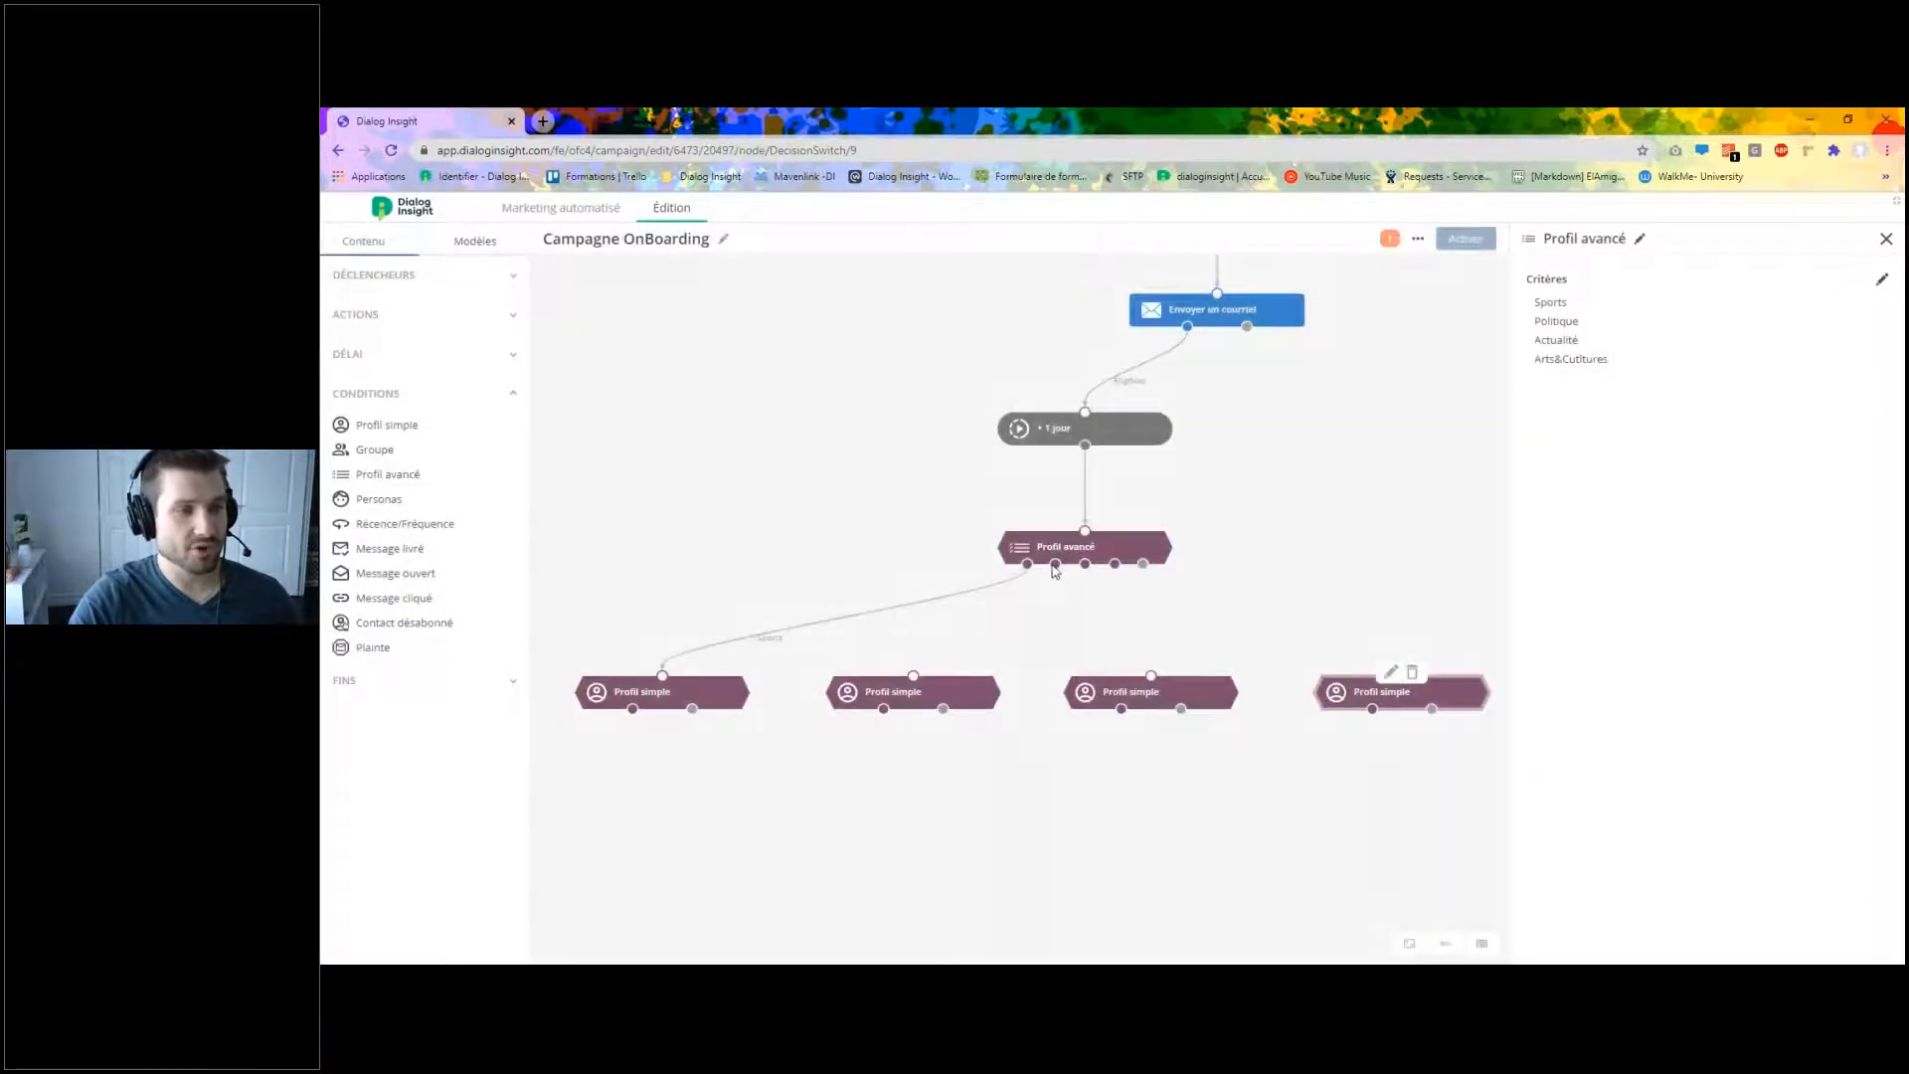
pyautogui.moveTo(1055, 564); pyautogui.dragTo(913, 676)
pyautogui.moveTo(1085, 564); pyautogui.dragTo(1358, 712)
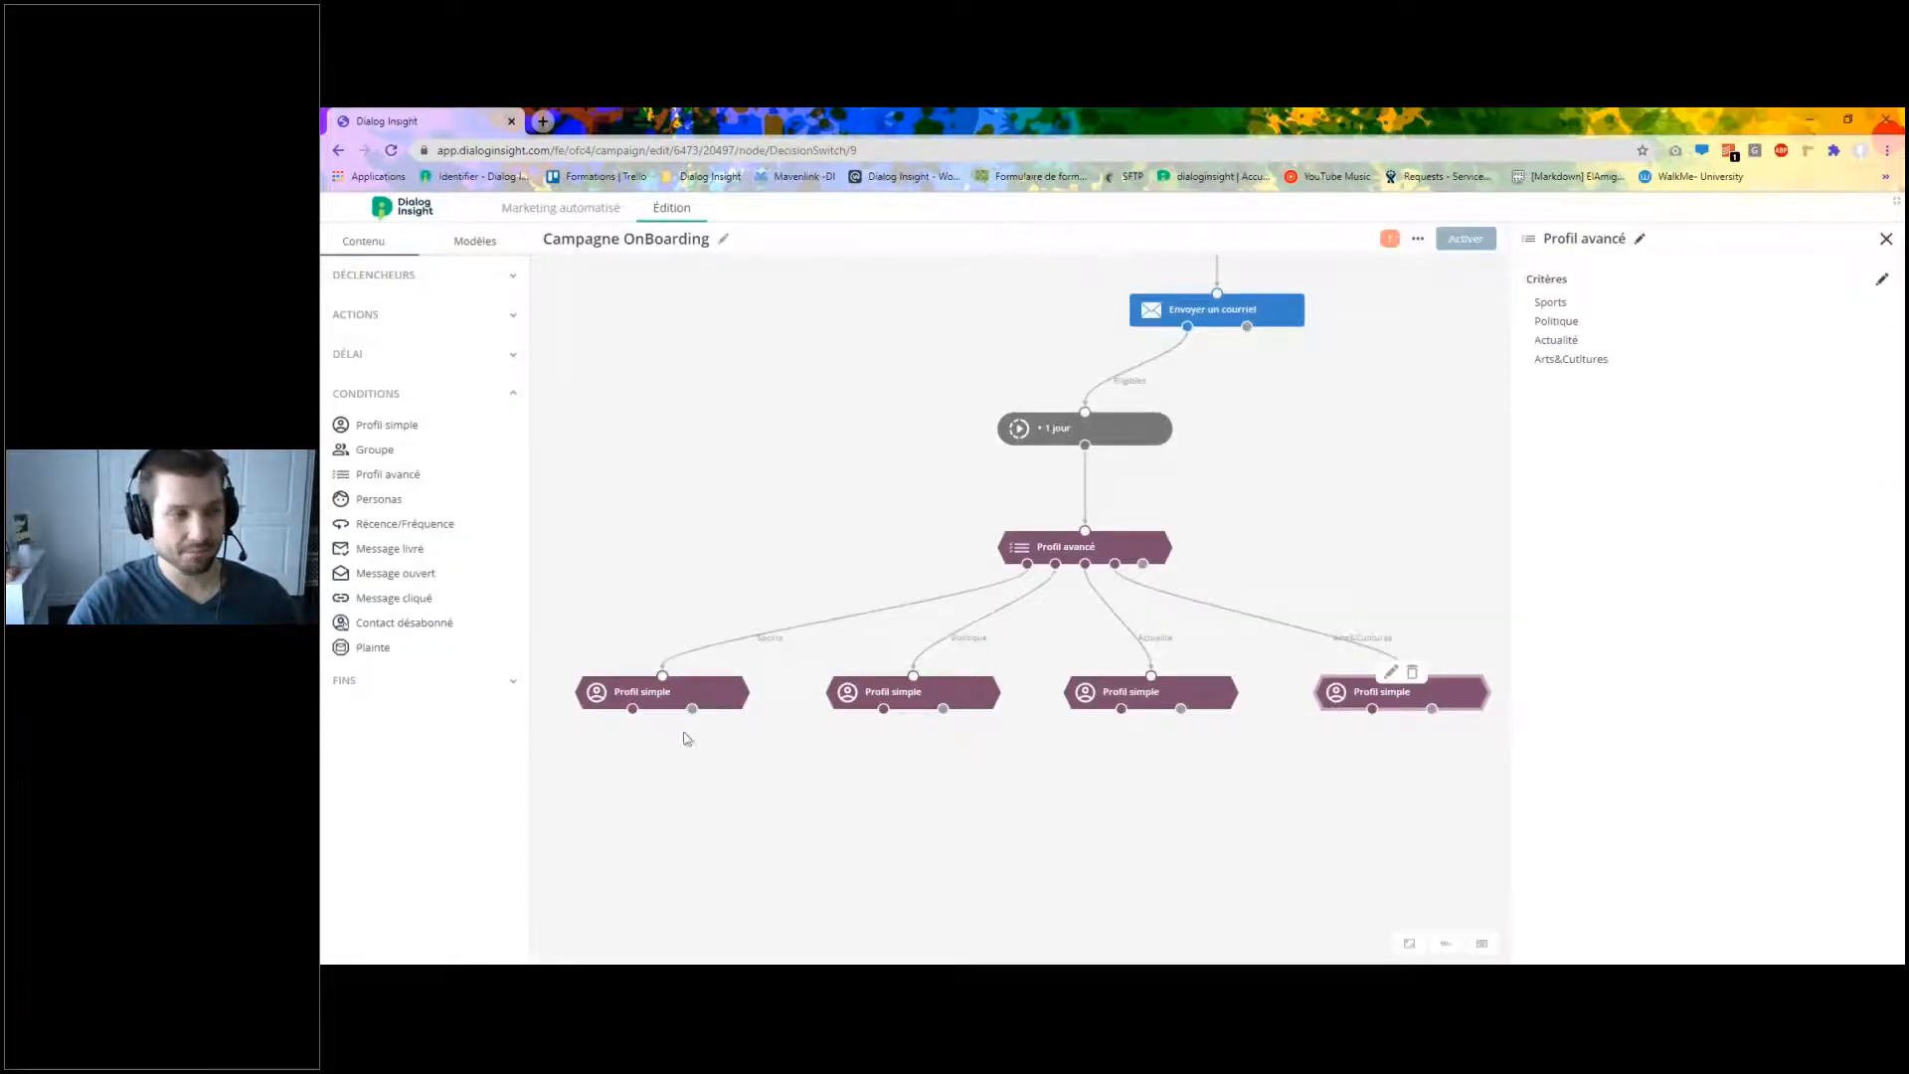
pyautogui.click(674, 694)
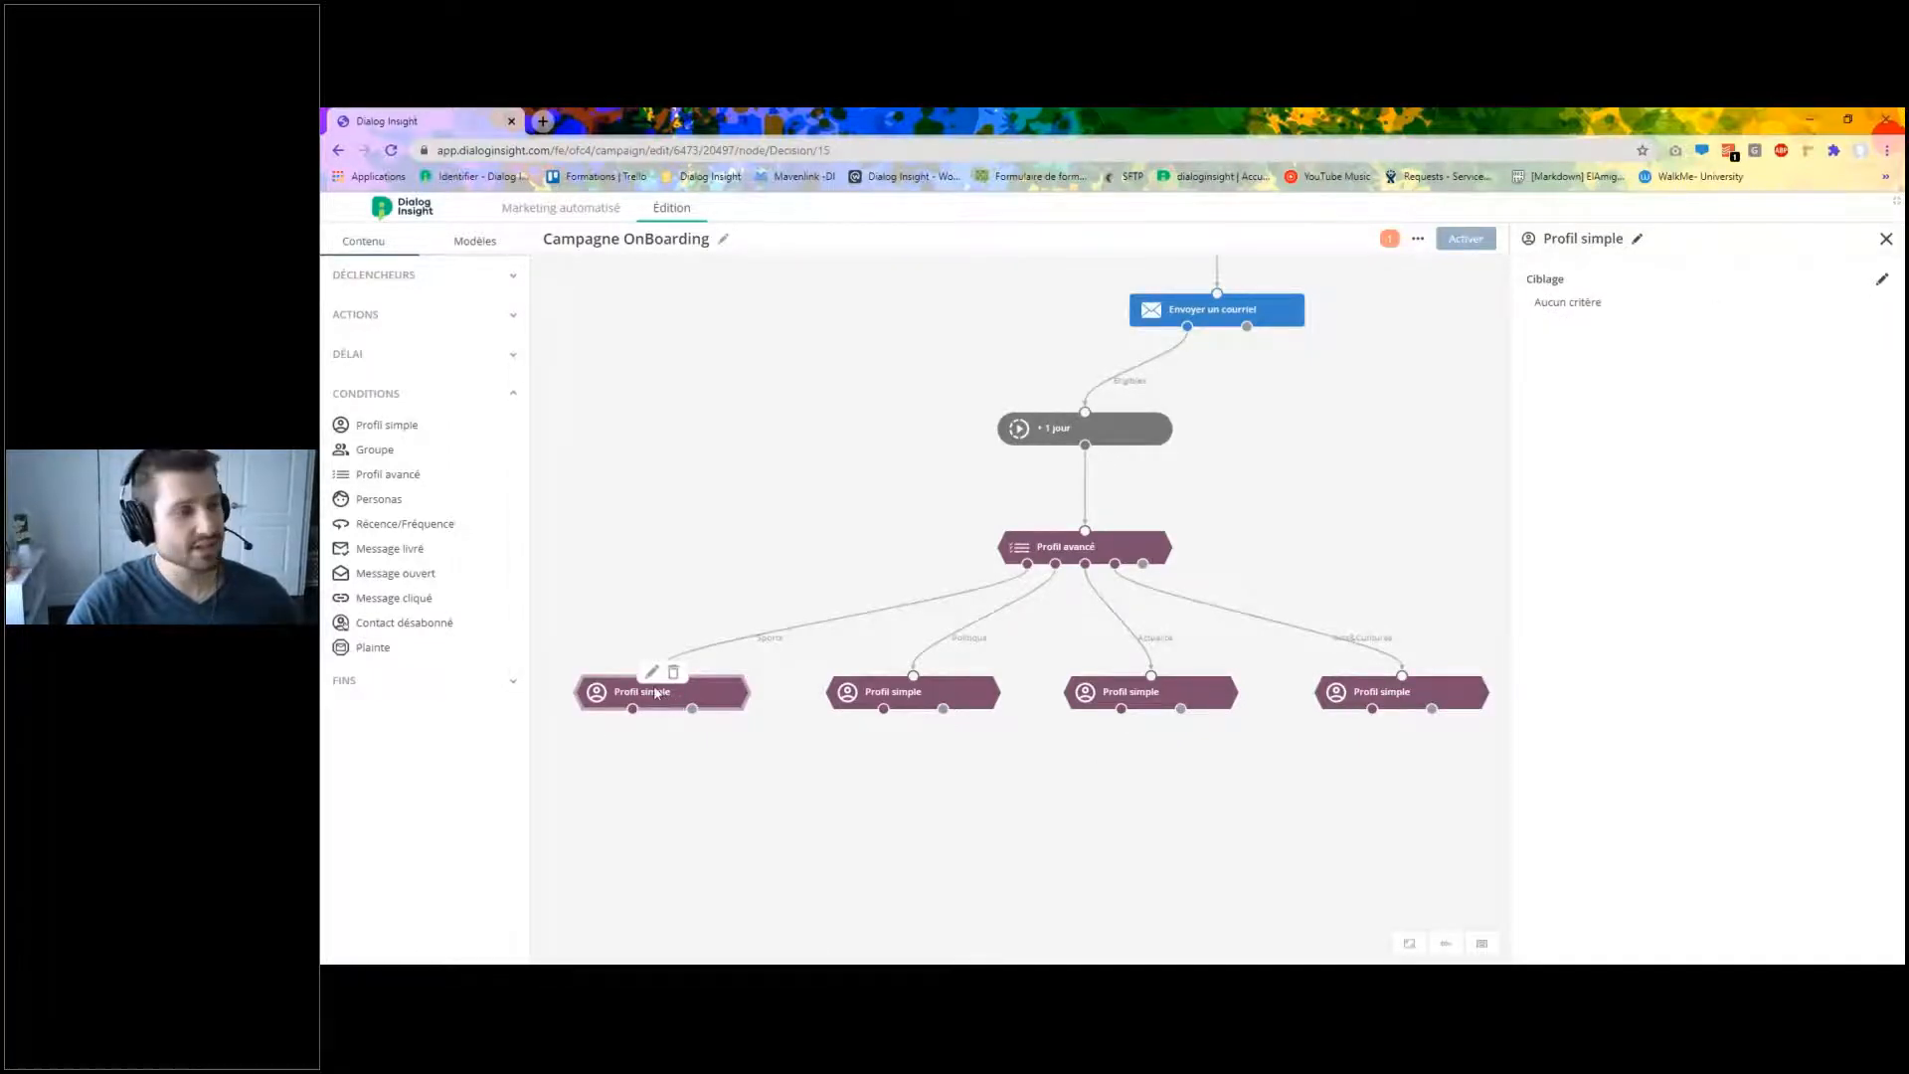
# Target the Sports Profil simple node at Préférence de communications égal à Courriel and apply it.
pyautogui.click(1882, 282)
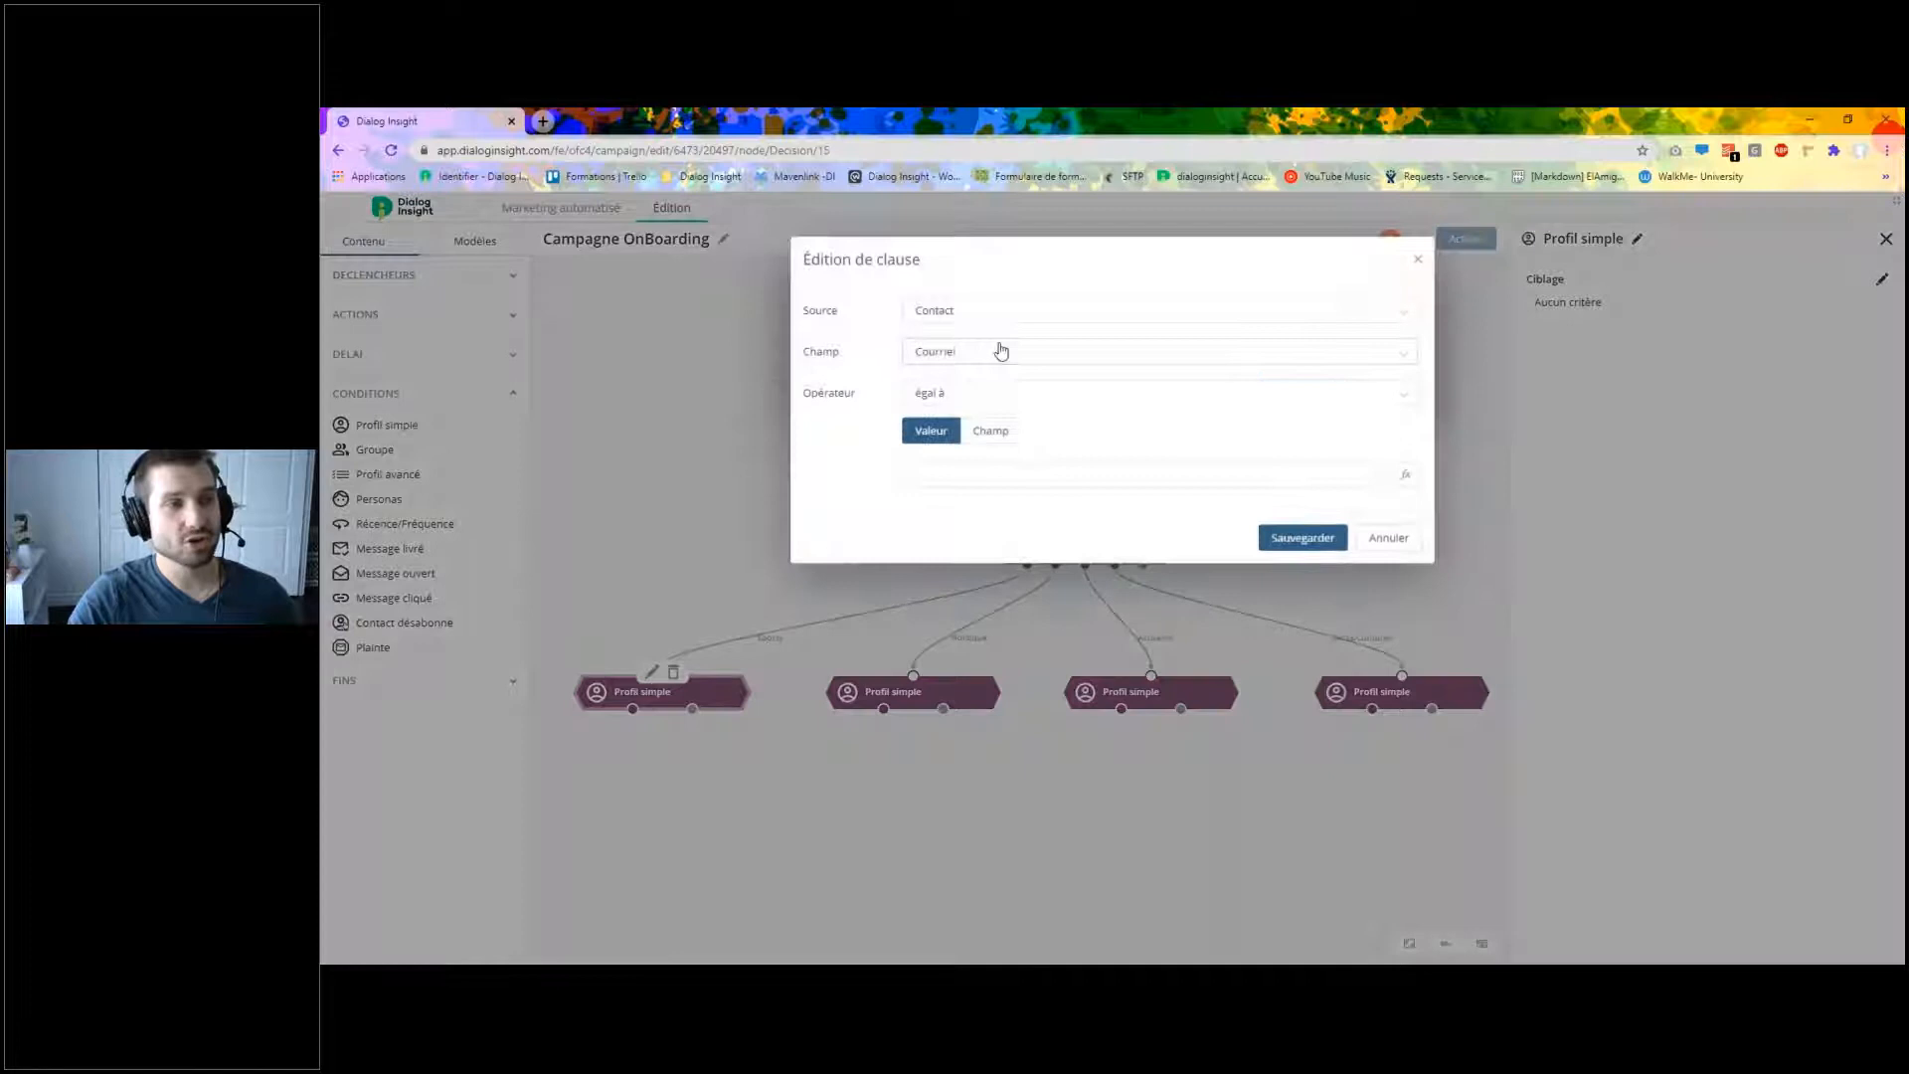
pyautogui.click(1002, 351)
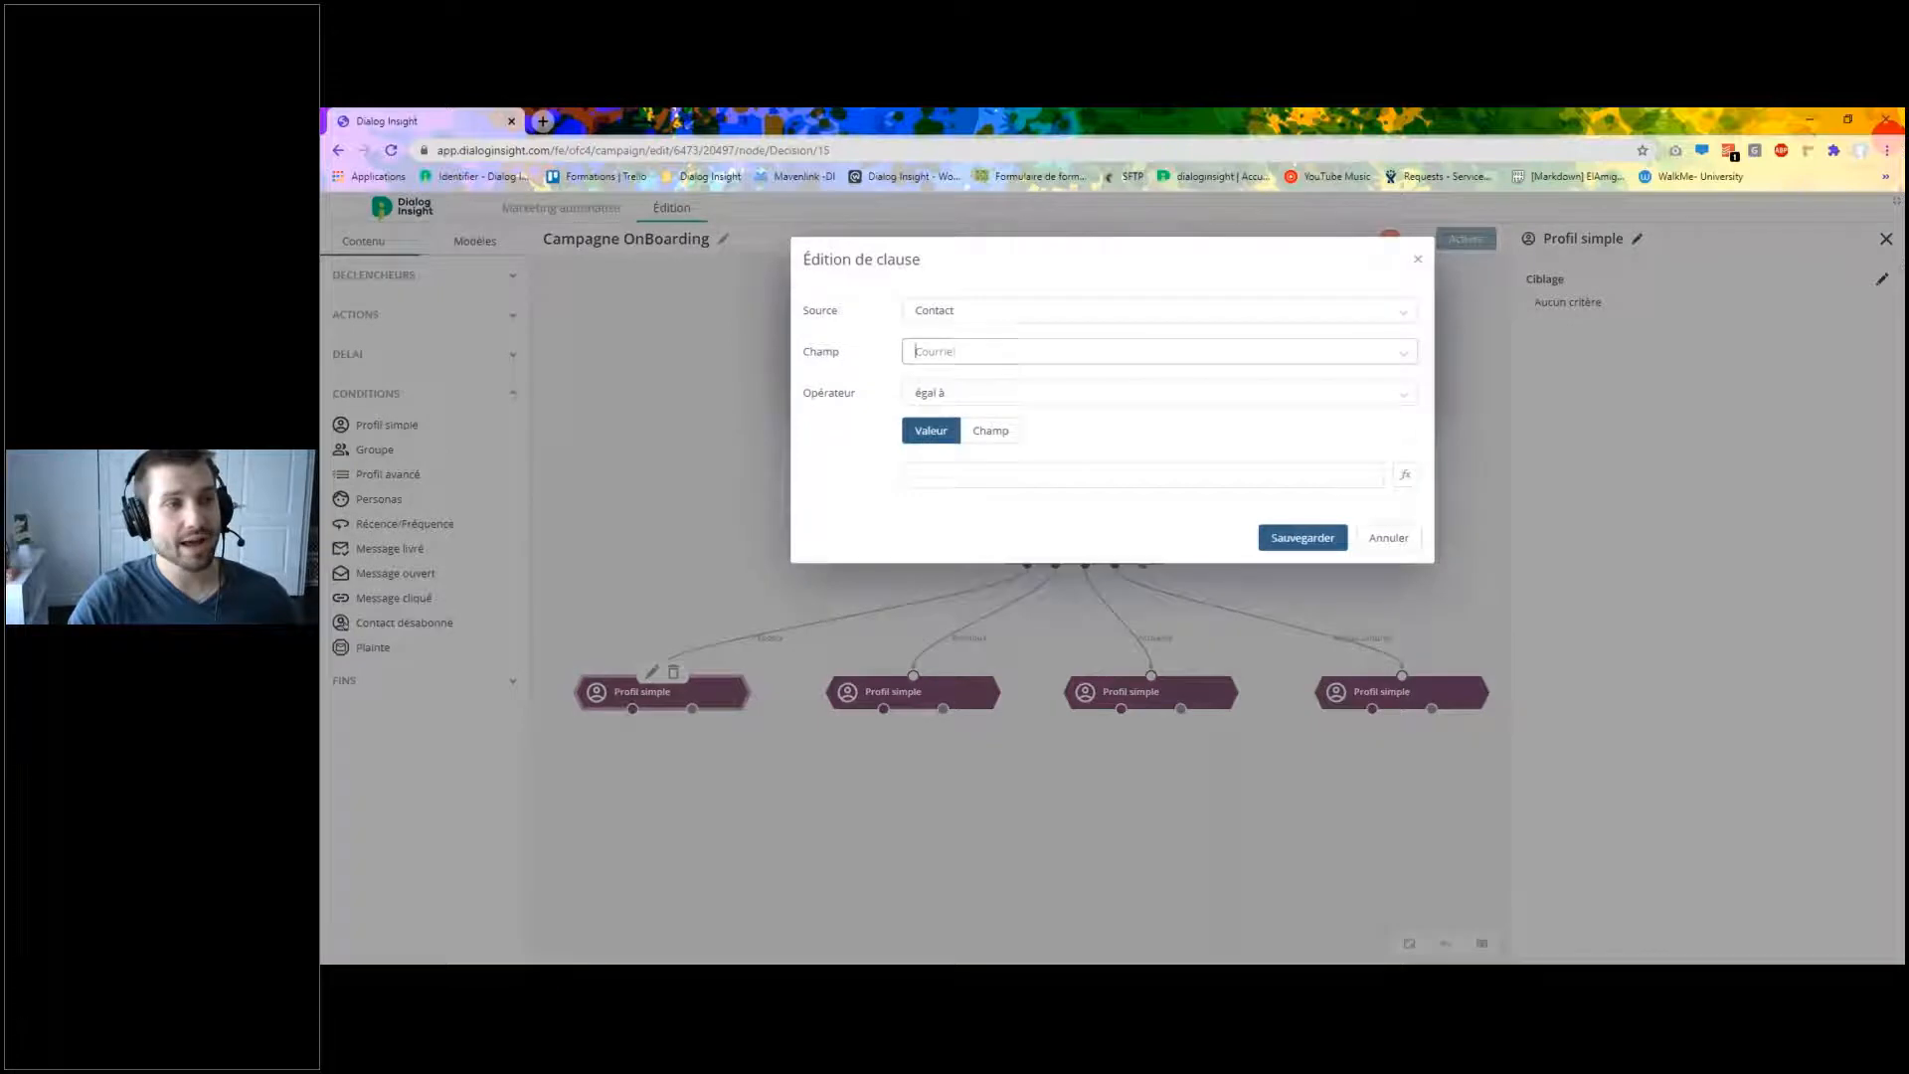
pyautogui.scroll(-5, 1040, 503)
pyautogui.scroll(-10, 1044, 517)
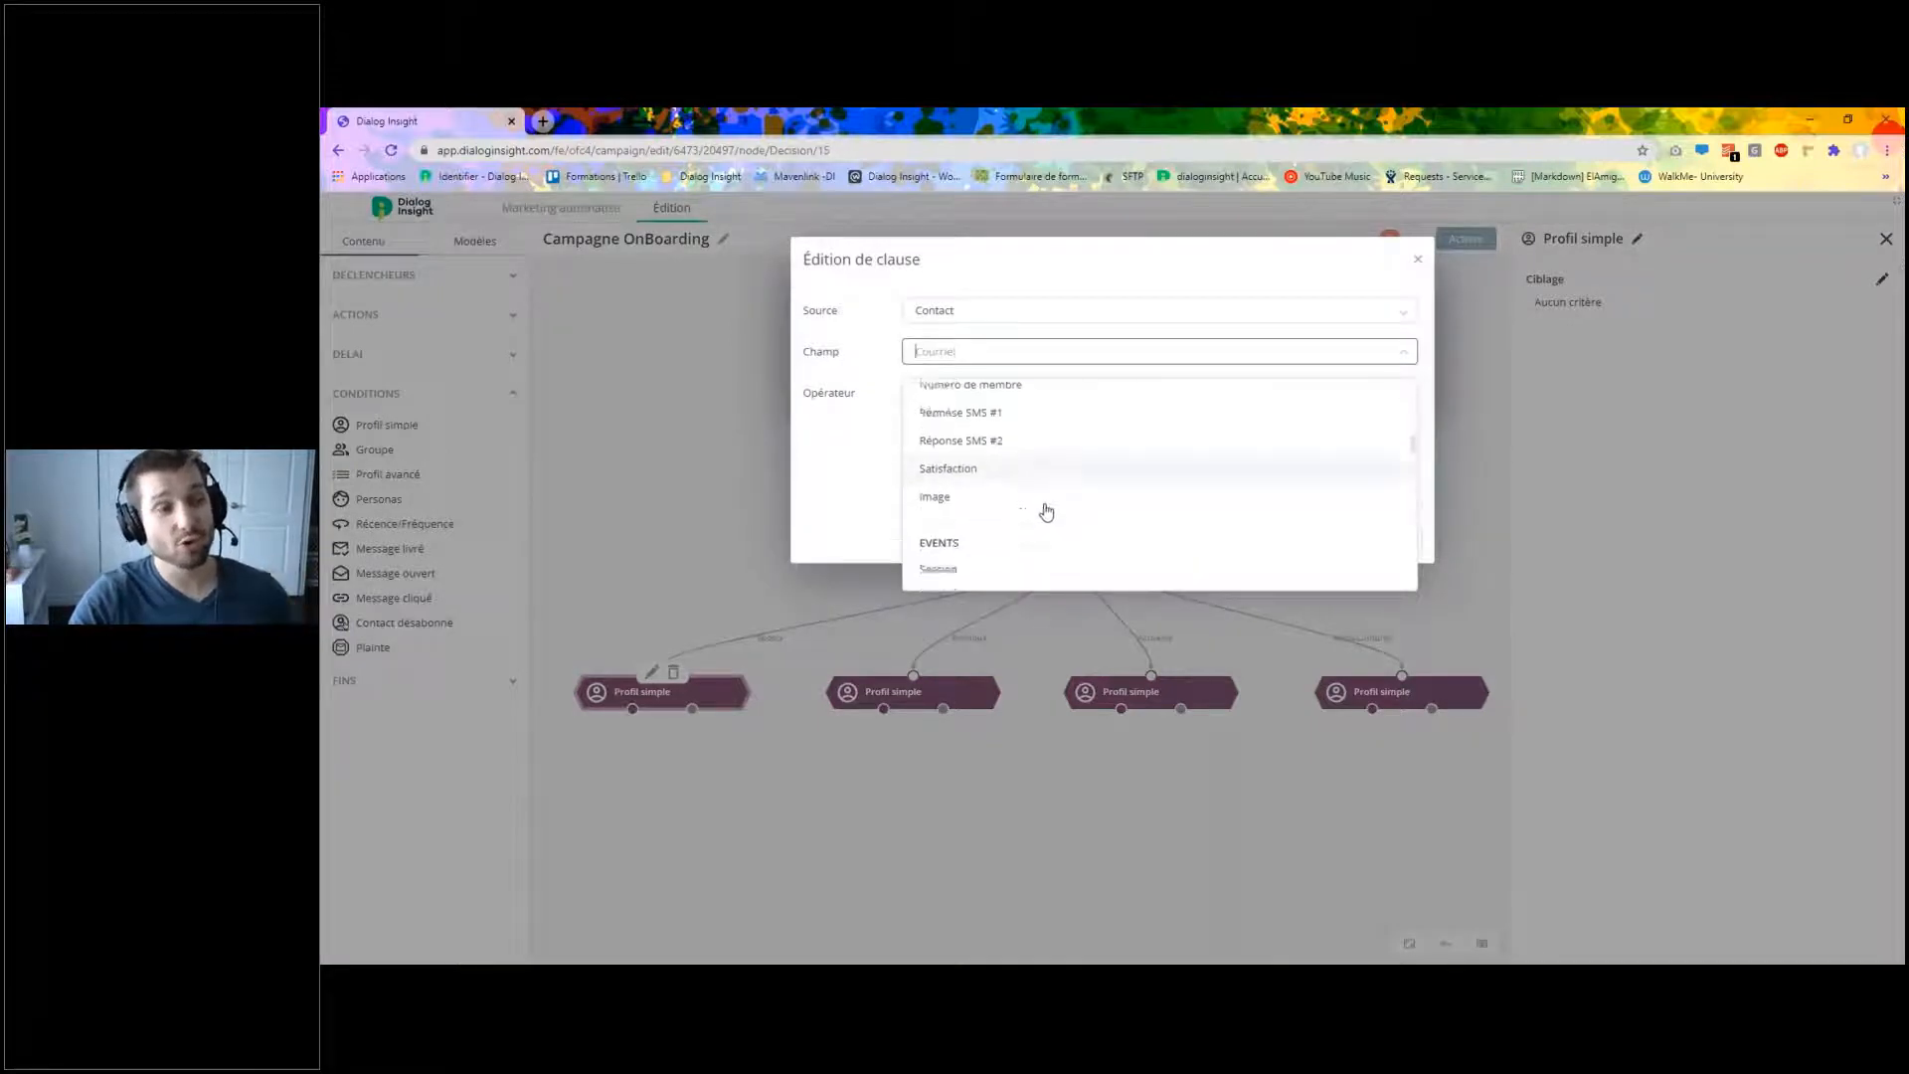
pyautogui.scroll(-4, 1034, 546)
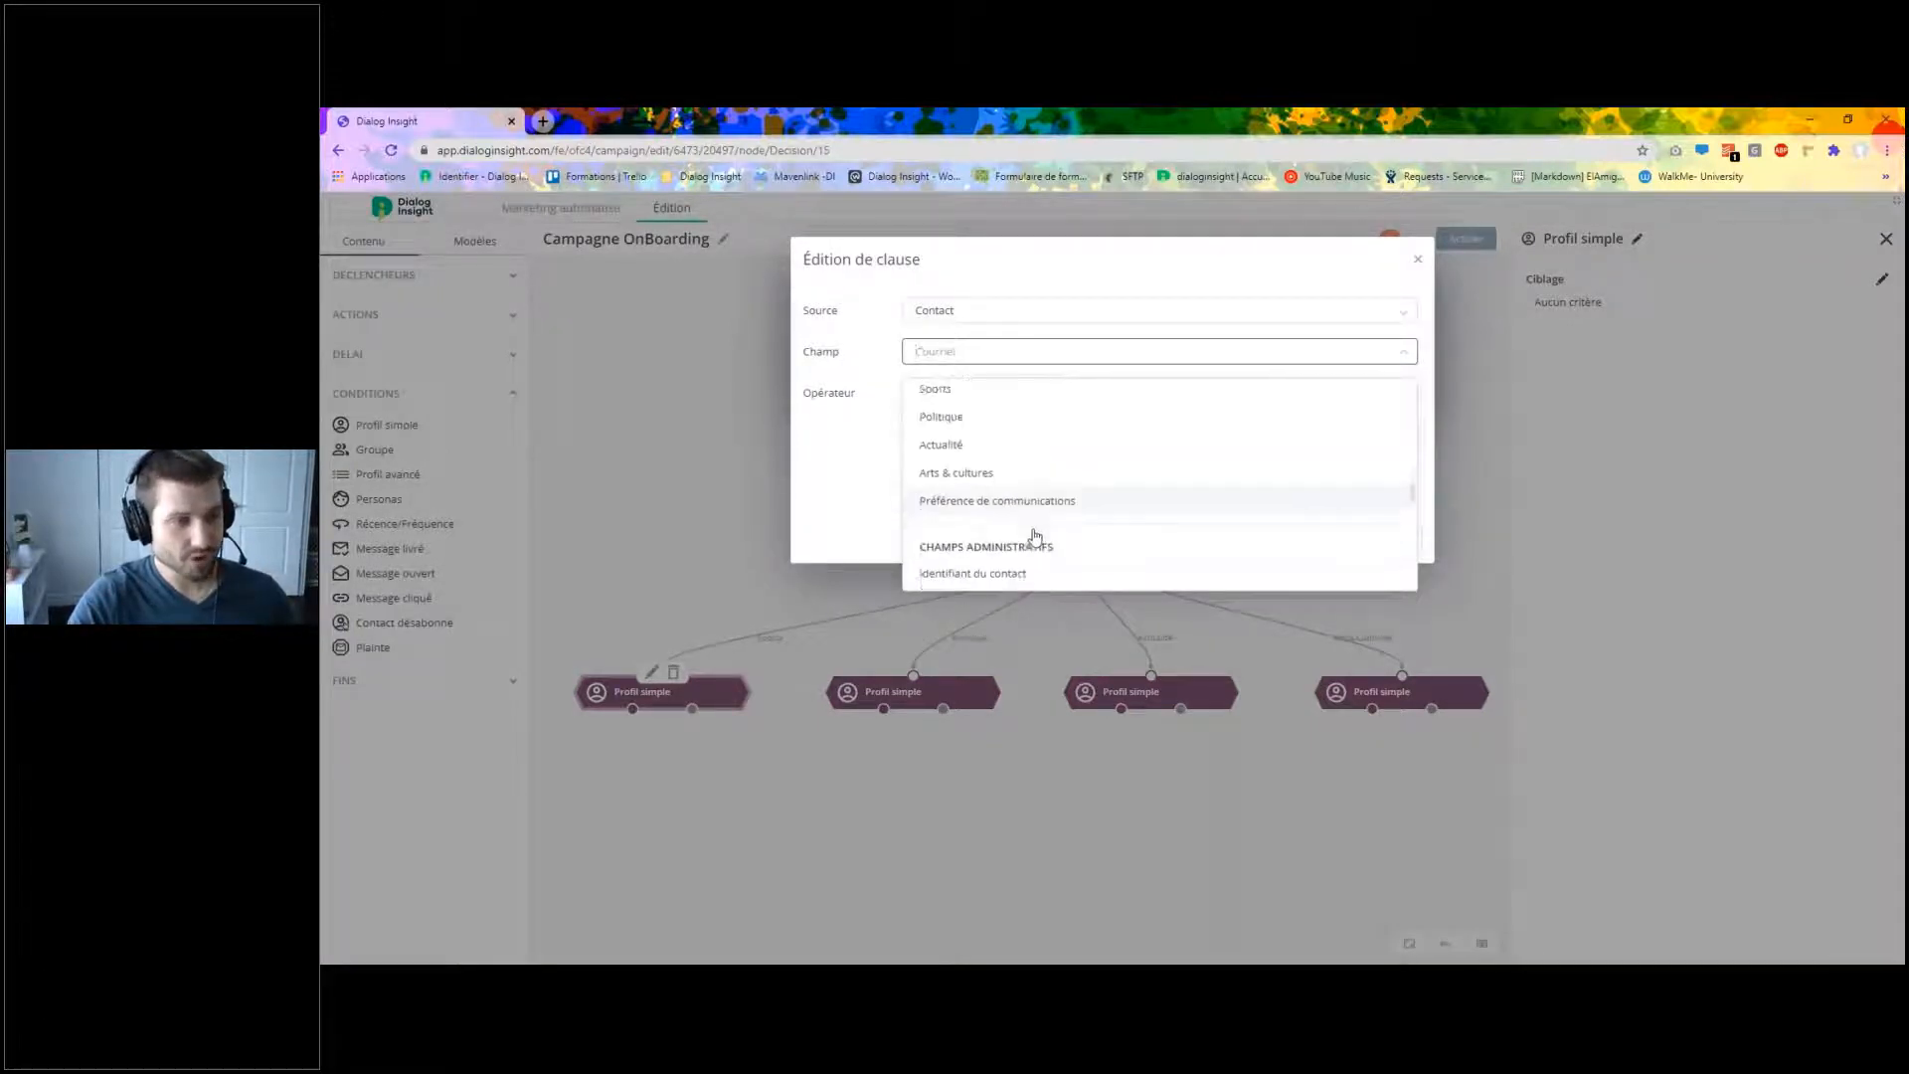
pyautogui.click(1017, 482)
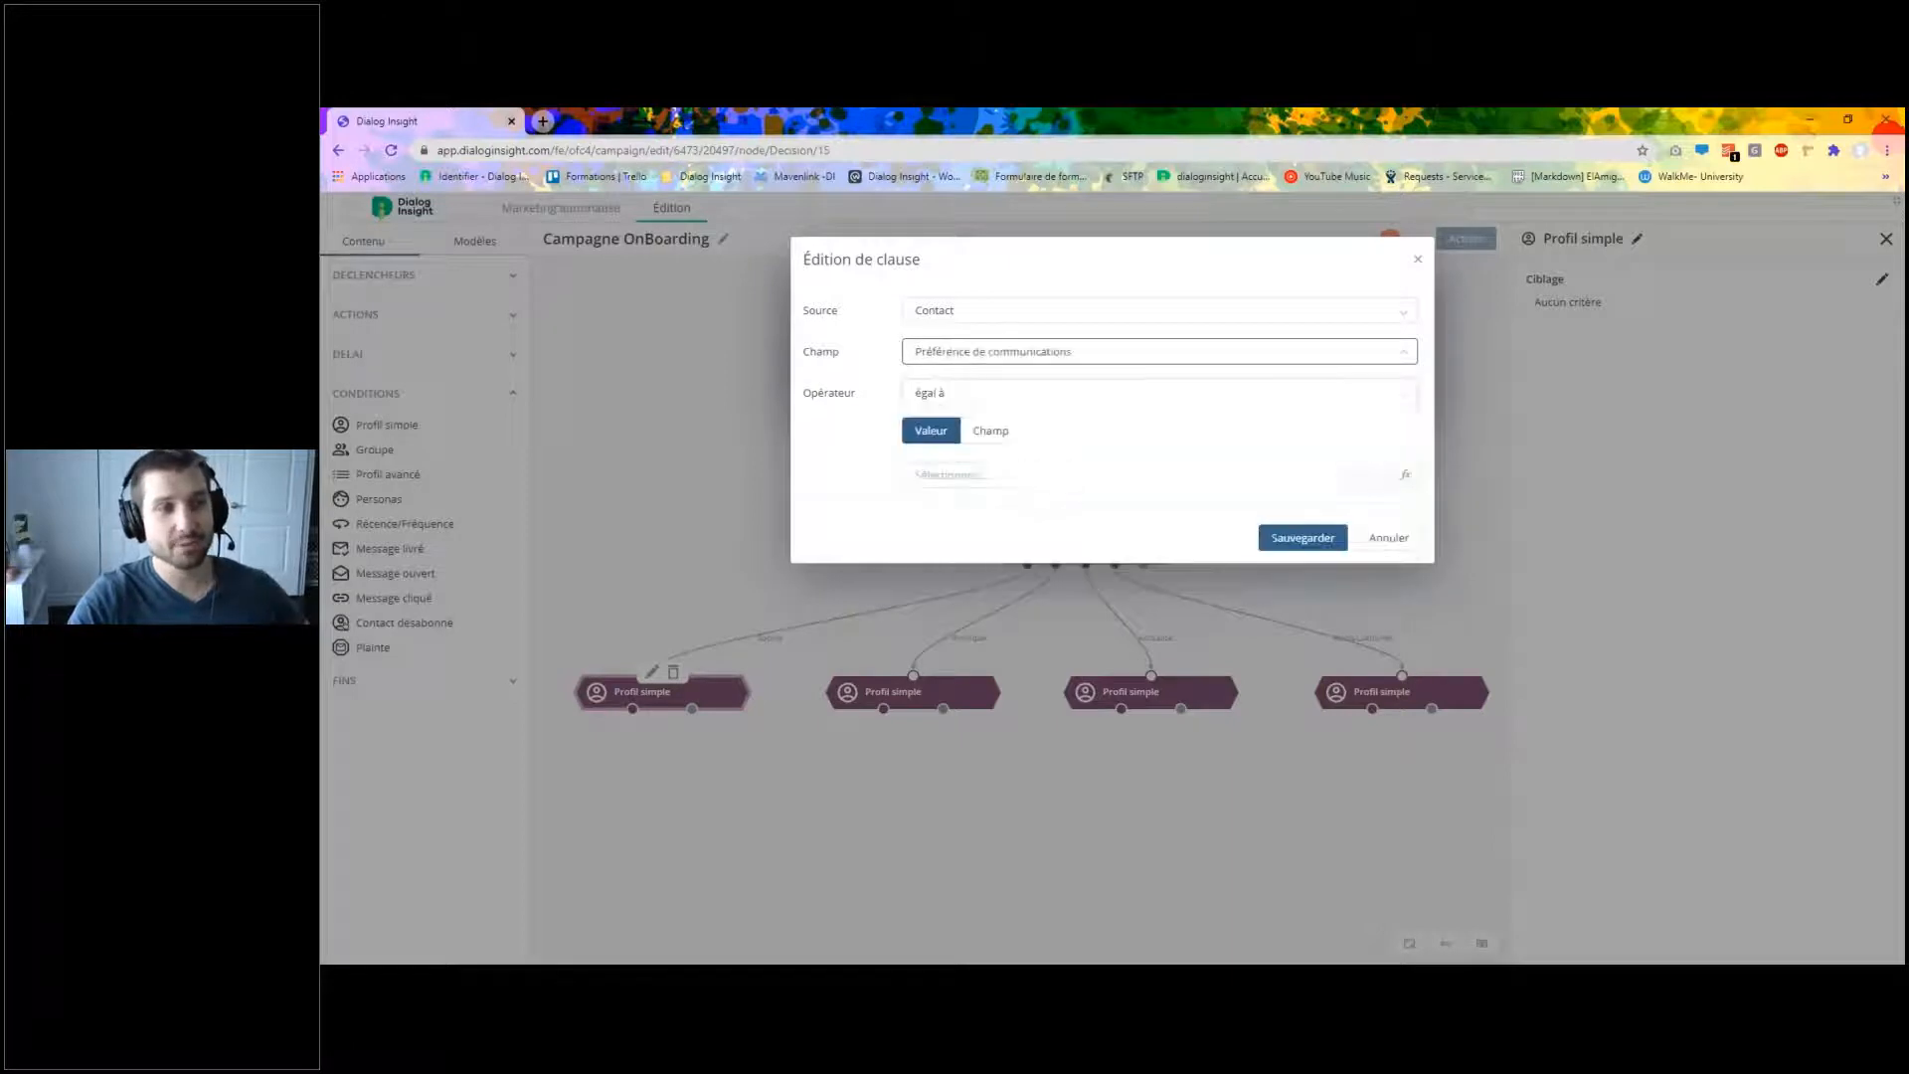
pyautogui.click(1057, 475)
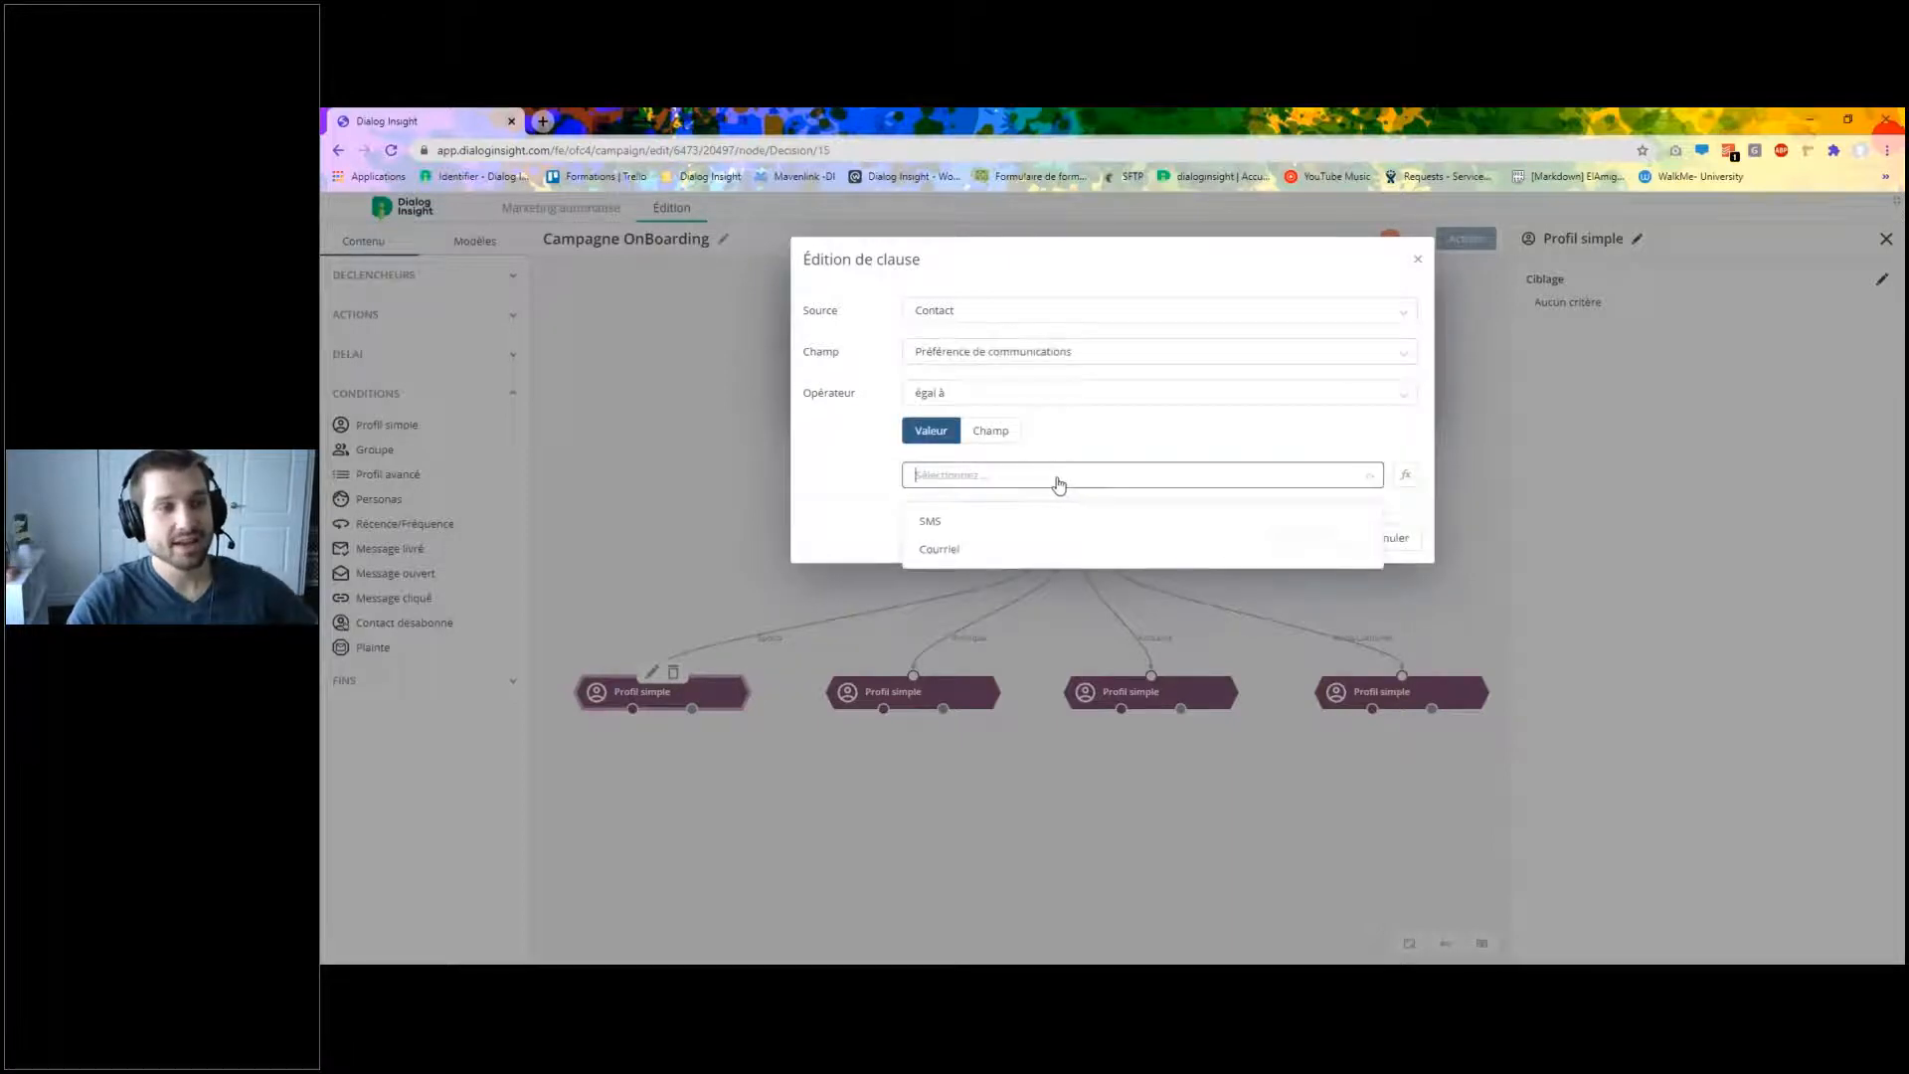
pyautogui.click(971, 554)
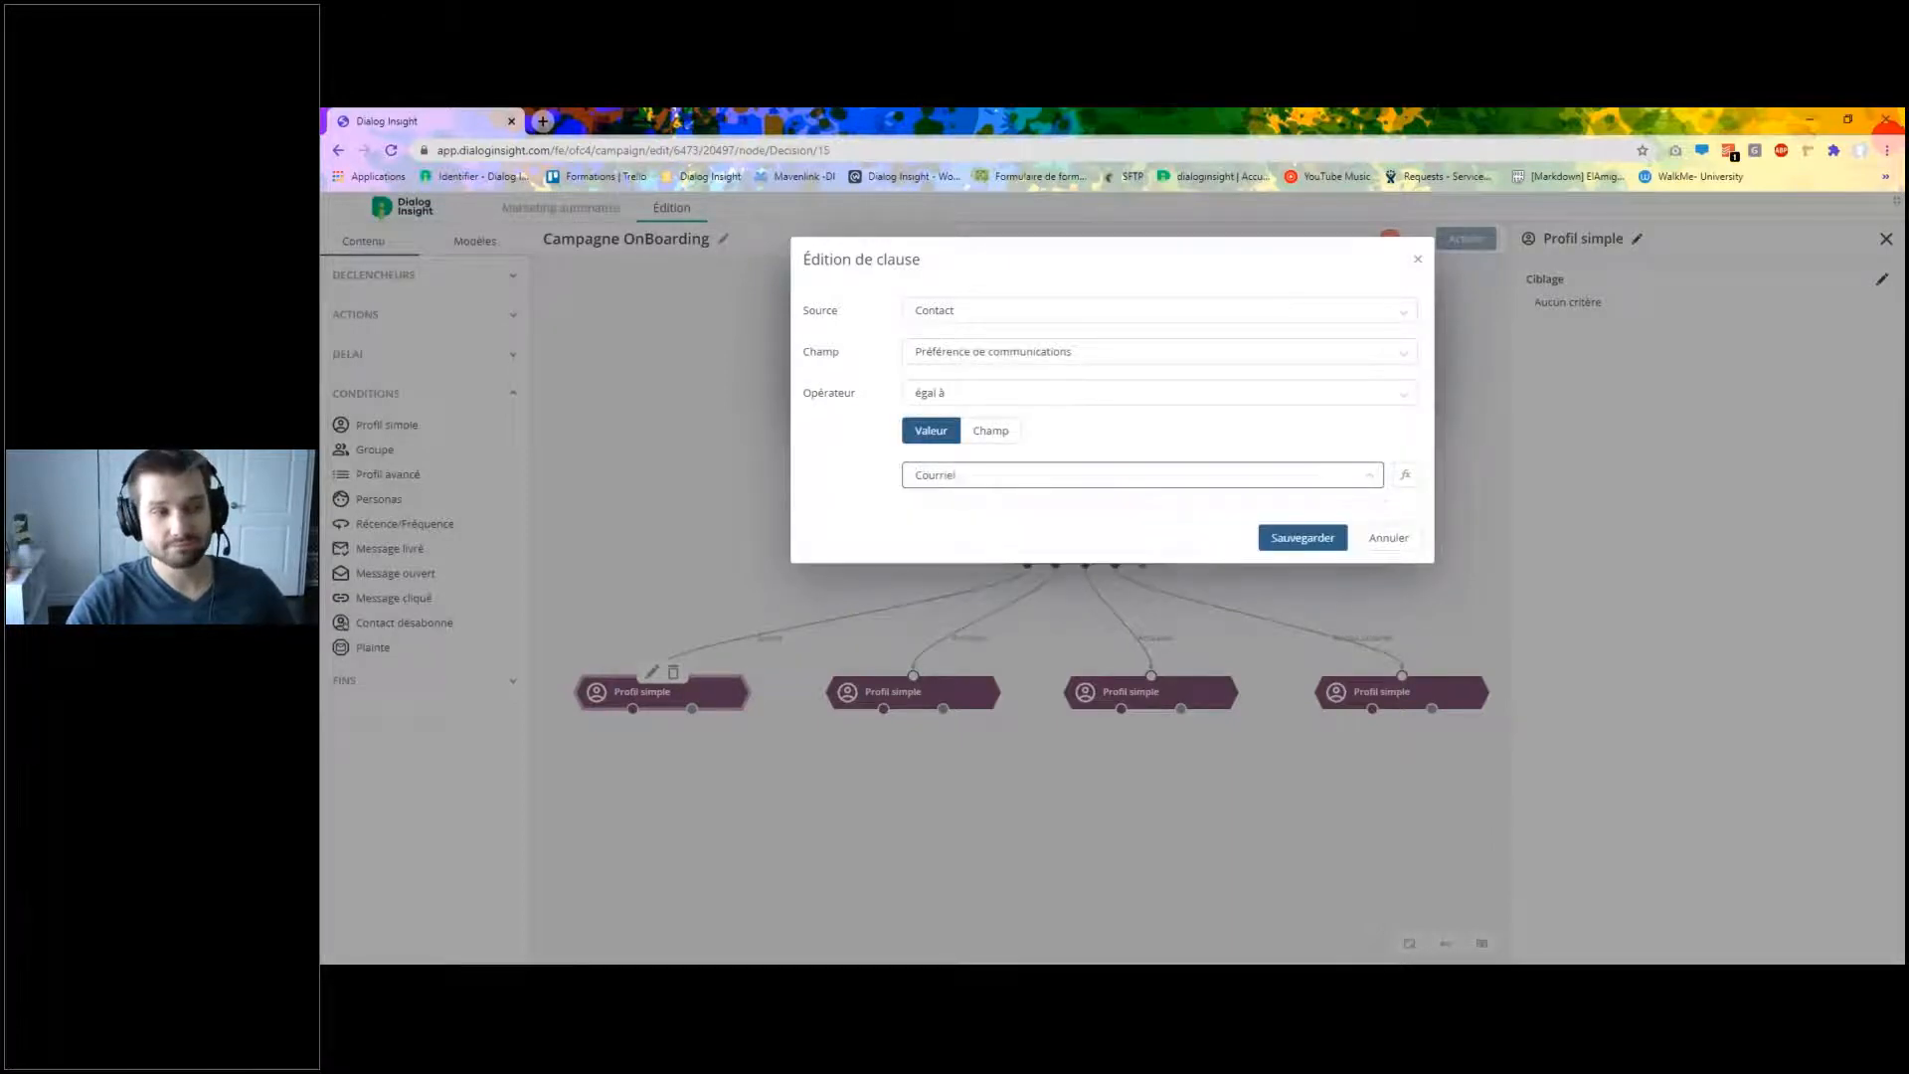
pyautogui.click(1300, 538)
pyautogui.click(1309, 415)
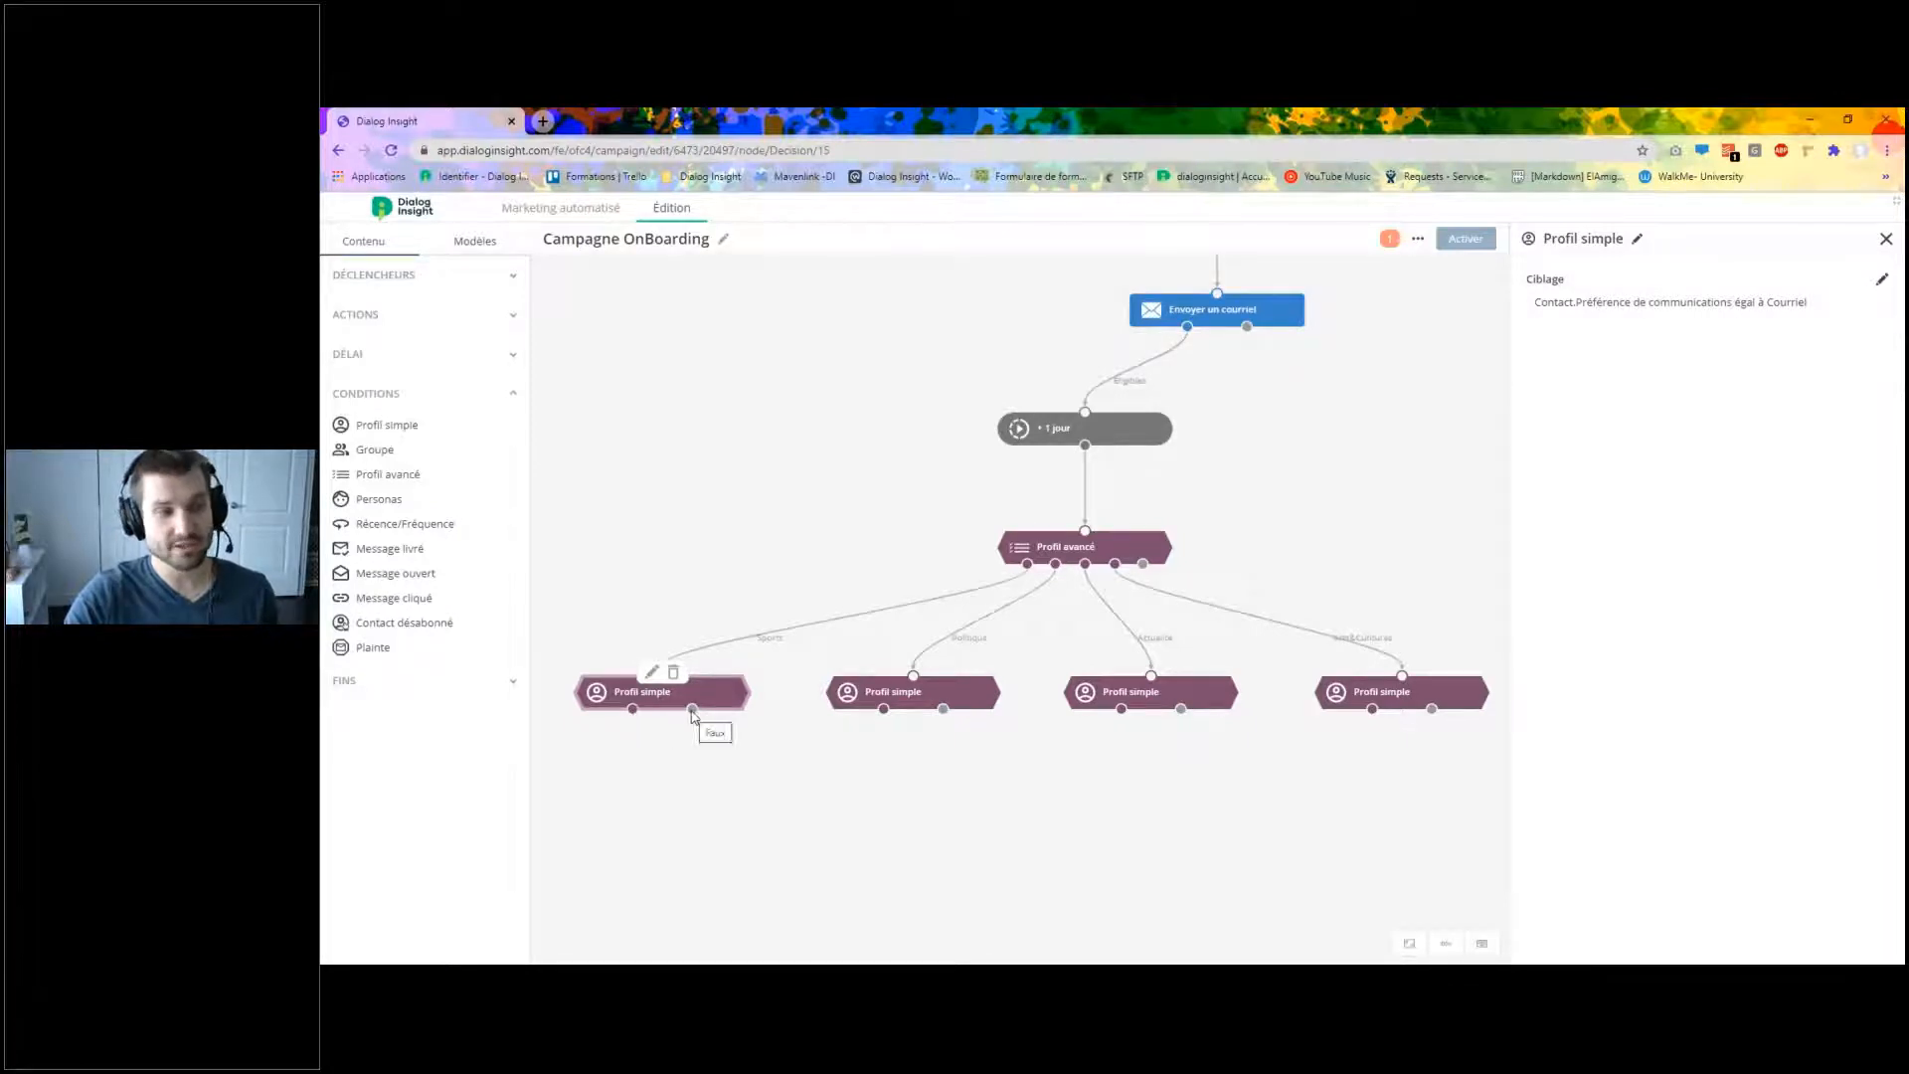
# Add Envoyer un courriel and Envoyer un SMS nodes under the Sports Profil simple node.
pyautogui.moveTo(775, 583); pyautogui.dragTo(1040, 472)
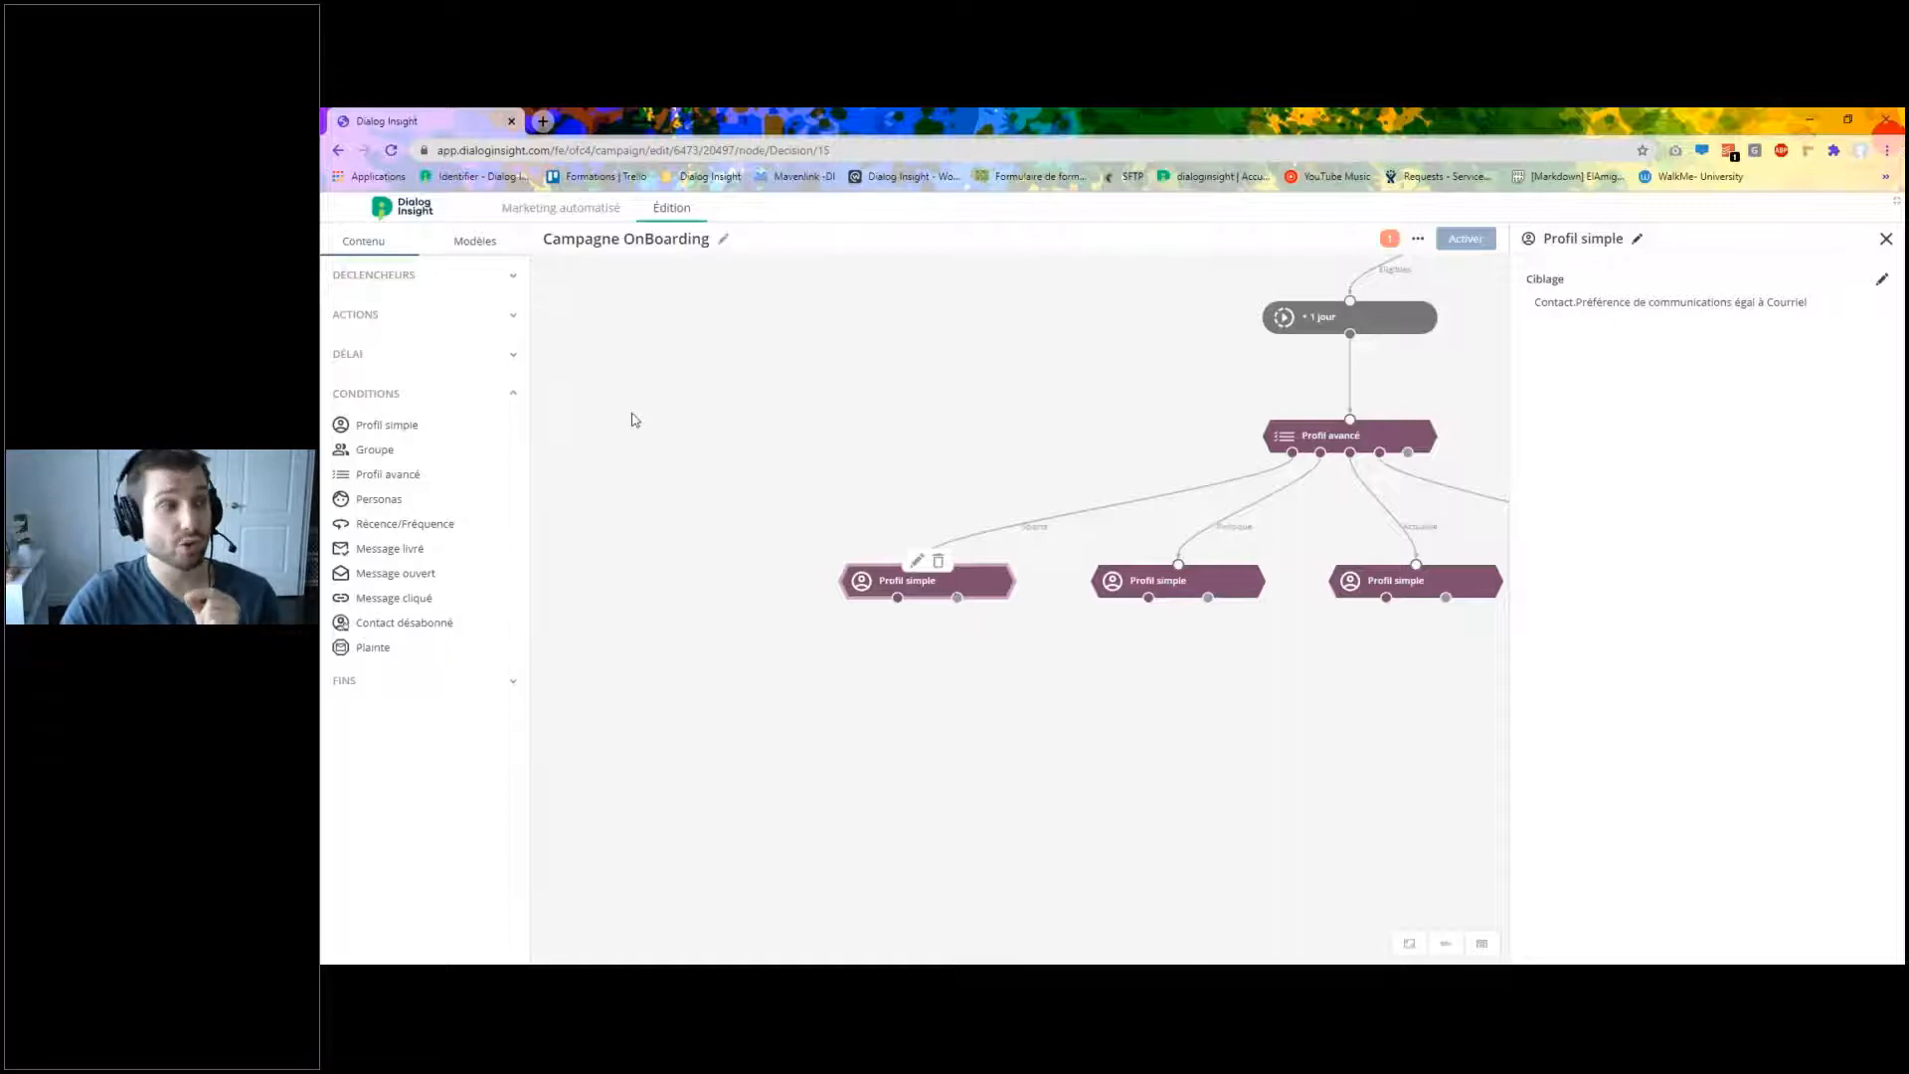
pyautogui.click(507, 317)
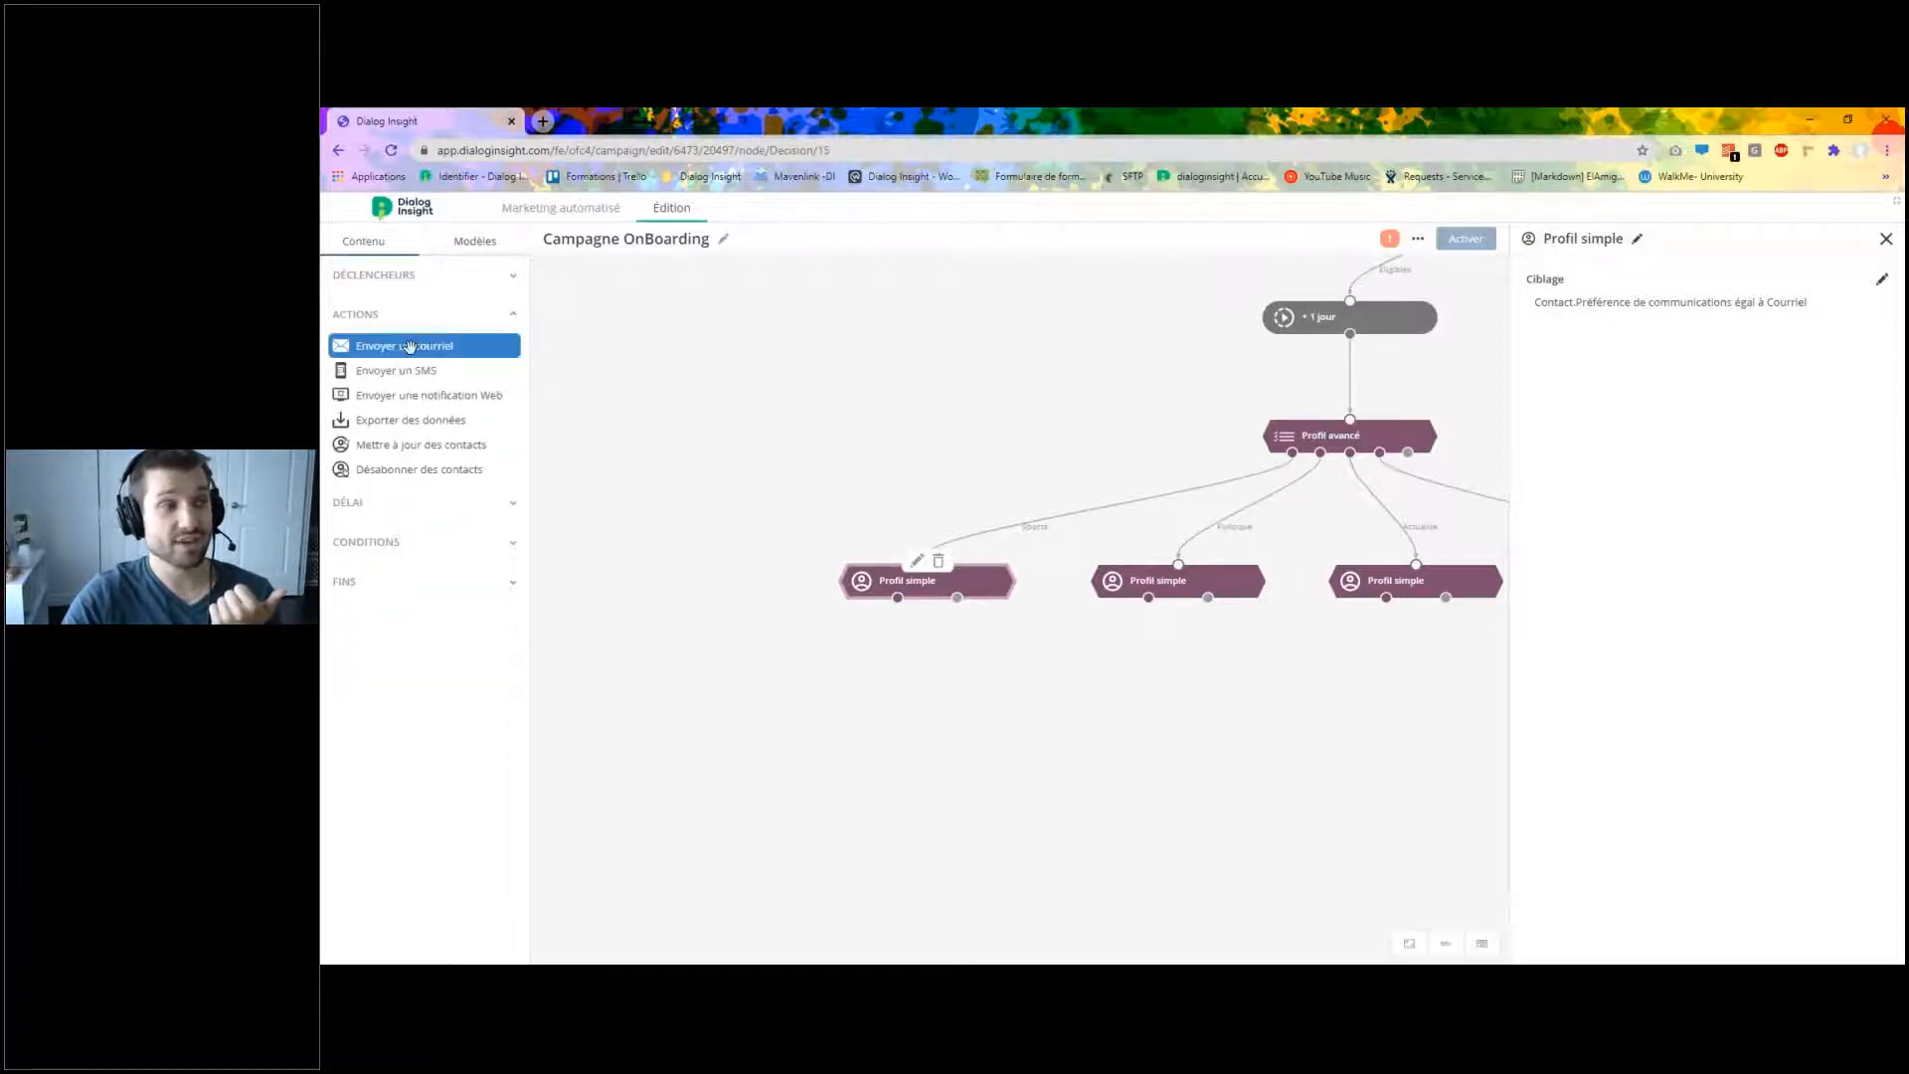
pyautogui.moveTo(408, 346); pyautogui.dragTo(787, 686)
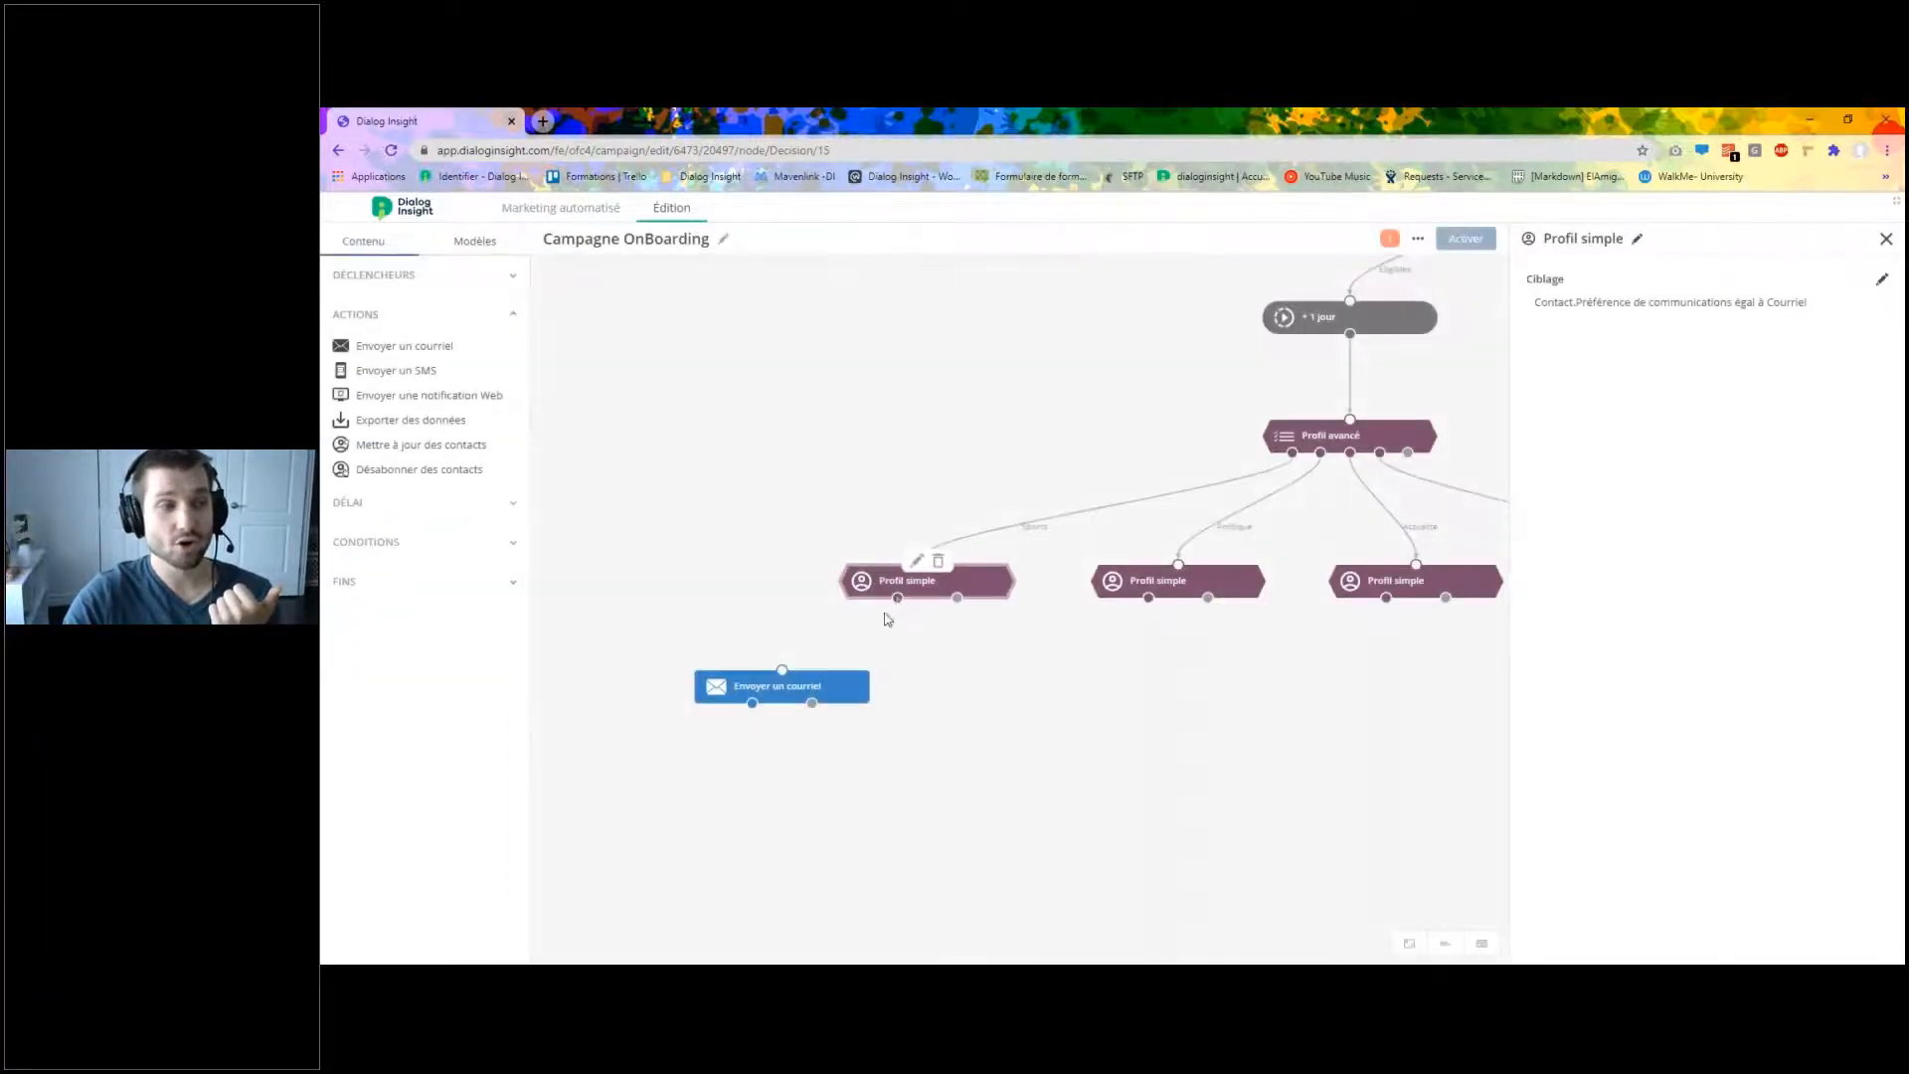
pyautogui.moveTo(896, 598); pyautogui.dragTo(782, 671)
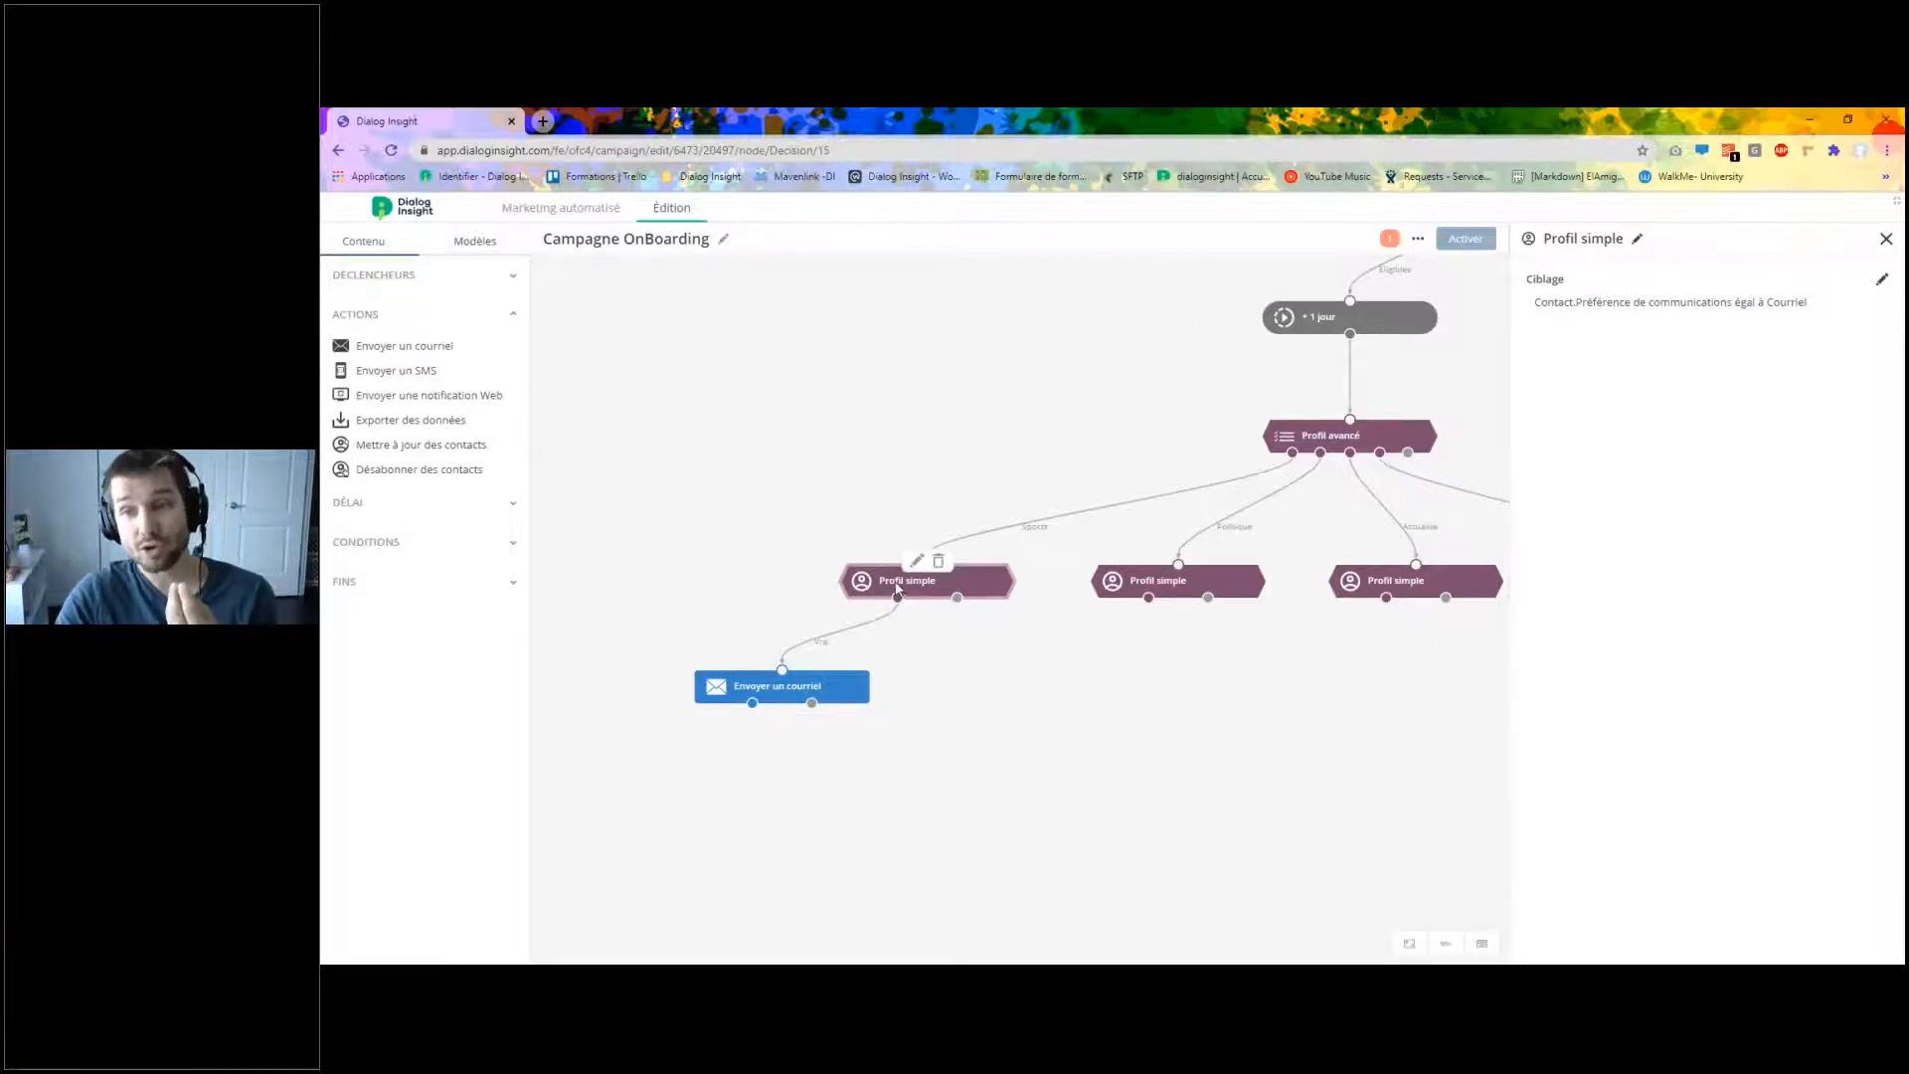
pyautogui.moveTo(417, 370); pyautogui.dragTo(1008, 695)
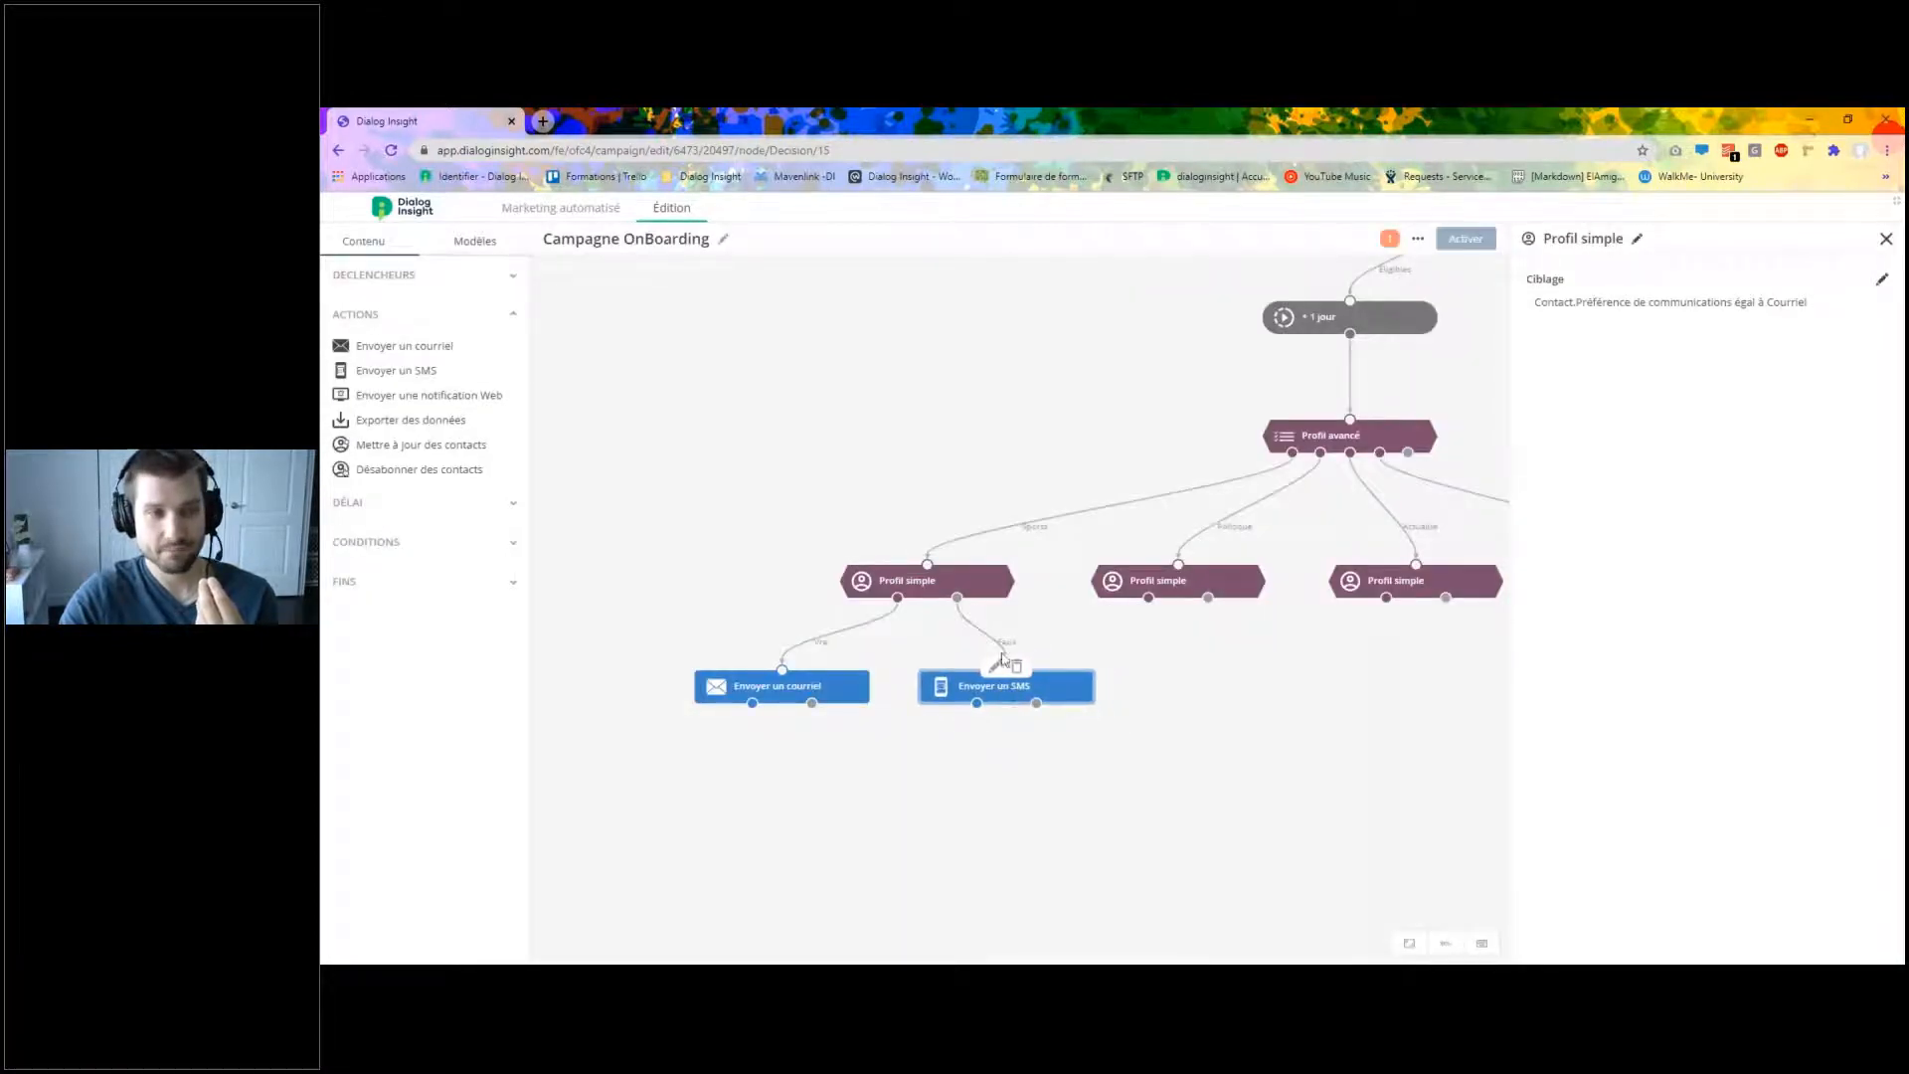
pyautogui.moveTo(1180, 712); pyautogui.dragTo(932, 708)
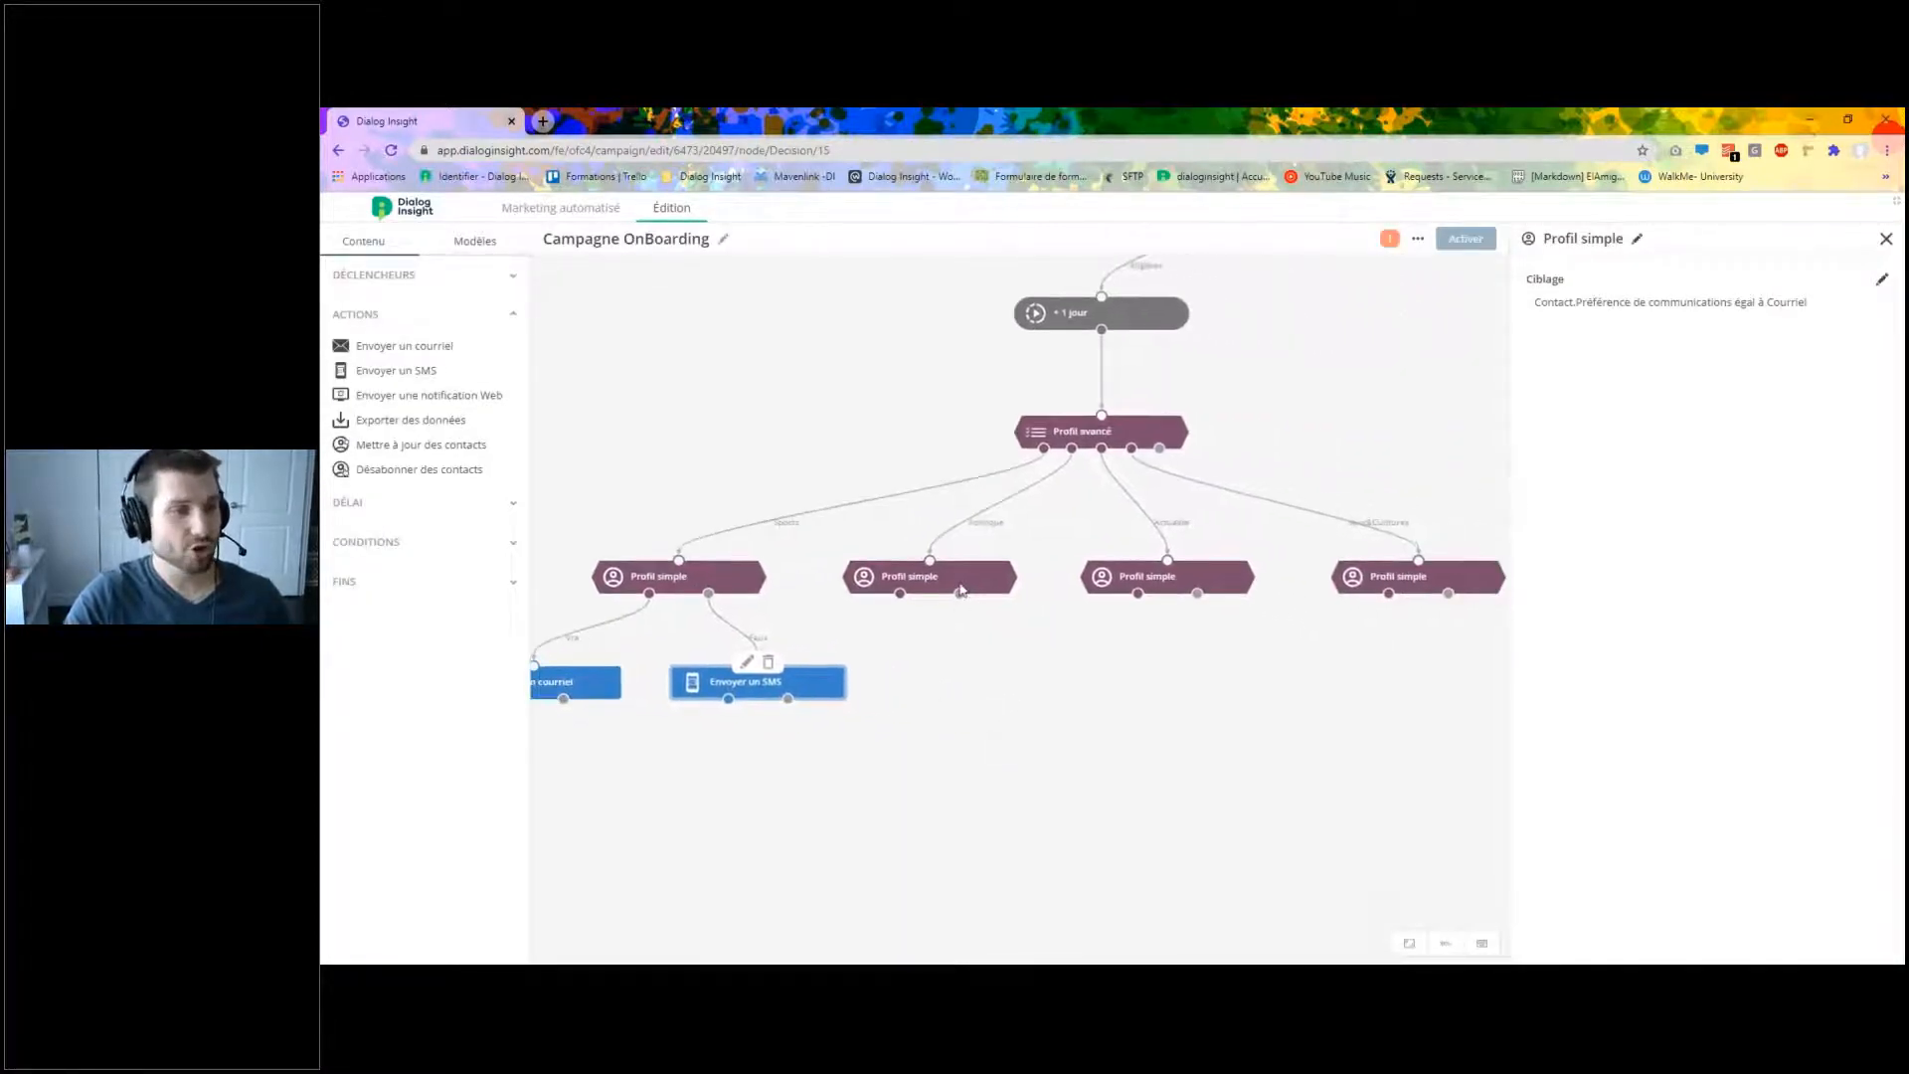
# Delete the Politique, Actualité and Arts&Cultures Profil simple nodes.
pyautogui.click(940, 557)
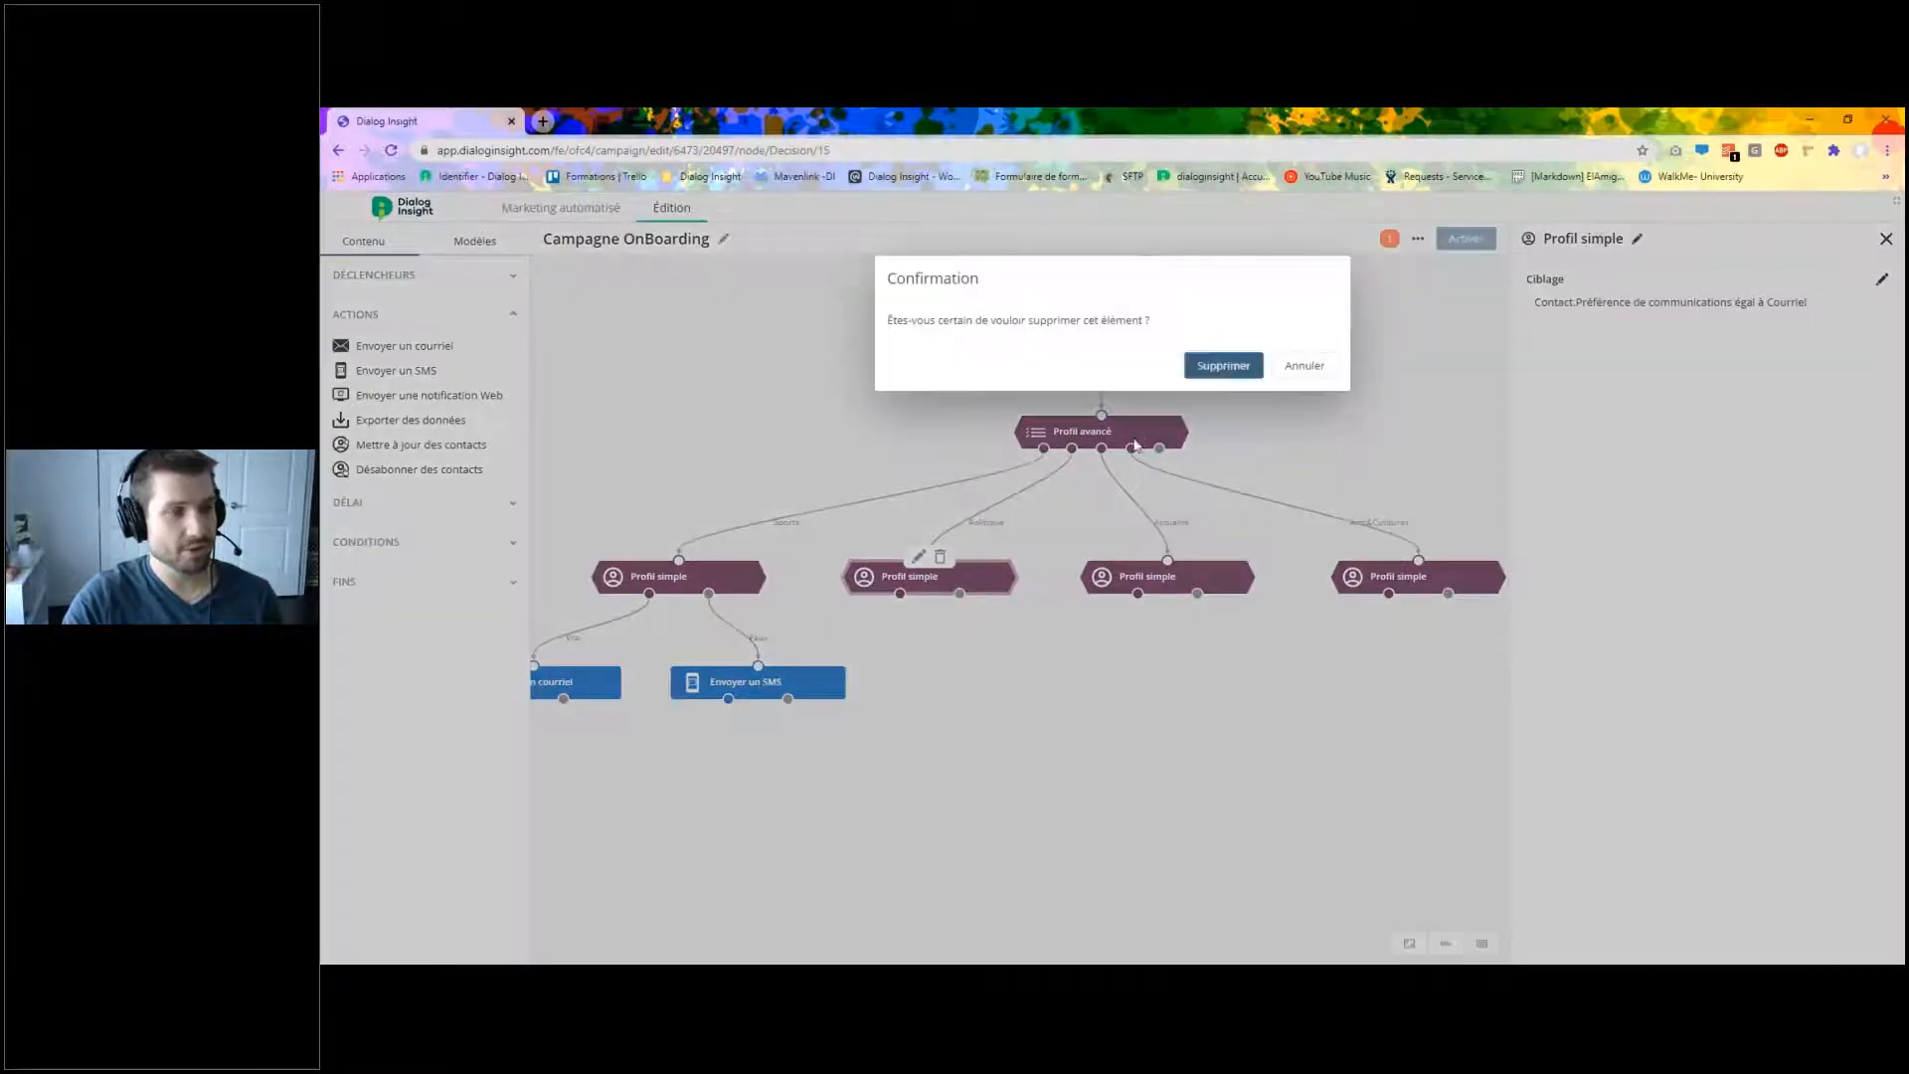
pyautogui.click(1224, 366)
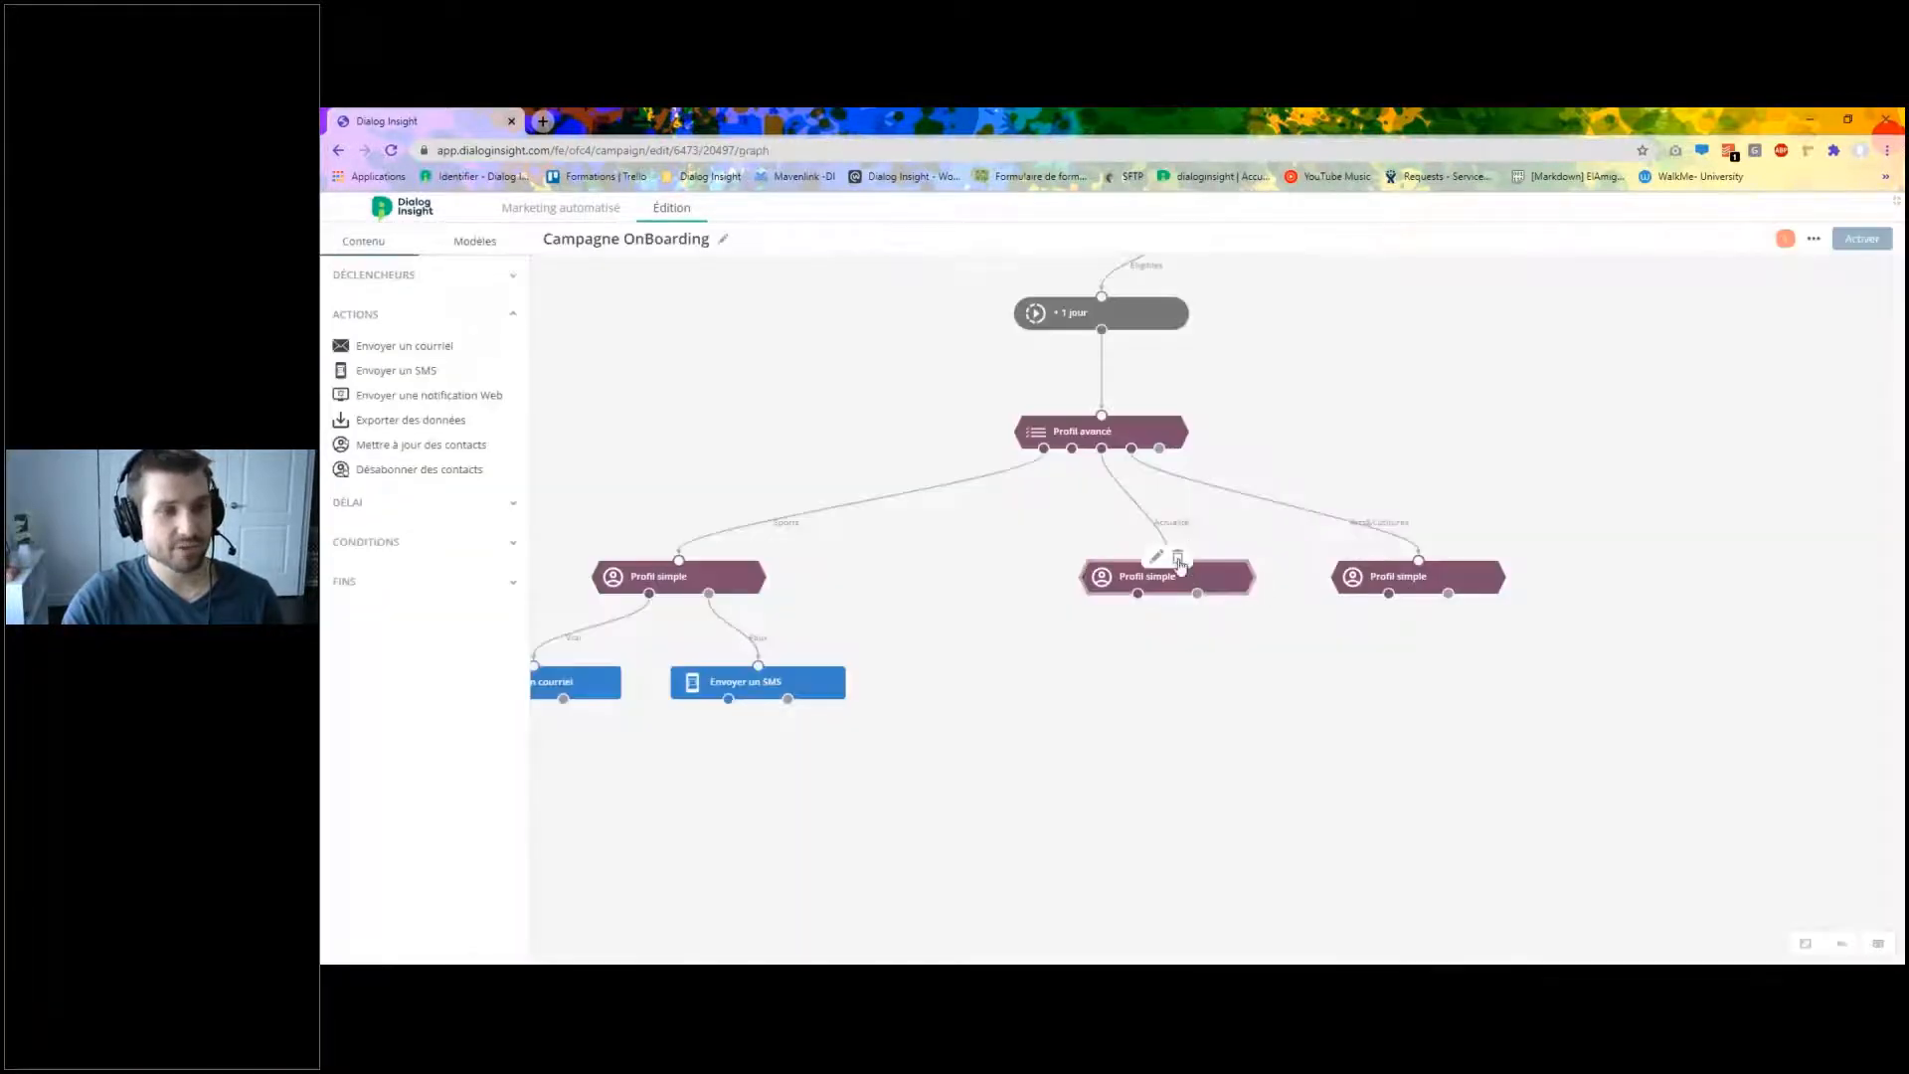
pyautogui.click(1177, 557)
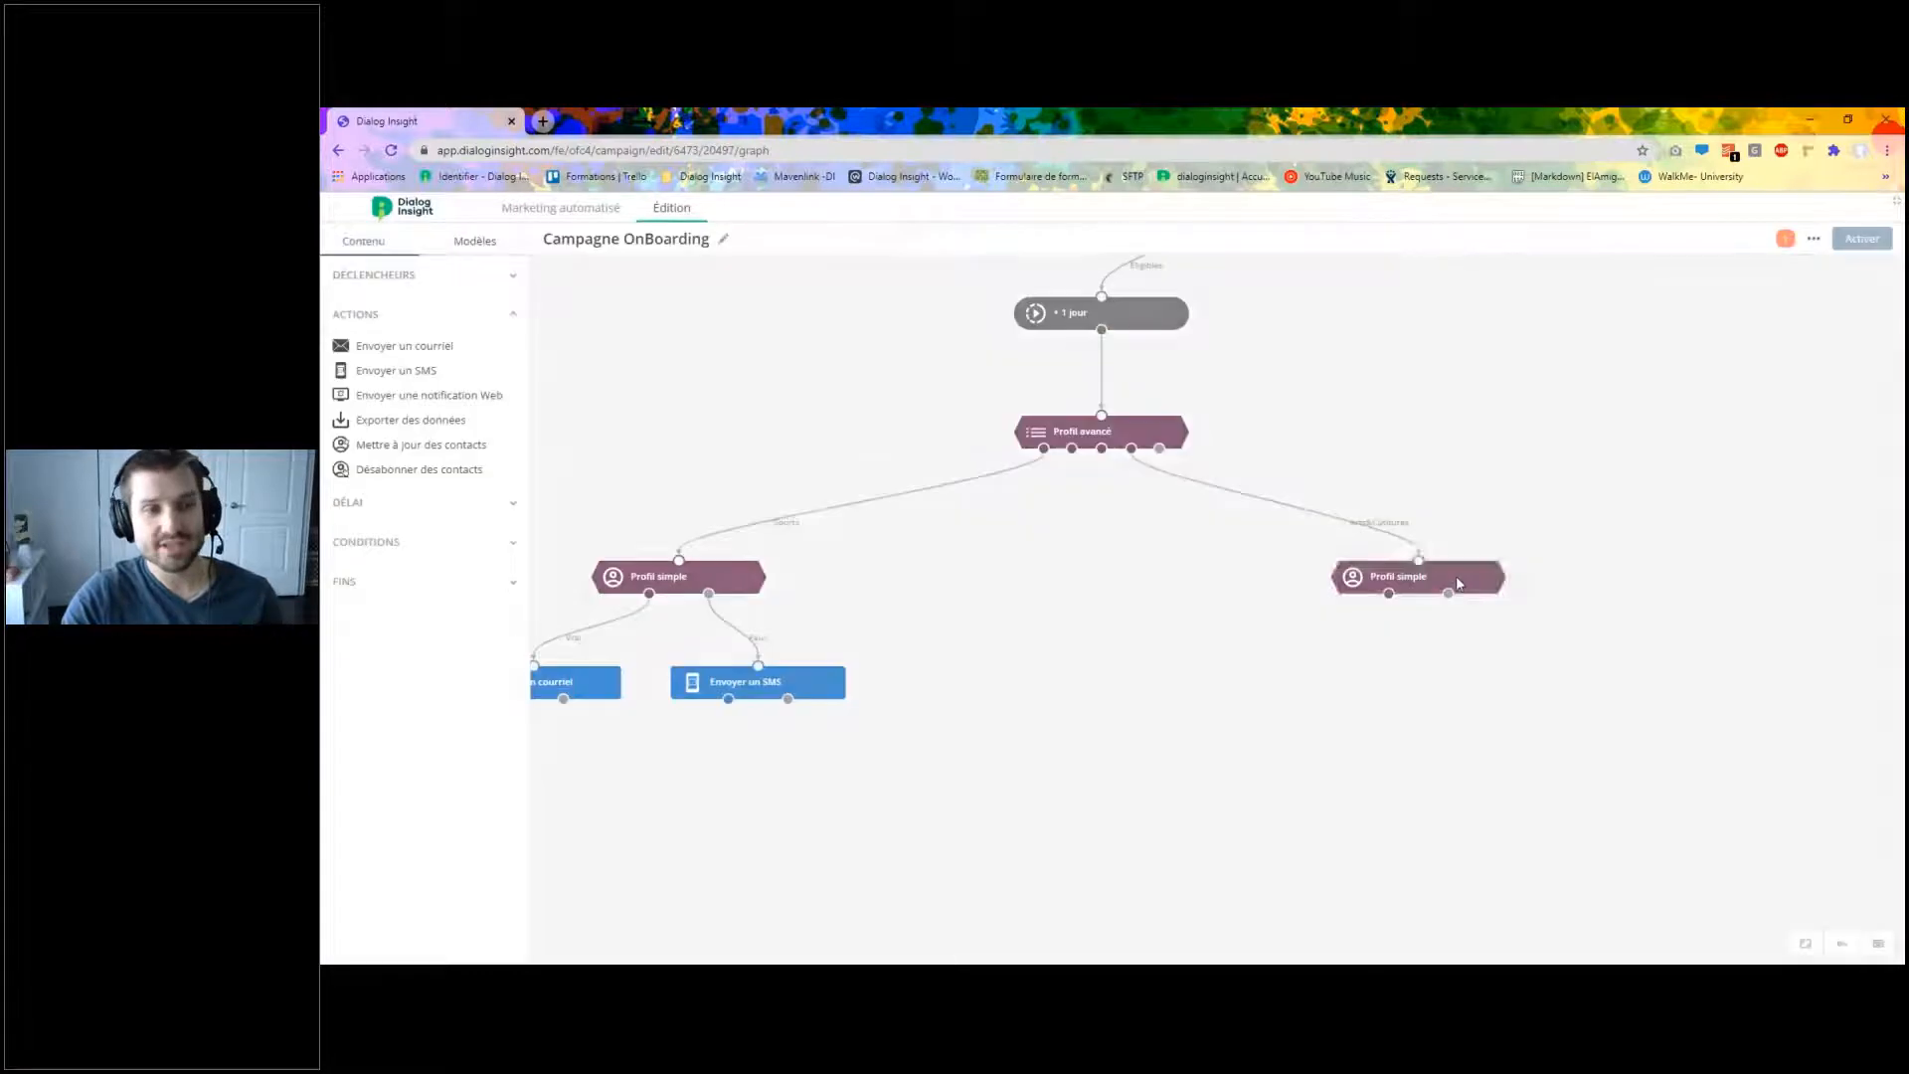
pyautogui.click(1456, 580)
pyautogui.click(1429, 557)
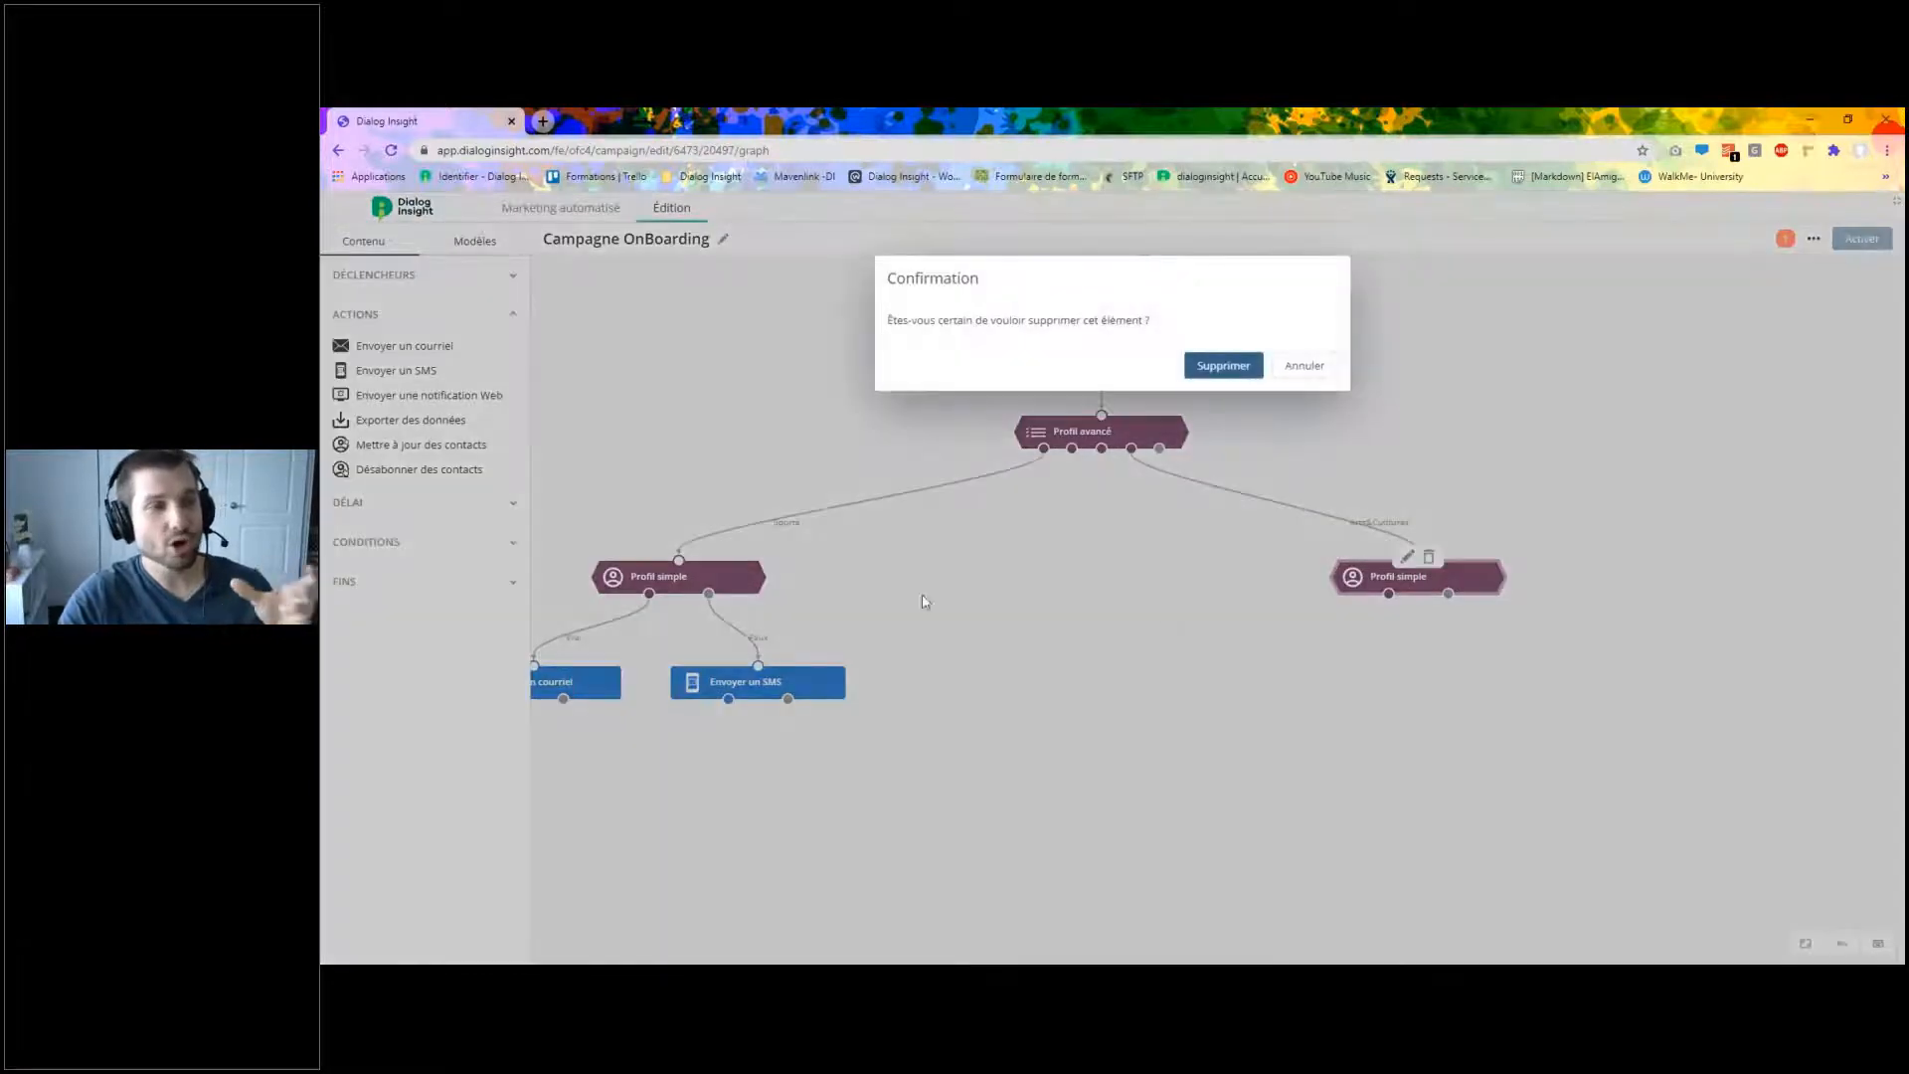
pyautogui.click(1223, 366)
# Paste three copies of the first Profil simple node and link the Politique and Actualité branches to them.
pyautogui.moveTo(737, 581)
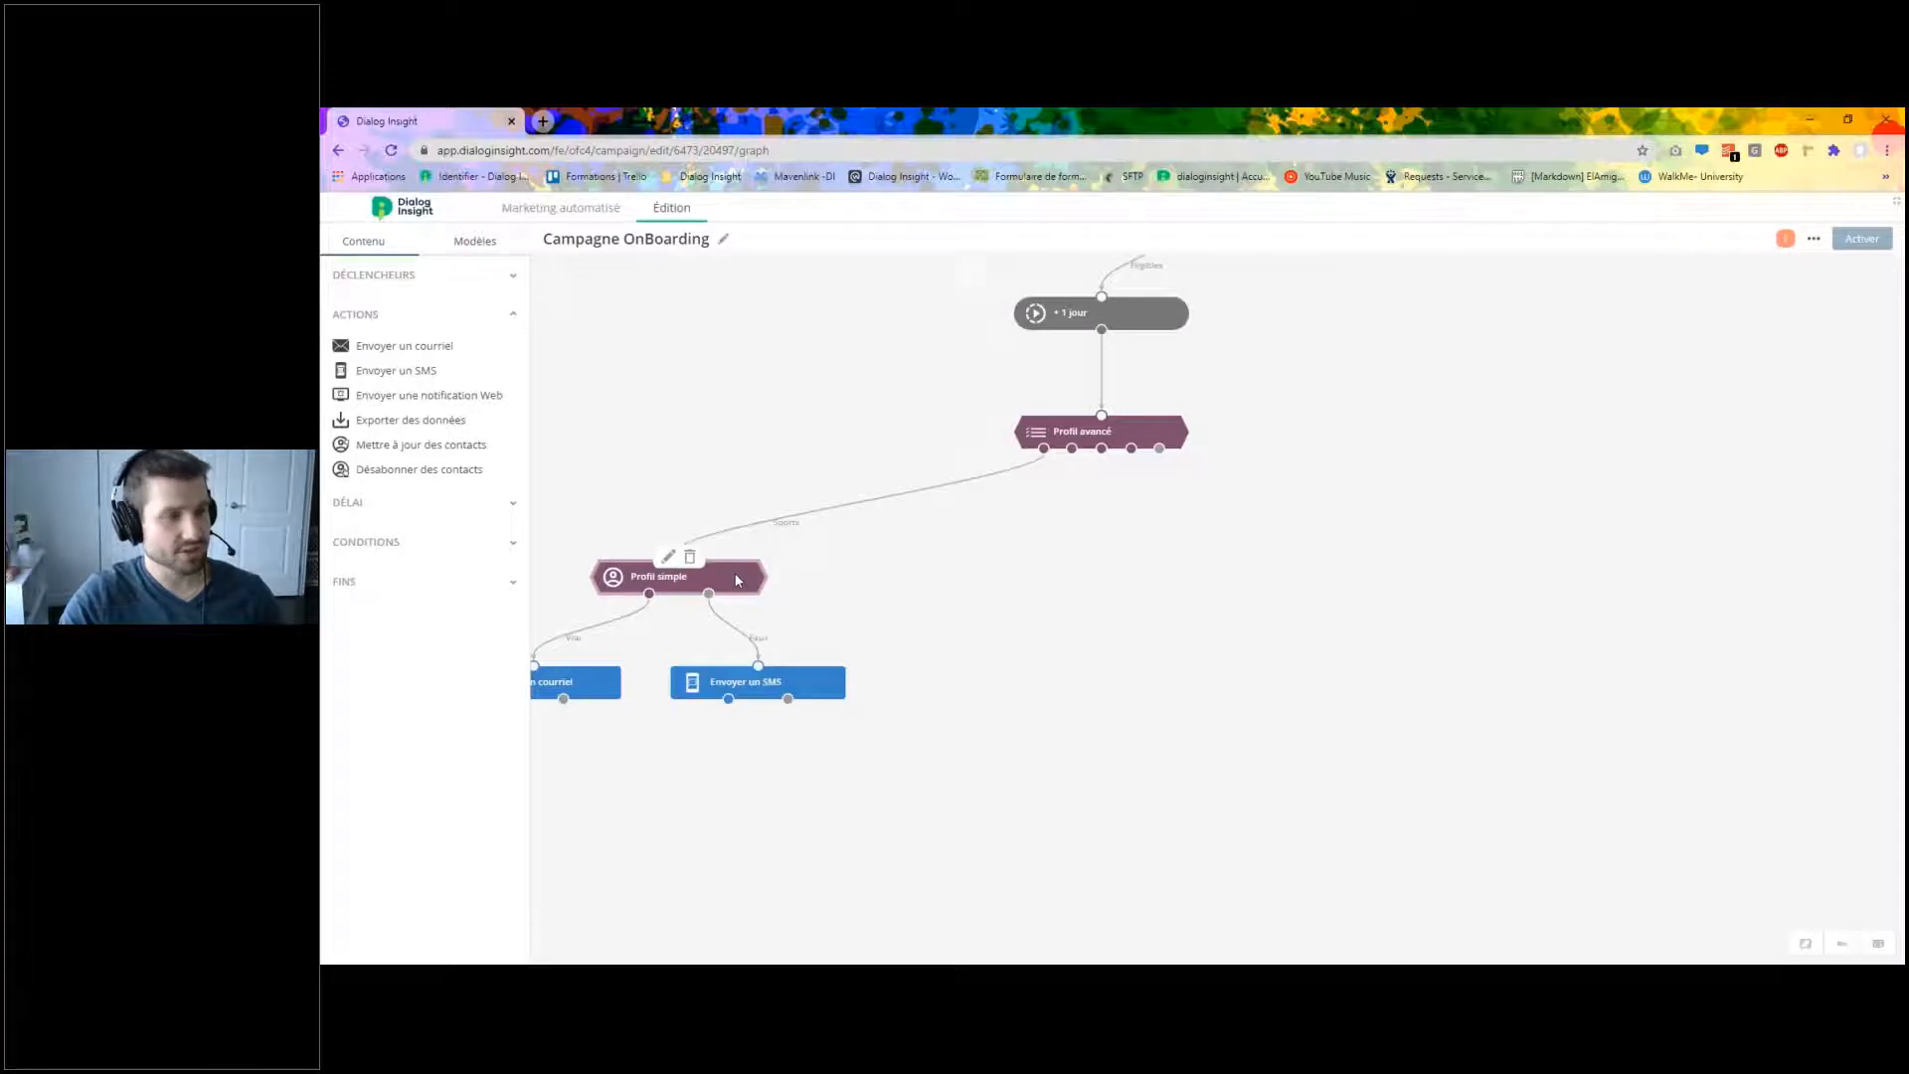
pyautogui.hotkey('ctrl', 'v')
pyautogui.moveTo(831, 594); pyautogui.dragTo(904, 585)
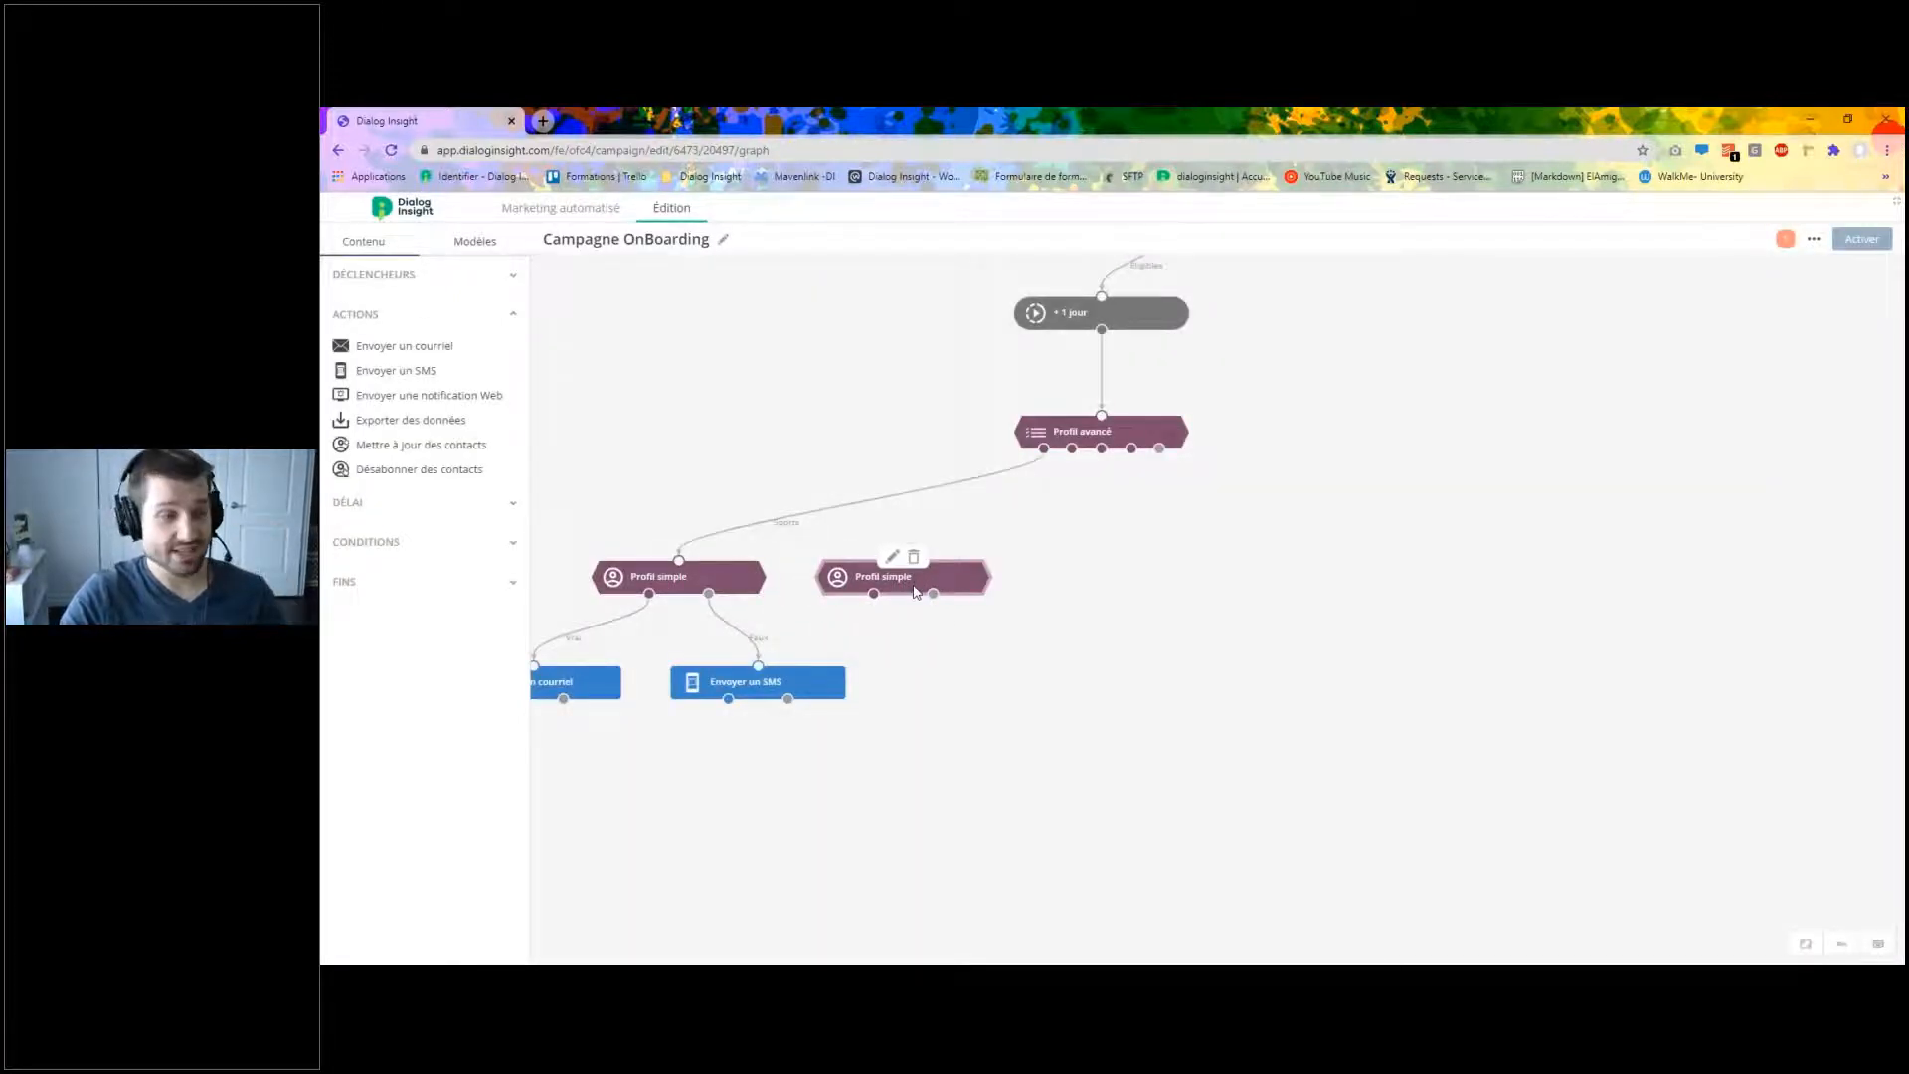
pyautogui.hotkey('ctrl', 'v')
pyautogui.moveTo(979, 607); pyautogui.dragTo(1310, 592)
pyautogui.hotkey('ctrl', 'v')
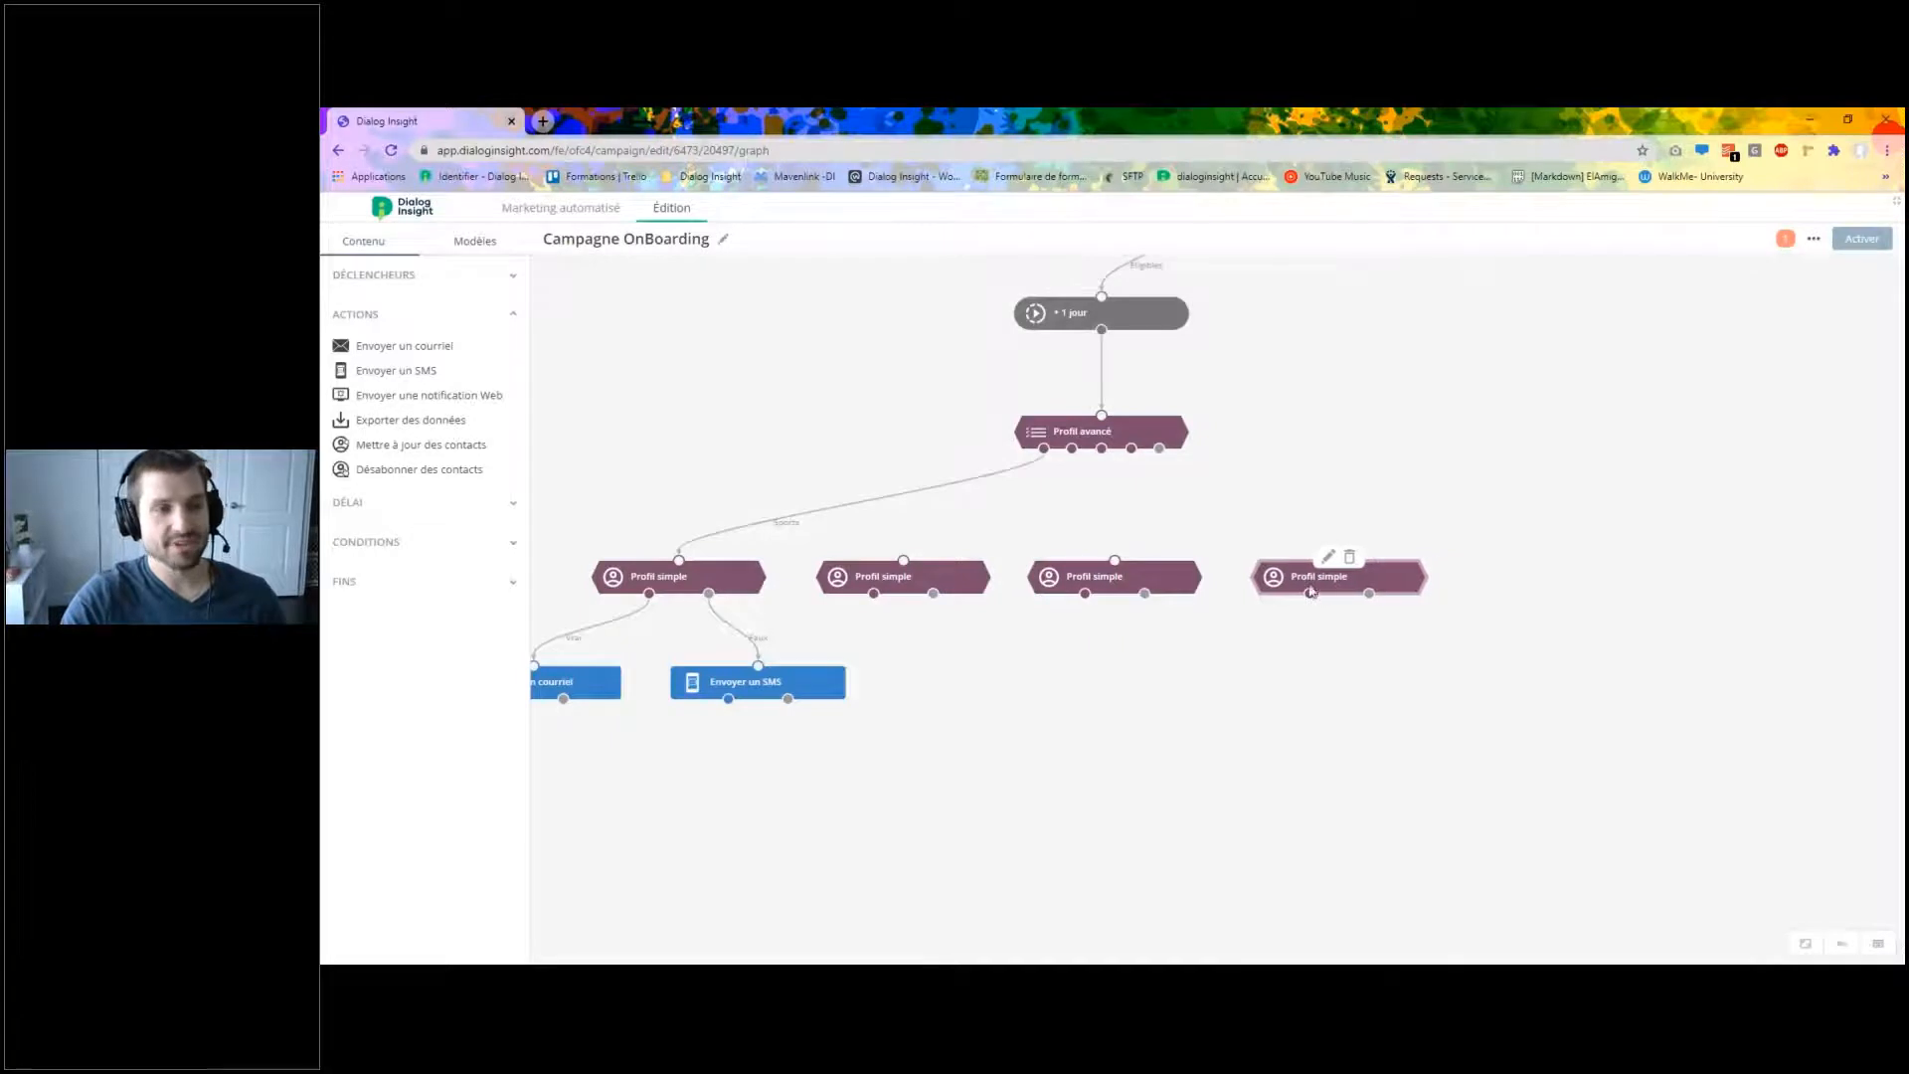
pyautogui.moveTo(1071, 449); pyautogui.dragTo(903, 560)
pyautogui.moveTo(1101, 449); pyautogui.dragTo(1317, 557)
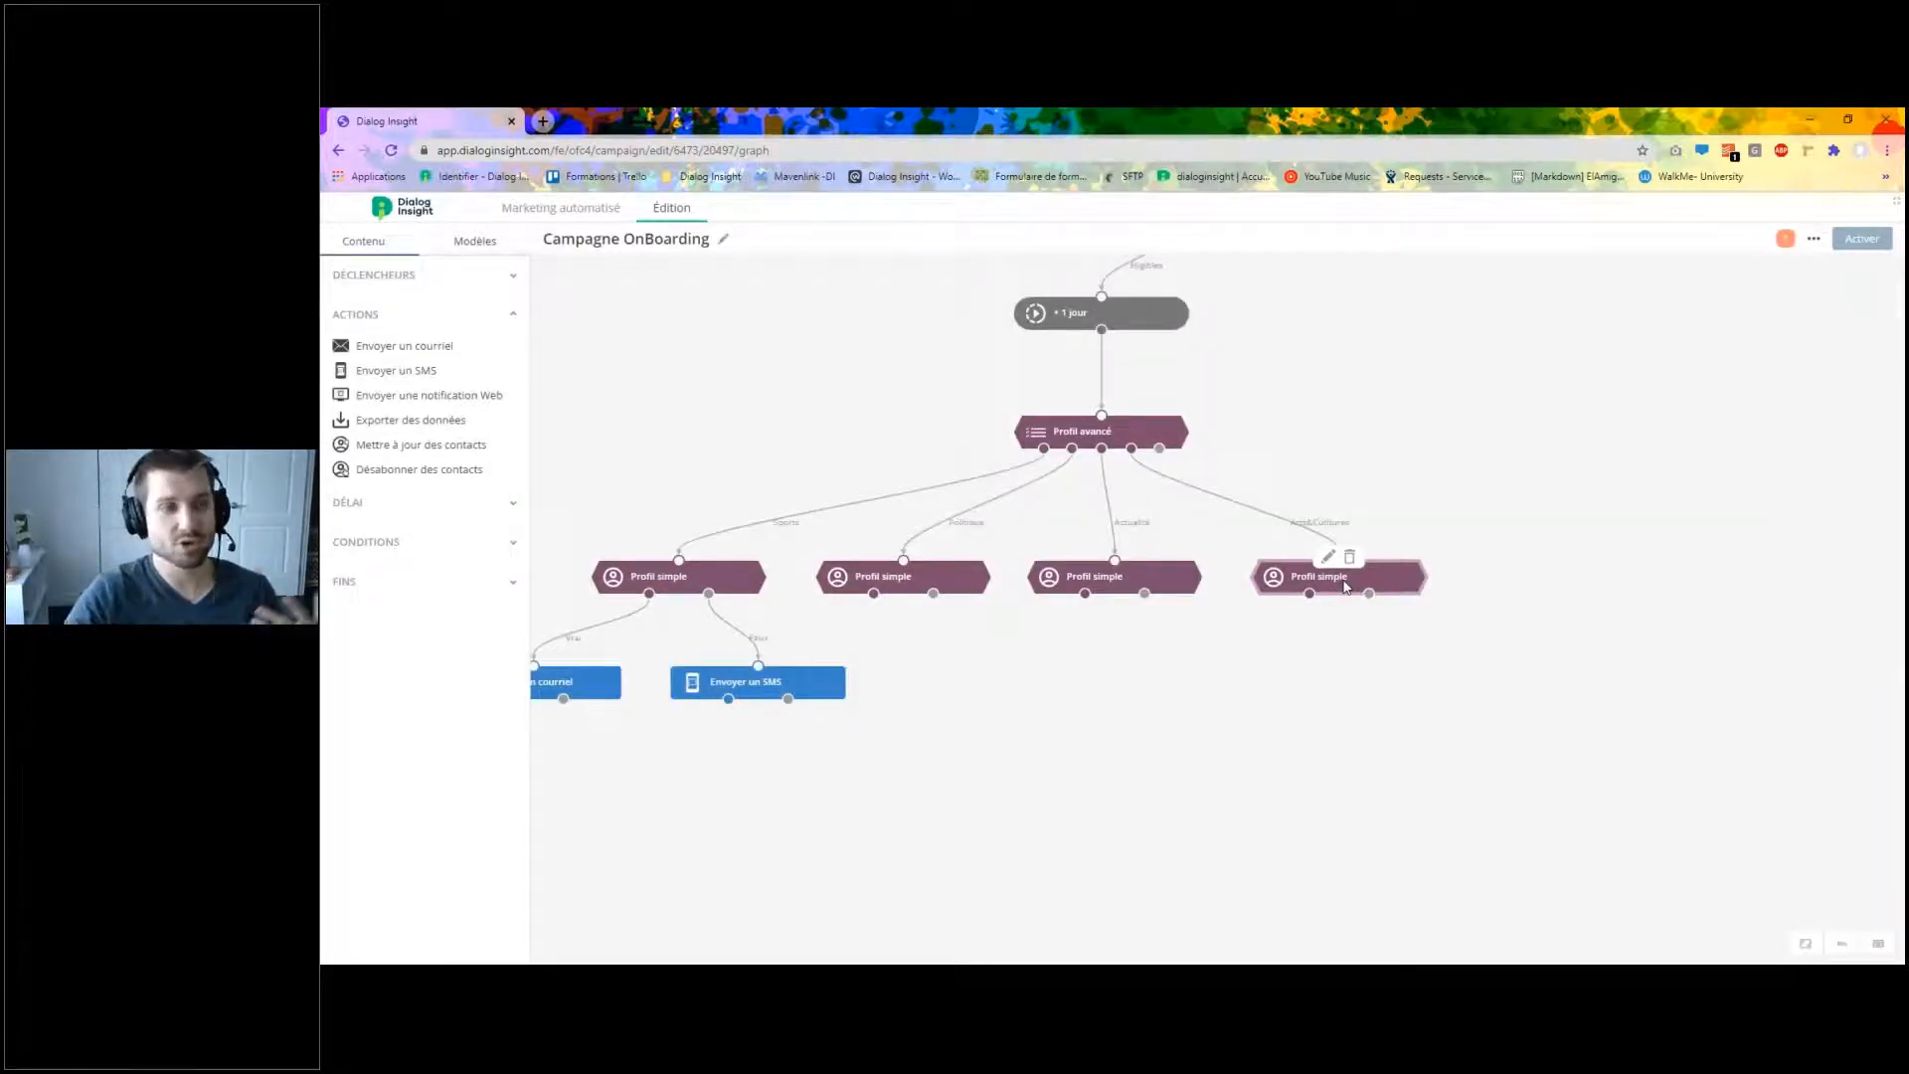
pyautogui.moveTo(824, 735); pyautogui.dragTo(1079, 705)
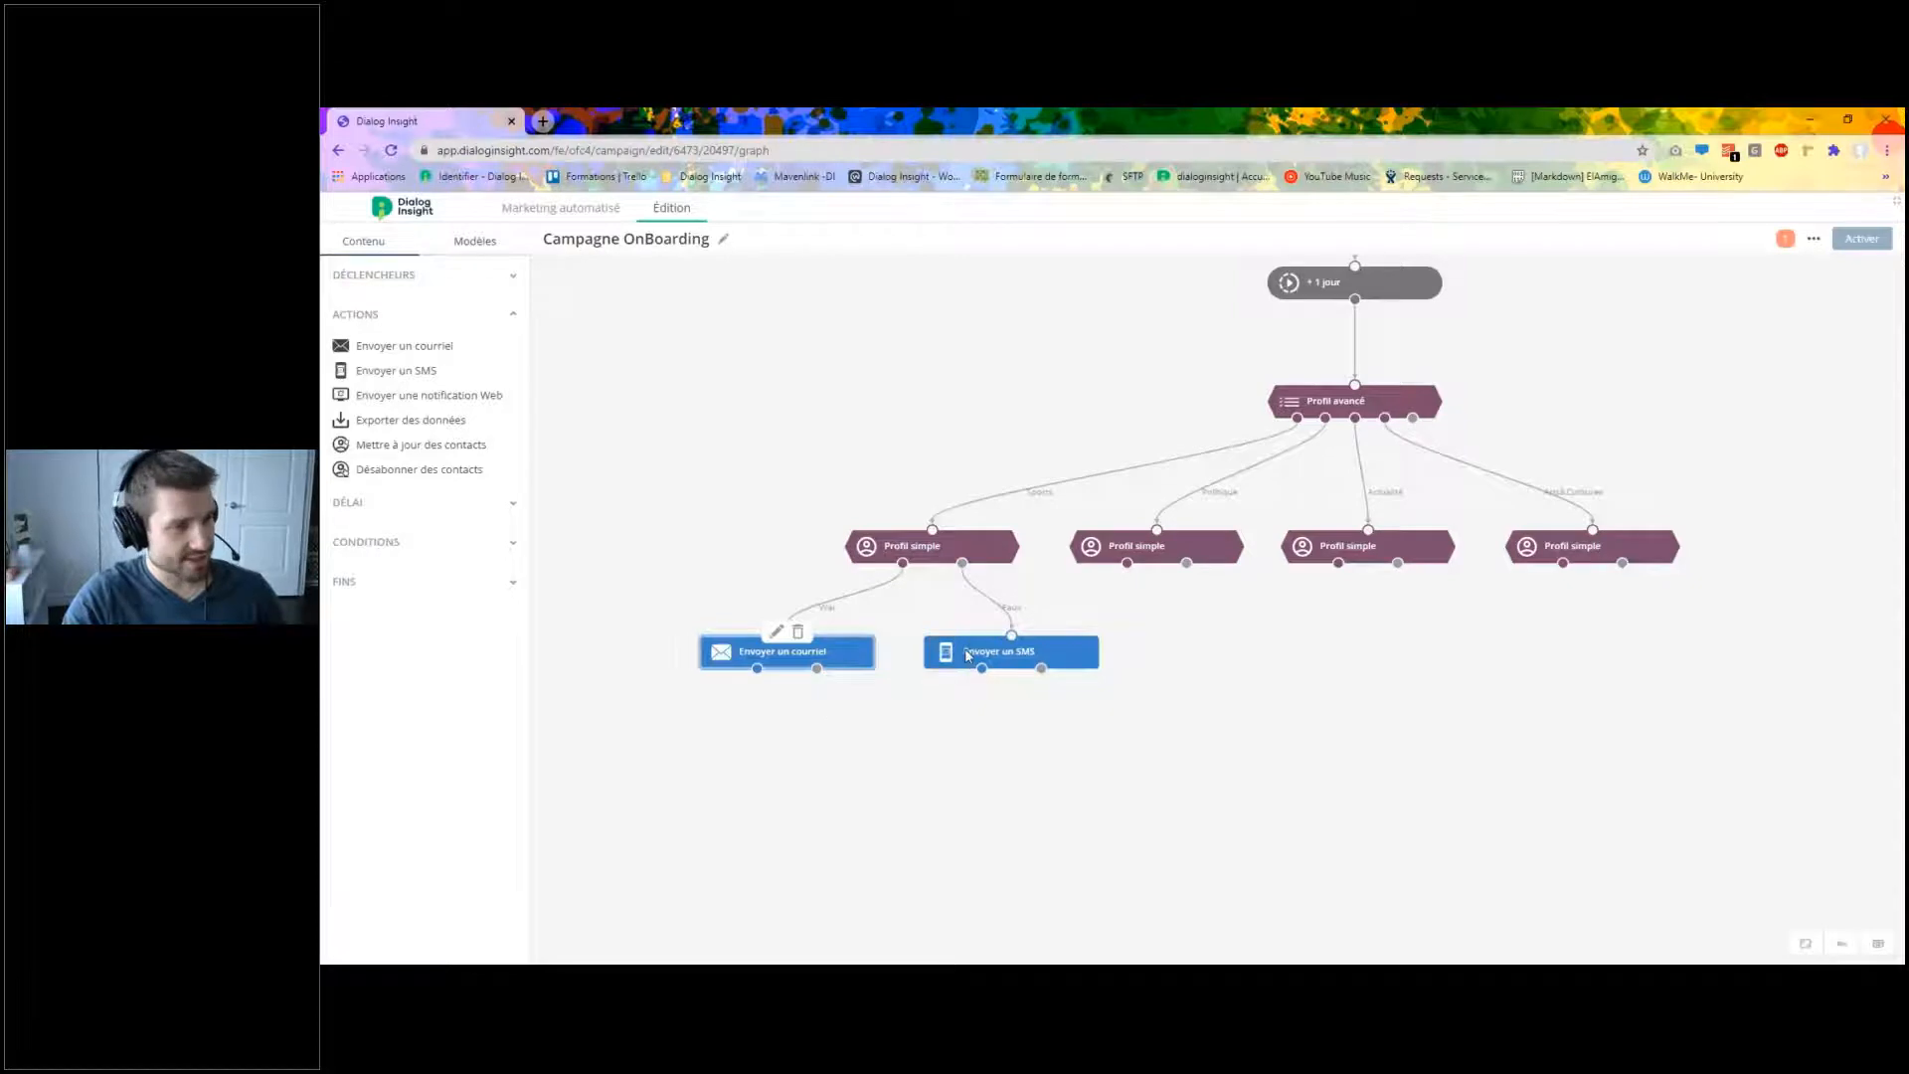
# Paste email and SMS nodes and arrange pairs under the first two Profil simple nodes.
pyautogui.hotkey('ctrl', 'v')
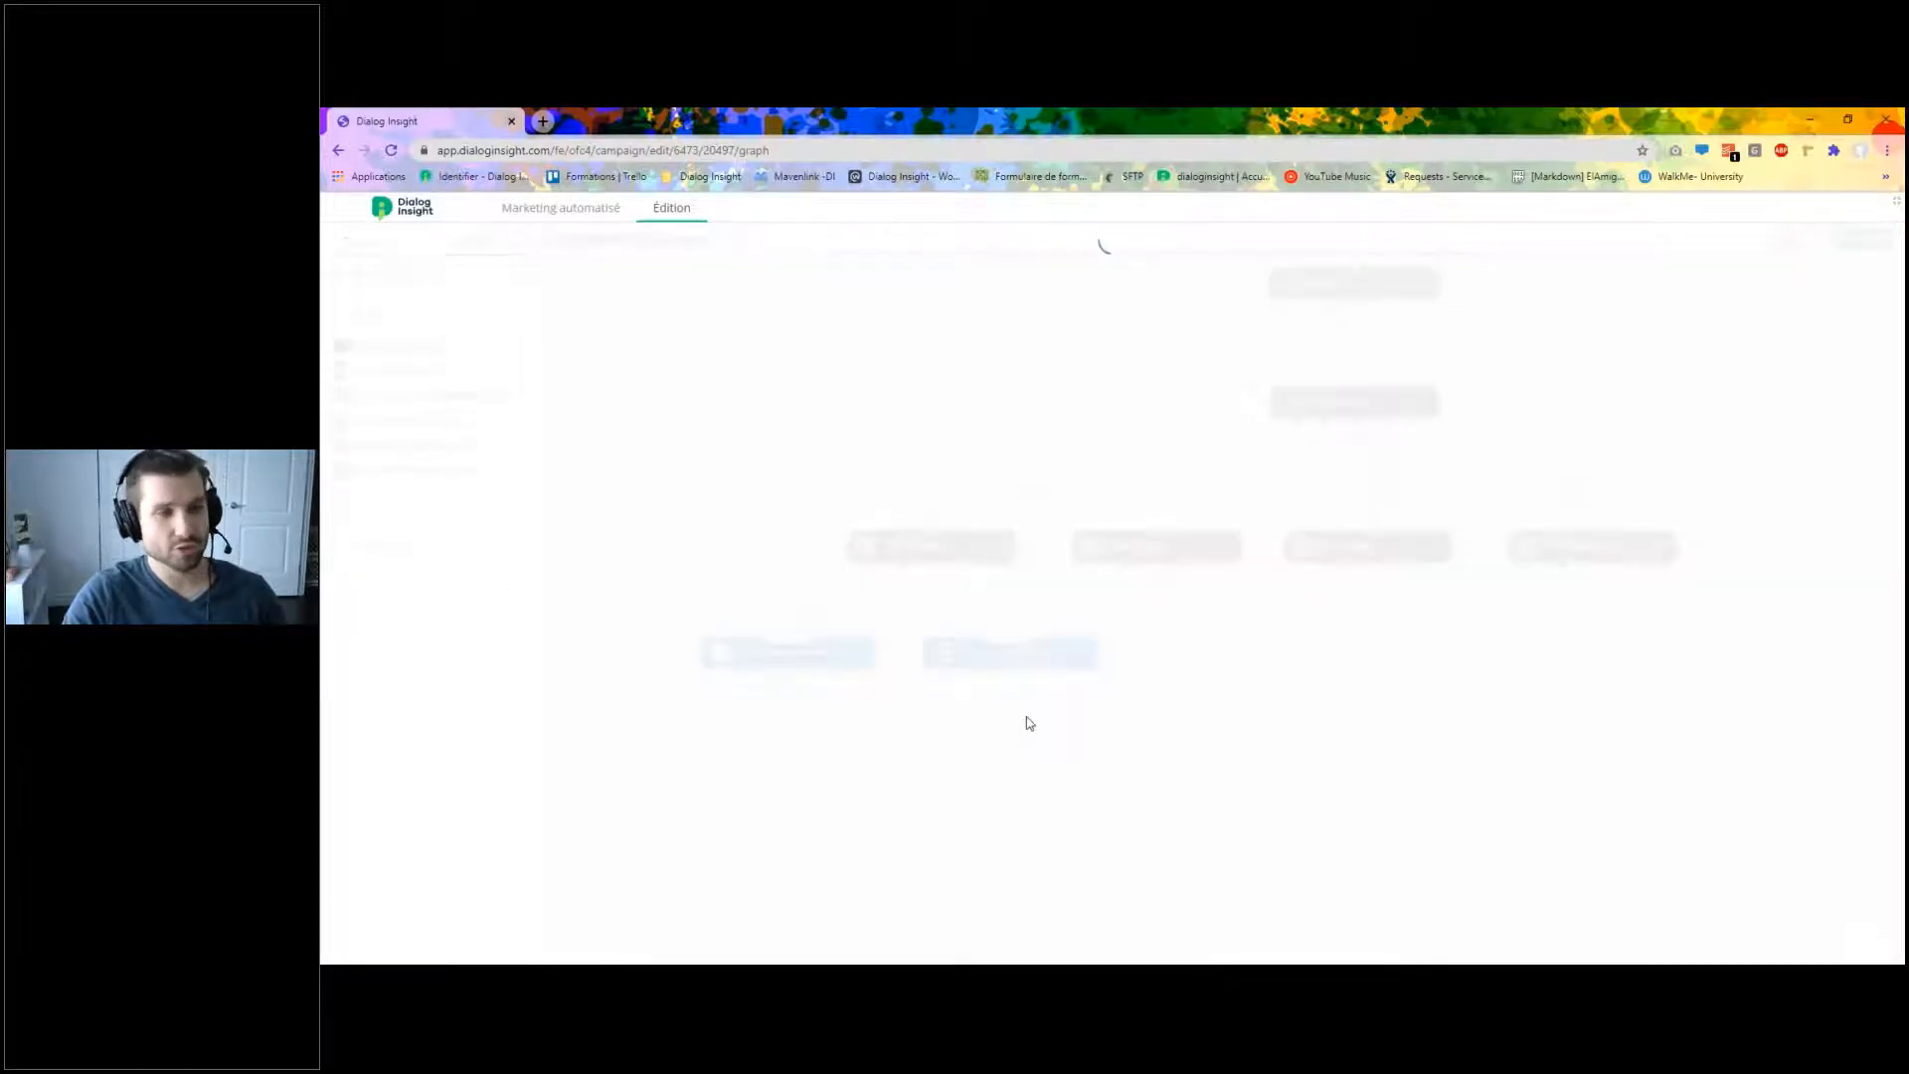
pyautogui.moveTo(938, 551); pyautogui.dragTo(702, 497)
pyautogui.scroll(-2, 1069, 597)
pyautogui.moveTo(915, 547); pyautogui.dragTo(842, 547)
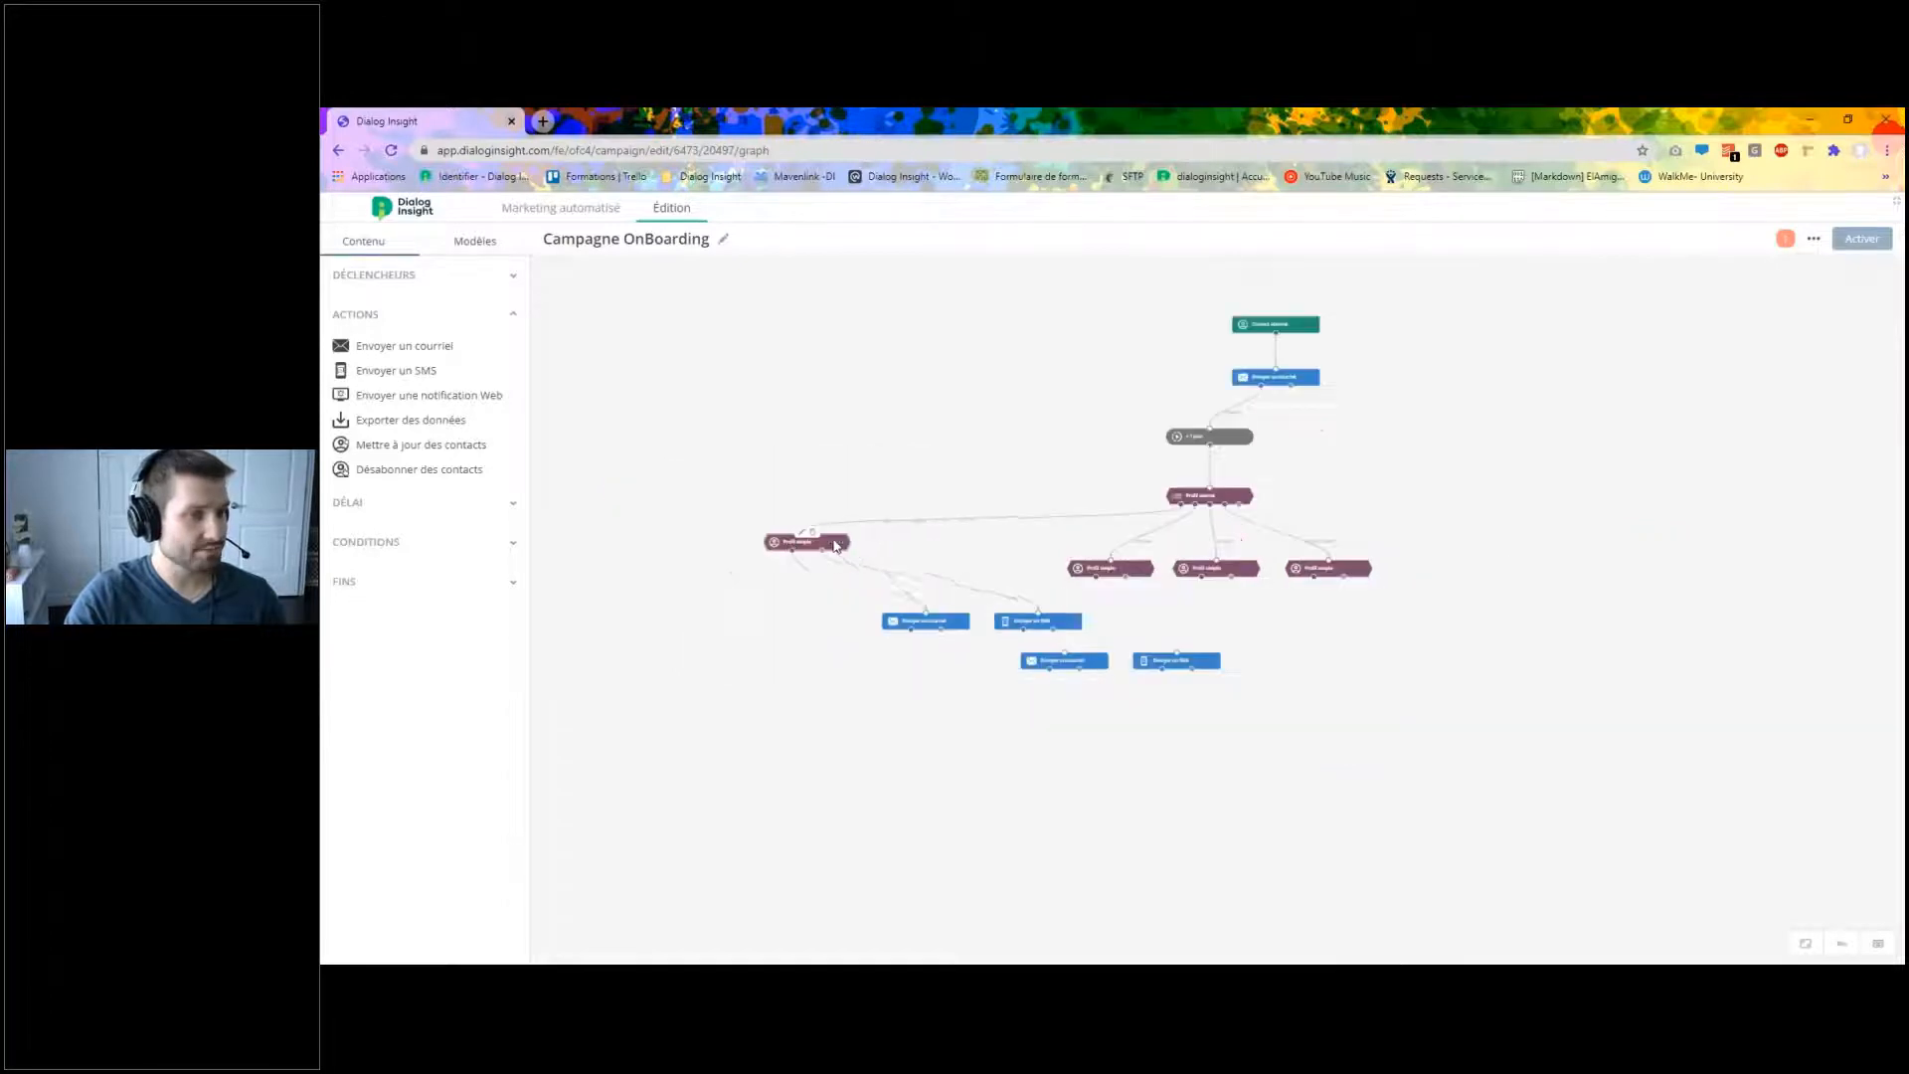
pyautogui.moveTo(921, 624); pyautogui.dragTo(665, 588)
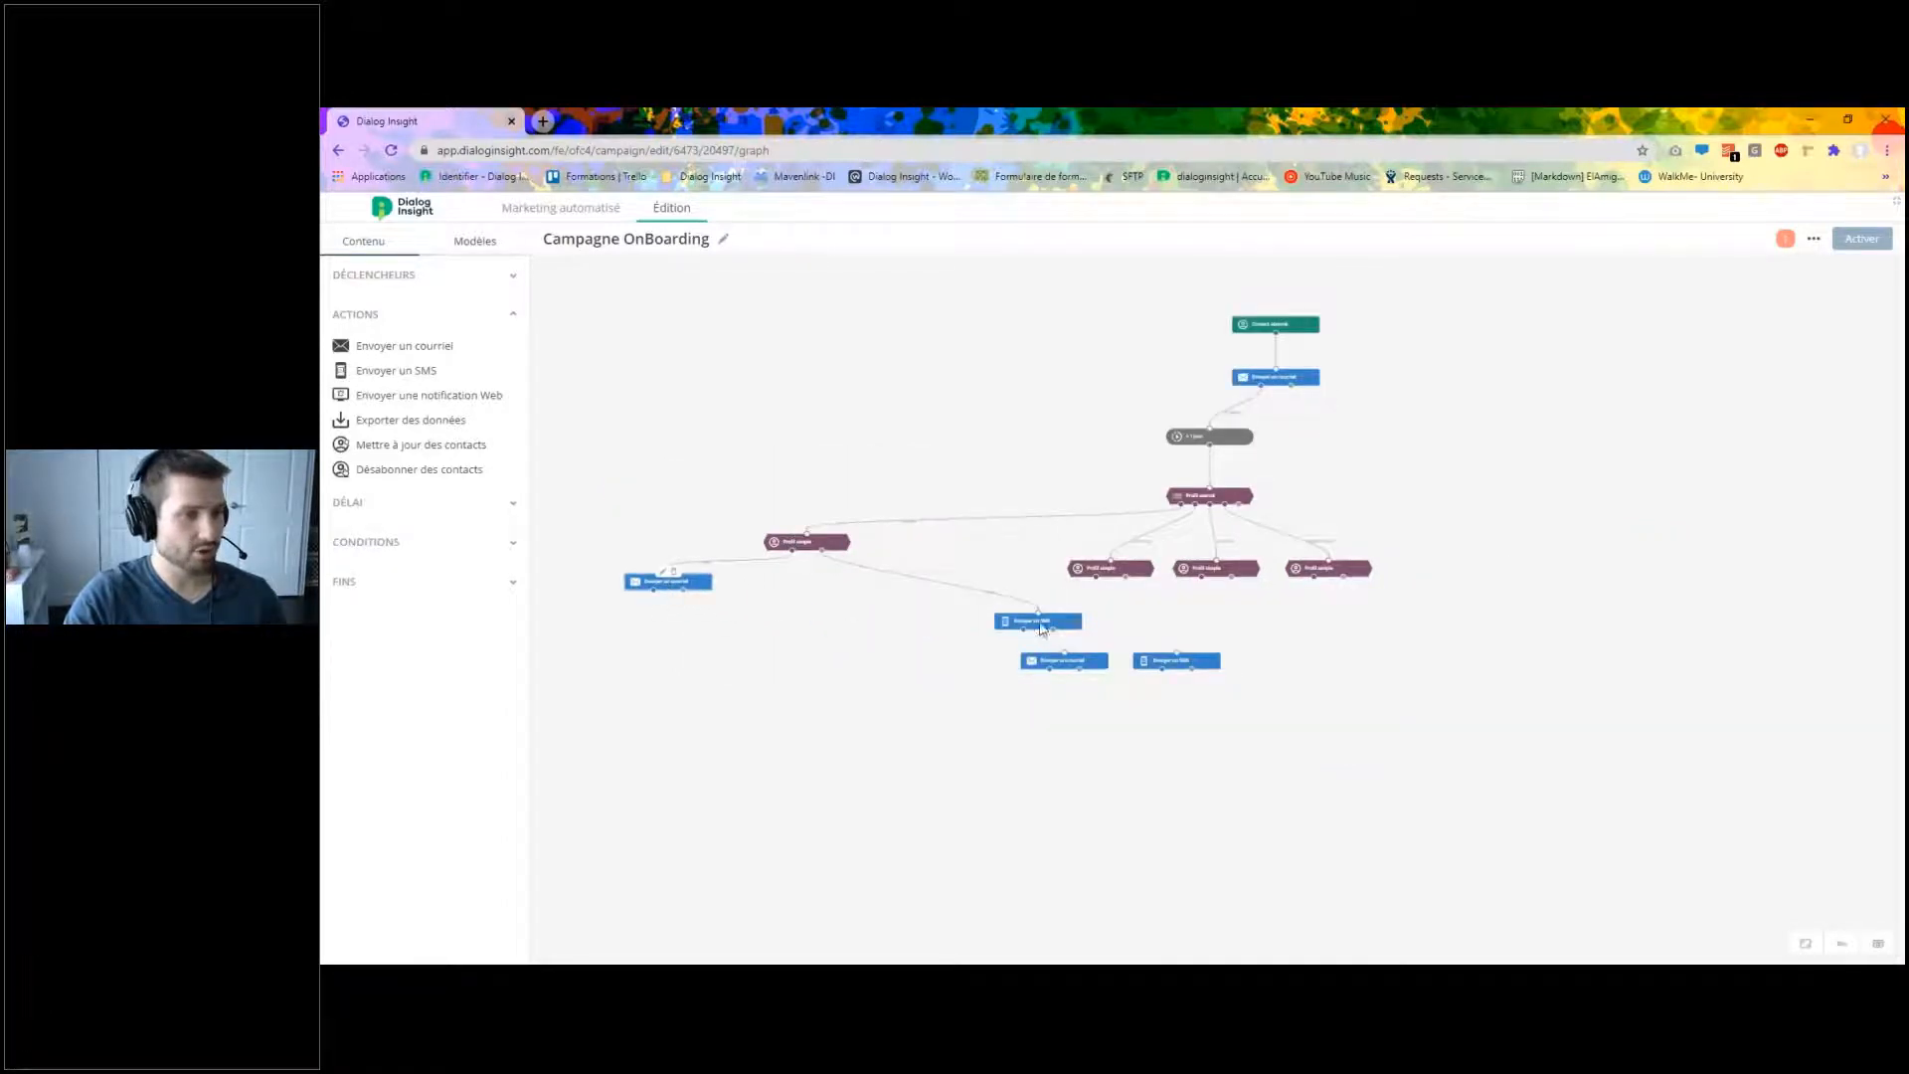
pyautogui.moveTo(1041, 627); pyautogui.dragTo(803, 588)
pyautogui.moveTo(1111, 566); pyautogui.dragTo(973, 561)
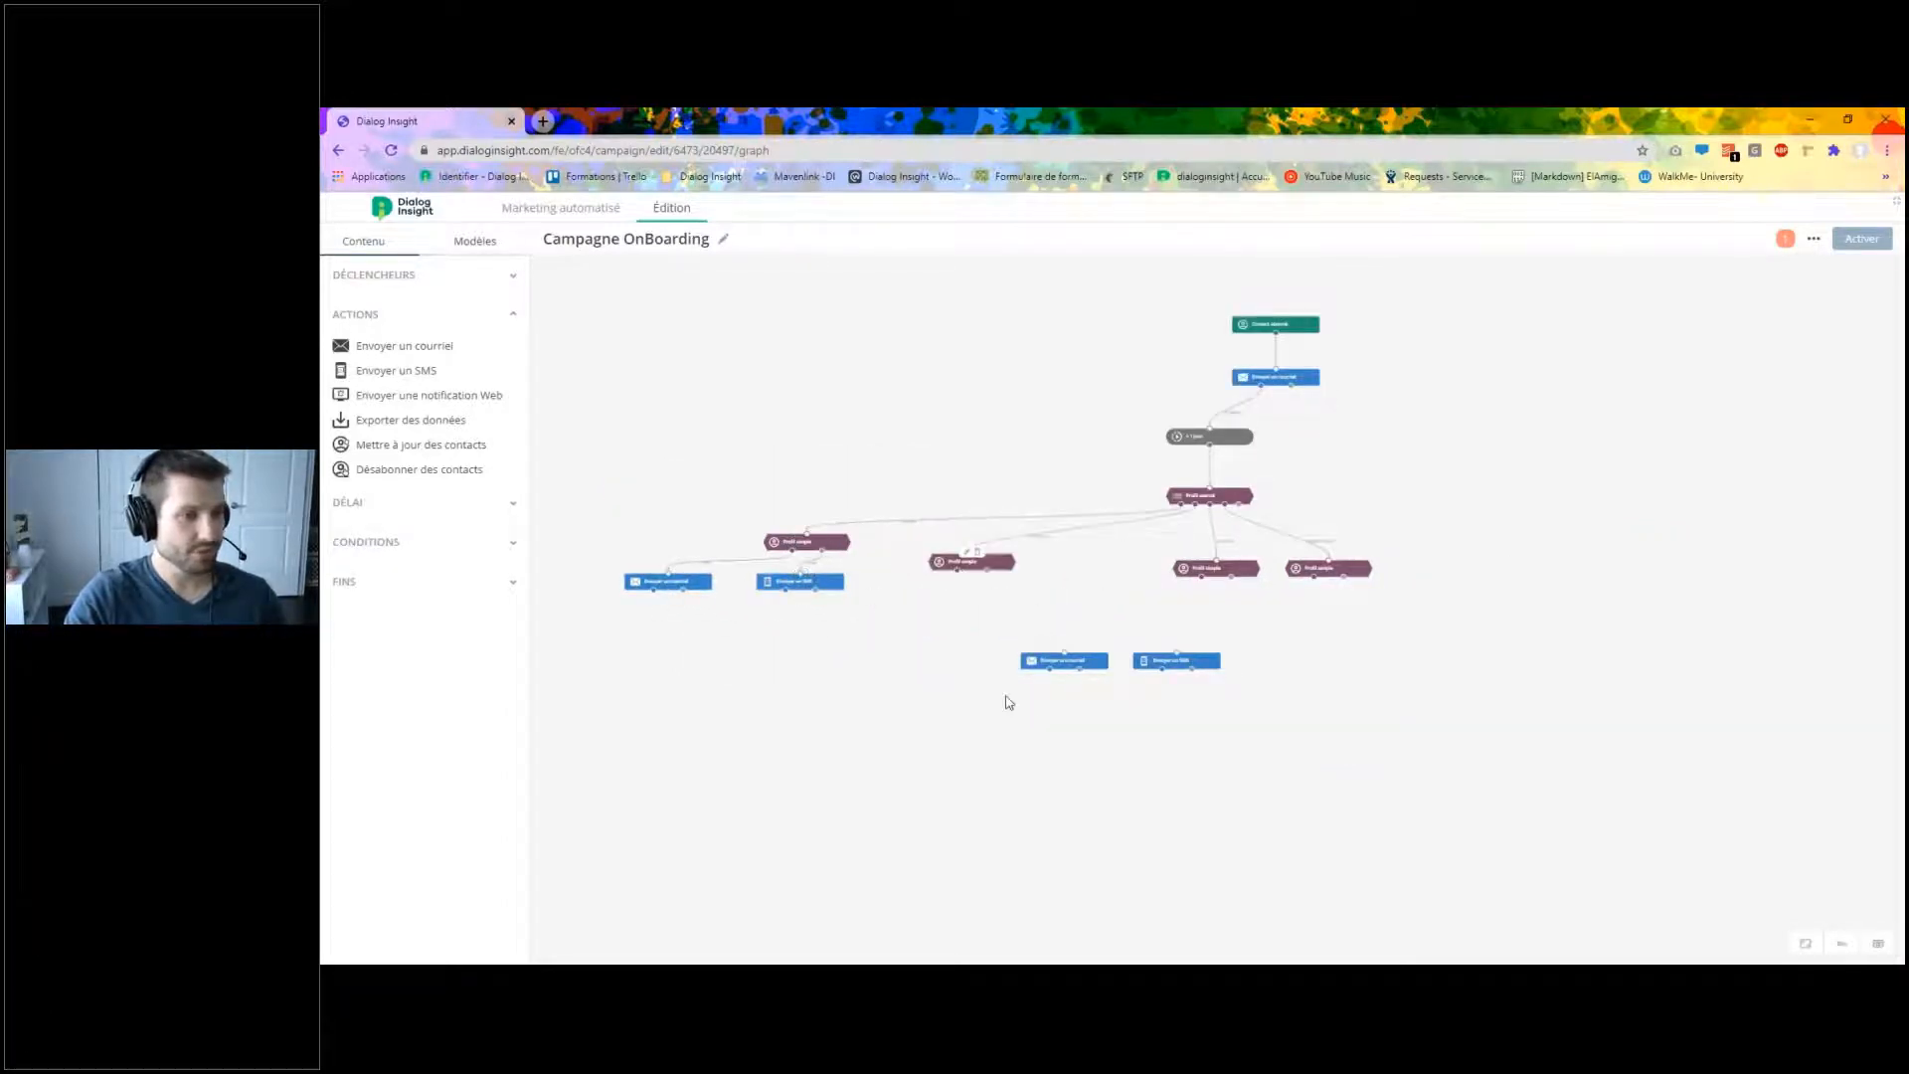
# Arrange the remaining email and SMS pairs under the third and far-right Profil simple nodes.
pyautogui.moveTo(1074, 662); pyautogui.dragTo(916, 608)
pyautogui.moveTo(1178, 662); pyautogui.dragTo(1022, 614)
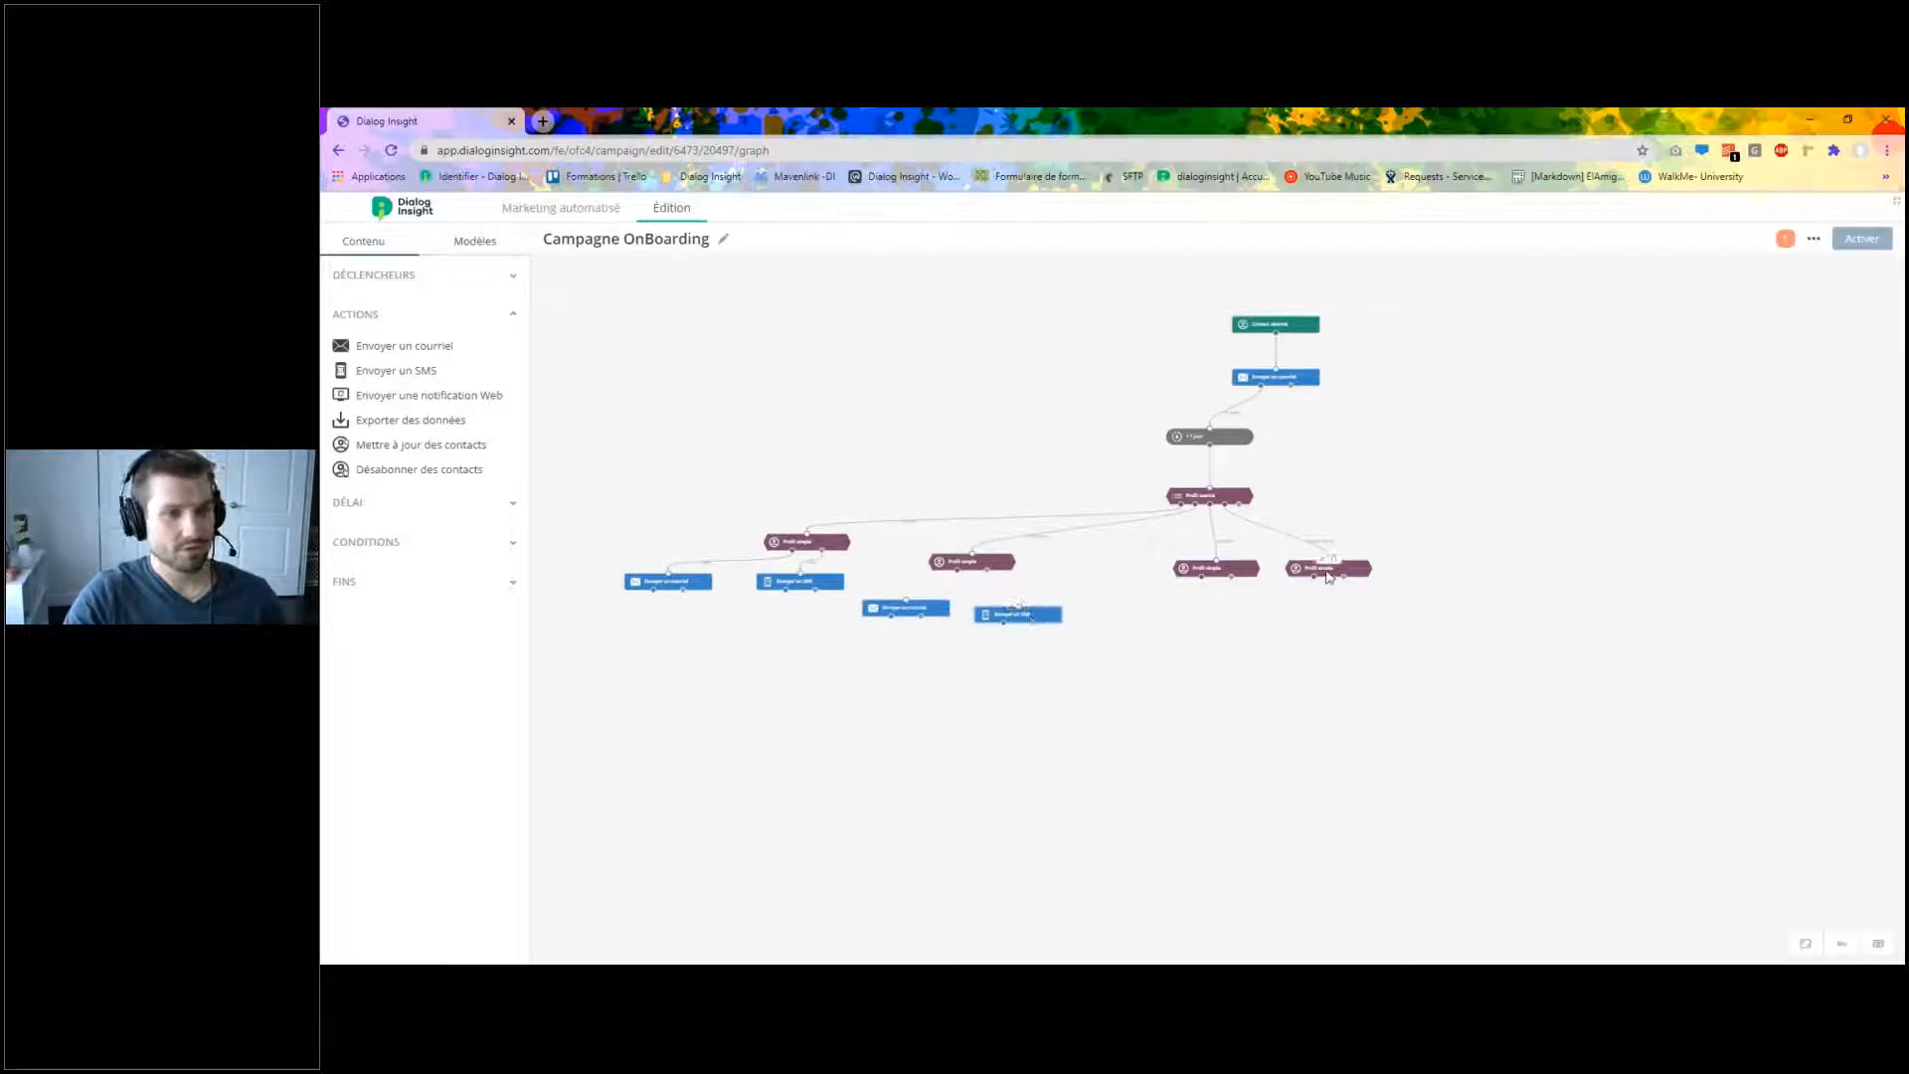
pyautogui.moveTo(1329, 566); pyautogui.dragTo(1587, 560)
pyautogui.moveTo(1206, 571); pyautogui.dragTo(1206, 565)
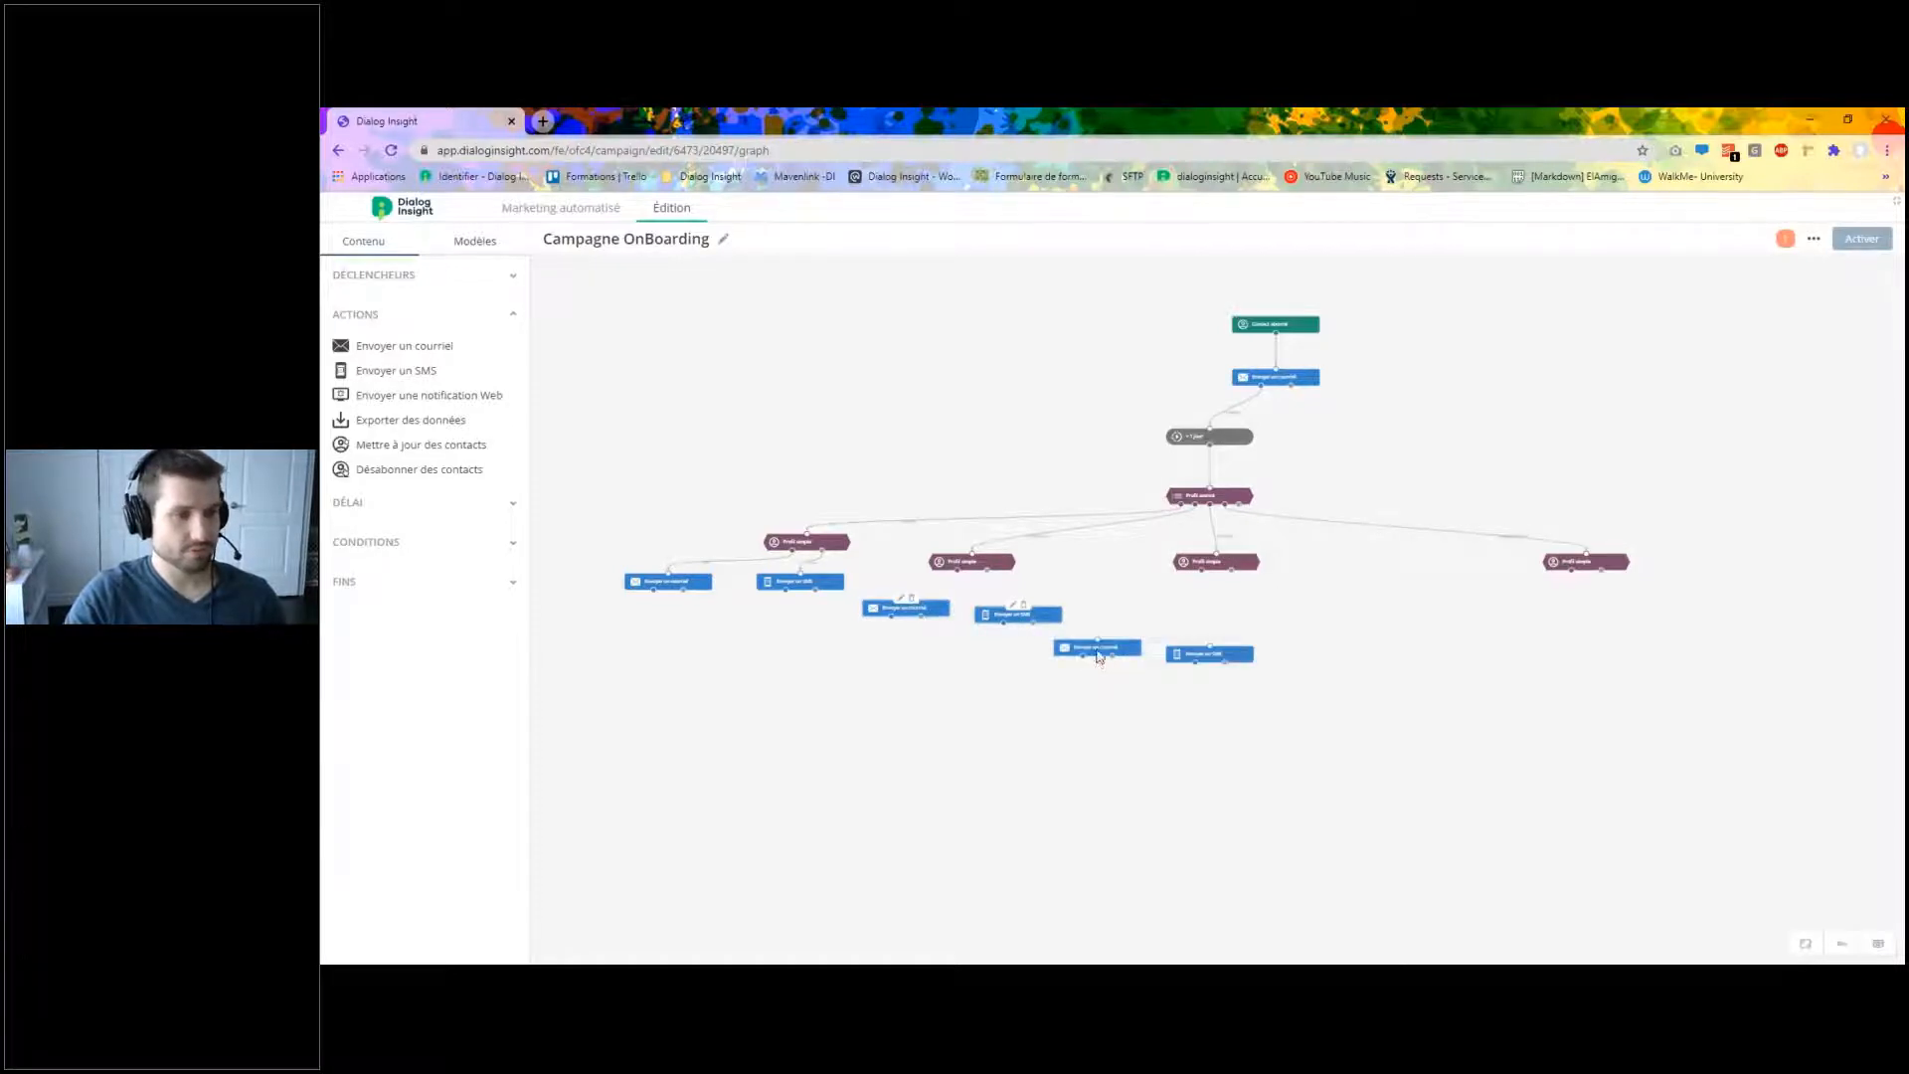
pyautogui.moveTo(1095, 647); pyautogui.dragTo(1276, 621)
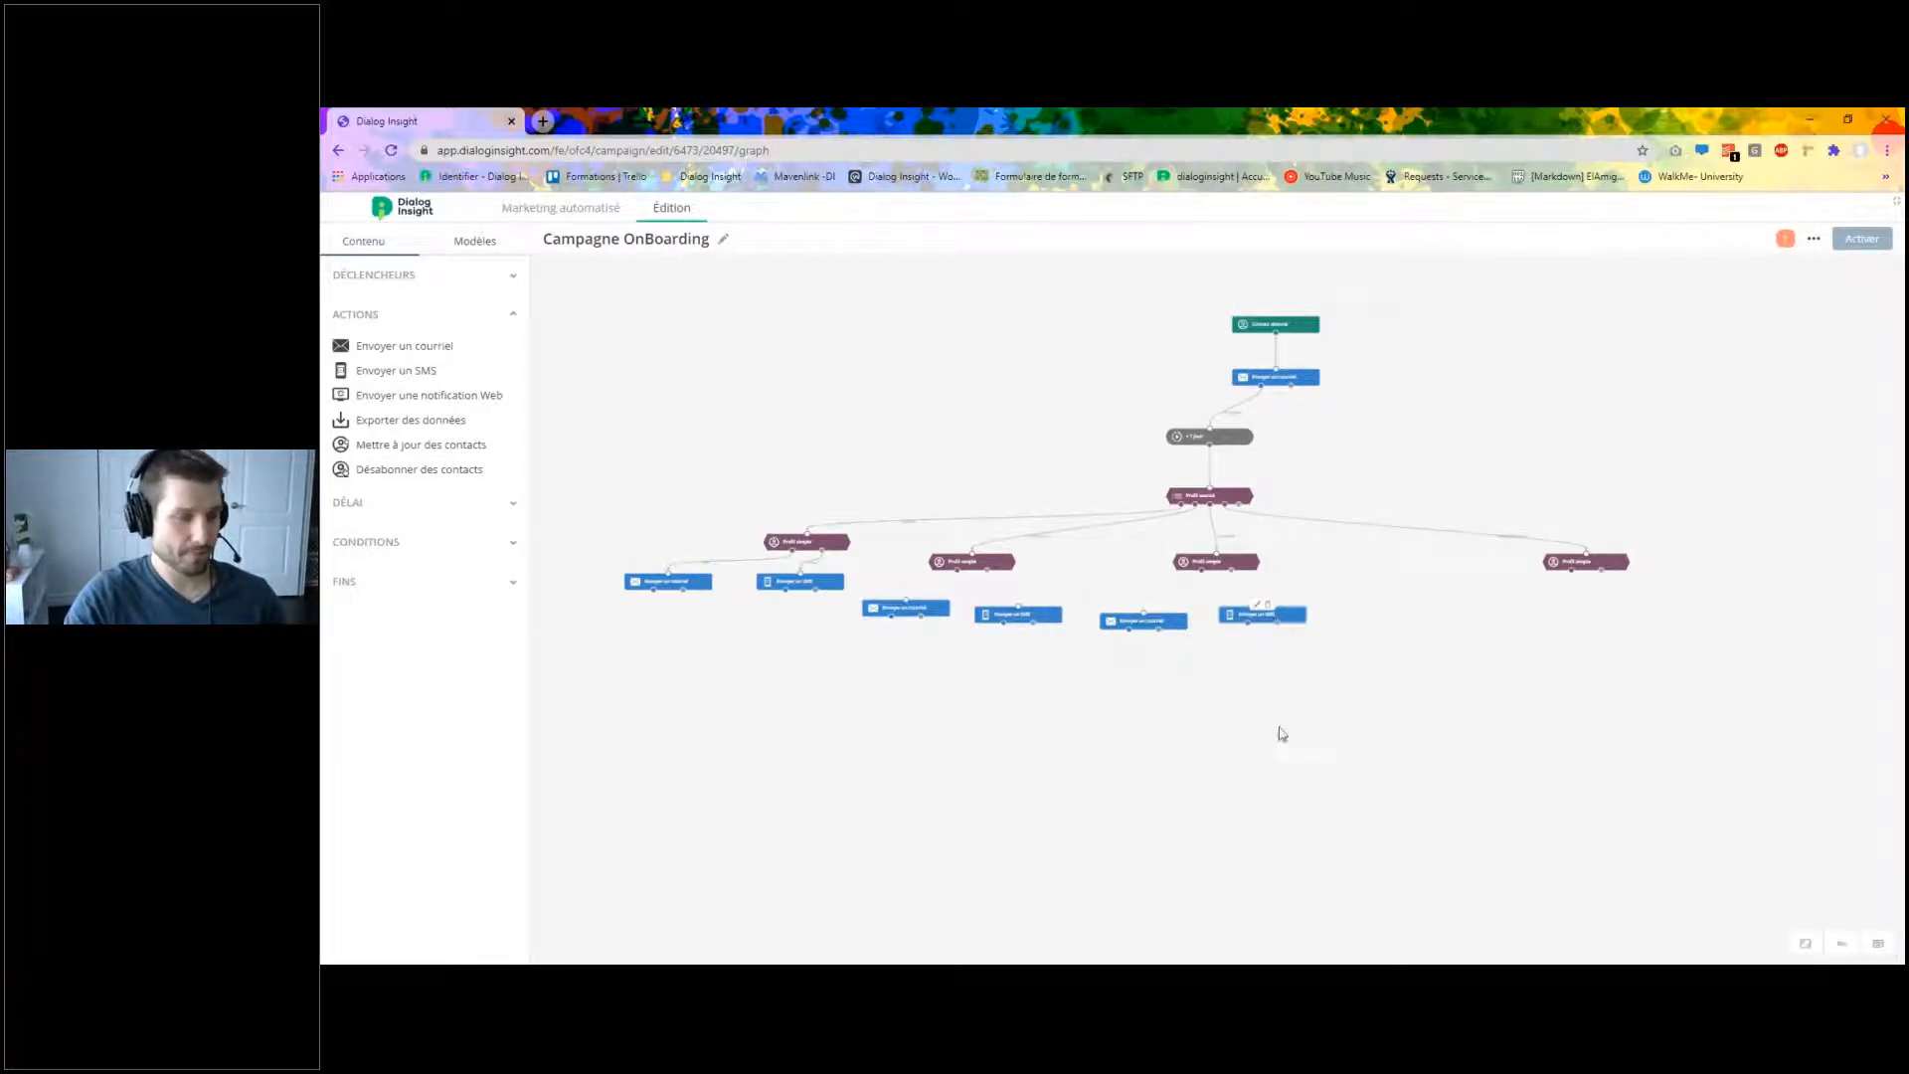
pyautogui.click(1251, 613)
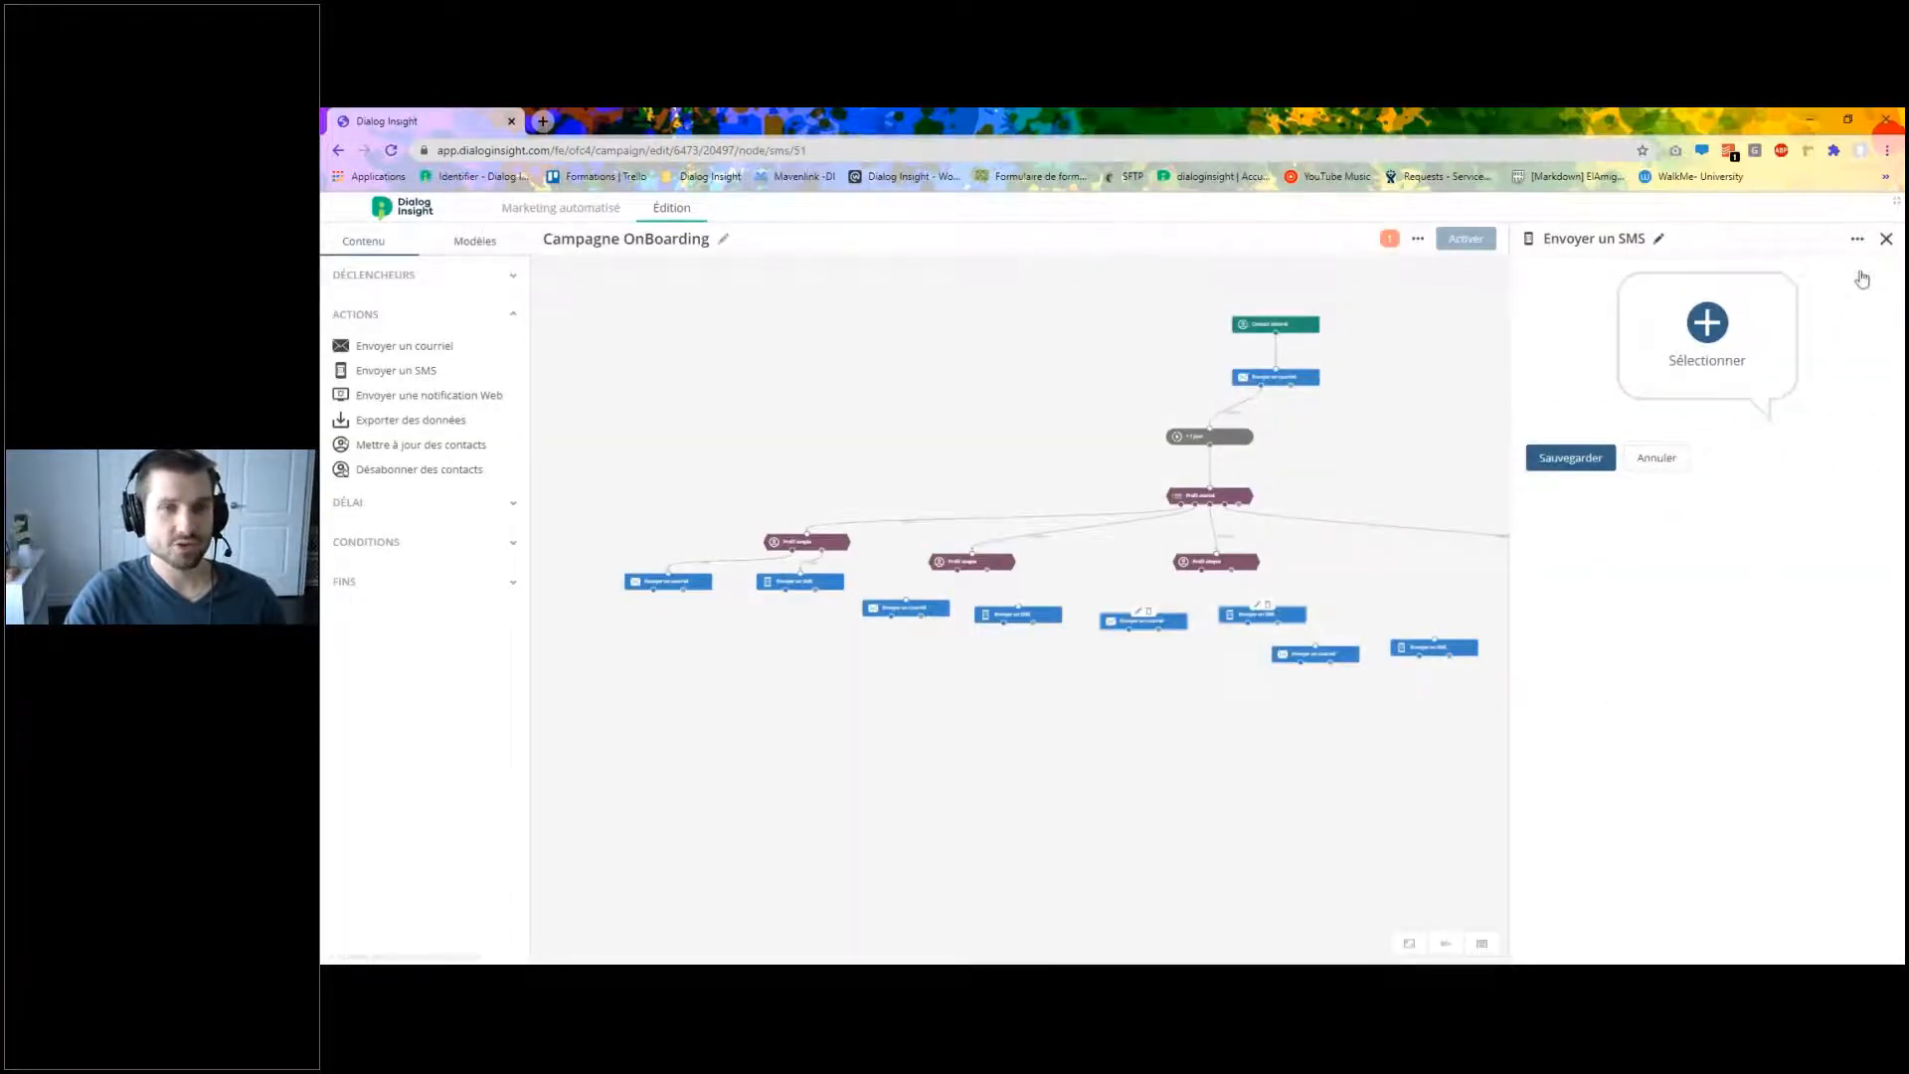
pyautogui.click(1886, 239)
pyautogui.moveTo(1339, 653); pyautogui.dragTo(1611, 619)
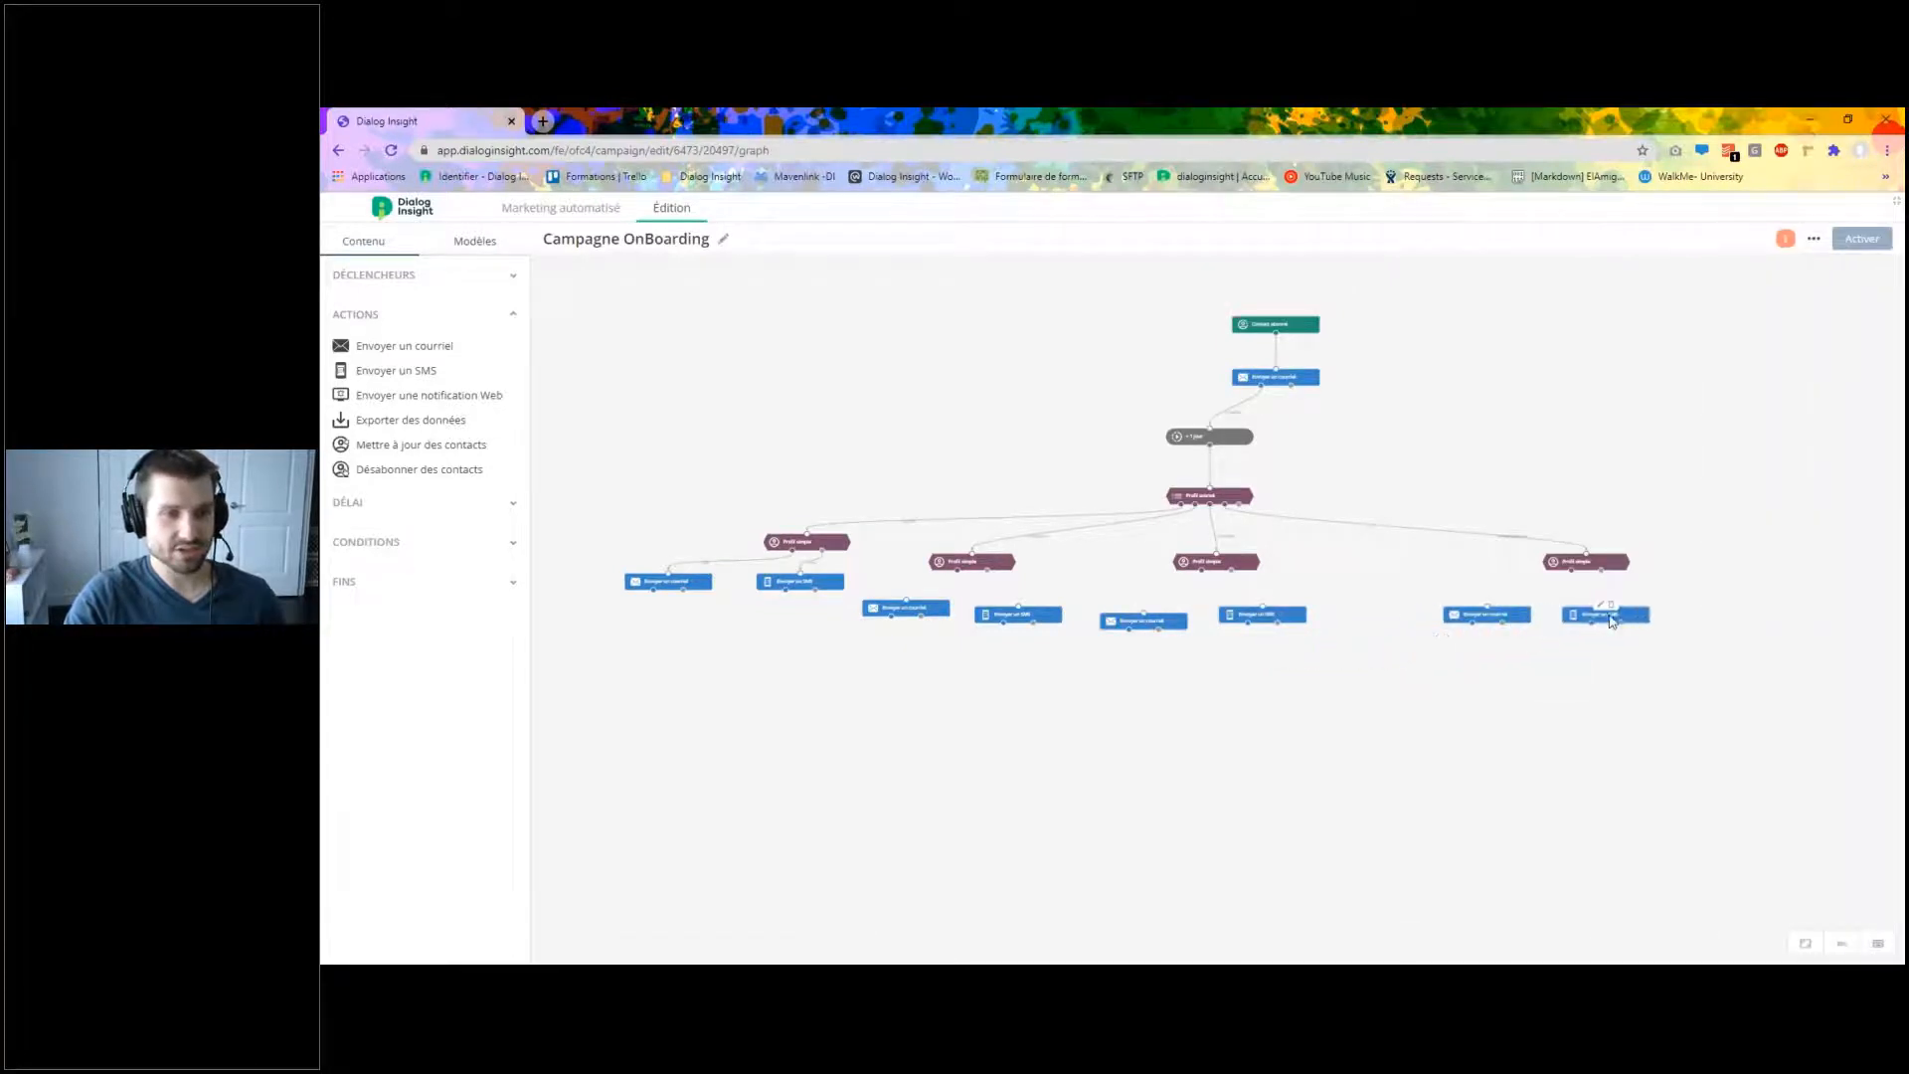
pyautogui.scroll(3, 960, 607)
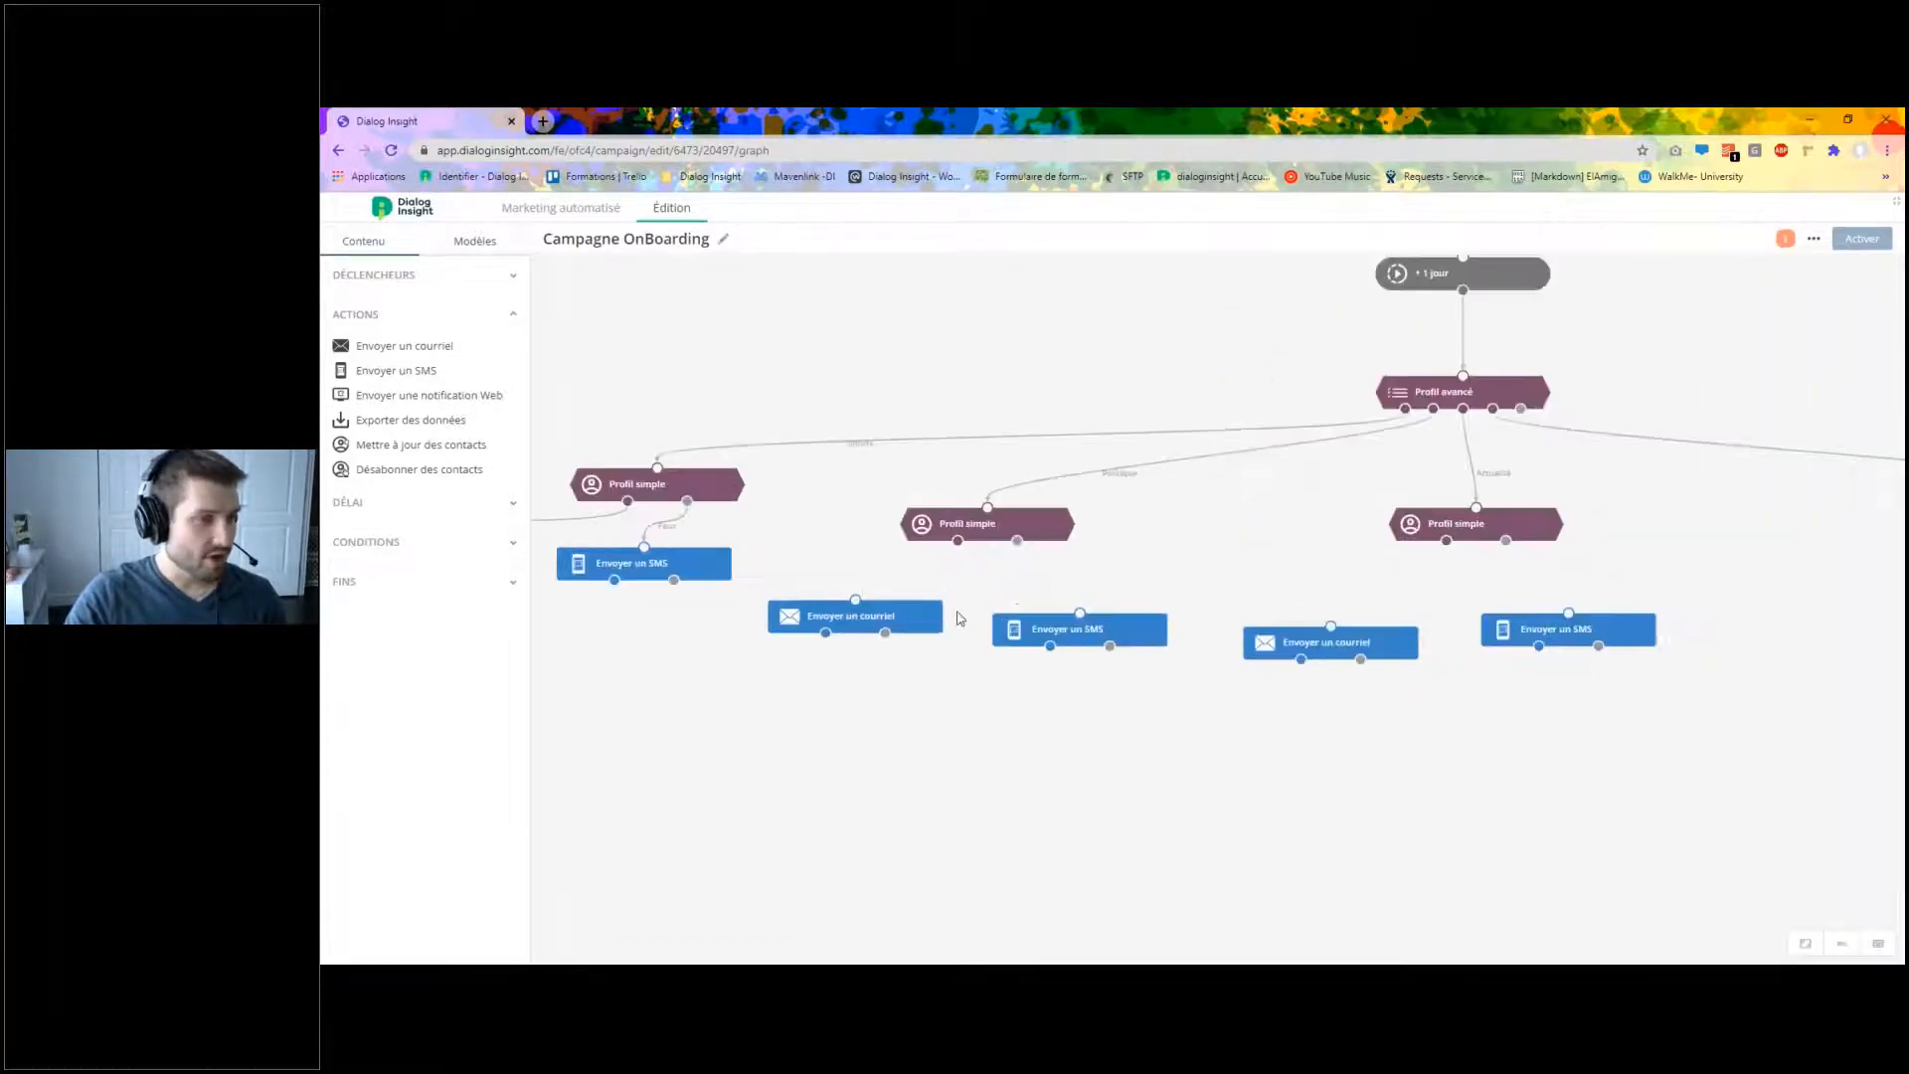
# Connect each Profil simple's Vrai and Faux outcomes to its email and SMS nodes.
pyautogui.moveTo(957, 543); pyautogui.dragTo(897, 615)
pyautogui.moveTo(1022, 561); pyautogui.dragTo(1157, 694)
pyautogui.moveTo(1531, 636); pyautogui.dragTo(1473, 689)
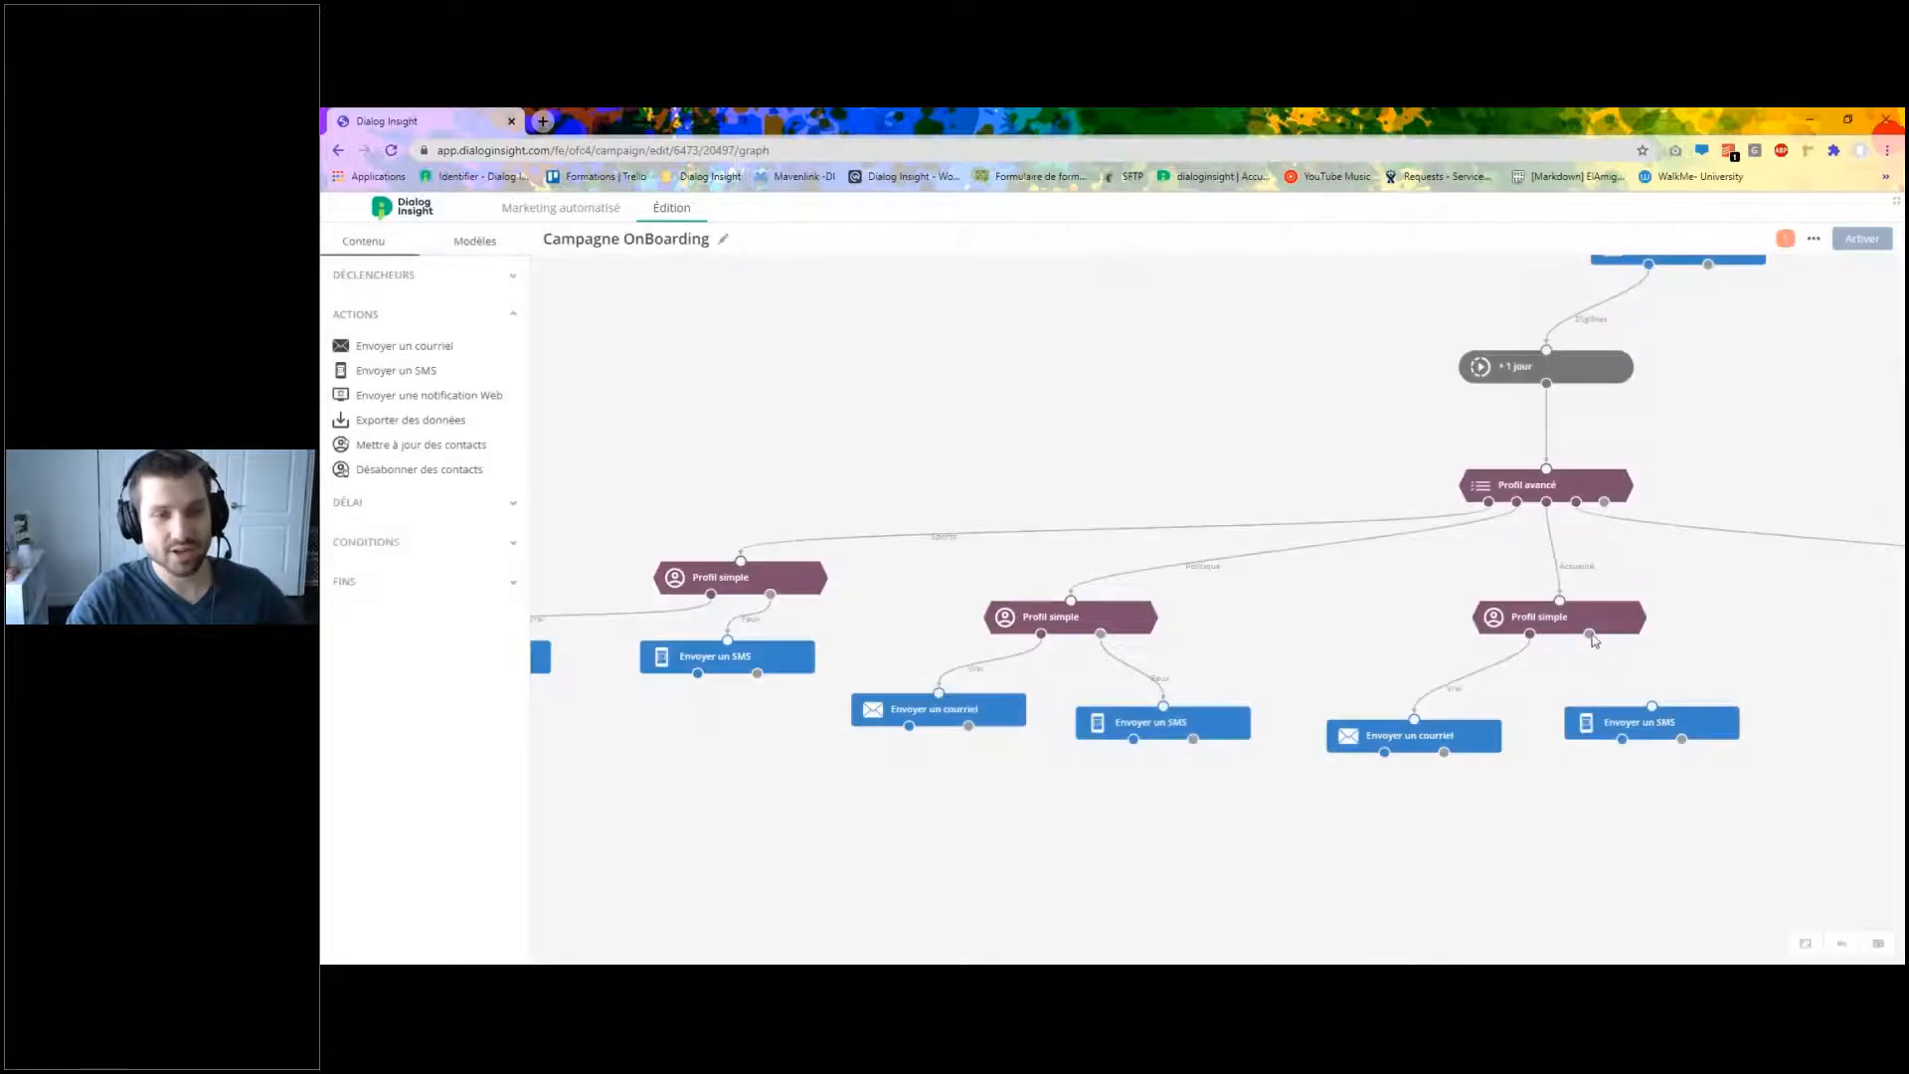
pyautogui.moveTo(1593, 639); pyautogui.dragTo(1655, 721)
pyautogui.moveTo(1712, 656); pyautogui.dragTo(1081, 652)
pyautogui.moveTo(1640, 633); pyautogui.dragTo(1471, 704)
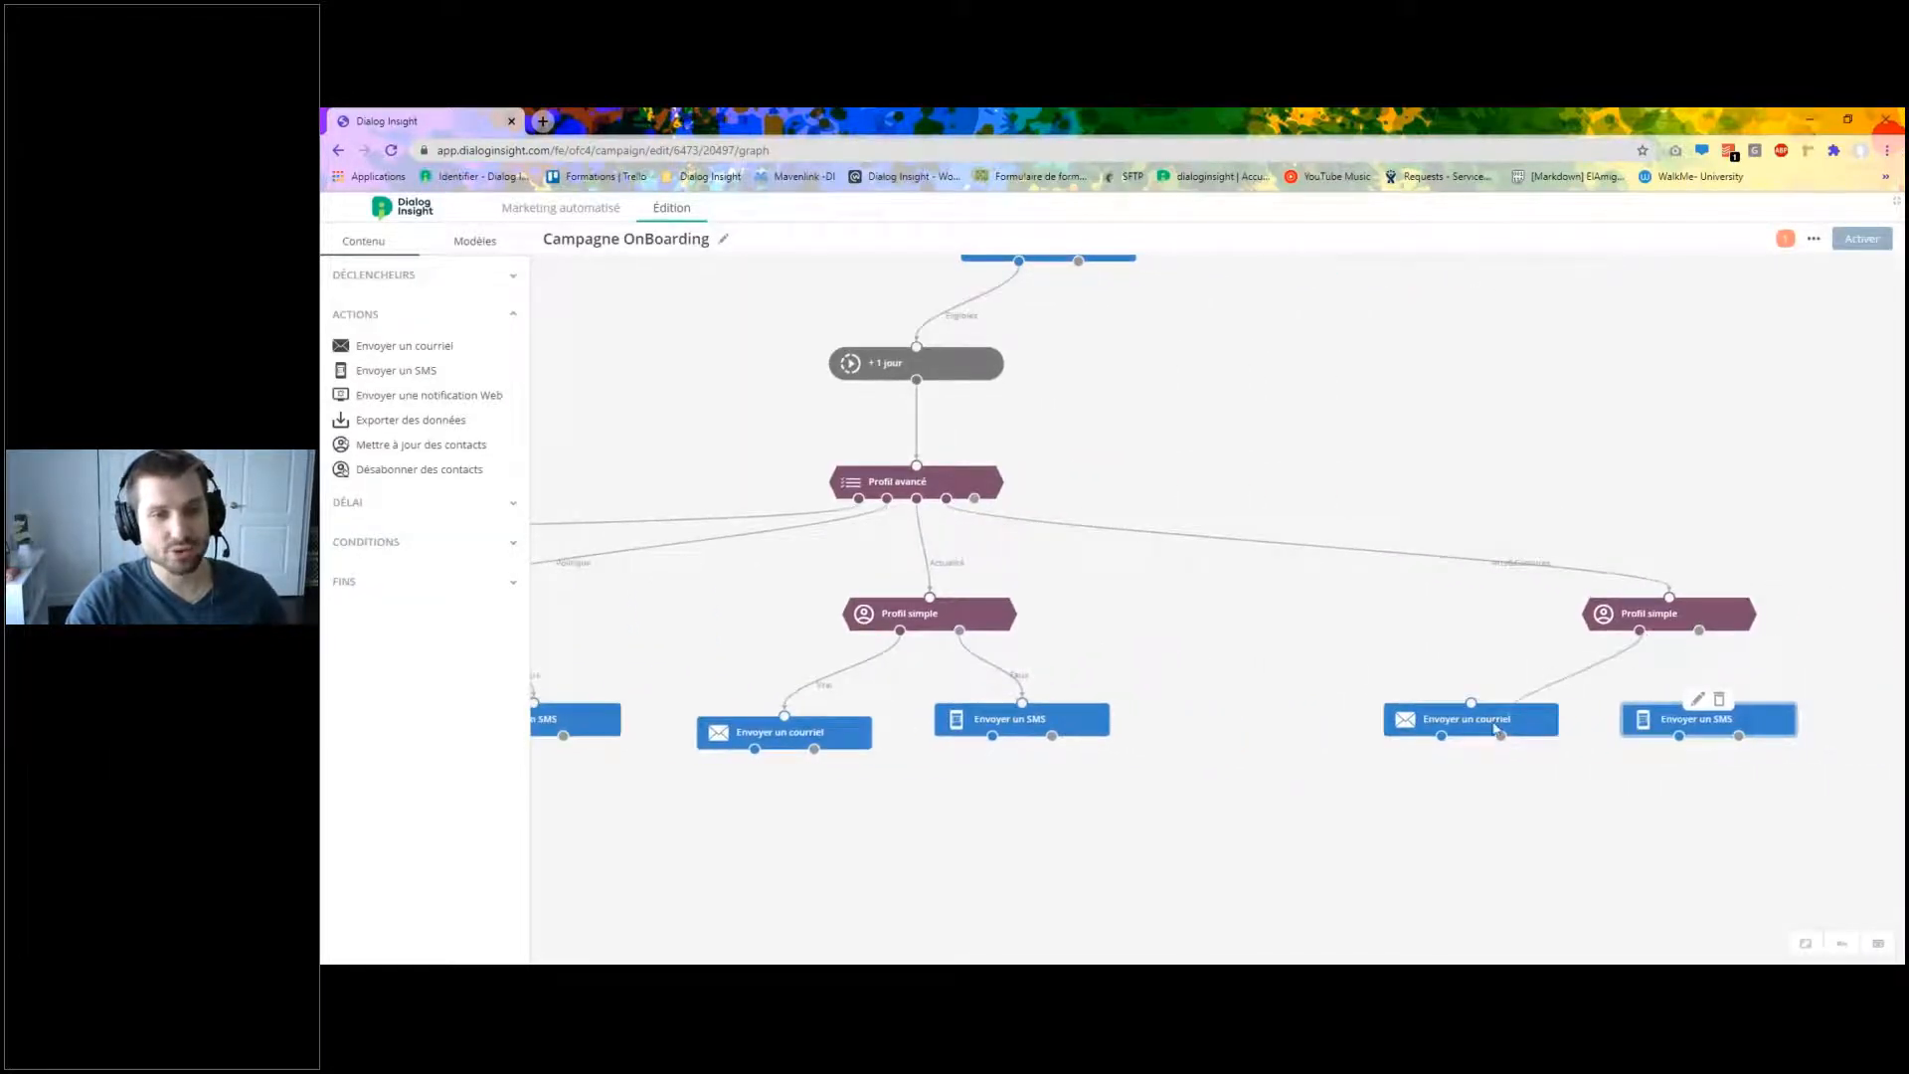
pyautogui.moveTo(1699, 630); pyautogui.dragTo(1708, 698)
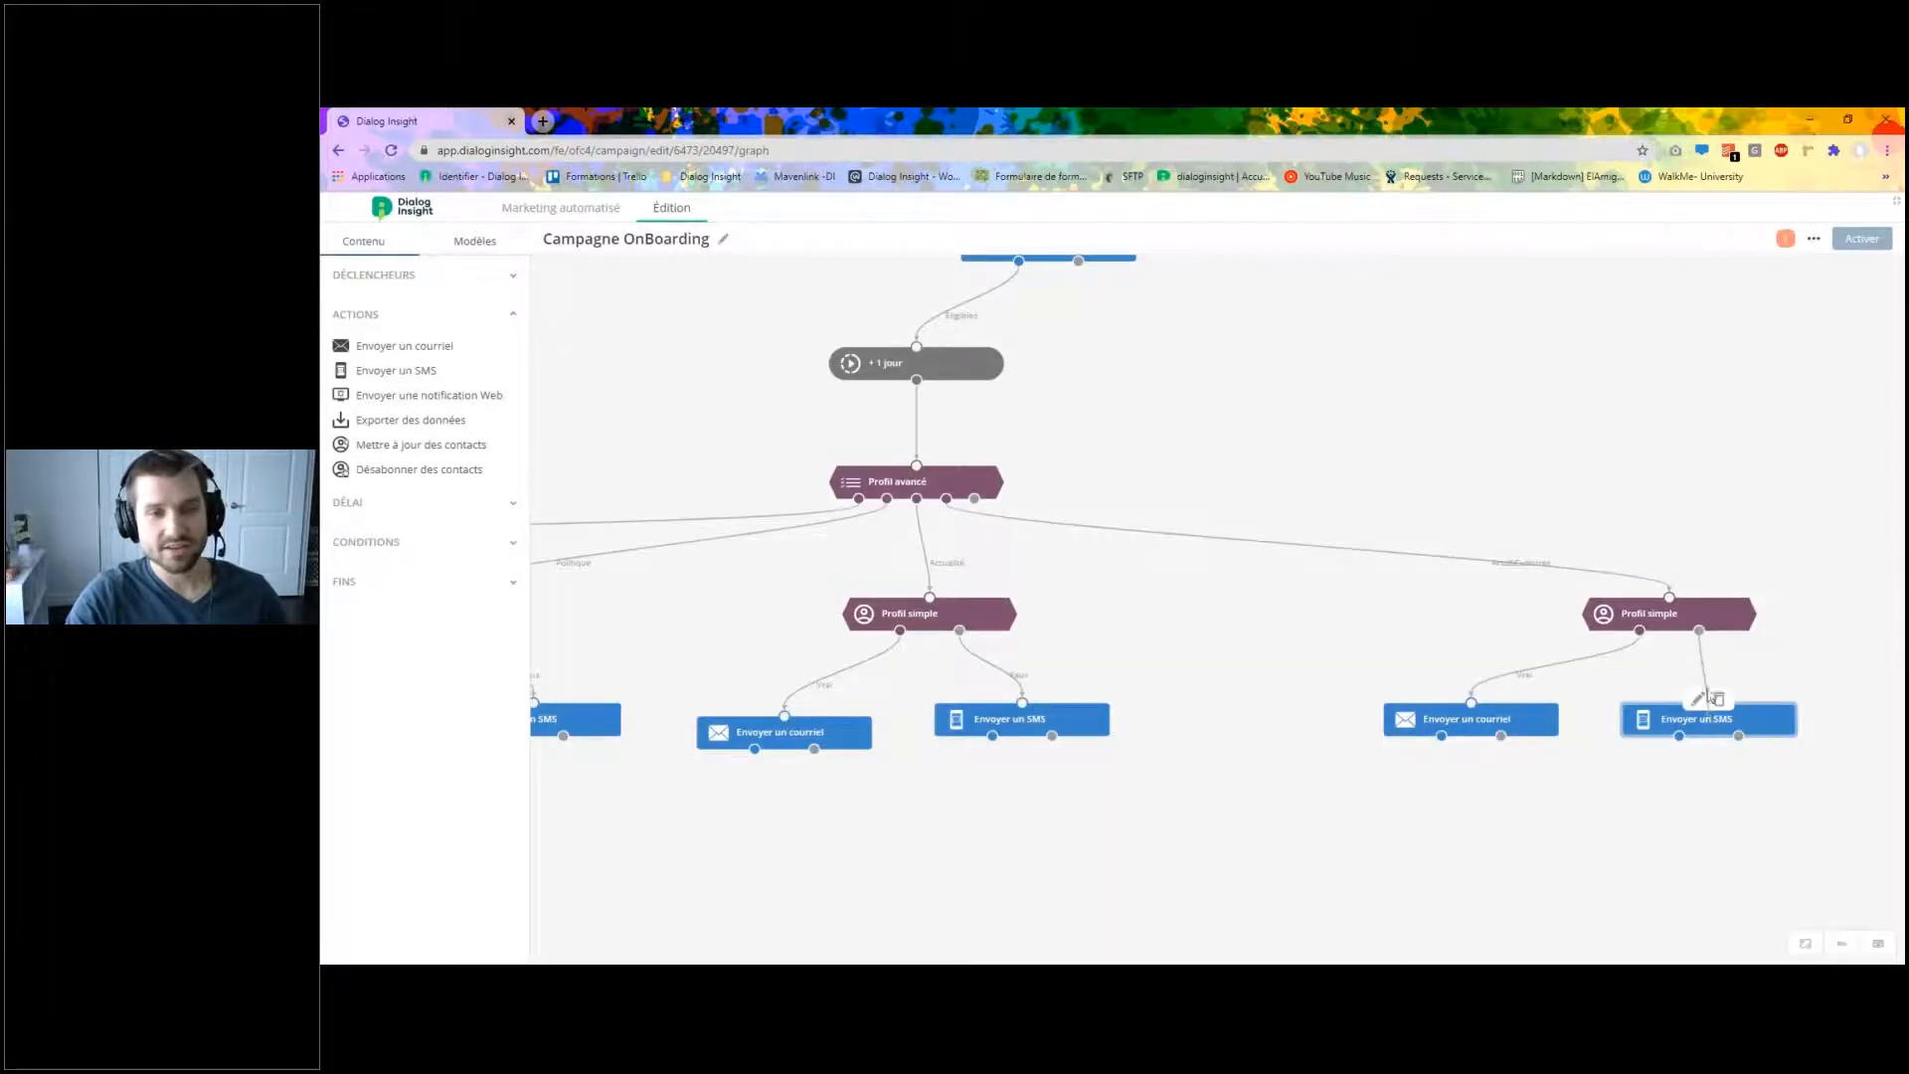
pyautogui.moveTo(1266, 617); pyautogui.dragTo(1170, 622)
# Realign the Profil simple, email and SMS nodes into tidy, closer rows.
pyautogui.scroll(-3, 1170, 621)
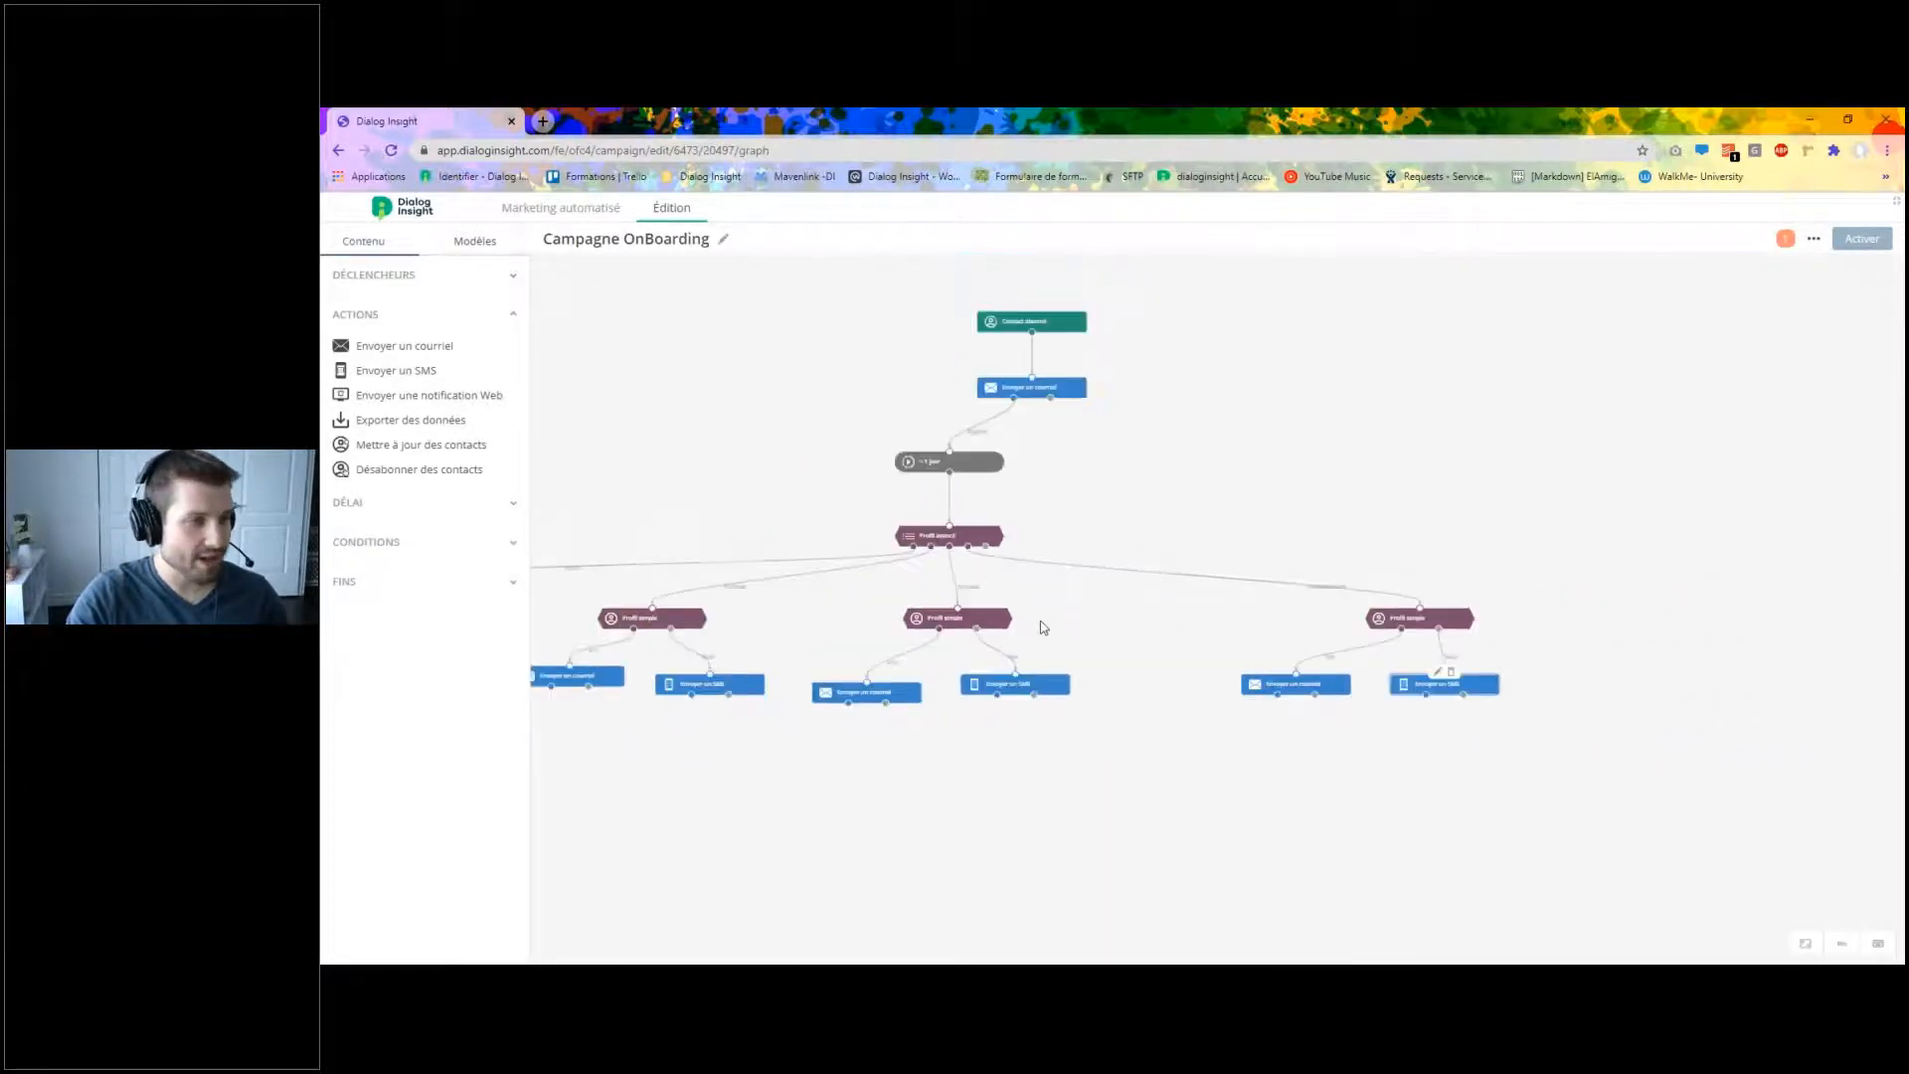
pyautogui.moveTo(1044, 626); pyautogui.dragTo(1398, 576)
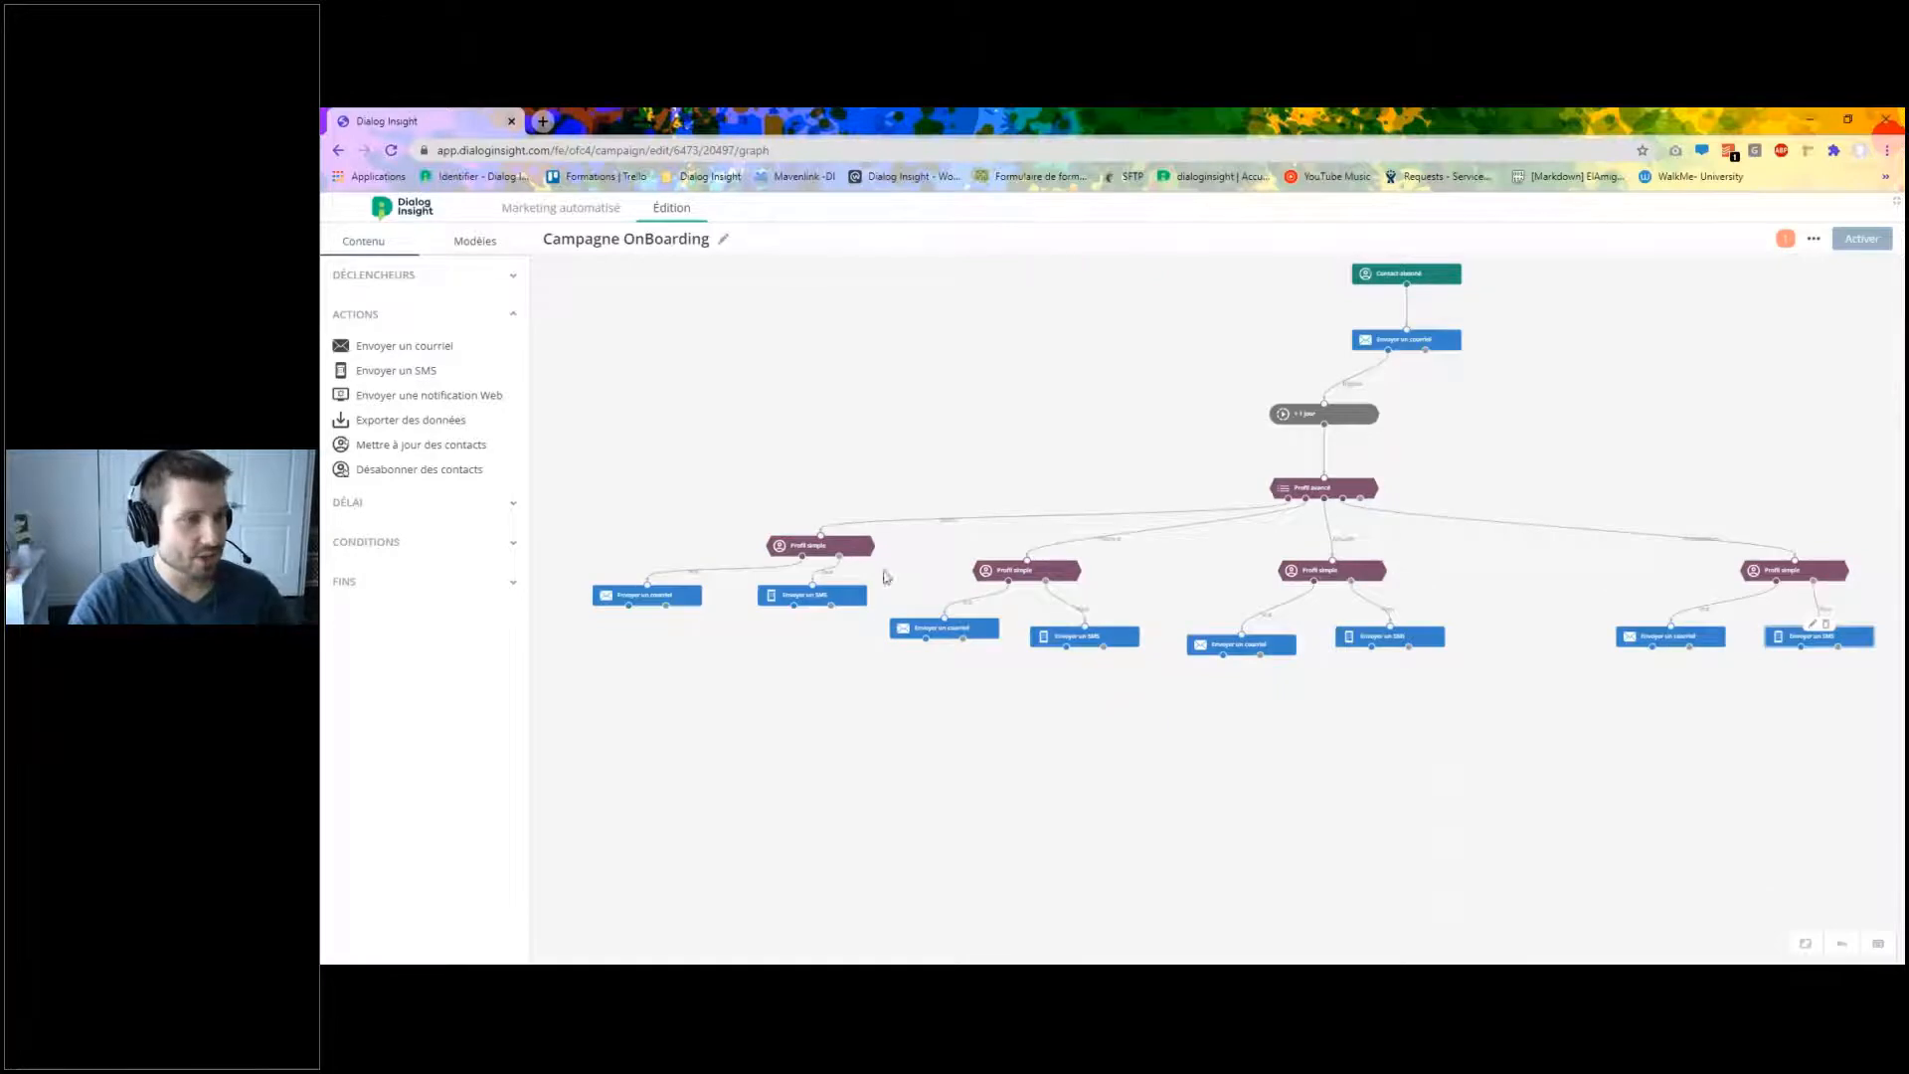
pyautogui.moveTo(817, 602); pyautogui.dragTo(808, 642)
pyautogui.moveTo(669, 595); pyautogui.dragTo(661, 637)
pyautogui.moveTo(817, 546); pyautogui.dragTo(777, 570)
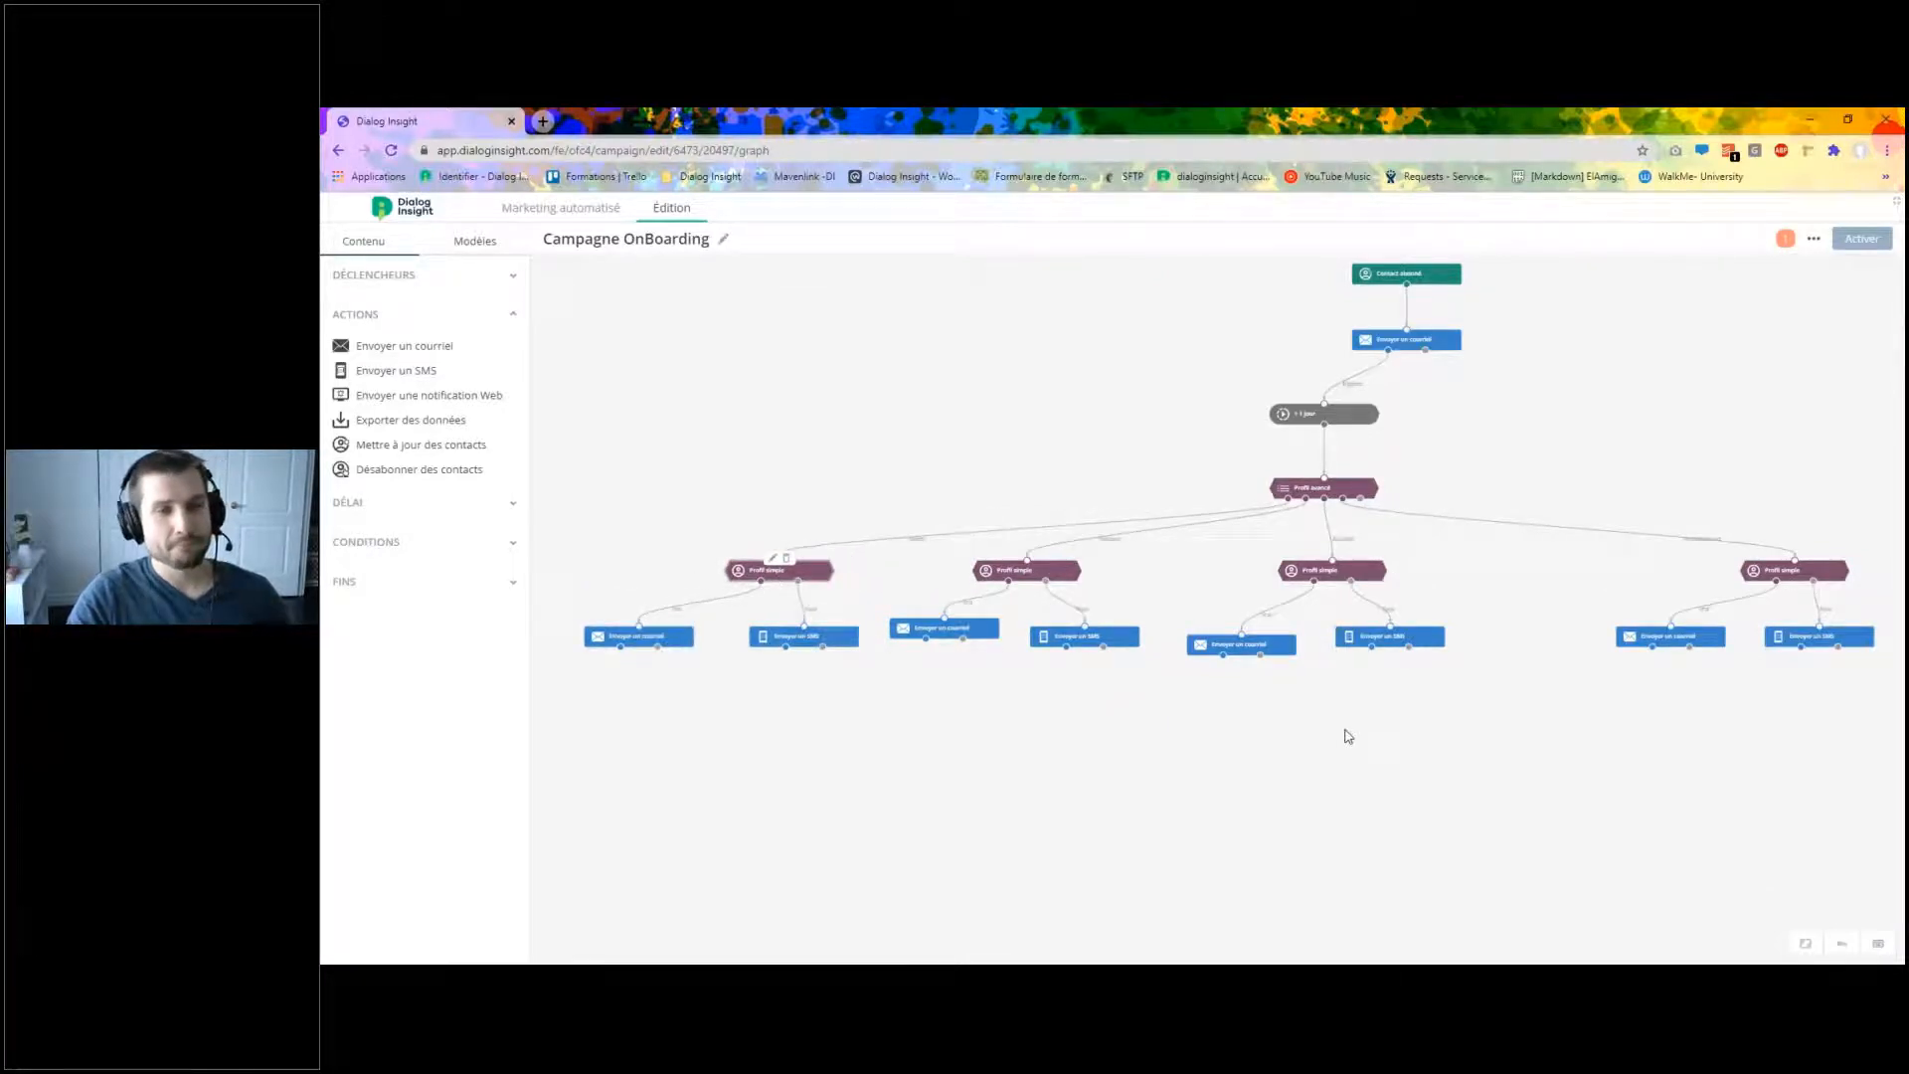
pyautogui.moveTo(1348, 736); pyautogui.dragTo(1206, 702)
pyautogui.moveTo(1650, 537); pyautogui.dragTo(1496, 537)
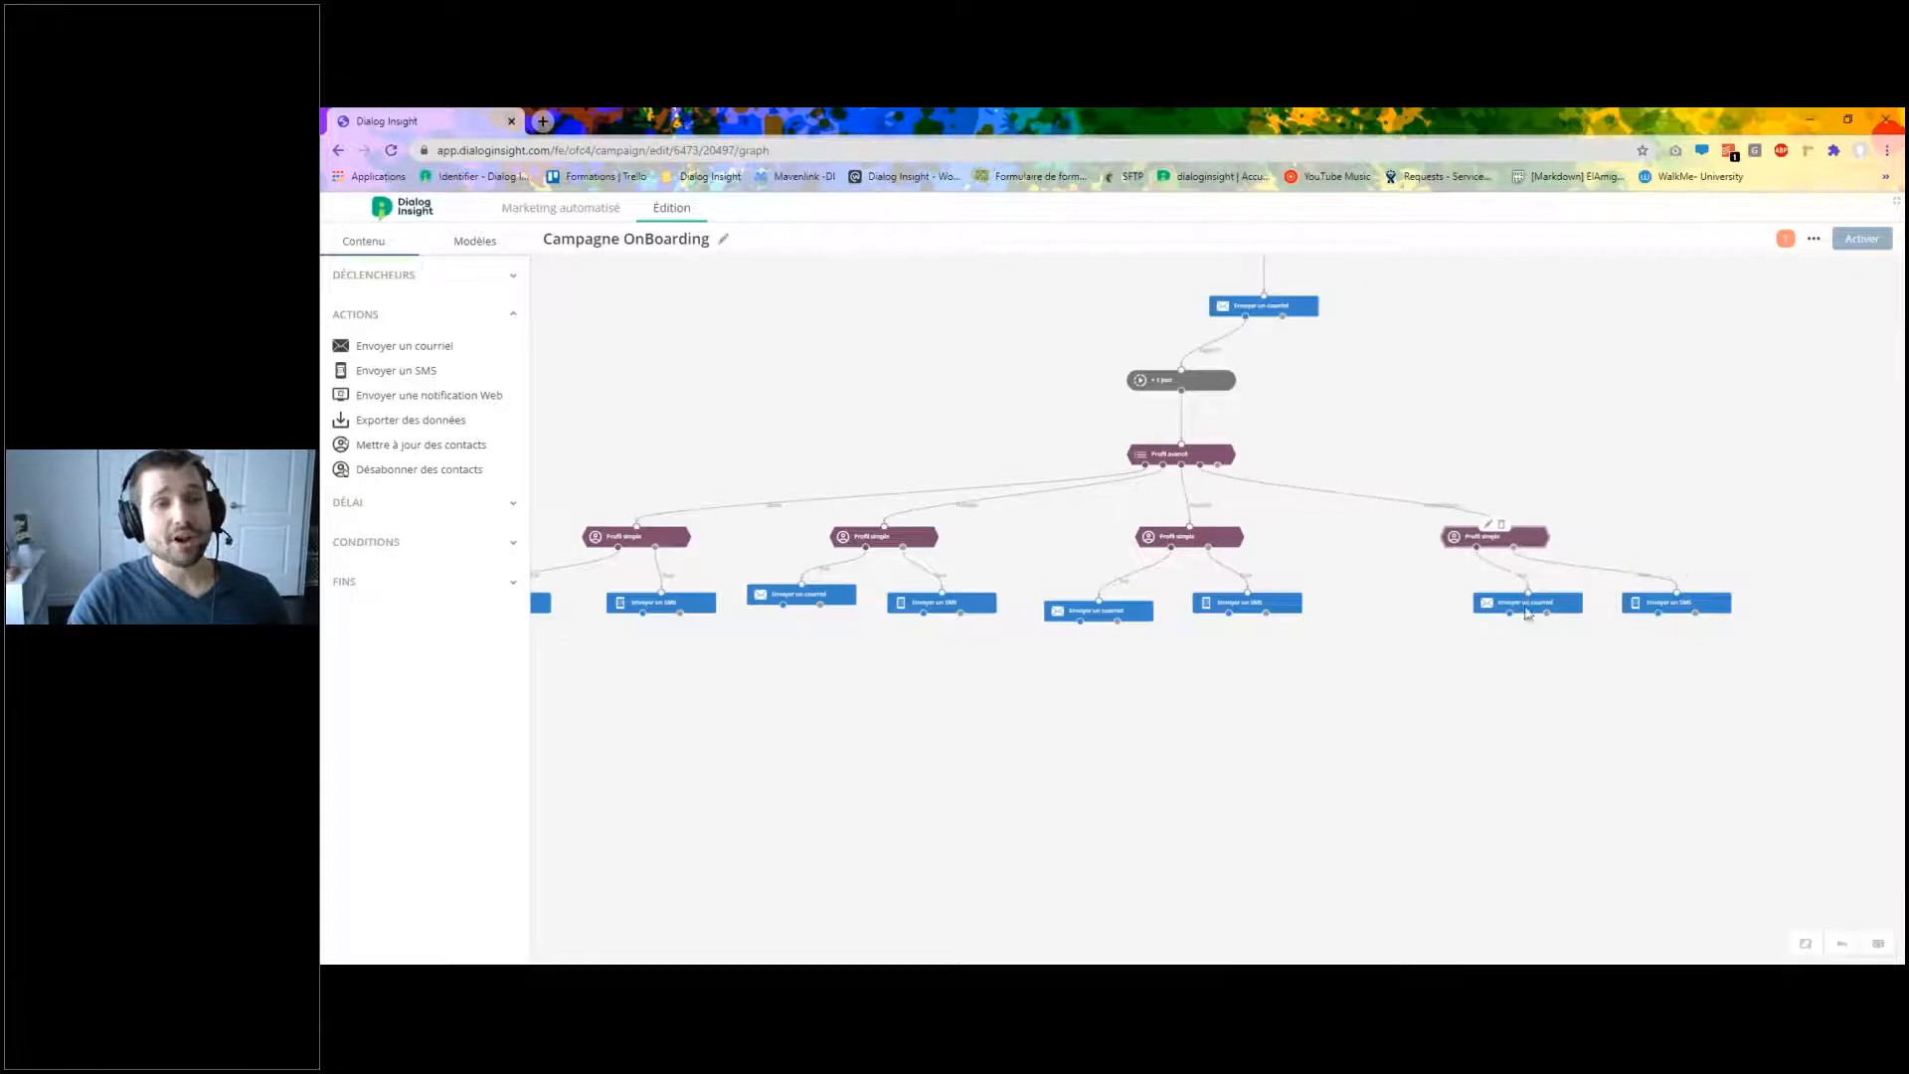
pyautogui.moveTo(1528, 614); pyautogui.dragTo(1428, 621)
pyautogui.moveTo(1661, 611); pyautogui.dragTo(1570, 621)
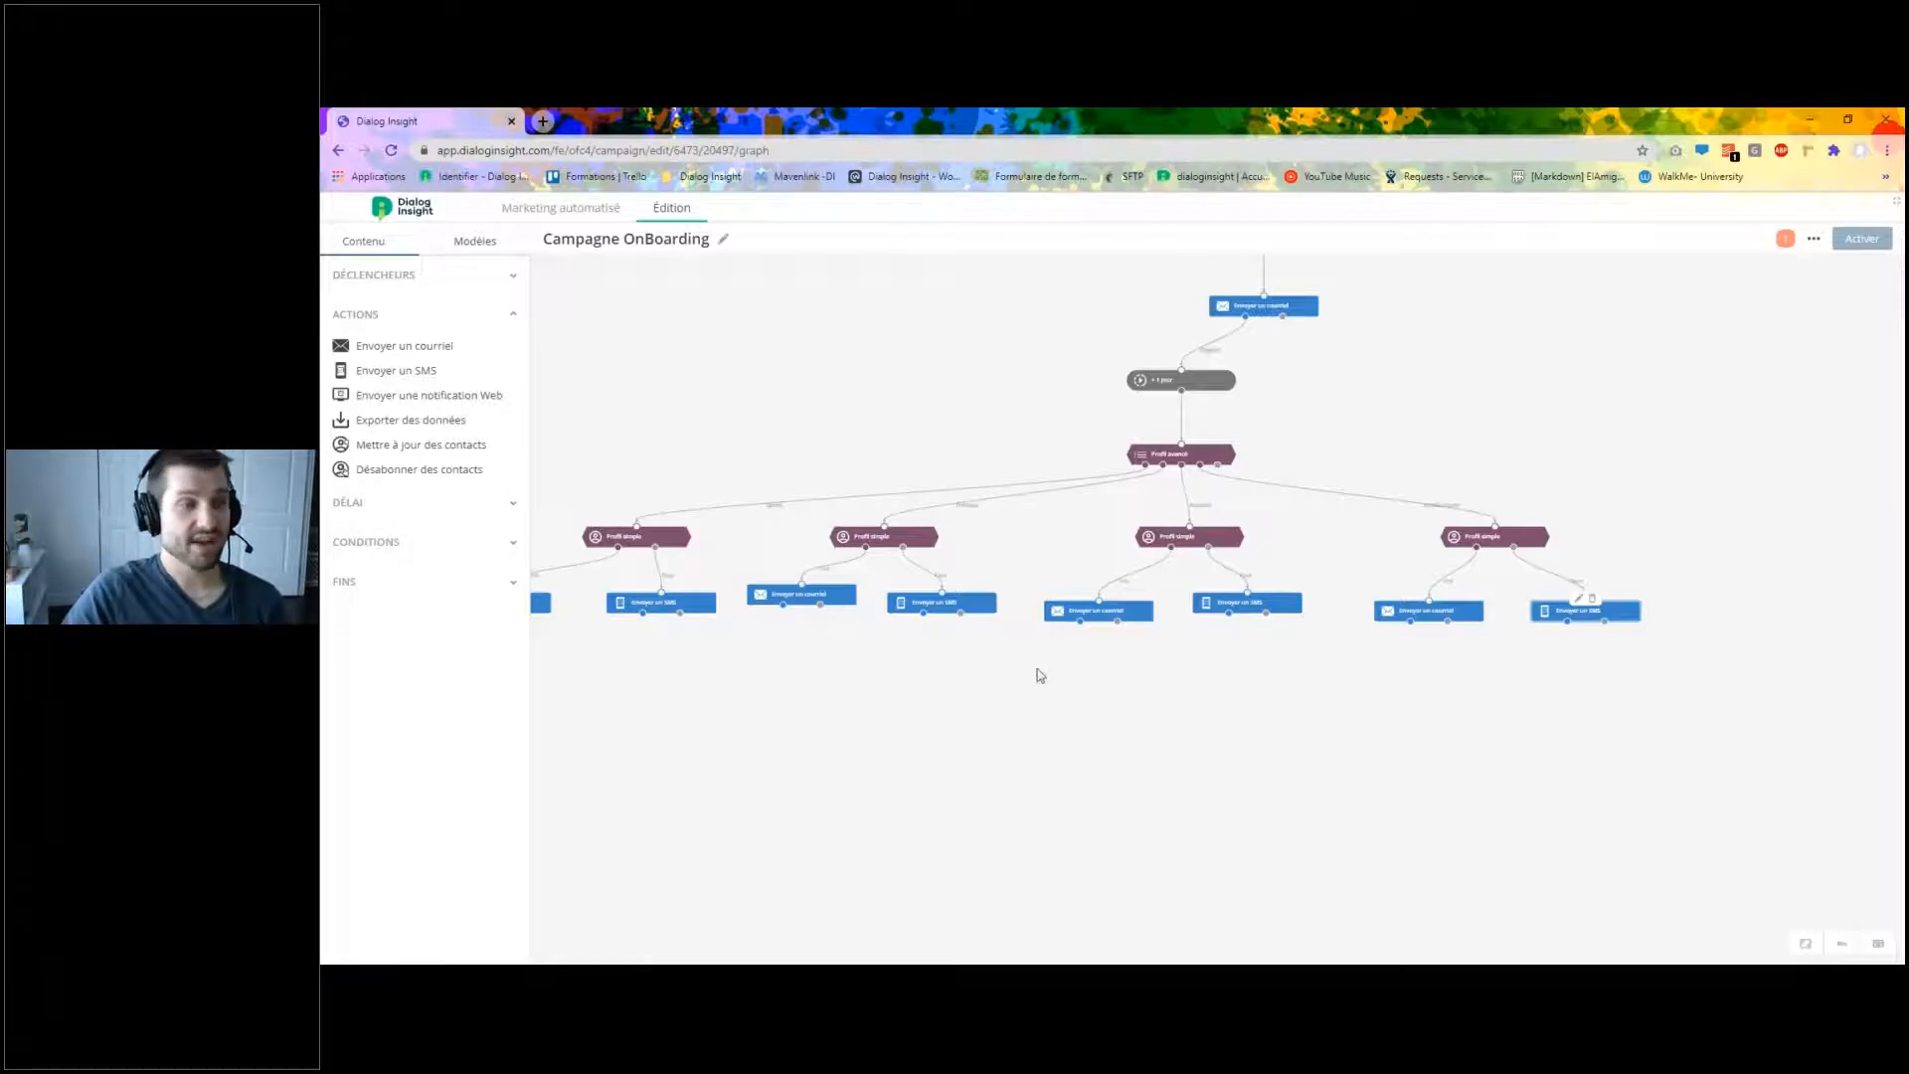
# Centre the four branches and expand the DÉLAI section to show the Délai step.
pyautogui.moveTo(1036, 672); pyautogui.dragTo(1255, 581)
pyautogui.click(440, 504)
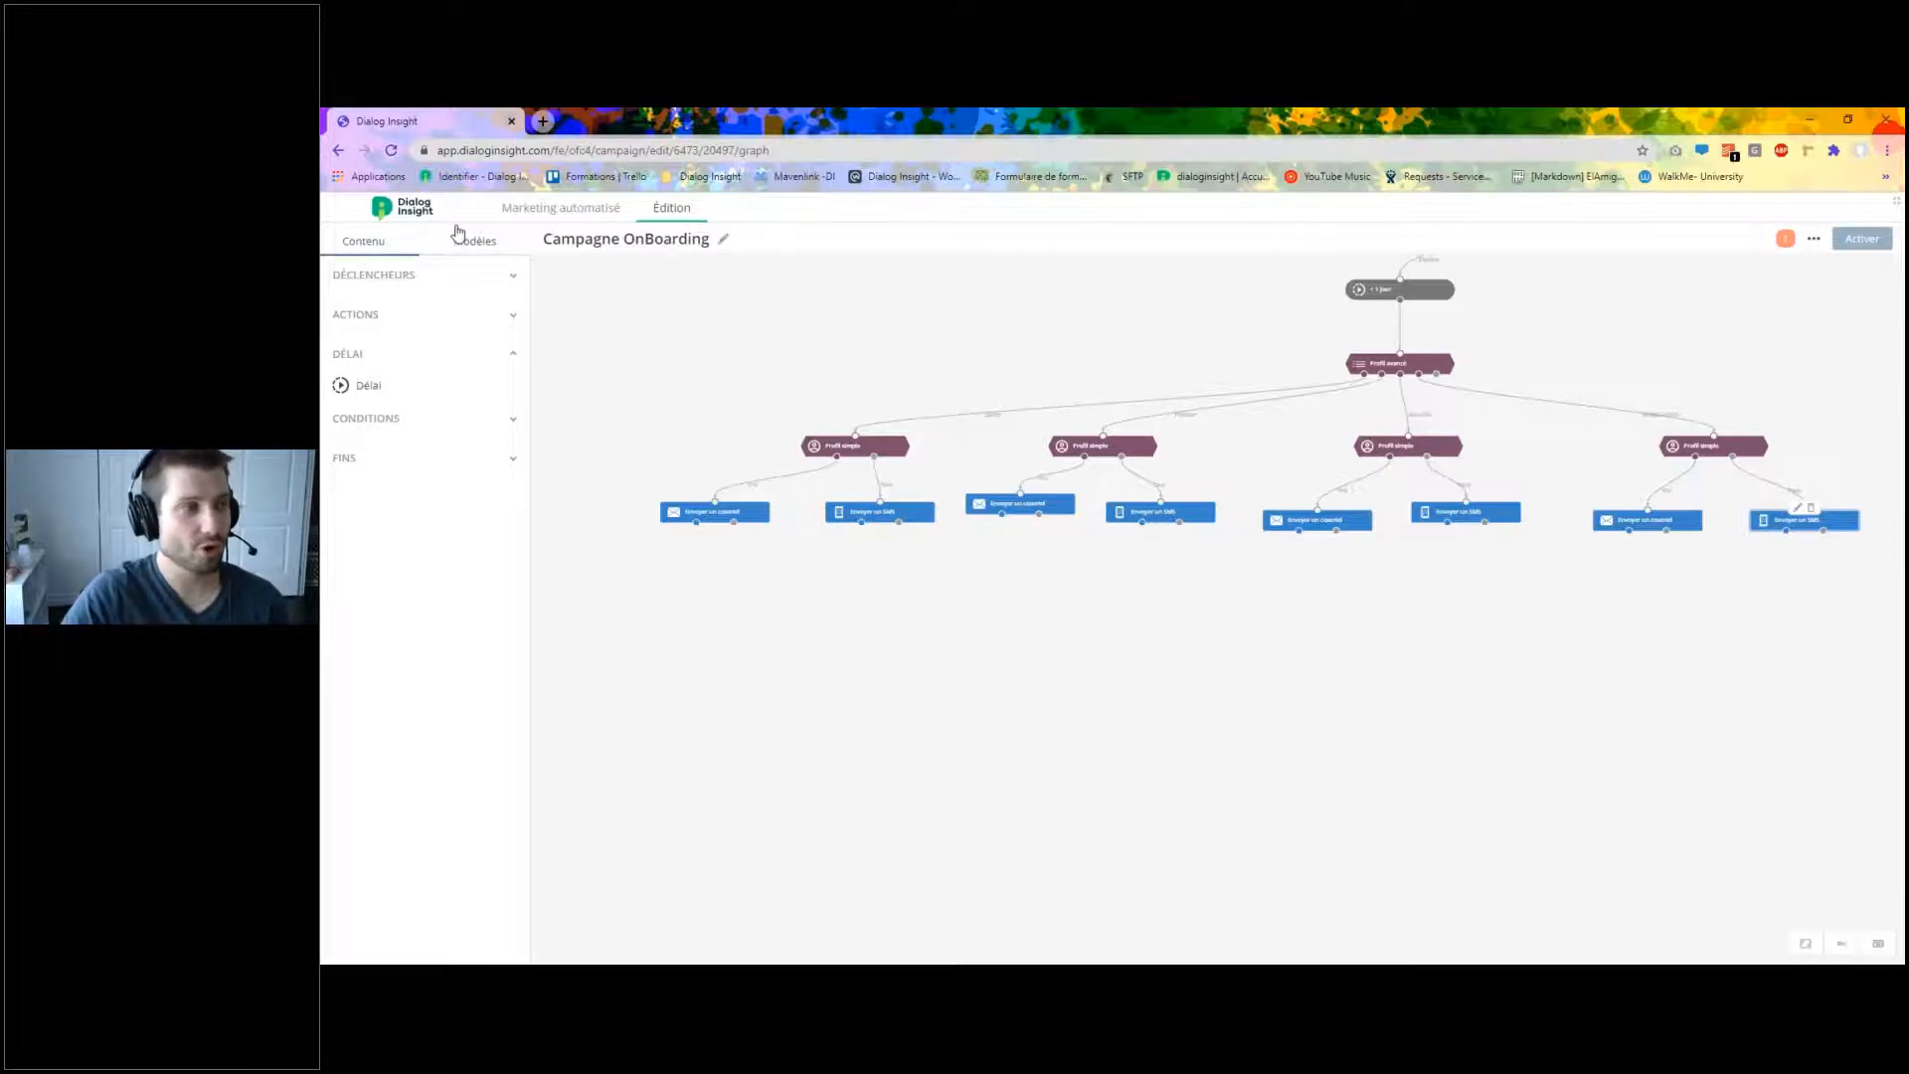
# Add a +1 jour delay under the first branch and connect its email and SMS nodes.
pyautogui.moveTo(403, 388); pyautogui.dragTo(783, 589)
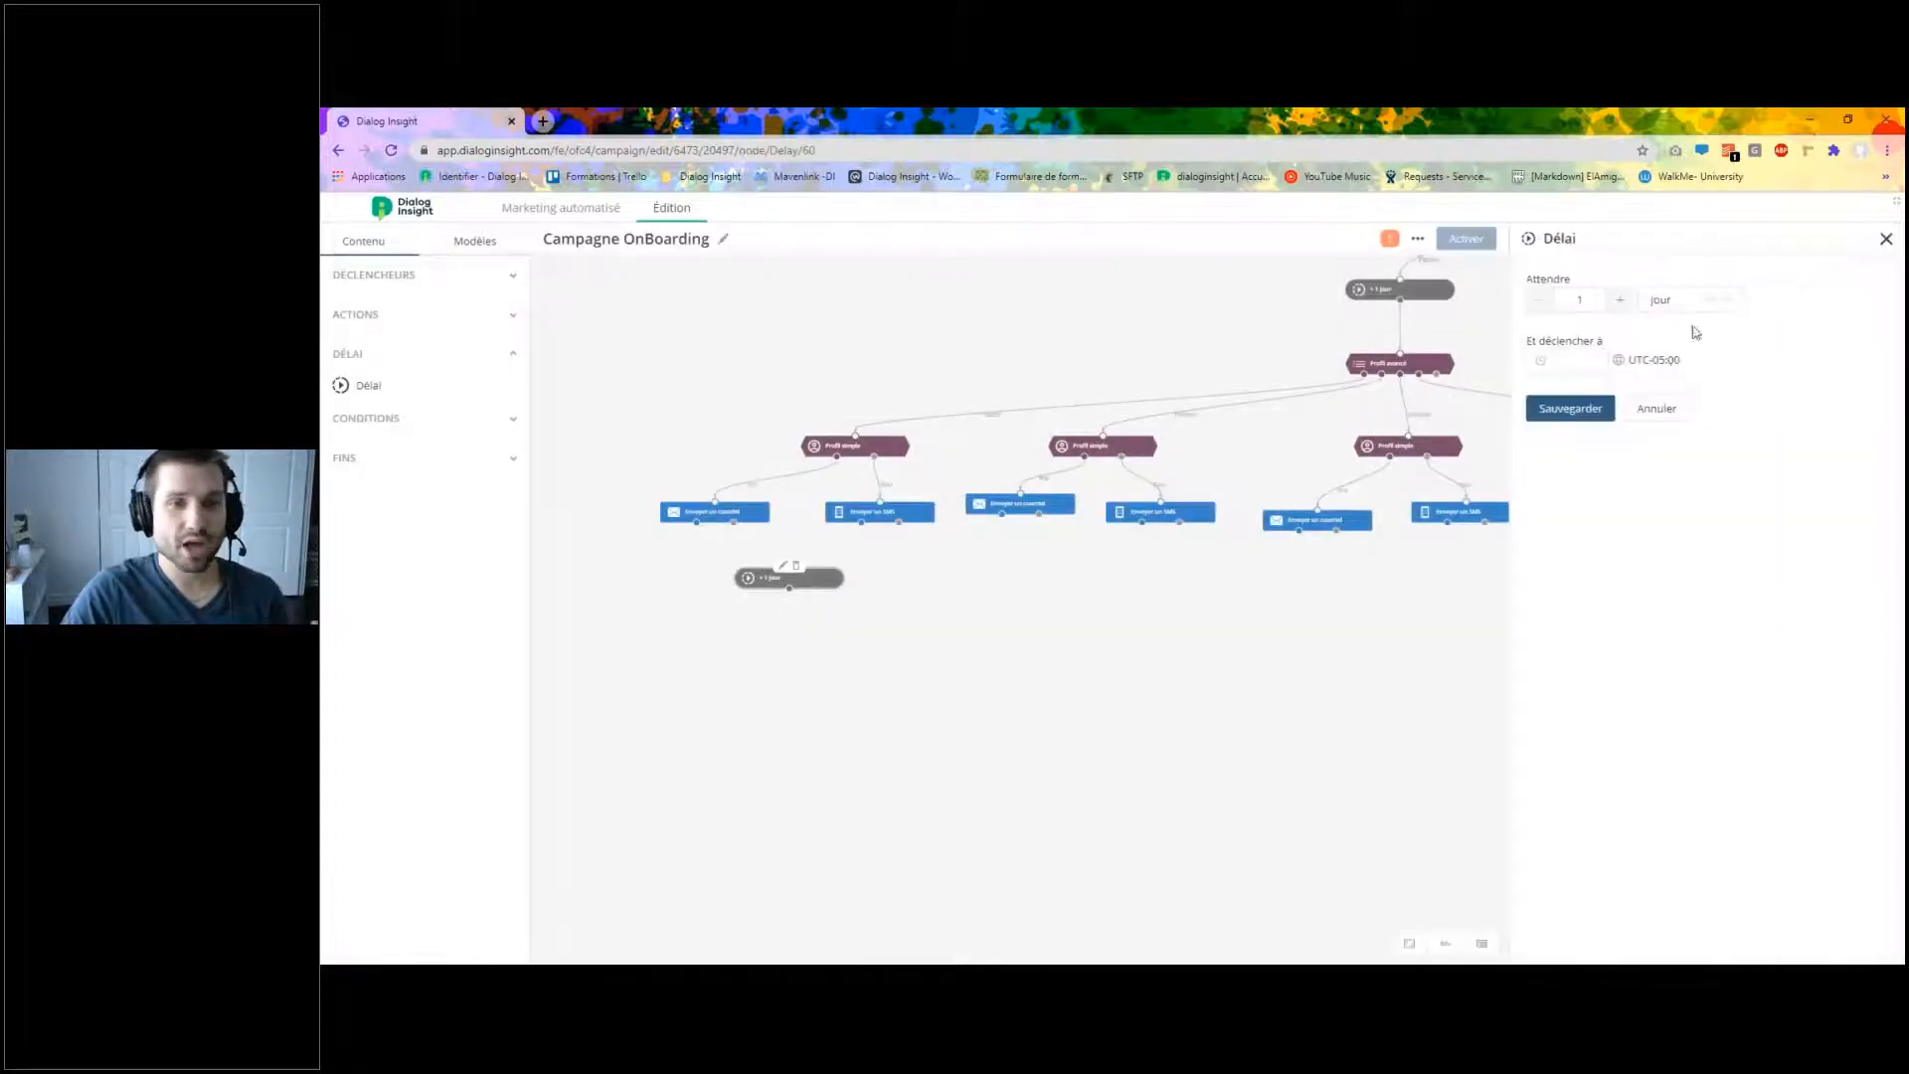
pyautogui.click(1575, 410)
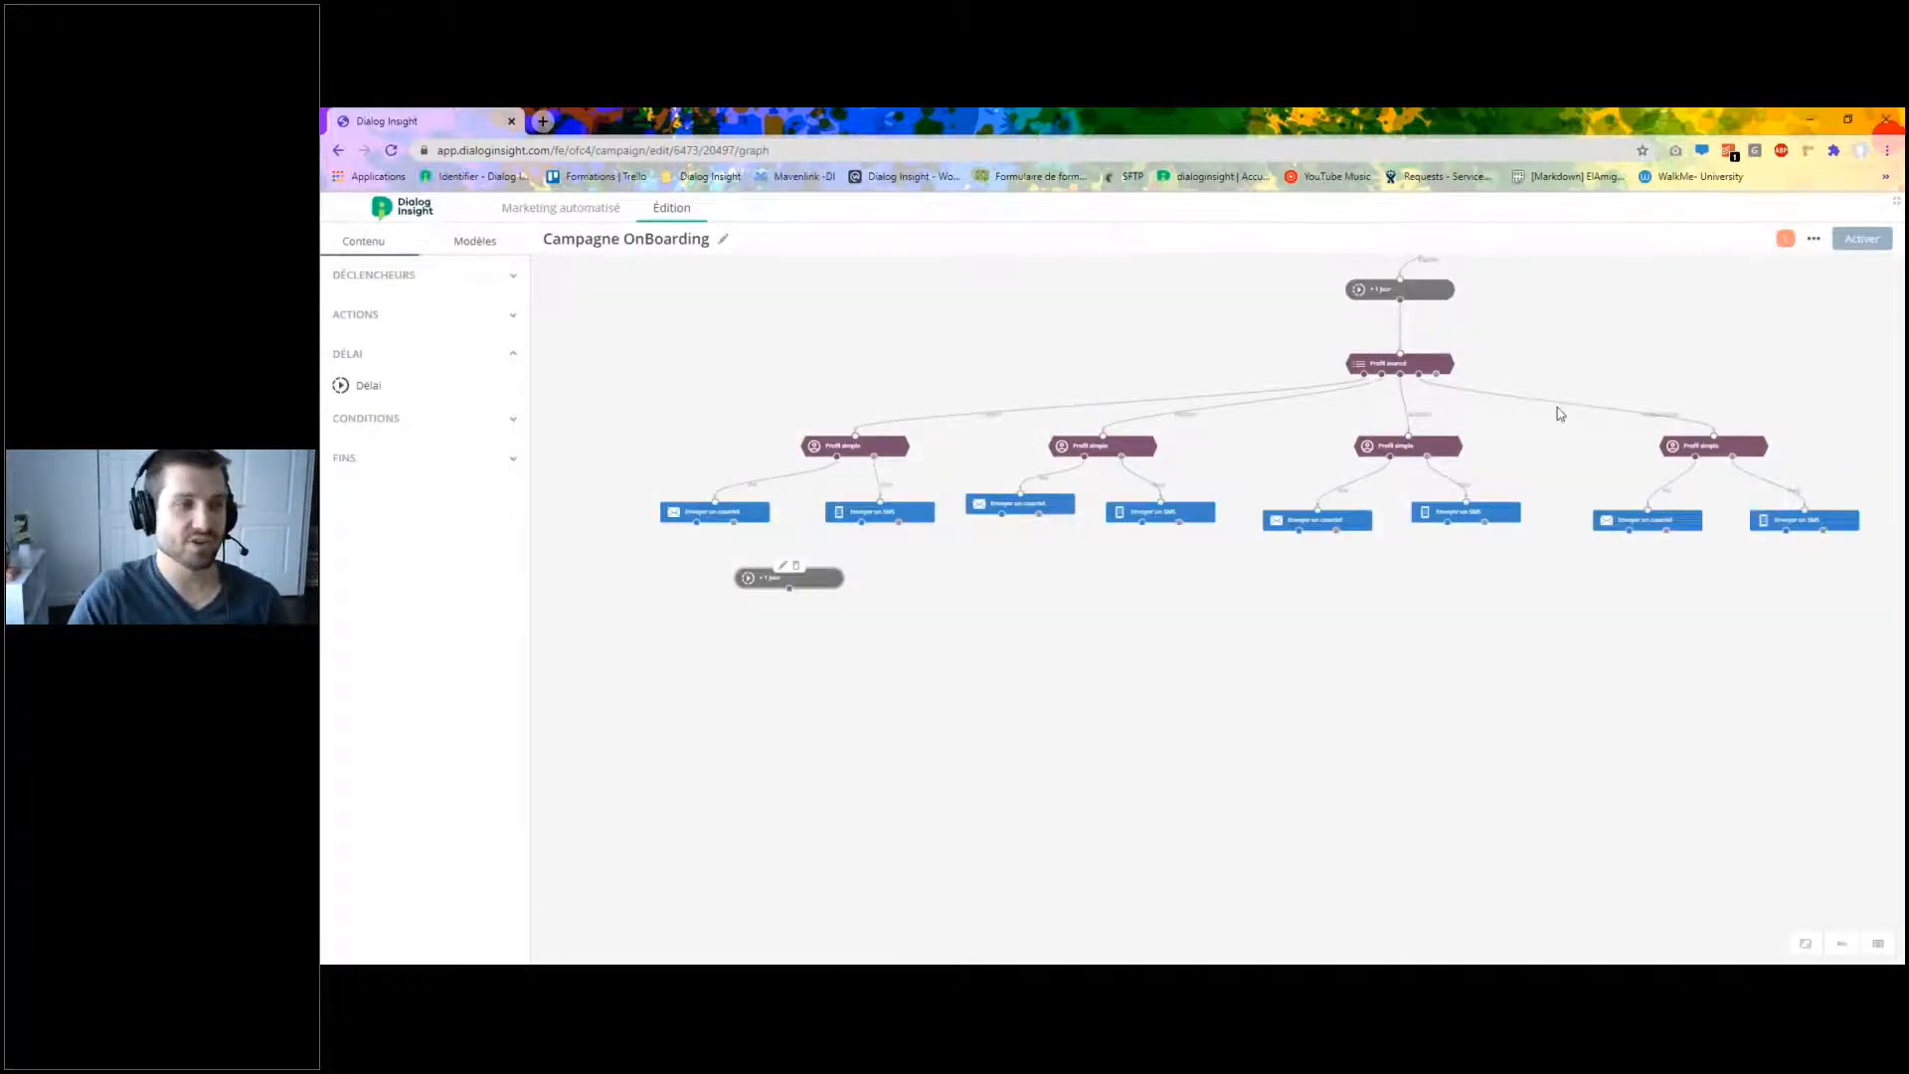
pyautogui.moveTo(699, 529); pyautogui.dragTo(774, 579)
pyautogui.moveTo(860, 530); pyautogui.dragTo(813, 585)
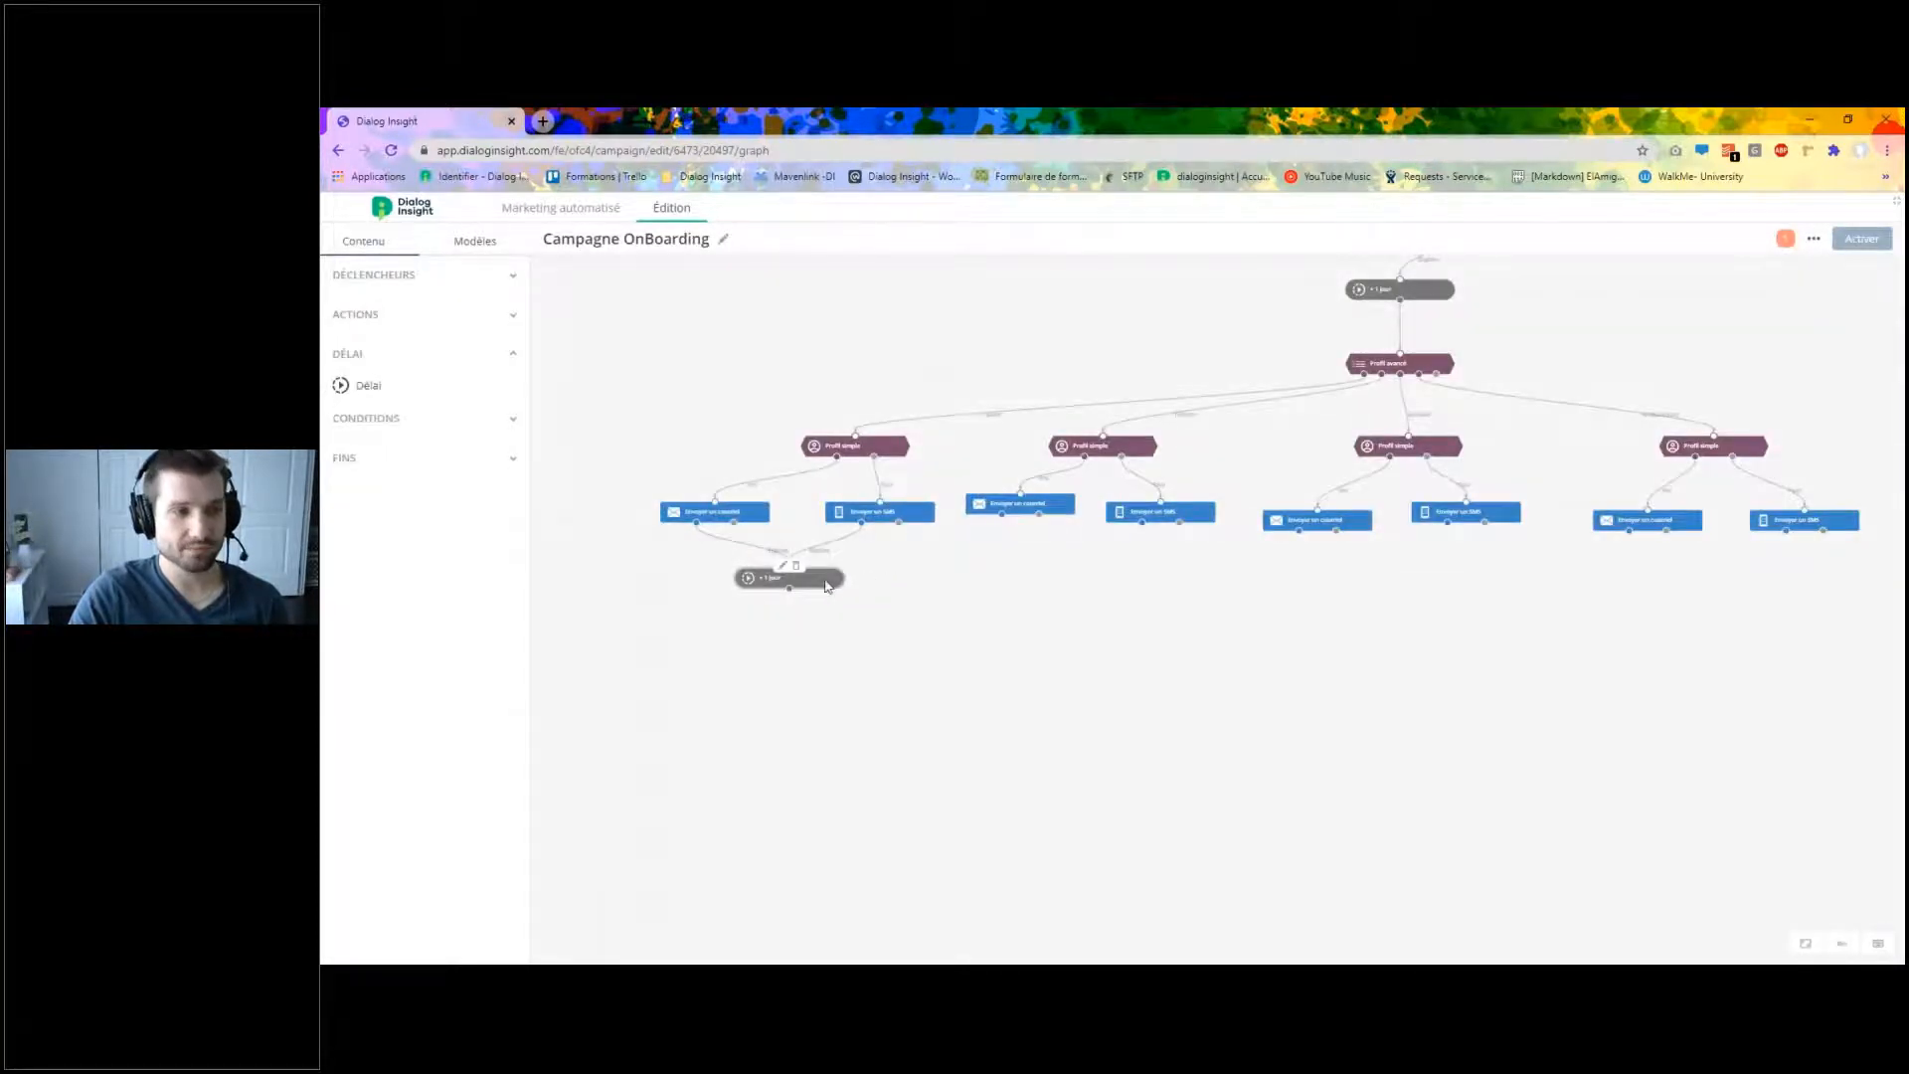
# Paste +1 jour delays under the second and third branches and link their email and SMS nodes.
pyautogui.hotkey('ctrl', 'v')
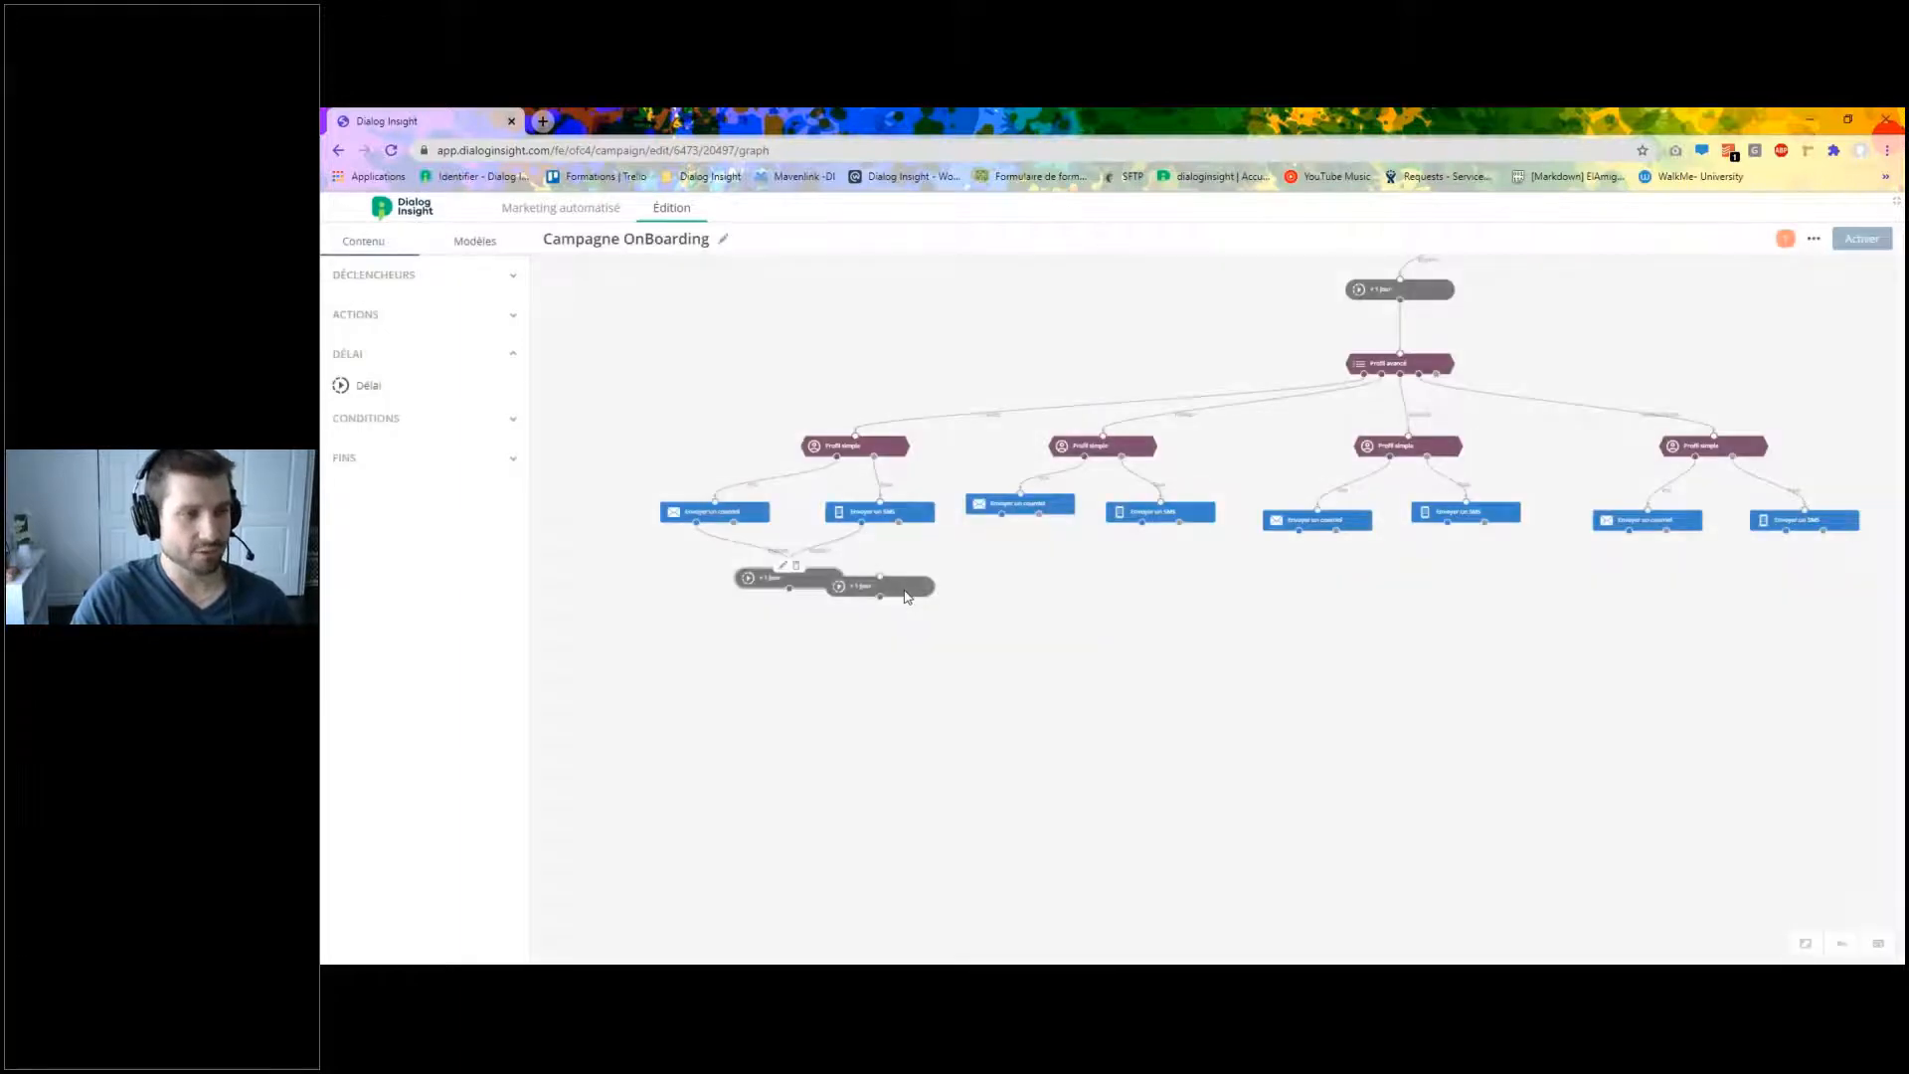
pyautogui.moveTo(904, 599); pyautogui.dragTo(1102, 594)
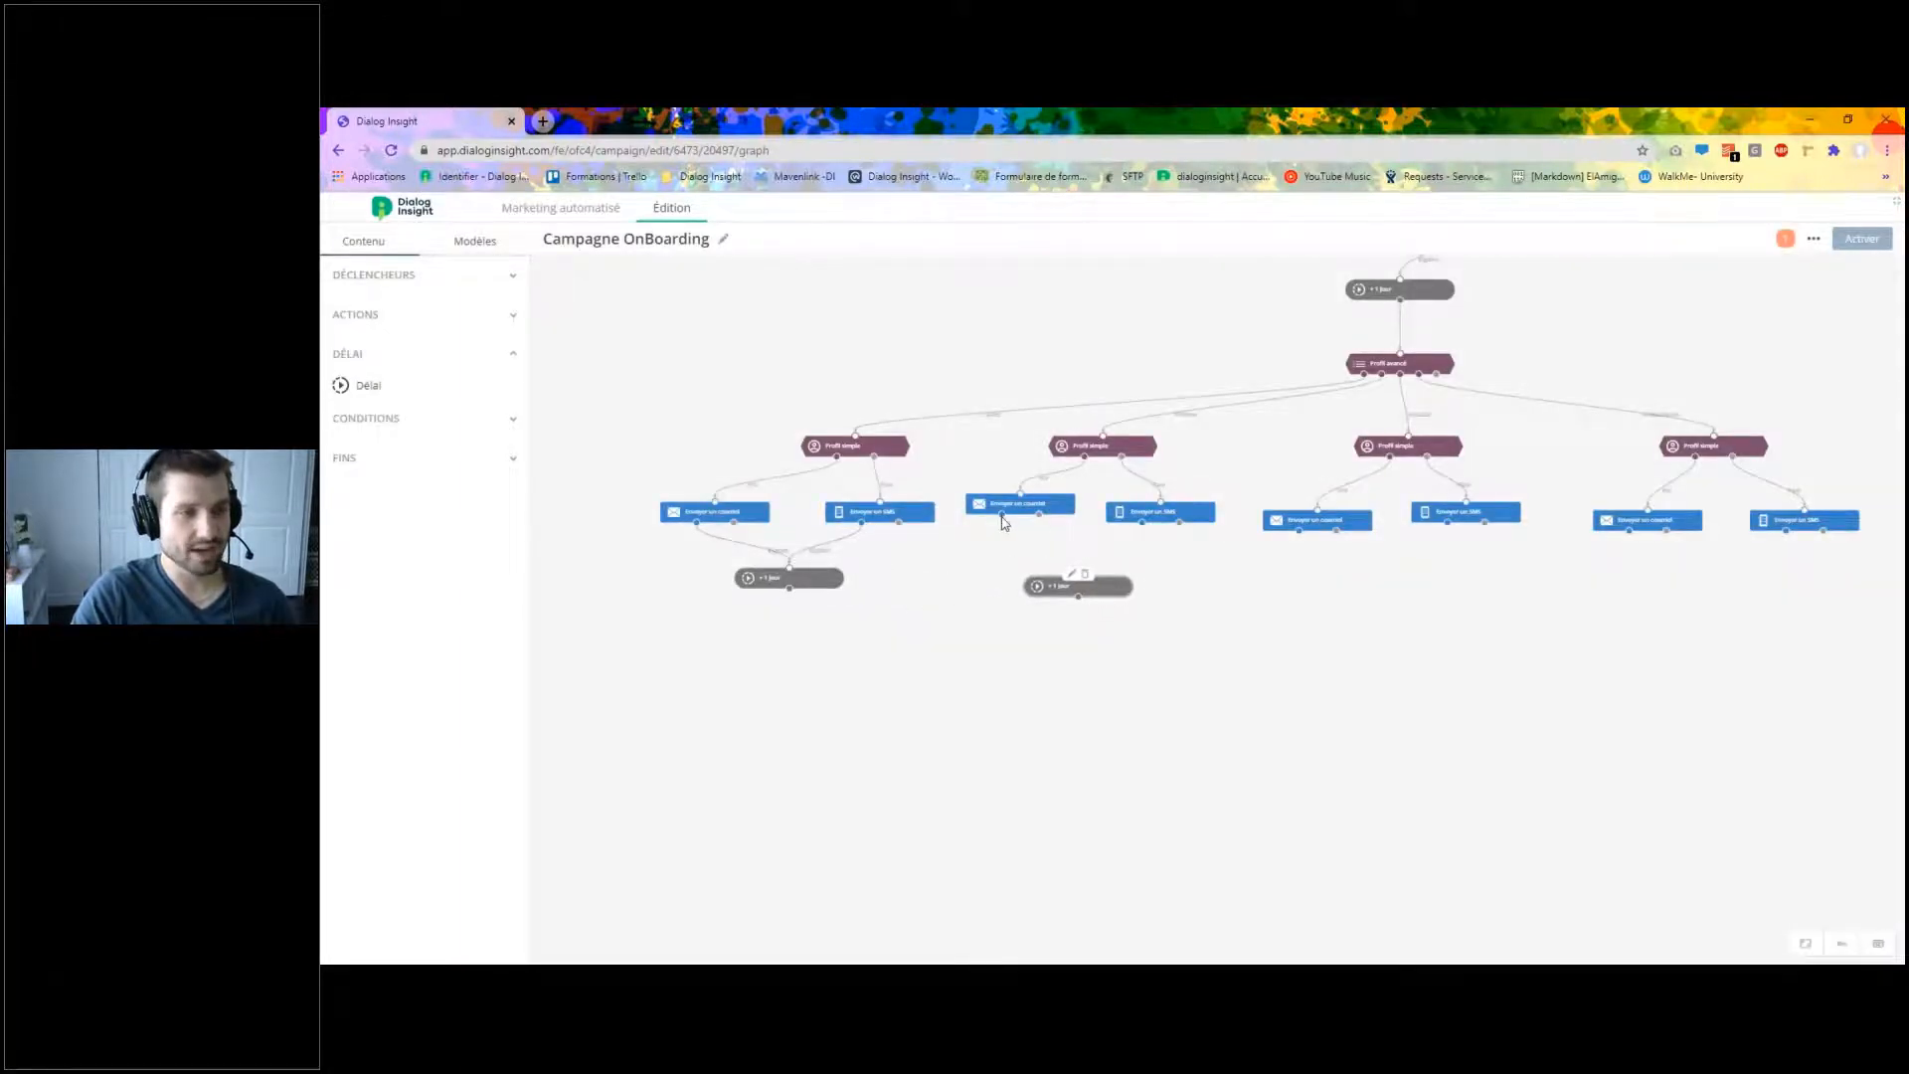
pyautogui.moveTo(1003, 515); pyautogui.dragTo(1057, 588)
pyautogui.moveTo(1142, 522); pyautogui.dragTo(1099, 582)
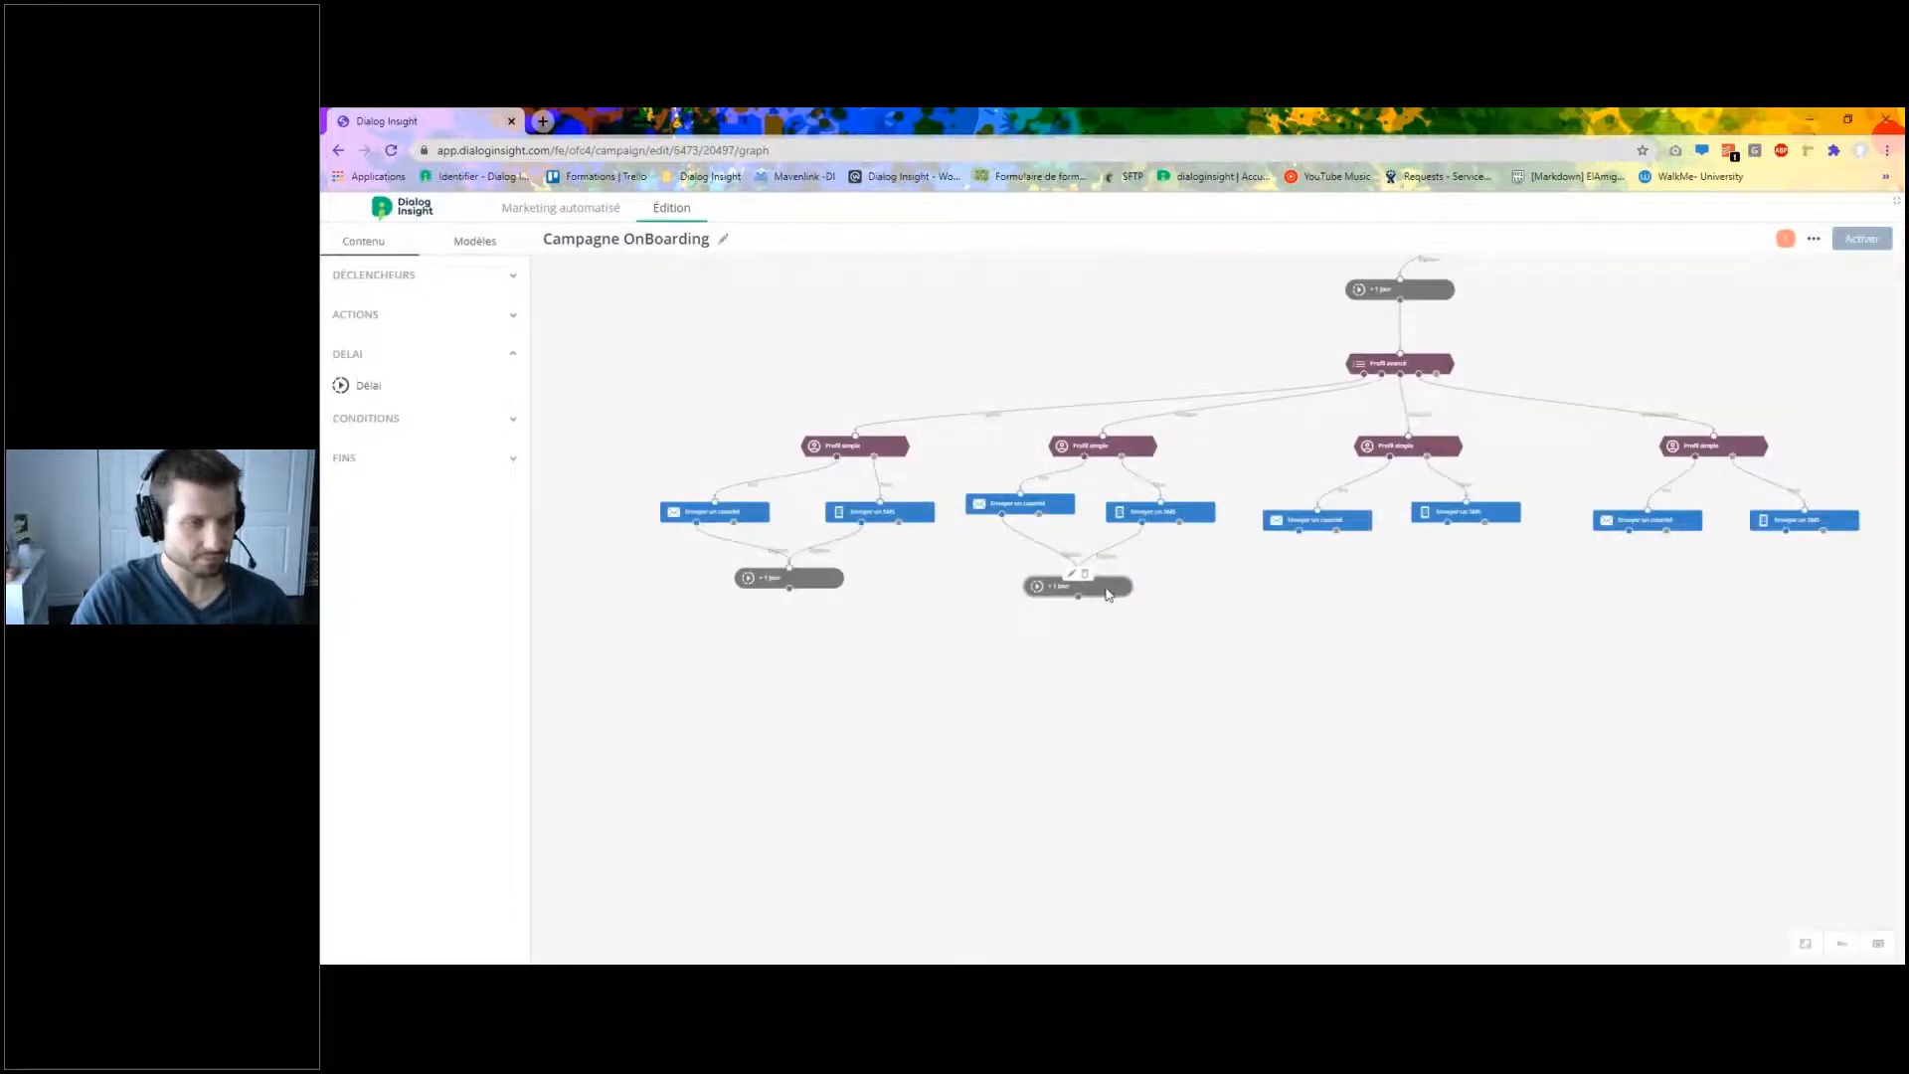
pyautogui.hotkey('ctrl', 'v')
pyautogui.moveTo(1167, 602); pyautogui.dragTo(1398, 589)
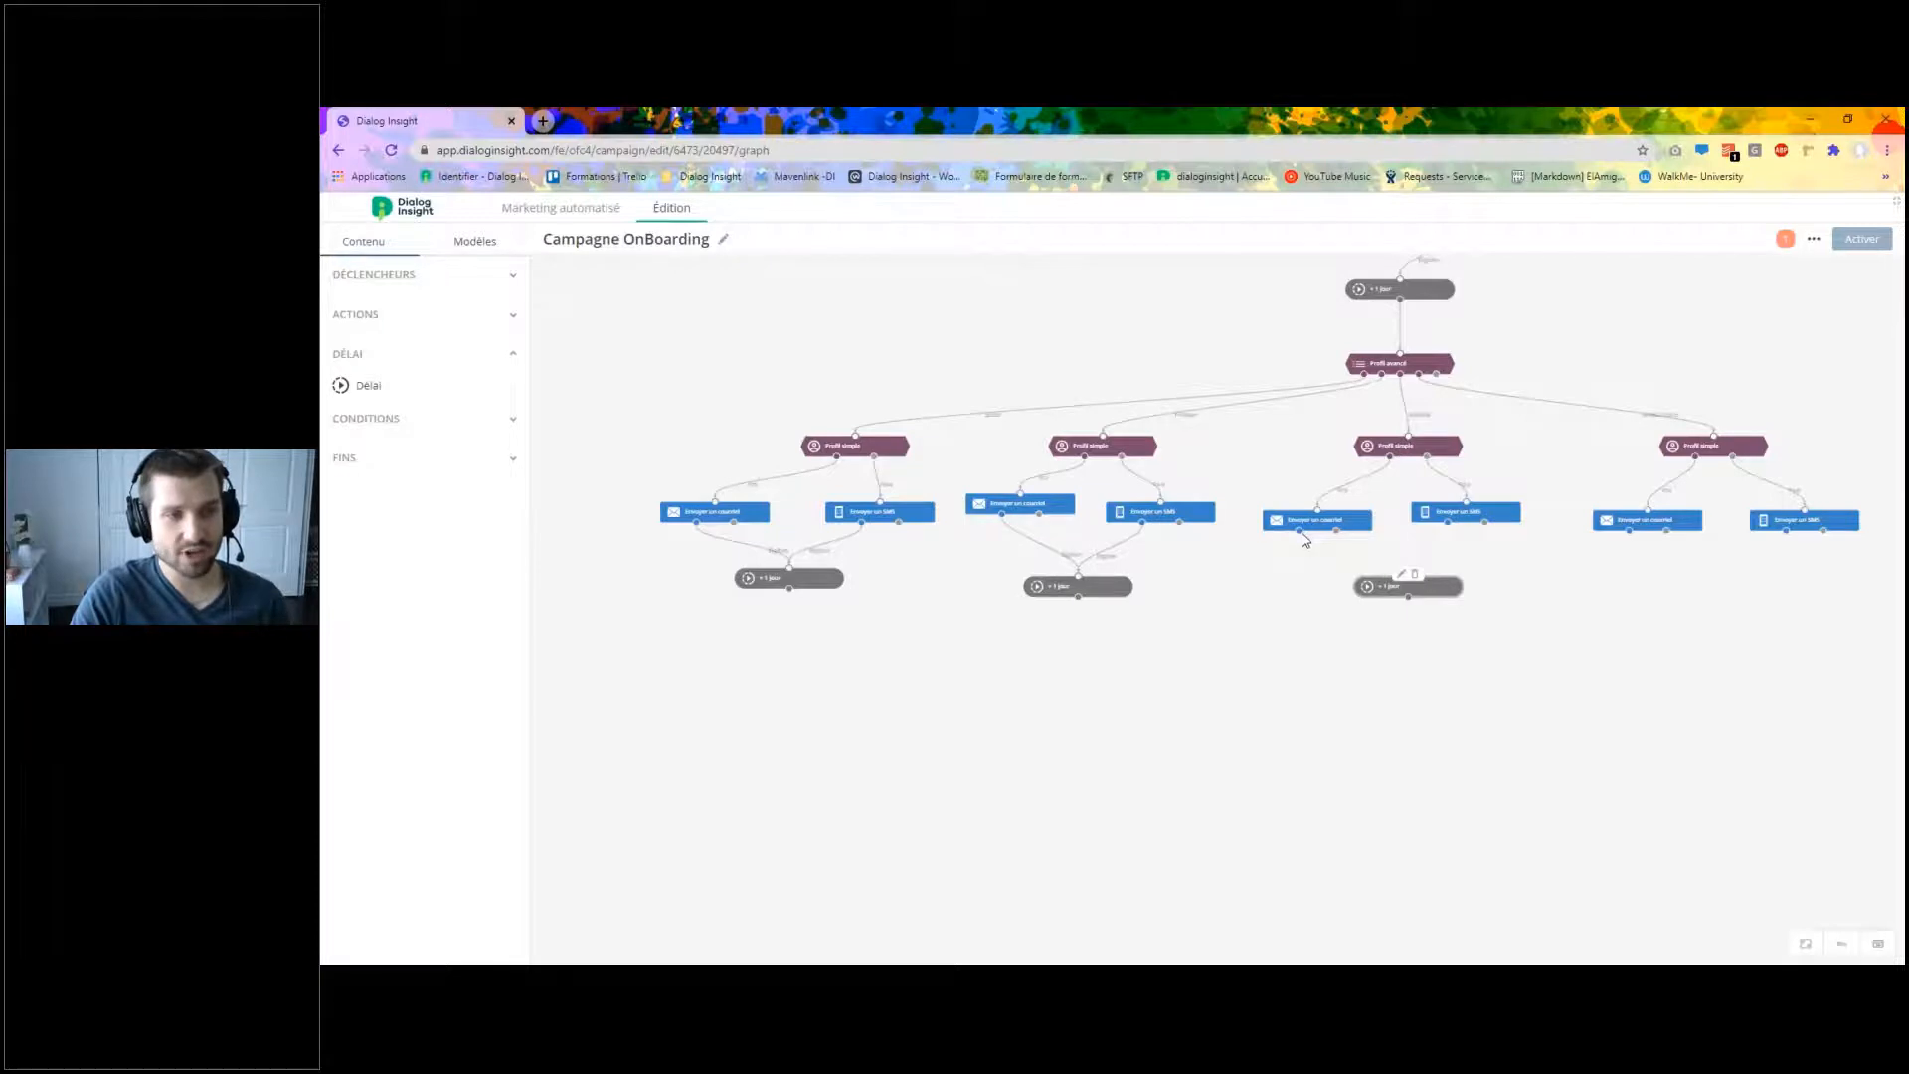
pyautogui.moveTo(1301, 532); pyautogui.dragTo(1386, 583)
pyautogui.moveTo(1447, 524); pyautogui.dragTo(1704, 600)
# Paste a +1 jour delay for the fourth branch and link its email and SMS nodes.
pyautogui.hotkey('ctrl', 'v')
pyautogui.moveTo(1629, 532); pyautogui.dragTo(1729, 595)
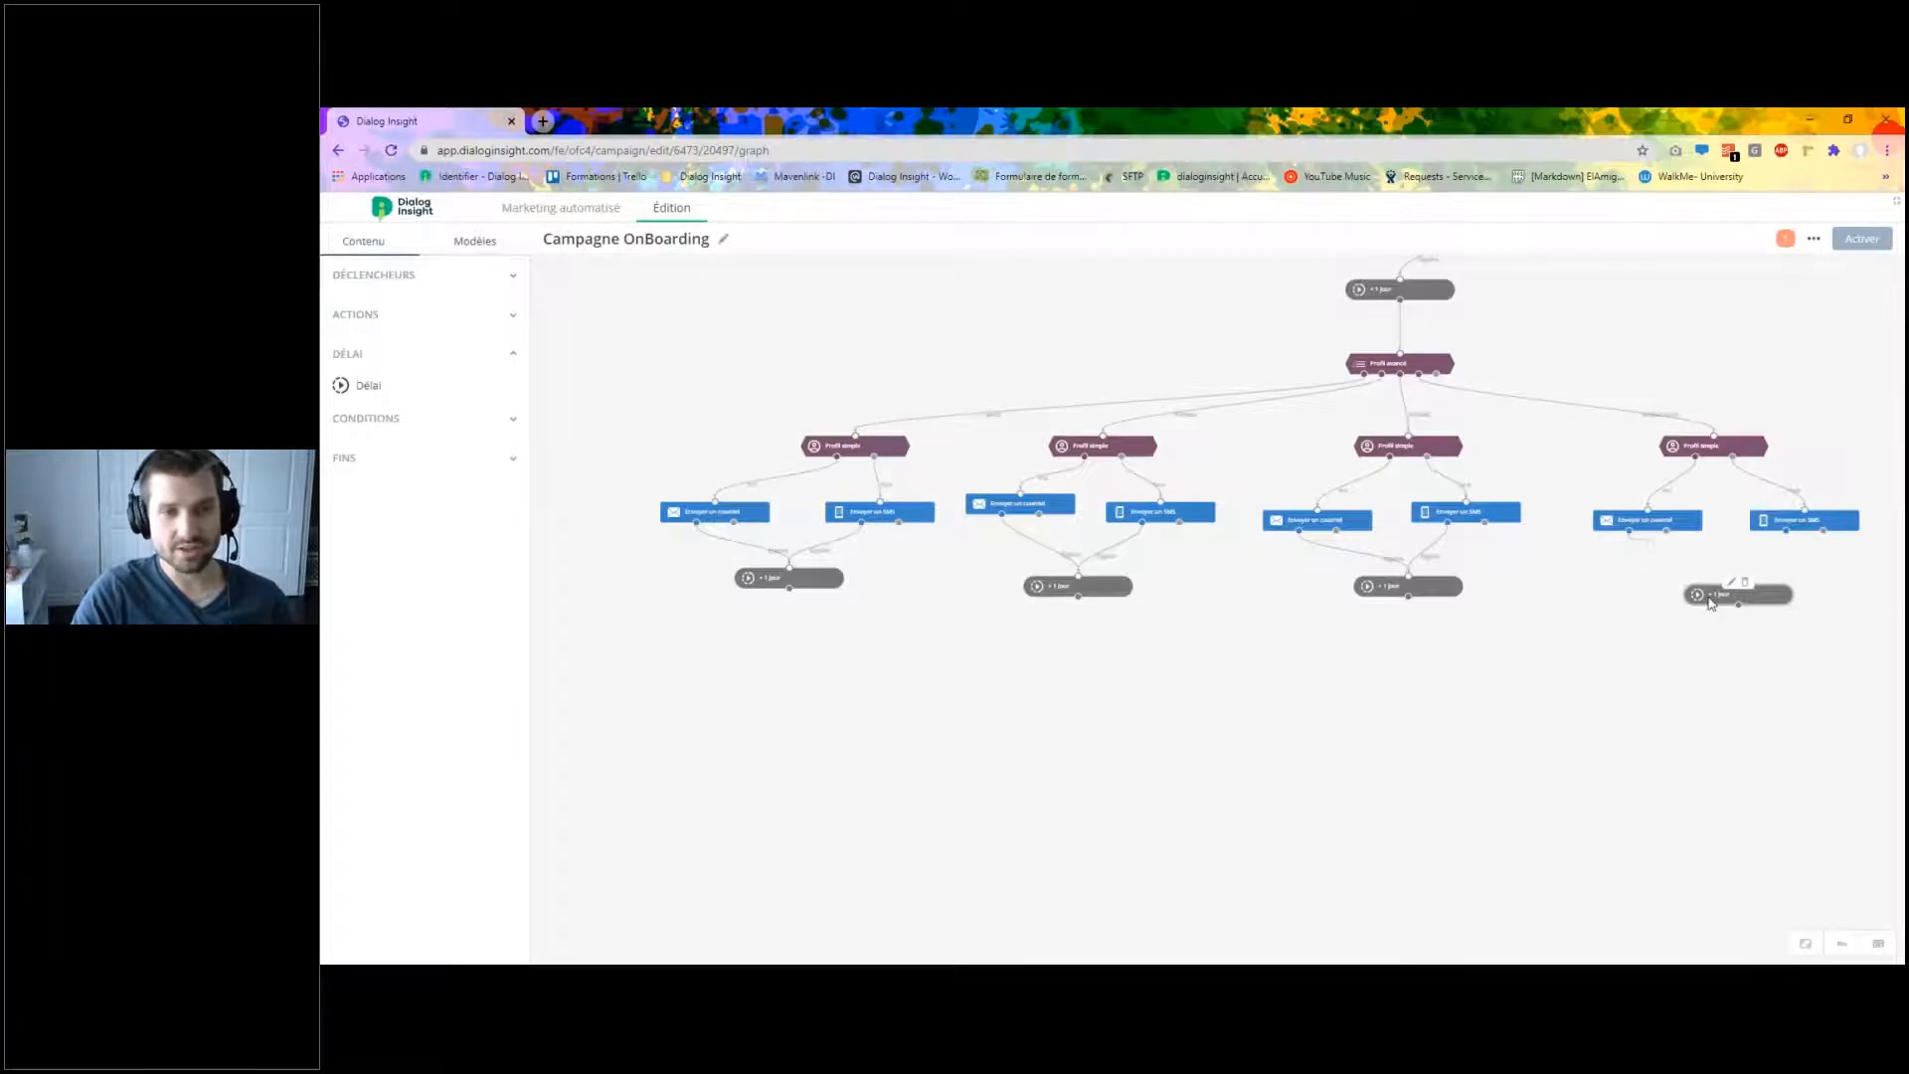
pyautogui.moveTo(1785, 532); pyautogui.dragTo(1754, 587)
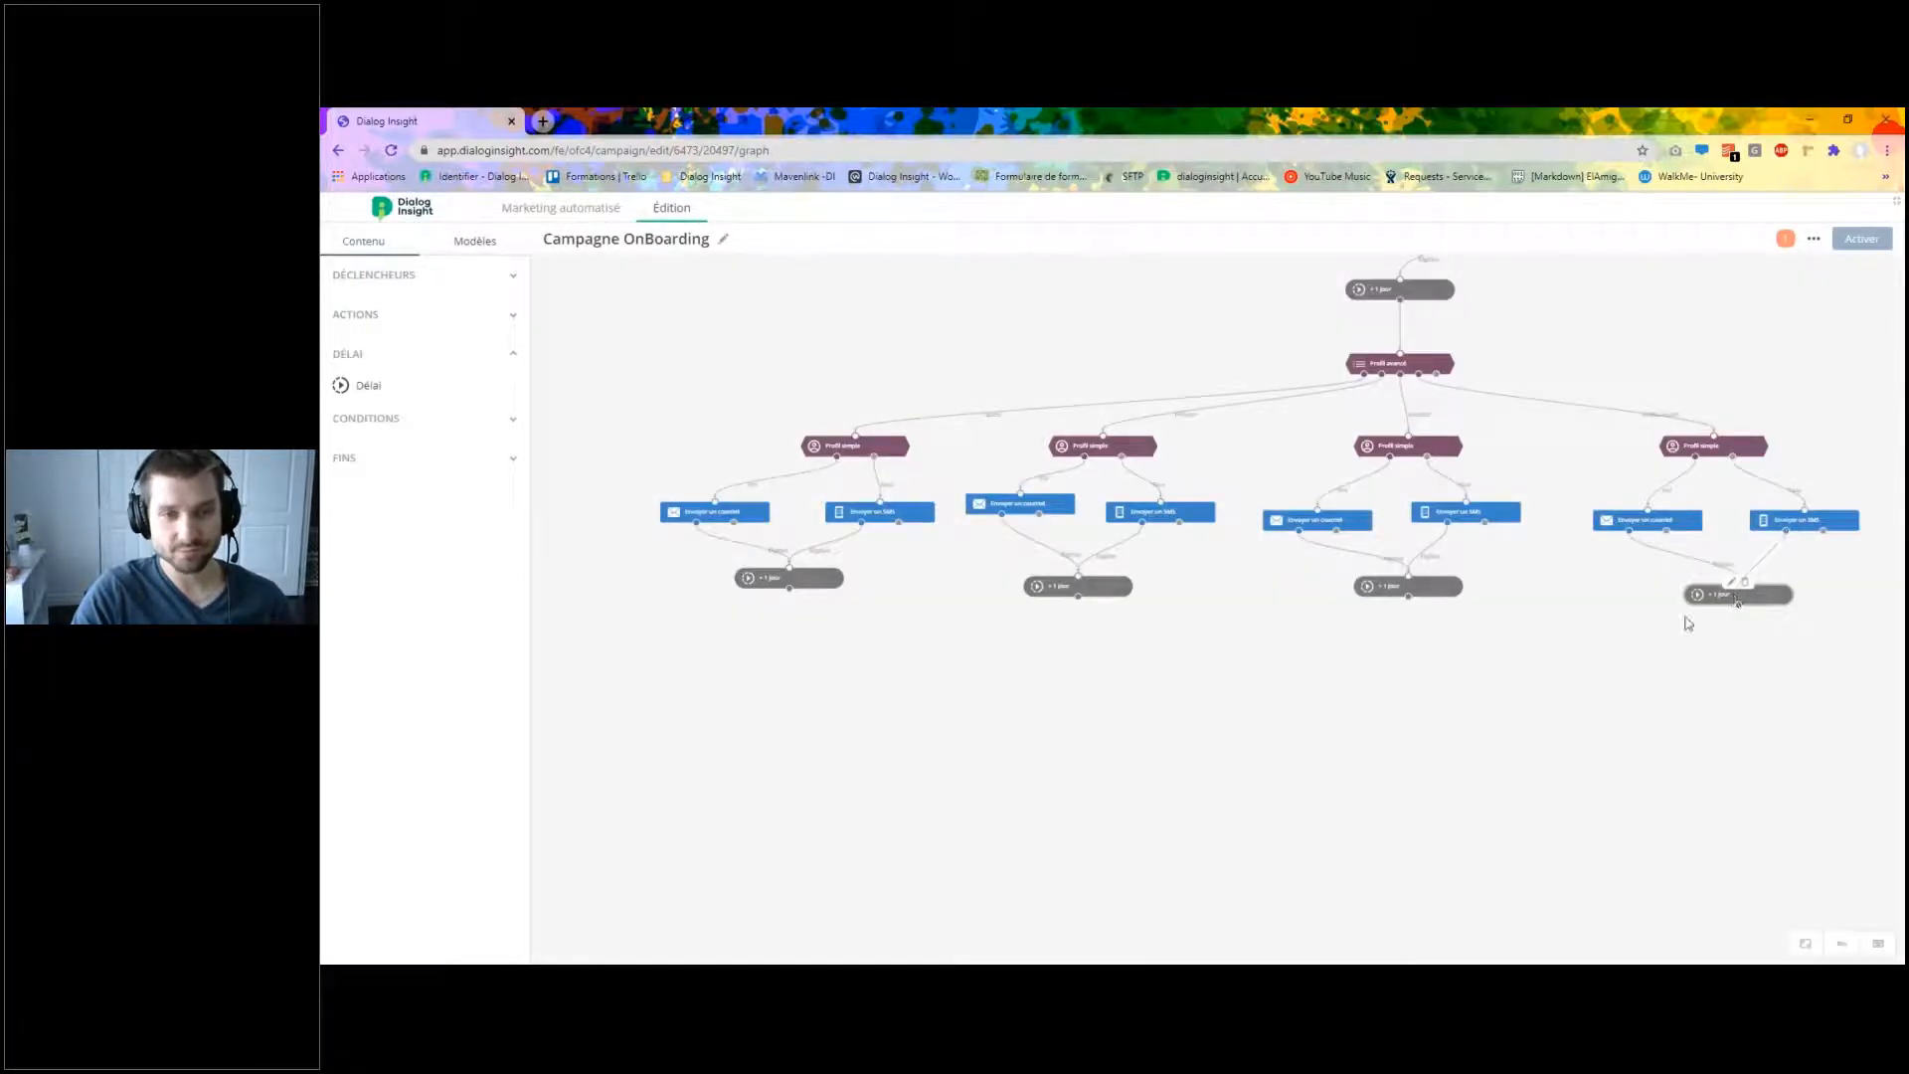
pyautogui.click(514, 358)
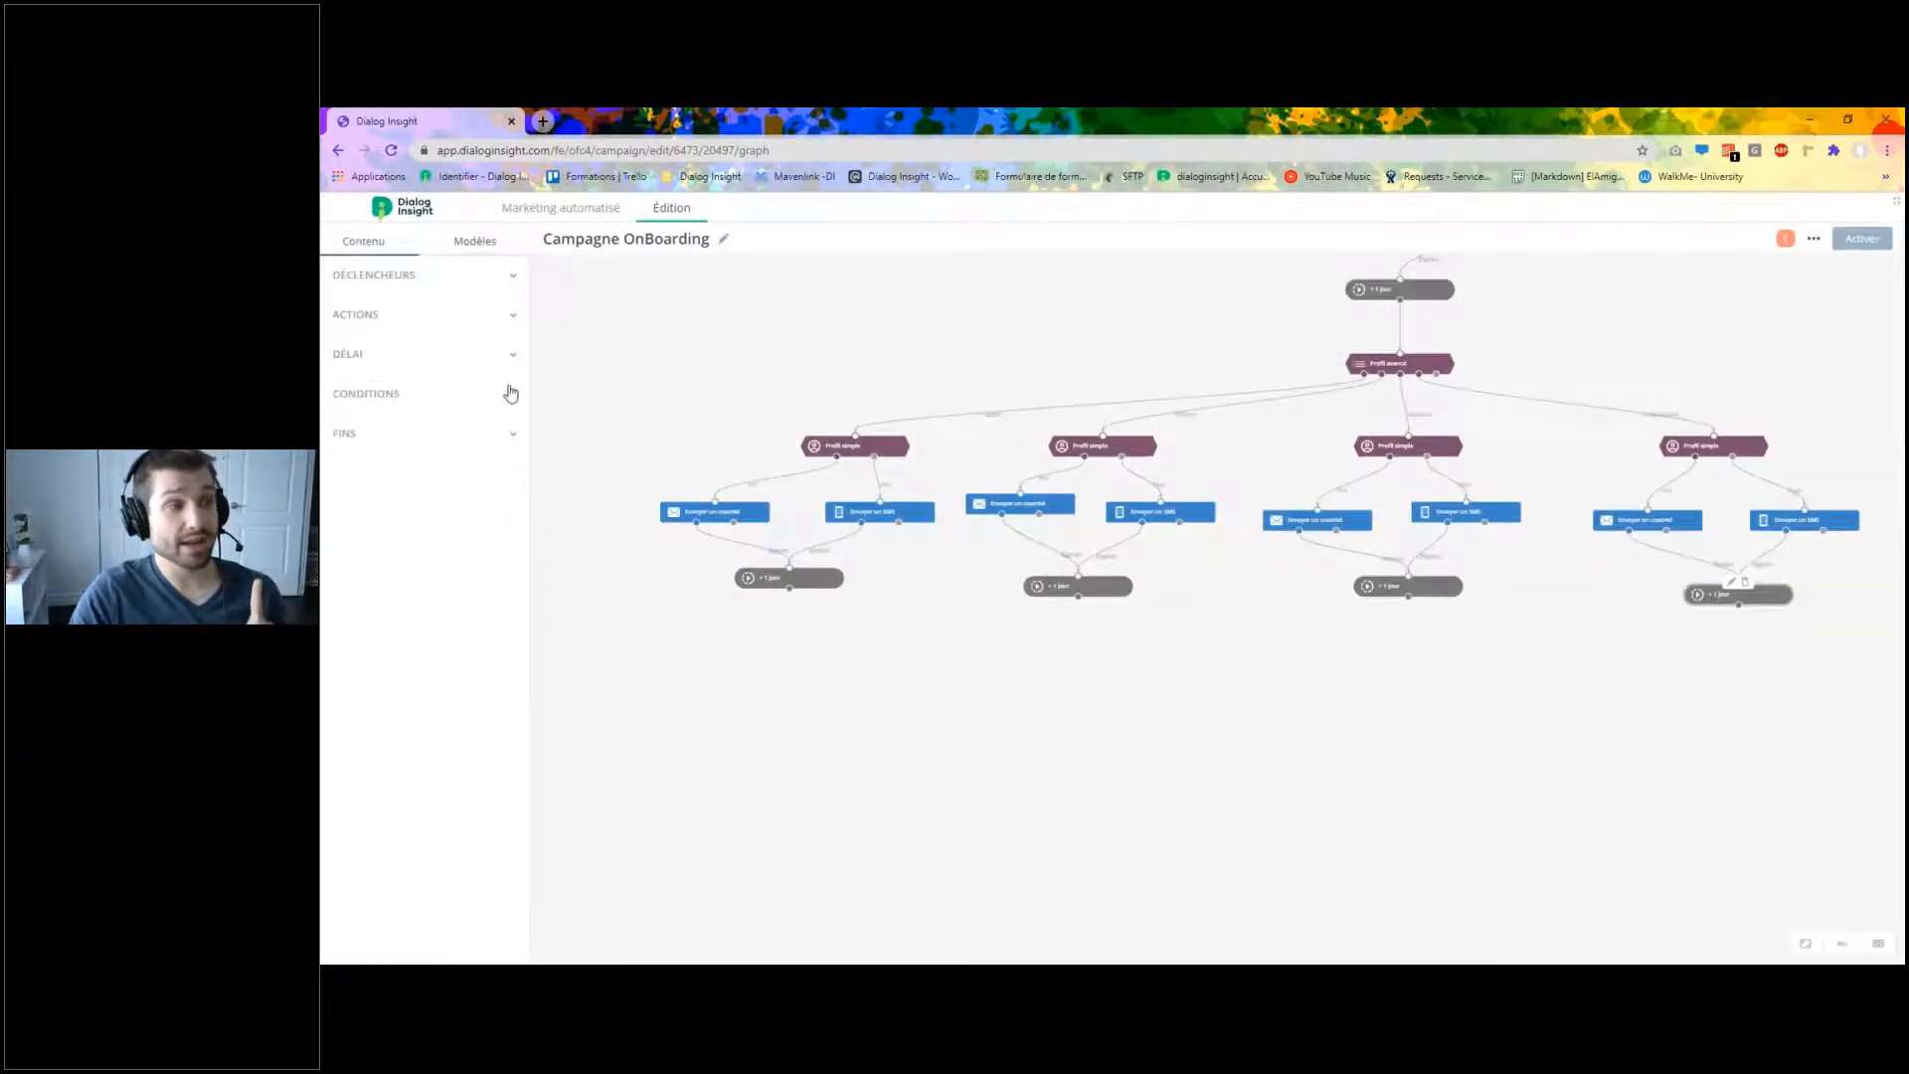
# Add a Message ouvert condition directly under the first branch's +1 jour delay.
pyautogui.click(507, 393)
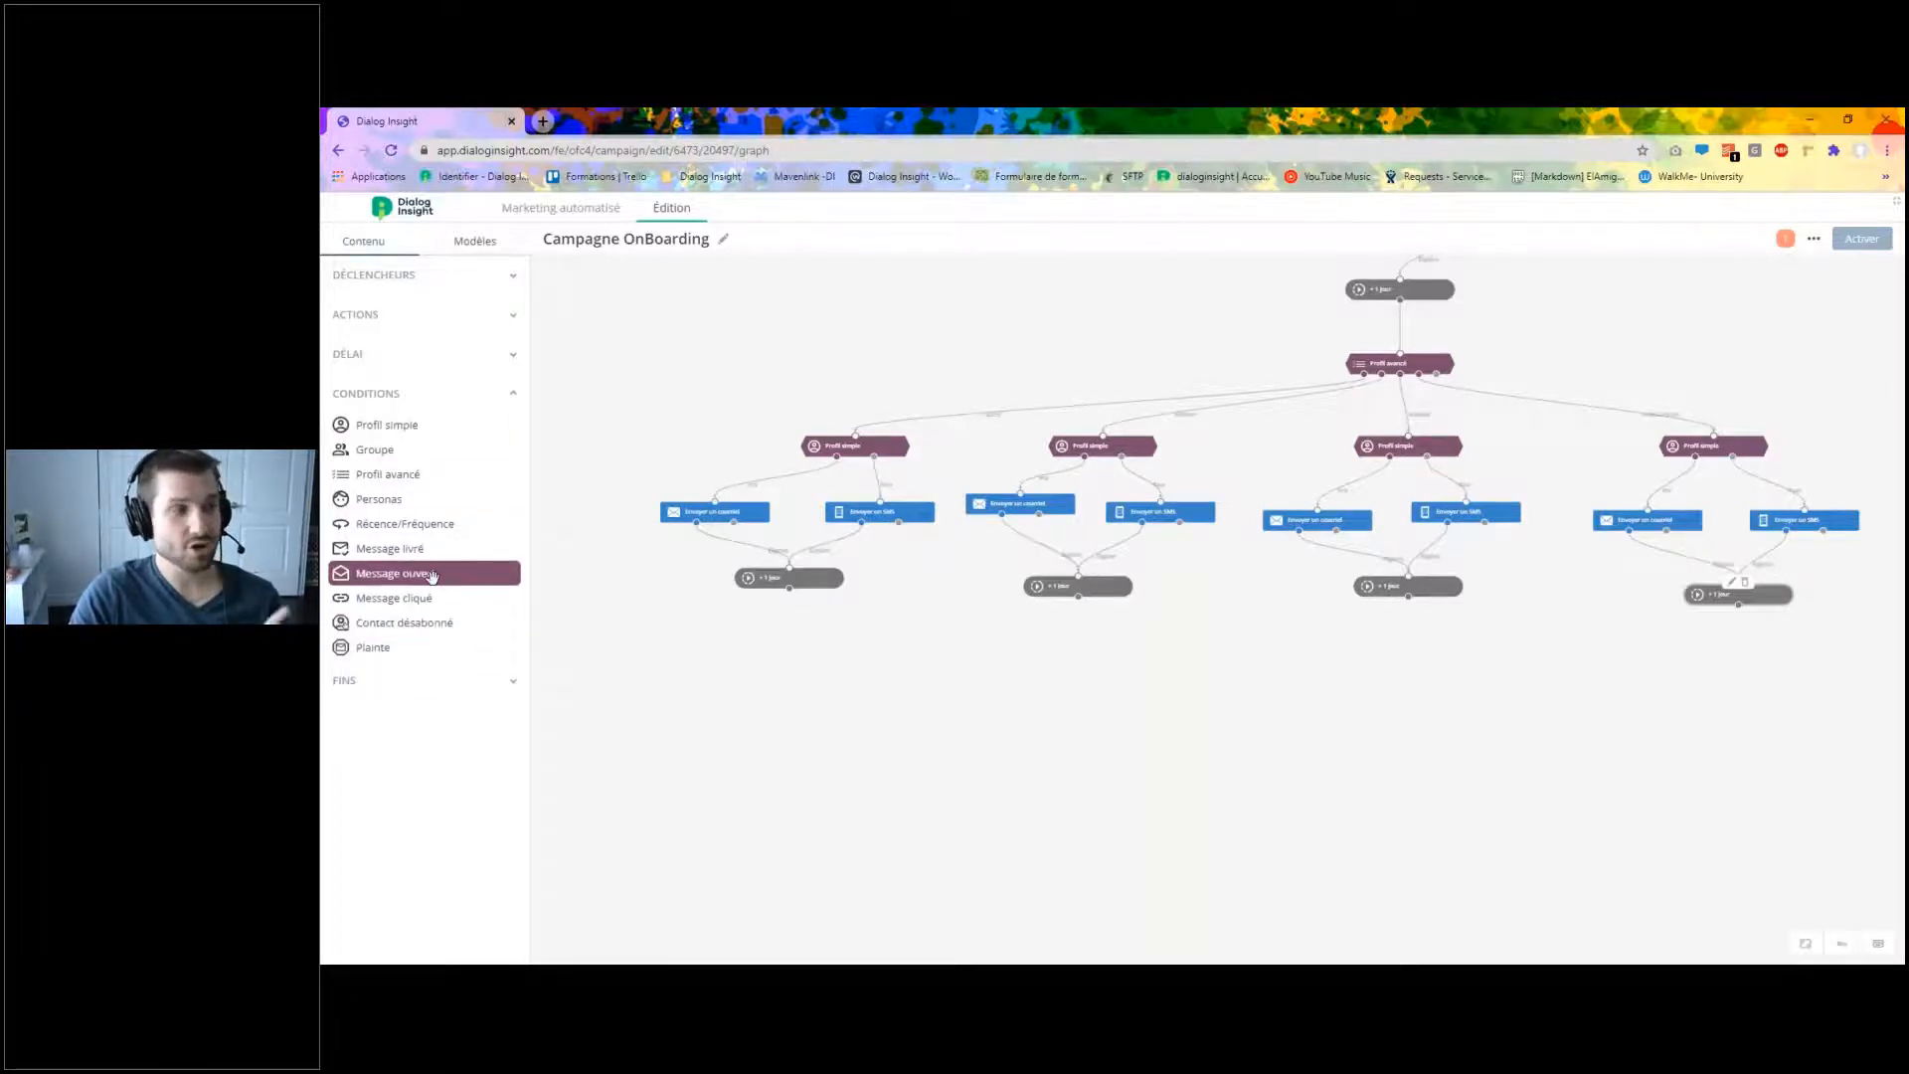
pyautogui.moveTo(431, 576); pyautogui.dragTo(777, 677)
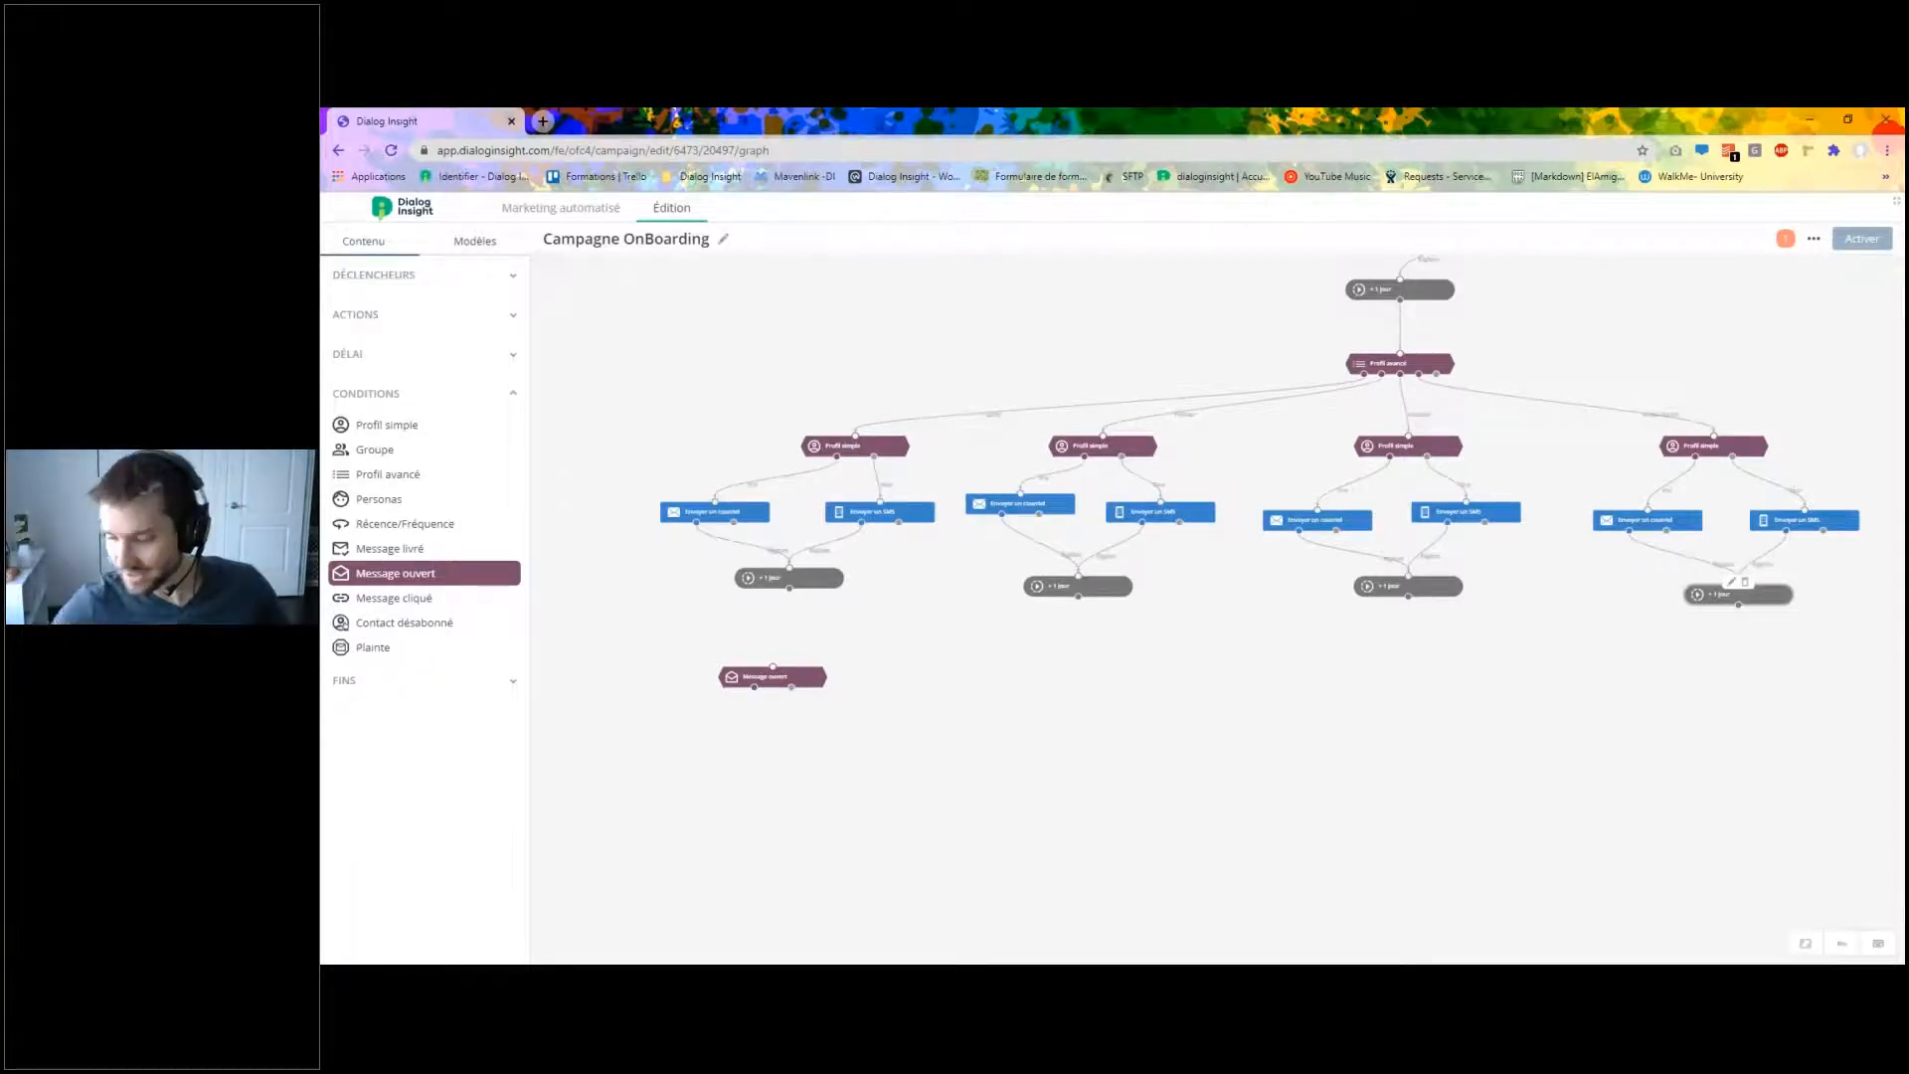
pyautogui.moveTo(781, 680); pyautogui.dragTo(782, 636)
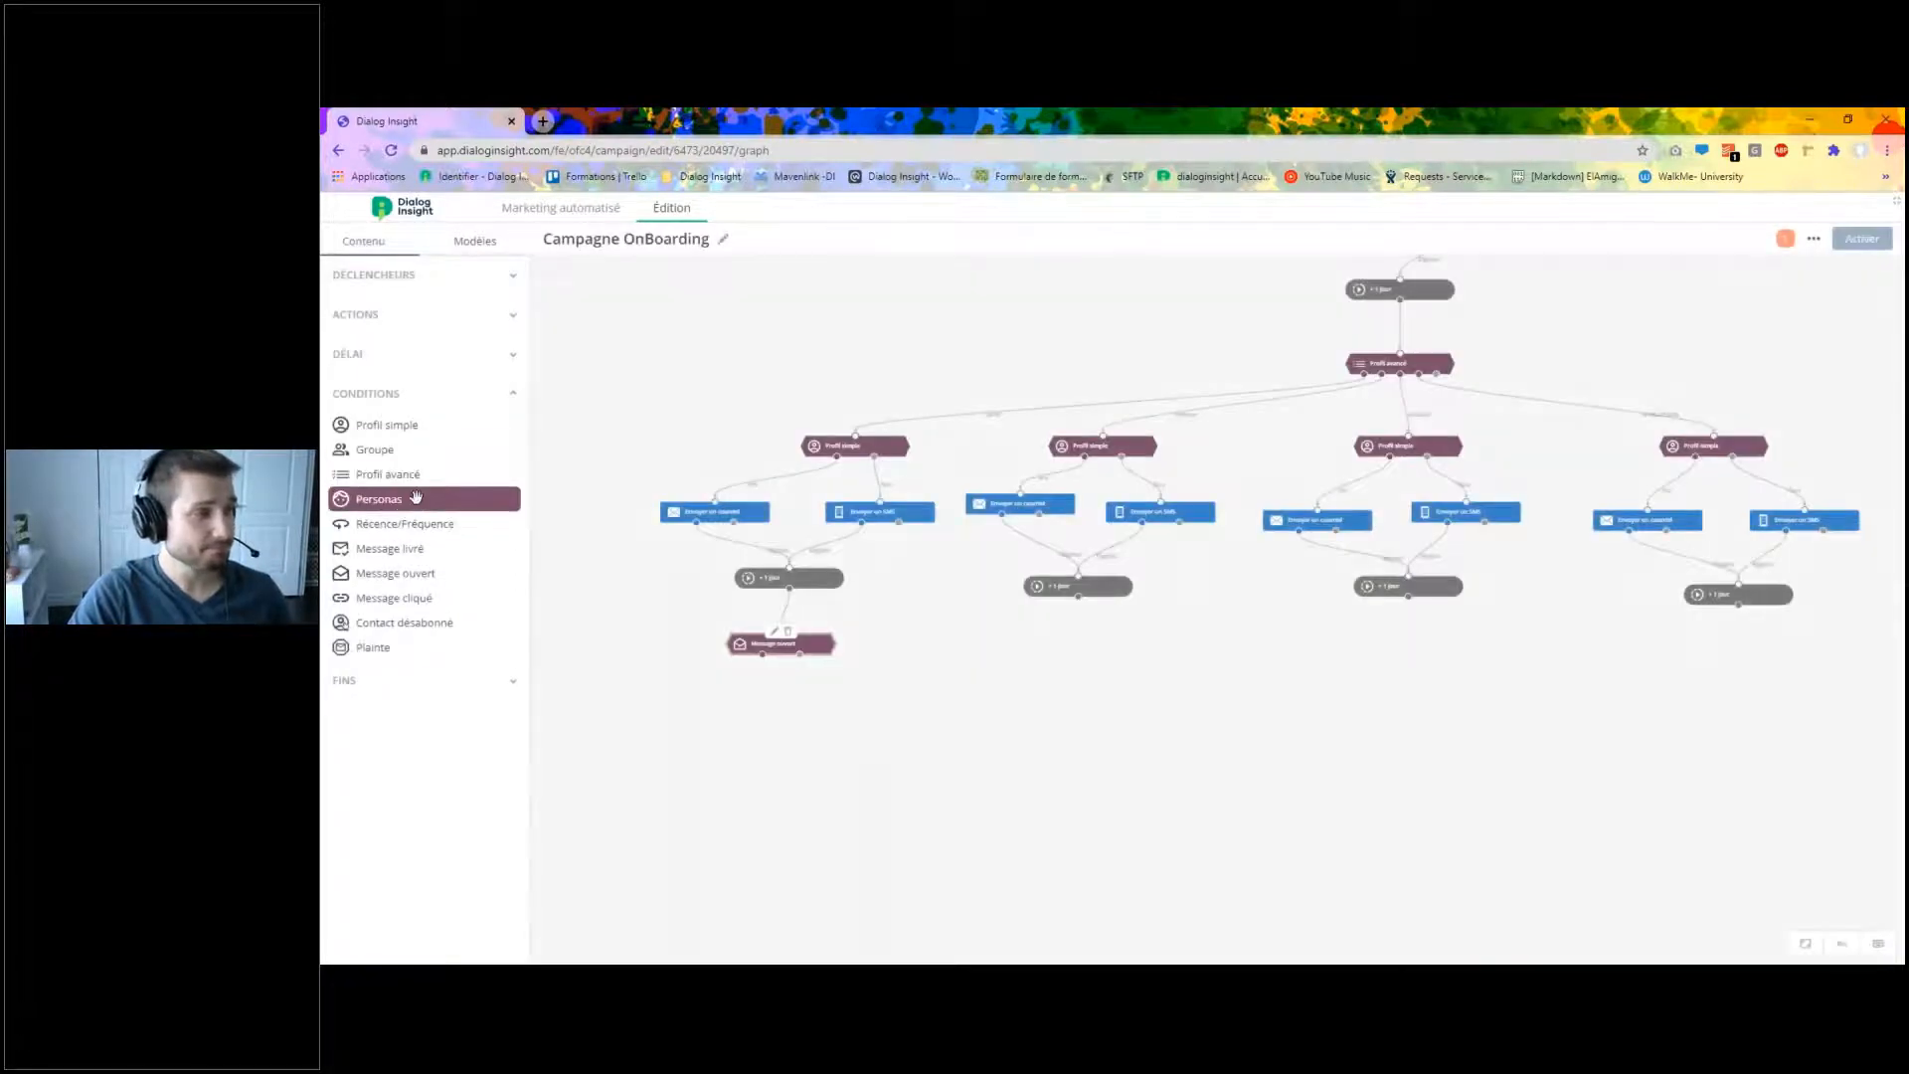
# Paste Message ouvert copies under the other delays, including the fourth, then review the layout.
pyautogui.hotkey('ctrl', 'v')
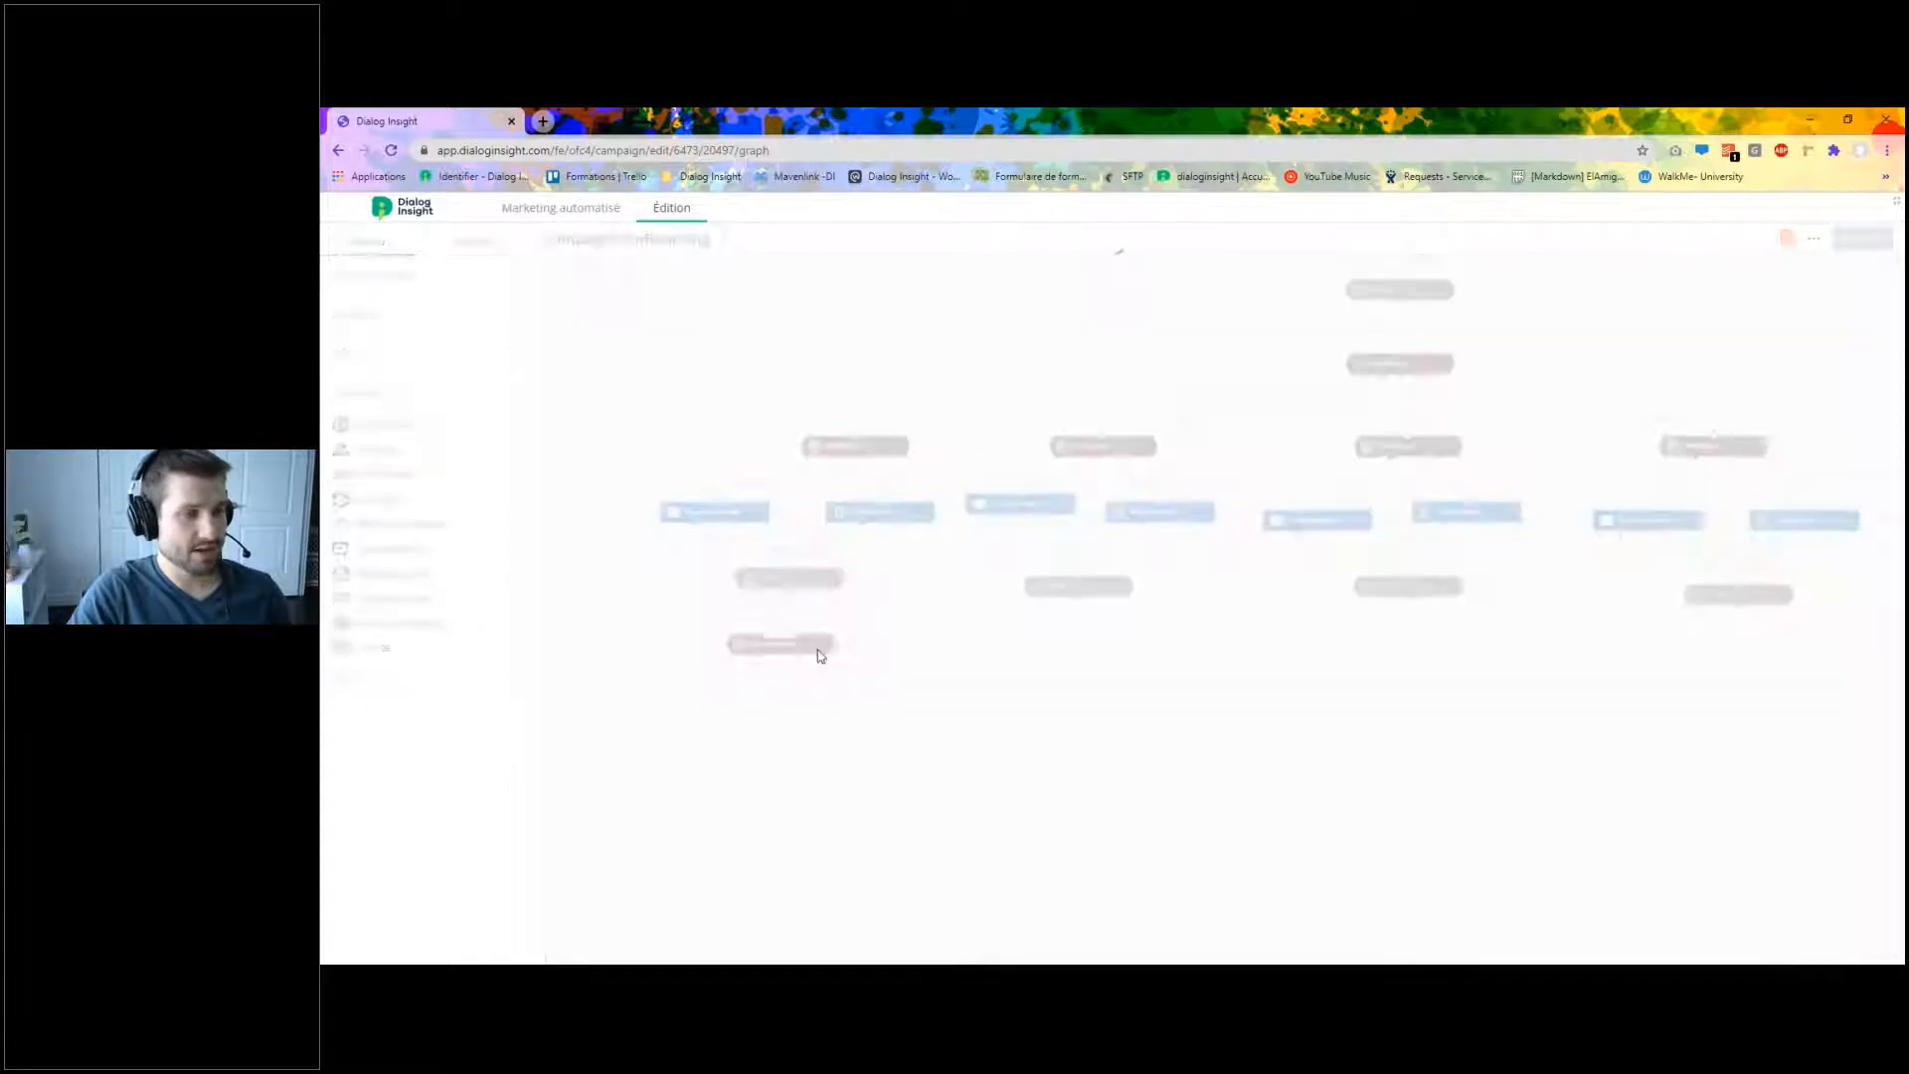
pyautogui.moveTo(868, 661); pyautogui.dragTo(1417, 648)
pyautogui.hotkey('ctrl', 'v')
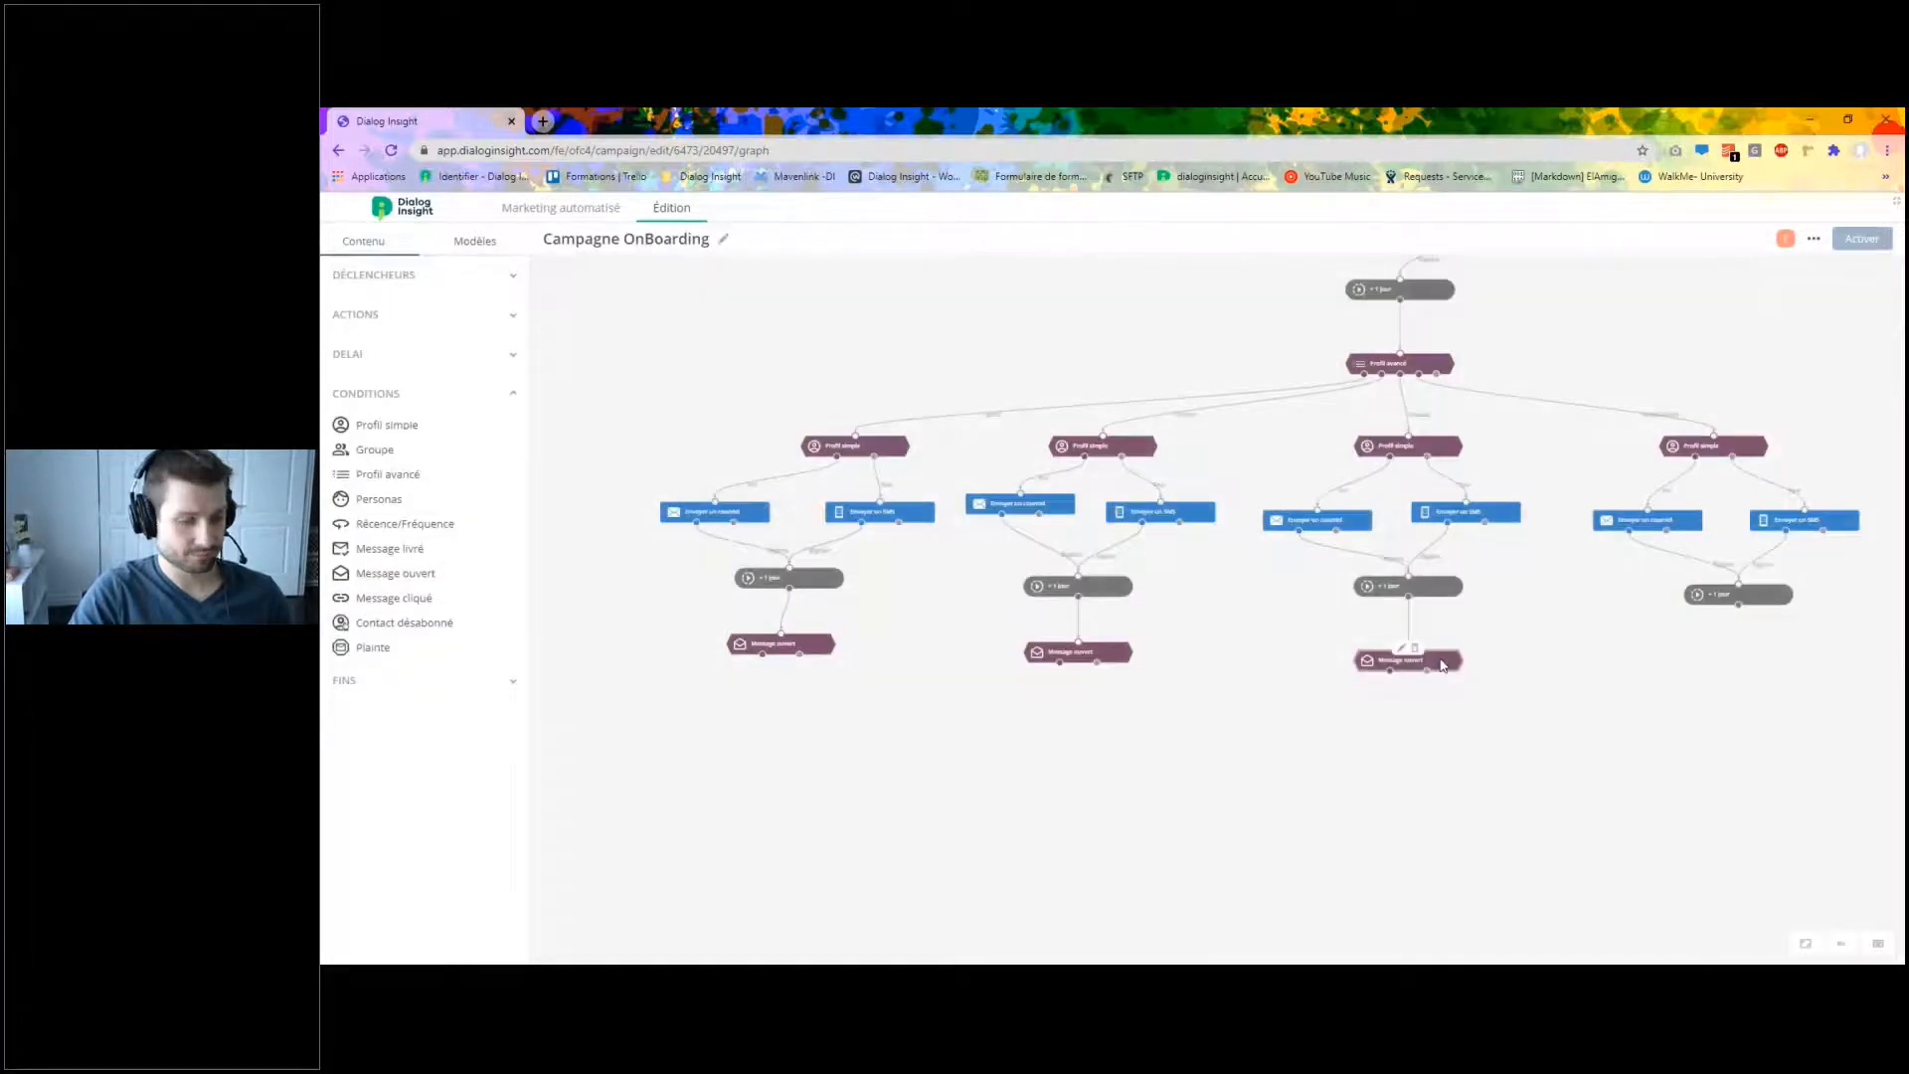
pyautogui.hotkey('ctrl', 'v')
pyautogui.moveTo(1443, 664); pyautogui.dragTo(1742, 656)
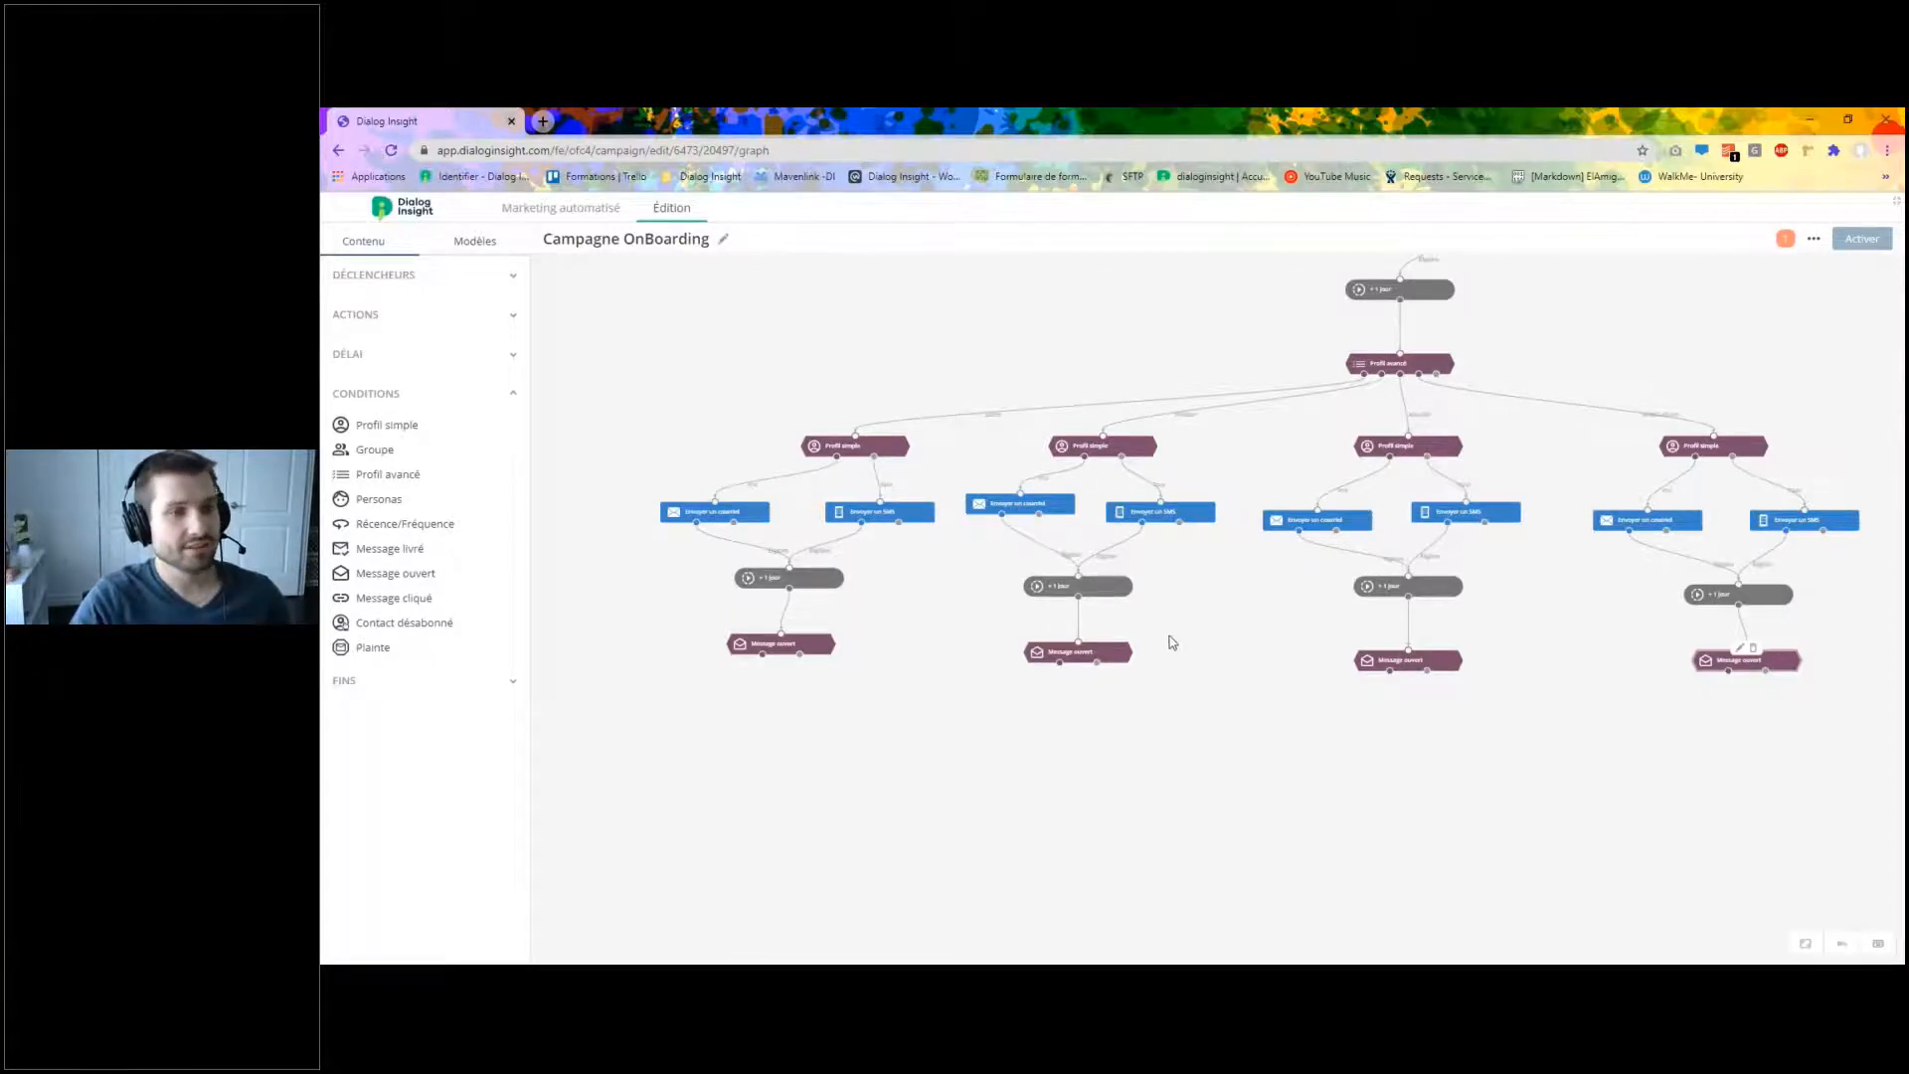
pyautogui.moveTo(1171, 665); pyautogui.dragTo(1156, 786)
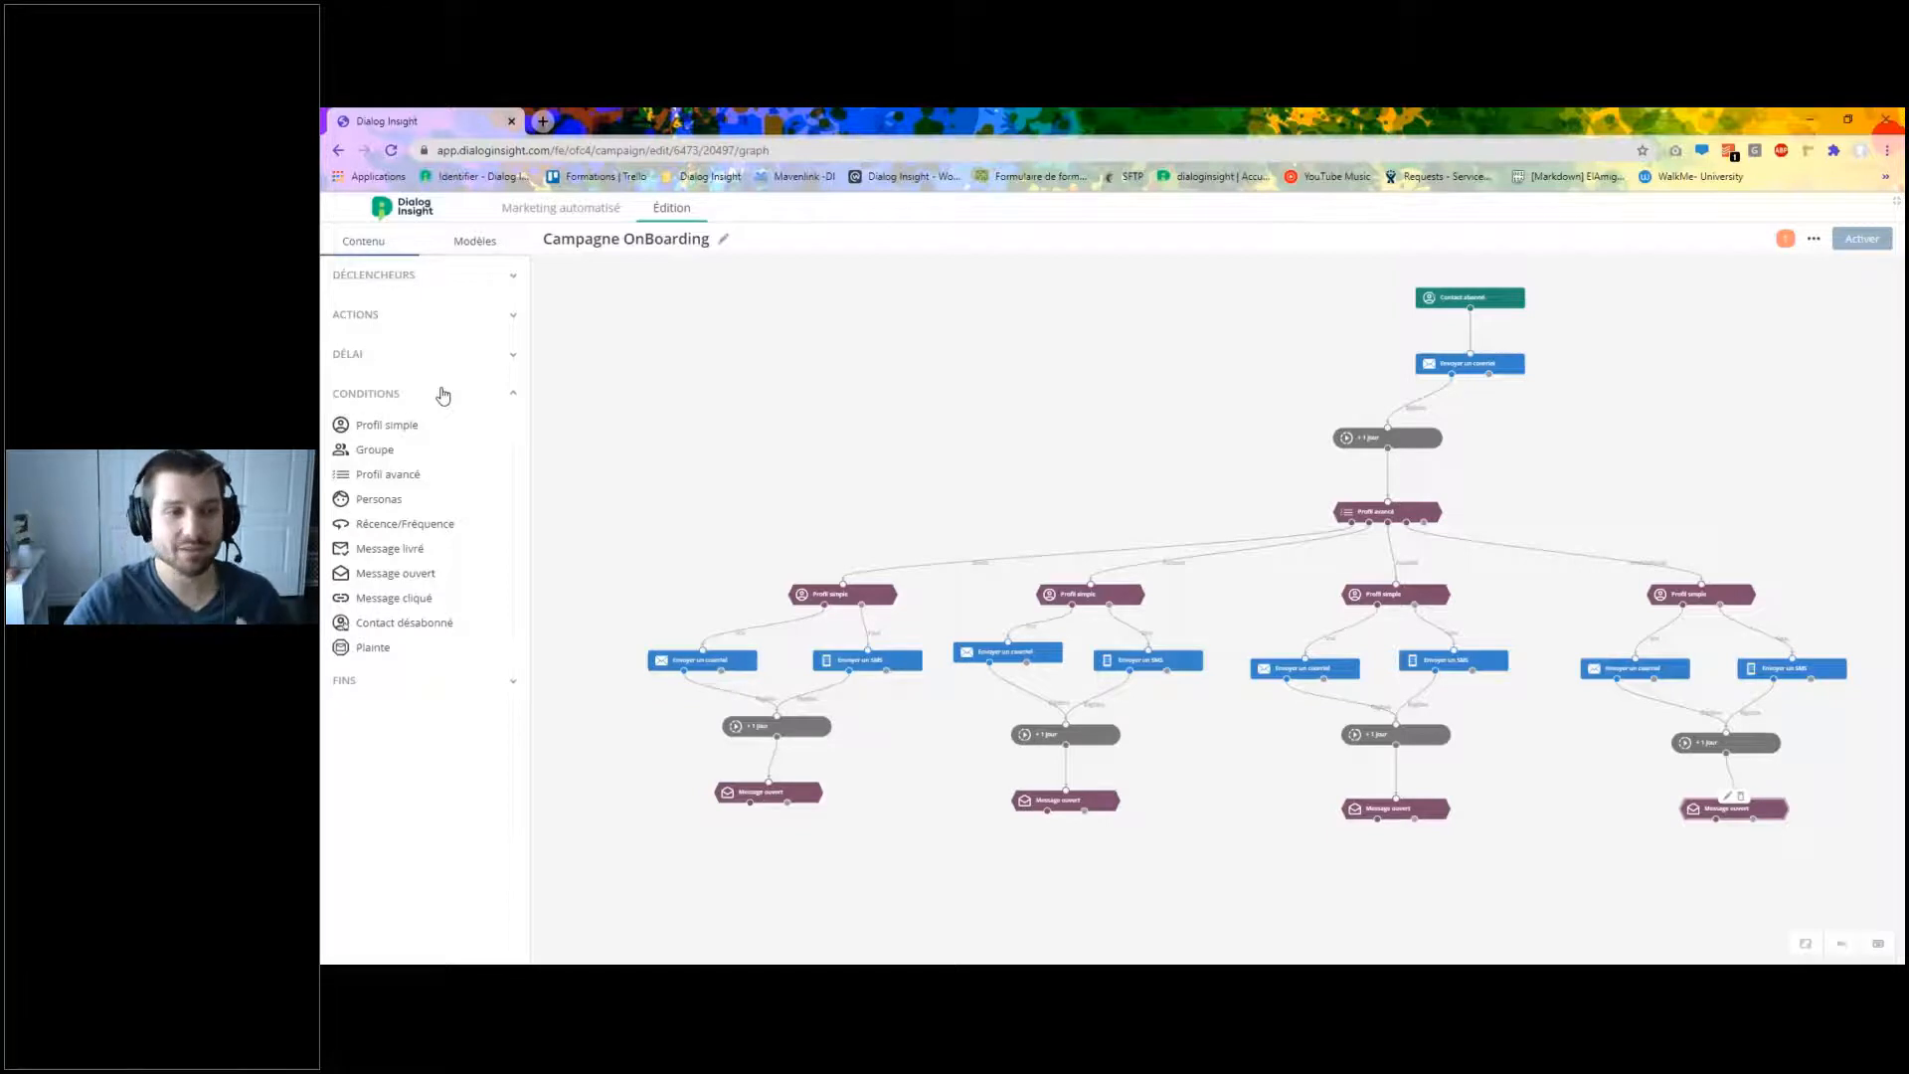
pyautogui.moveTo(928, 801); pyautogui.dragTo(1014, 695)
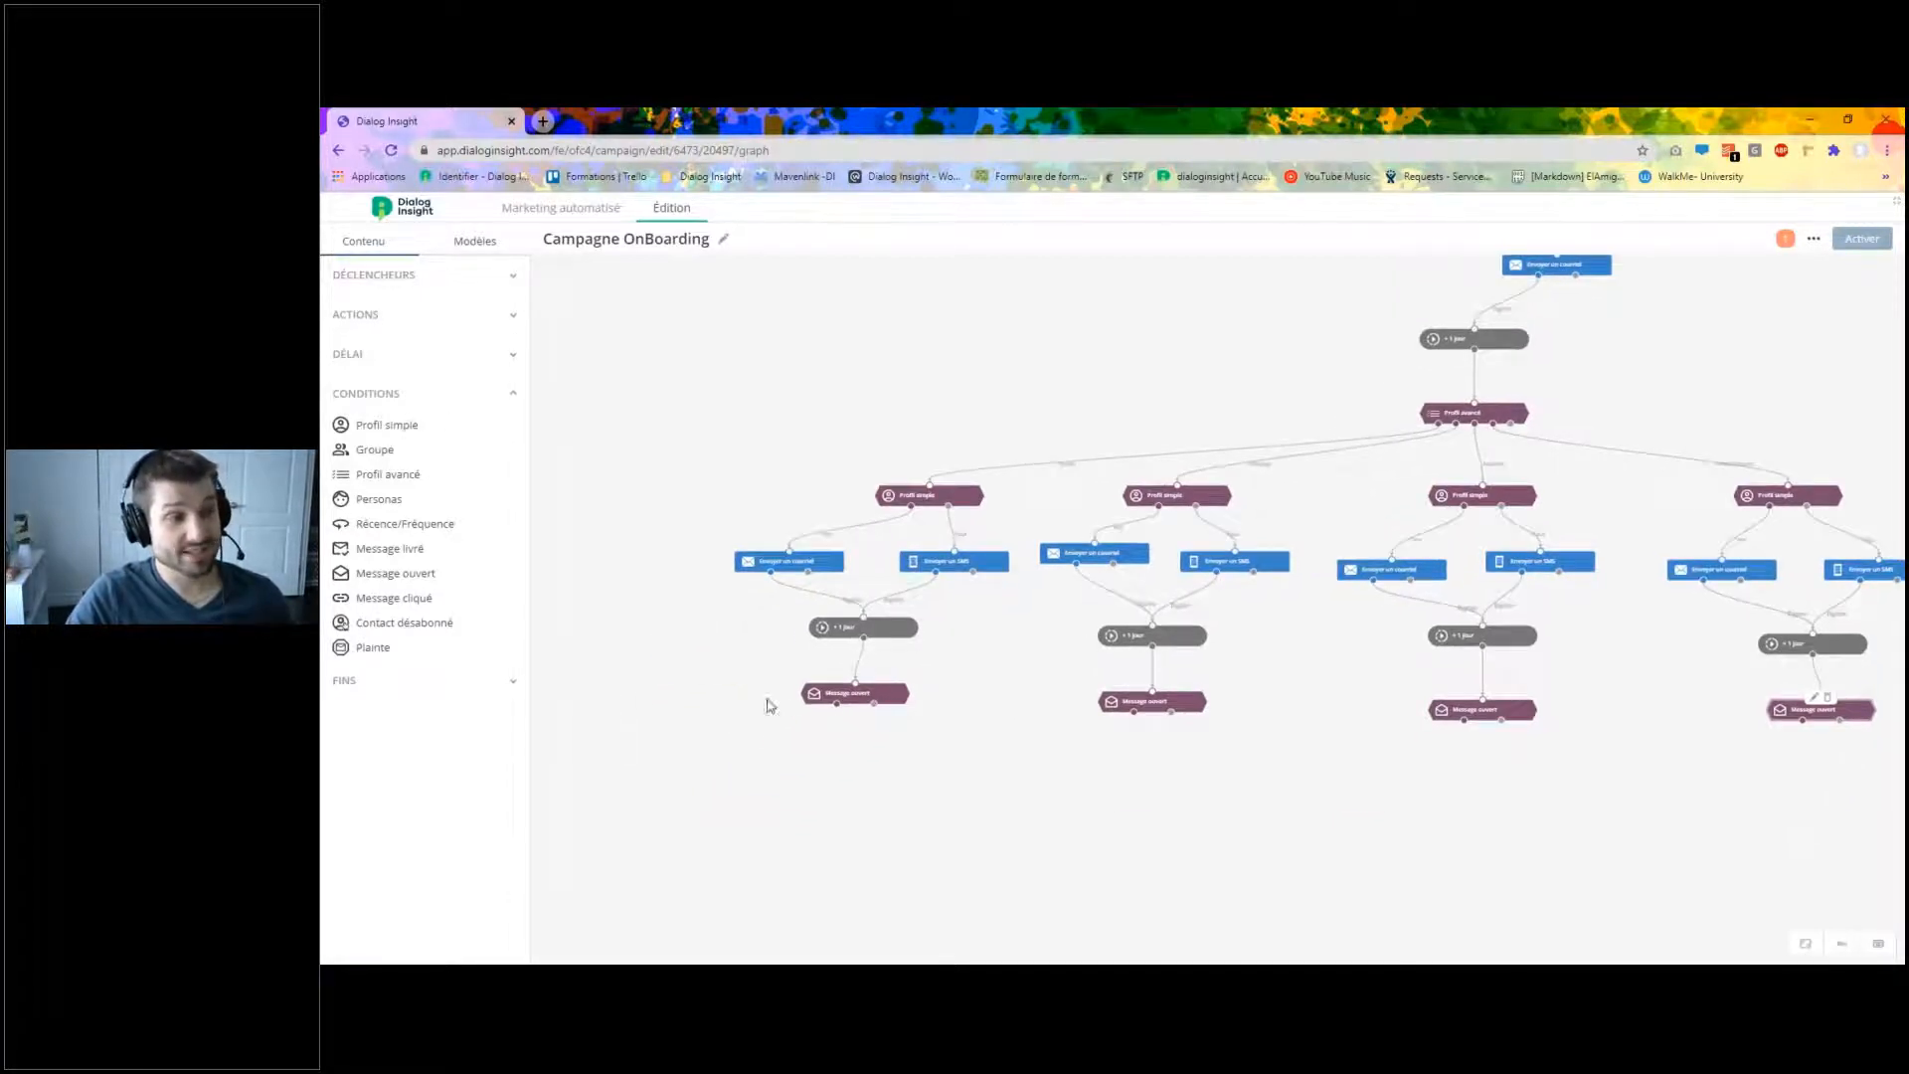
# Link a Succès end to the first Message ouvert and delete an accidental duplicate node.
pyautogui.click(455, 682)
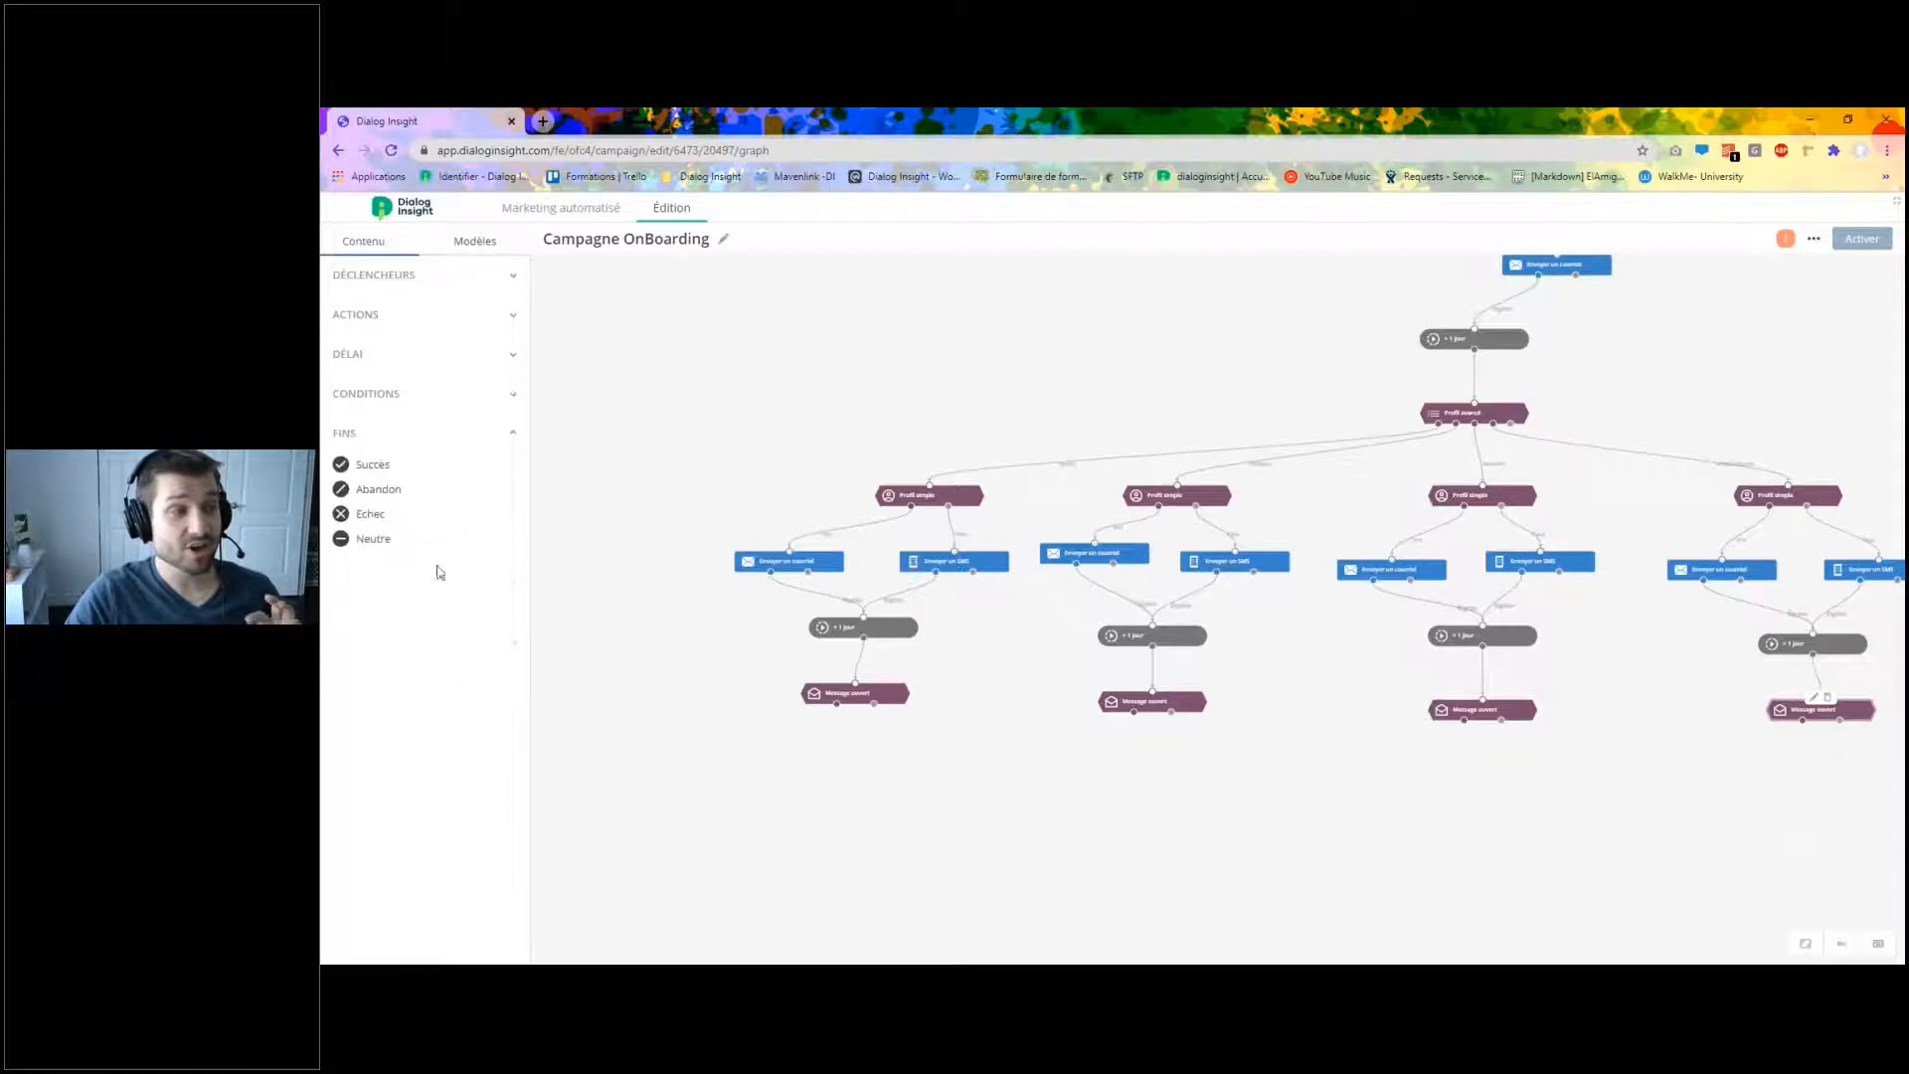
pyautogui.moveTo(401, 469); pyautogui.dragTo(714, 781)
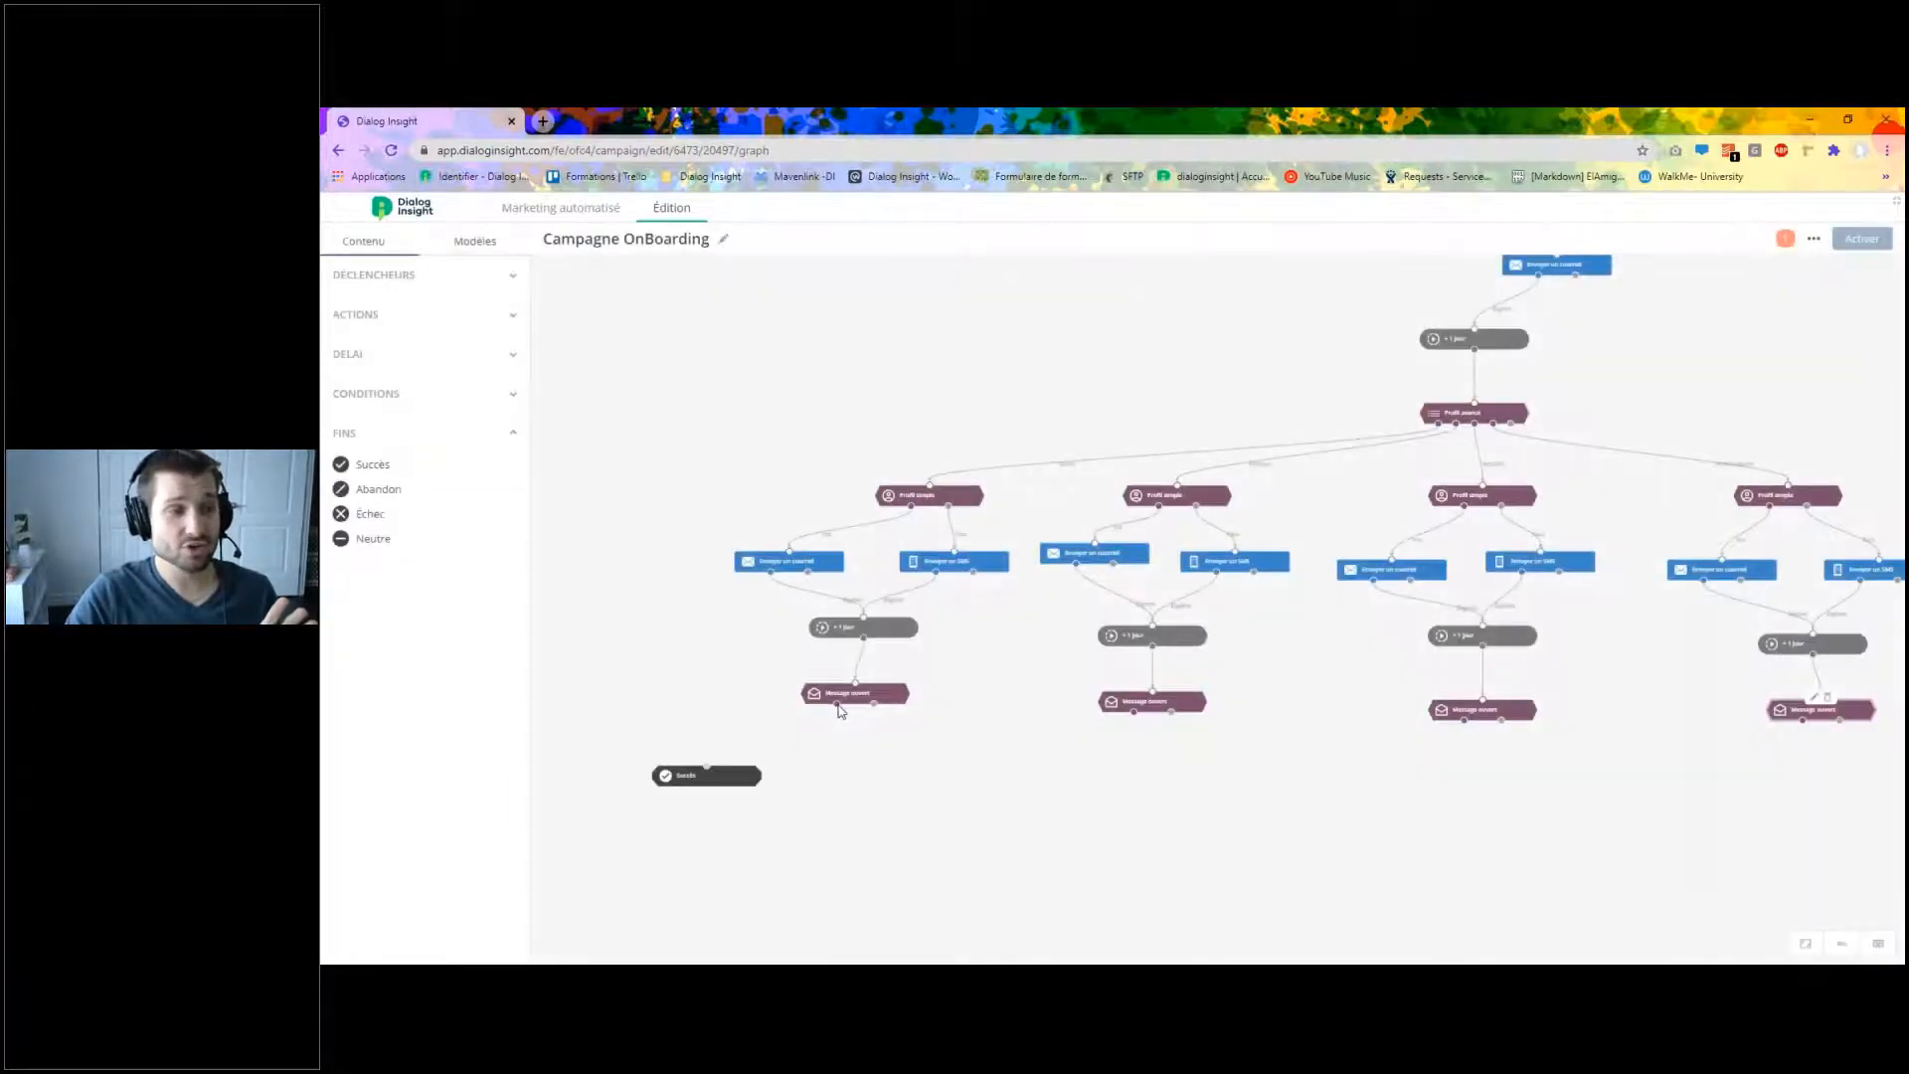
pyautogui.moveTo(838, 710)
pyautogui.mouseDown()
pyautogui.moveTo(729, 774)
pyautogui.moveTo(739, 761)
pyautogui.mouseUp()
pyautogui.hotkey('ctrl', 'v')
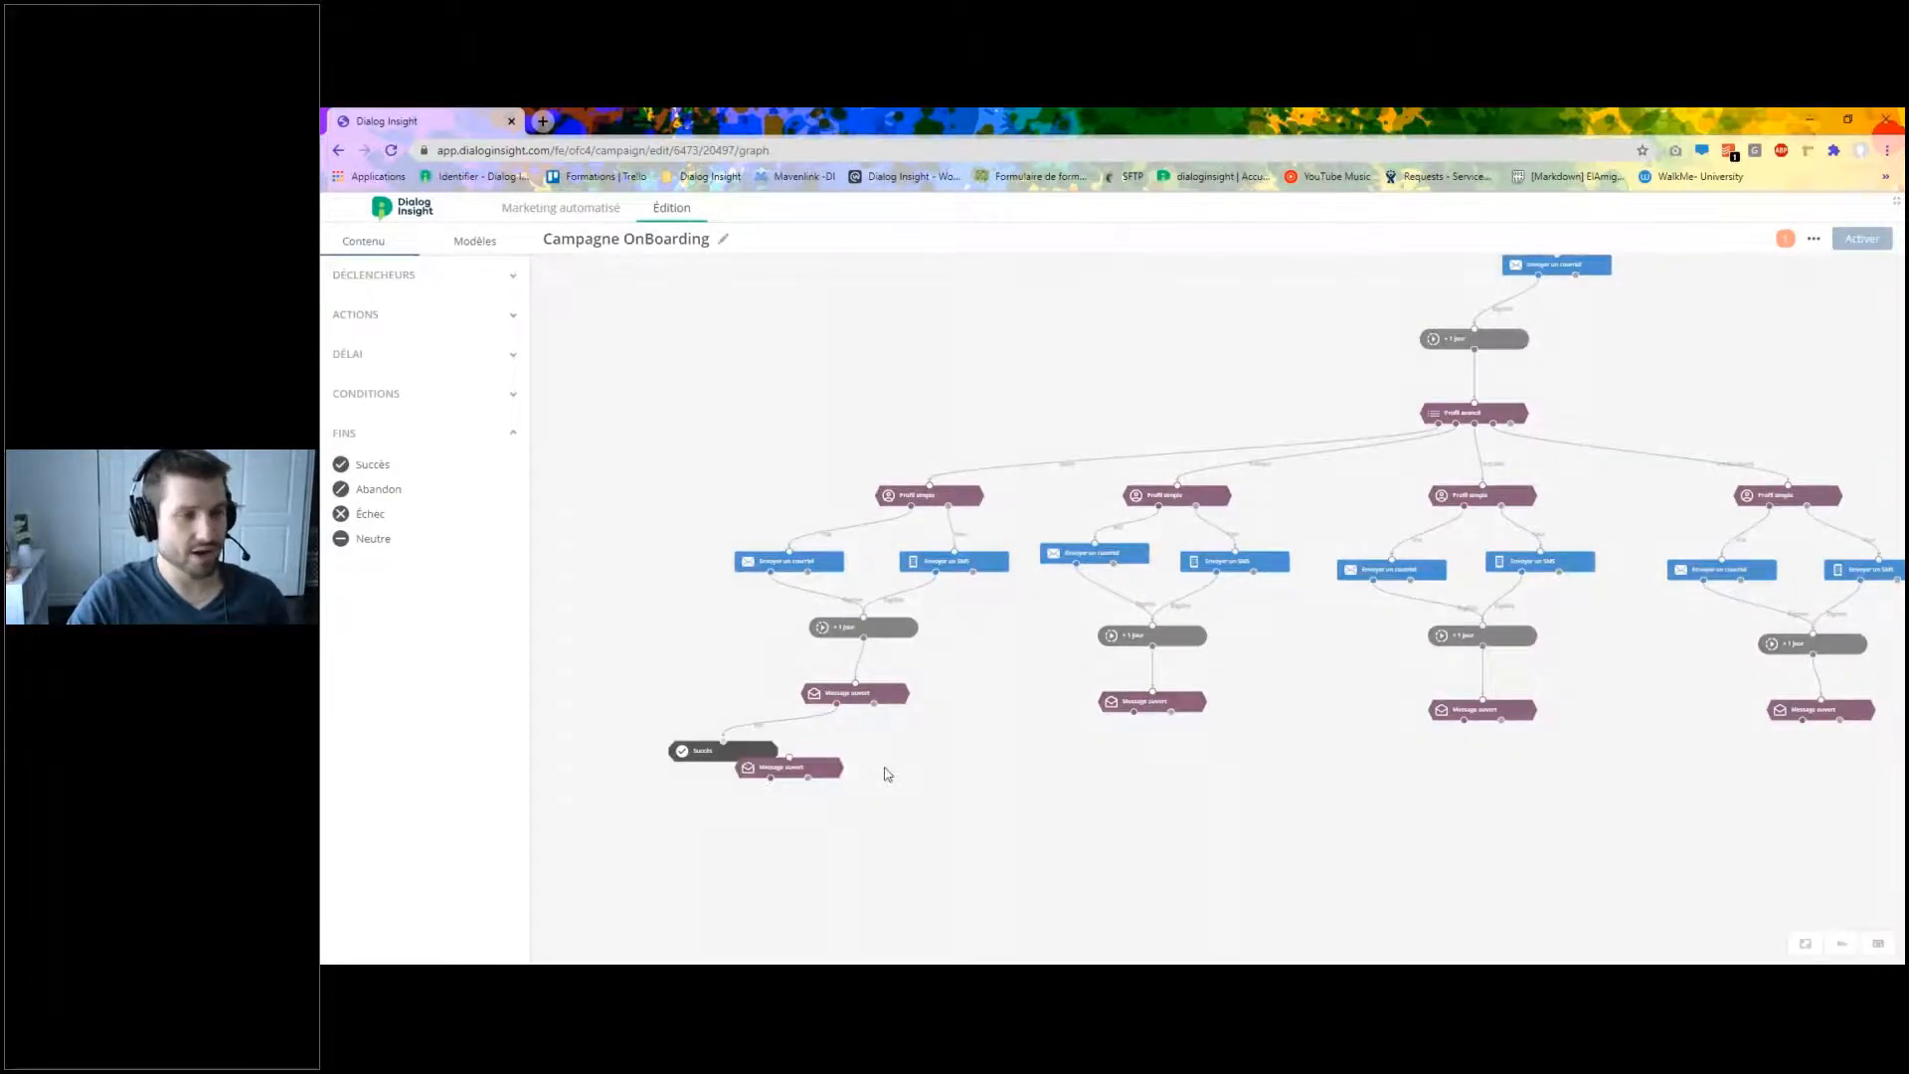
pyautogui.click(795, 754)
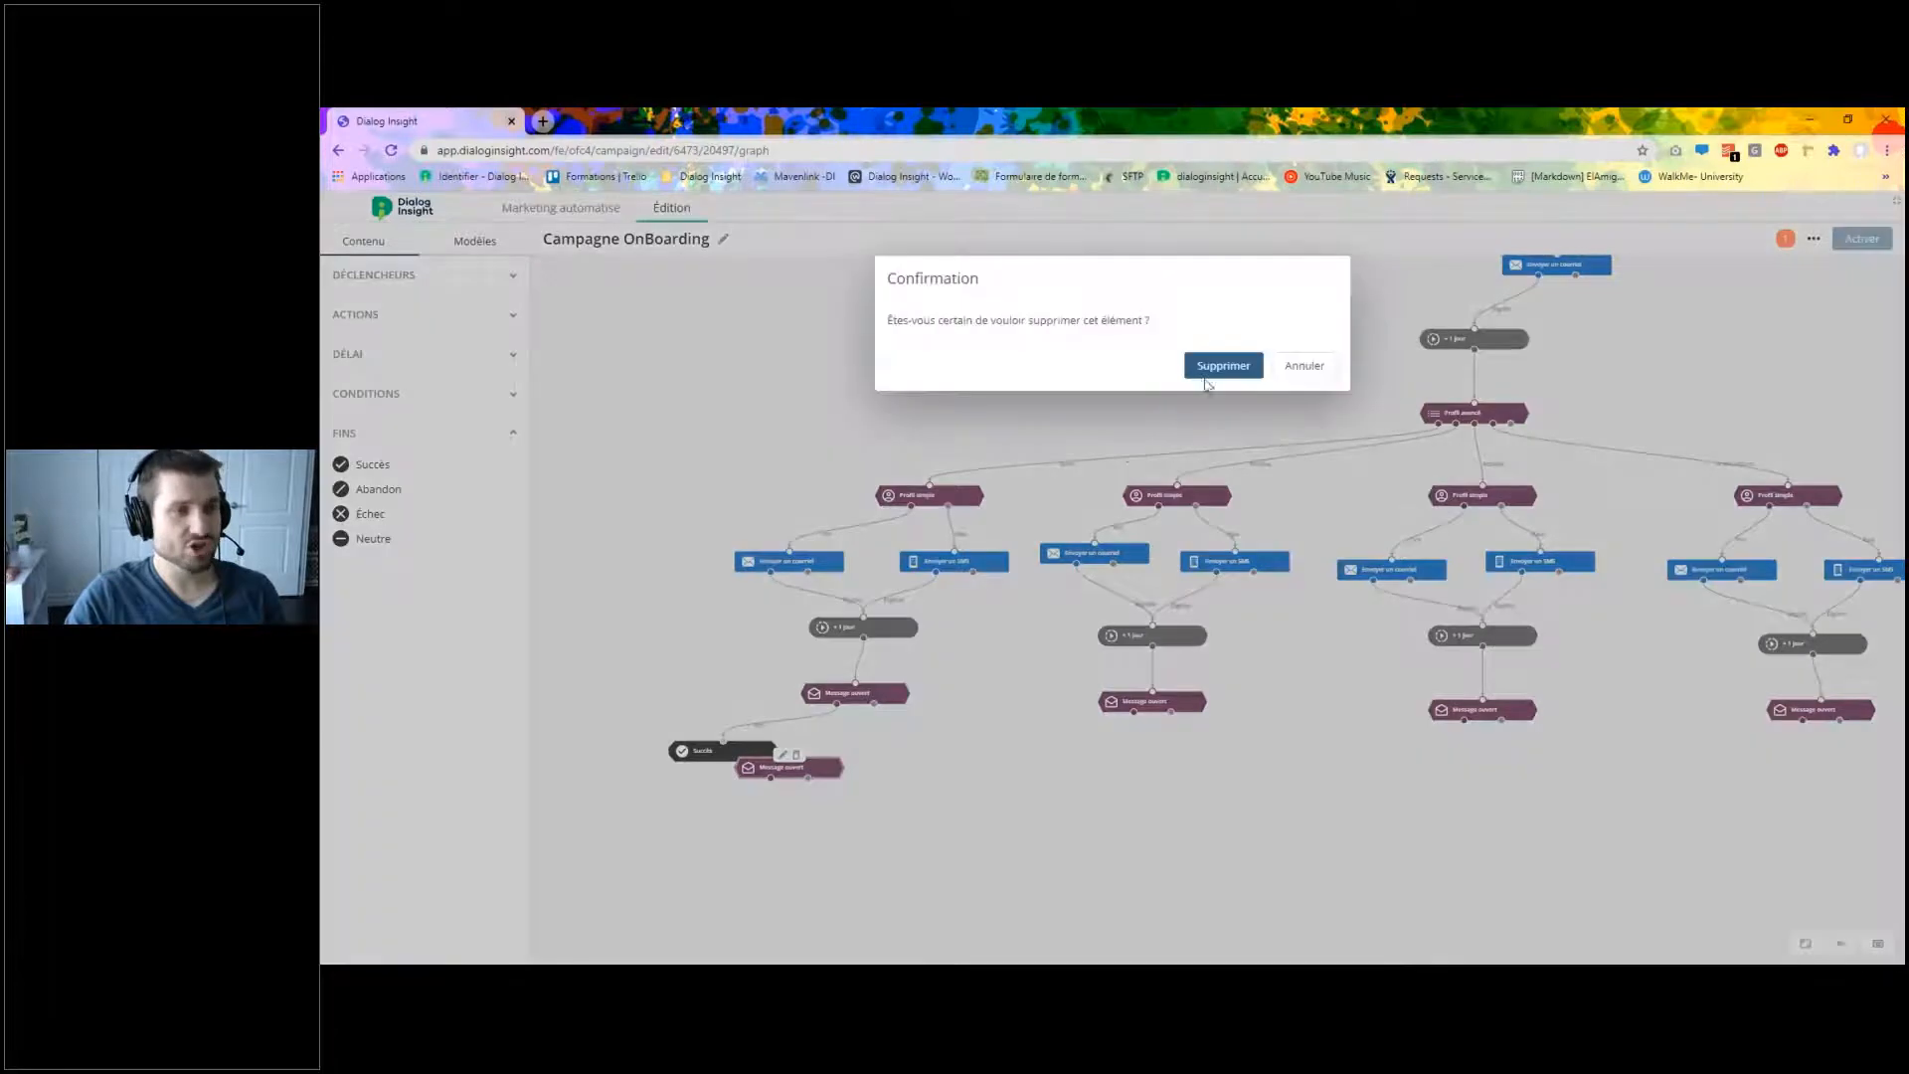
pyautogui.click(1223, 363)
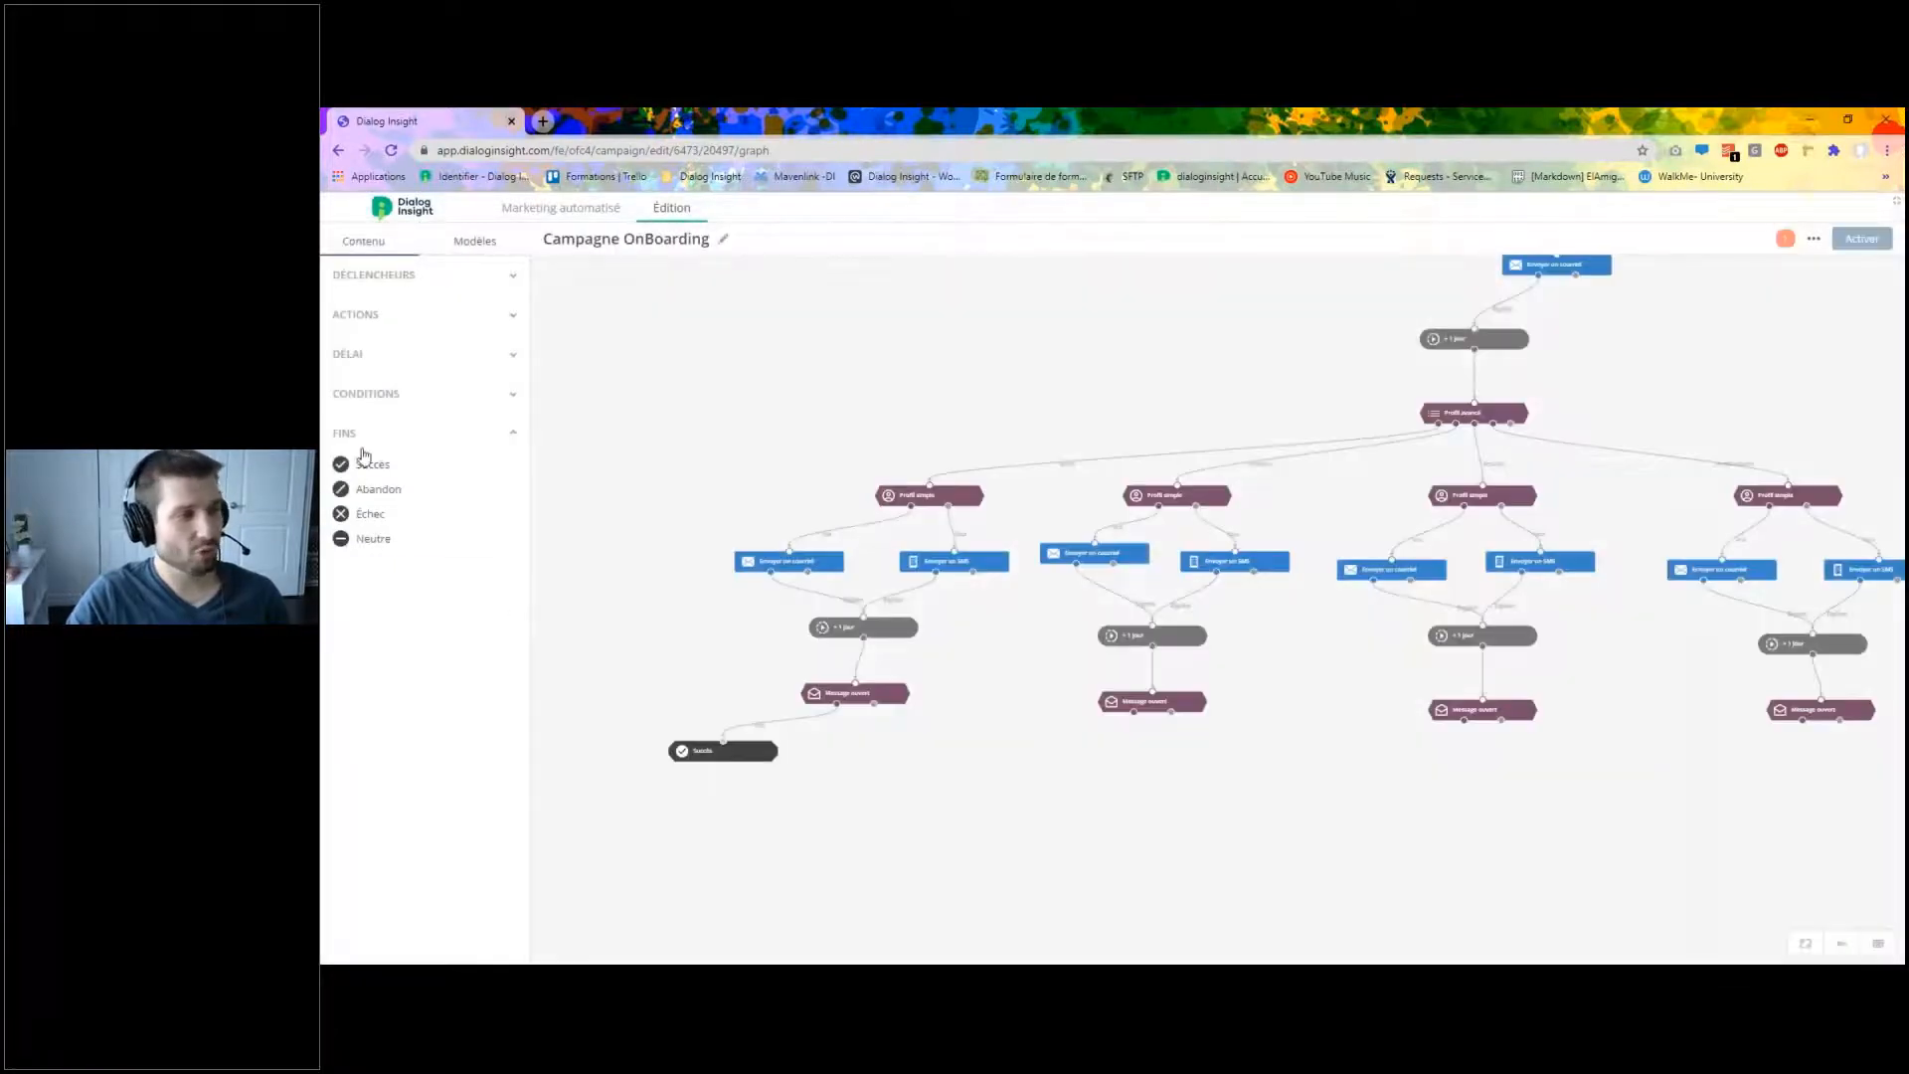
# Add Succès ends for the second, third and fourth branches and connect them.
pyautogui.moveTo(363, 463); pyautogui.dragTo(949, 756)
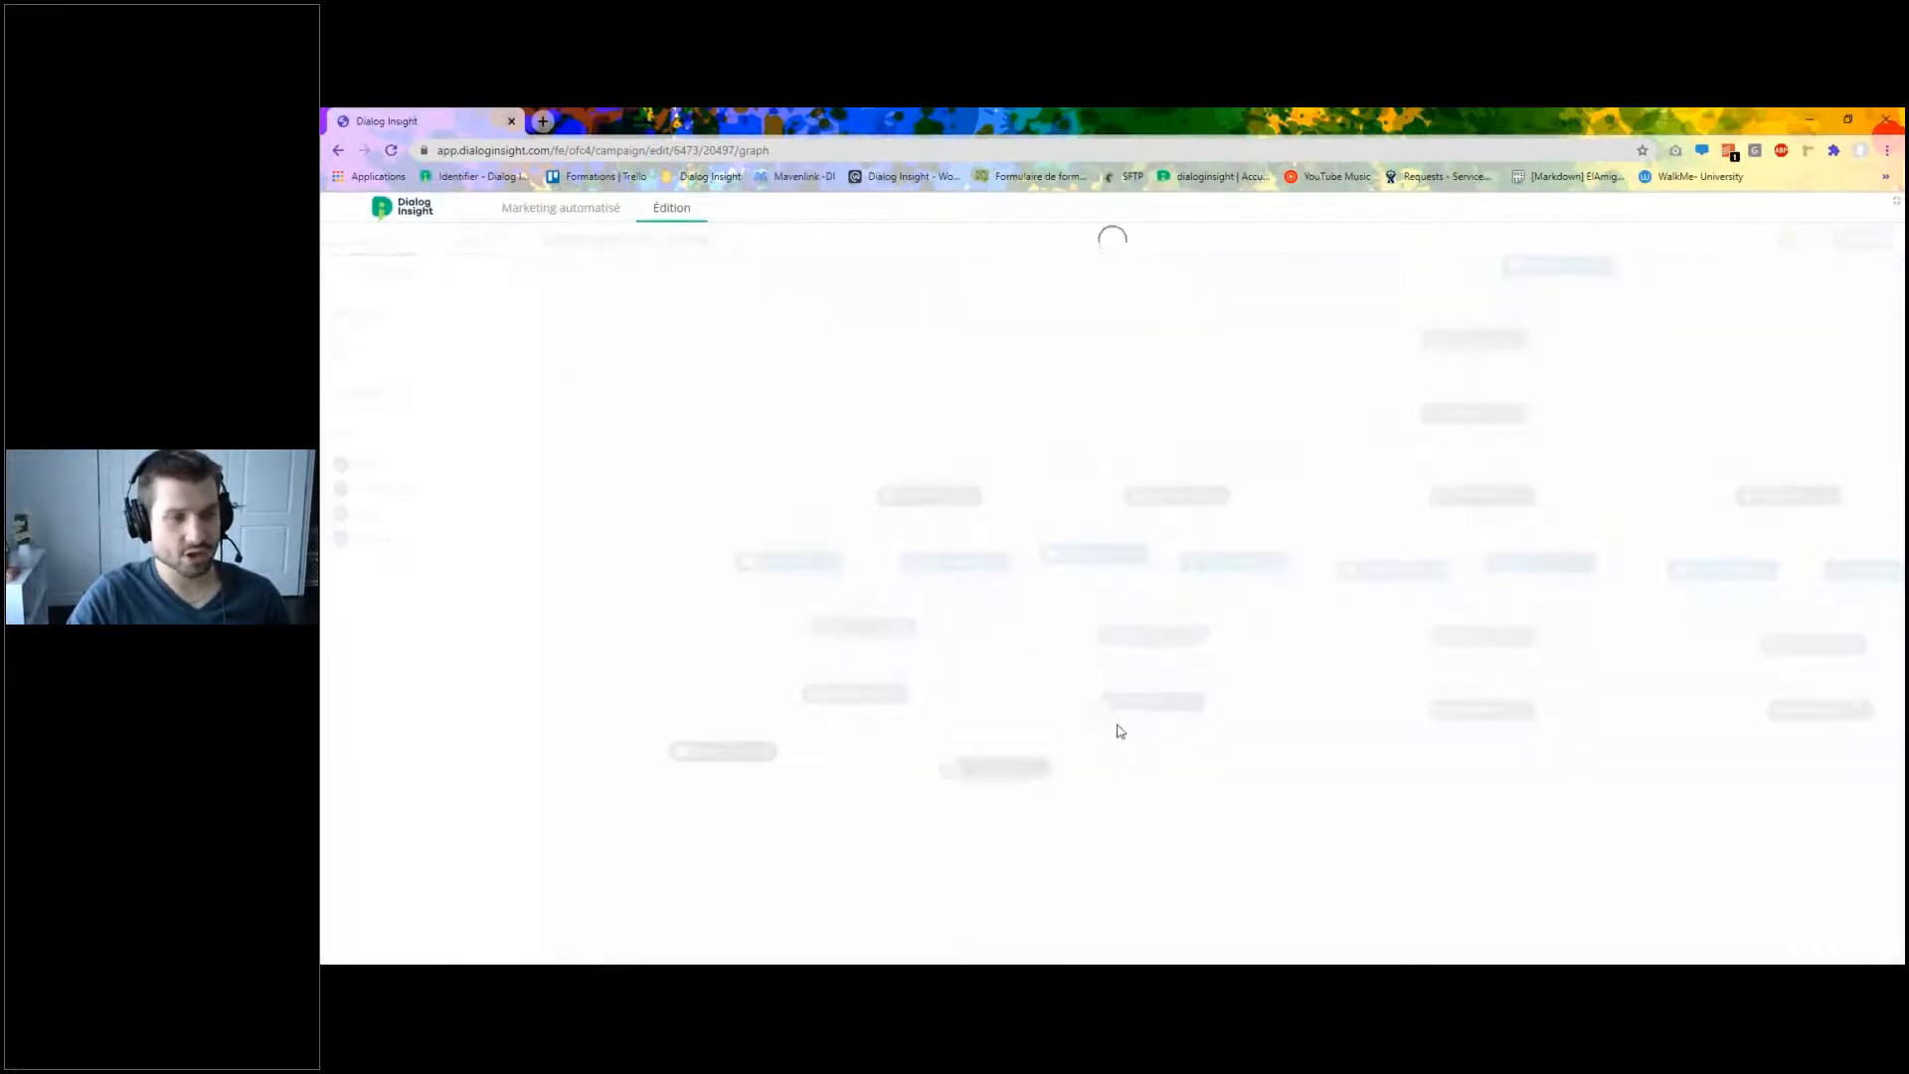
pyautogui.moveTo(1133, 712); pyautogui.dragTo(1020, 772)
pyautogui.moveTo(363, 463); pyautogui.dragTo(1399, 787)
pyautogui.moveTo(379, 464); pyautogui.dragTo(1681, 766)
pyautogui.moveTo(1807, 724); pyautogui.dragTo(1681, 767)
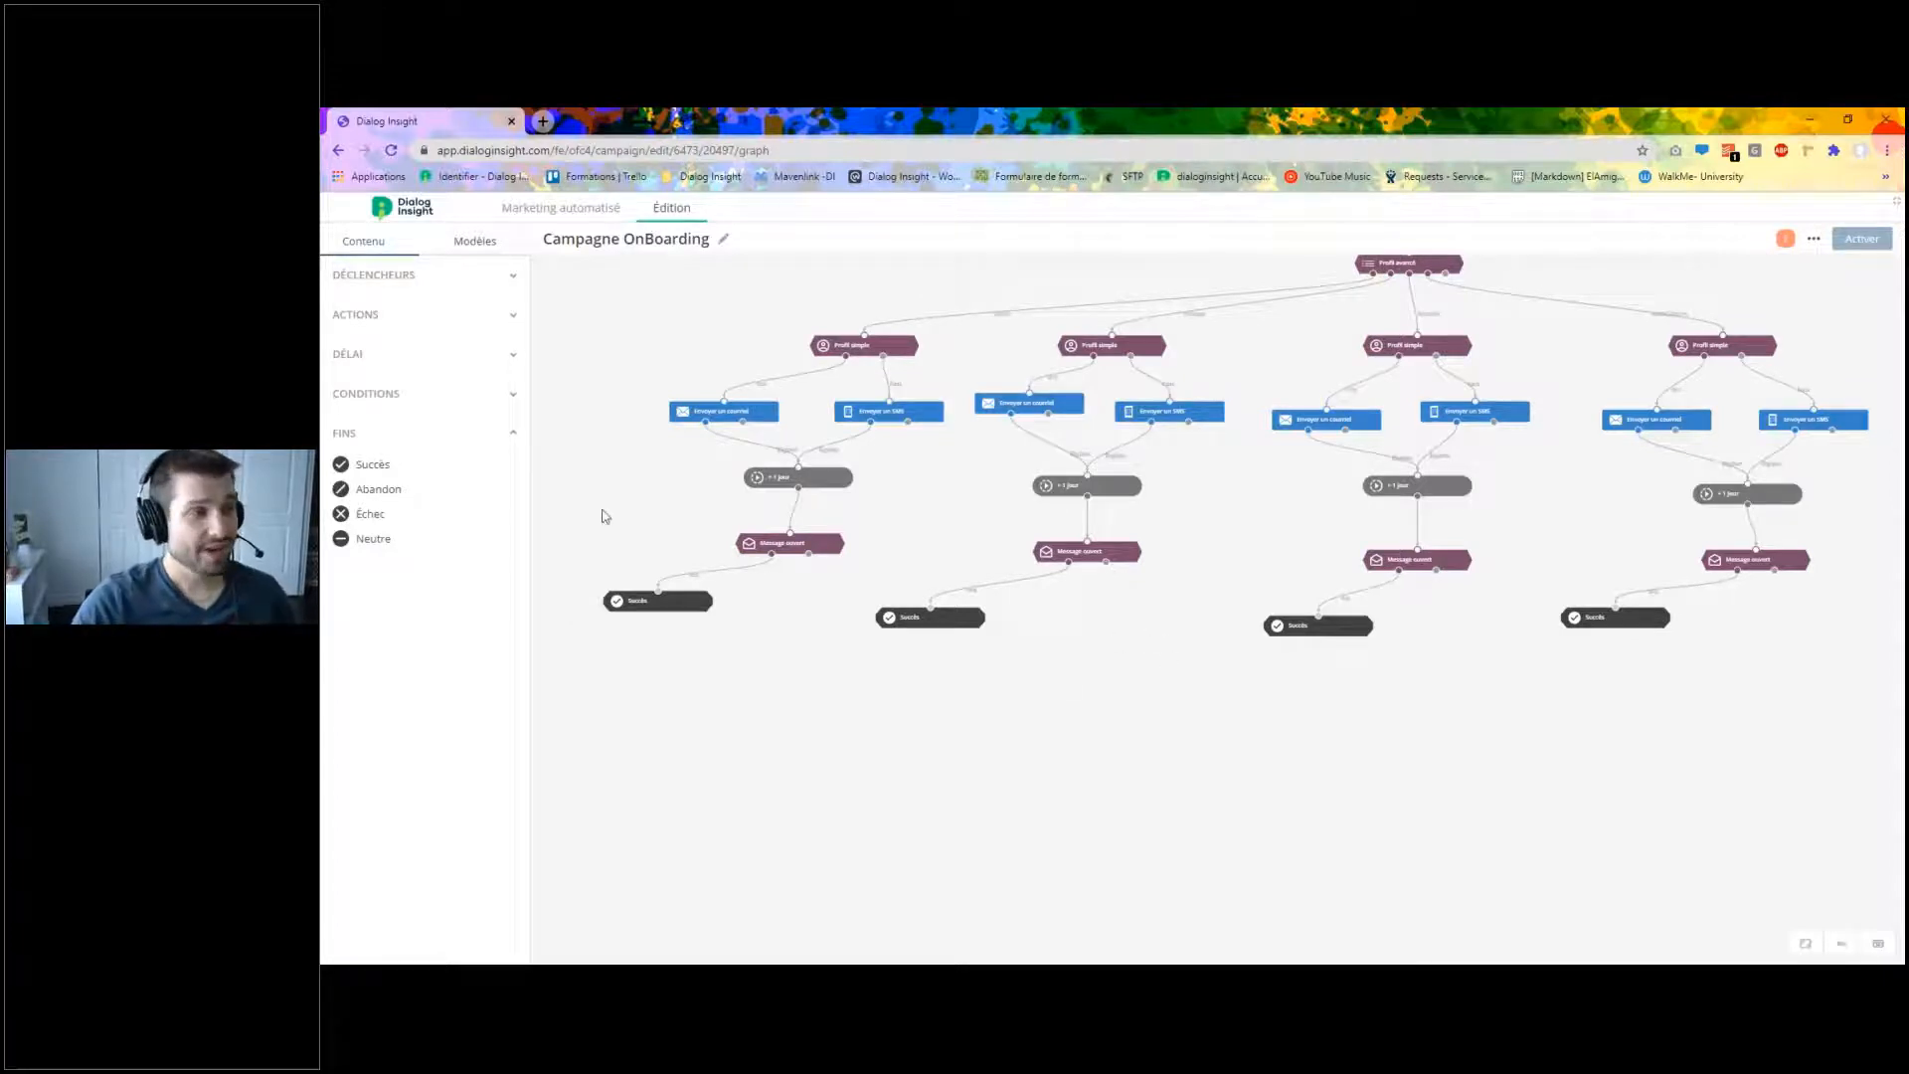
# Collapse Fins, expand Conditions, and drag a Profil simple condition onto the canvas.
pyautogui.click(494, 413)
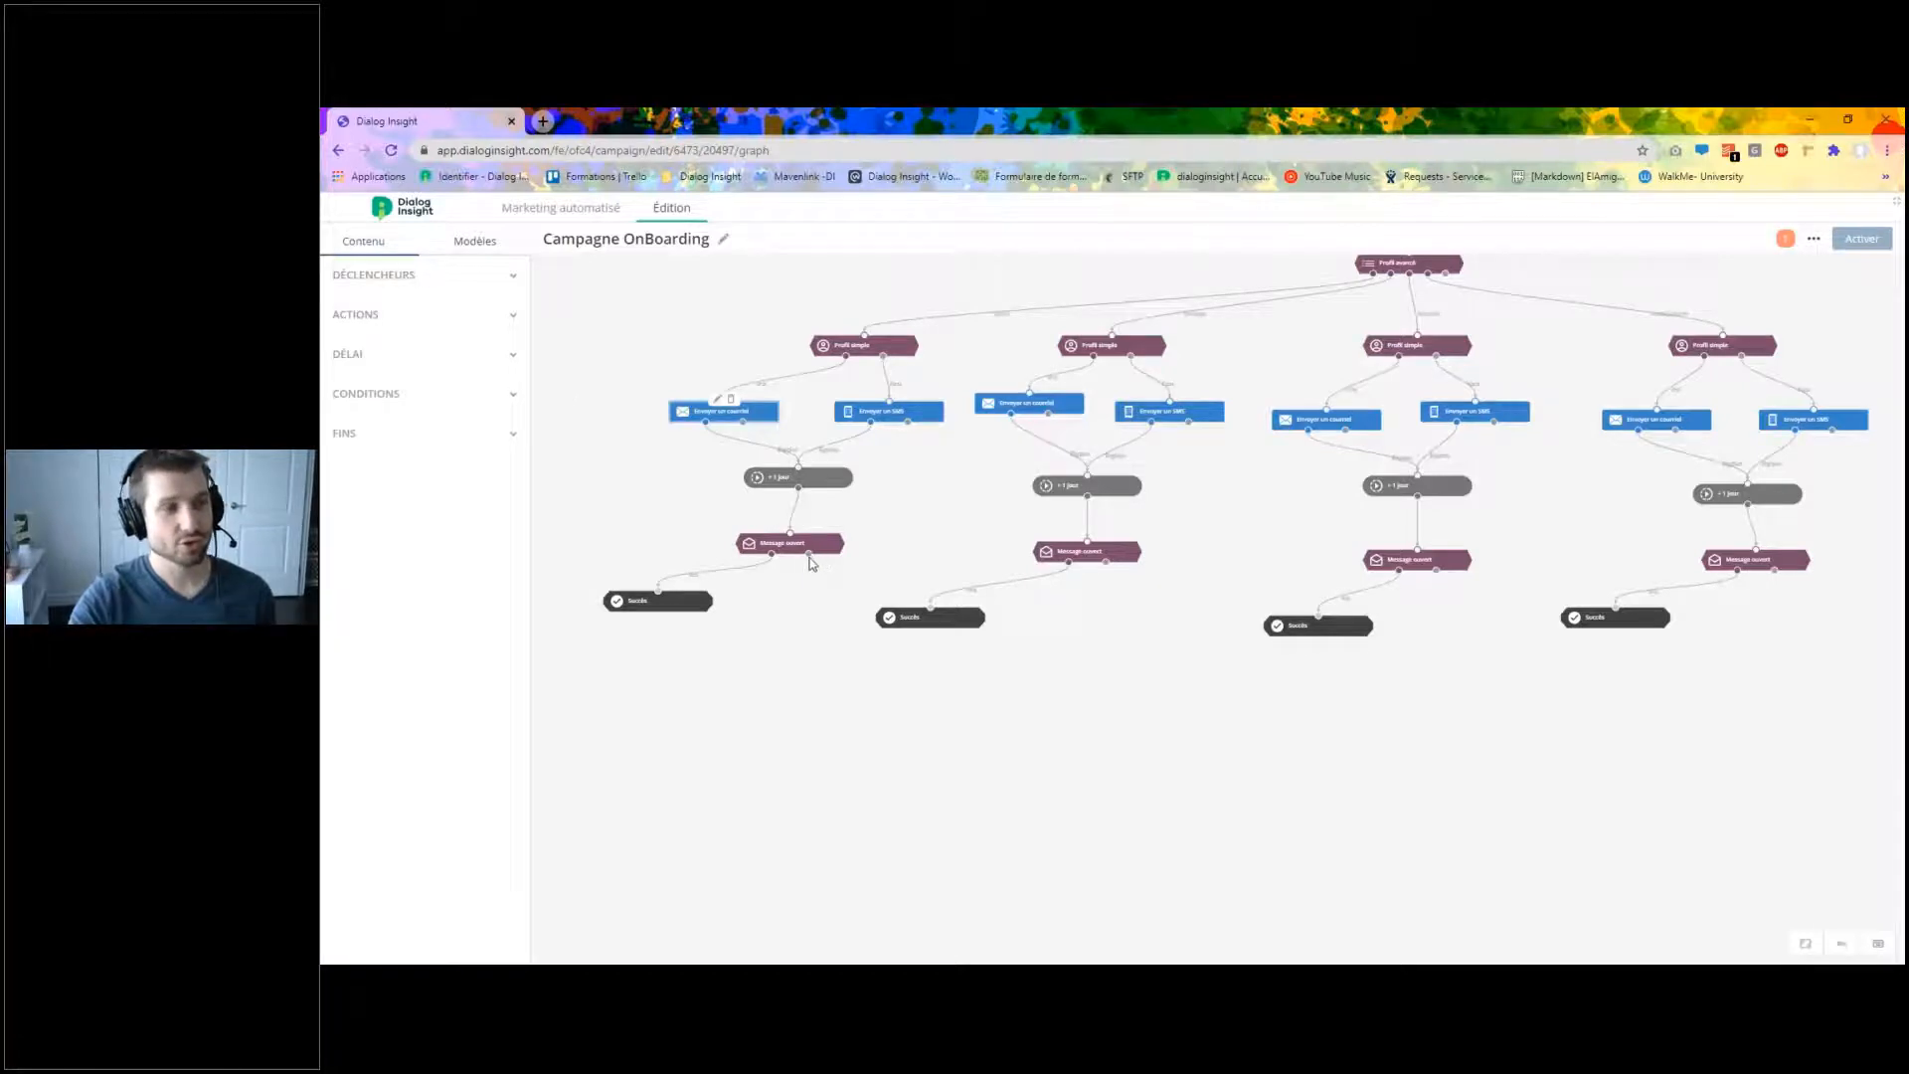
pyautogui.click(499, 398)
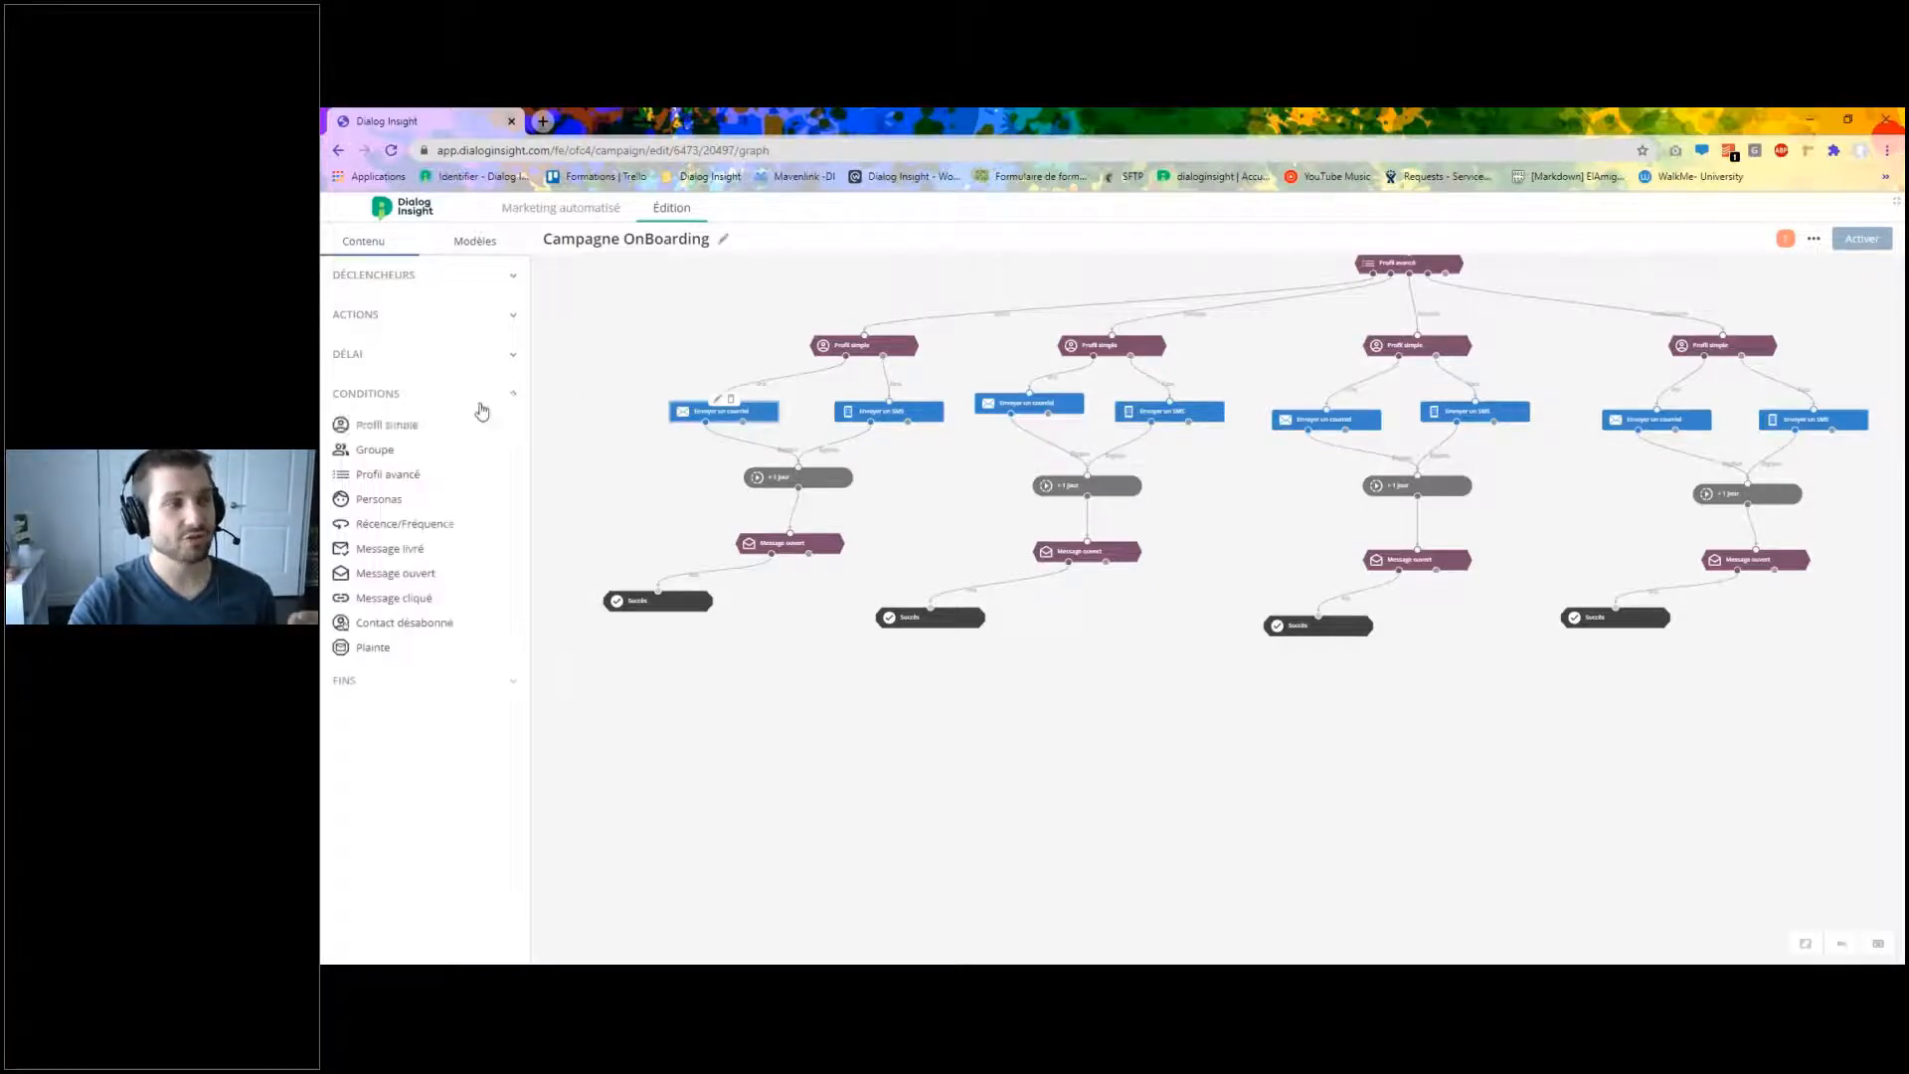
pyautogui.moveTo(481, 418); pyautogui.dragTo(841, 706)
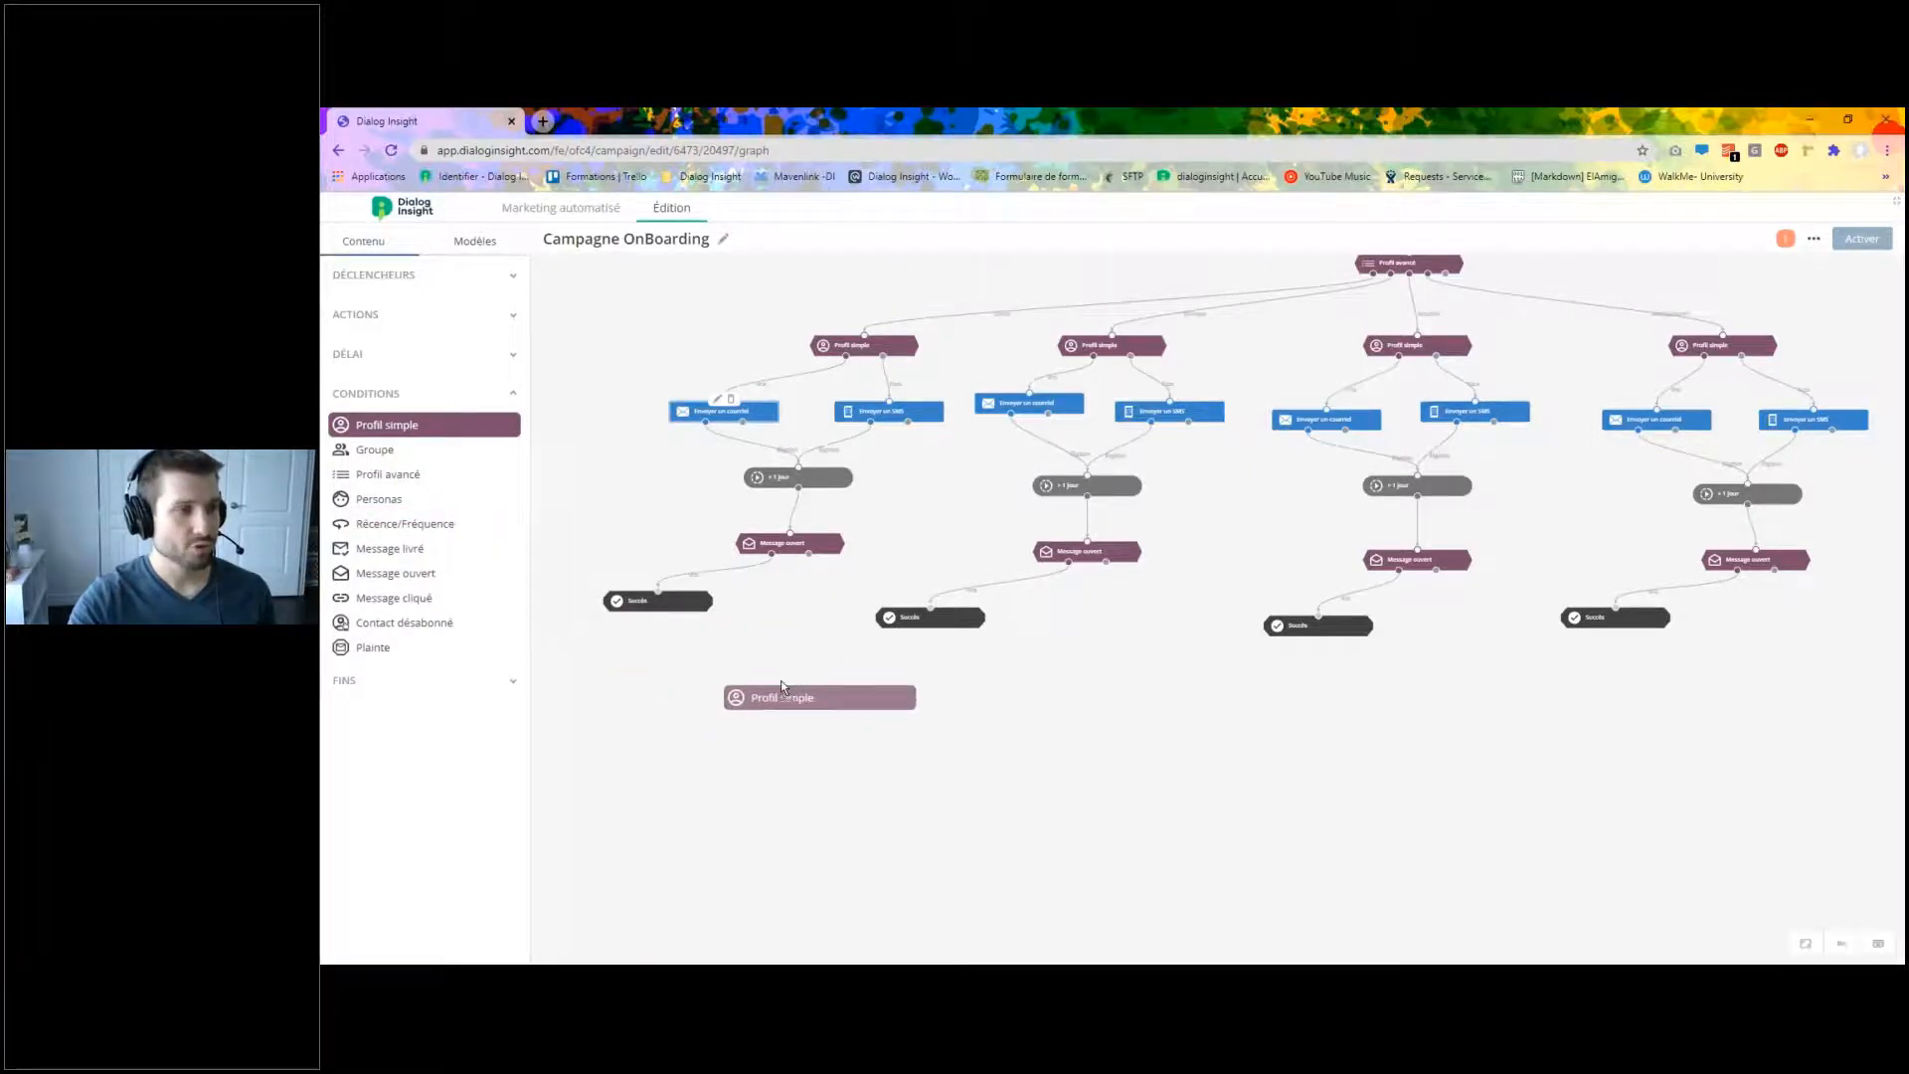
# Place a Profil simple under the first Message ouvert and link them.
pyautogui.click(887, 353)
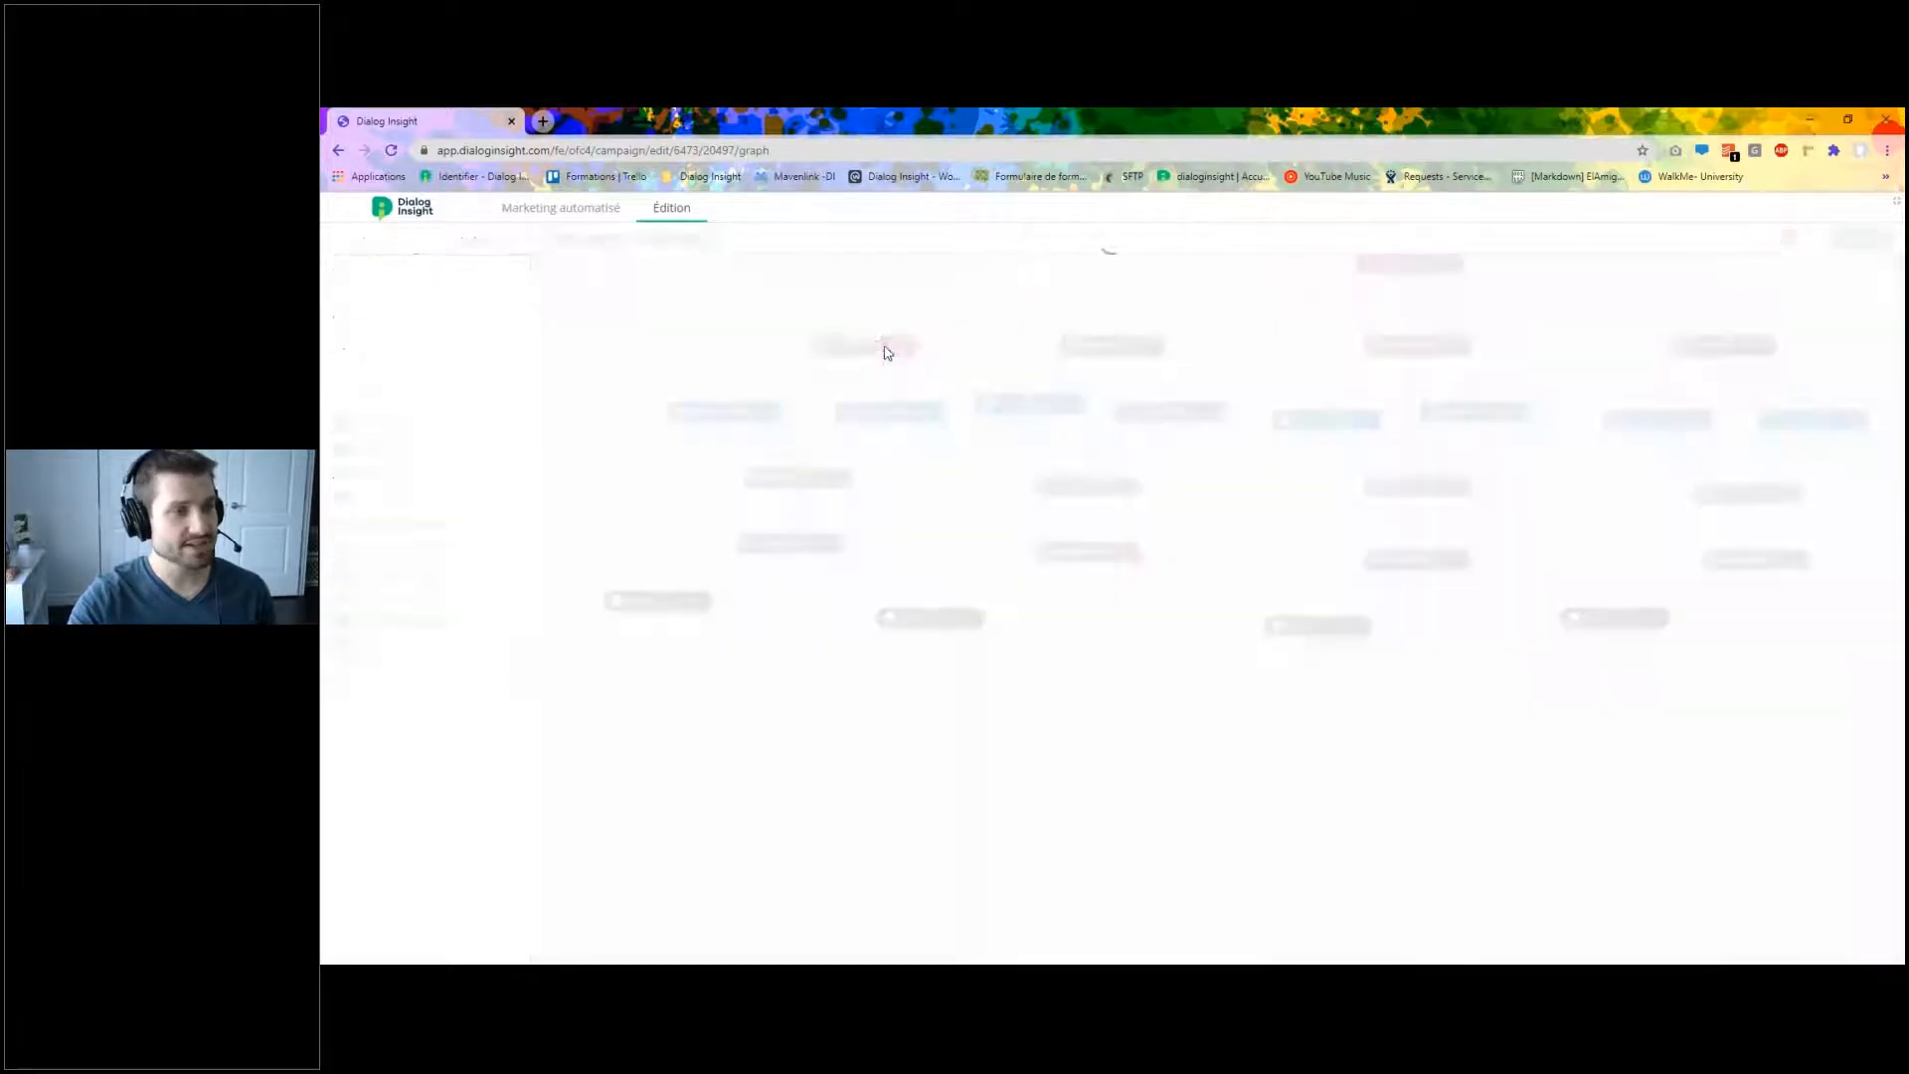
pyautogui.moveTo(933, 356); pyautogui.dragTo(819, 694)
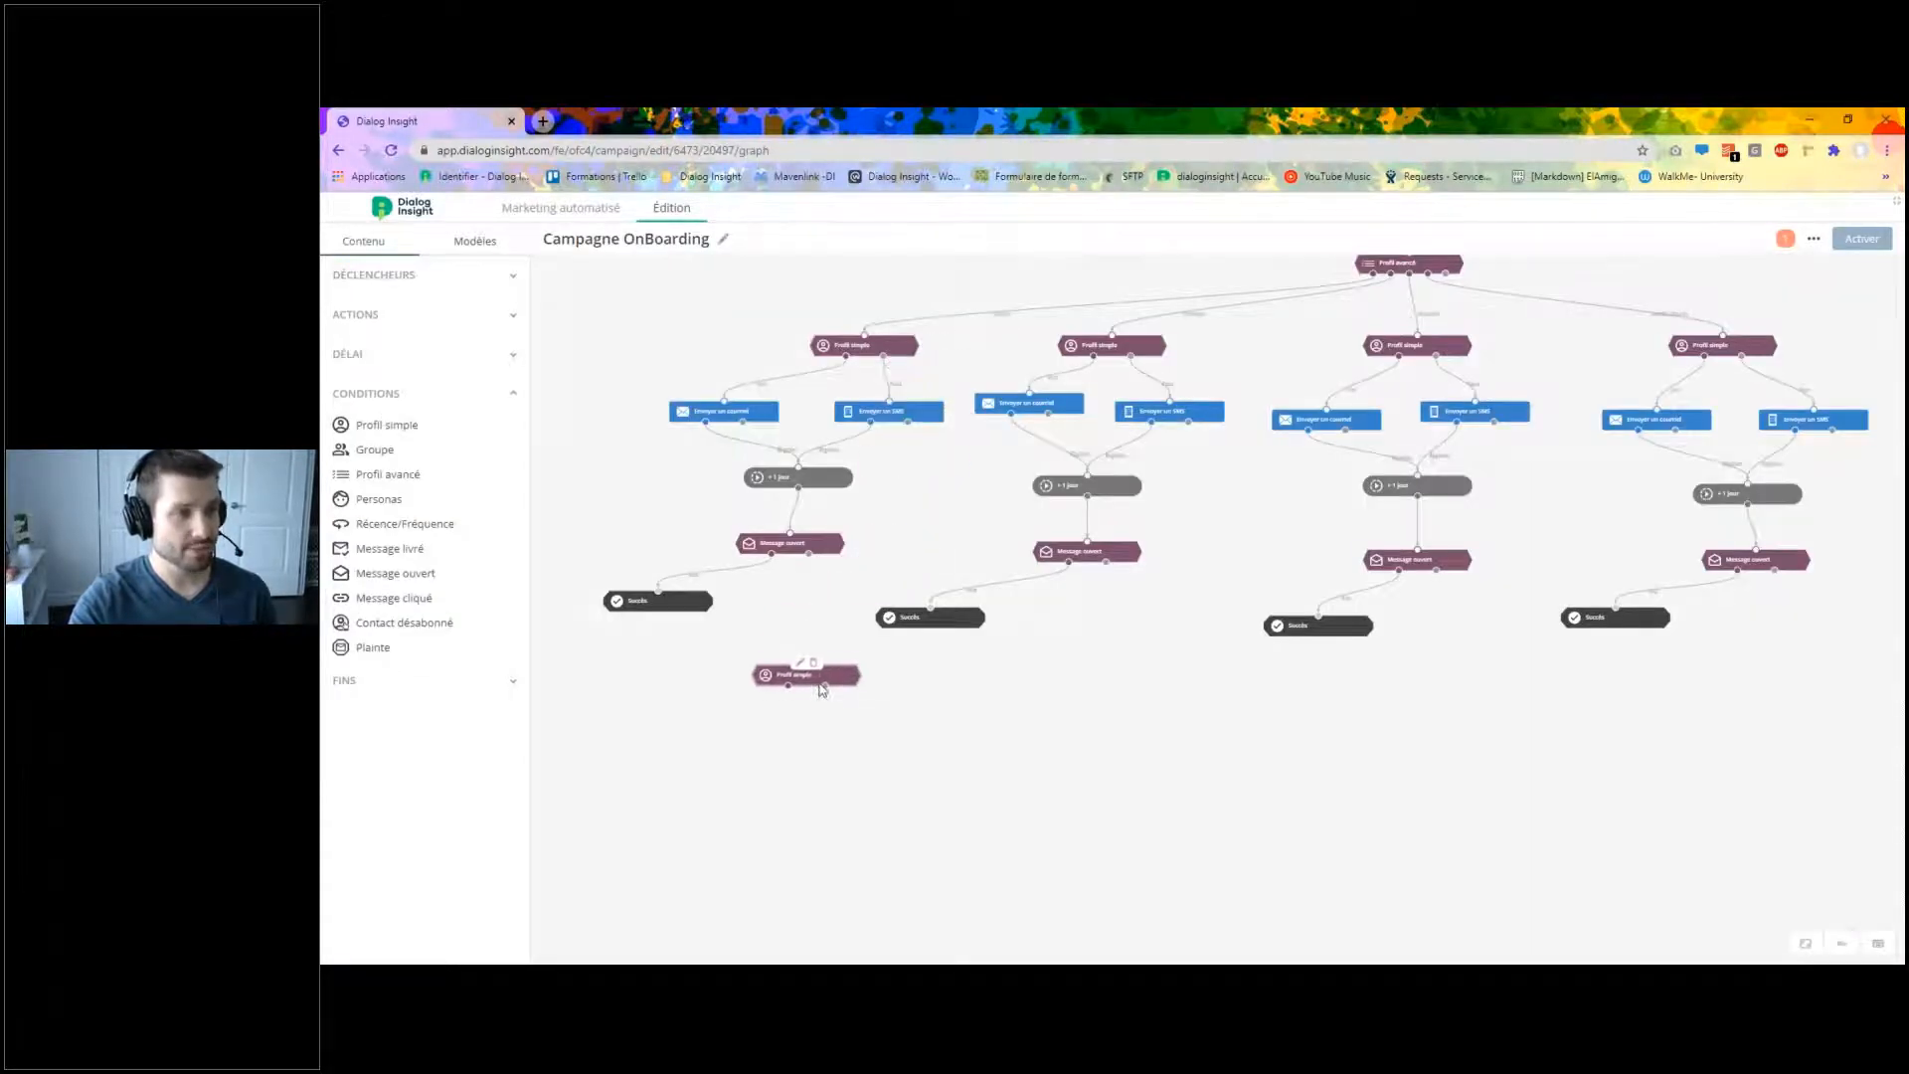
pyautogui.moveTo(809, 559); pyautogui.dragTo(807, 686)
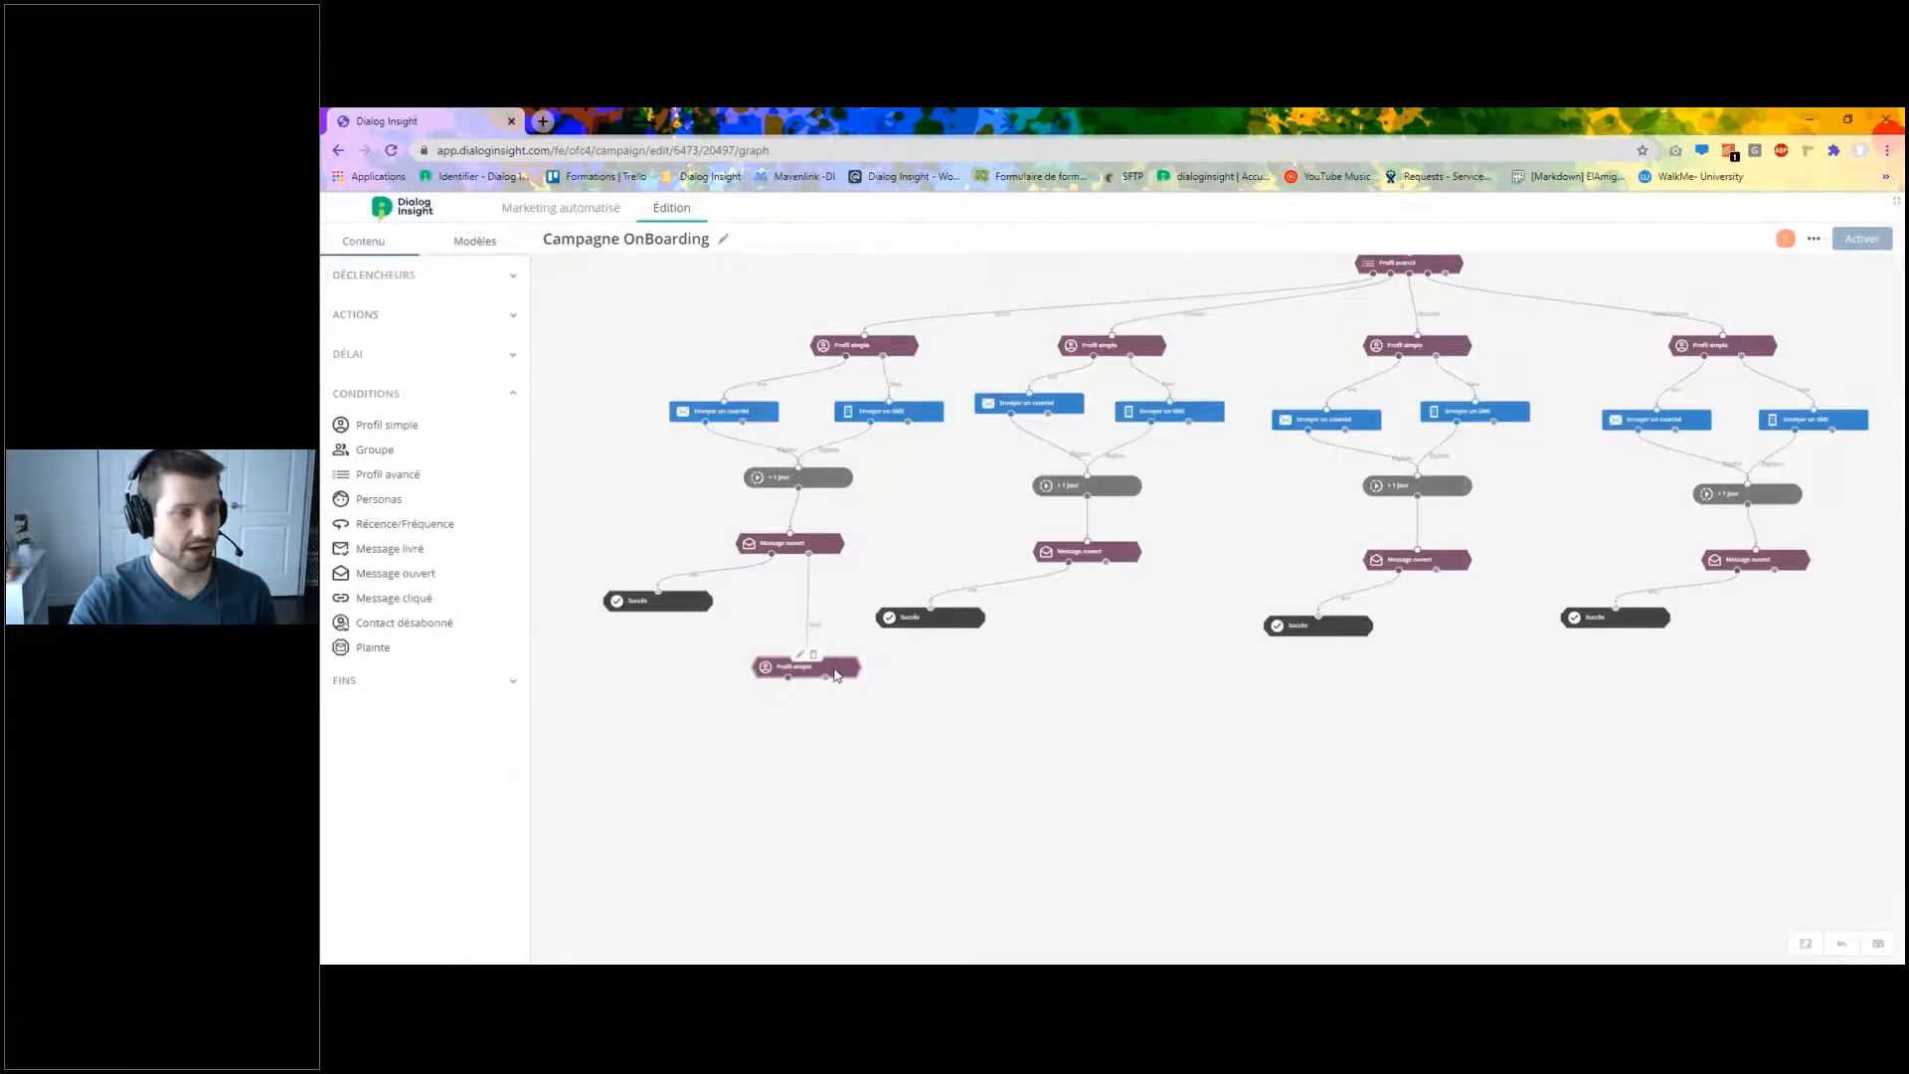
# Paste Profil simple copies for the second, third and fourth branches, linking the second.
pyautogui.hotkey('ctrl', 'v')
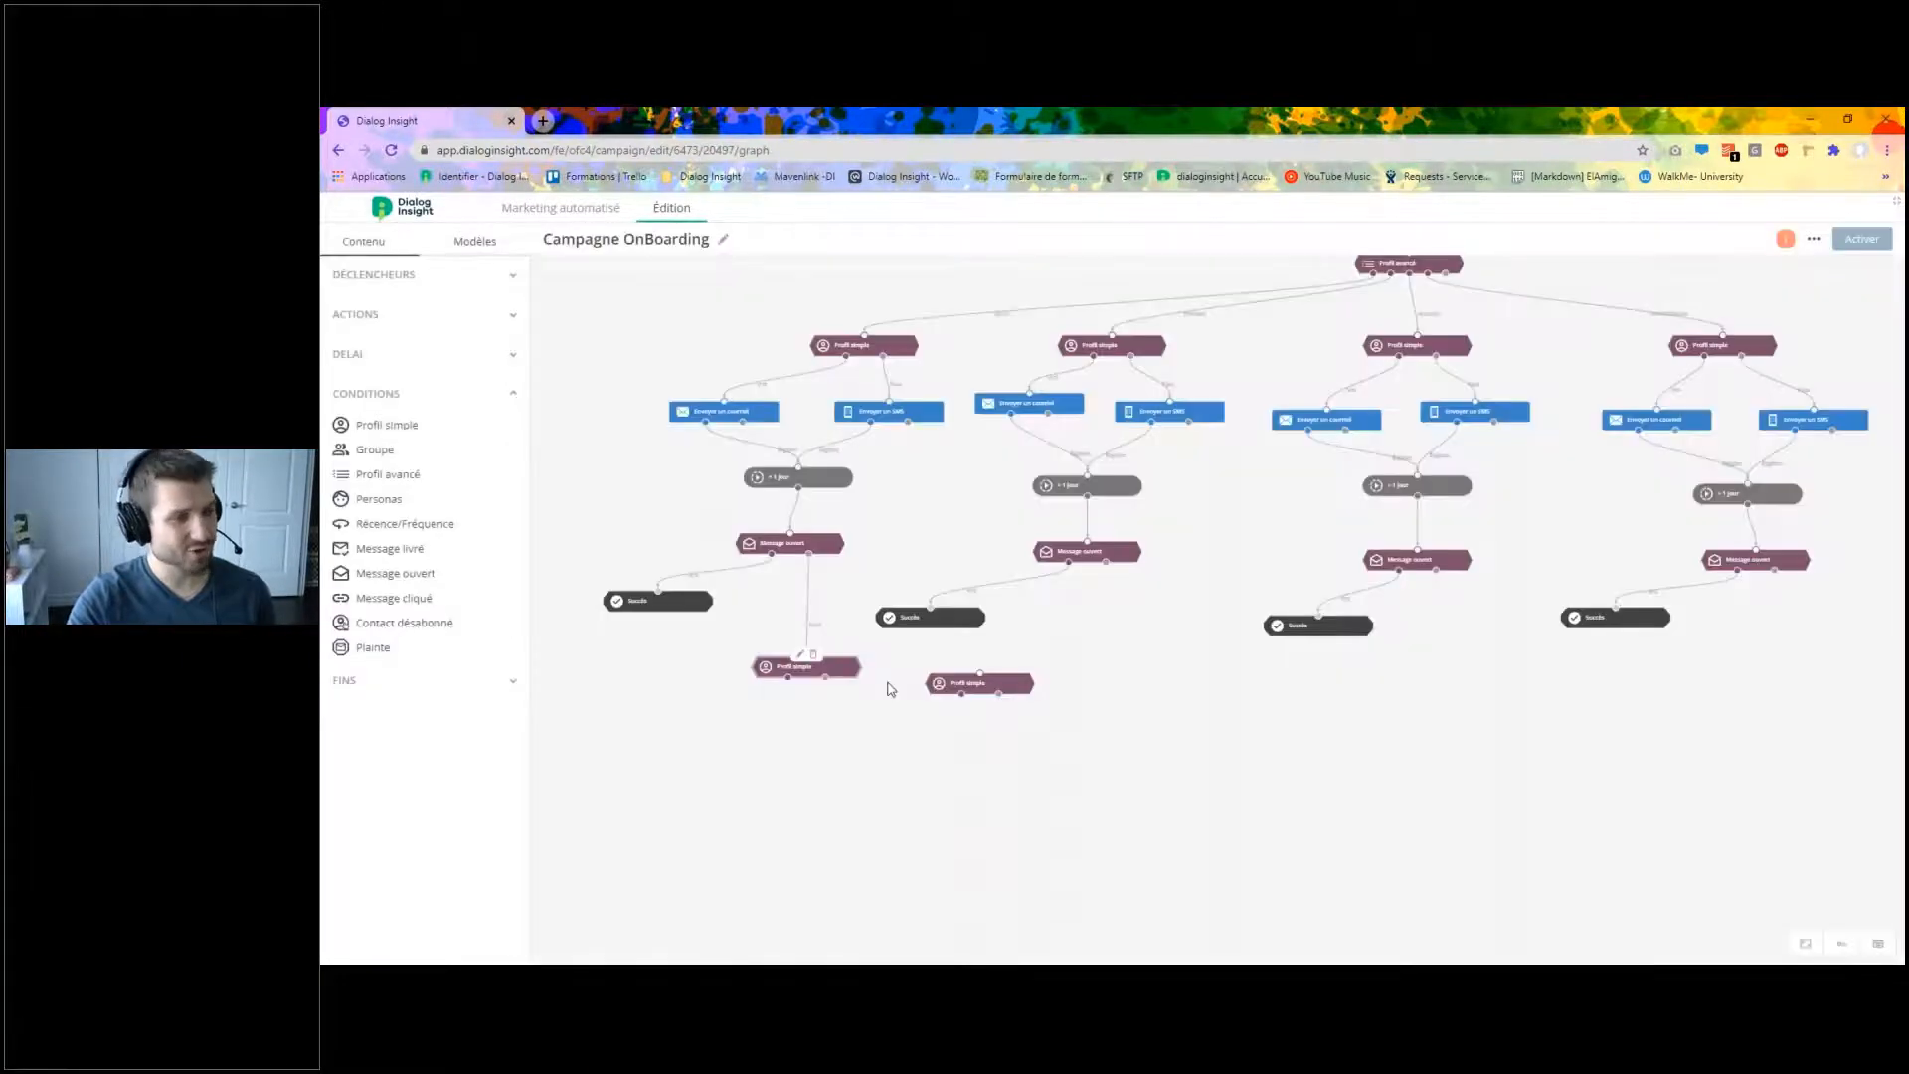
pyautogui.moveTo(994, 684); pyautogui.dragTo(1139, 656)
pyautogui.moveTo(1105, 560); pyautogui.dragTo(1163, 670)
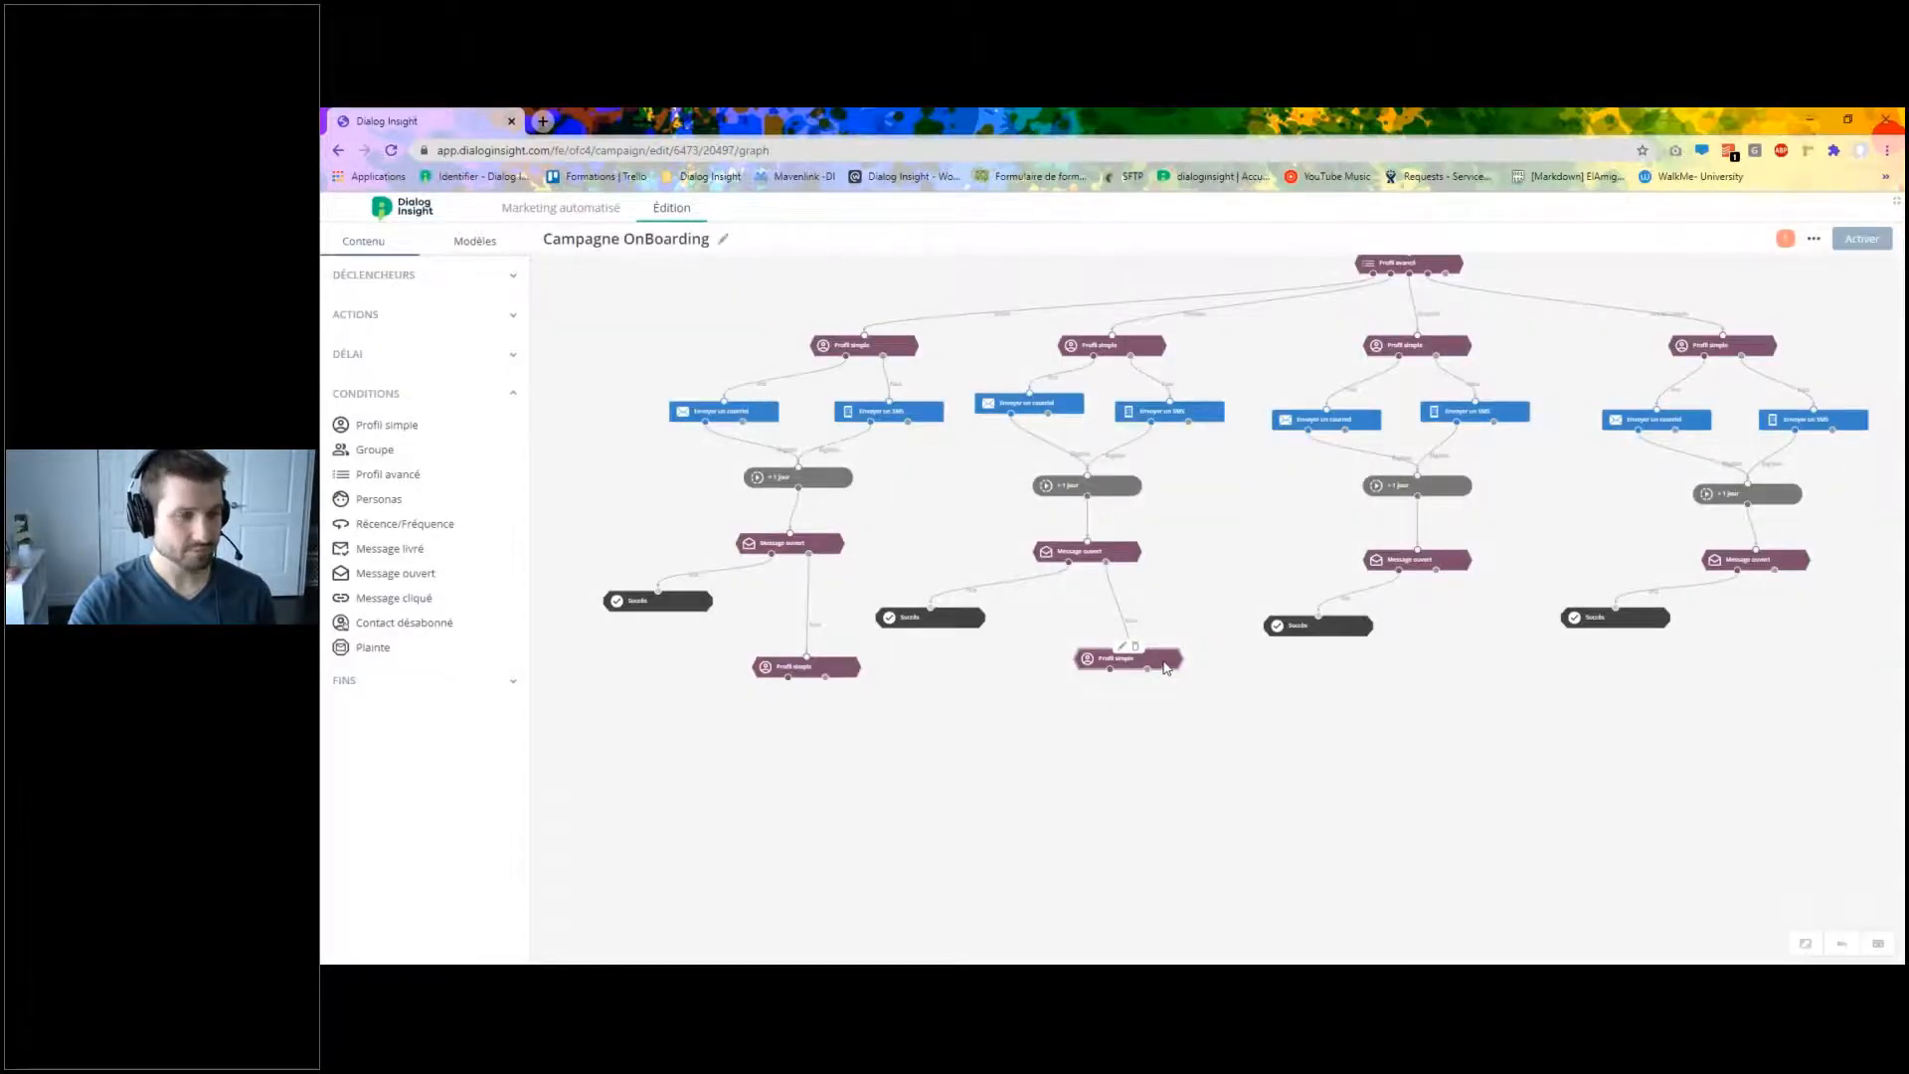
pyautogui.hotkey('ctrl', 'v')
pyautogui.moveTo(1165, 672); pyautogui.dragTo(1805, 668)
pyautogui.hotkey('ctrl', 'v')
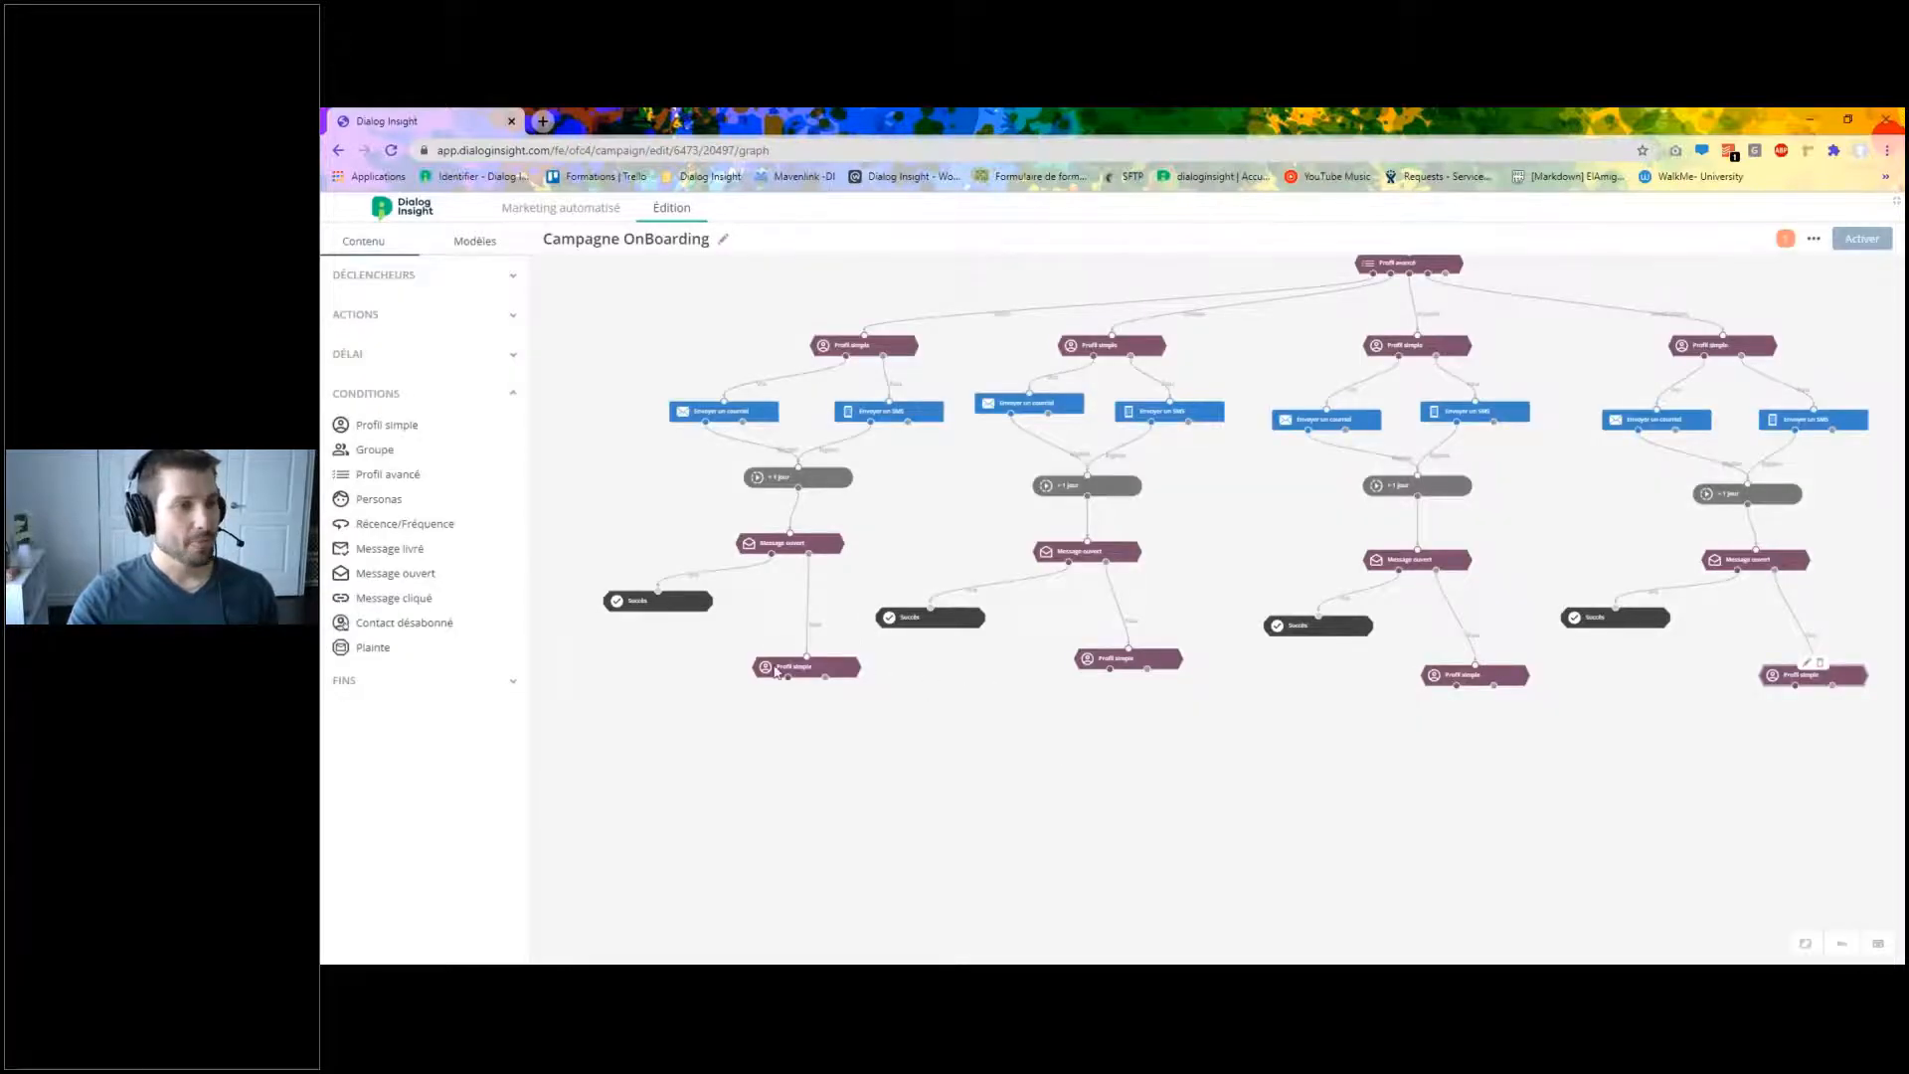
pyautogui.click(513, 395)
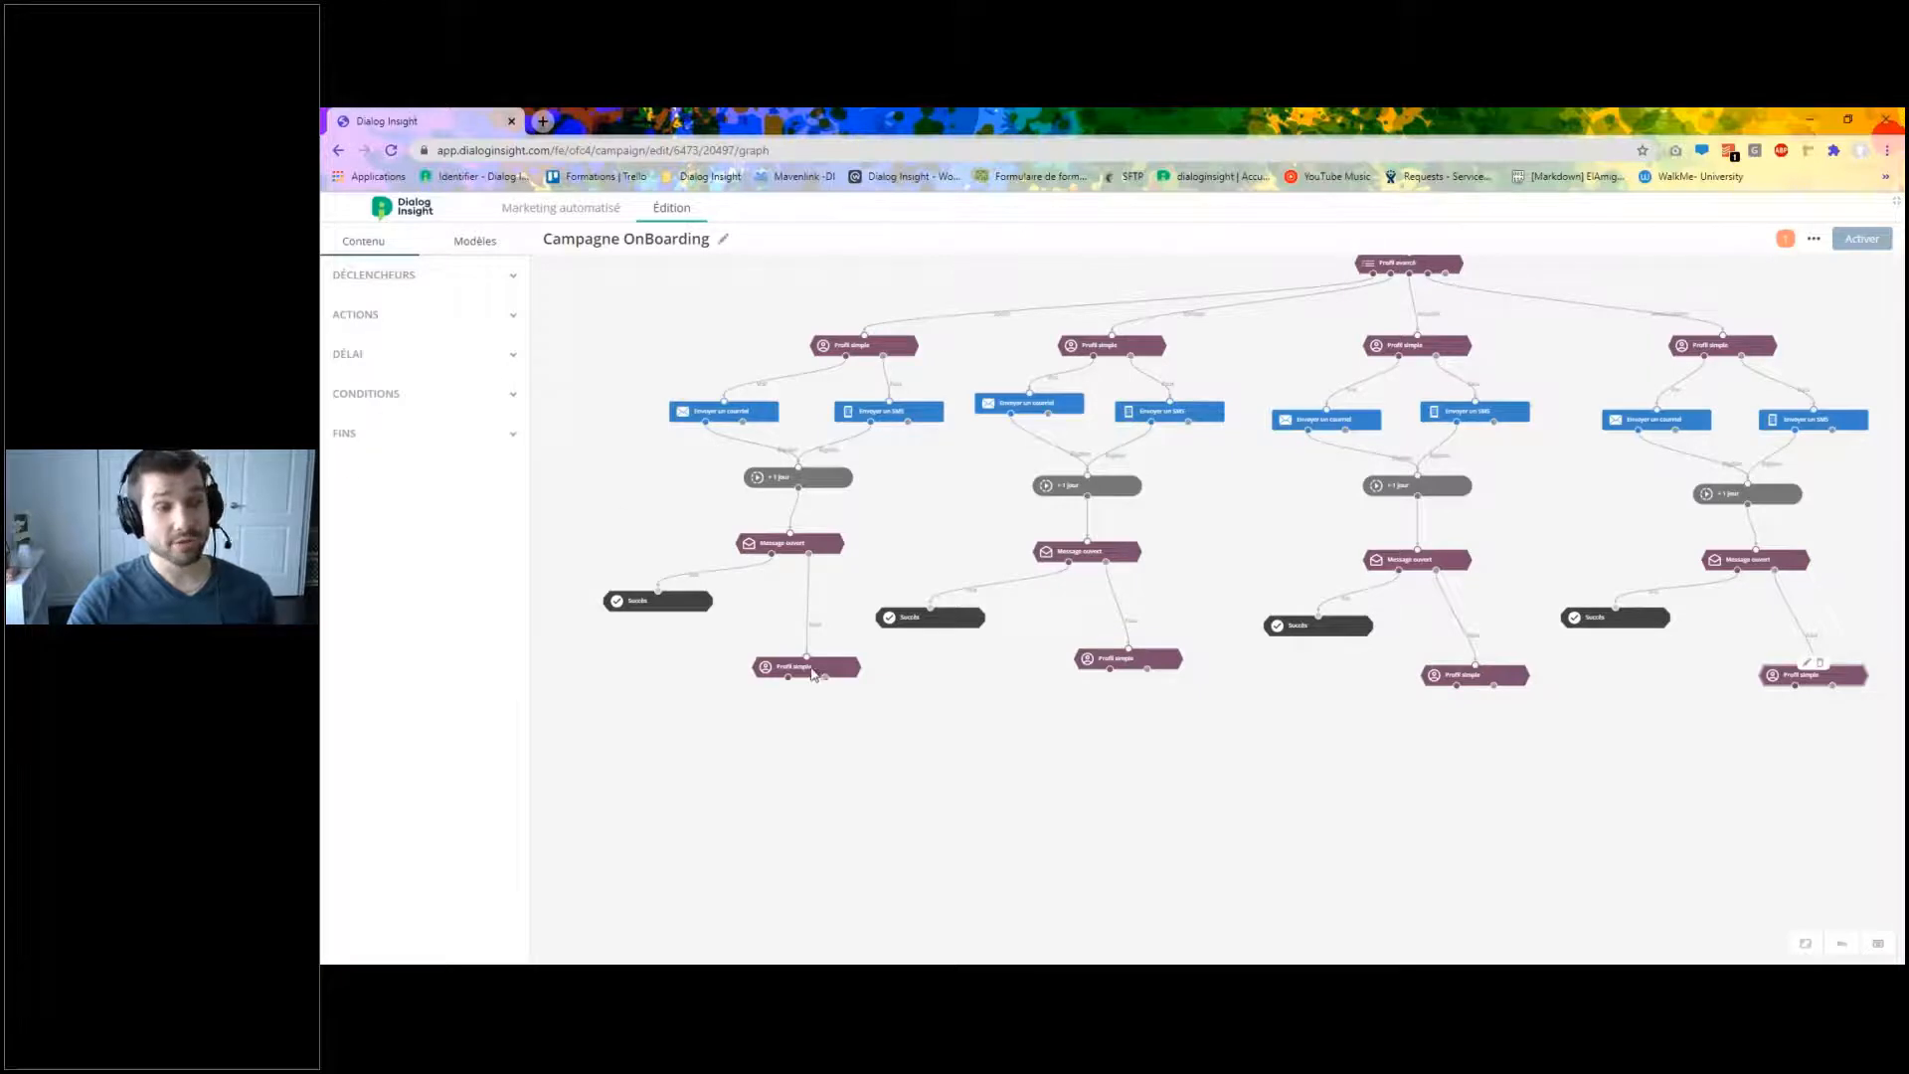
# Add email and SMS actions under the first lower Profil simple and link the SMS.
pyautogui.click(507, 316)
pyautogui.moveTo(443, 346); pyautogui.dragTo(782, 694)
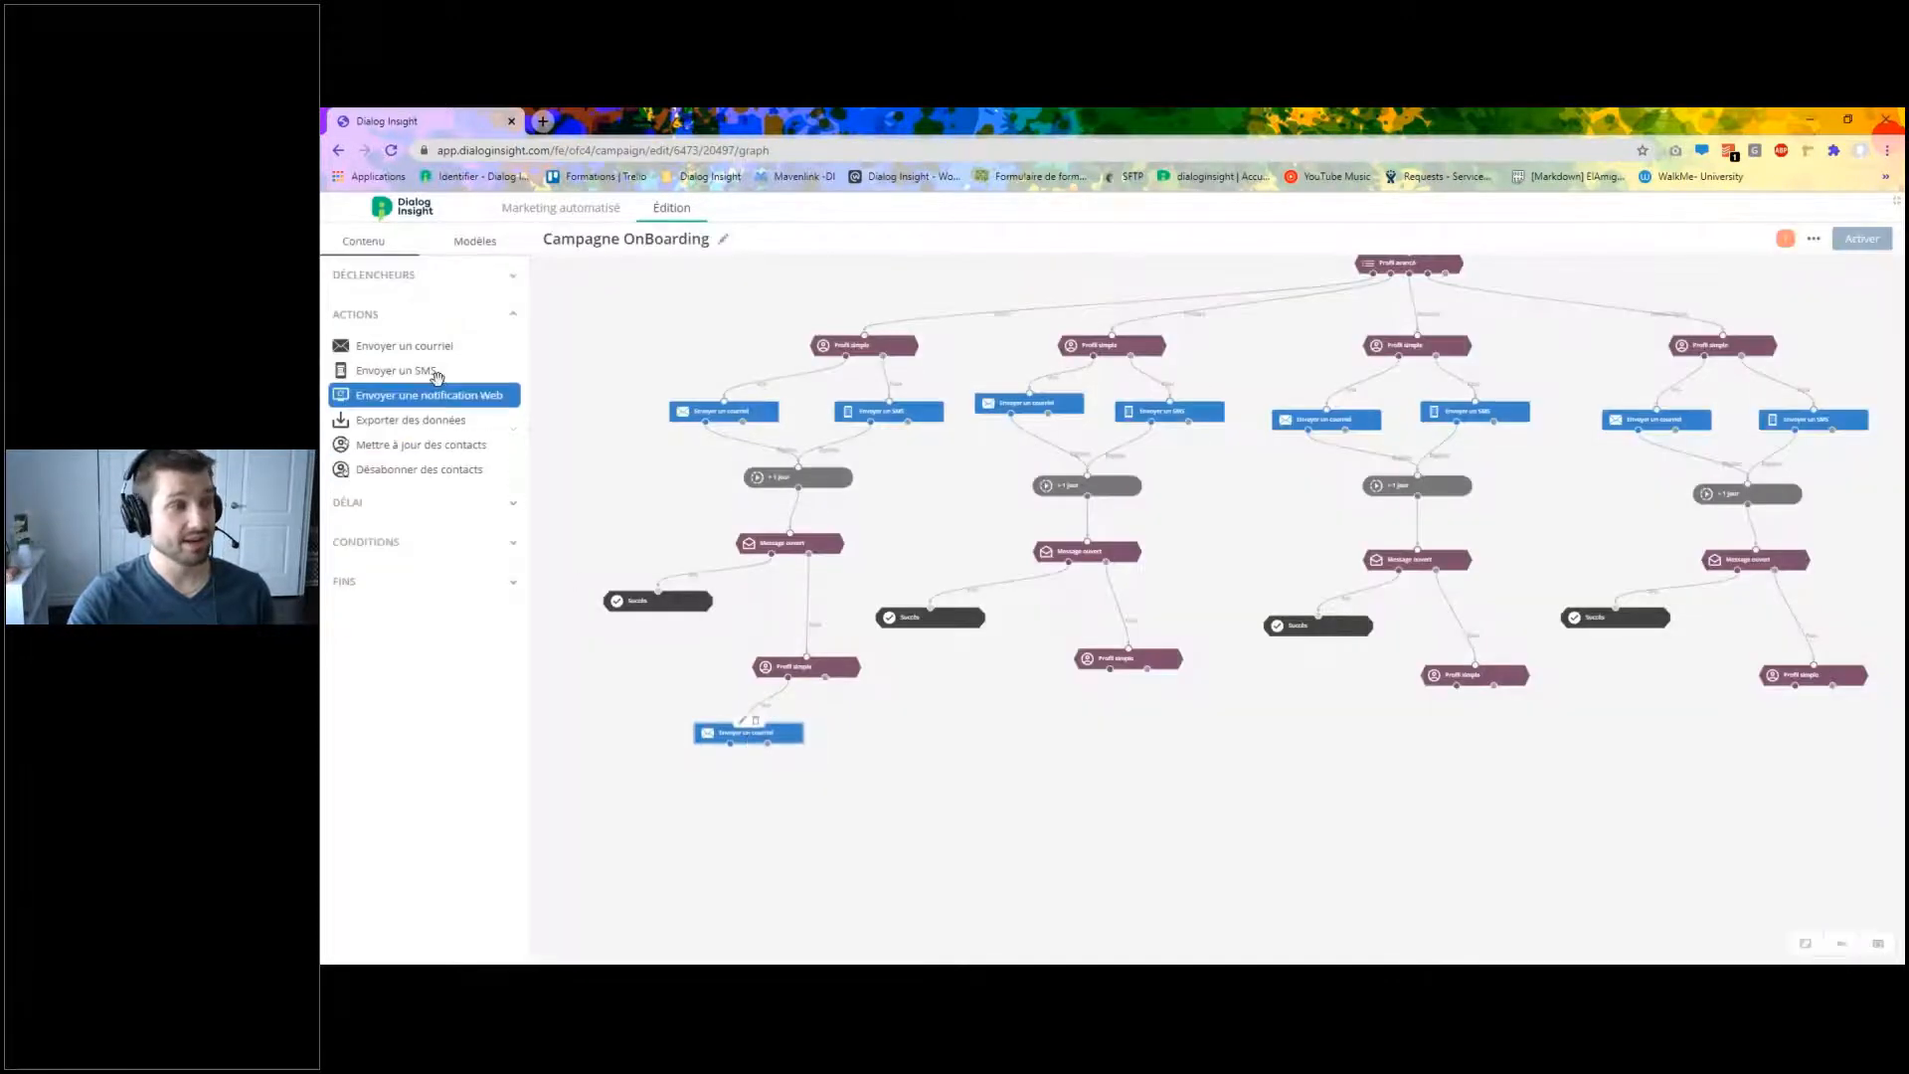
pyautogui.moveTo(398, 370); pyautogui.dragTo(895, 746)
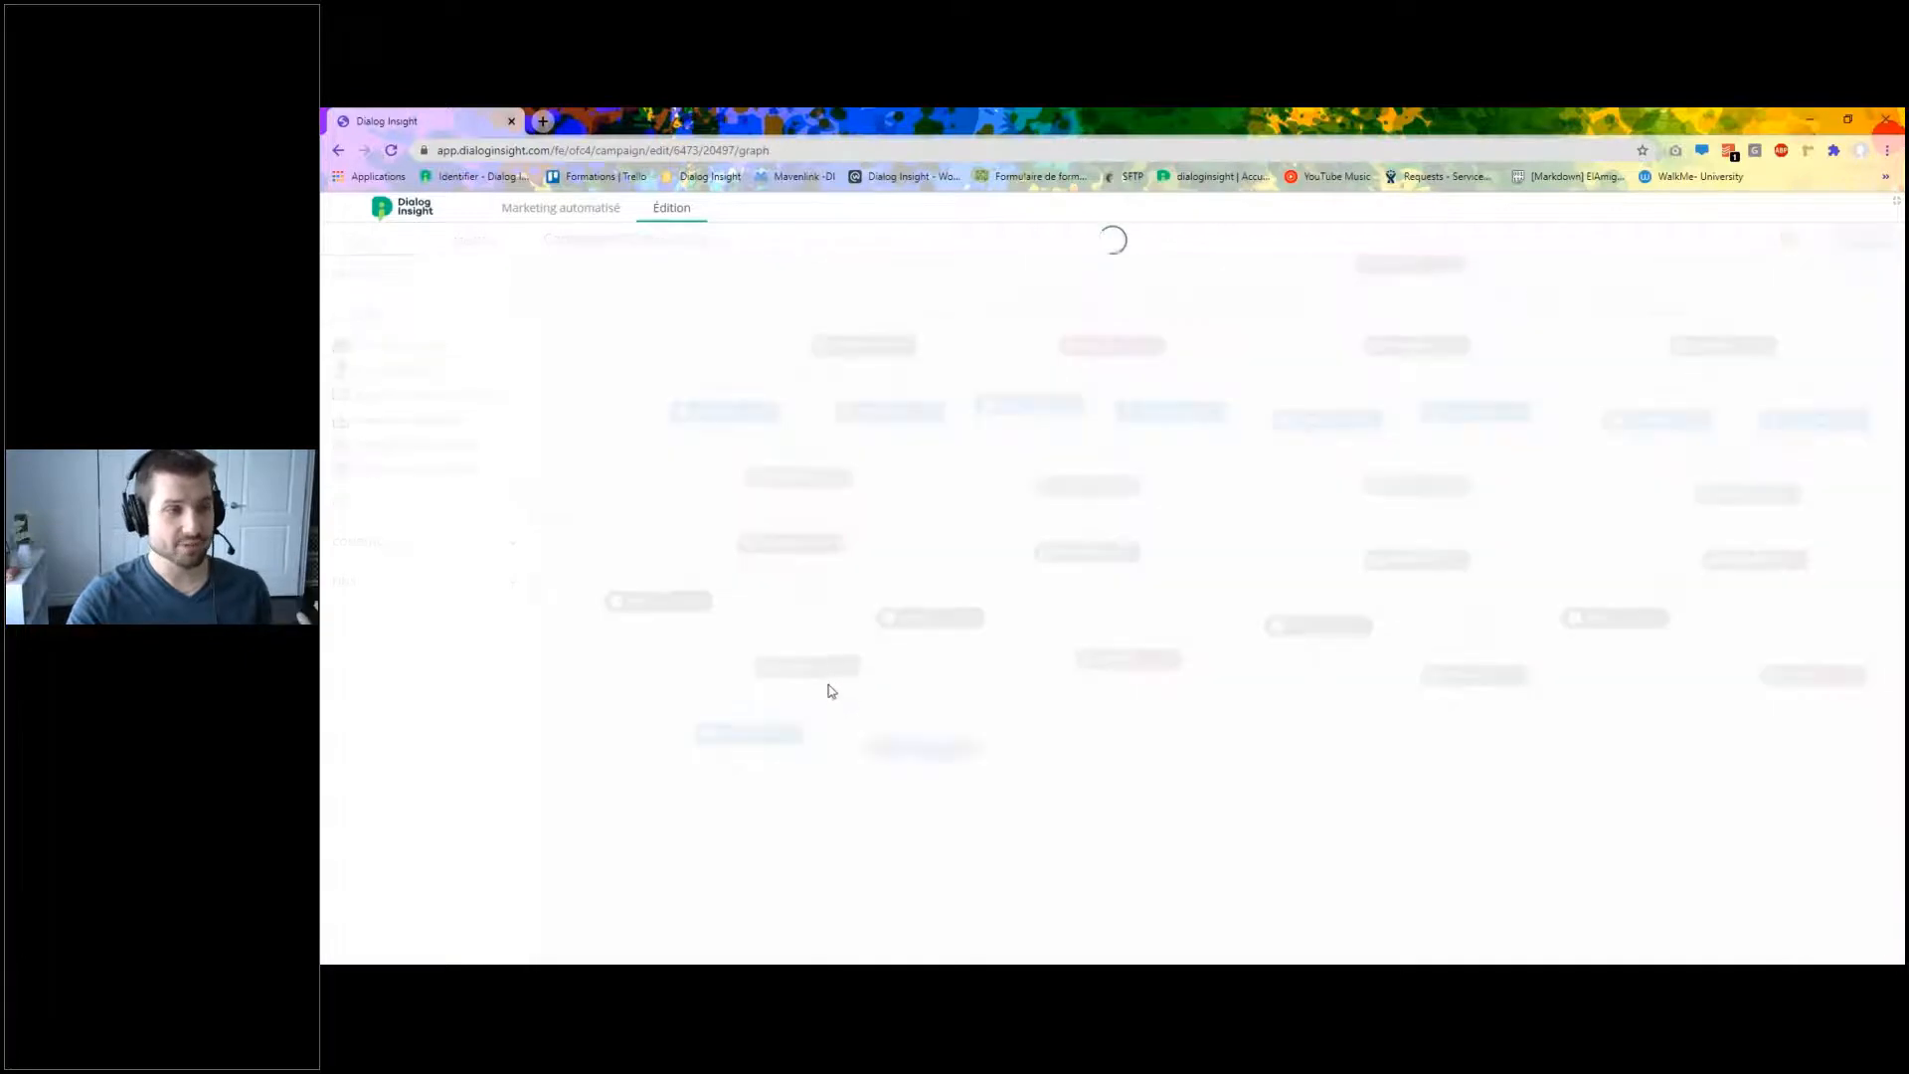
pyautogui.moveTo(828, 684); pyautogui.dragTo(904, 748)
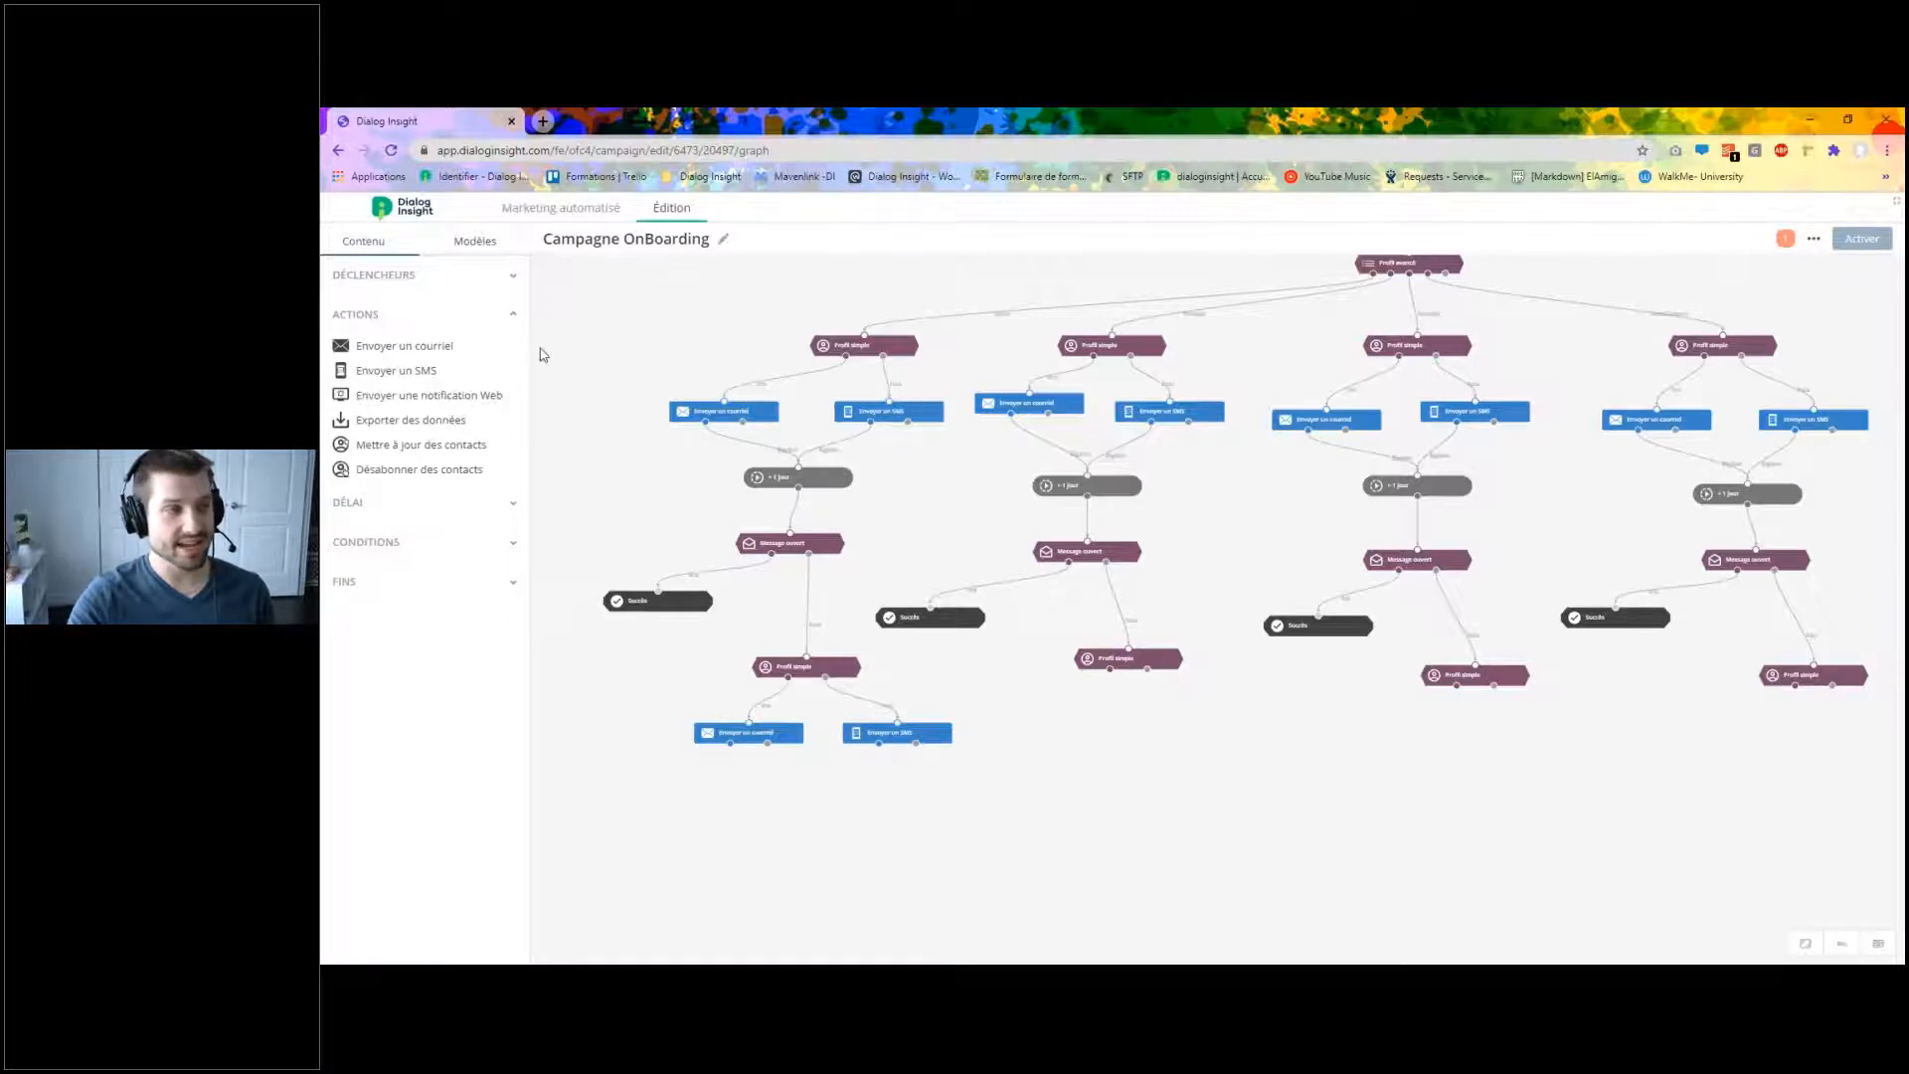
# Add email and SMS actions for the second and third branches, linking the third's email.
pyautogui.moveTo(403, 345); pyautogui.dragTo(1094, 748)
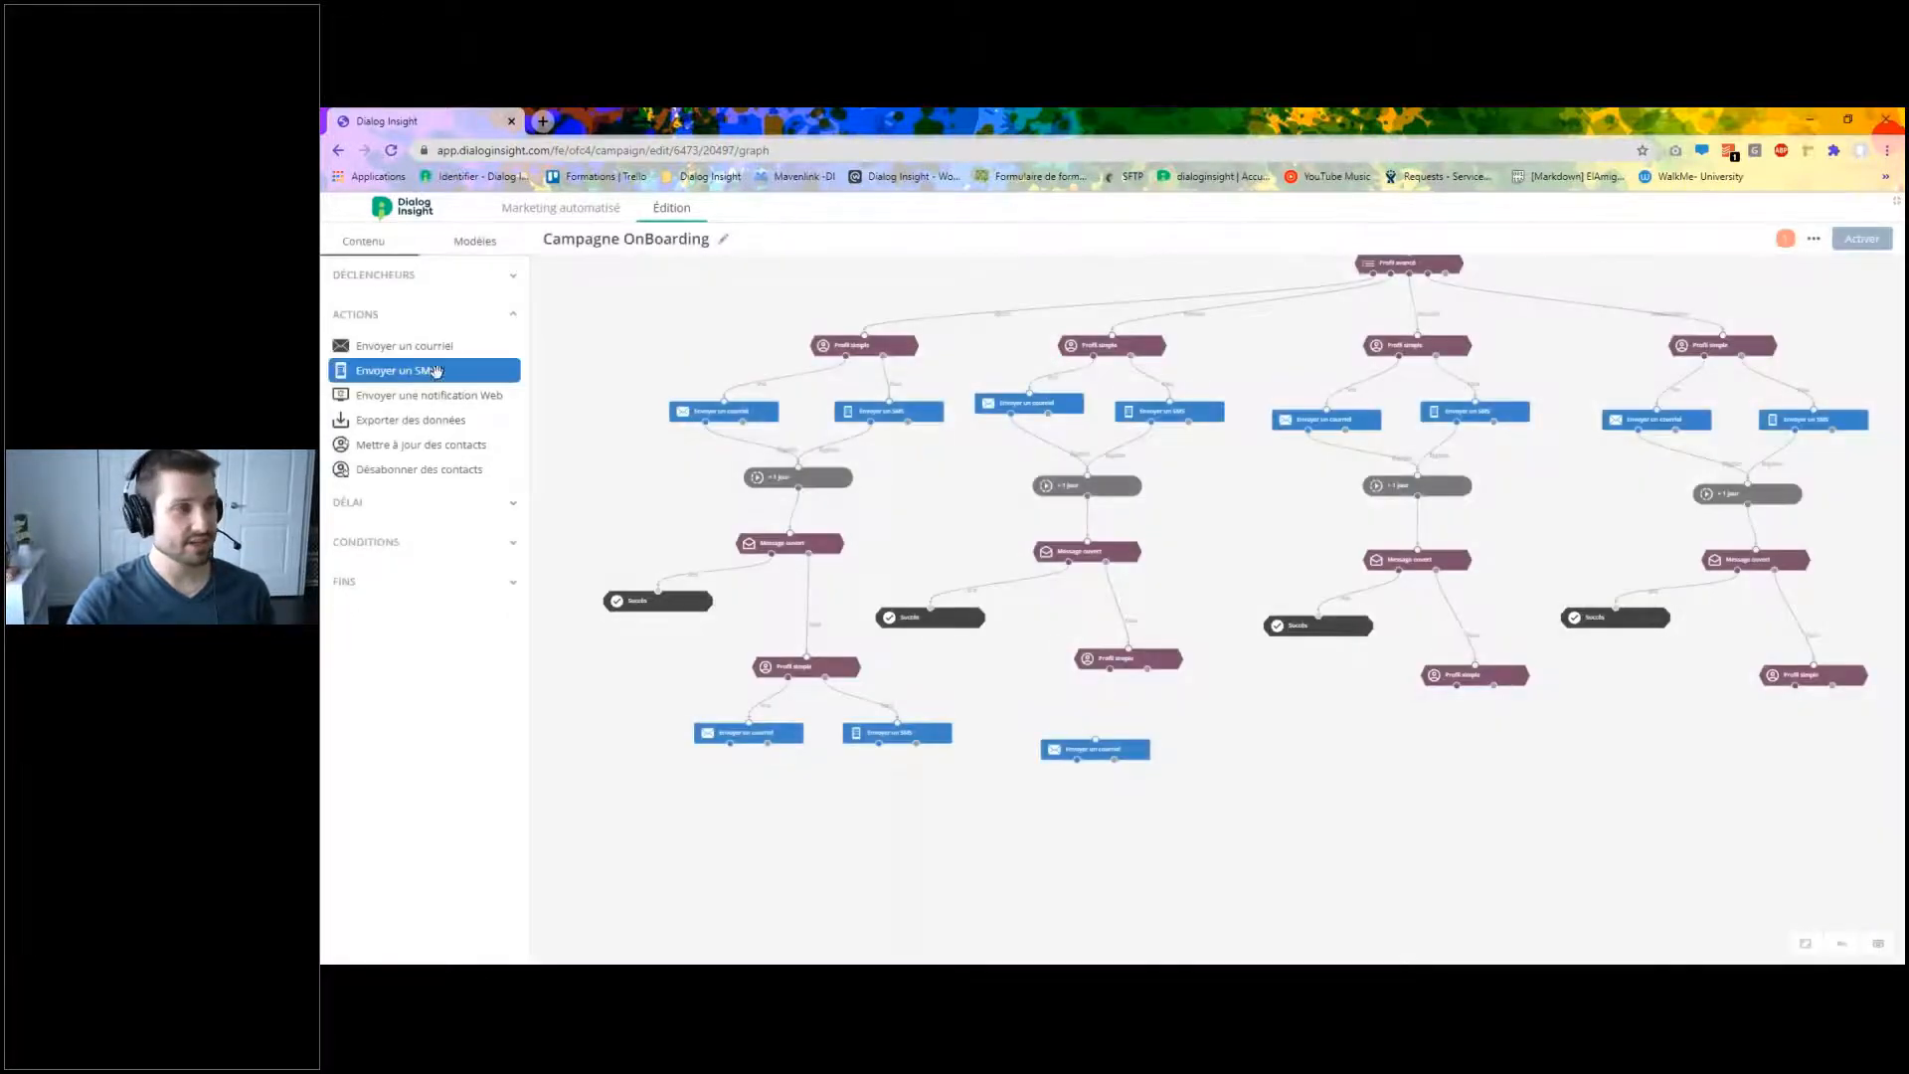
pyautogui.moveTo(434, 371); pyautogui.dragTo(1243, 784)
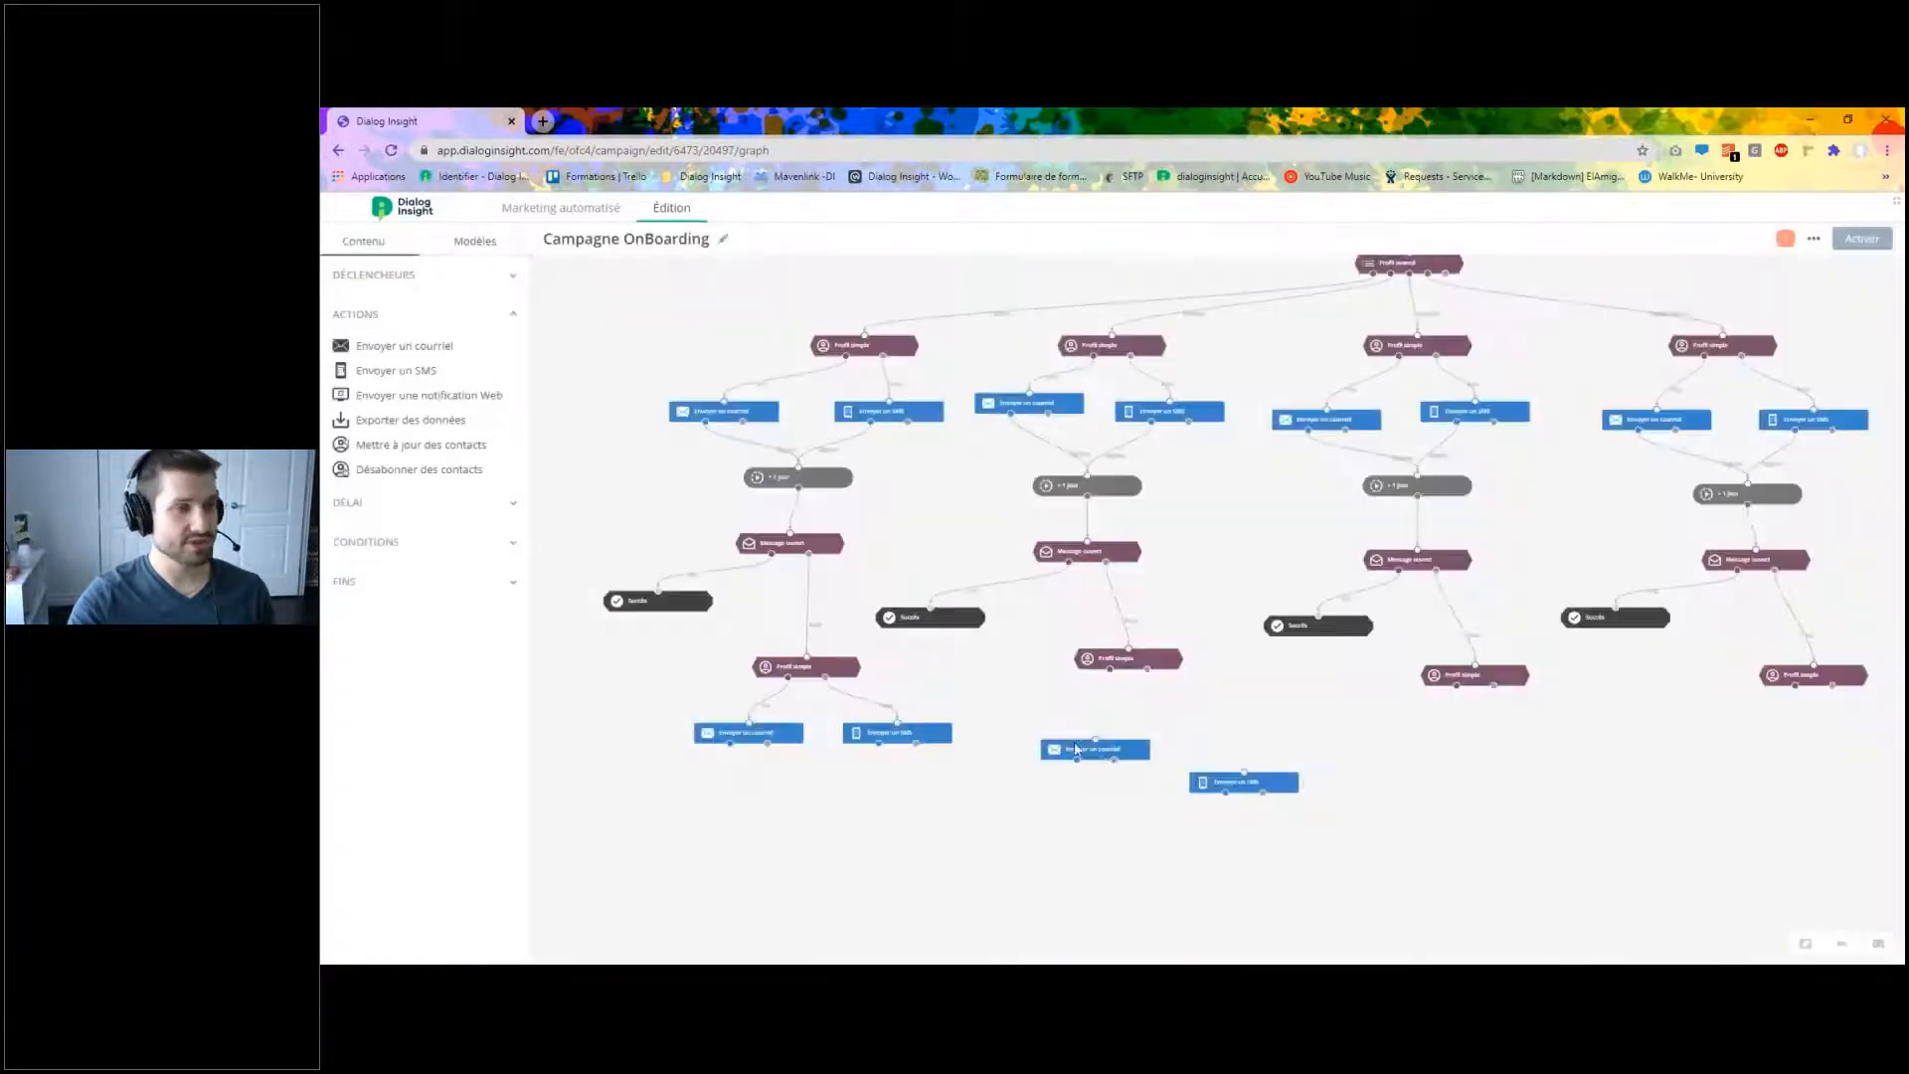
pyautogui.moveTo(1076, 748); pyautogui.dragTo(1035, 733)
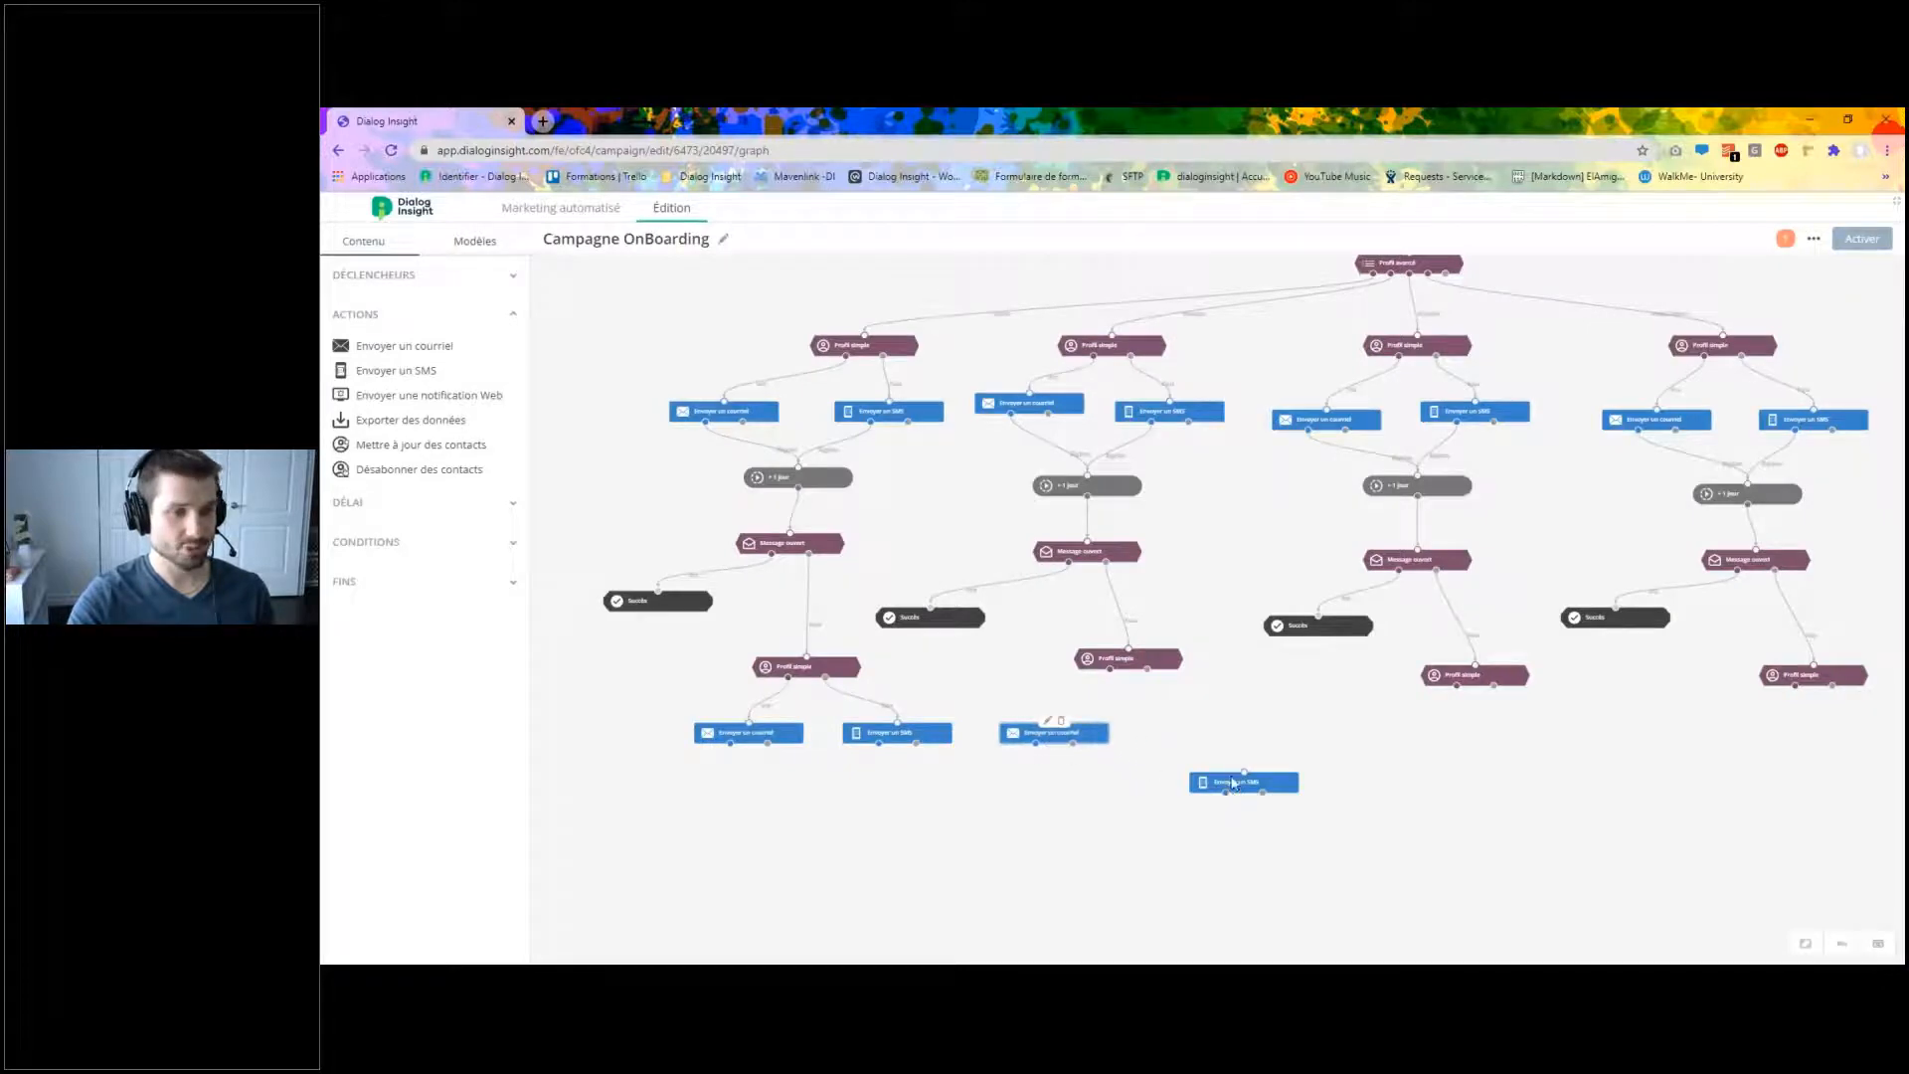
pyautogui.moveTo(1232, 783); pyautogui.dragTo(1056, 731)
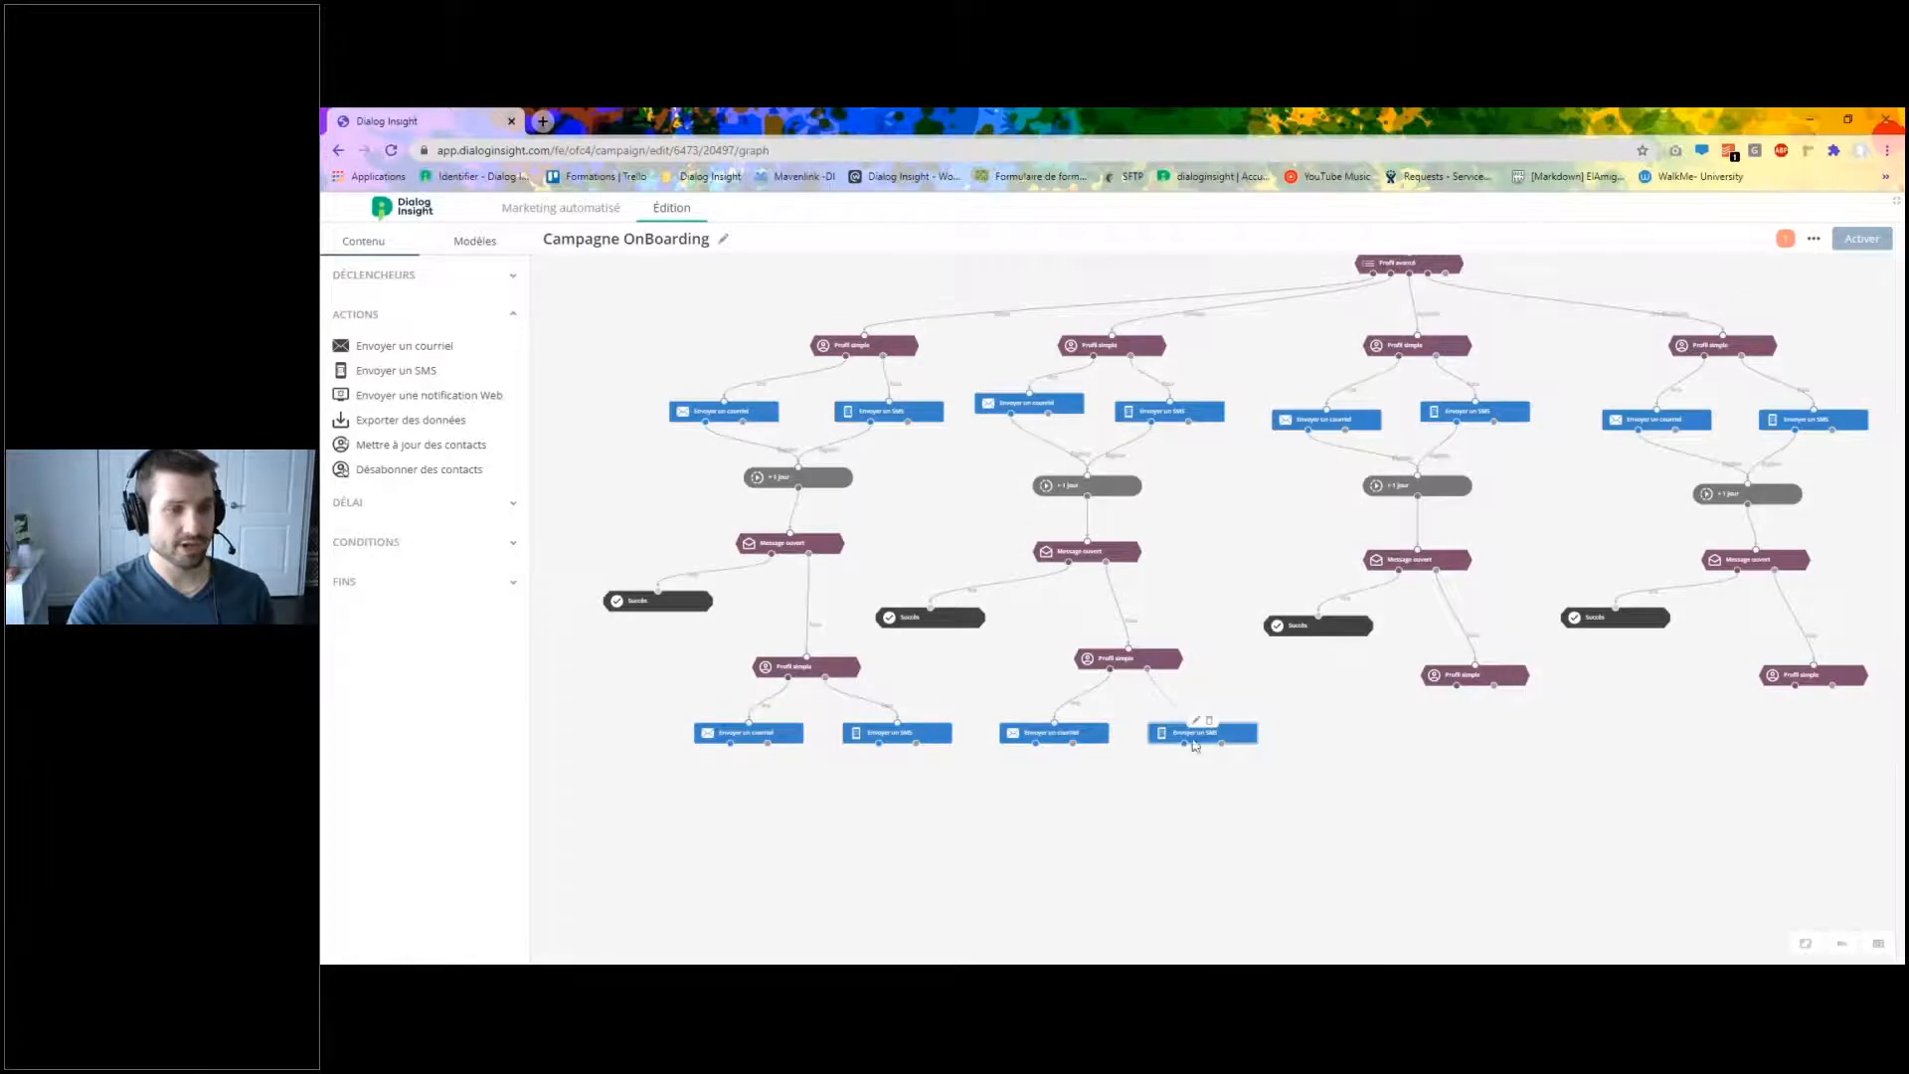
pyautogui.moveTo(398, 346); pyautogui.dragTo(1428, 755)
pyautogui.moveTo(425, 348); pyautogui.dragTo(1411, 754)
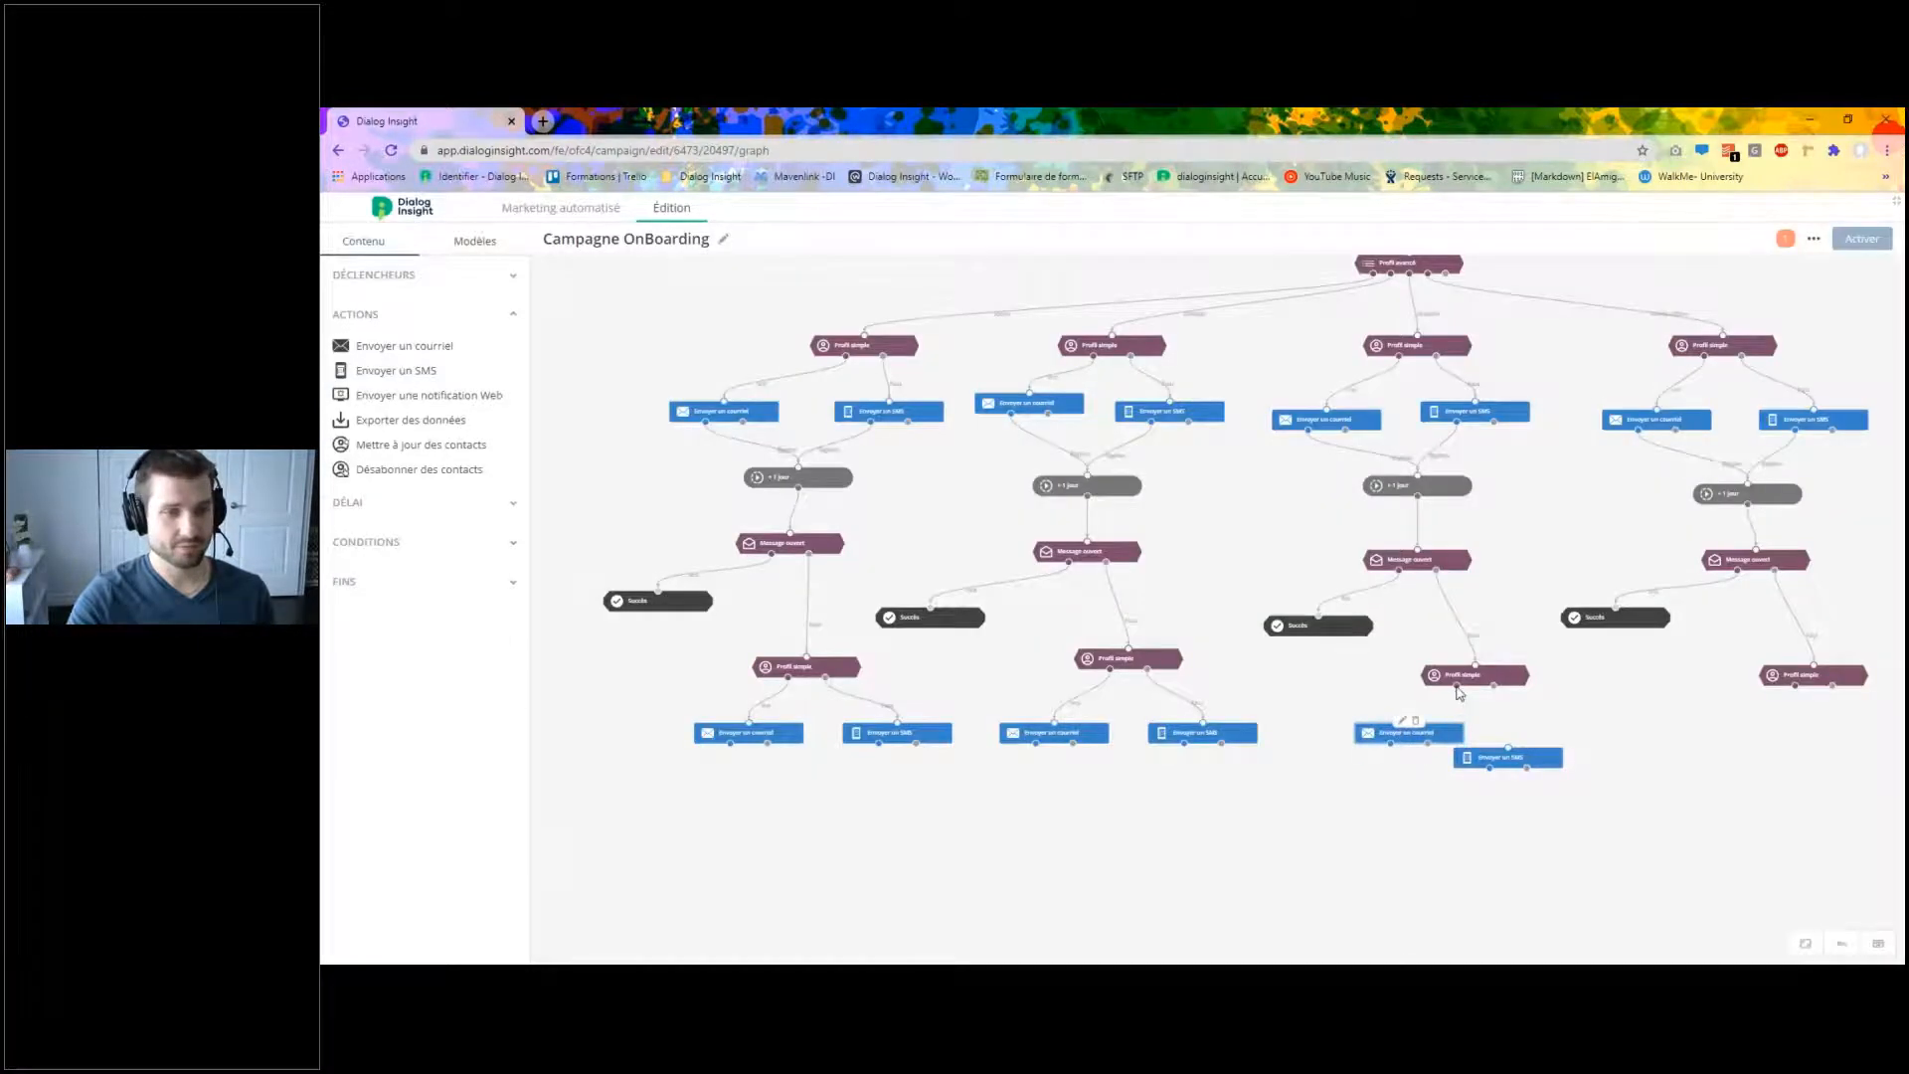
pyautogui.moveTo(1457, 687)
pyautogui.mouseDown()
pyautogui.moveTo(1432, 734)
pyautogui.moveTo(1531, 736)
pyautogui.mouseUp()
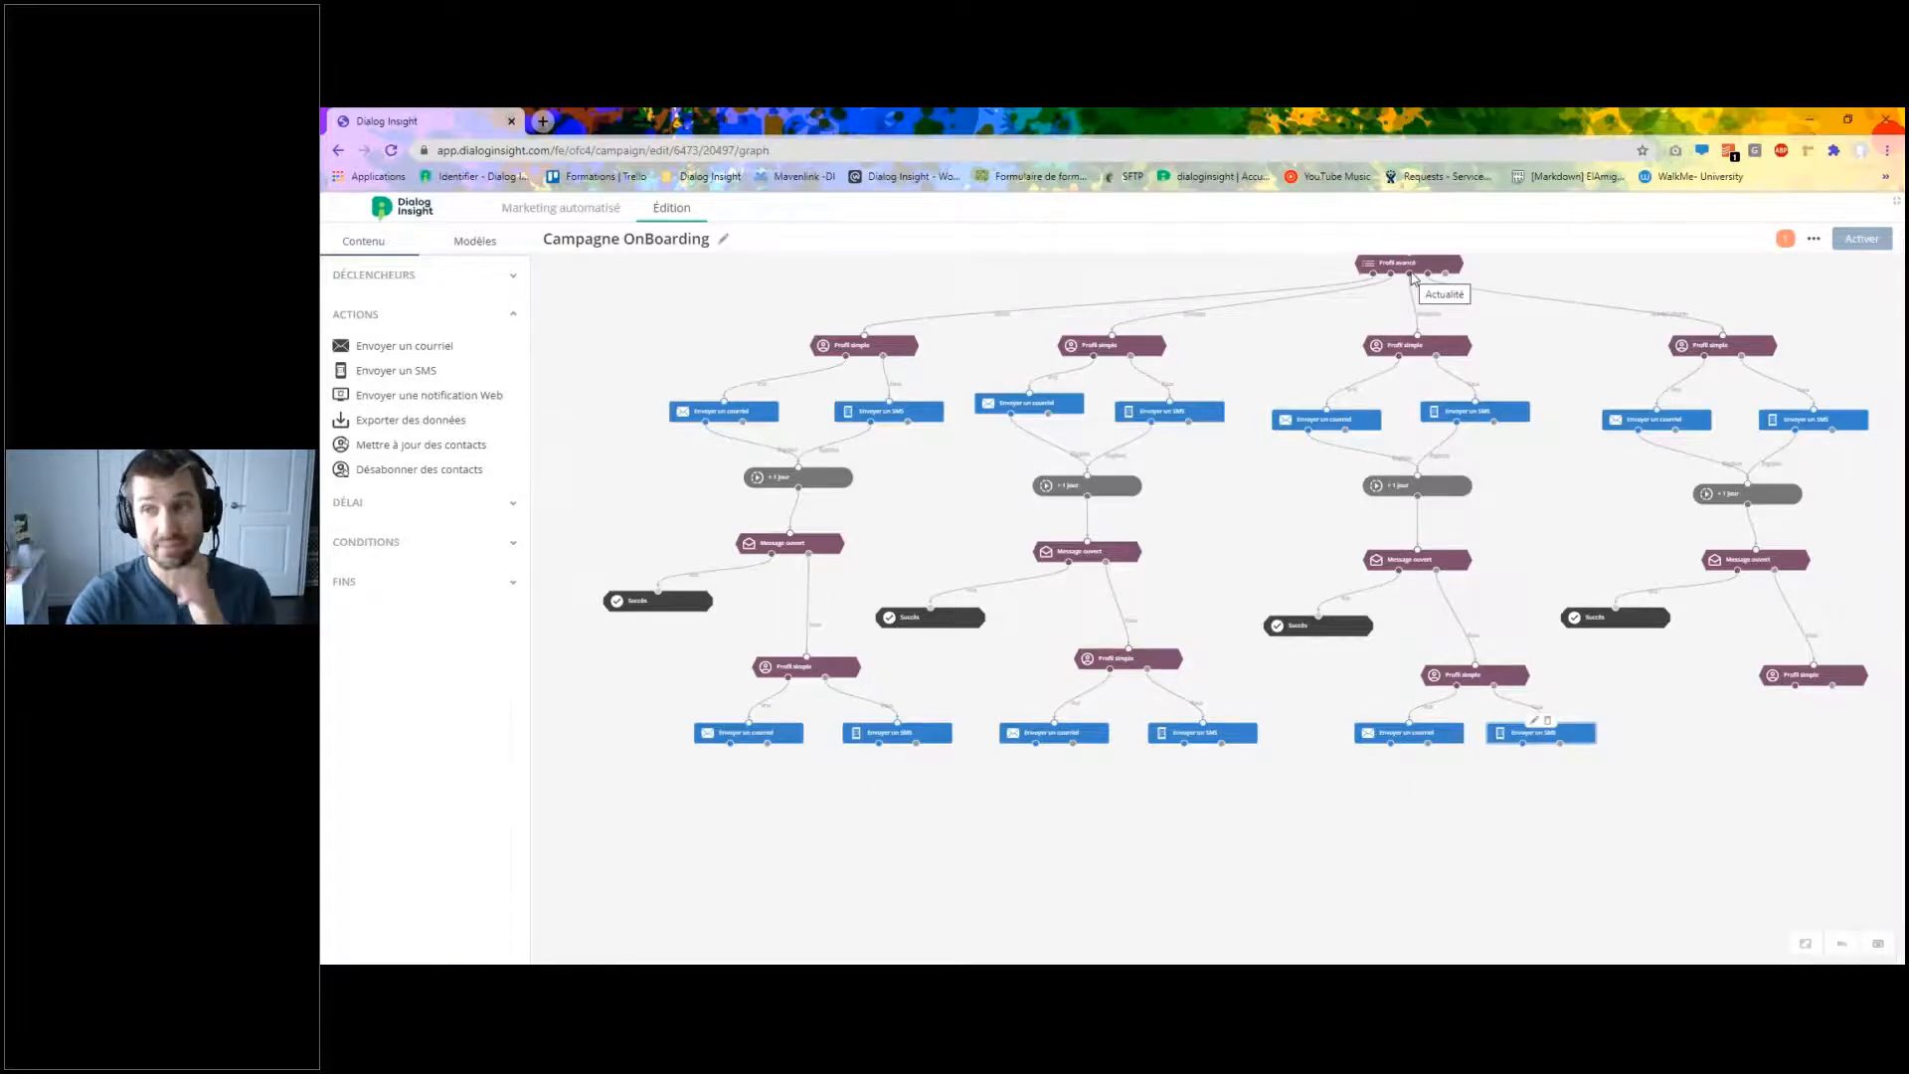
# Copy the third branch's lower email and SMS nodes and place them under the fourth Profil simple.
pyautogui.moveTo(1499, 433); pyautogui.dragTo(1390, 431)
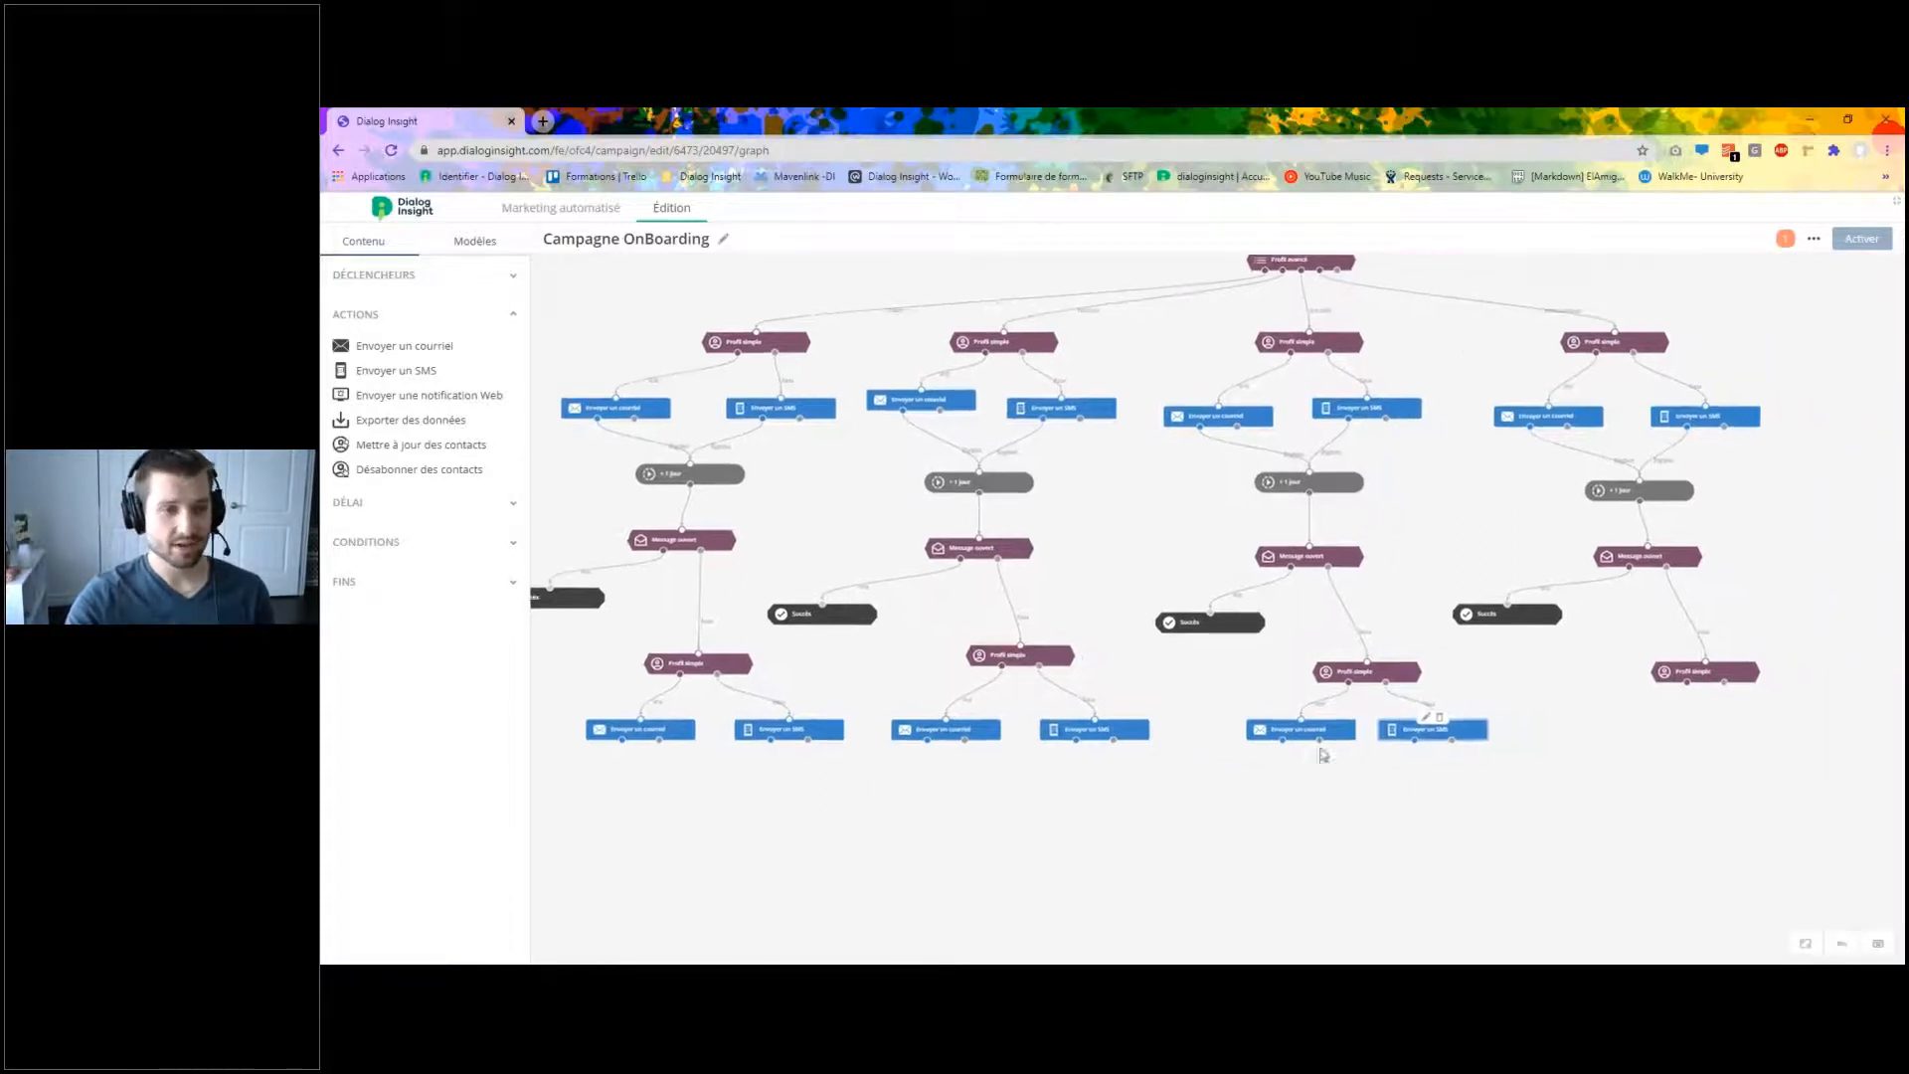
pyautogui.click(1320, 733)
pyautogui.keyDown('ctrl'); pyautogui.click(1408, 731); pyautogui.keyUp('ctrl')
pyautogui.hotkey('ctrl', 'c')
pyautogui.hotkey('ctrl', 'v')
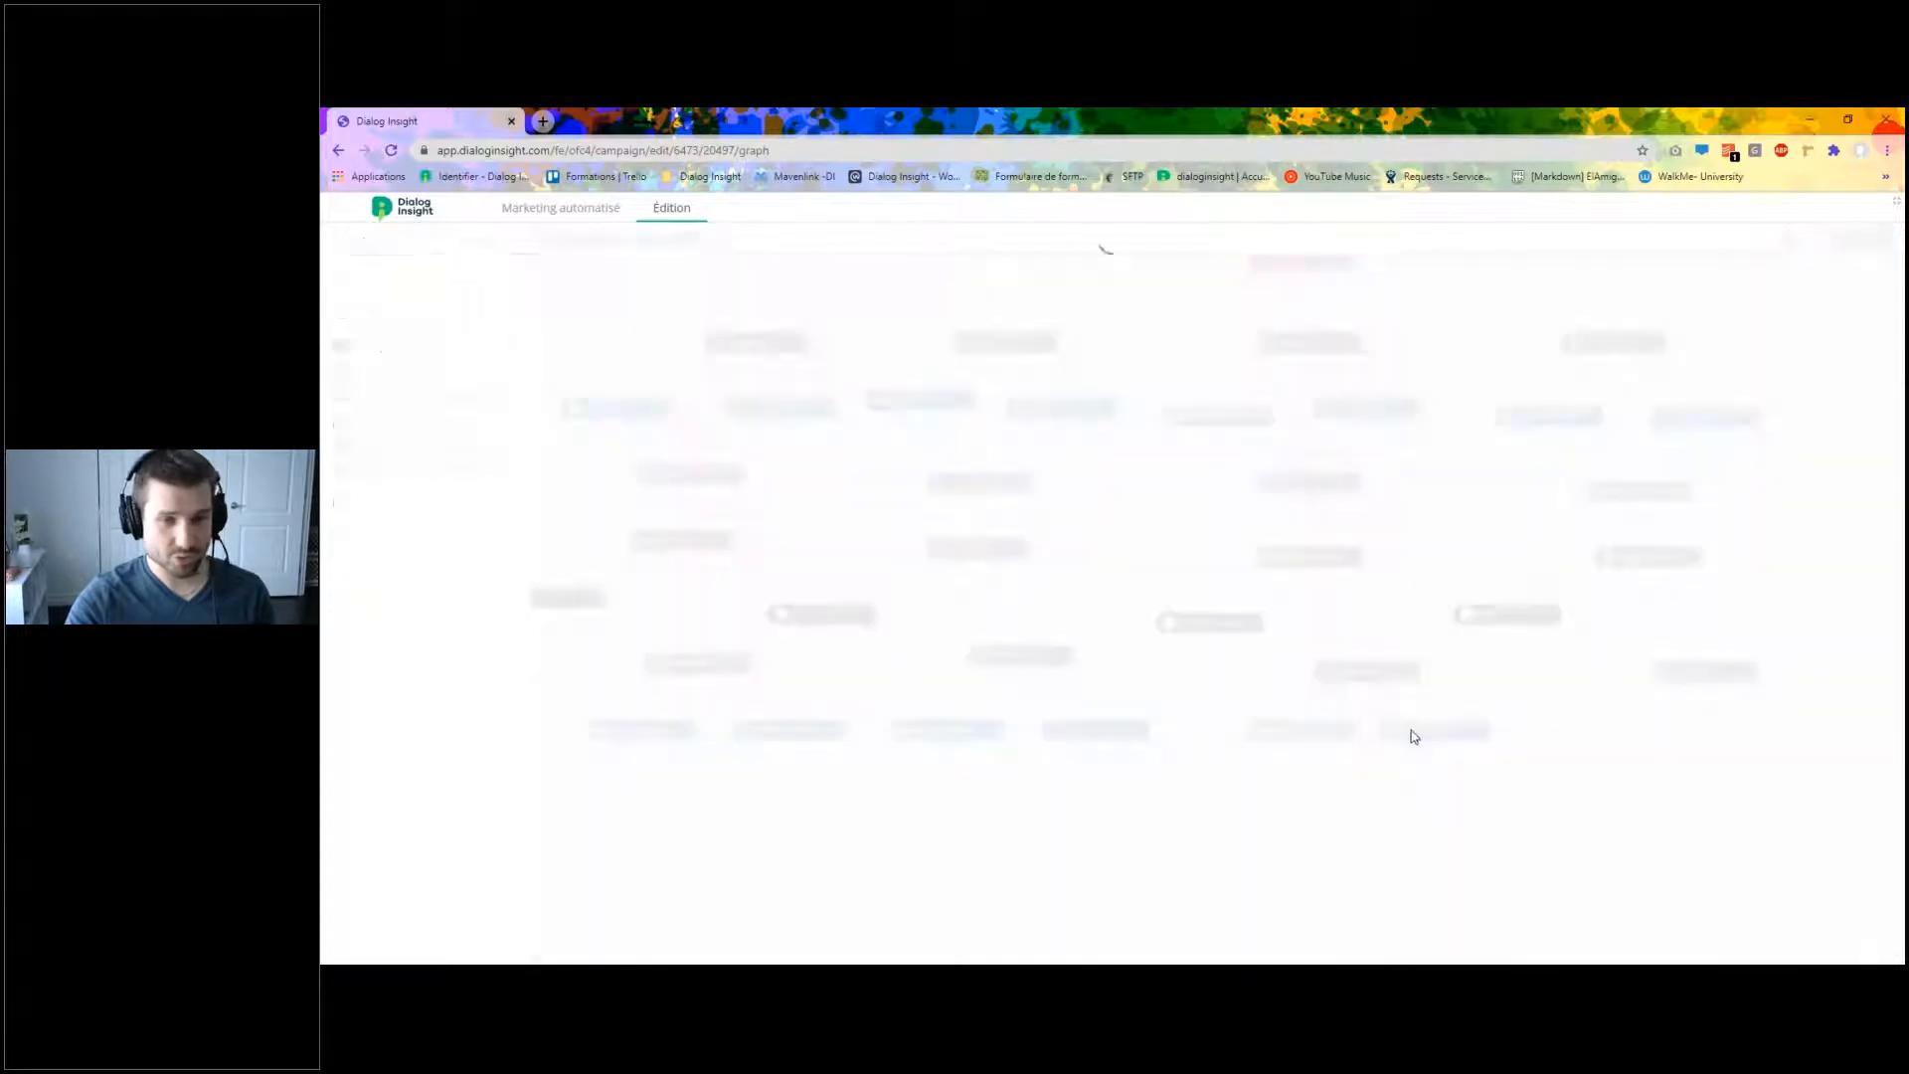
pyautogui.moveTo(1585, 741); pyautogui.dragTo(1802, 761)
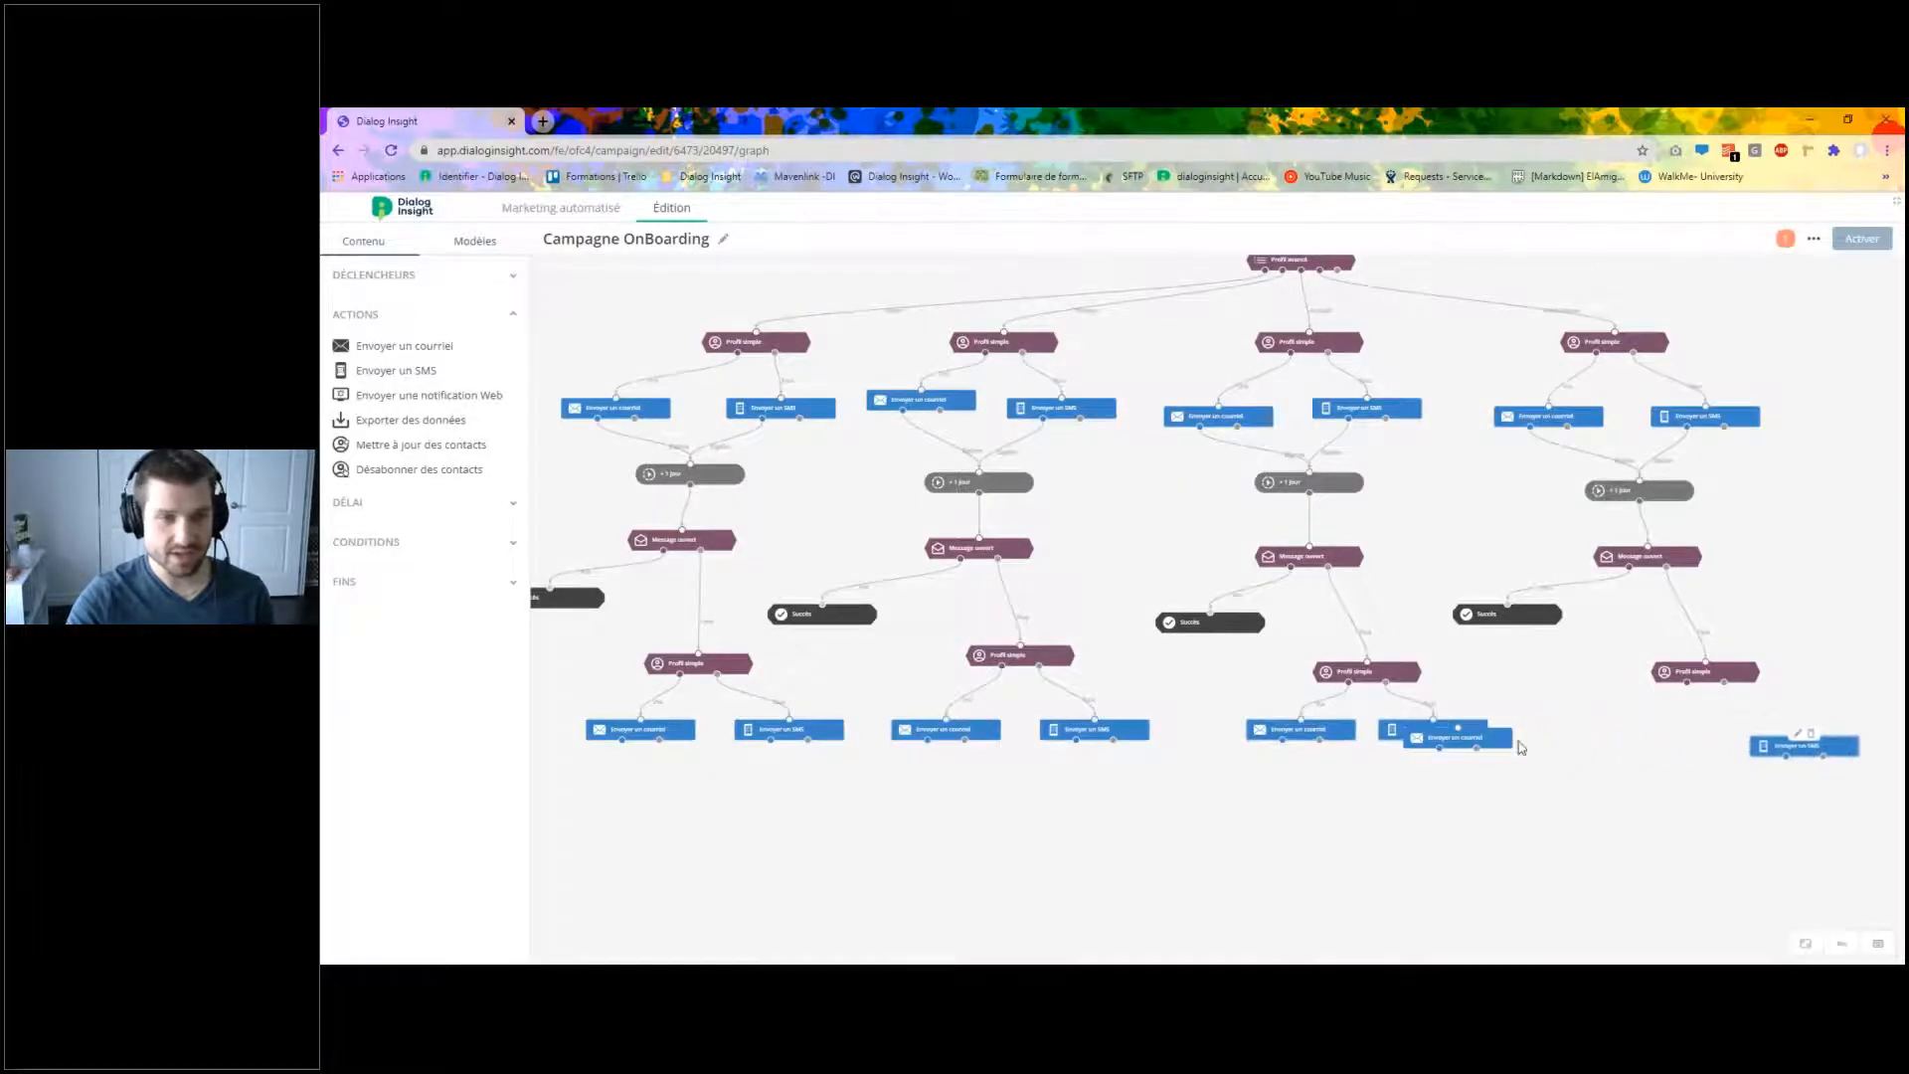
pyautogui.moveTo(1486, 741); pyautogui.dragTo(1676, 749)
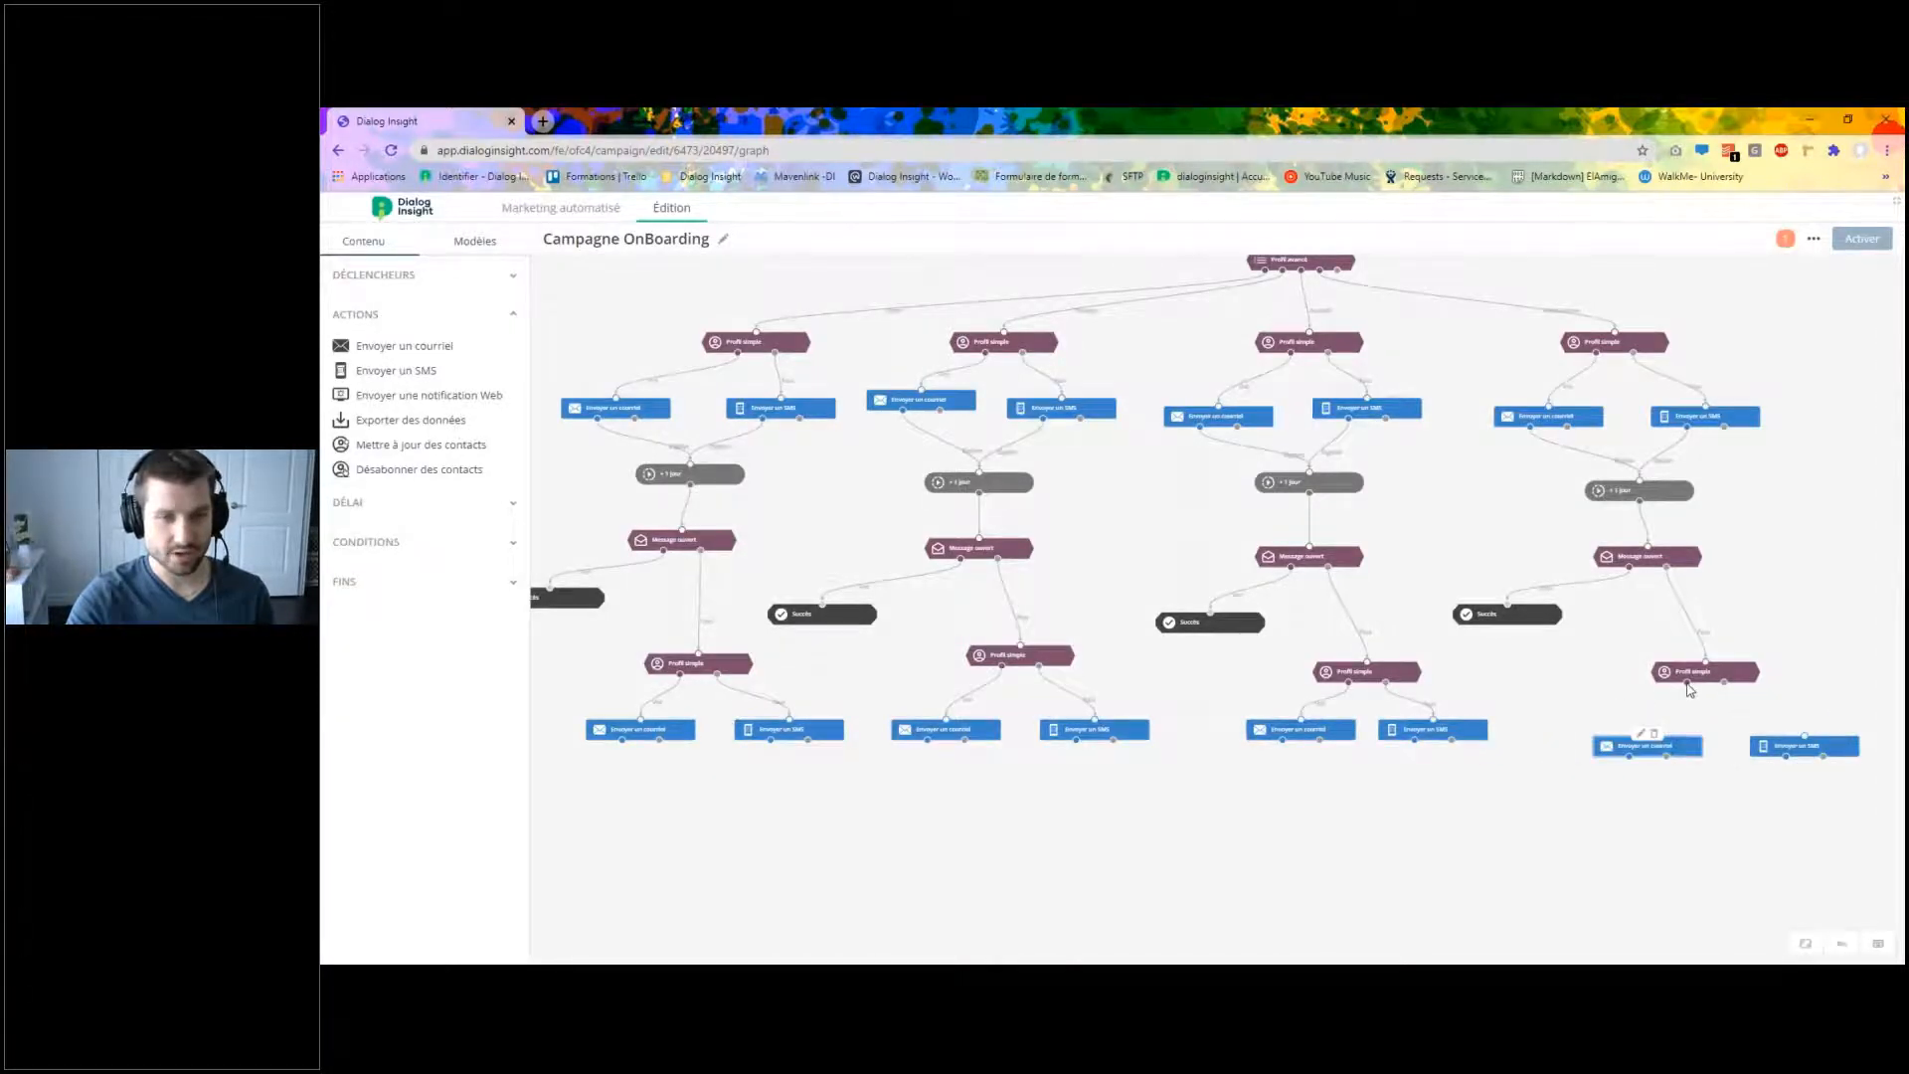
# Connect the fourth Profil simple to its new email and SMS nodes and align them.
pyautogui.moveTo(1687, 683); pyautogui.dragTo(1650, 741)
pyautogui.moveTo(1724, 683); pyautogui.dragTo(1778, 755)
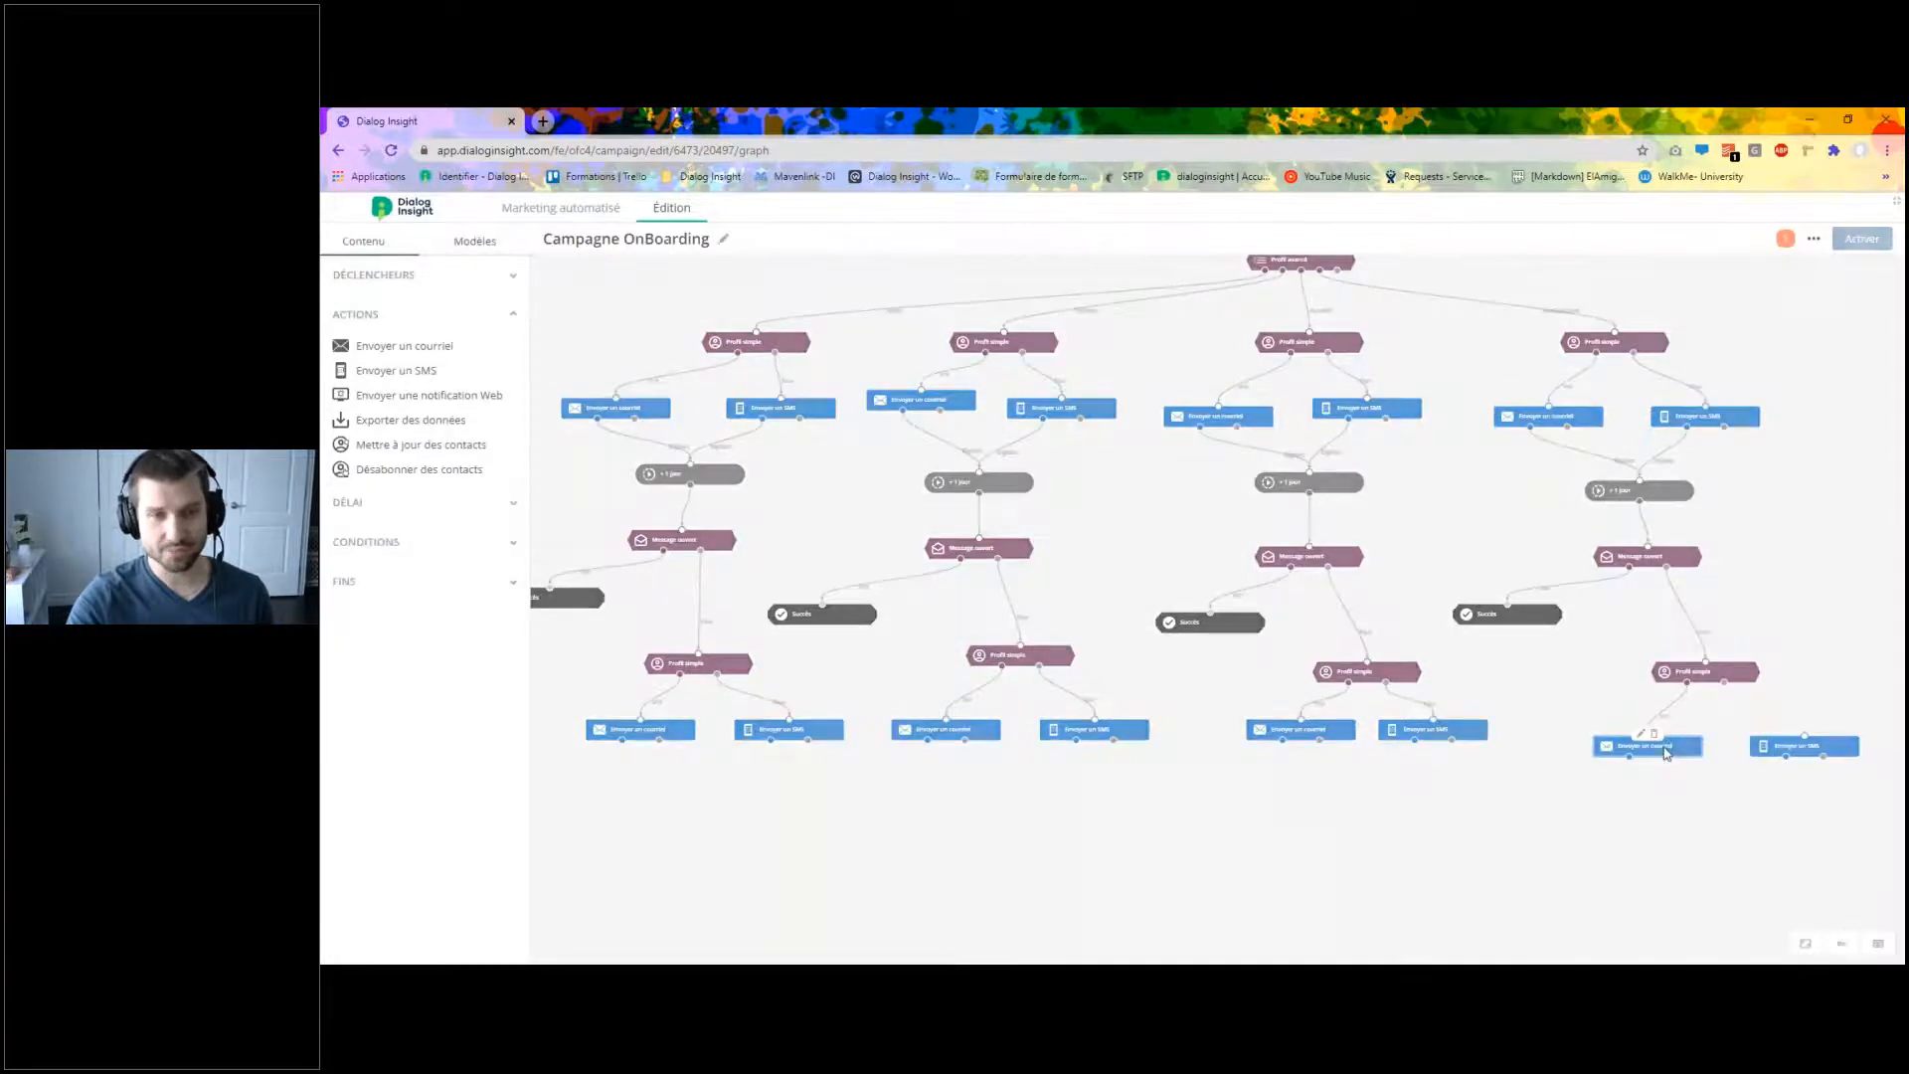
pyautogui.moveTo(1626, 754); pyautogui.dragTo(1613, 743)
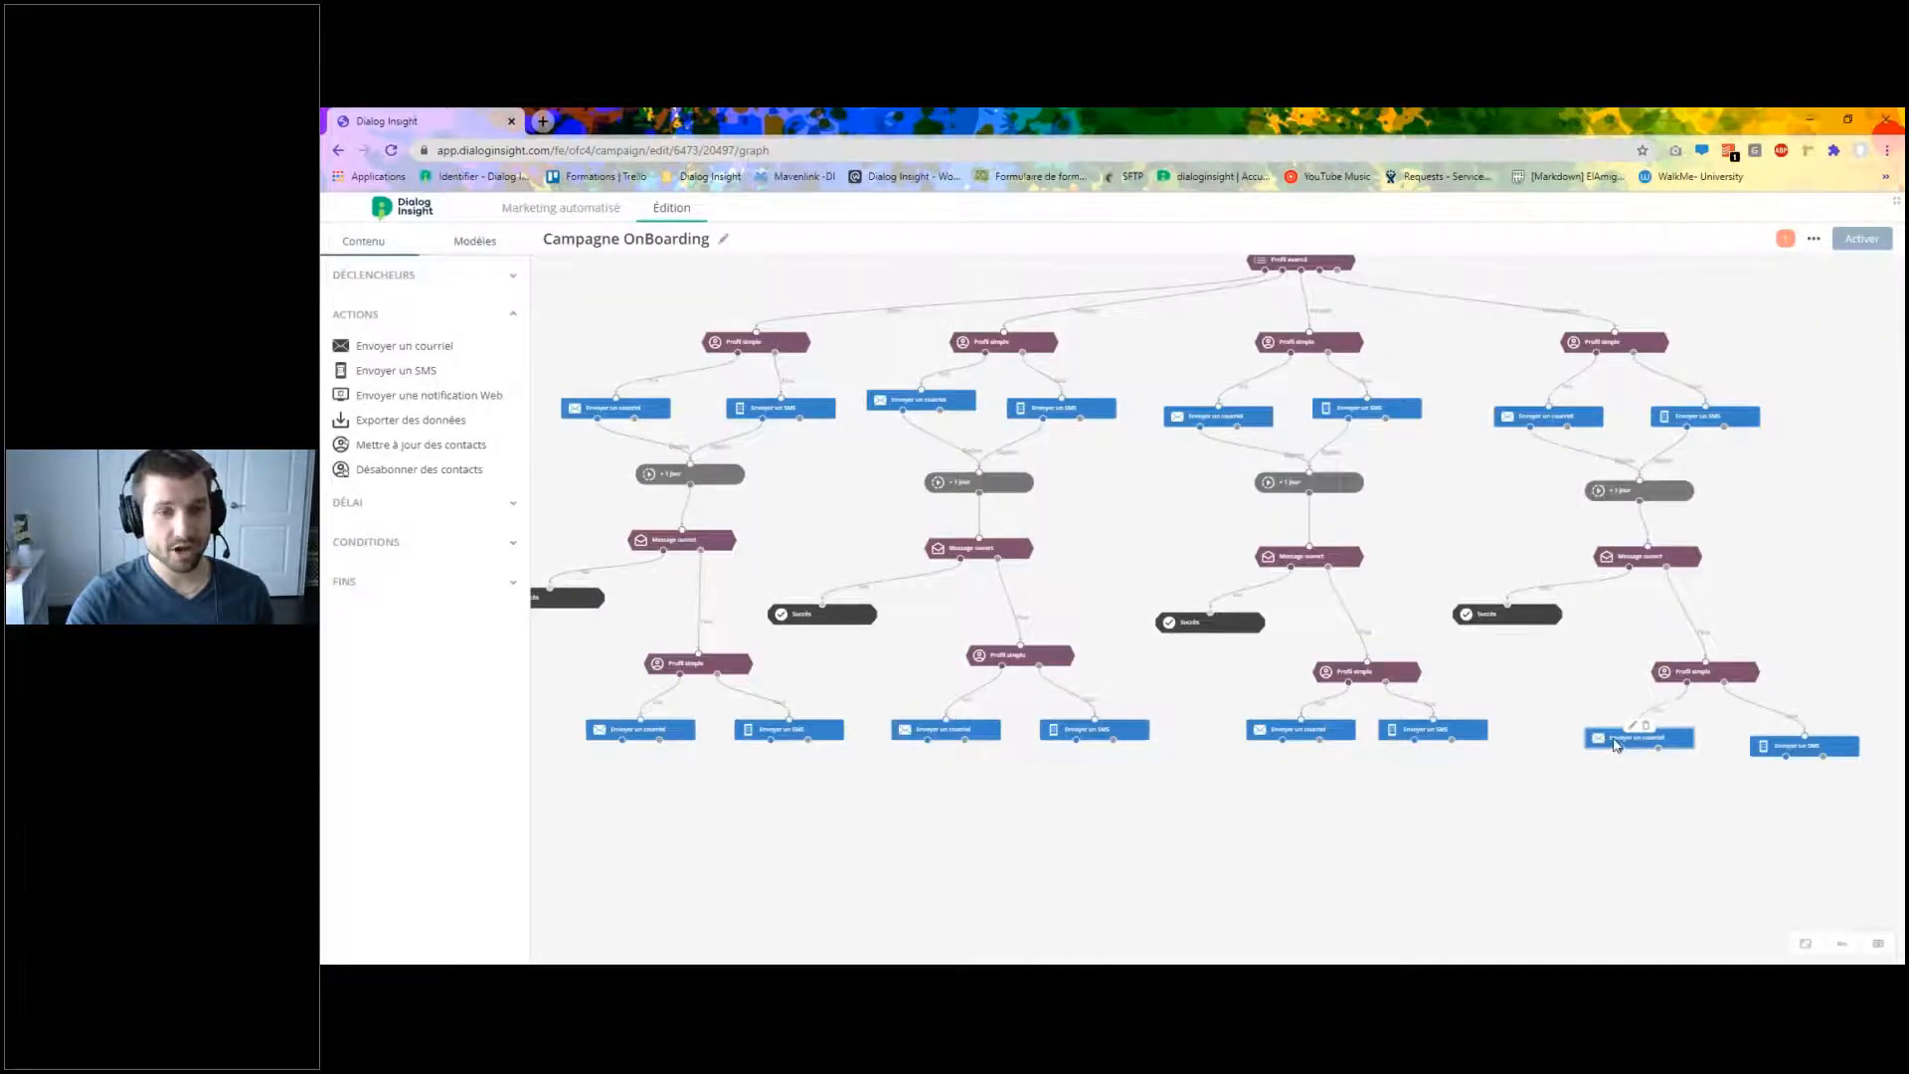
pyautogui.moveTo(1776, 753); pyautogui.dragTo(1767, 744)
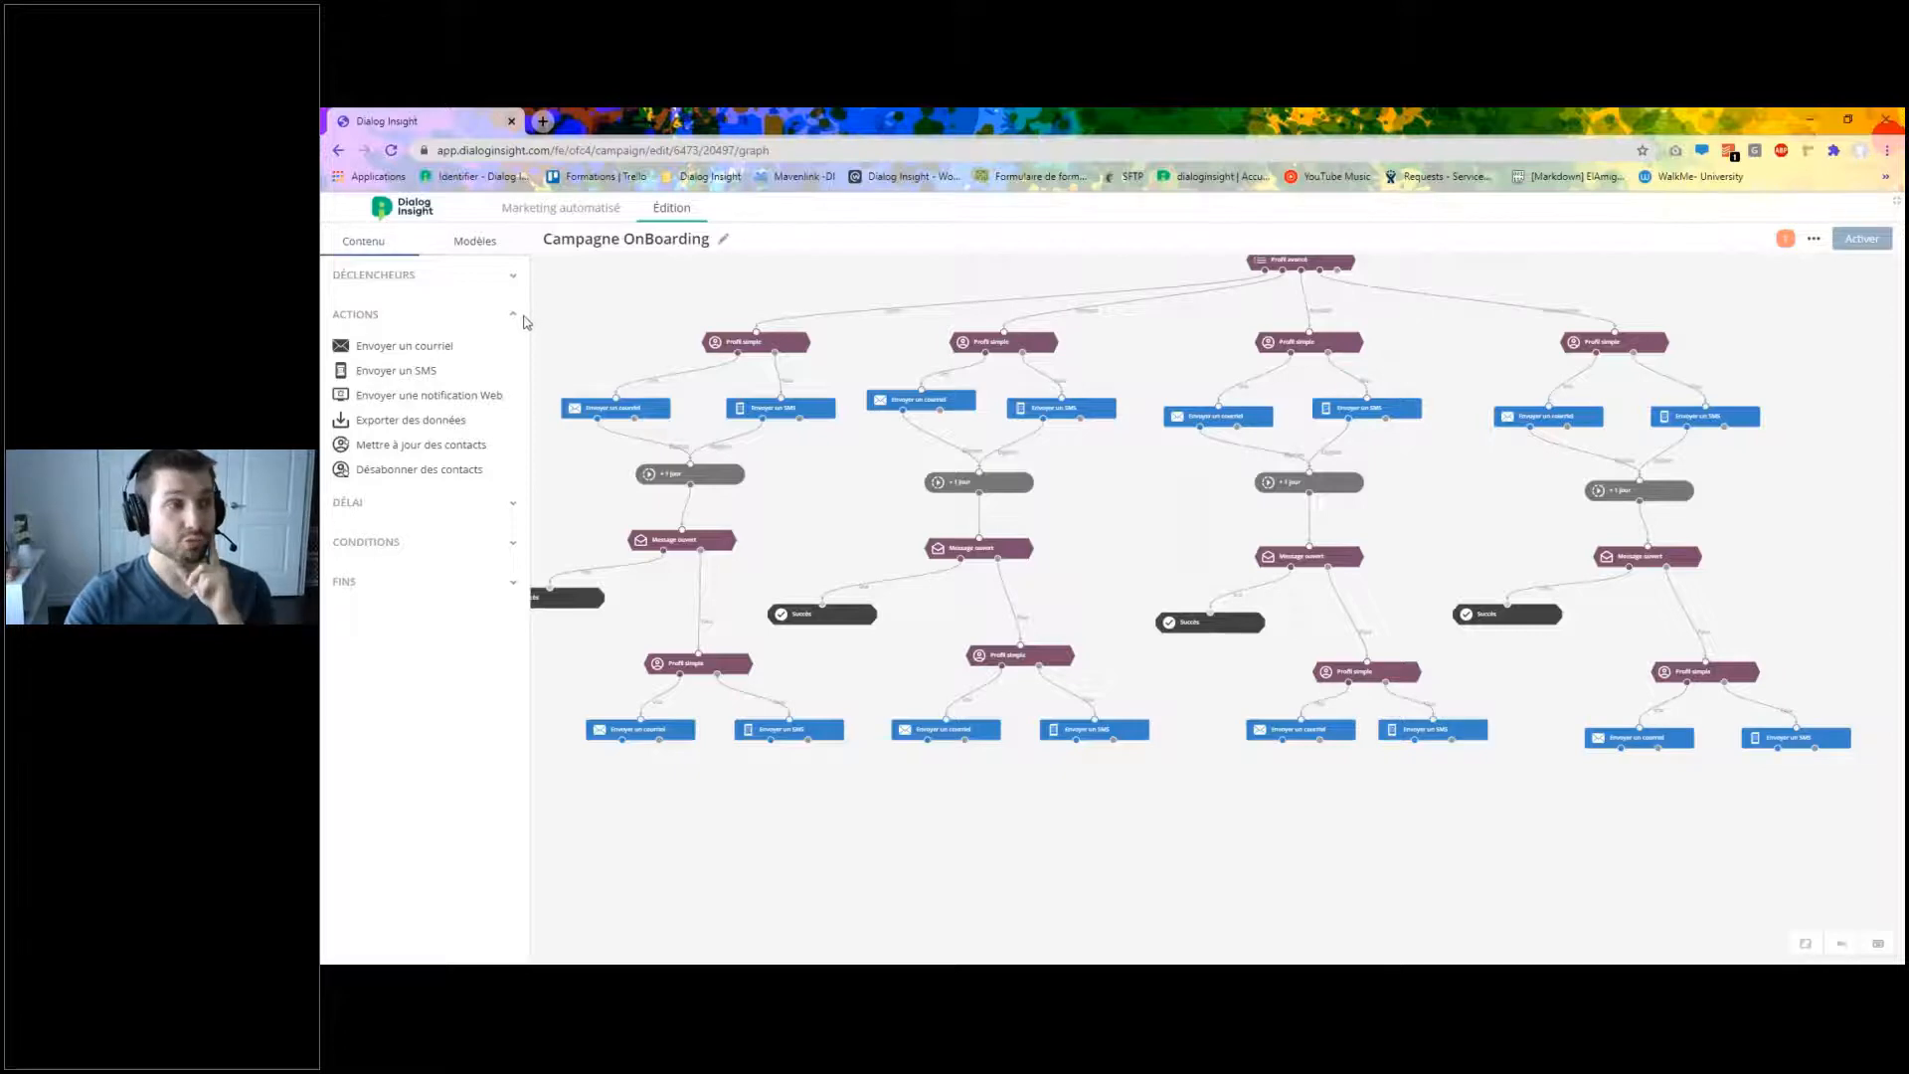
pyautogui.click(513, 316)
# Place a 1-day delay under each of the four lower email/SMS pairs.
pyautogui.click(510, 364)
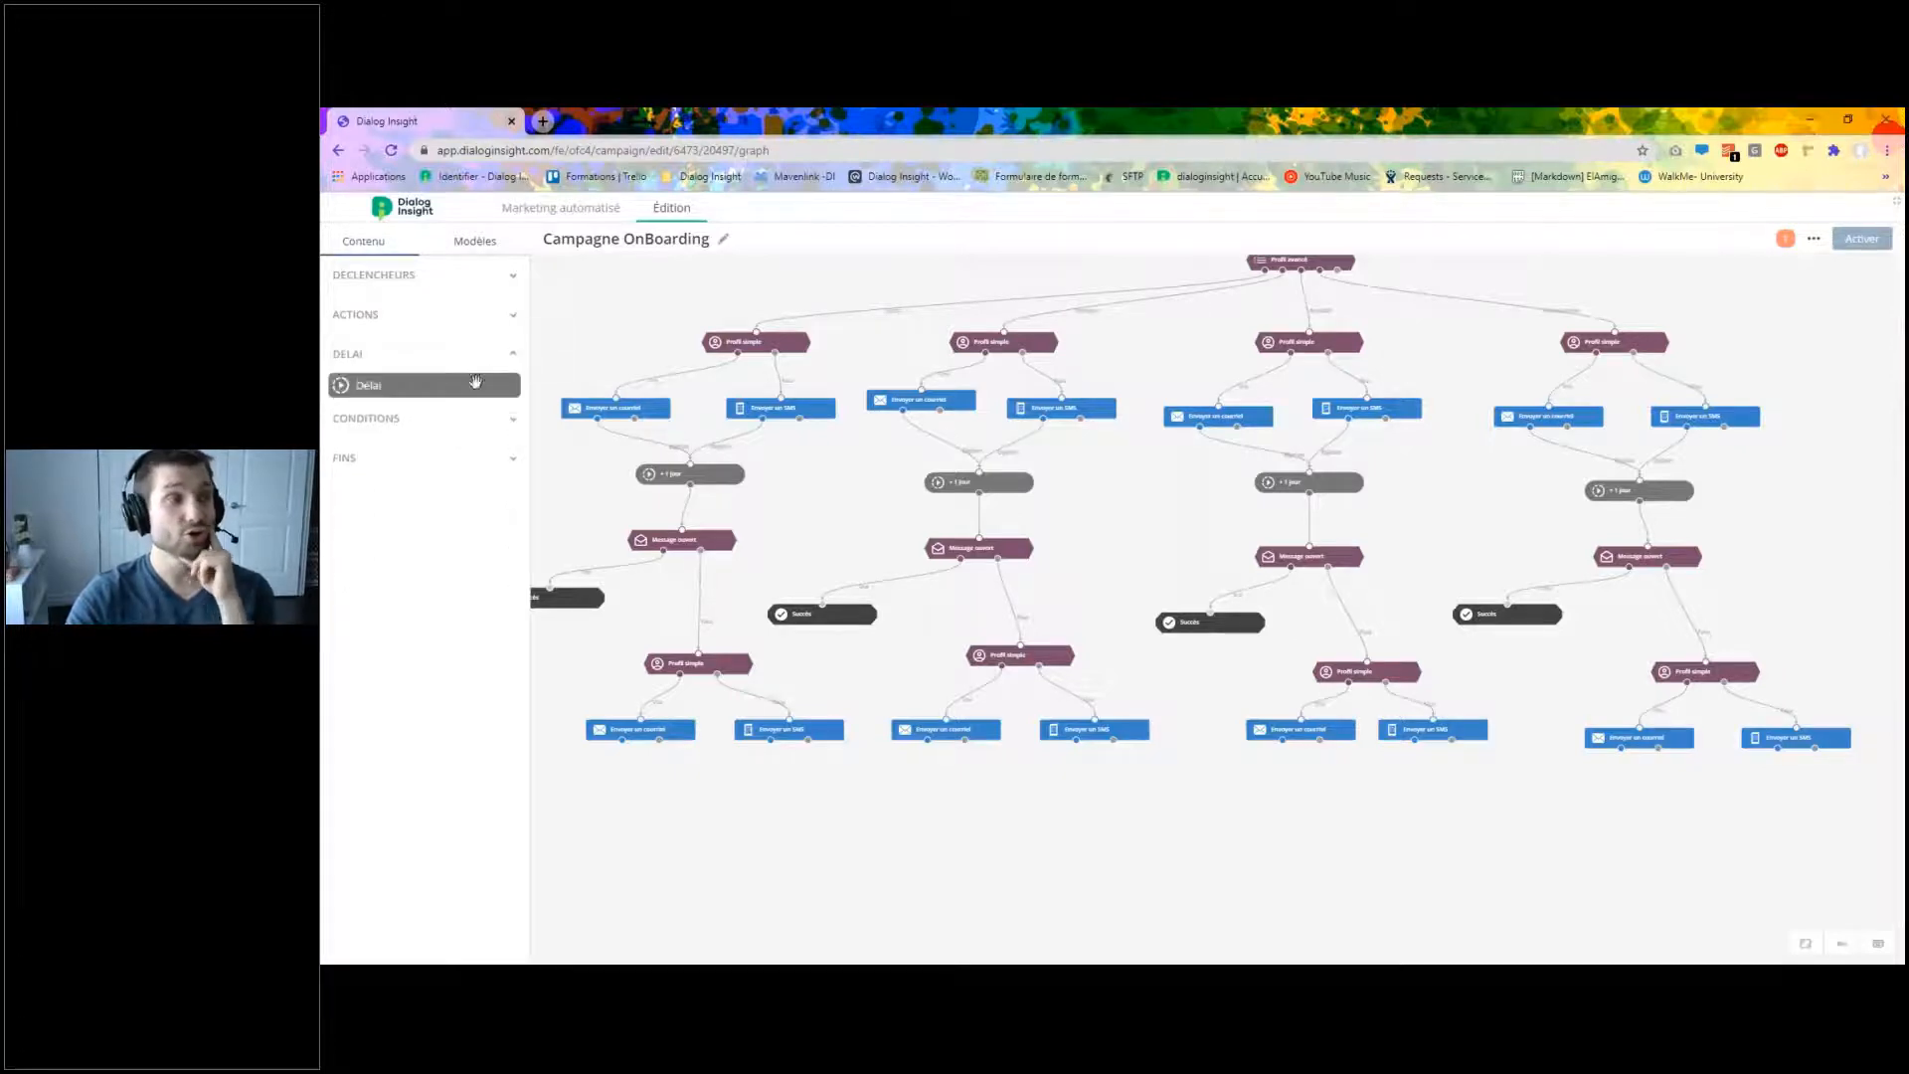
pyautogui.moveTo(381, 388); pyautogui.dragTo(728, 800)
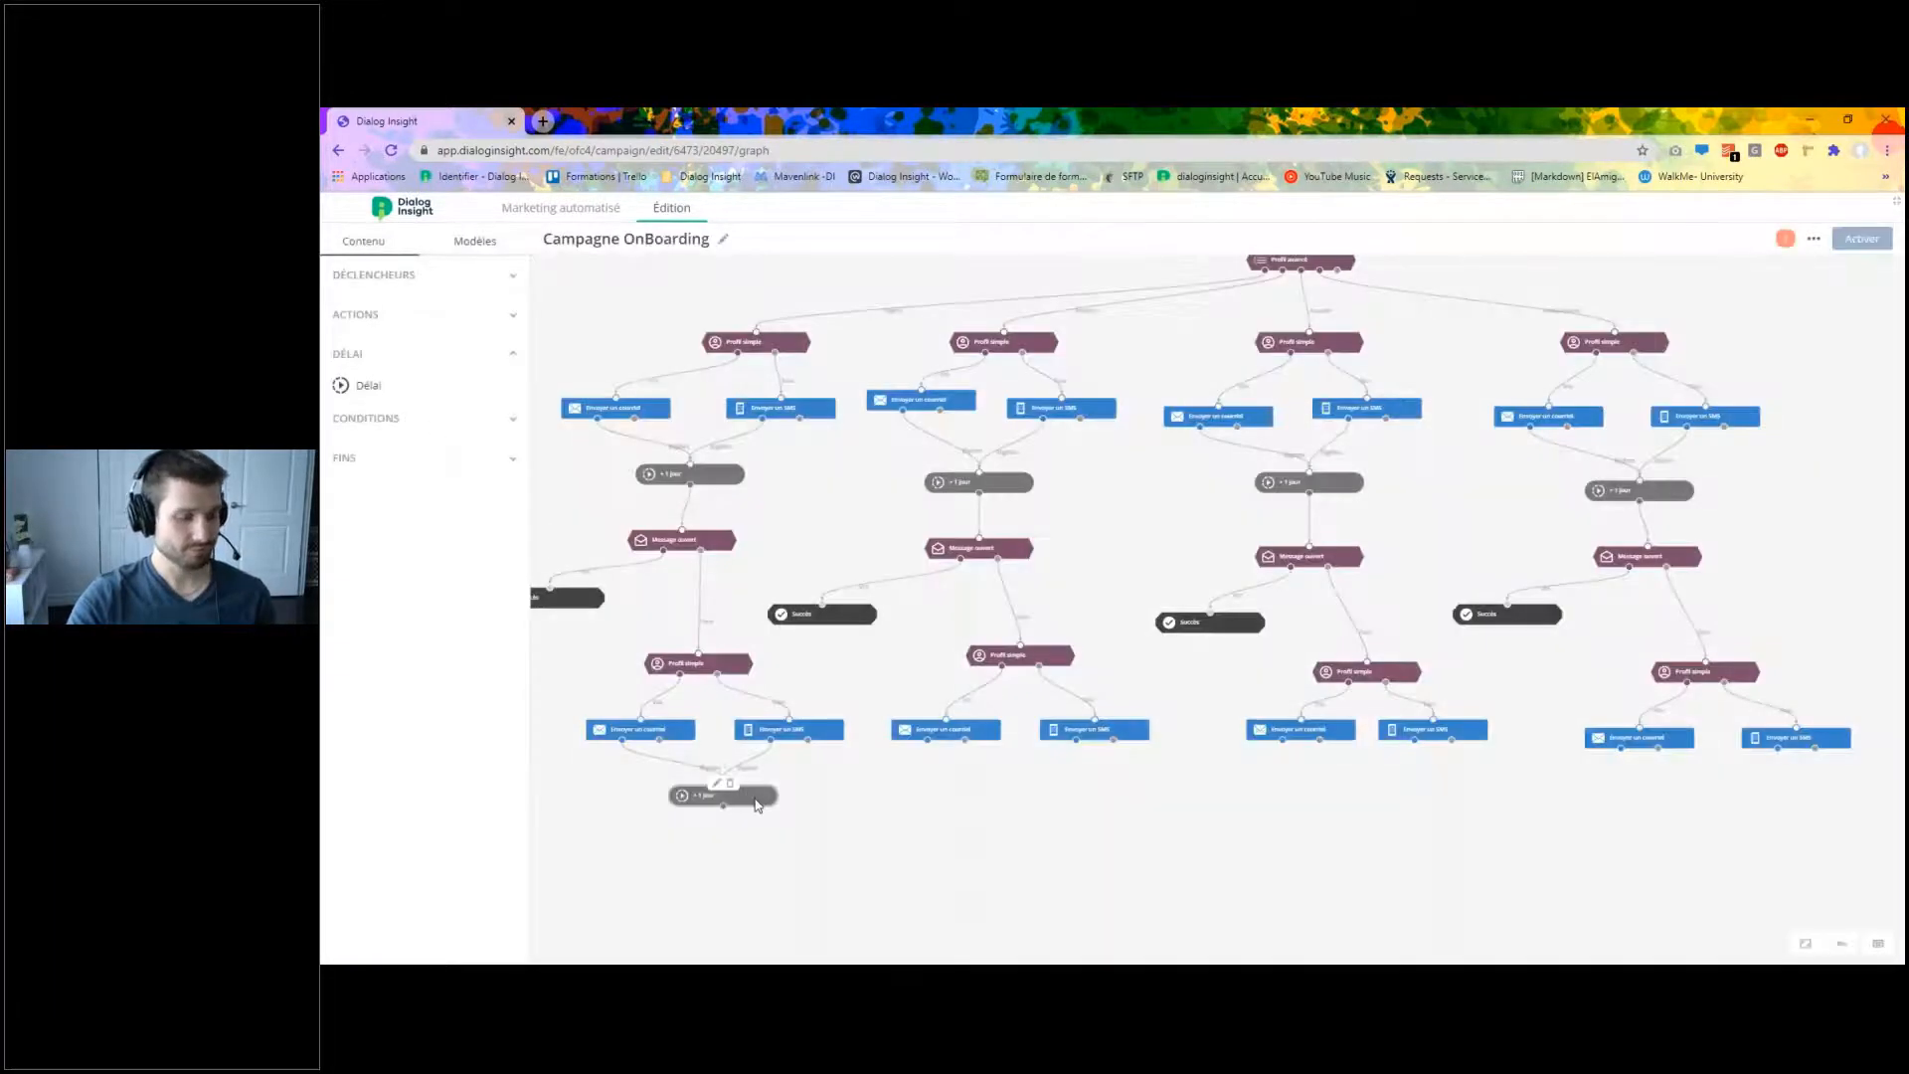
pyautogui.hotkey('ctrl', 'v')
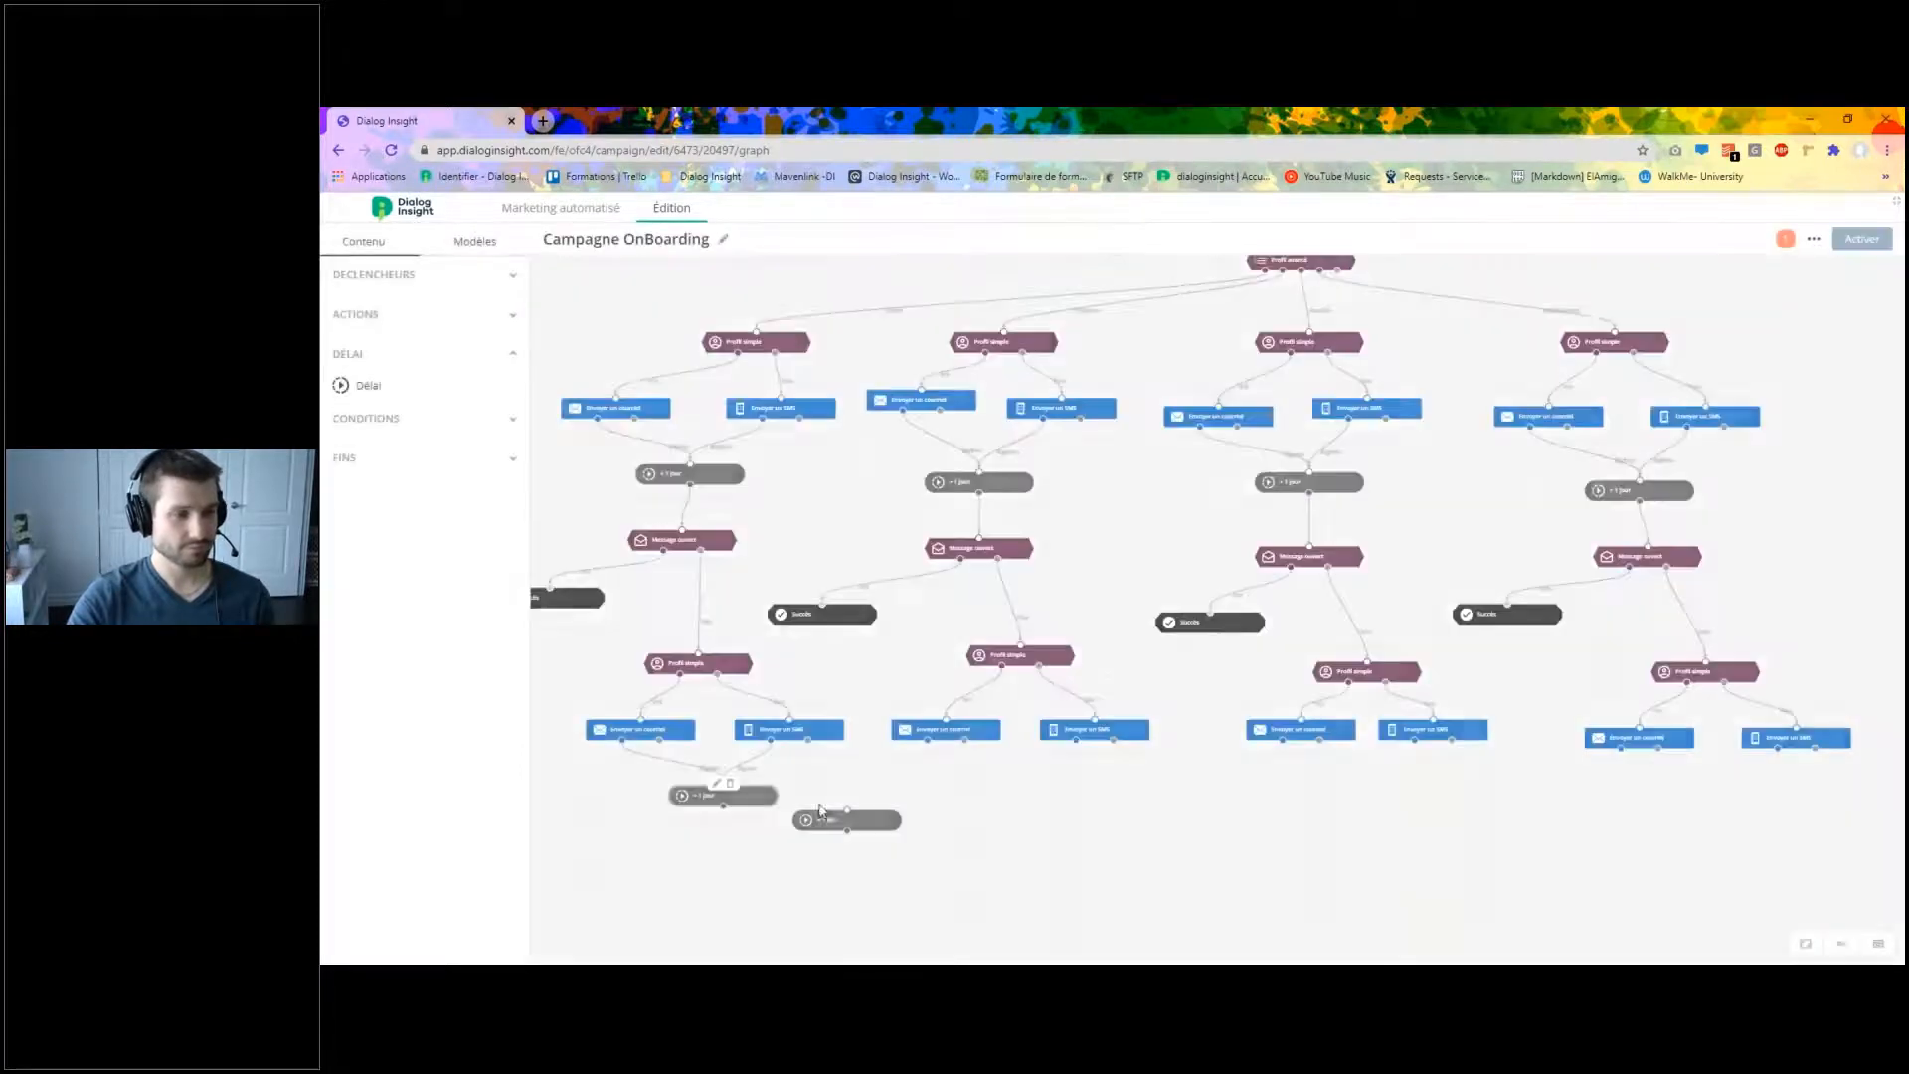
pyautogui.moveTo(867, 823); pyautogui.dragTo(1025, 801)
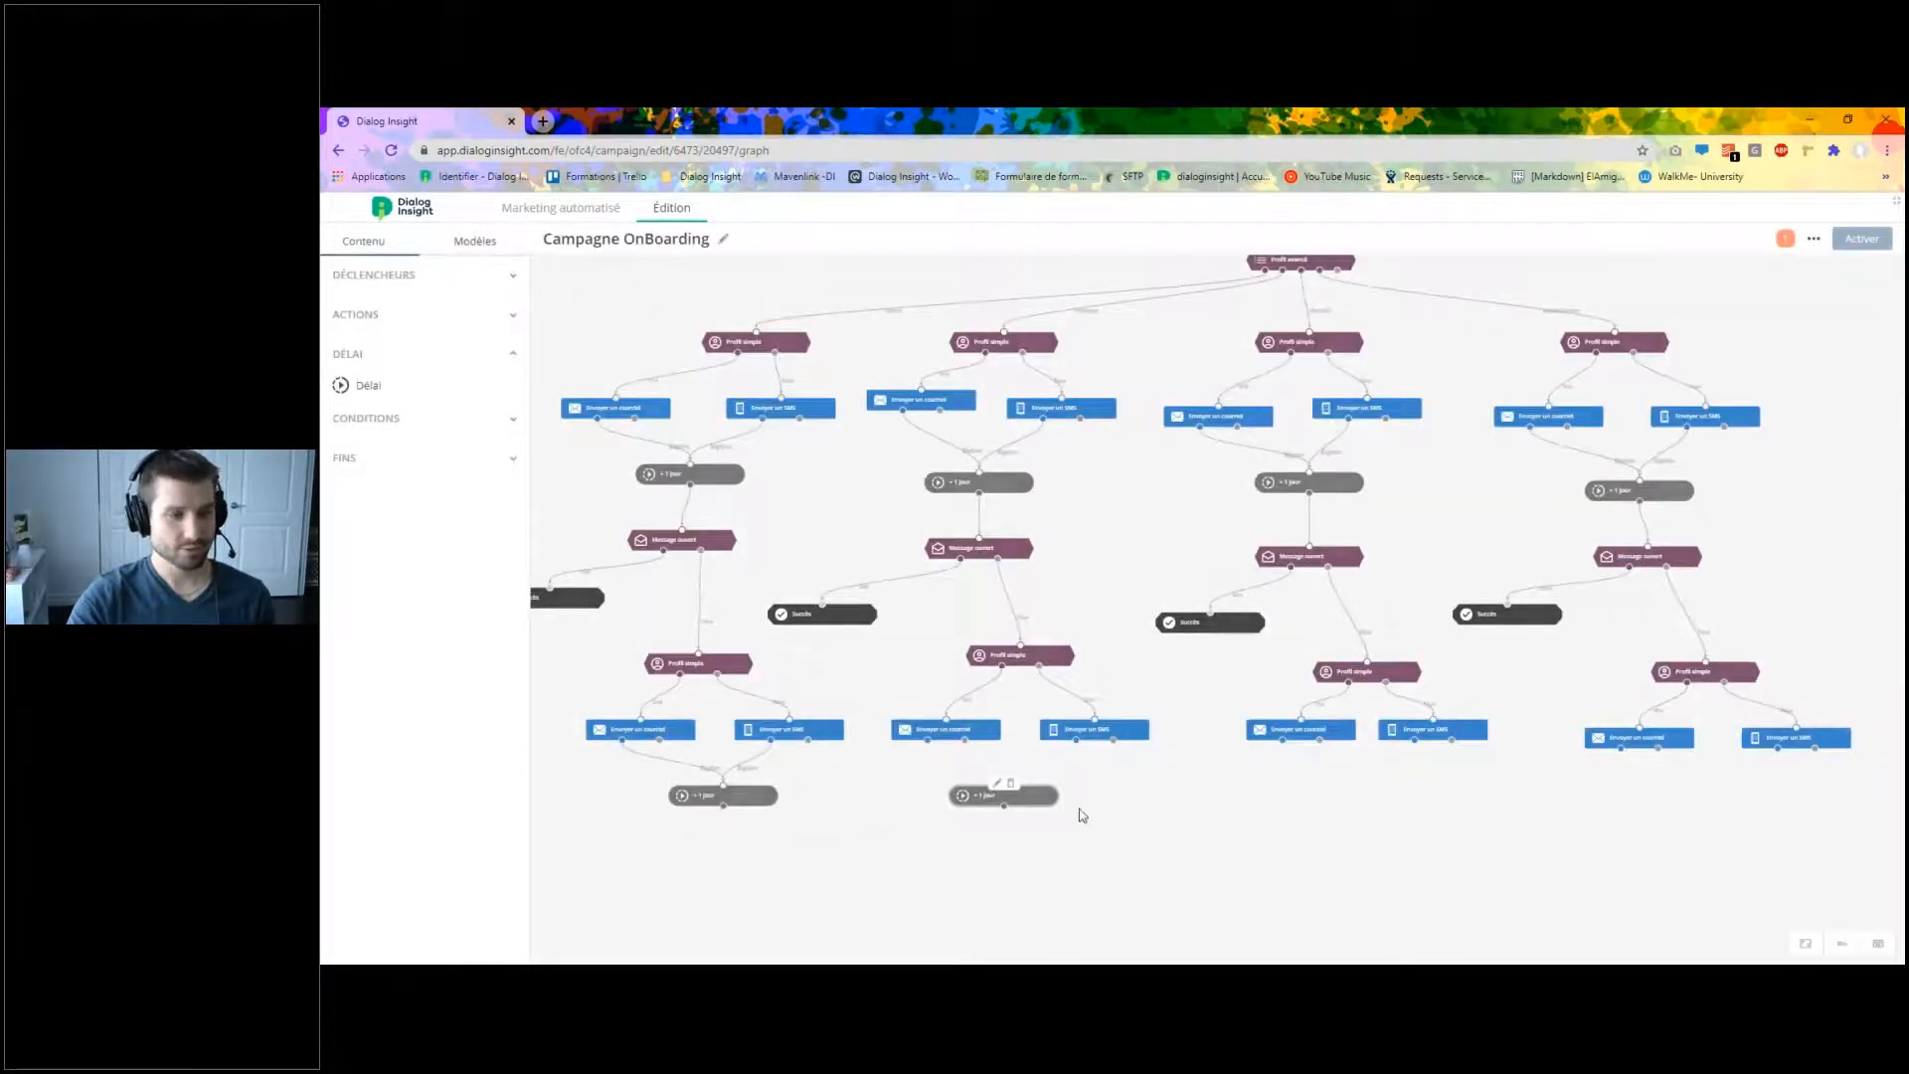
pyautogui.hotkey('ctrl', 'v')
pyautogui.moveTo(1134, 824); pyautogui.dragTo(1377, 805)
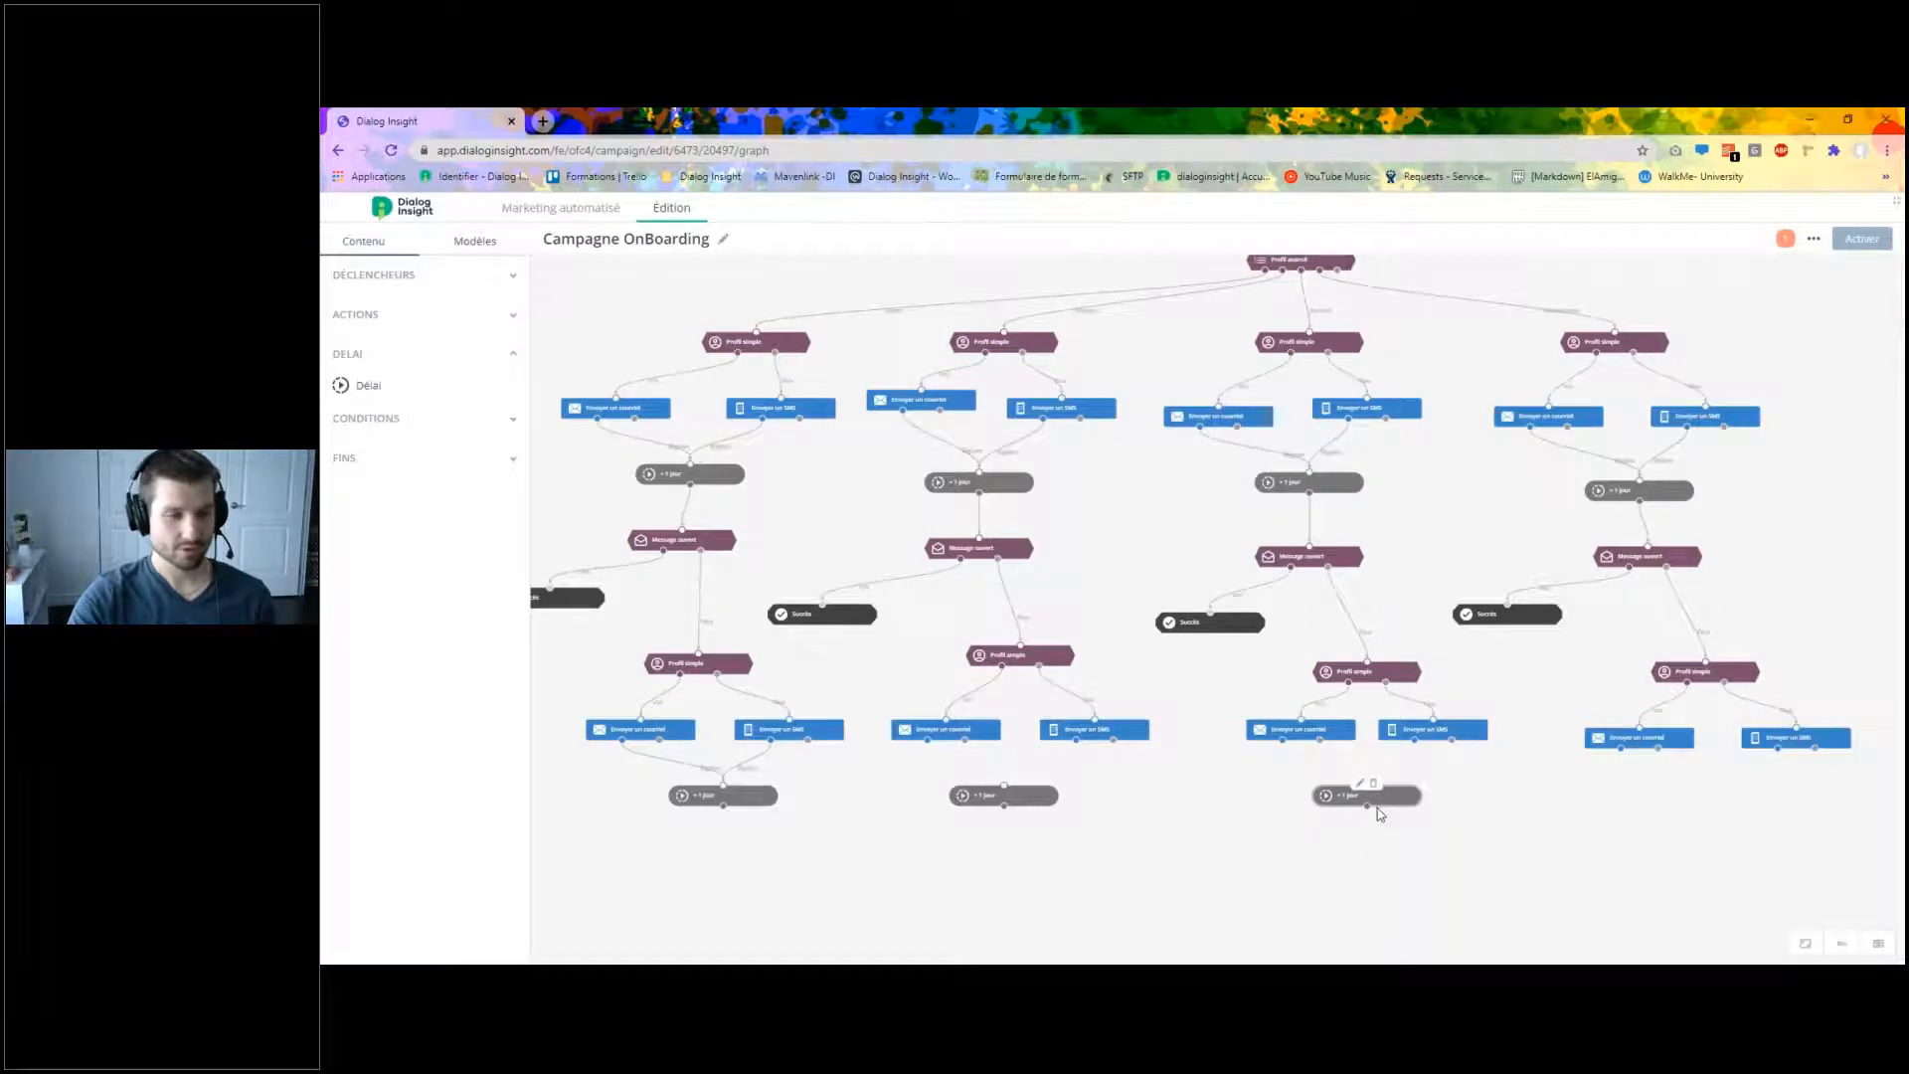
pyautogui.hotkey('ctrl', 'v')
pyautogui.moveTo(1611, 813); pyautogui.dragTo(1739, 814)
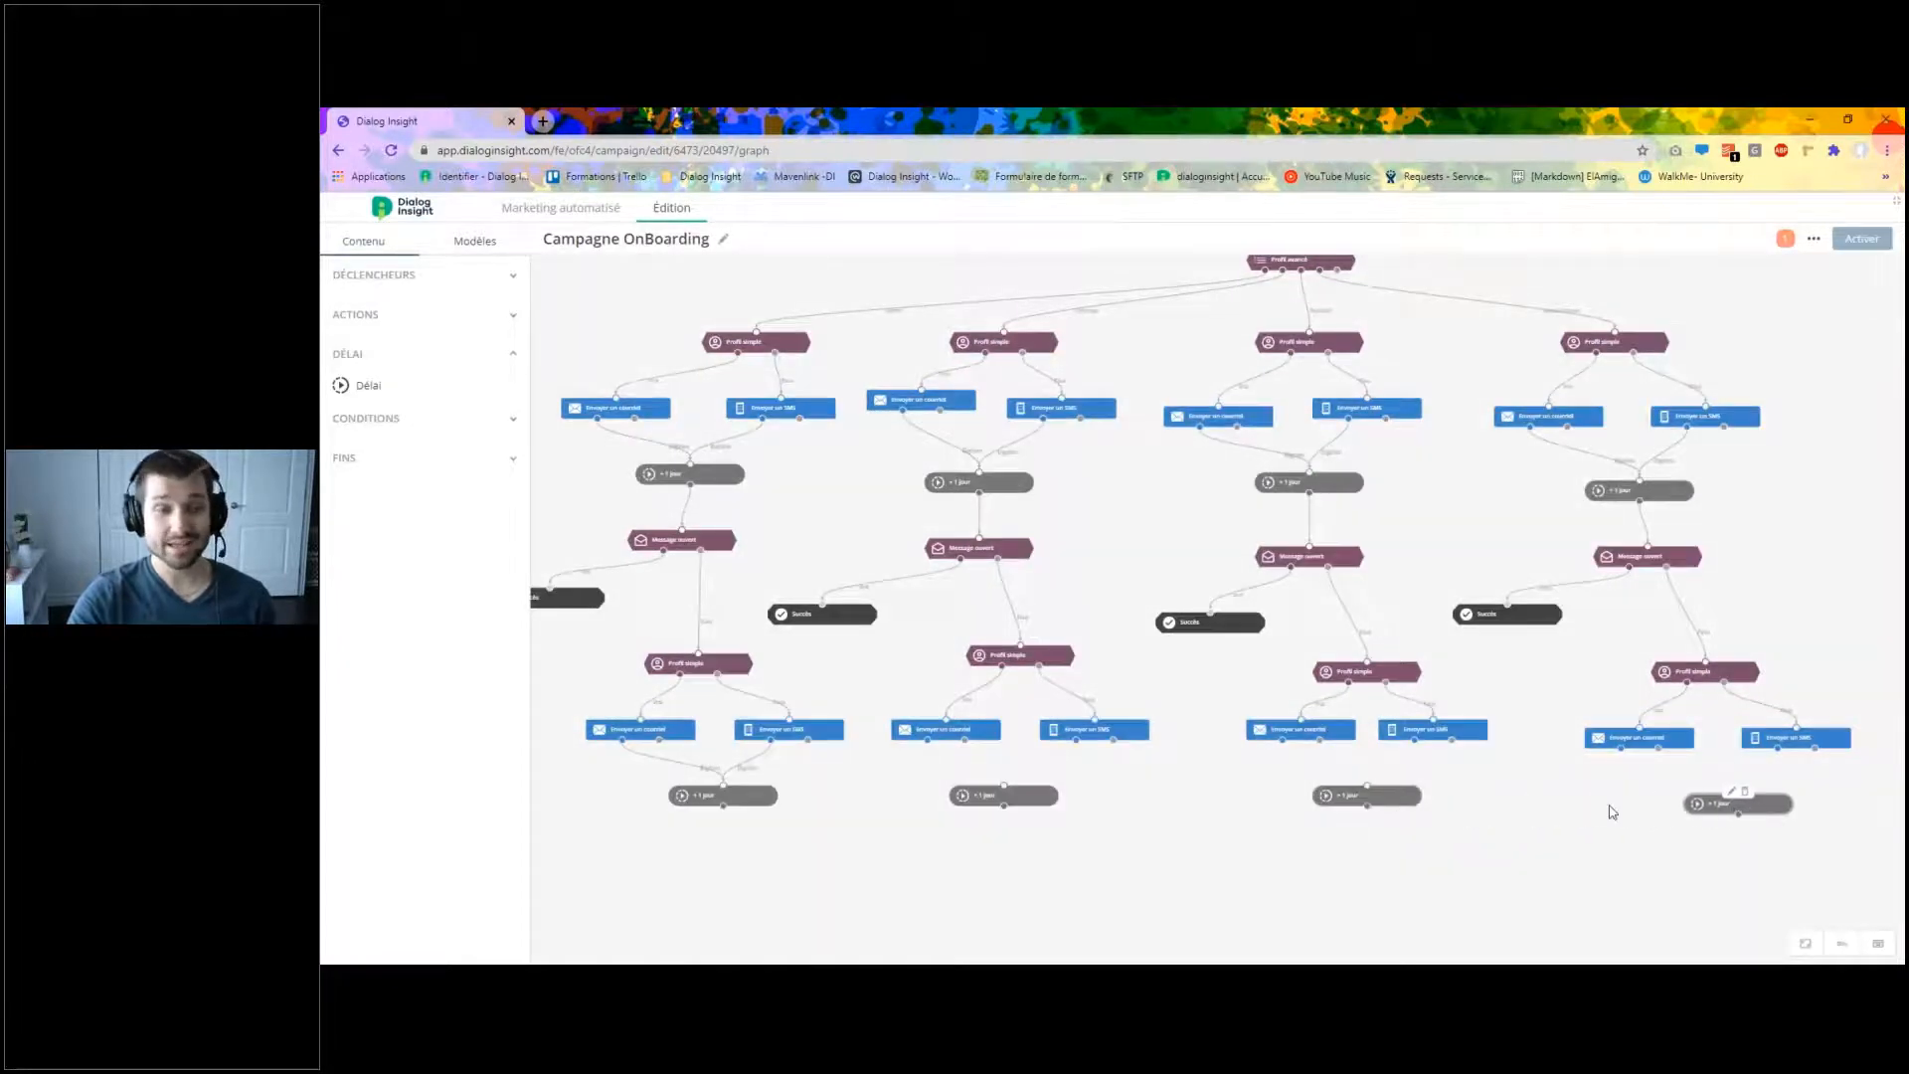
# Link the second, third and fourth branches' email and SMS nodes to their delays.
pyautogui.moveTo(929, 741); pyautogui.dragTo(1002, 794)
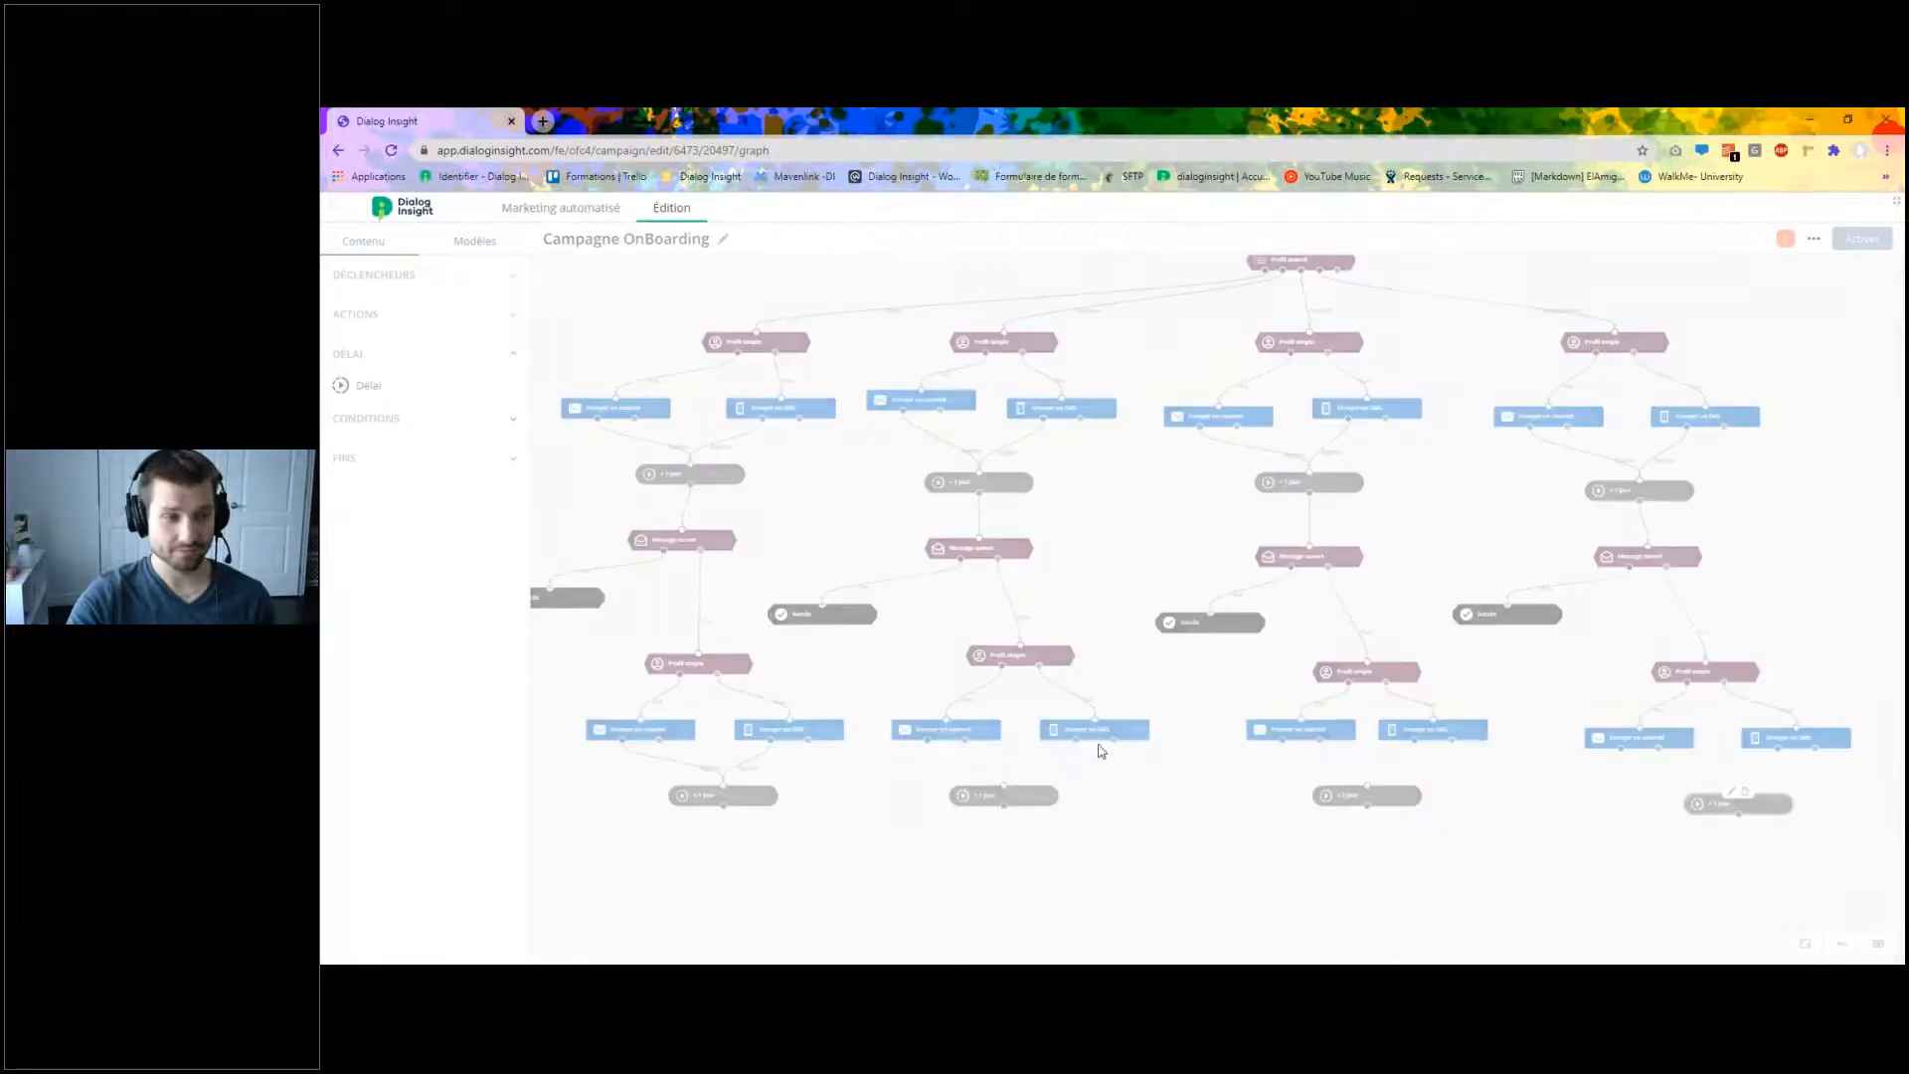
pyautogui.moveTo(1096, 740); pyautogui.dragTo(1034, 800)
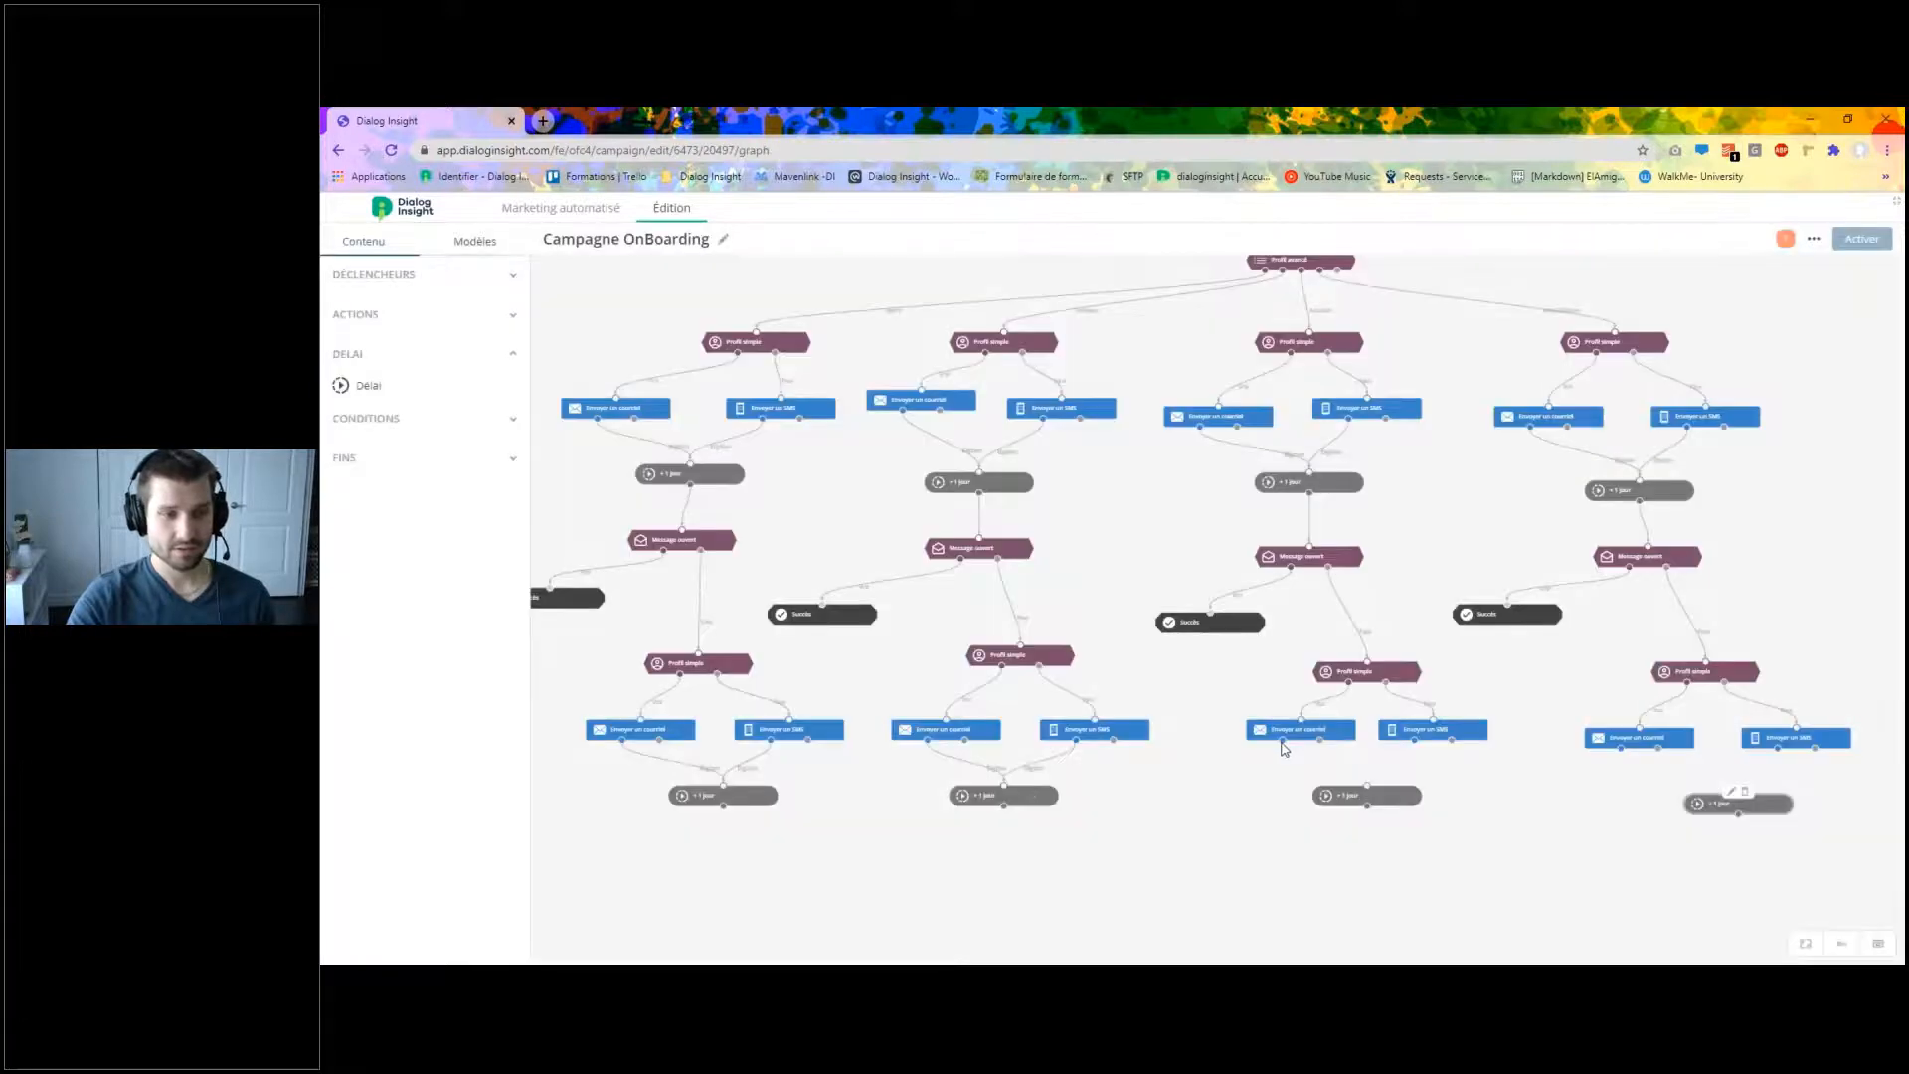
pyautogui.moveTo(1280, 741); pyautogui.dragTo(1342, 804)
pyautogui.moveTo(1414, 741); pyautogui.dragTo(1389, 794)
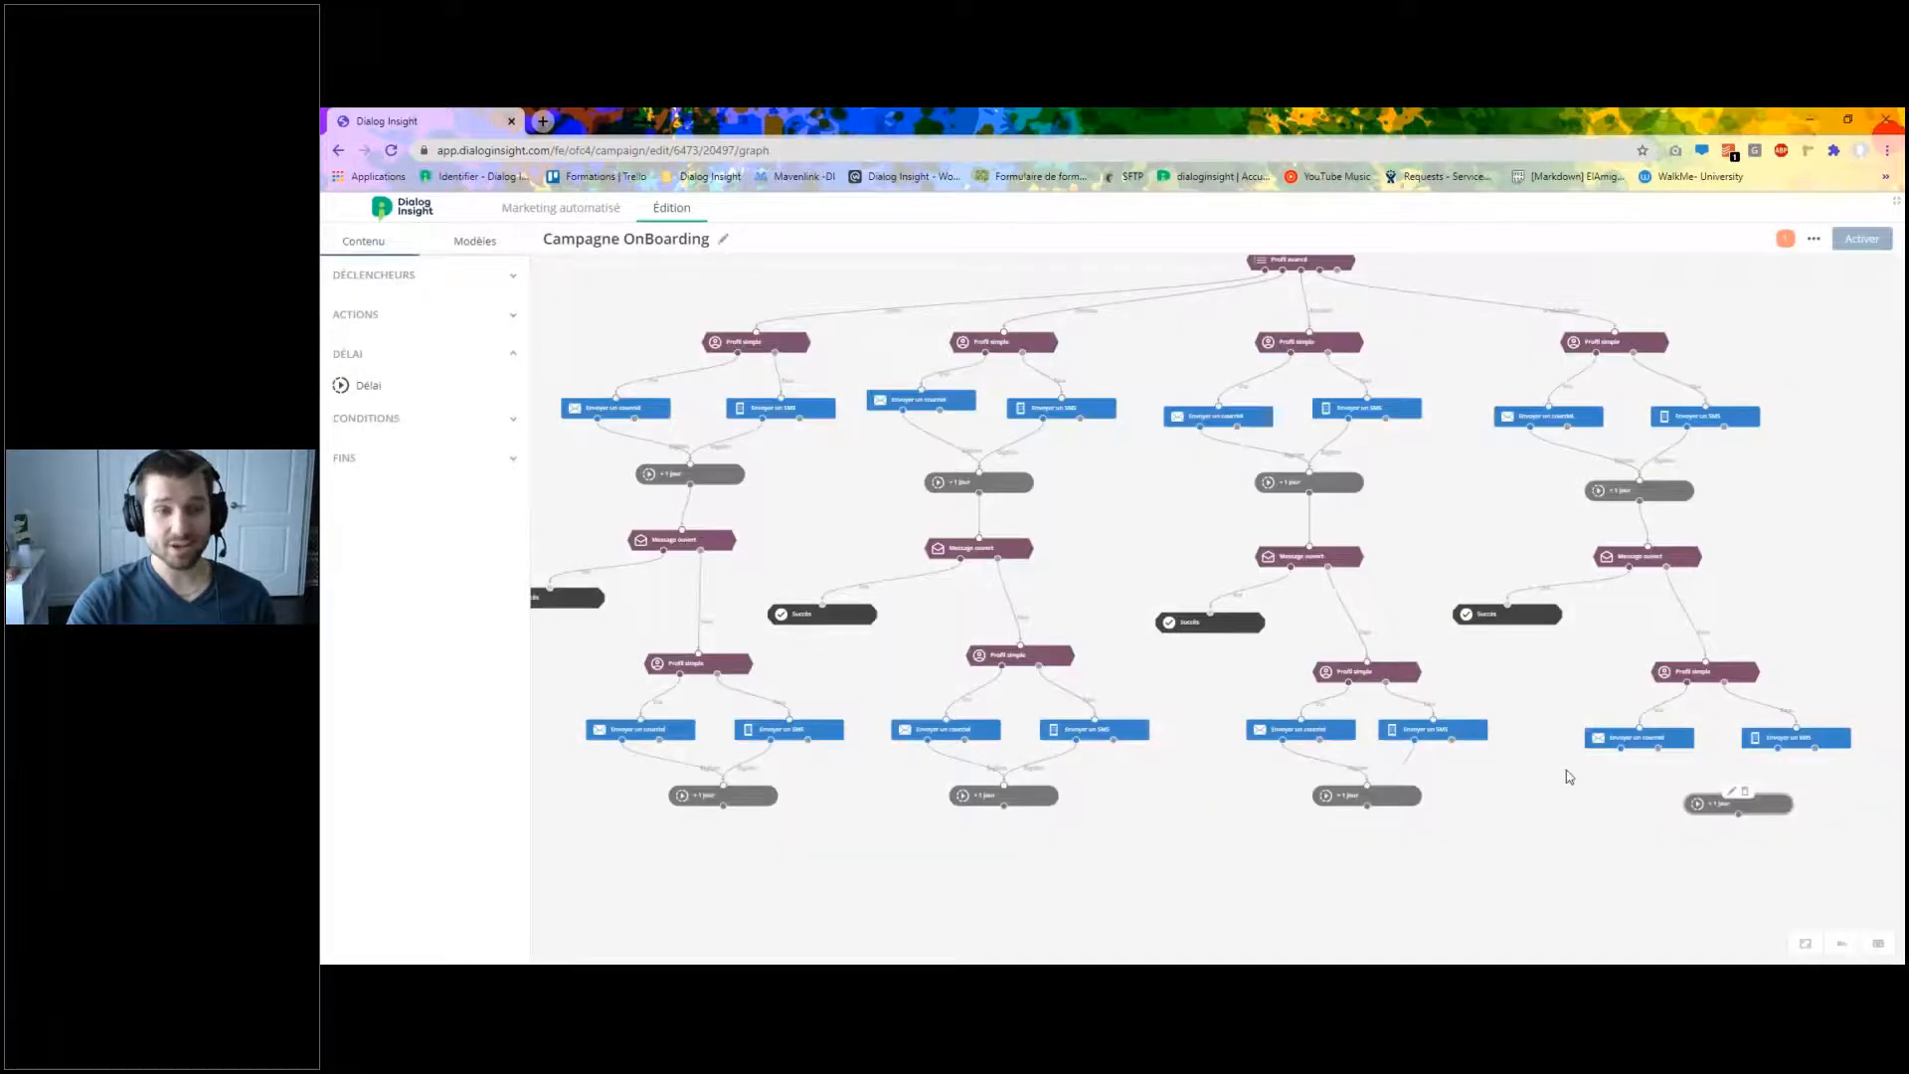
pyautogui.moveTo(1621, 748); pyautogui.dragTo(1700, 810)
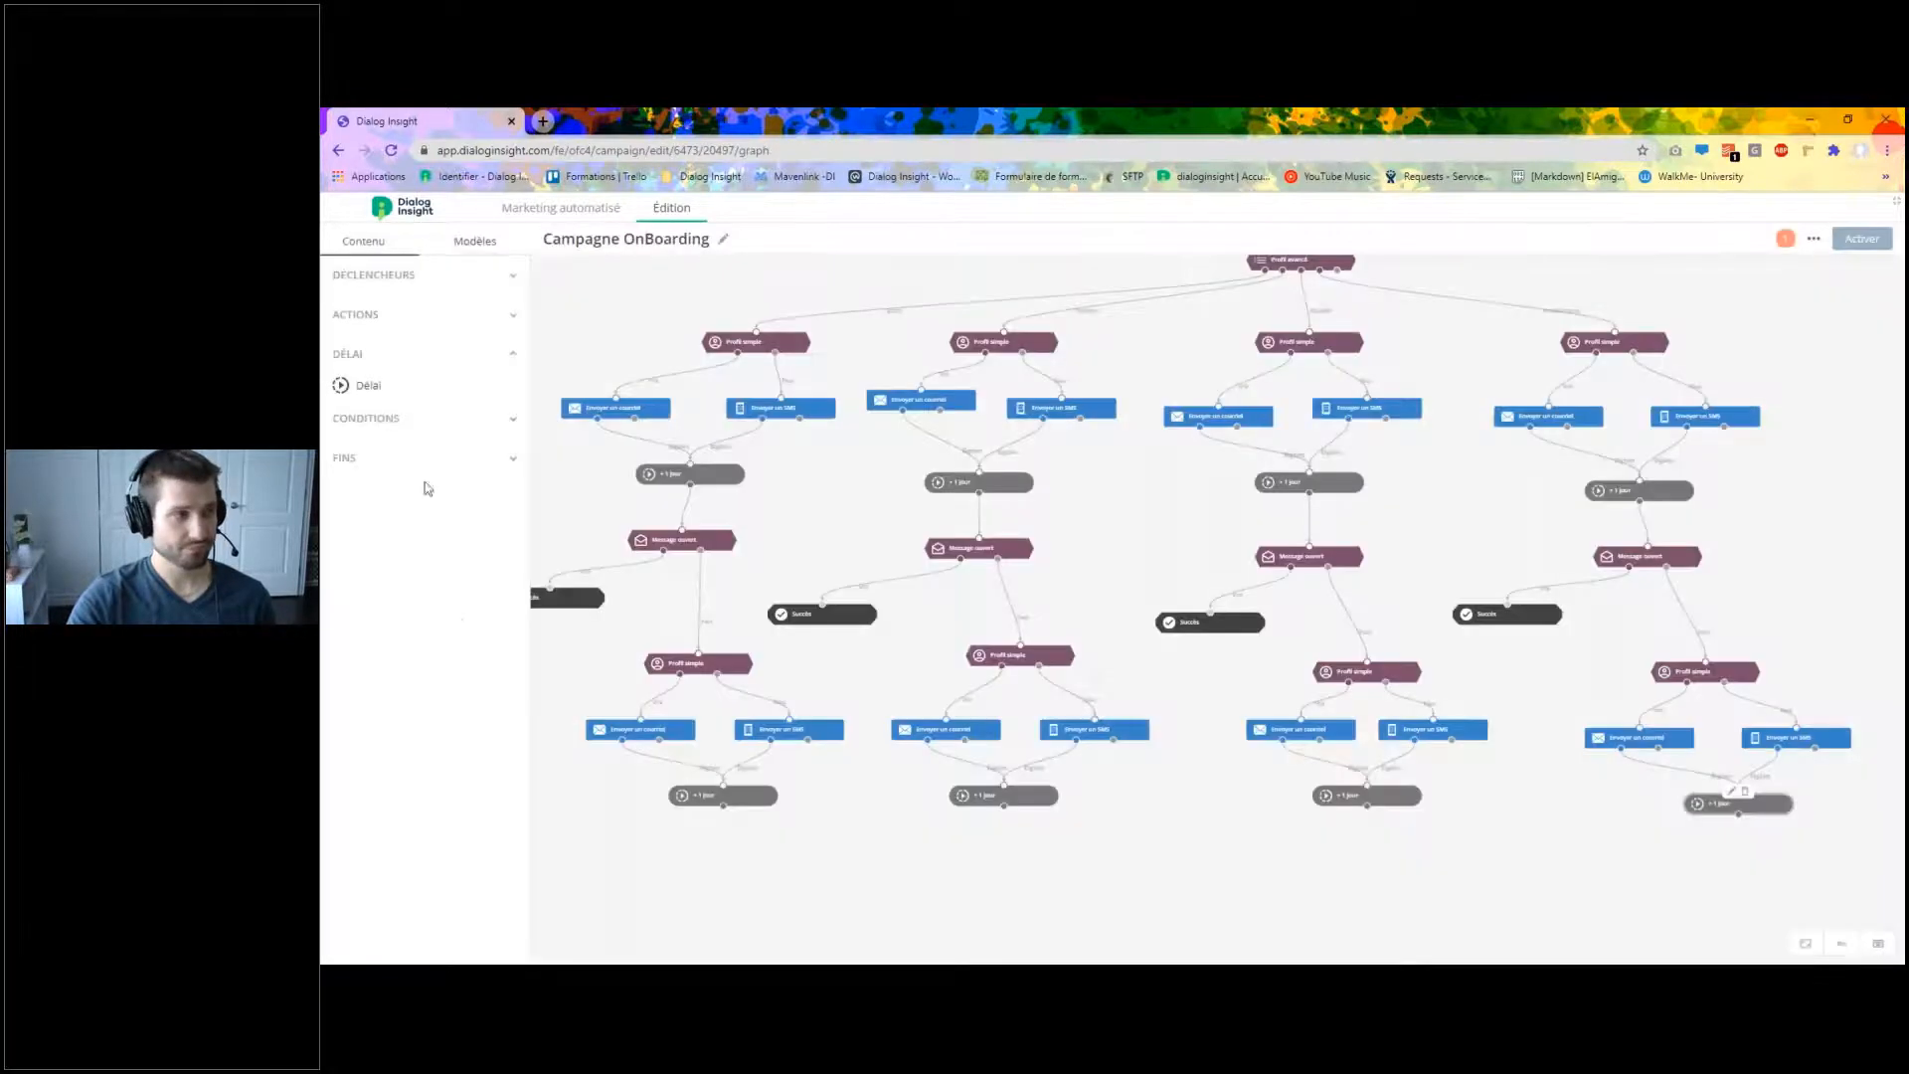
pyautogui.click(515, 348)
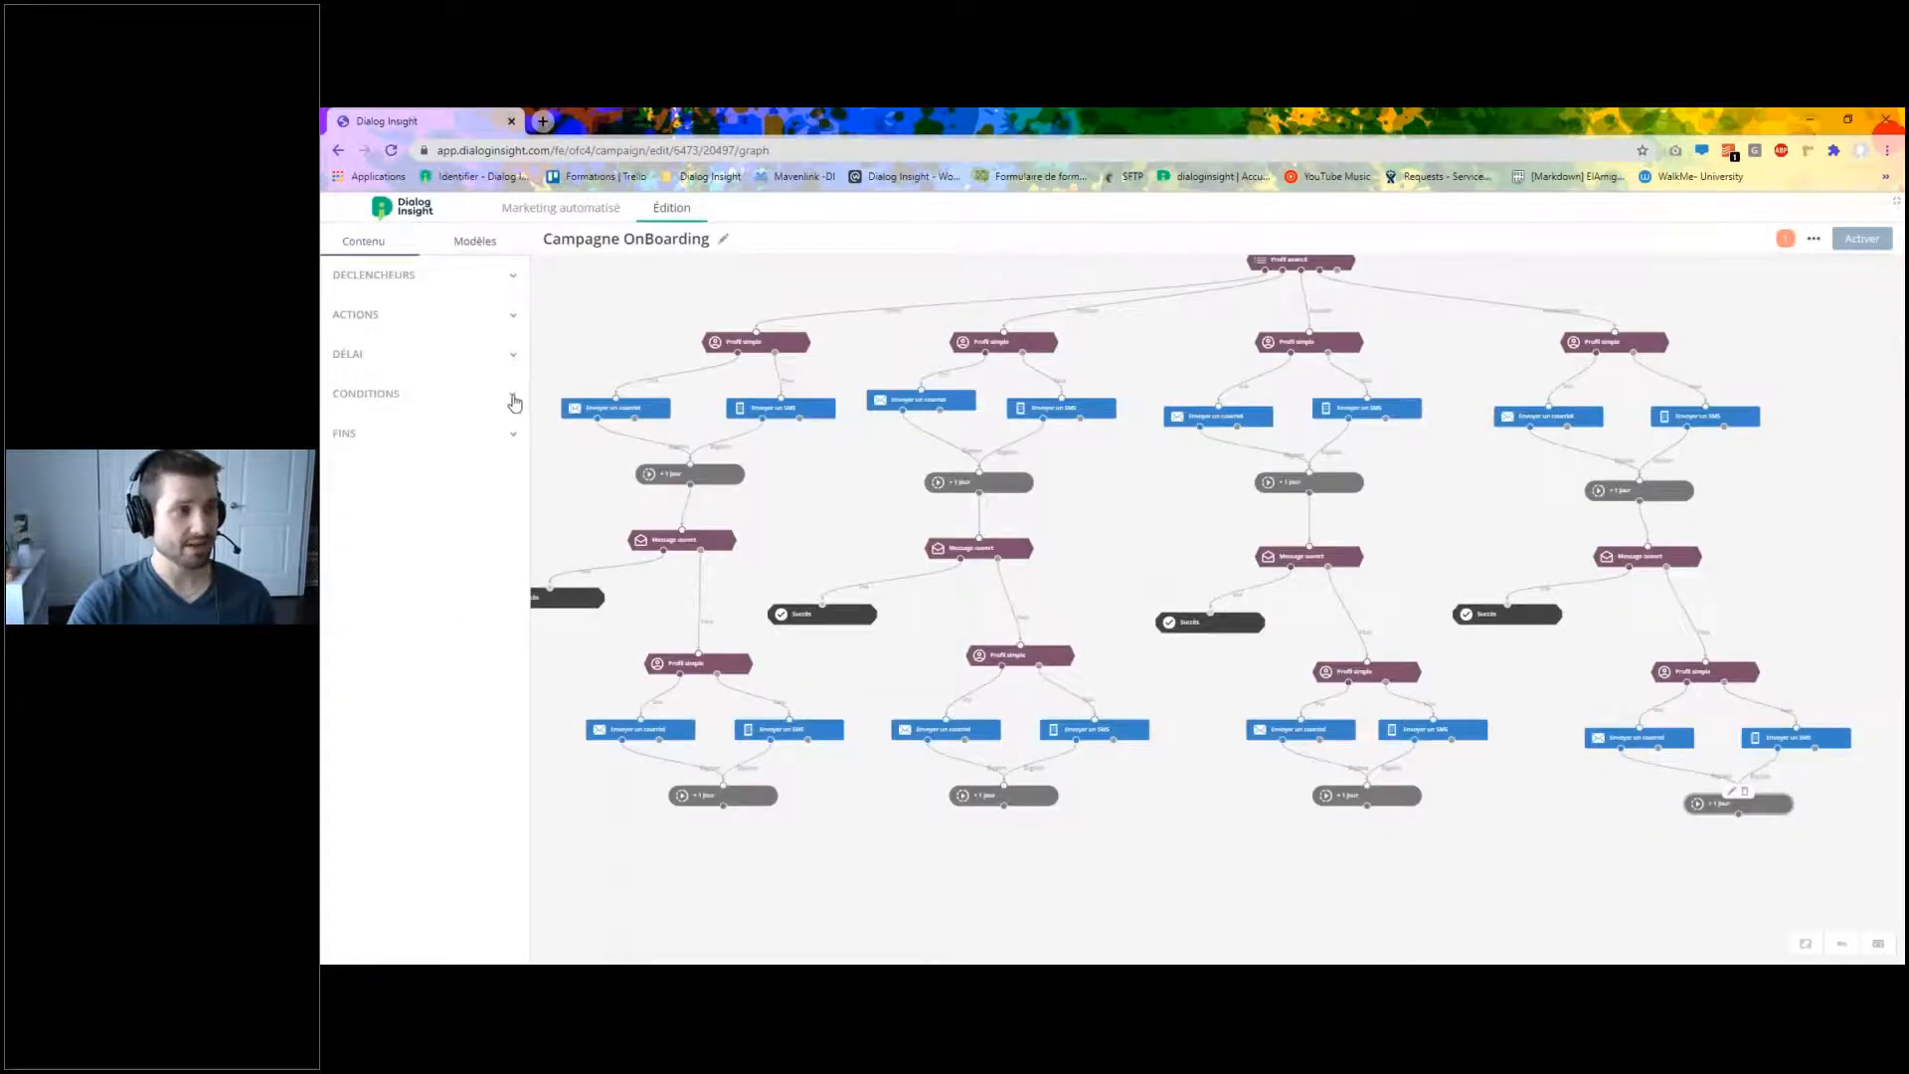
# Place a Message ouvert condition under each of the four +1 jour delays, linking the second and third delays to theirs.
pyautogui.click(515, 399)
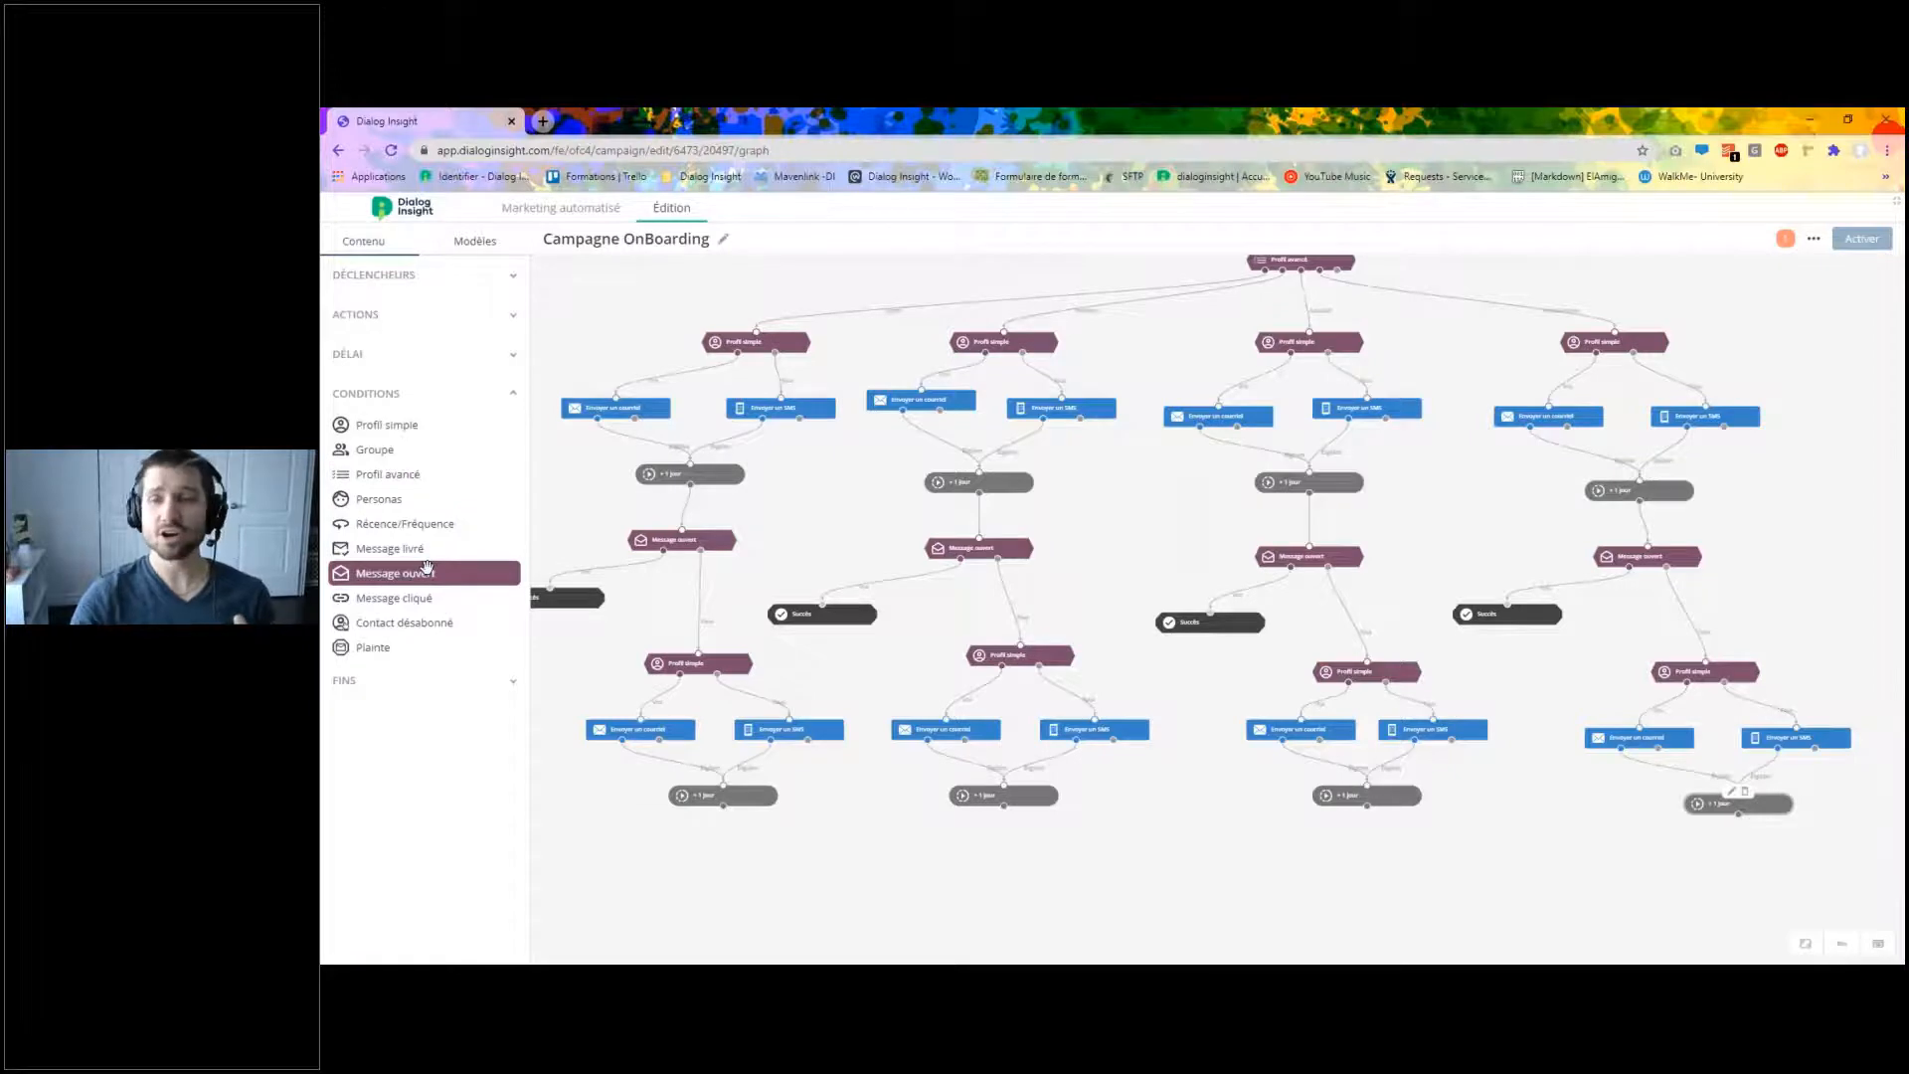
pyautogui.moveTo(428, 567); pyautogui.dragTo(718, 863)
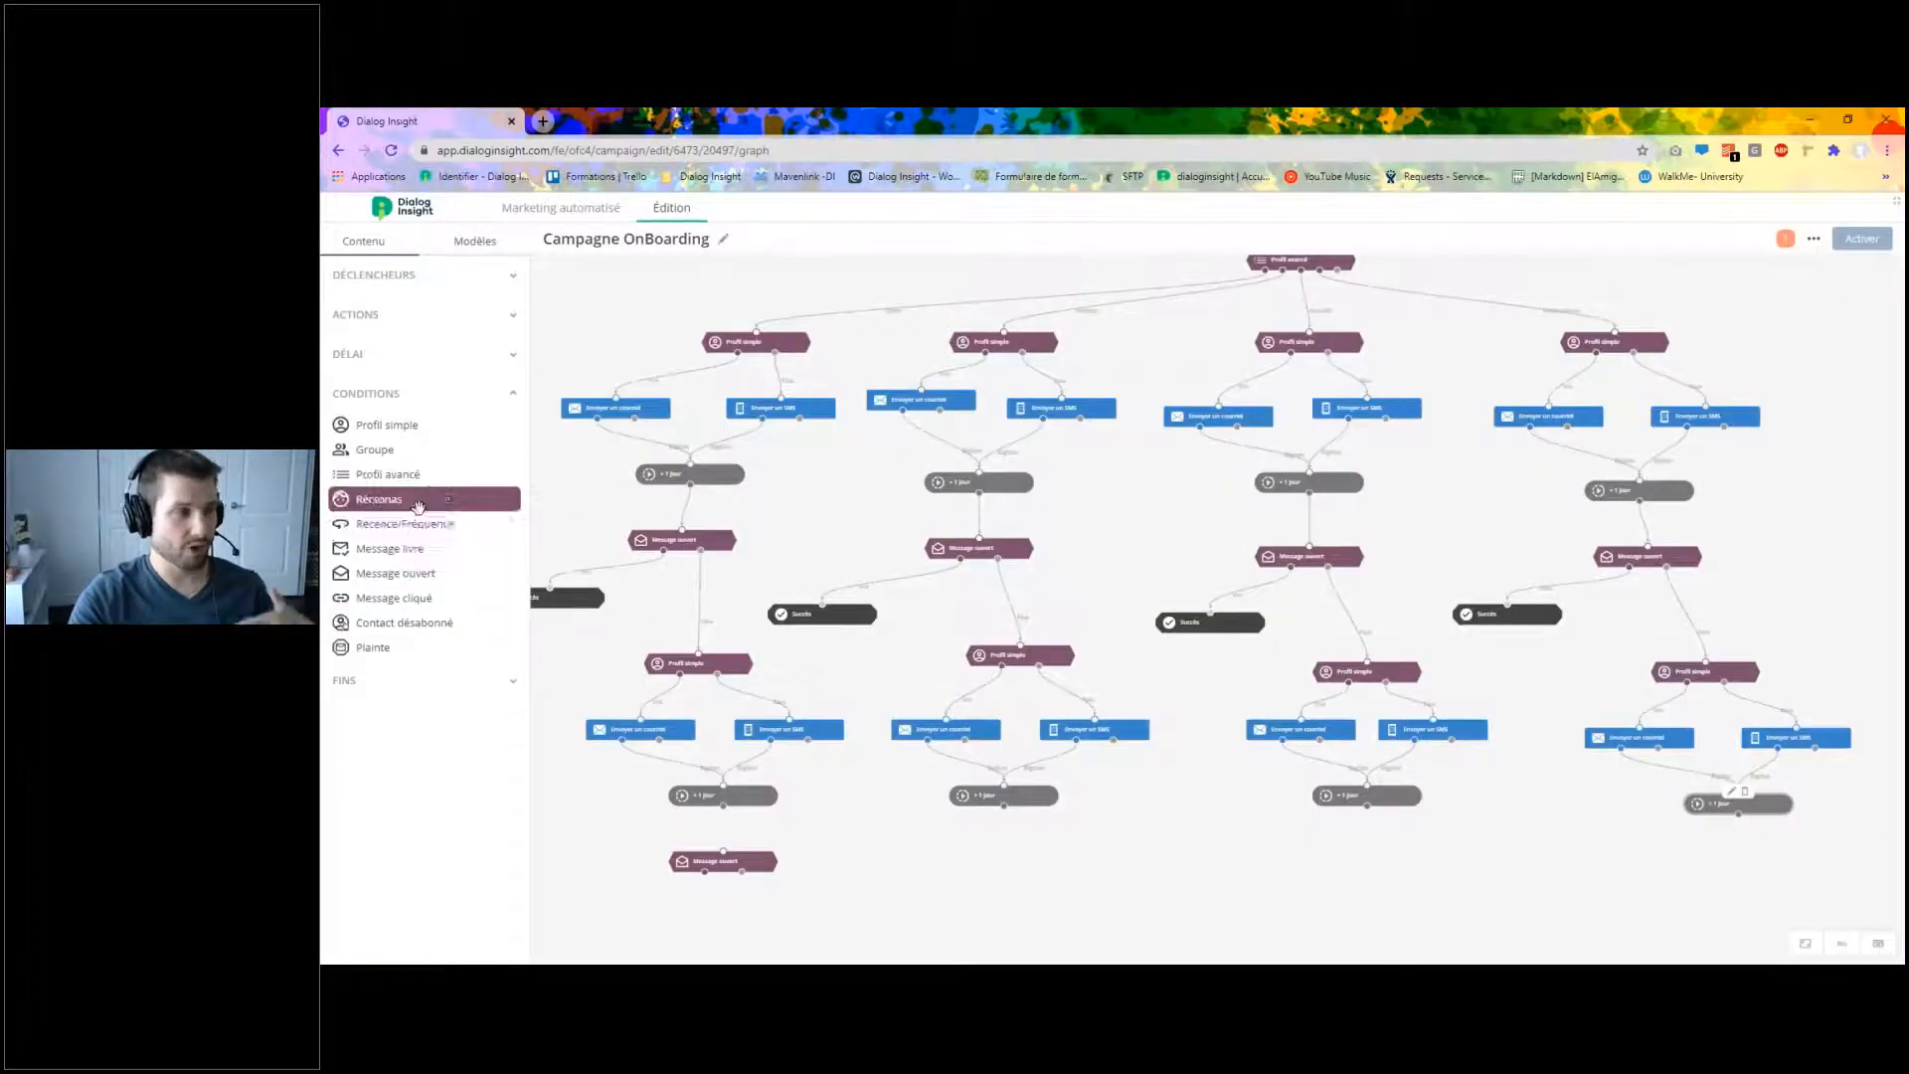
pyautogui.moveTo(429, 556); pyautogui.dragTo(1006, 867)
pyautogui.moveTo(413, 573); pyautogui.dragTo(1389, 877)
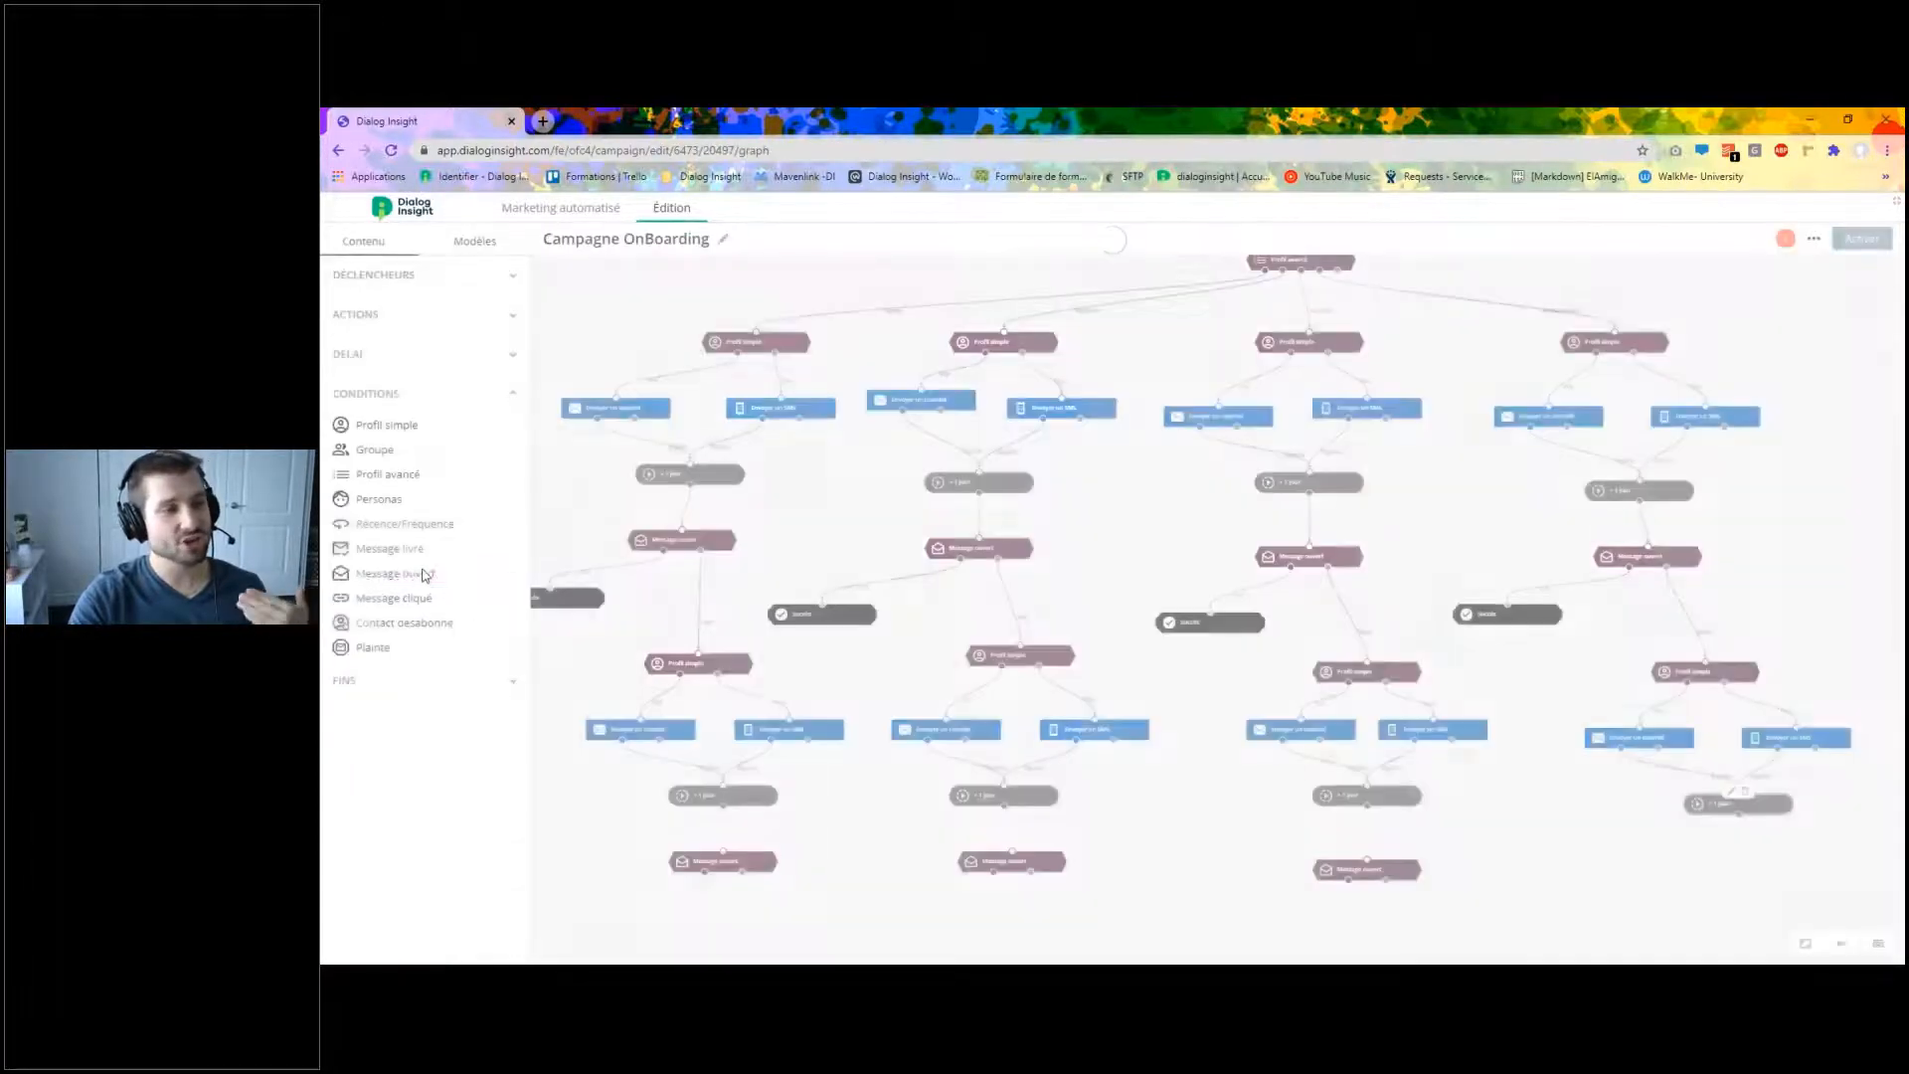
pyautogui.moveTo(430, 574); pyautogui.dragTo(1750, 881)
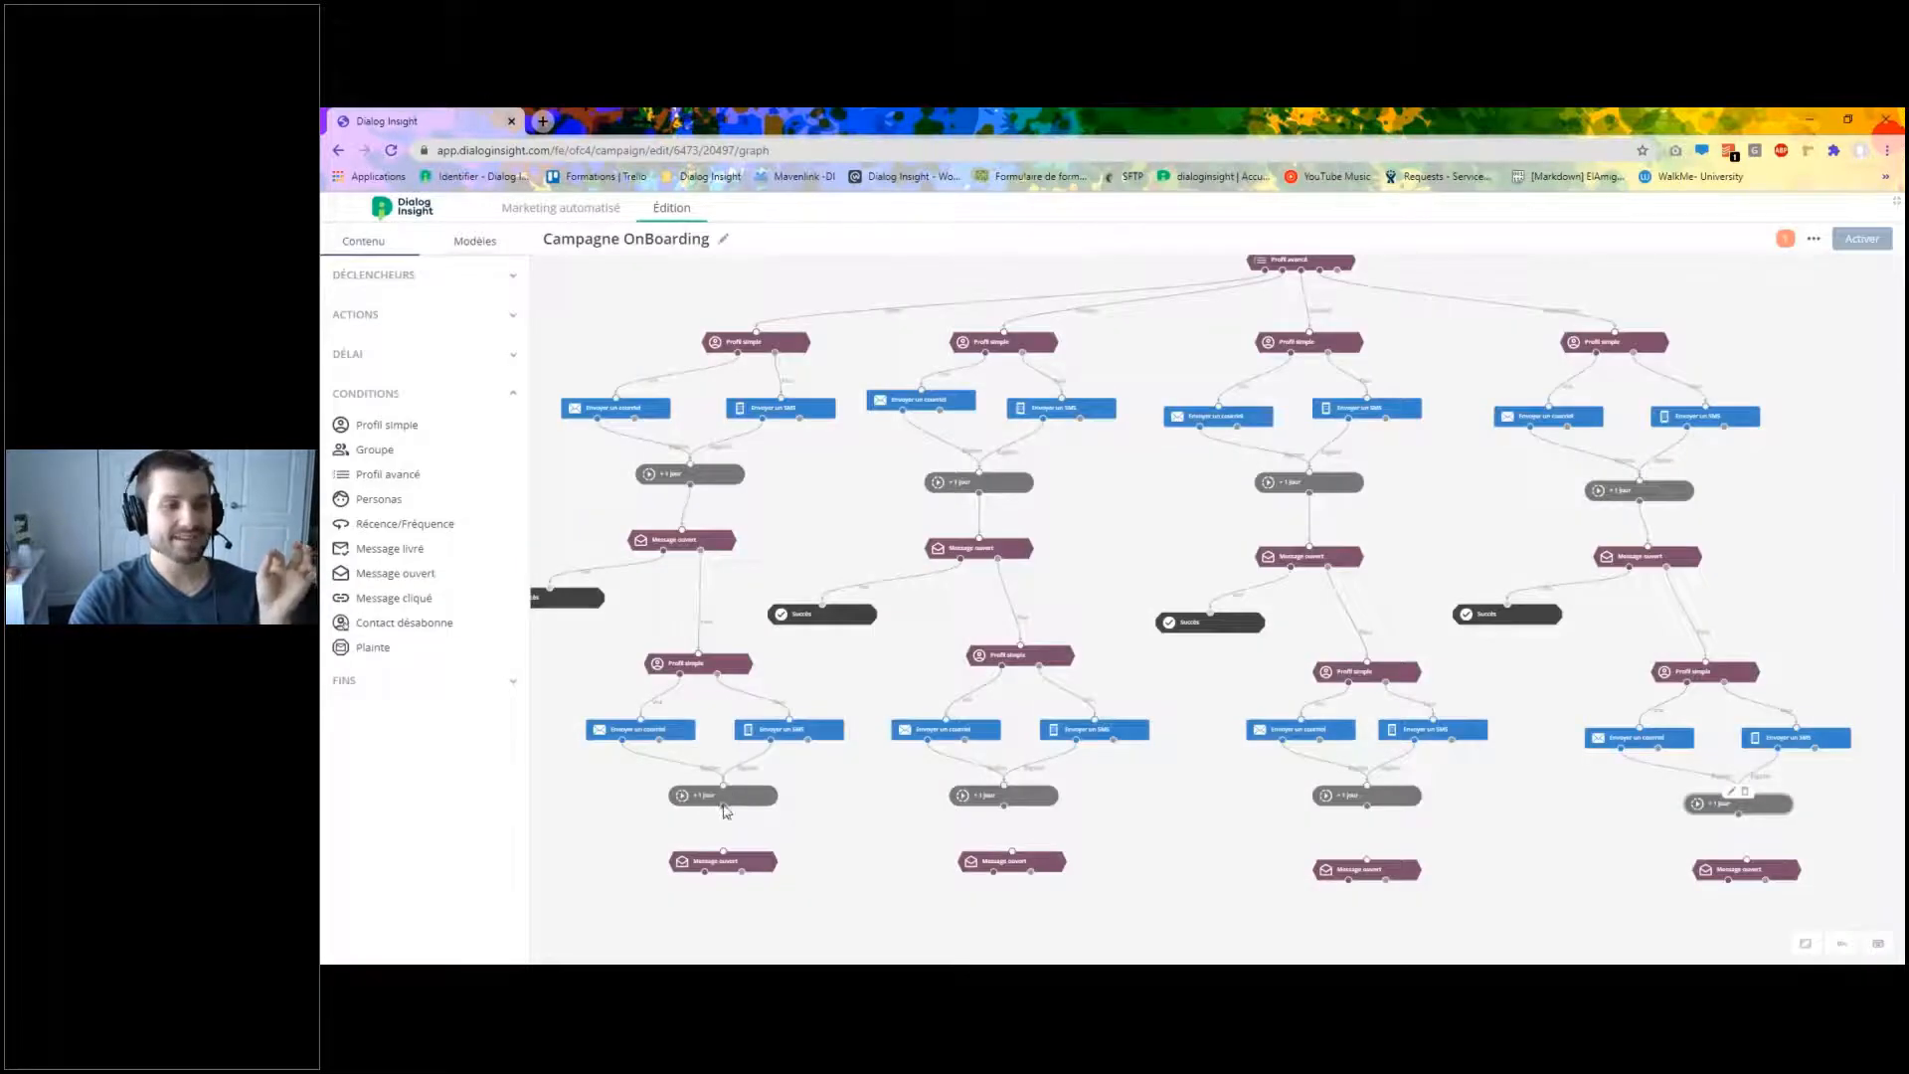
pyautogui.moveTo(1003, 806); pyautogui.dragTo(1008, 866)
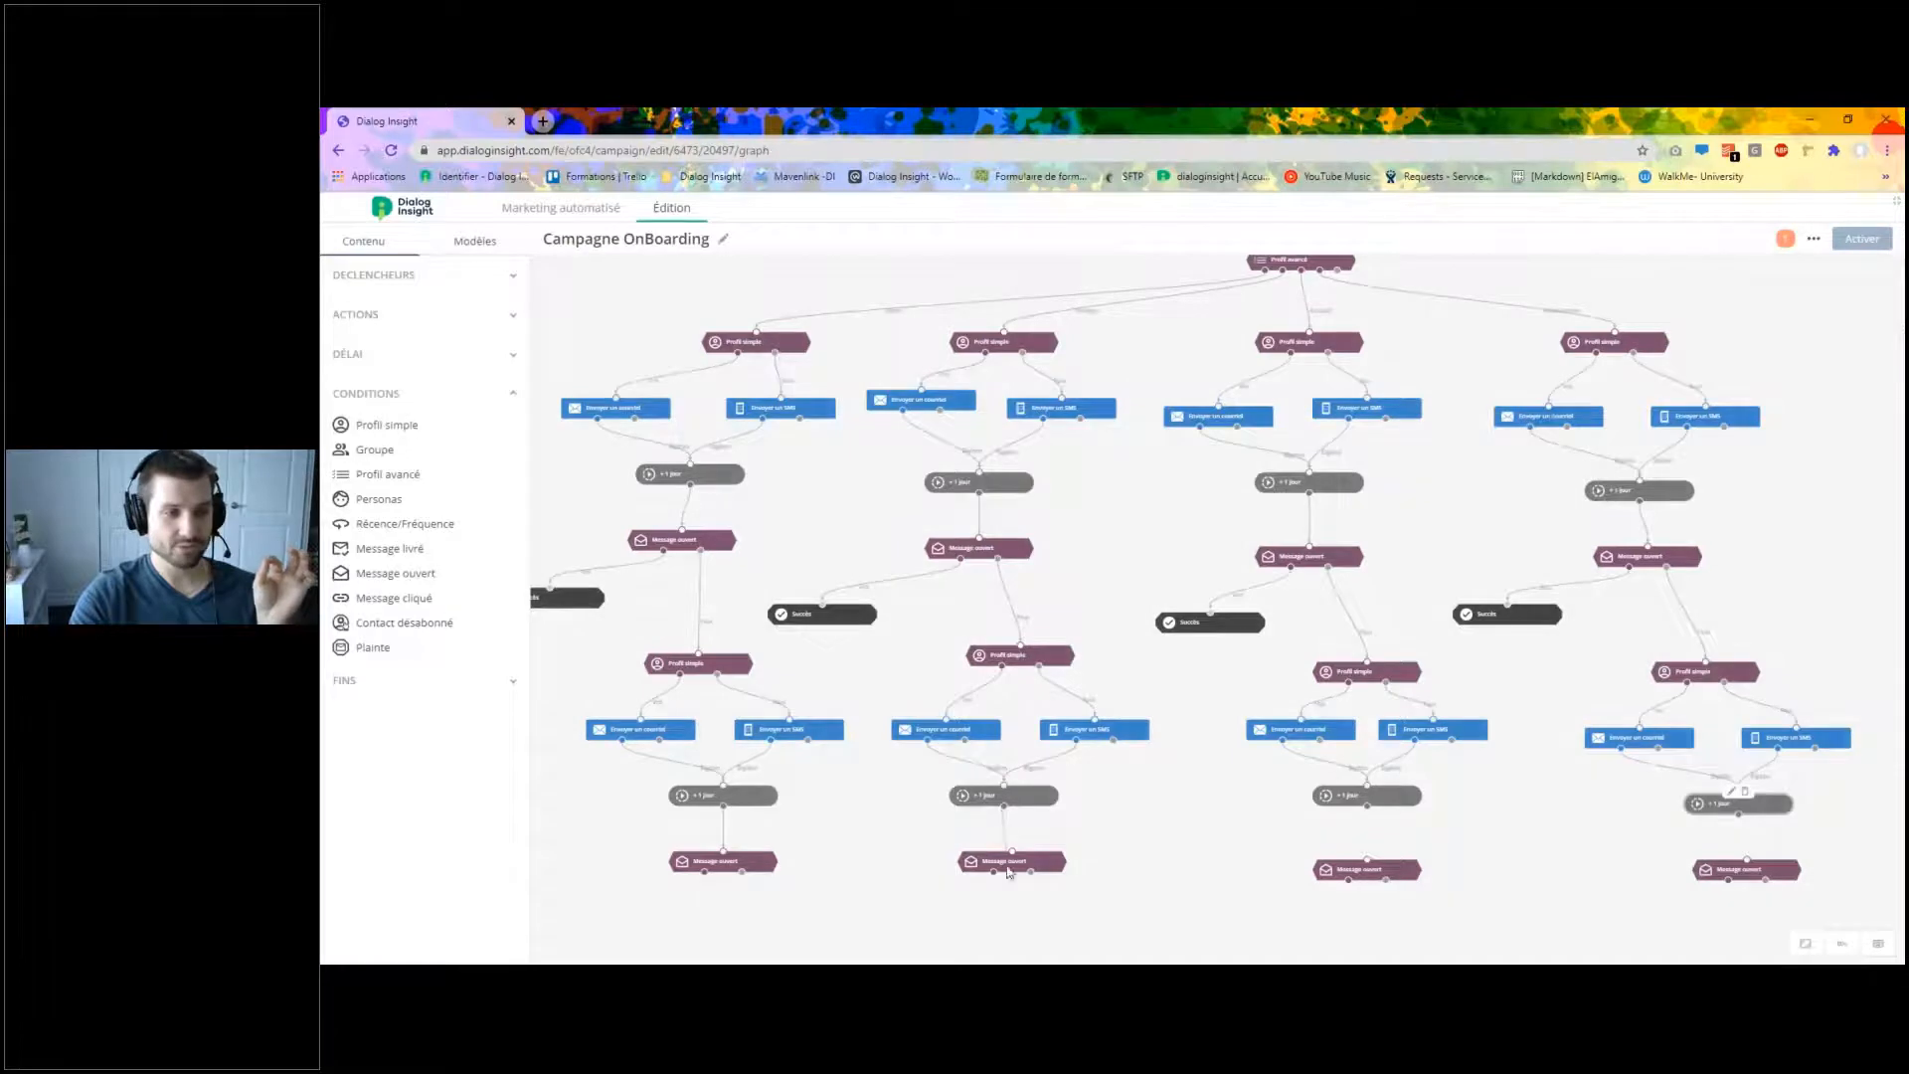
pyautogui.moveTo(1367, 806); pyautogui.dragTo(1367, 866)
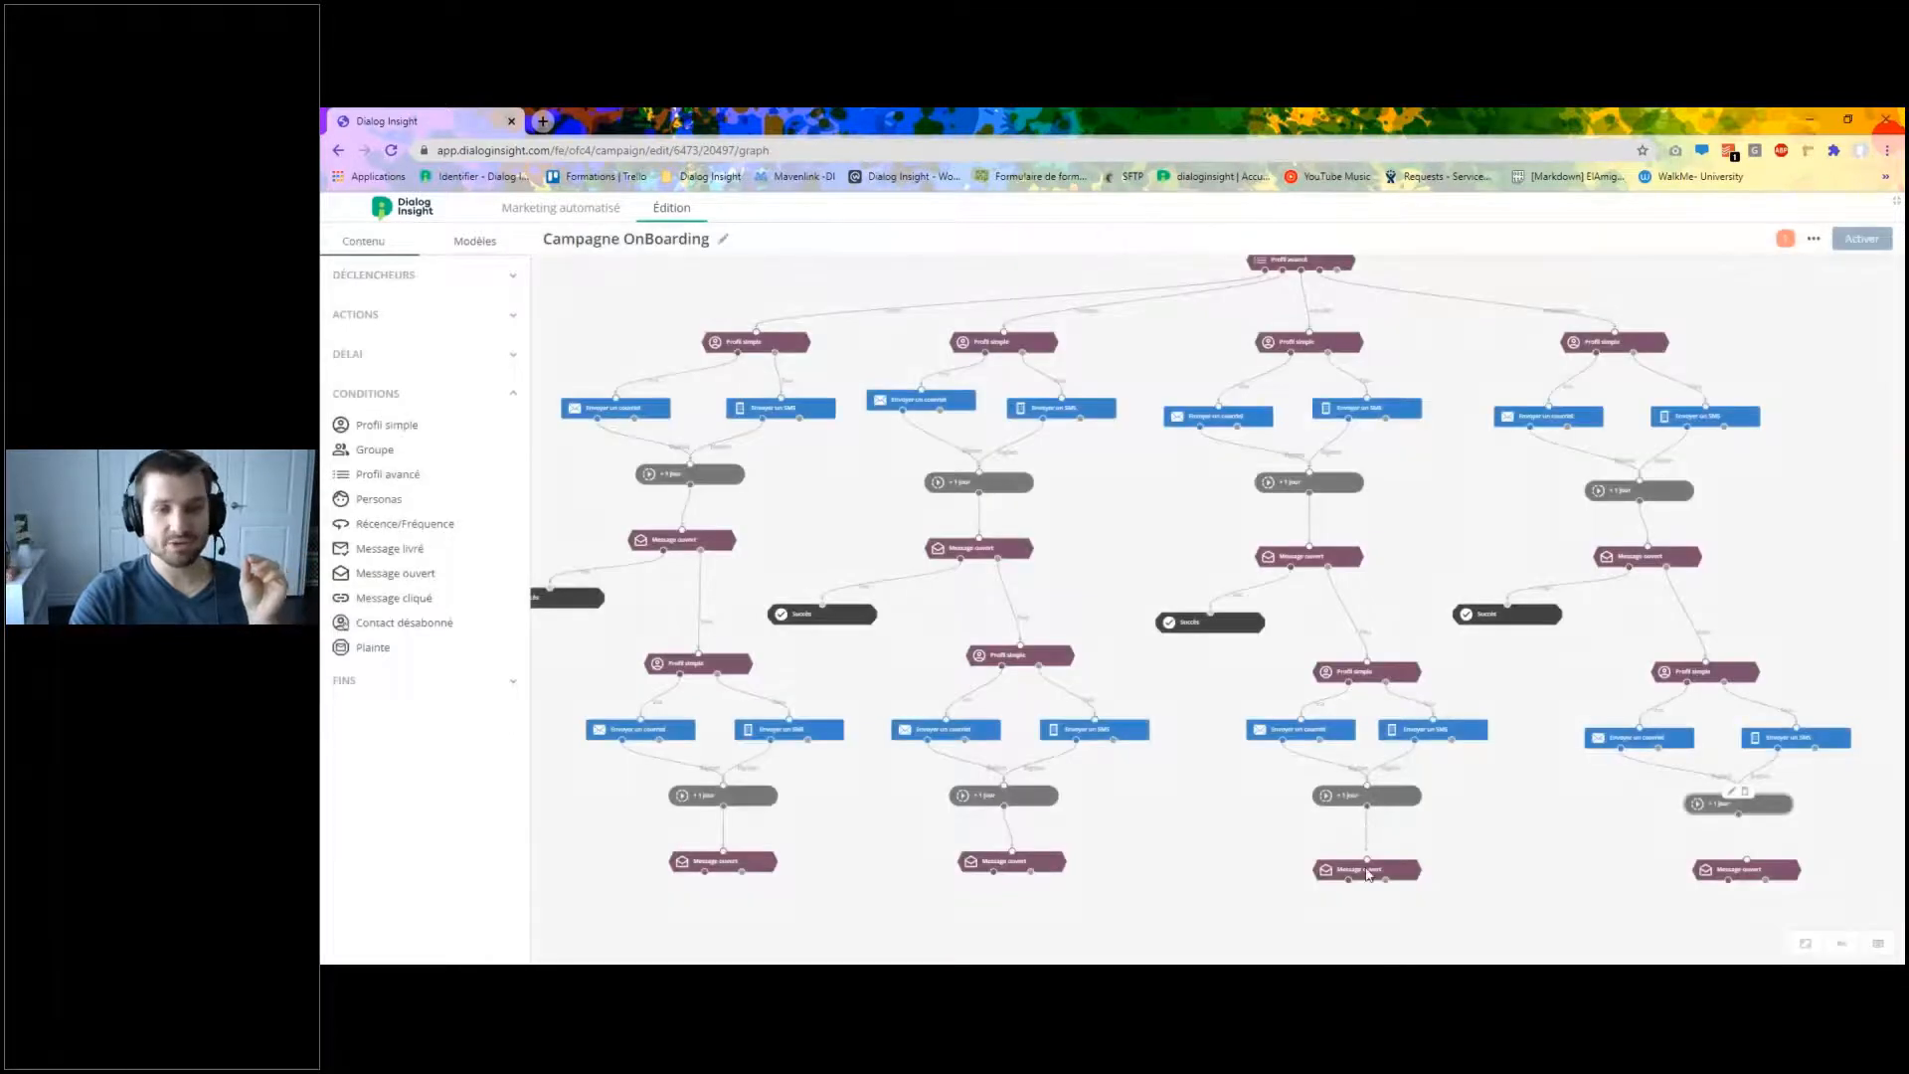
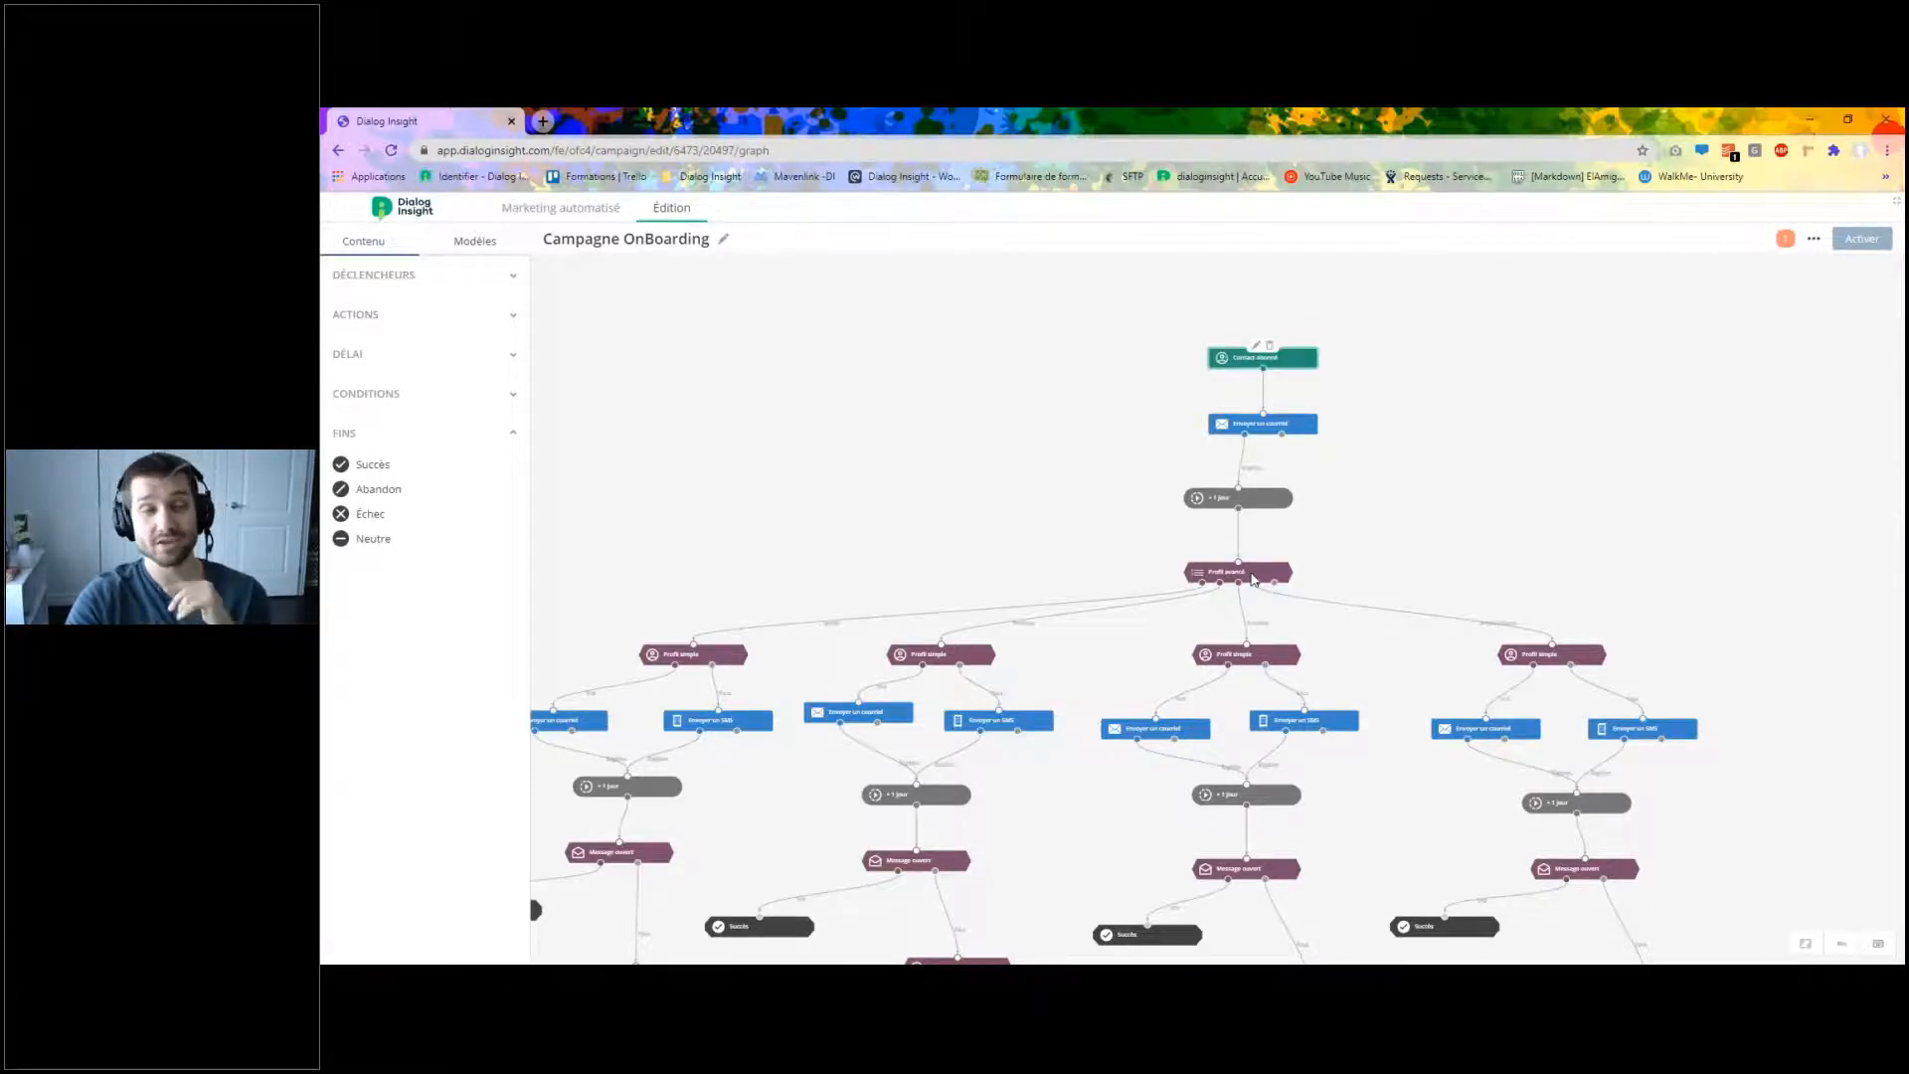
pyautogui.moveTo(1360, 513); pyautogui.dragTo(1438, 403)
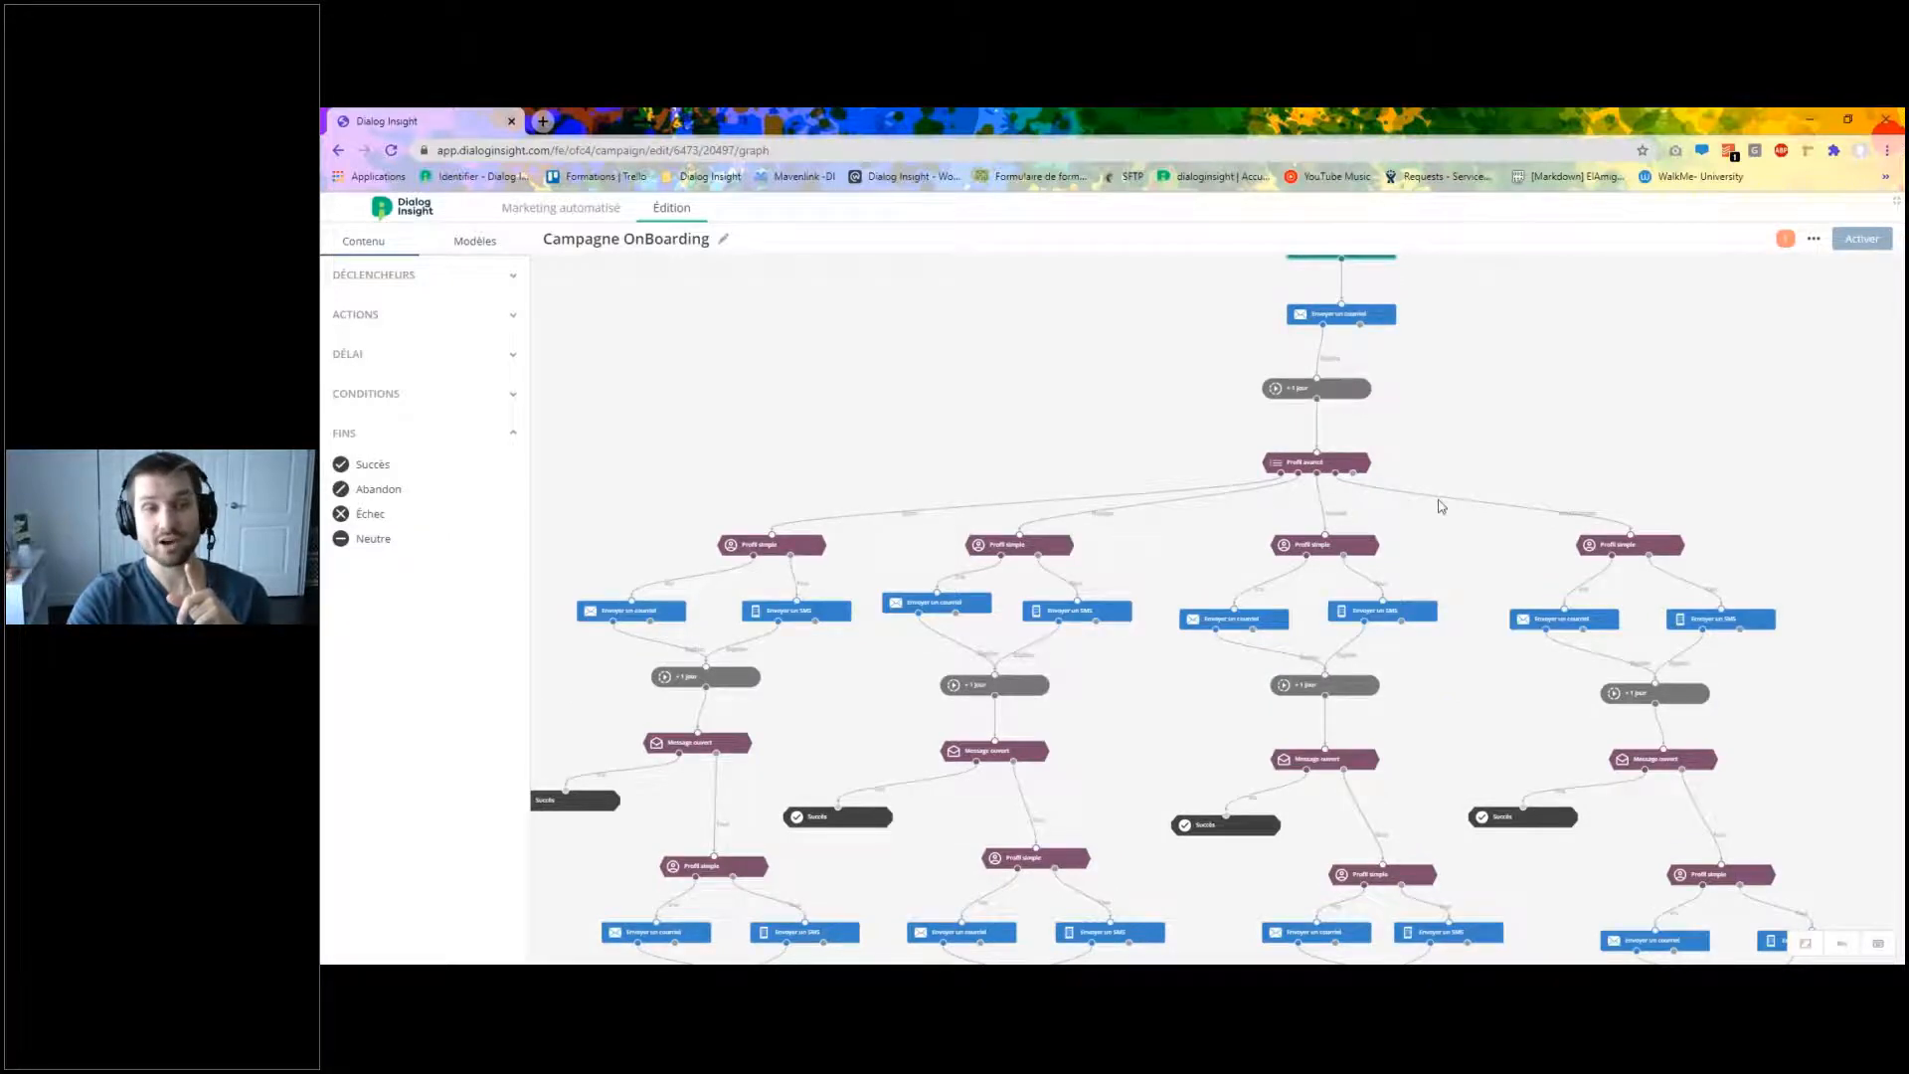
pyautogui.moveTo(1021, 551)
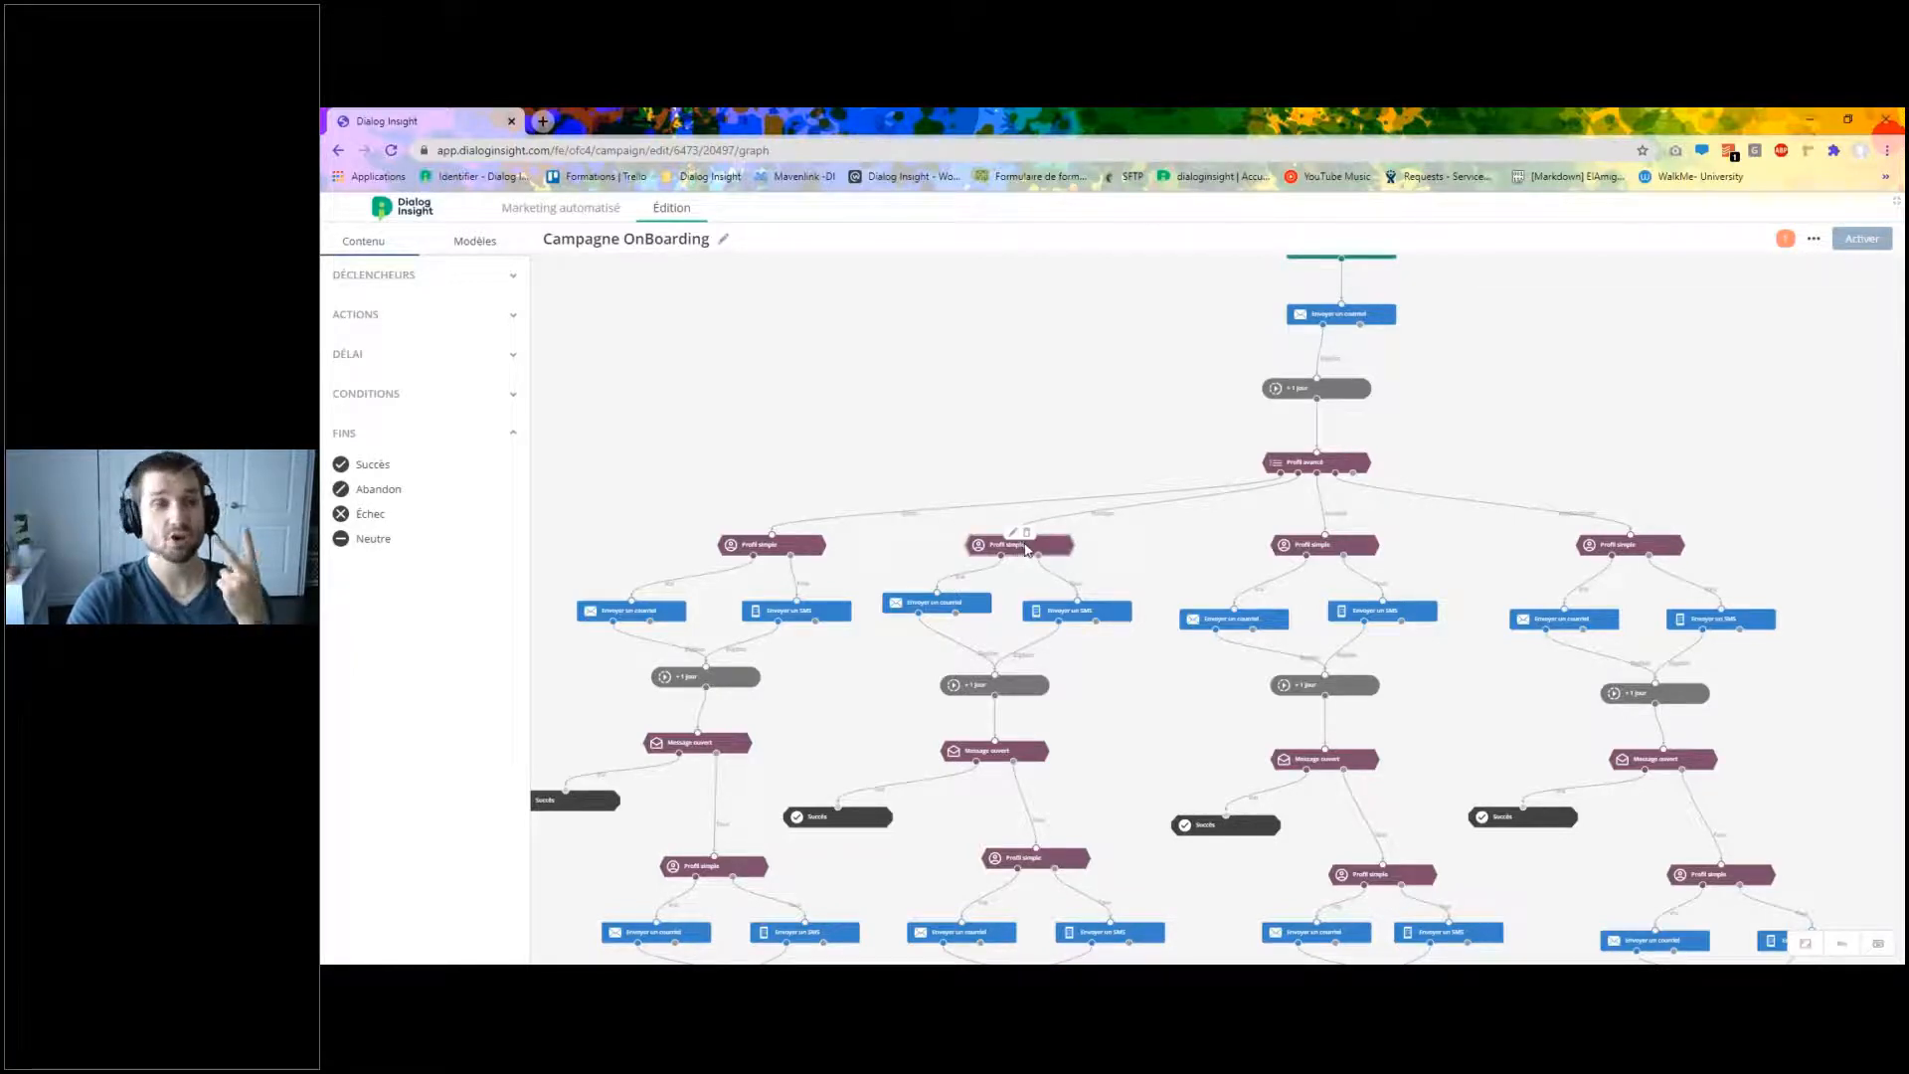
pyautogui.moveTo(944, 605); pyautogui.dragTo(944, 622)
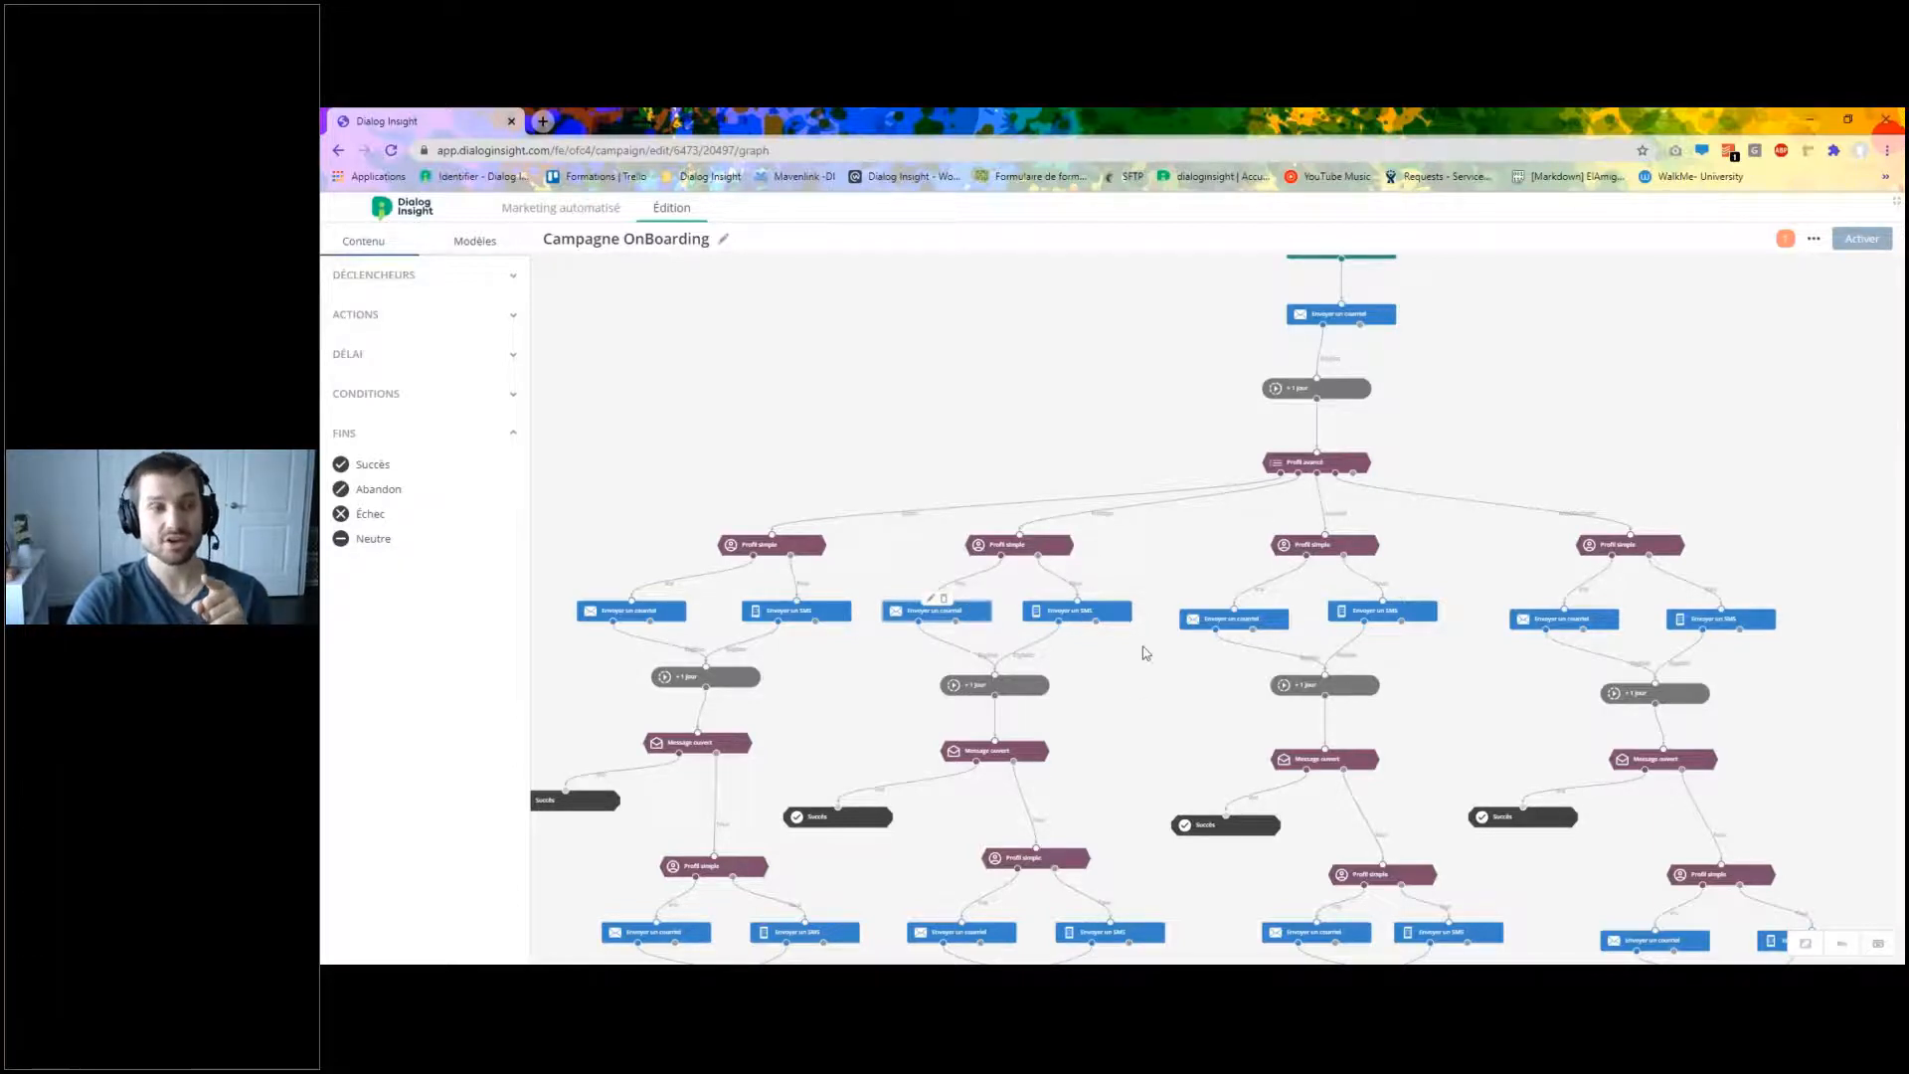
pyautogui.moveTo(1164, 637); pyautogui.dragTo(1237, 513)
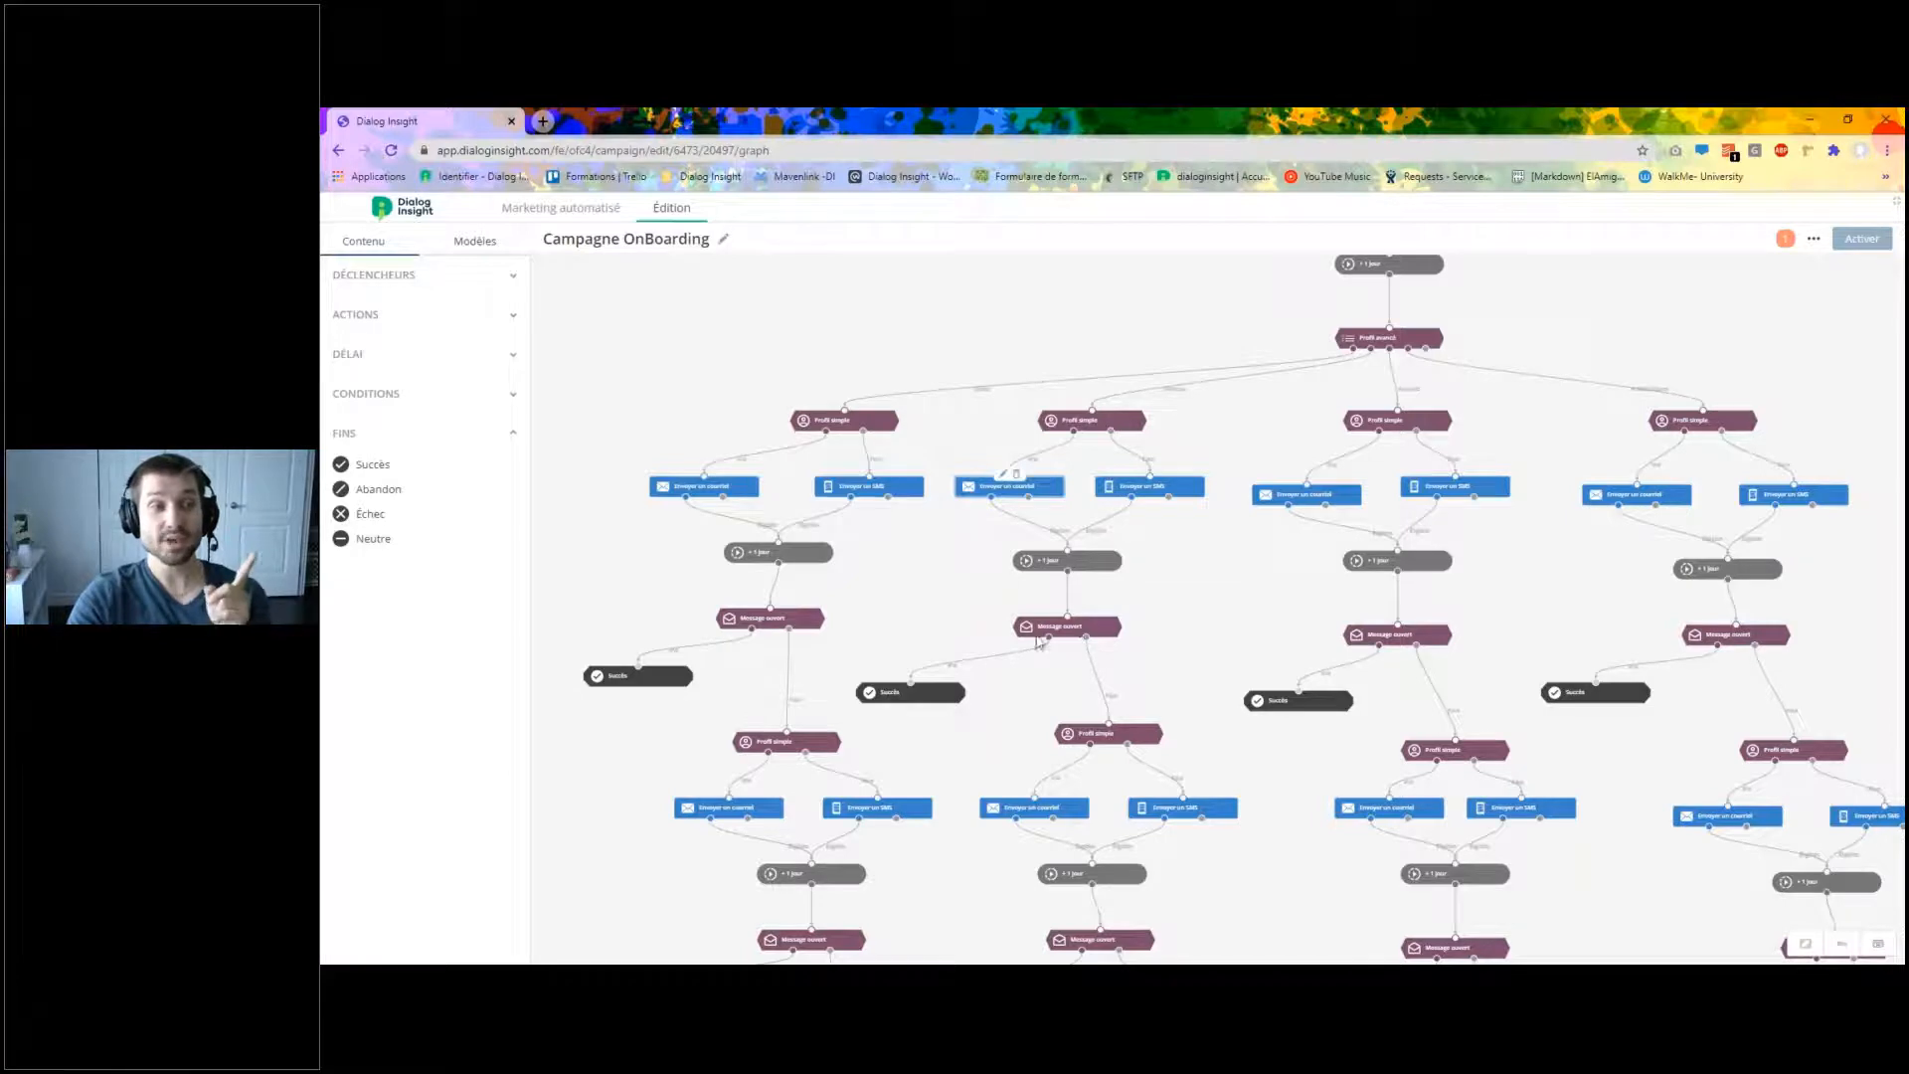
pyautogui.moveTo(1111, 645); pyautogui.dragTo(1101, 524)
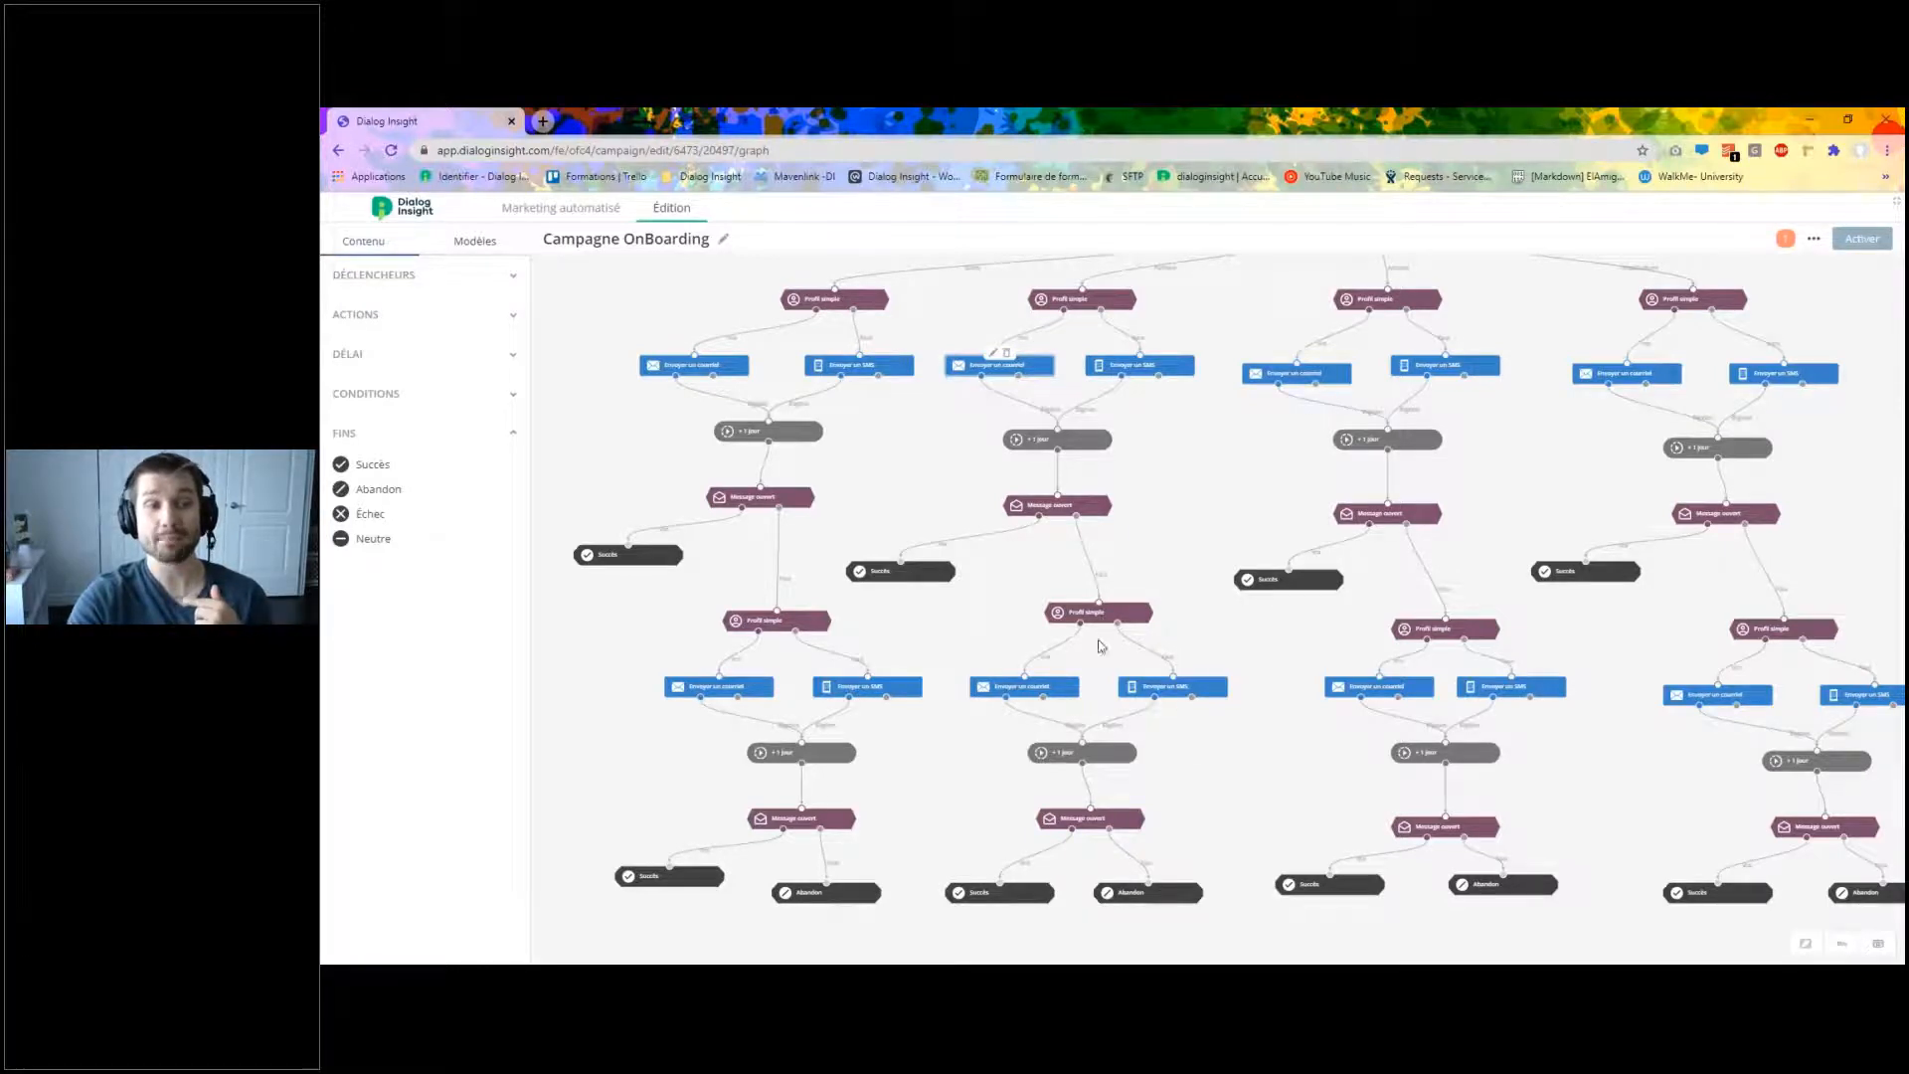
pyautogui.scroll(-1, 1210, 721)
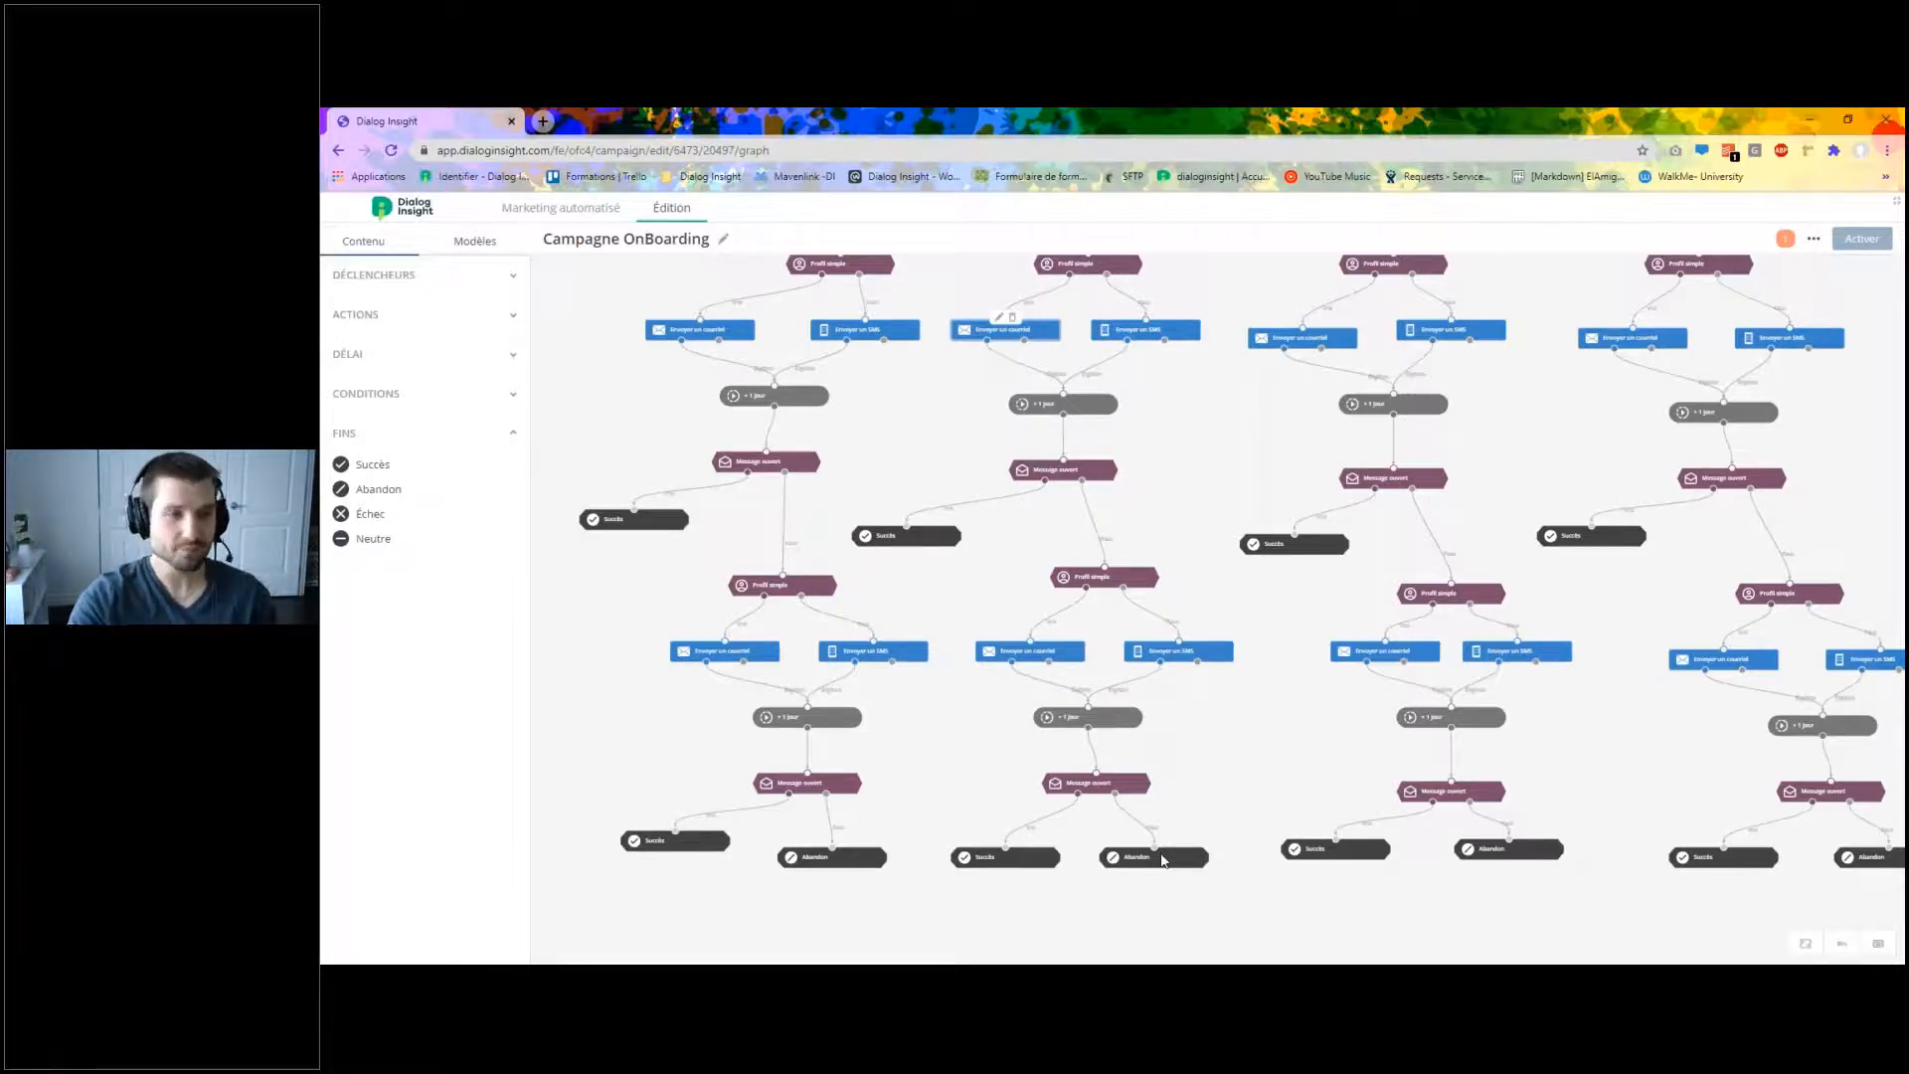
pyautogui.scroll(-5, 1283, 741)
pyautogui.scroll(3, 1350, 707)
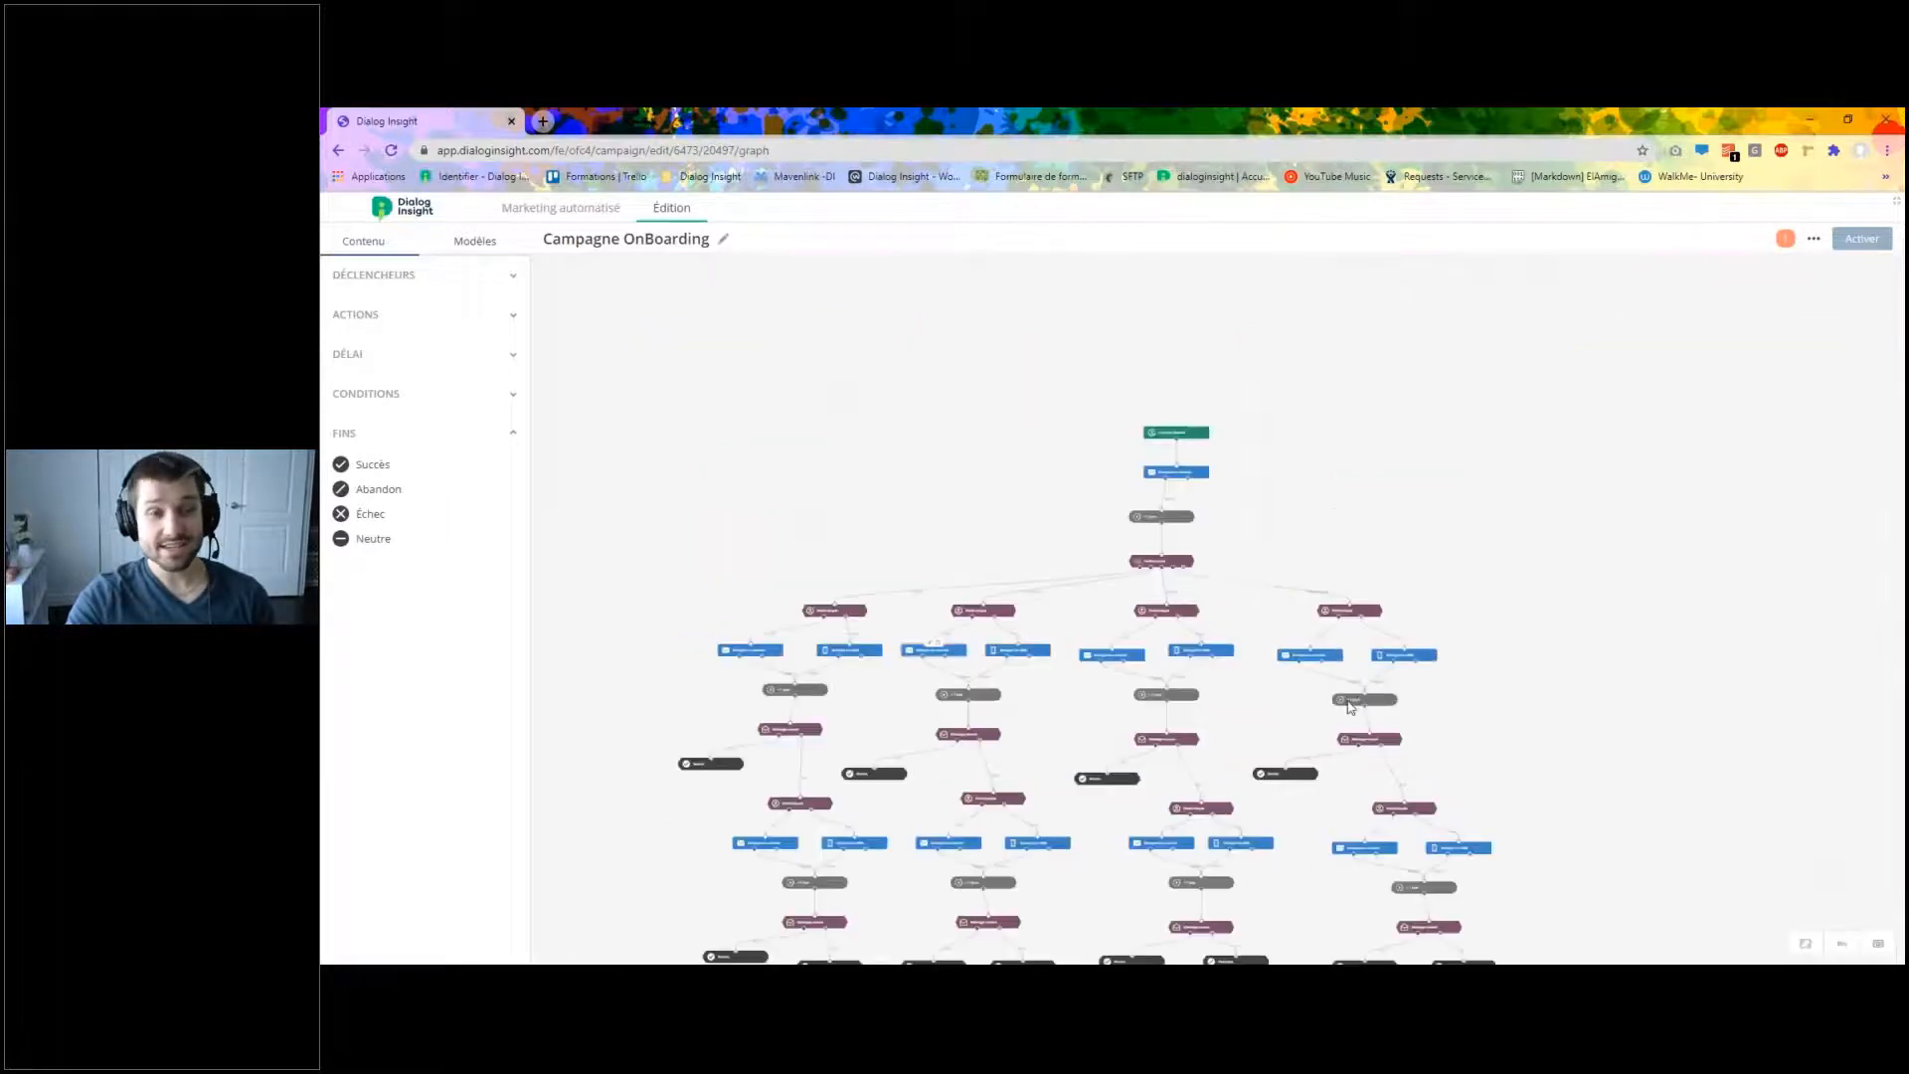
pyautogui.moveTo(1353, 690); pyautogui.dragTo(1526, 548)
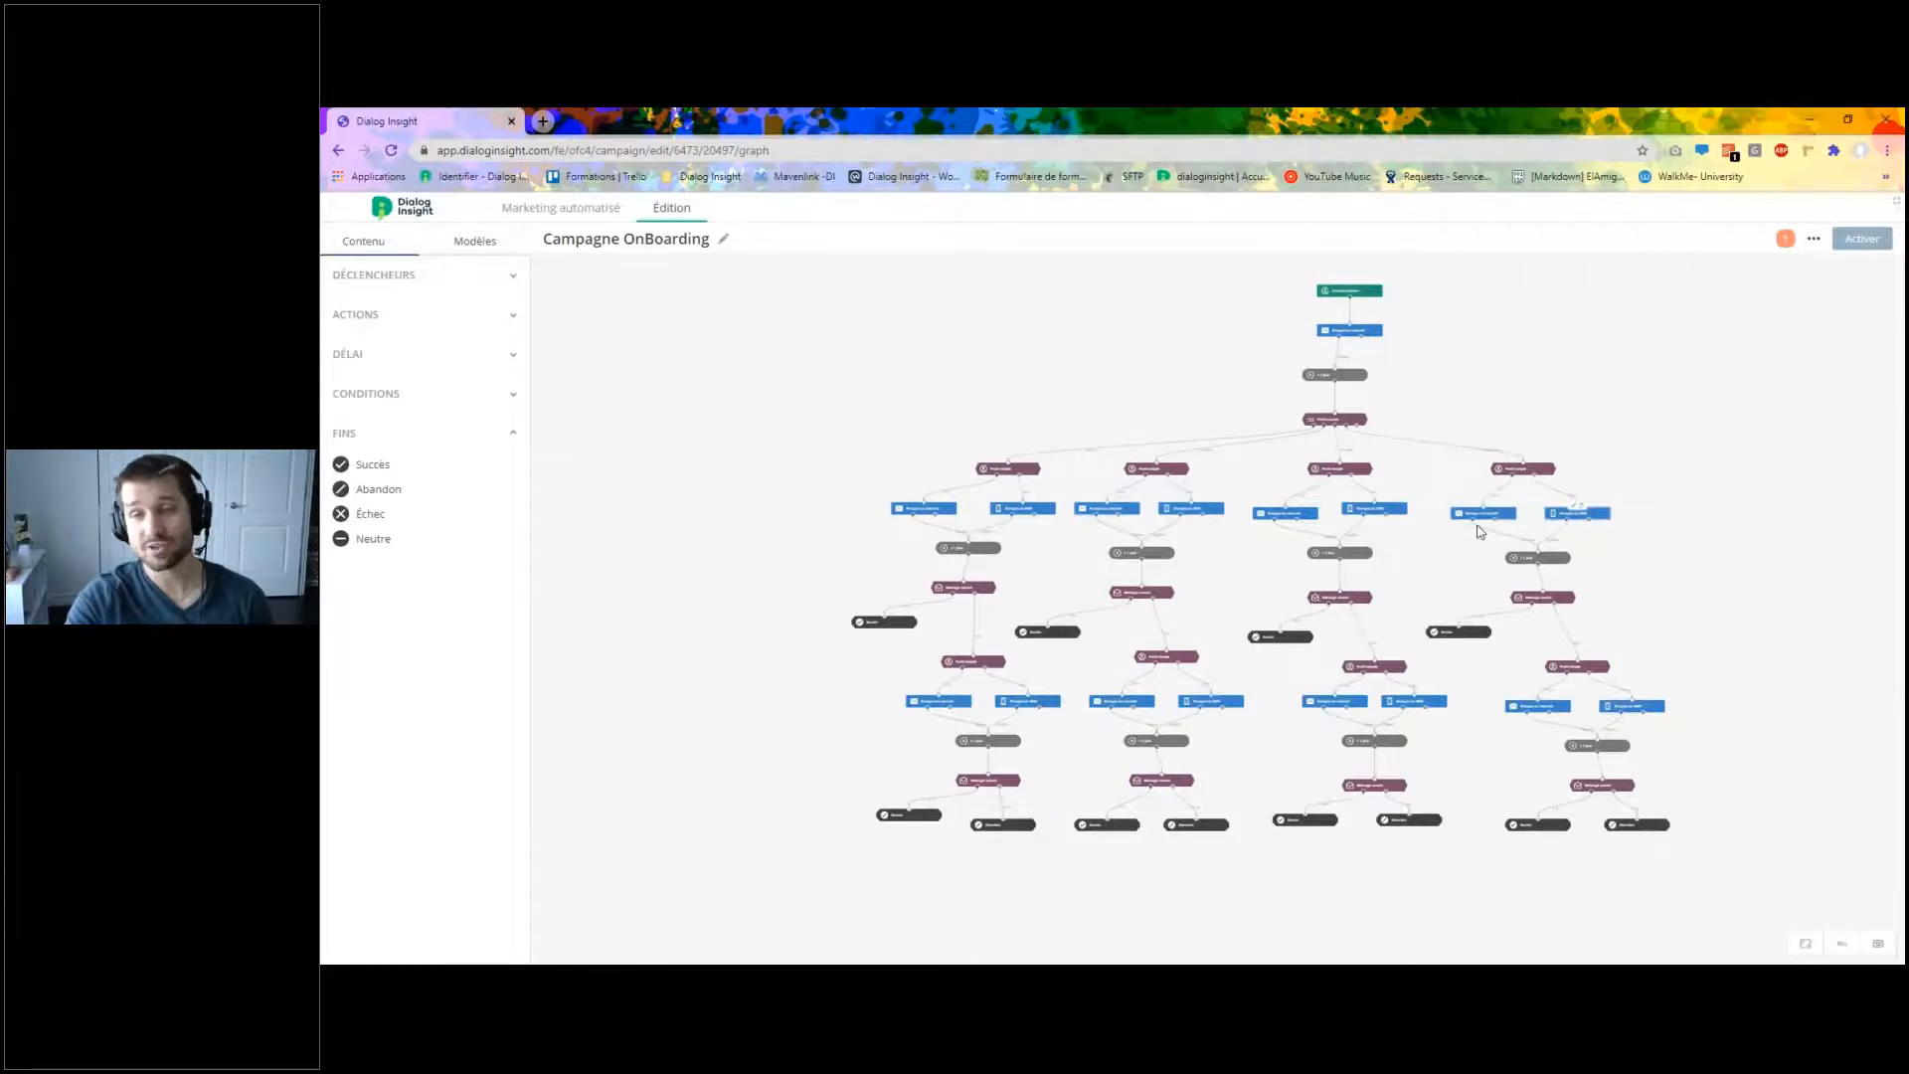
pyautogui.scroll(2, 1479, 532)
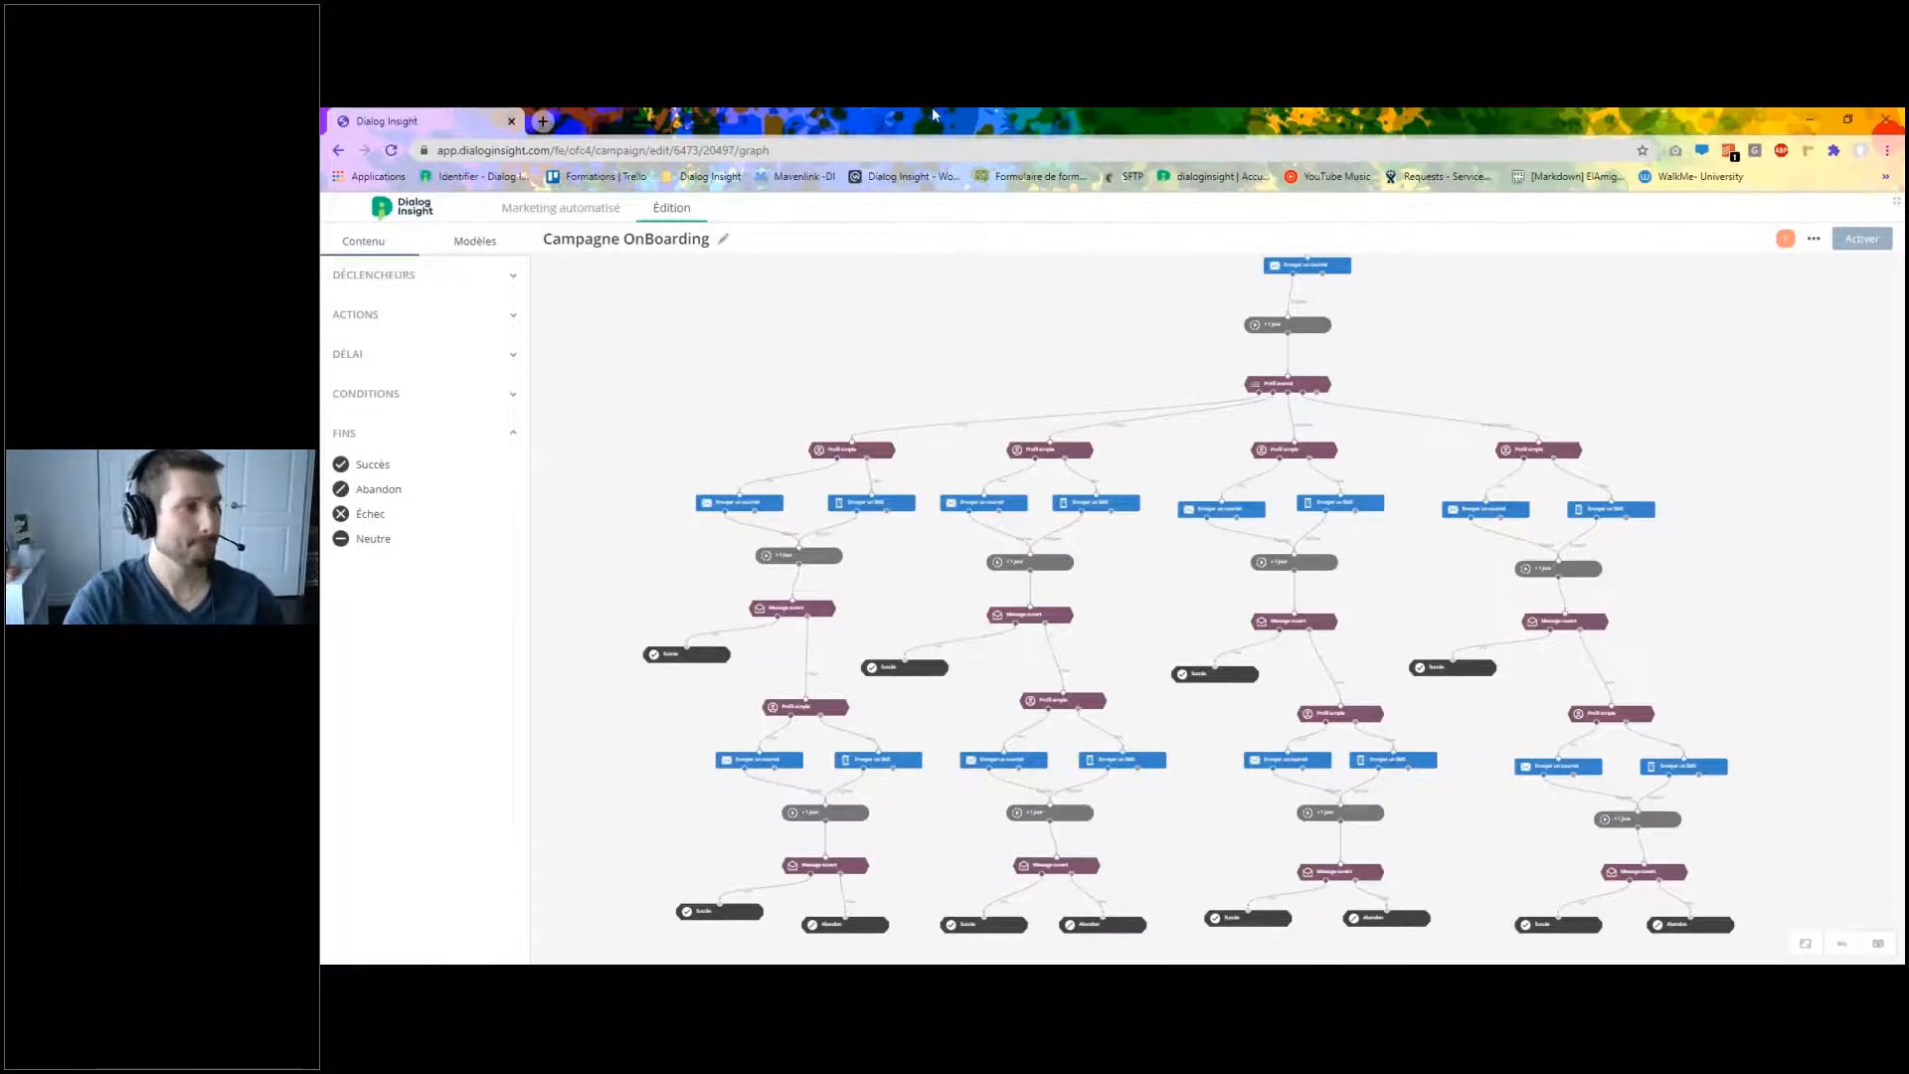
# Expand the Conditions list, then start dragging out a Groupe condition and abandon it.
pyautogui.click(512, 399)
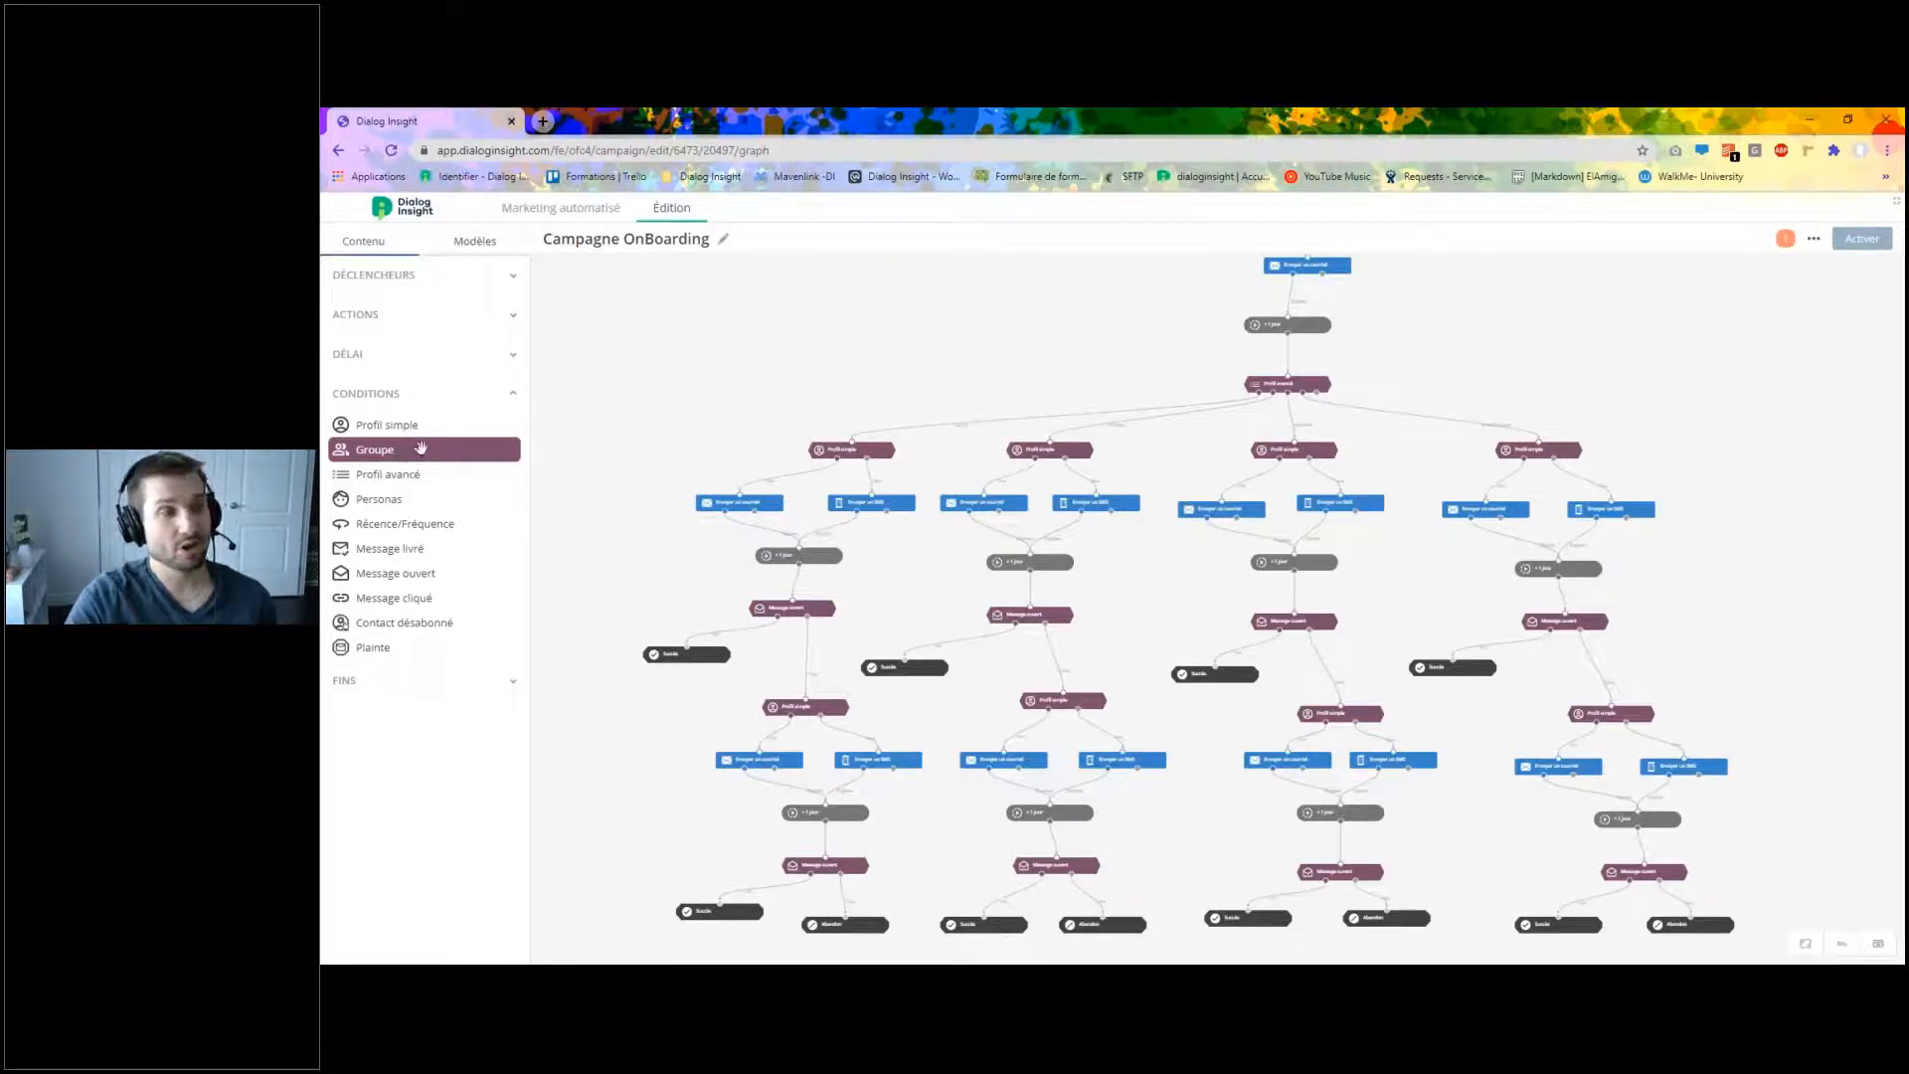
pyautogui.moveTo(422, 450); pyautogui.dragTo(463, 444)
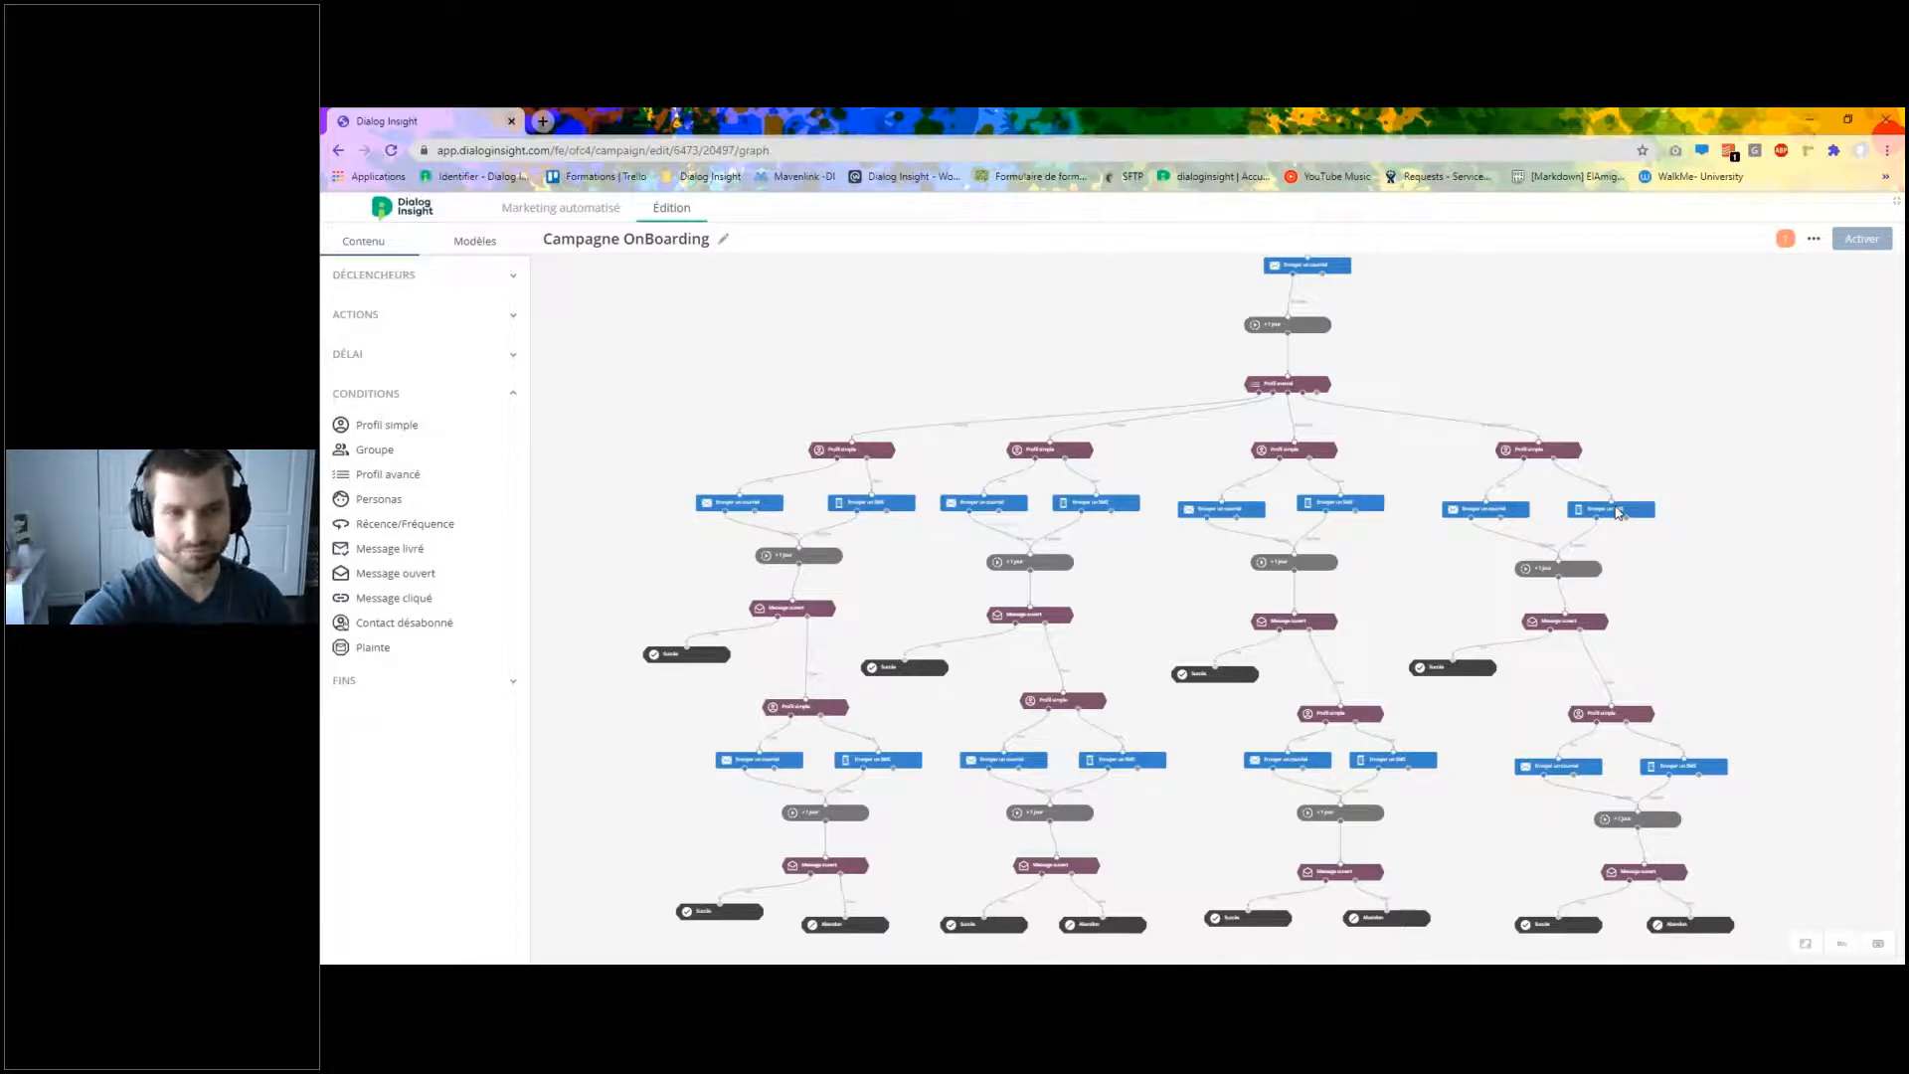
pyautogui.click(1538, 452)
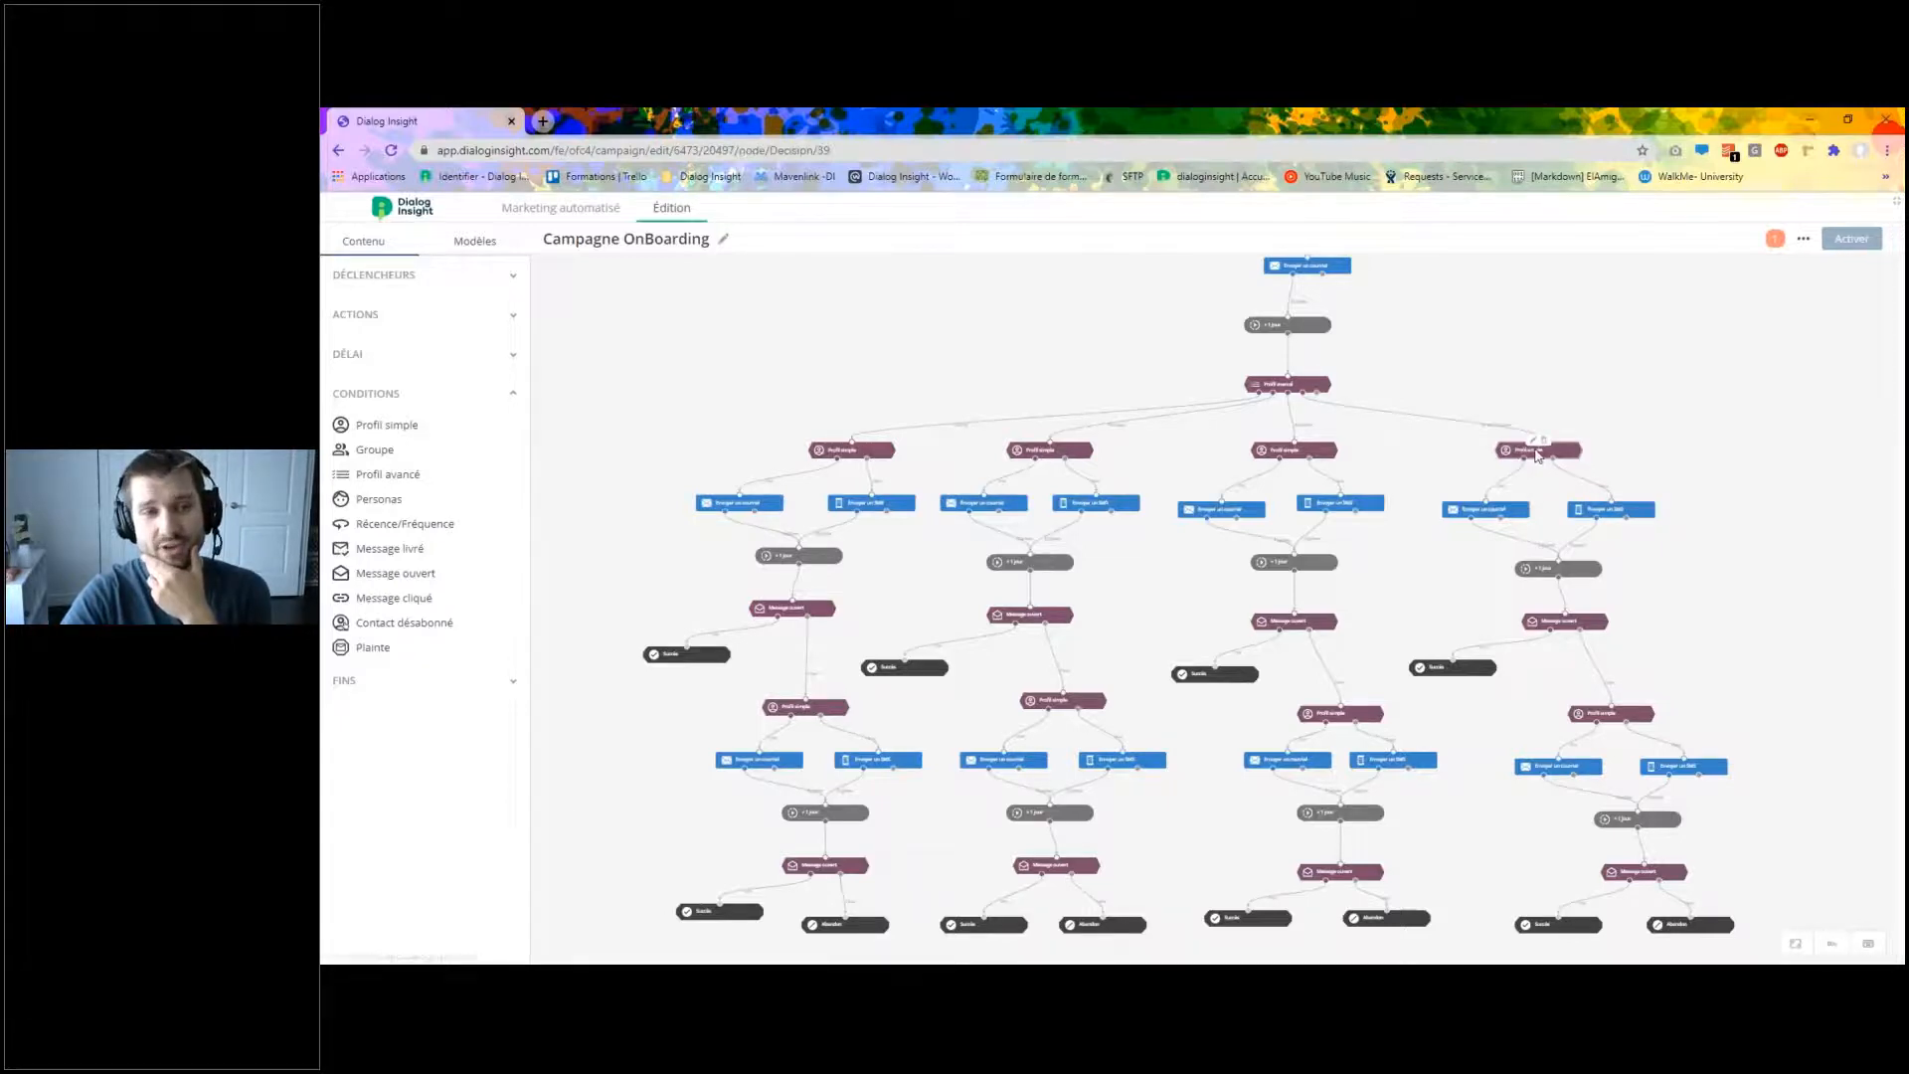
pyautogui.moveTo(1540, 301); pyautogui.dragTo(1832, 301)
pyautogui.click(1886, 239)
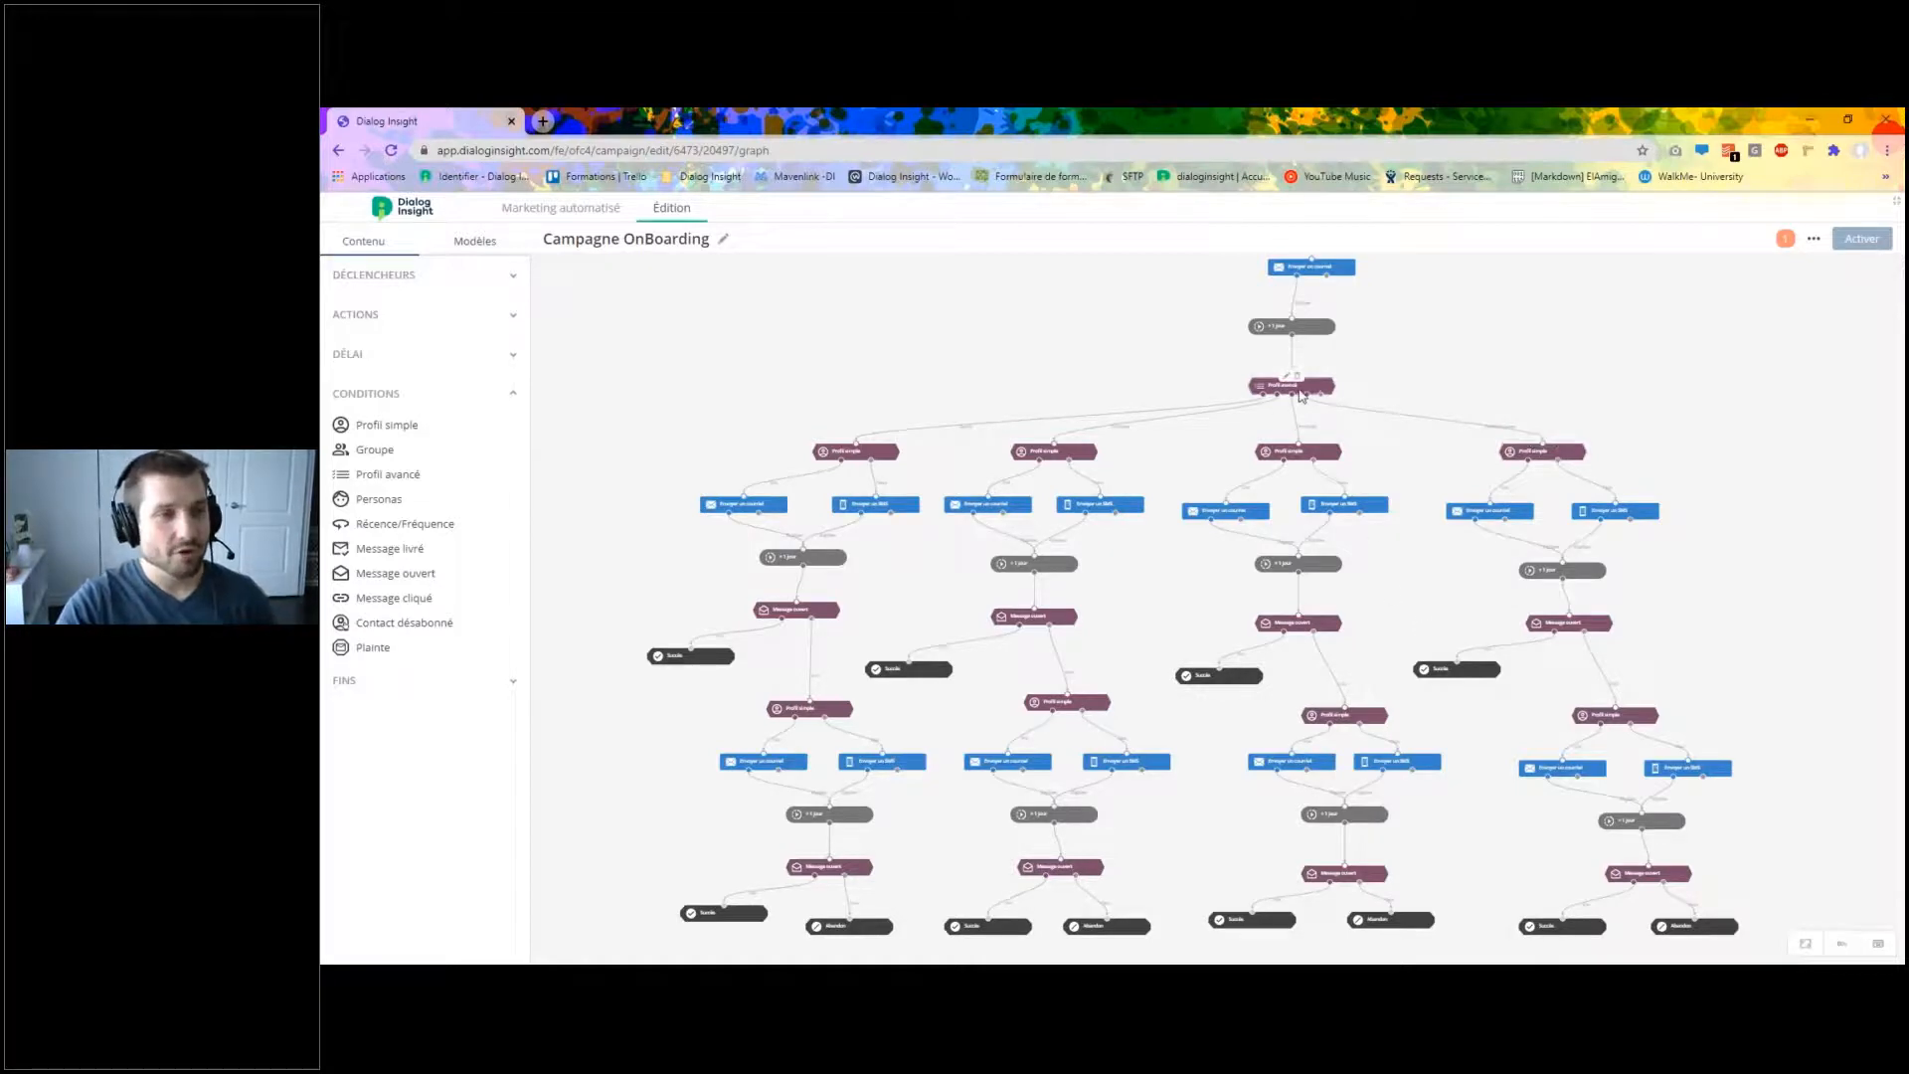
# Rename the Profil avancé split node to 'Préférences de comm'.
pyautogui.scroll(3, 1314, 396)
pyautogui.scroll(5, 1392, 398)
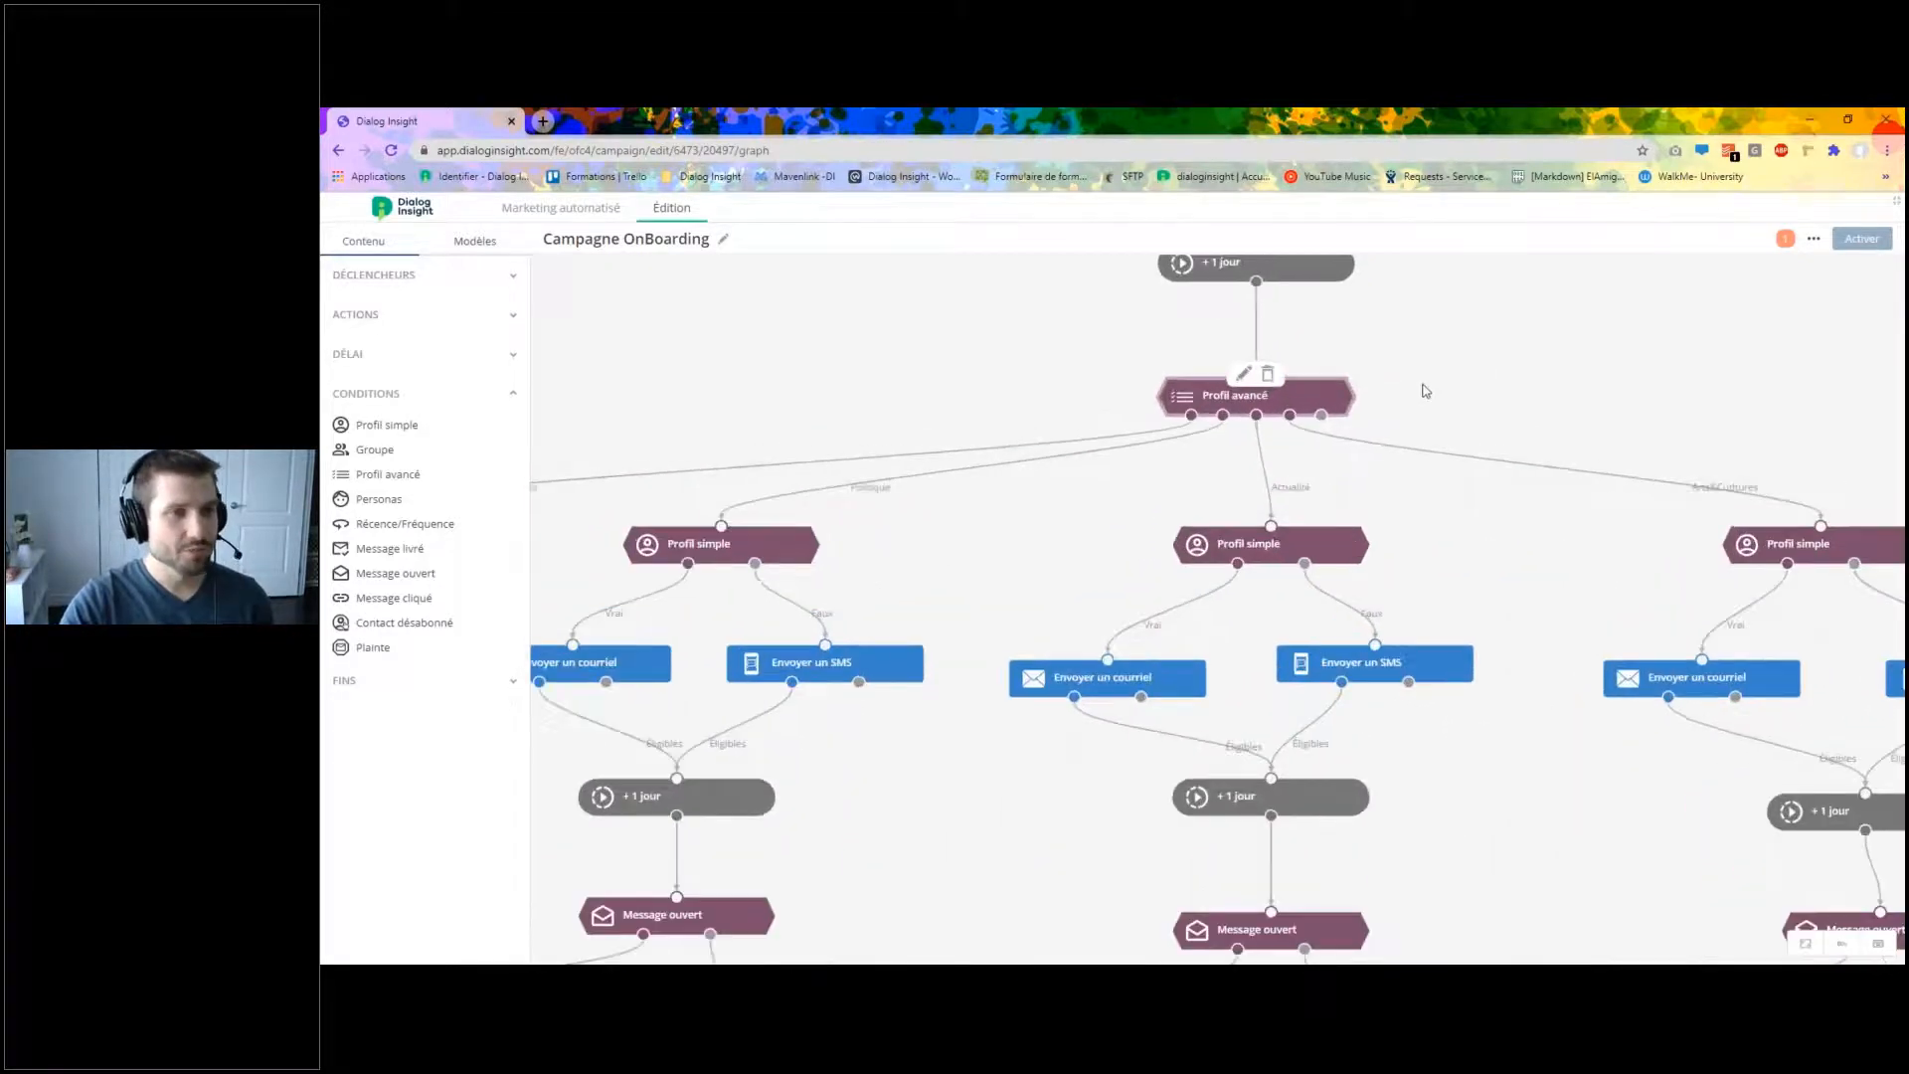
pyautogui.click(1126, 455)
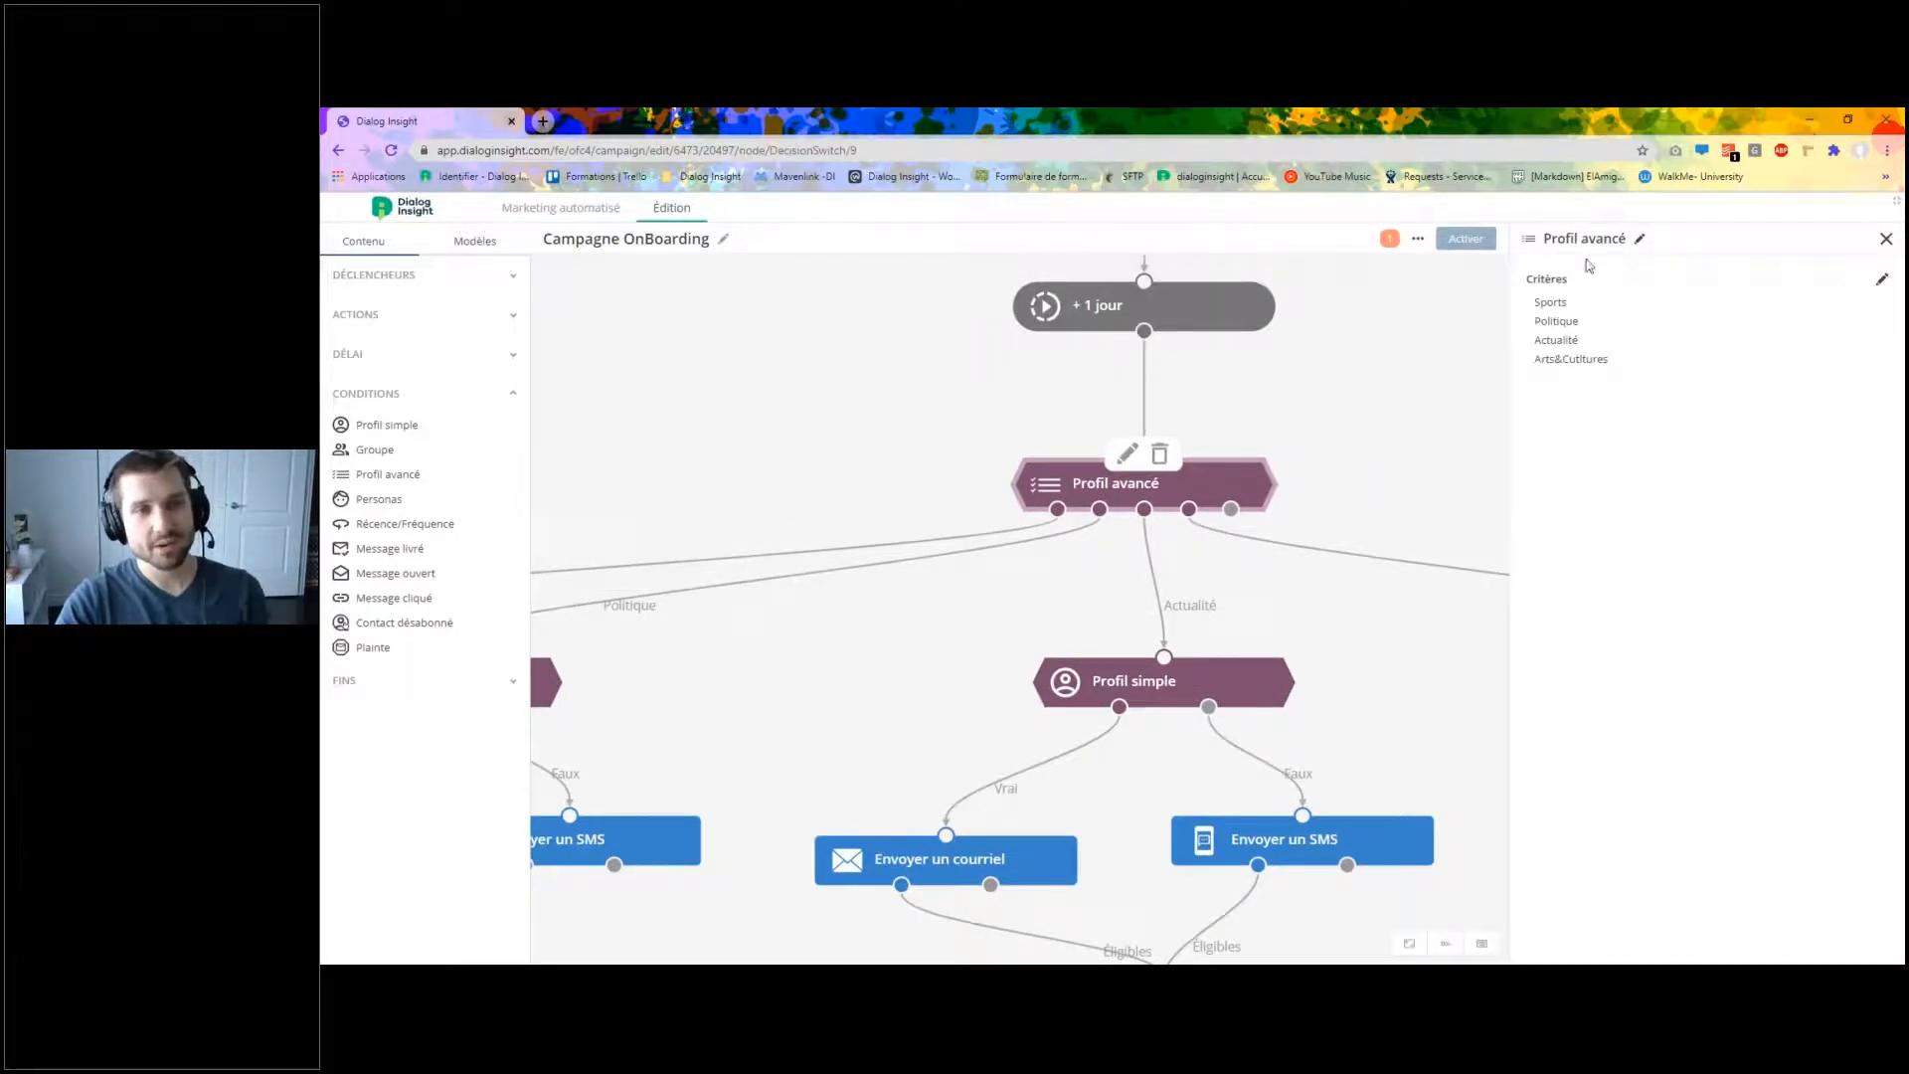
pyautogui.click(1637, 239)
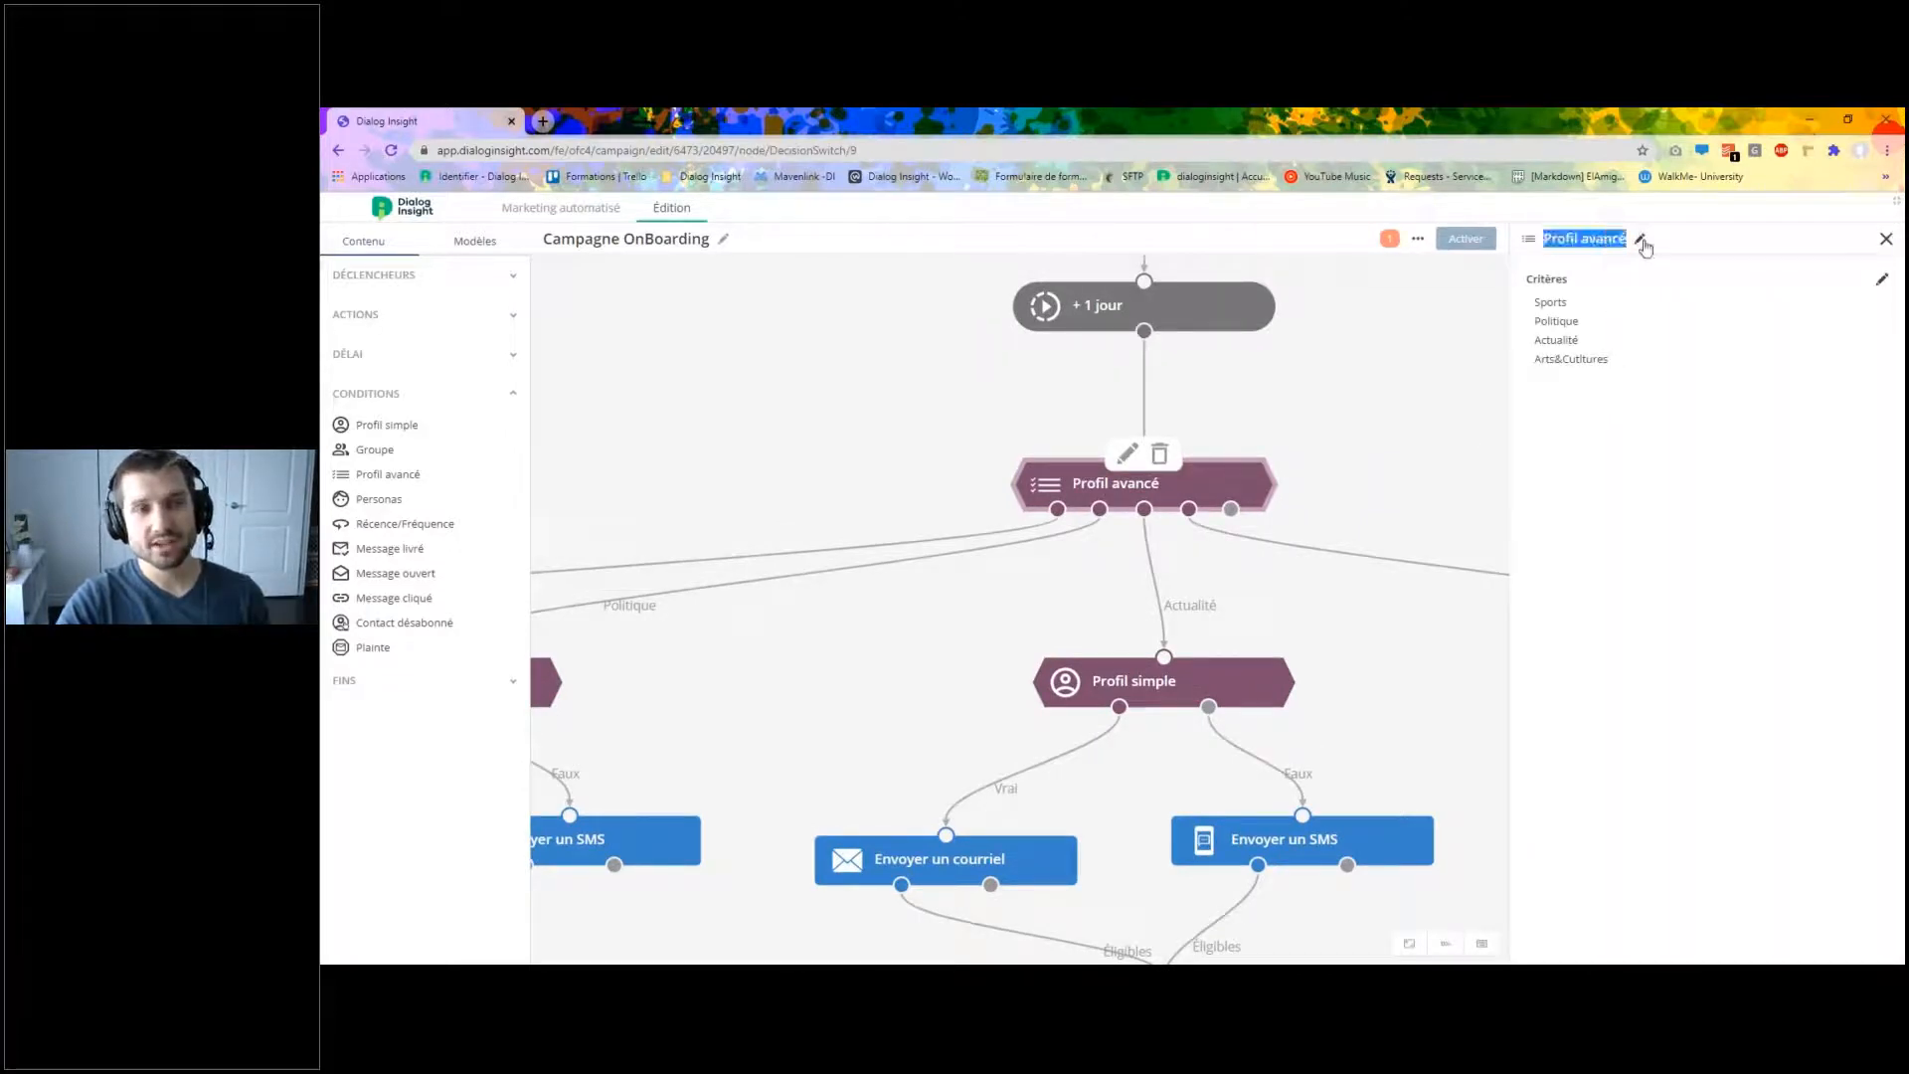
pyautogui.click(1640, 241)
pyautogui.moveTo(1644, 236); pyautogui.dragTo(1489, 244)
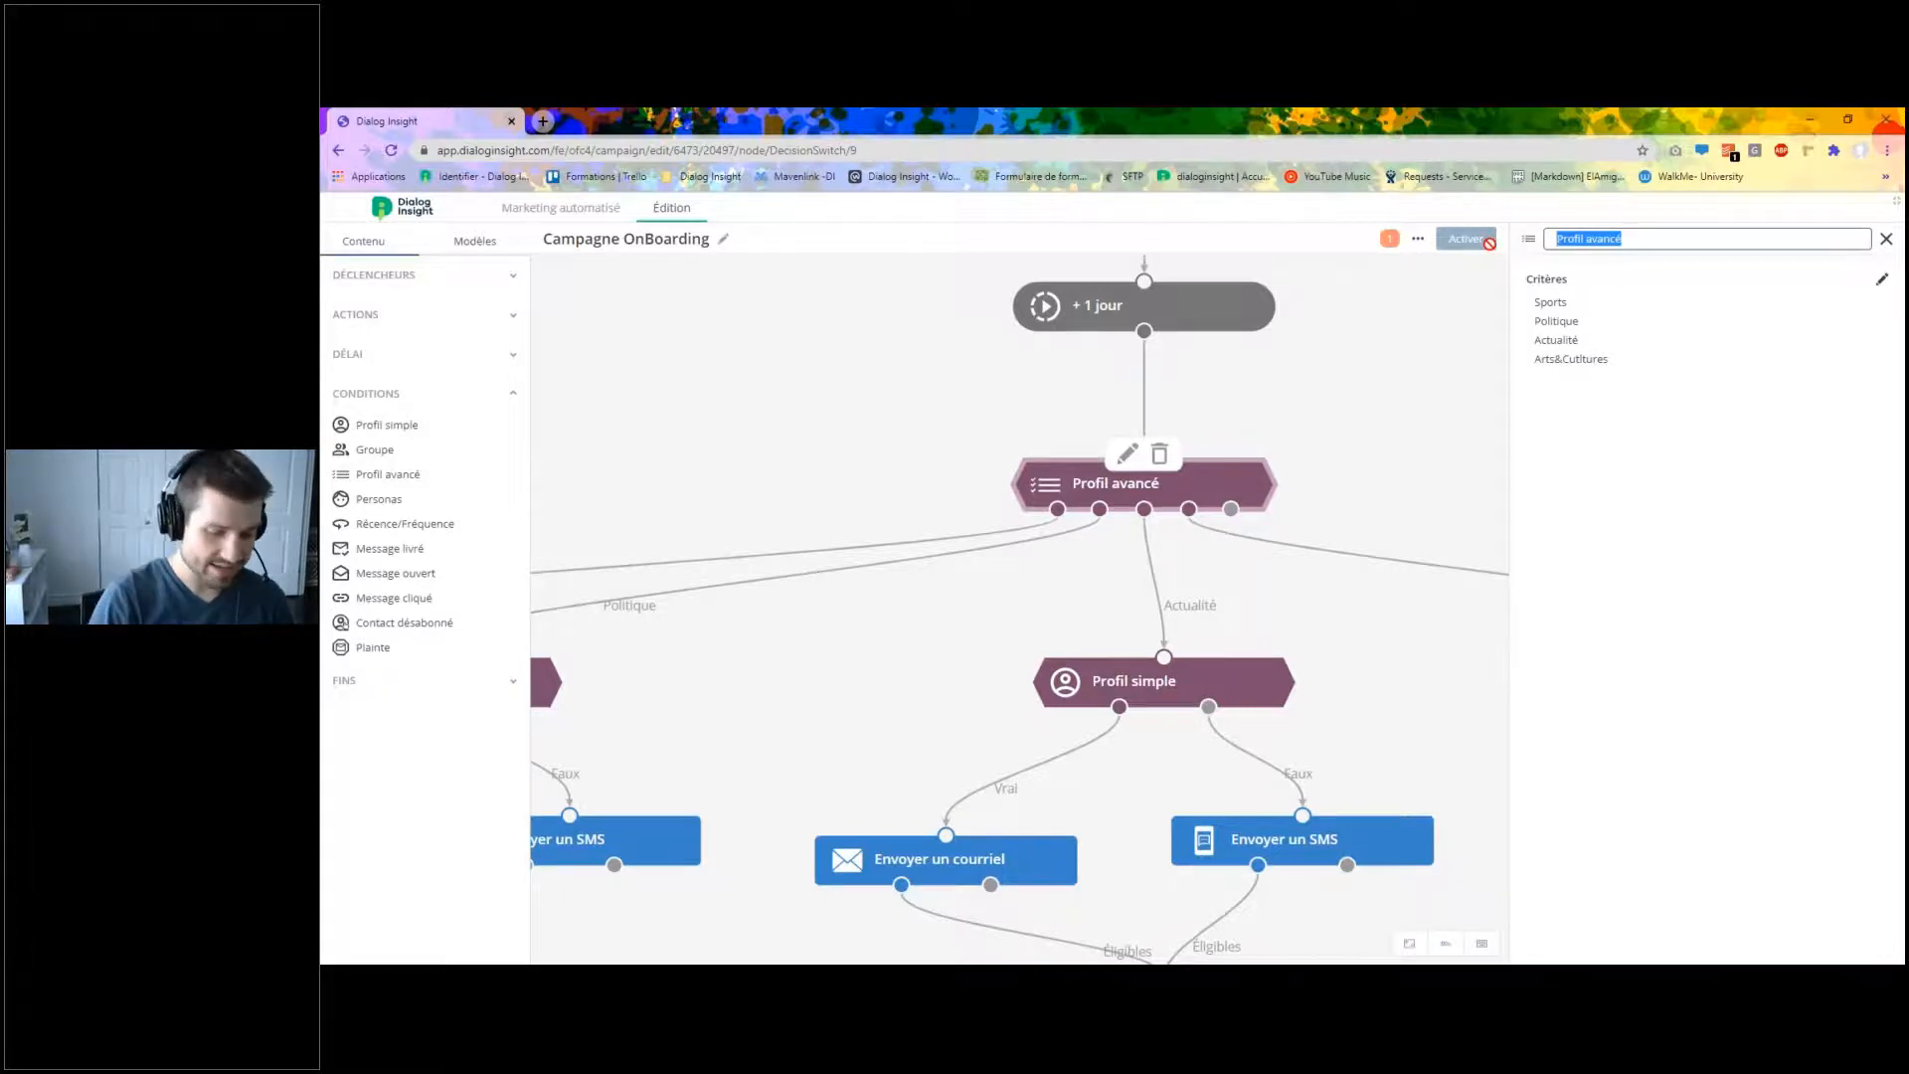
pyautogui.write('Préférences de comm')
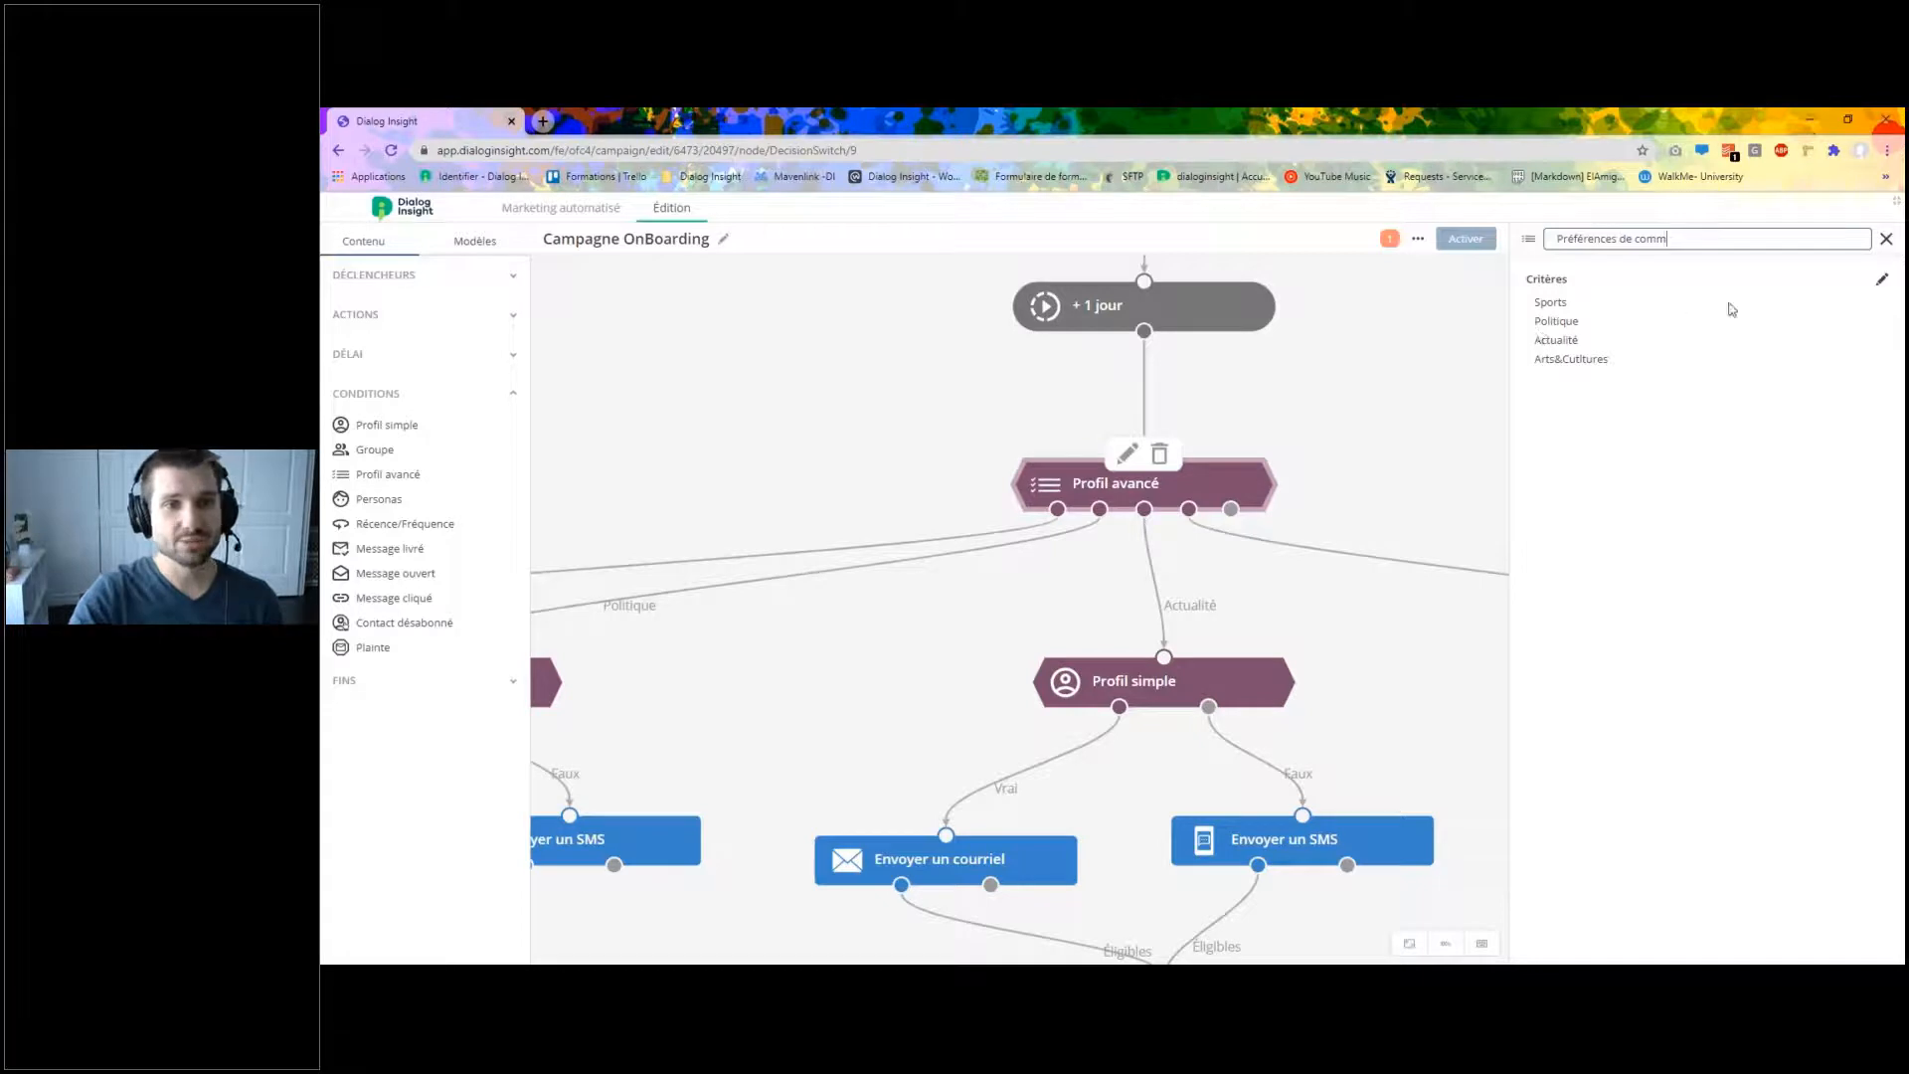
pyautogui.press('Escape')
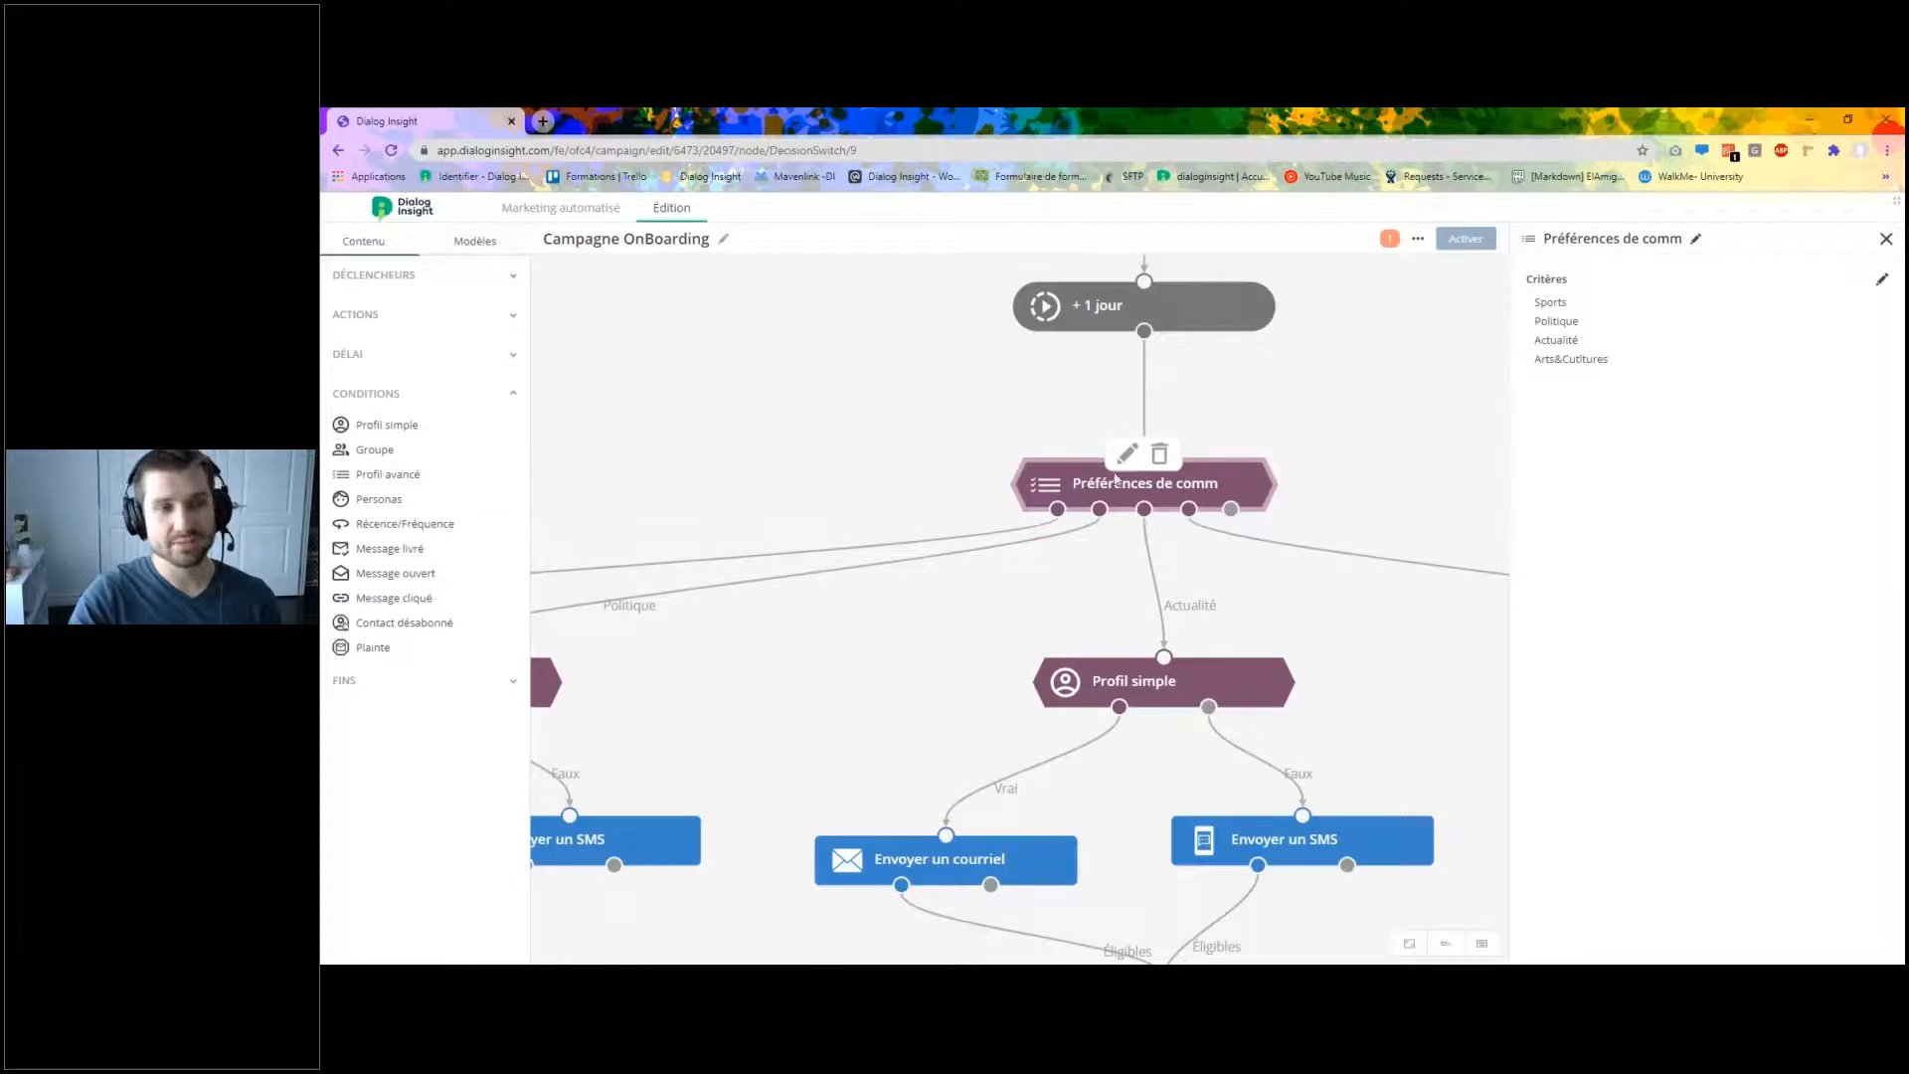
# Close the node details panel and recentre the whole campaign graph.
pyautogui.click(1886, 242)
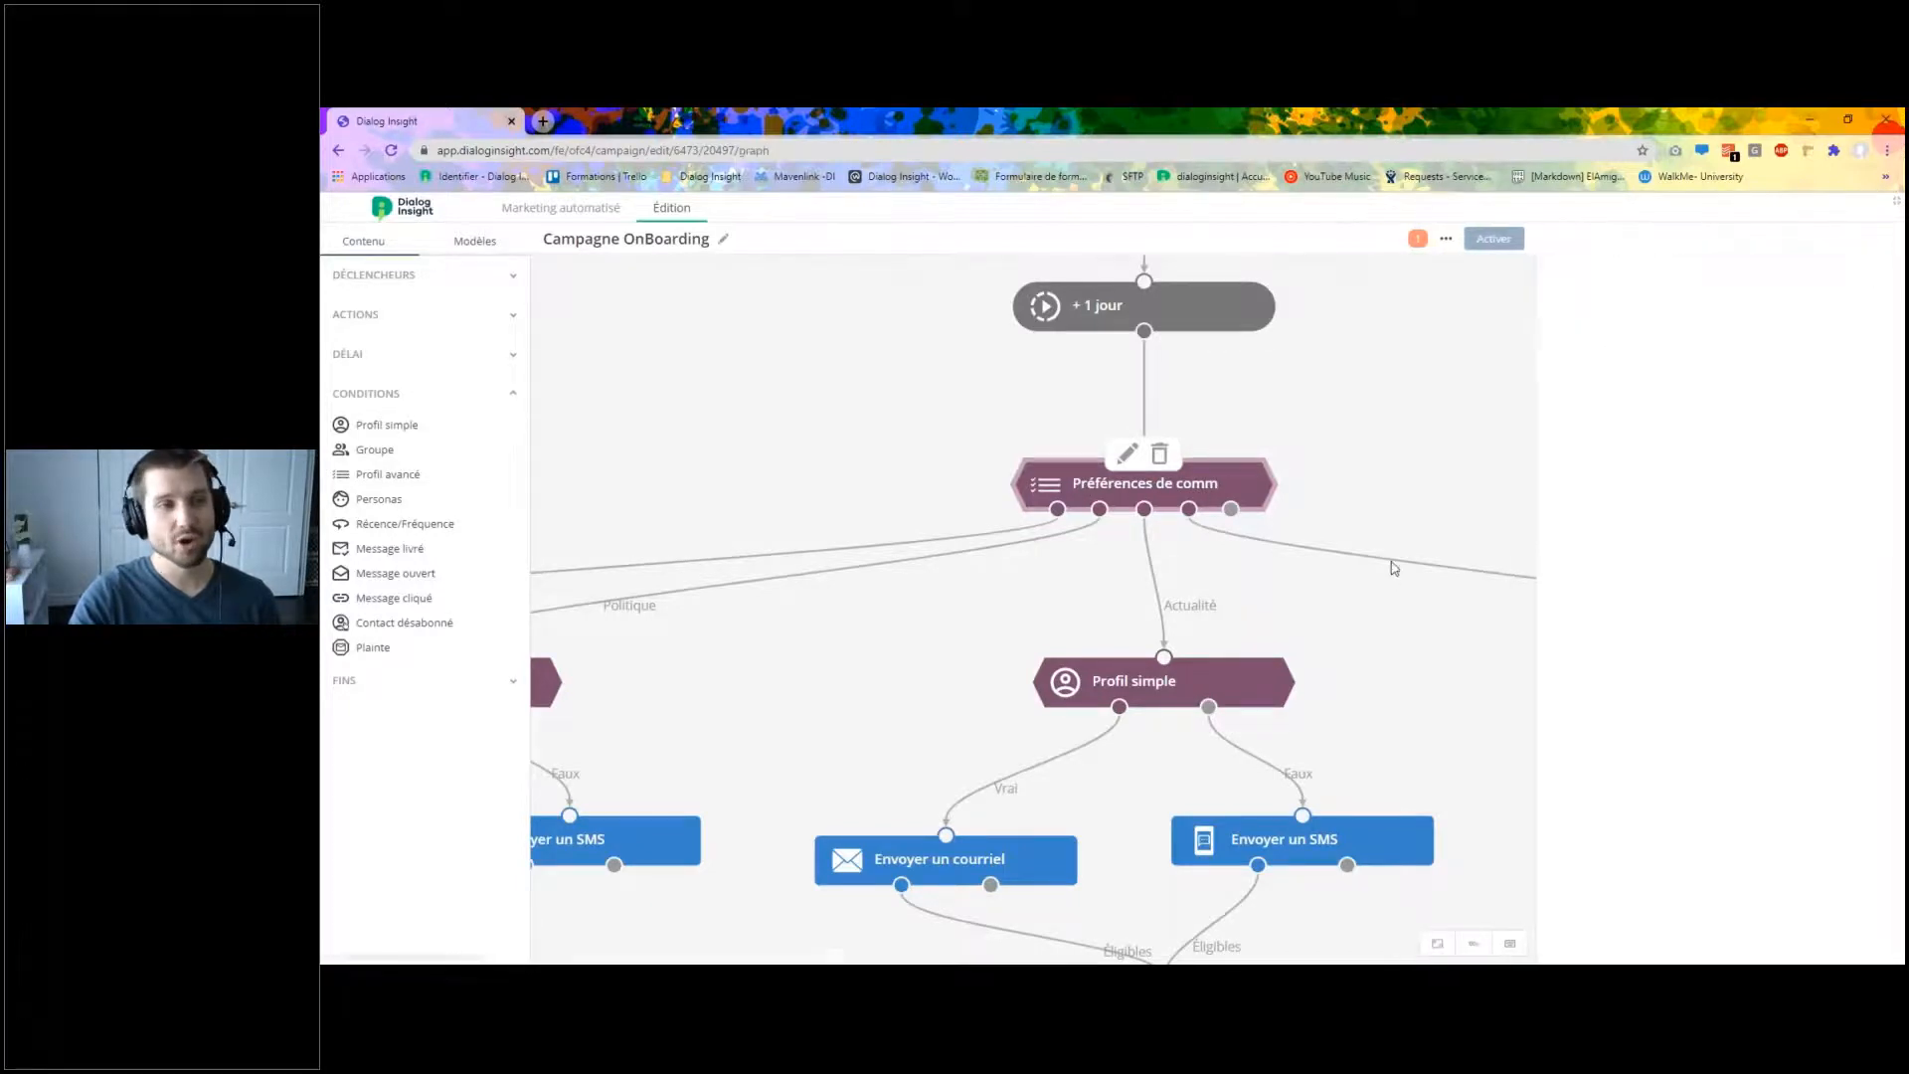
pyautogui.scroll(-5, 1388, 554)
pyautogui.scroll(-4, 1389, 554)
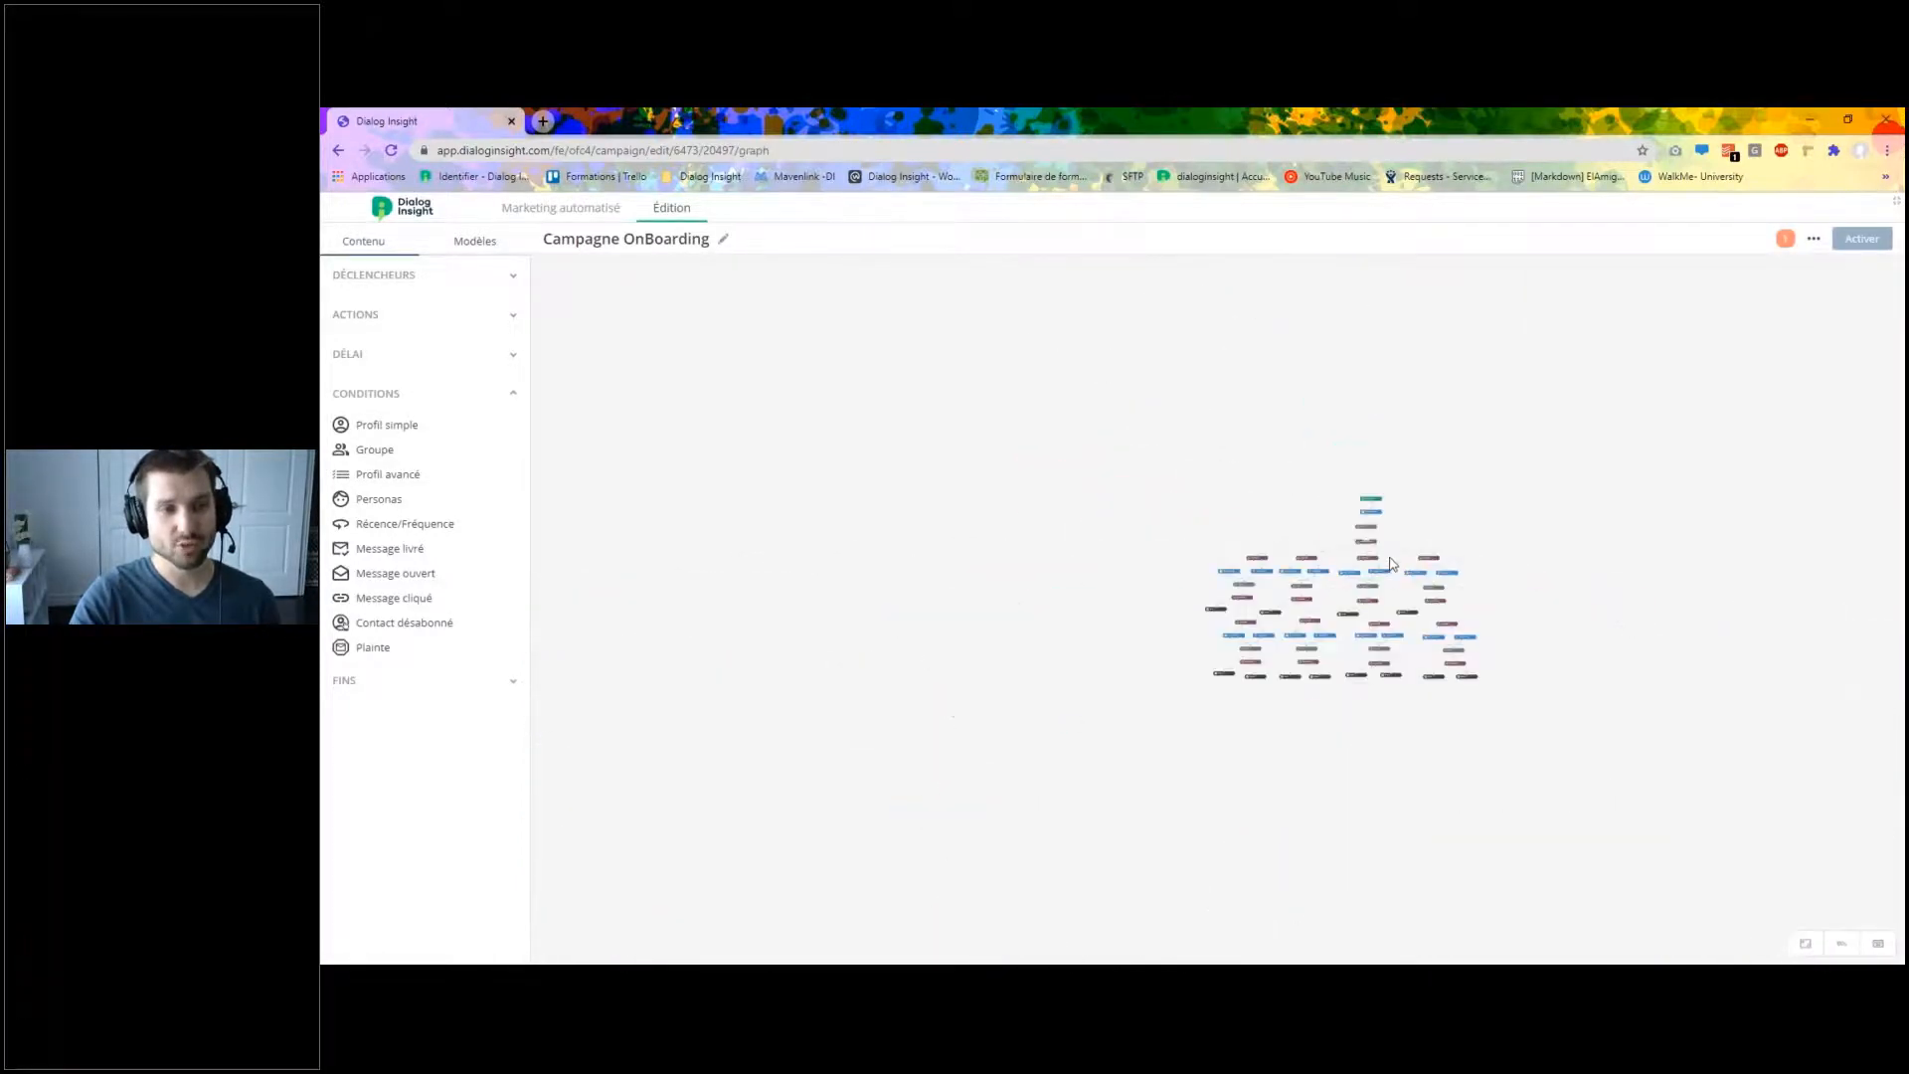
pyautogui.scroll(2, 1391, 560)
pyautogui.moveTo(1392, 583); pyautogui.dragTo(1416, 482)
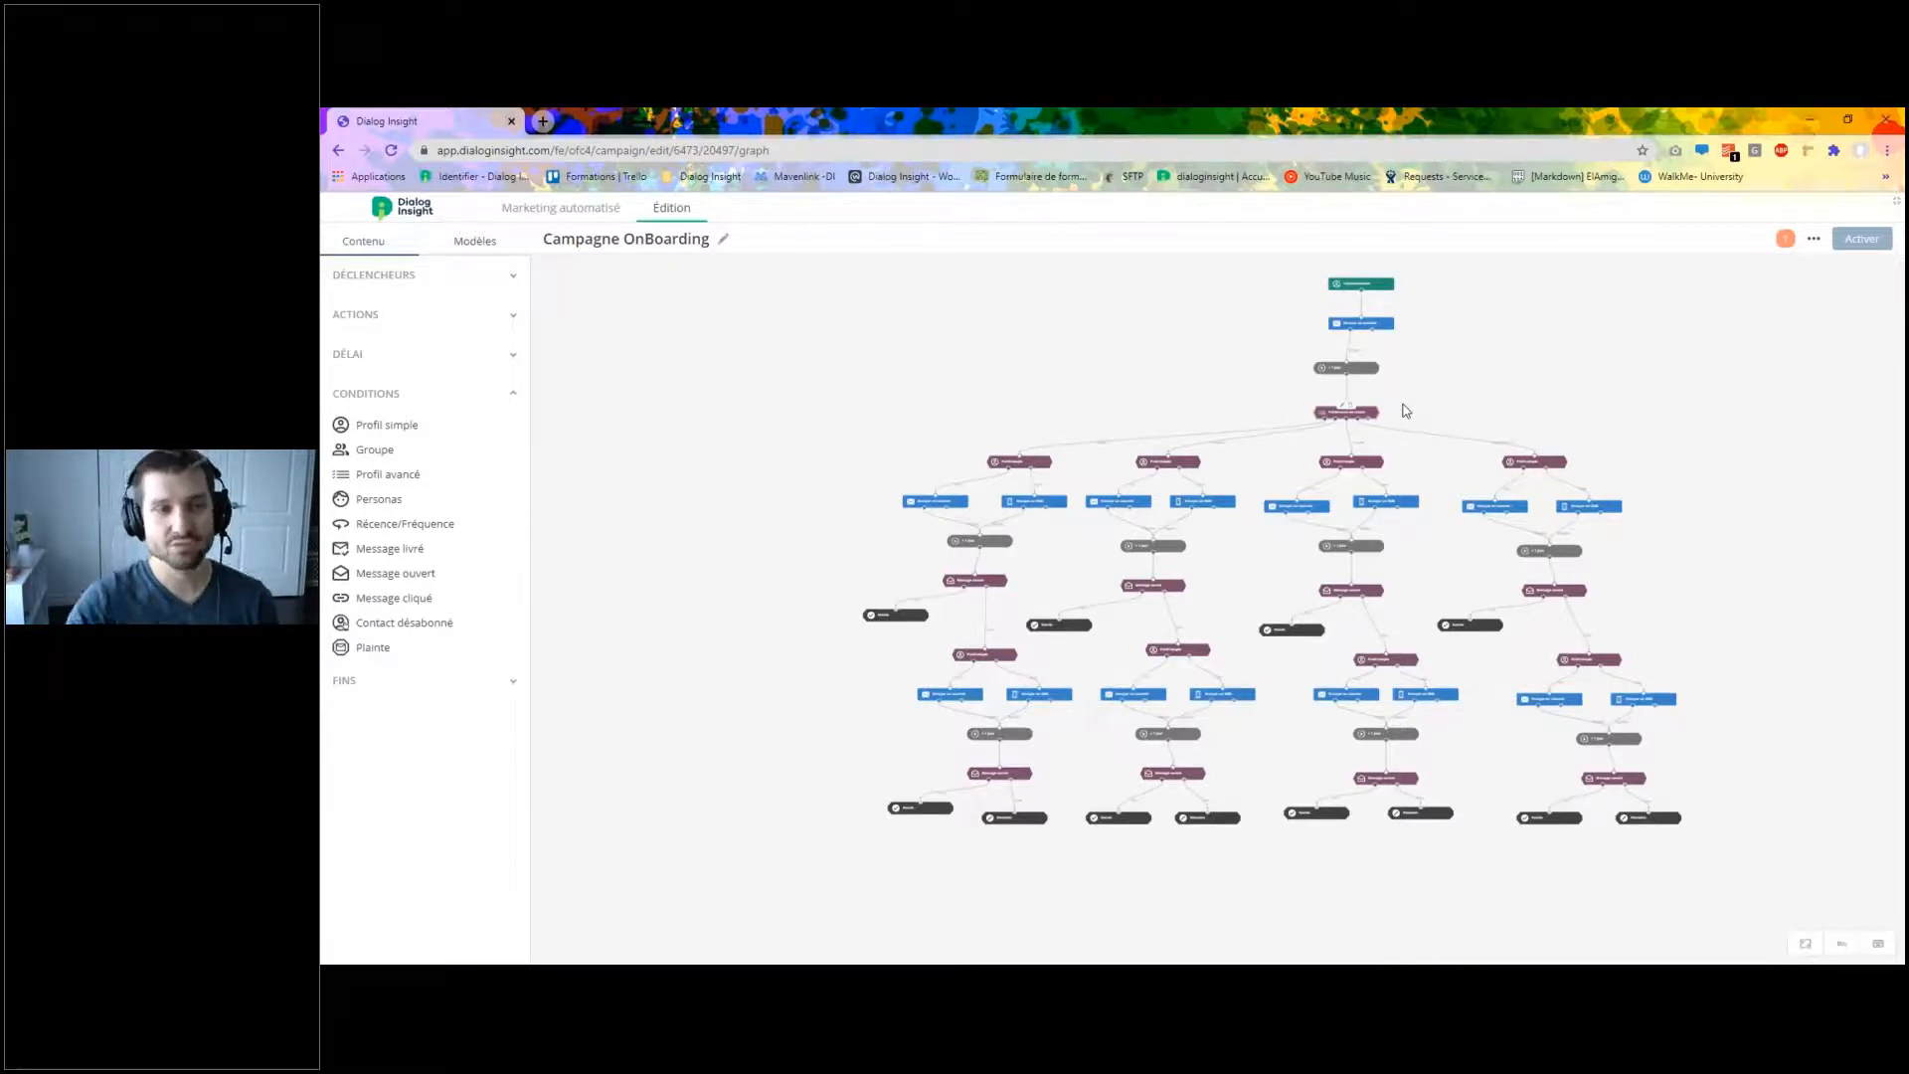
# Open the Préférences de comm node to see its Sports, Politique, Actualité and Arts&Cultures criteria.
pyautogui.scroll(5, 1405, 410)
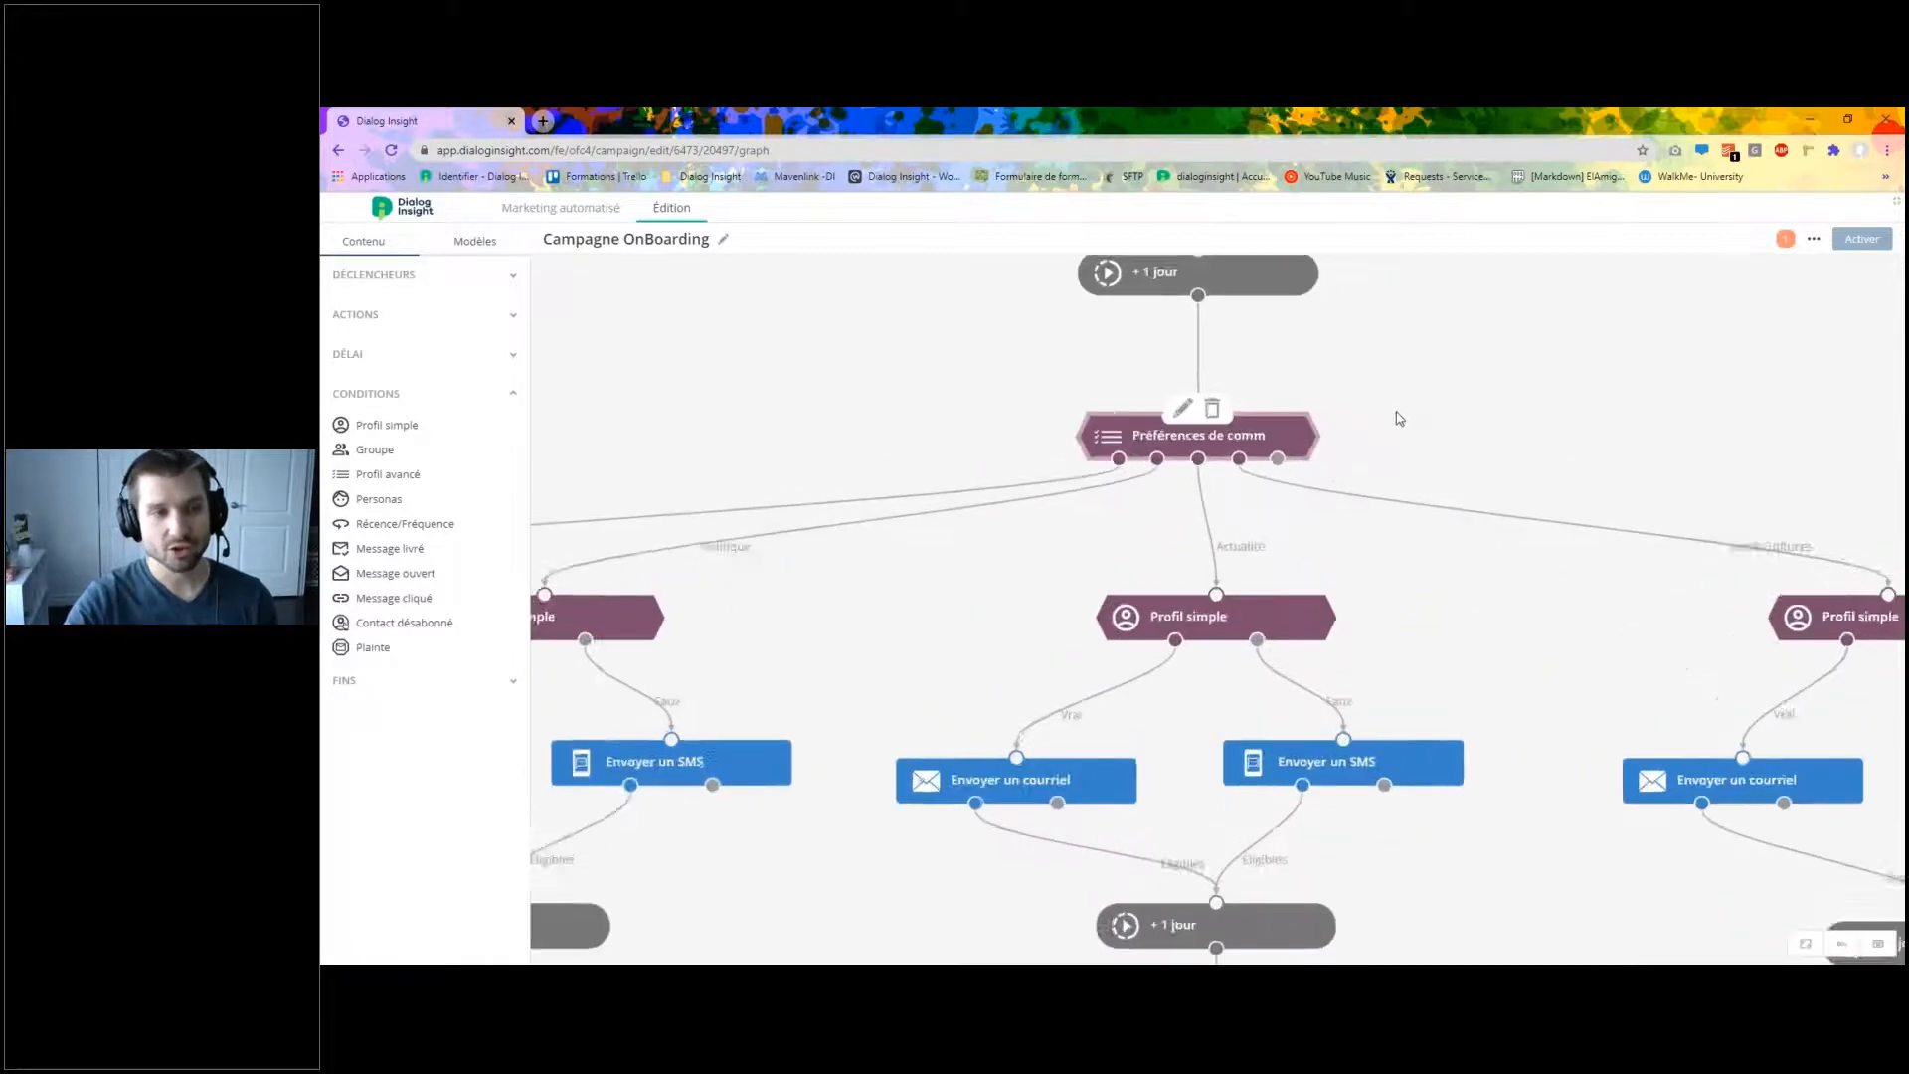
pyautogui.moveTo(1403, 456); pyautogui.dragTo(1450, 541)
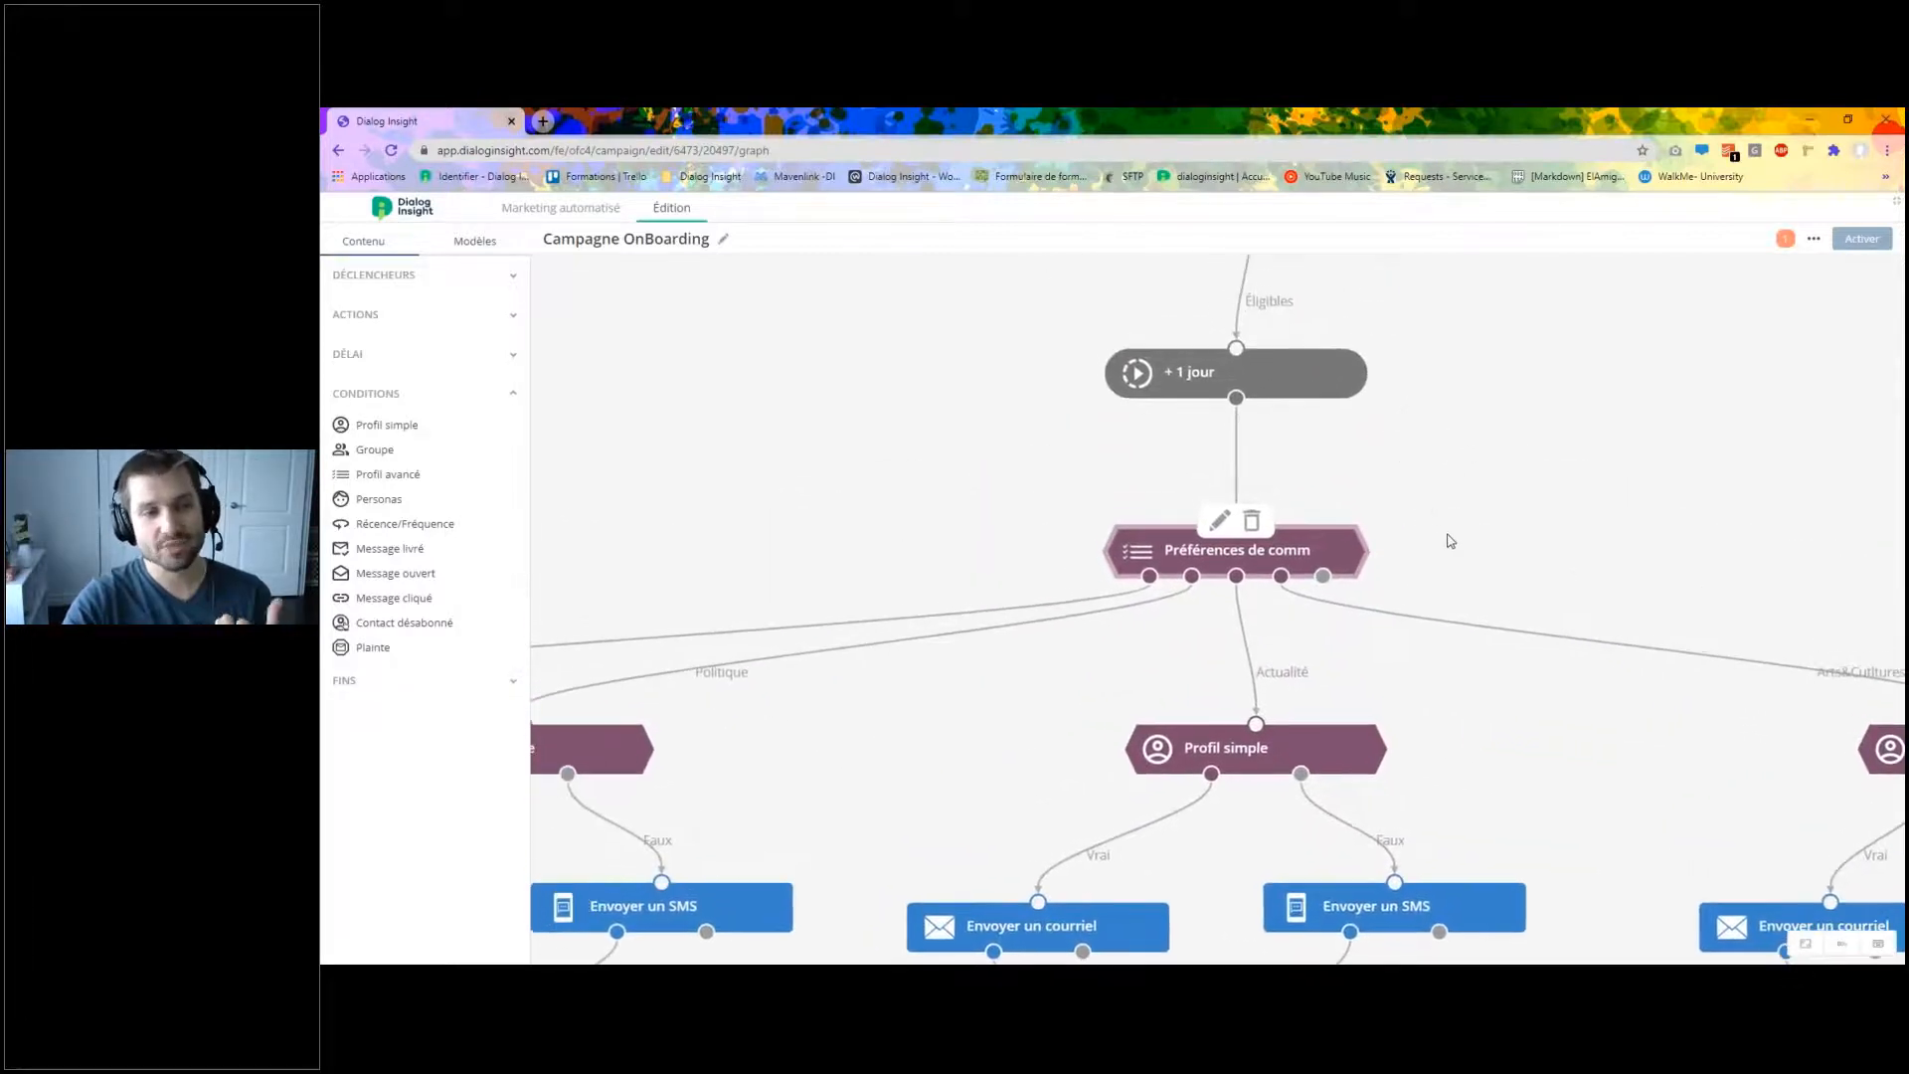
pyautogui.click(1219, 523)
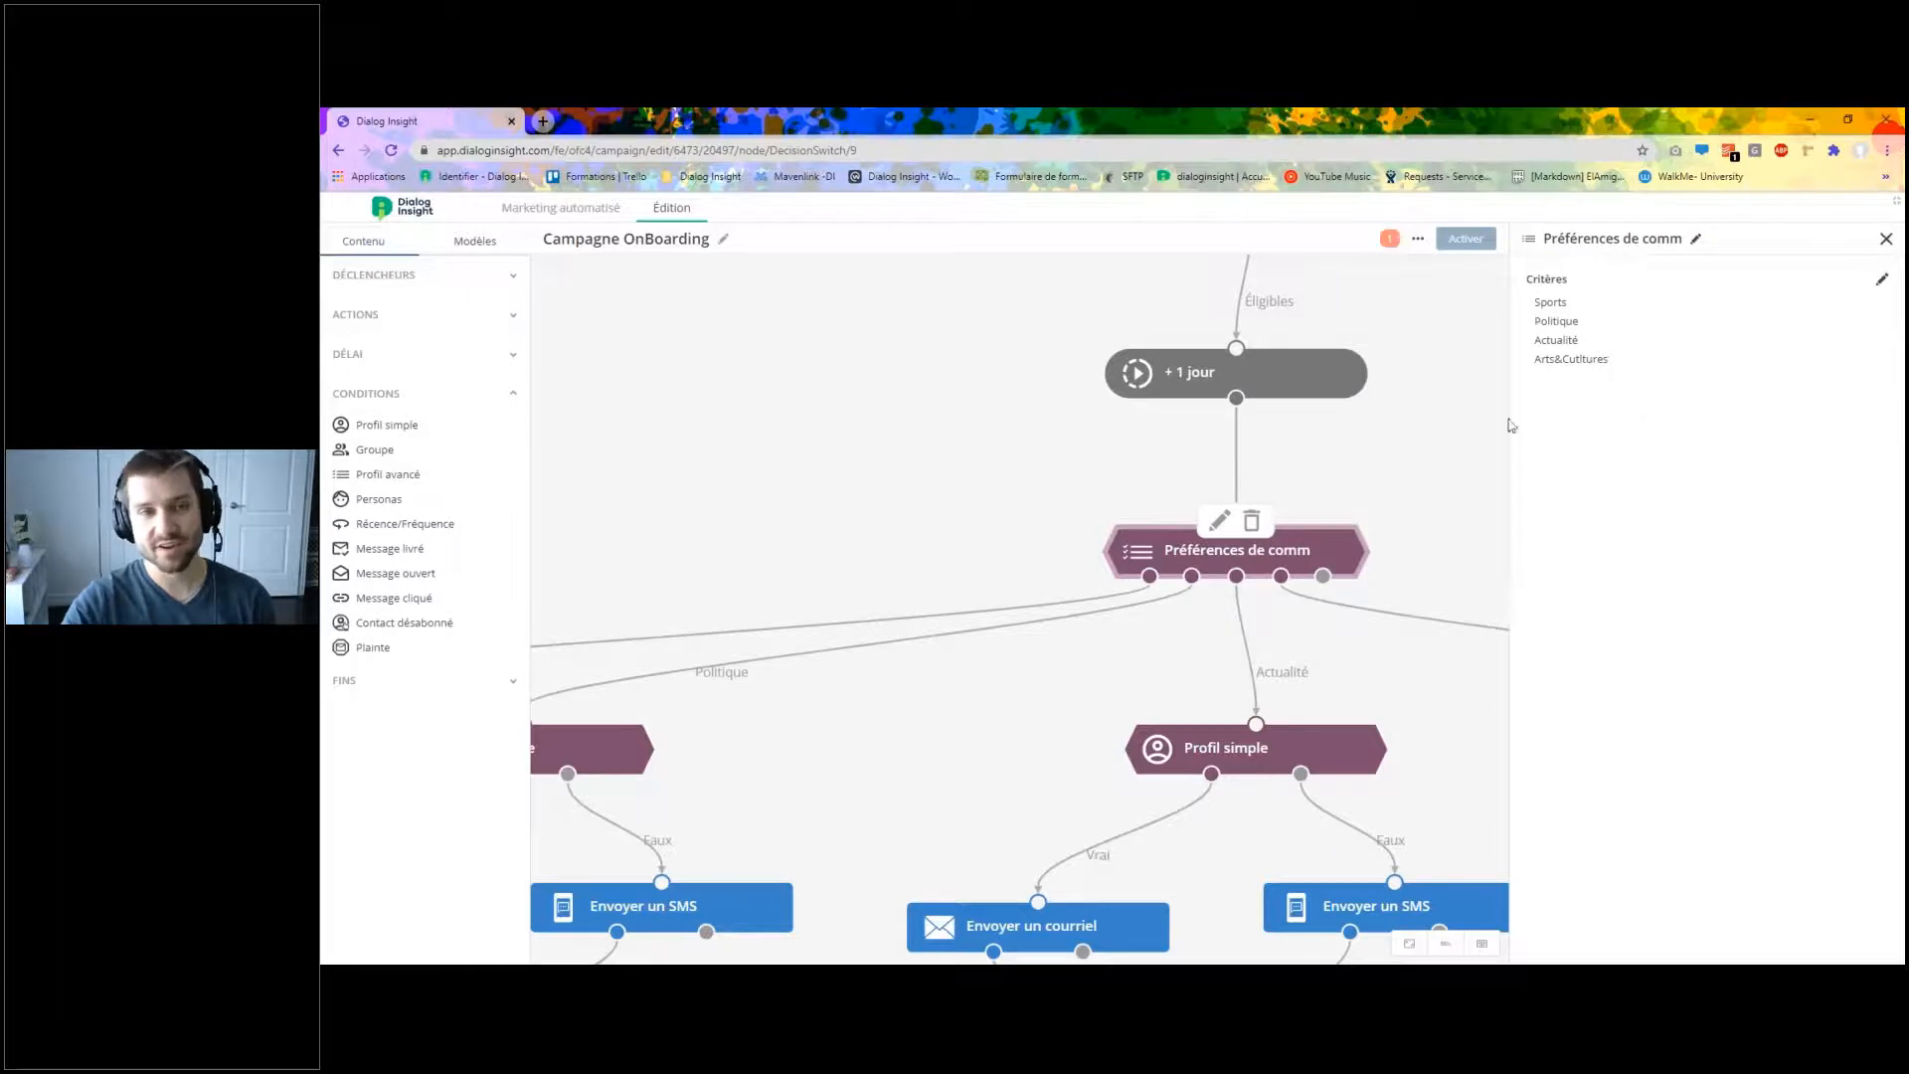
# Close the Préférences de comm panel and bring the lower Message ouvert and Succès nodes into view.
pyautogui.click(1885, 240)
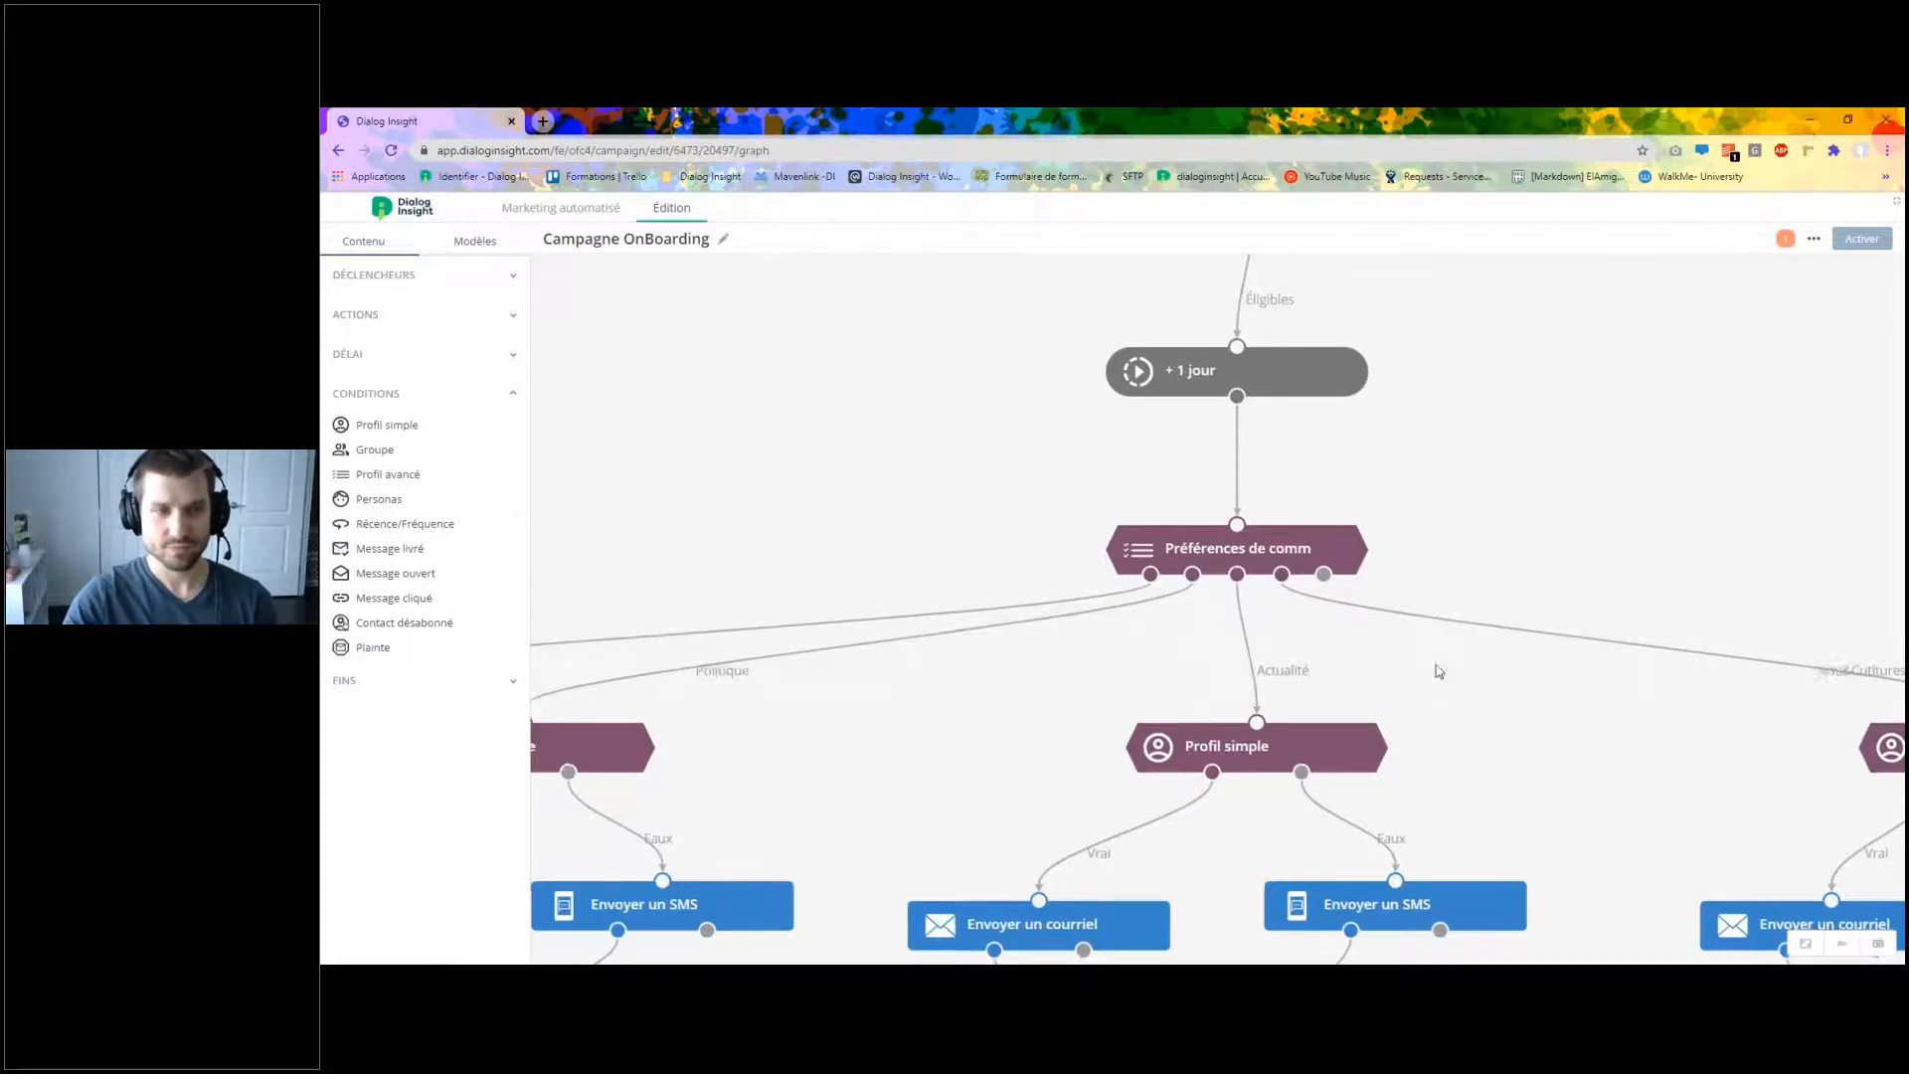
pyautogui.scroll(-2, 1439, 671)
pyautogui.moveTo(1443, 902); pyautogui.dragTo(1510, 521)
pyautogui.scroll(5, 1402, 676)
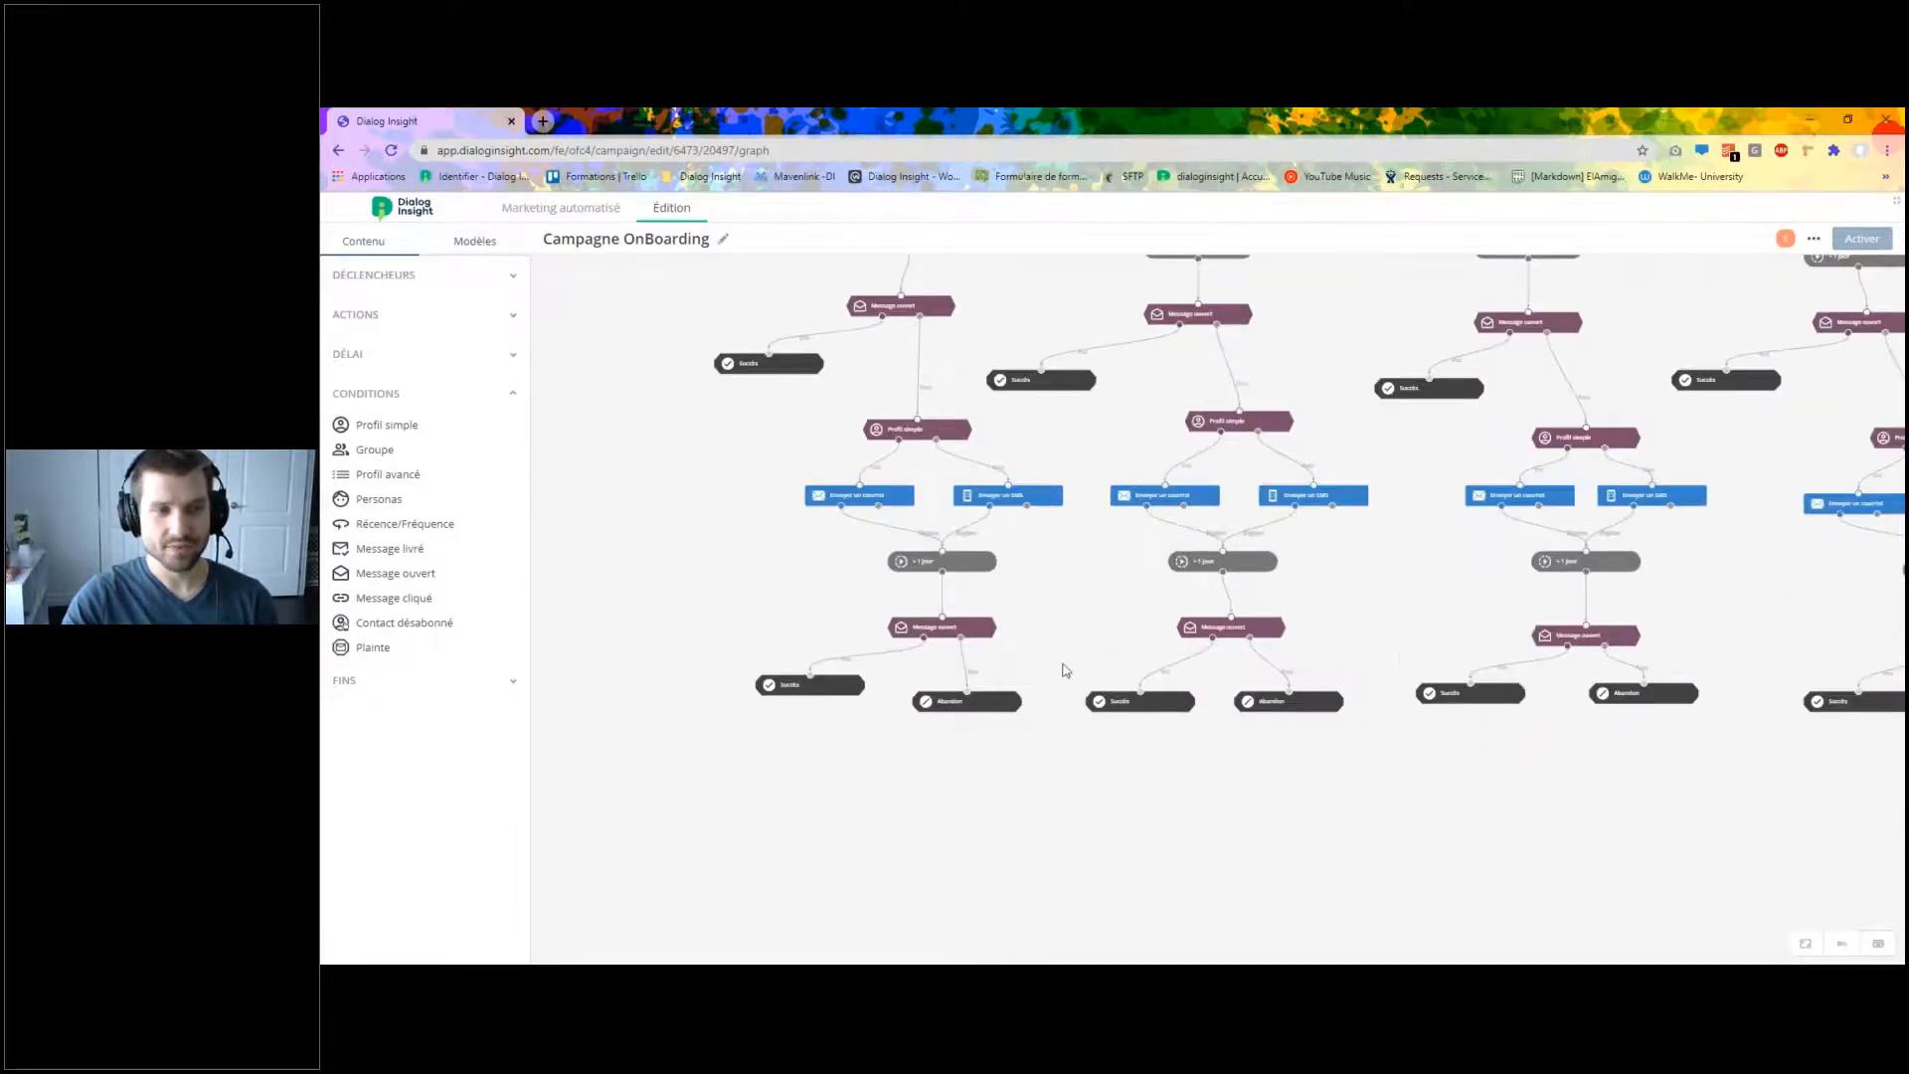
# Delete the first column's Abandon node and the middle column's Succès node.
pyautogui.moveTo(1342, 658); pyautogui.dragTo(1330, 666)
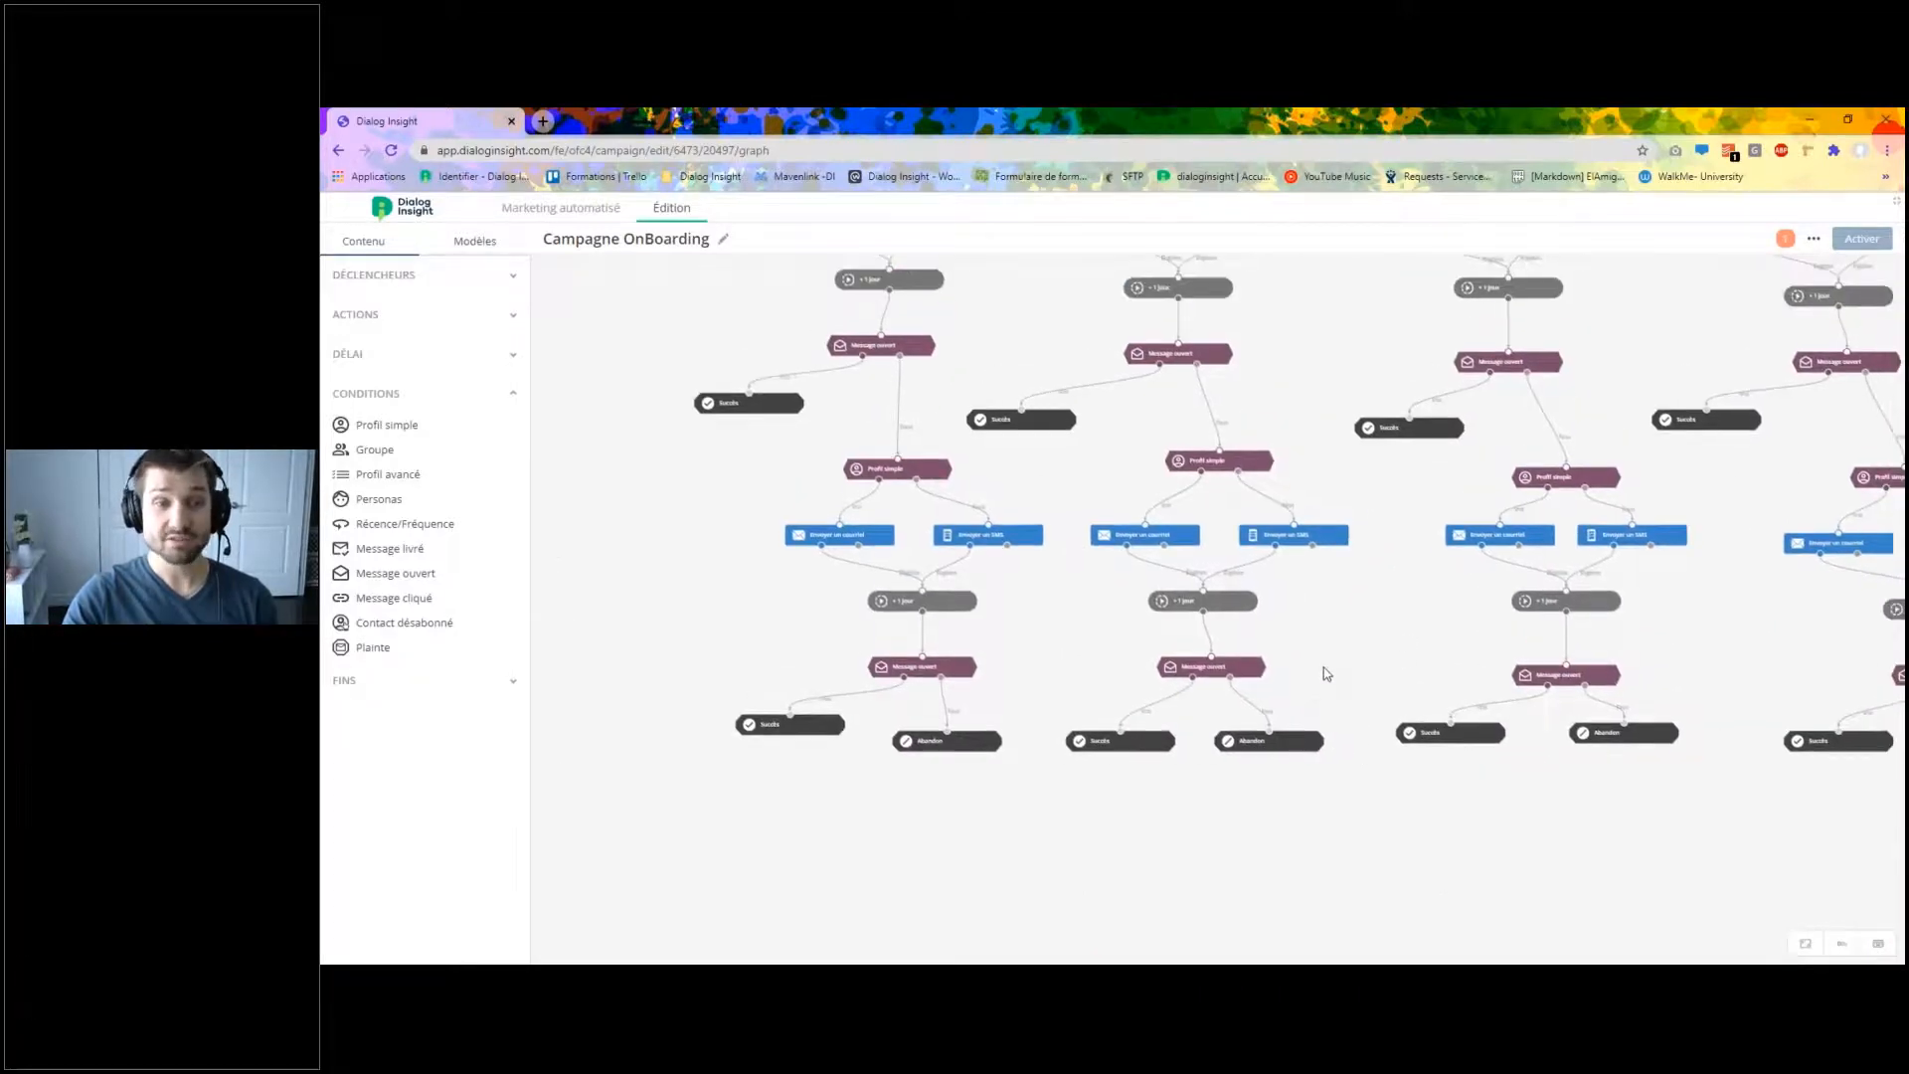
pyautogui.click(955, 749)
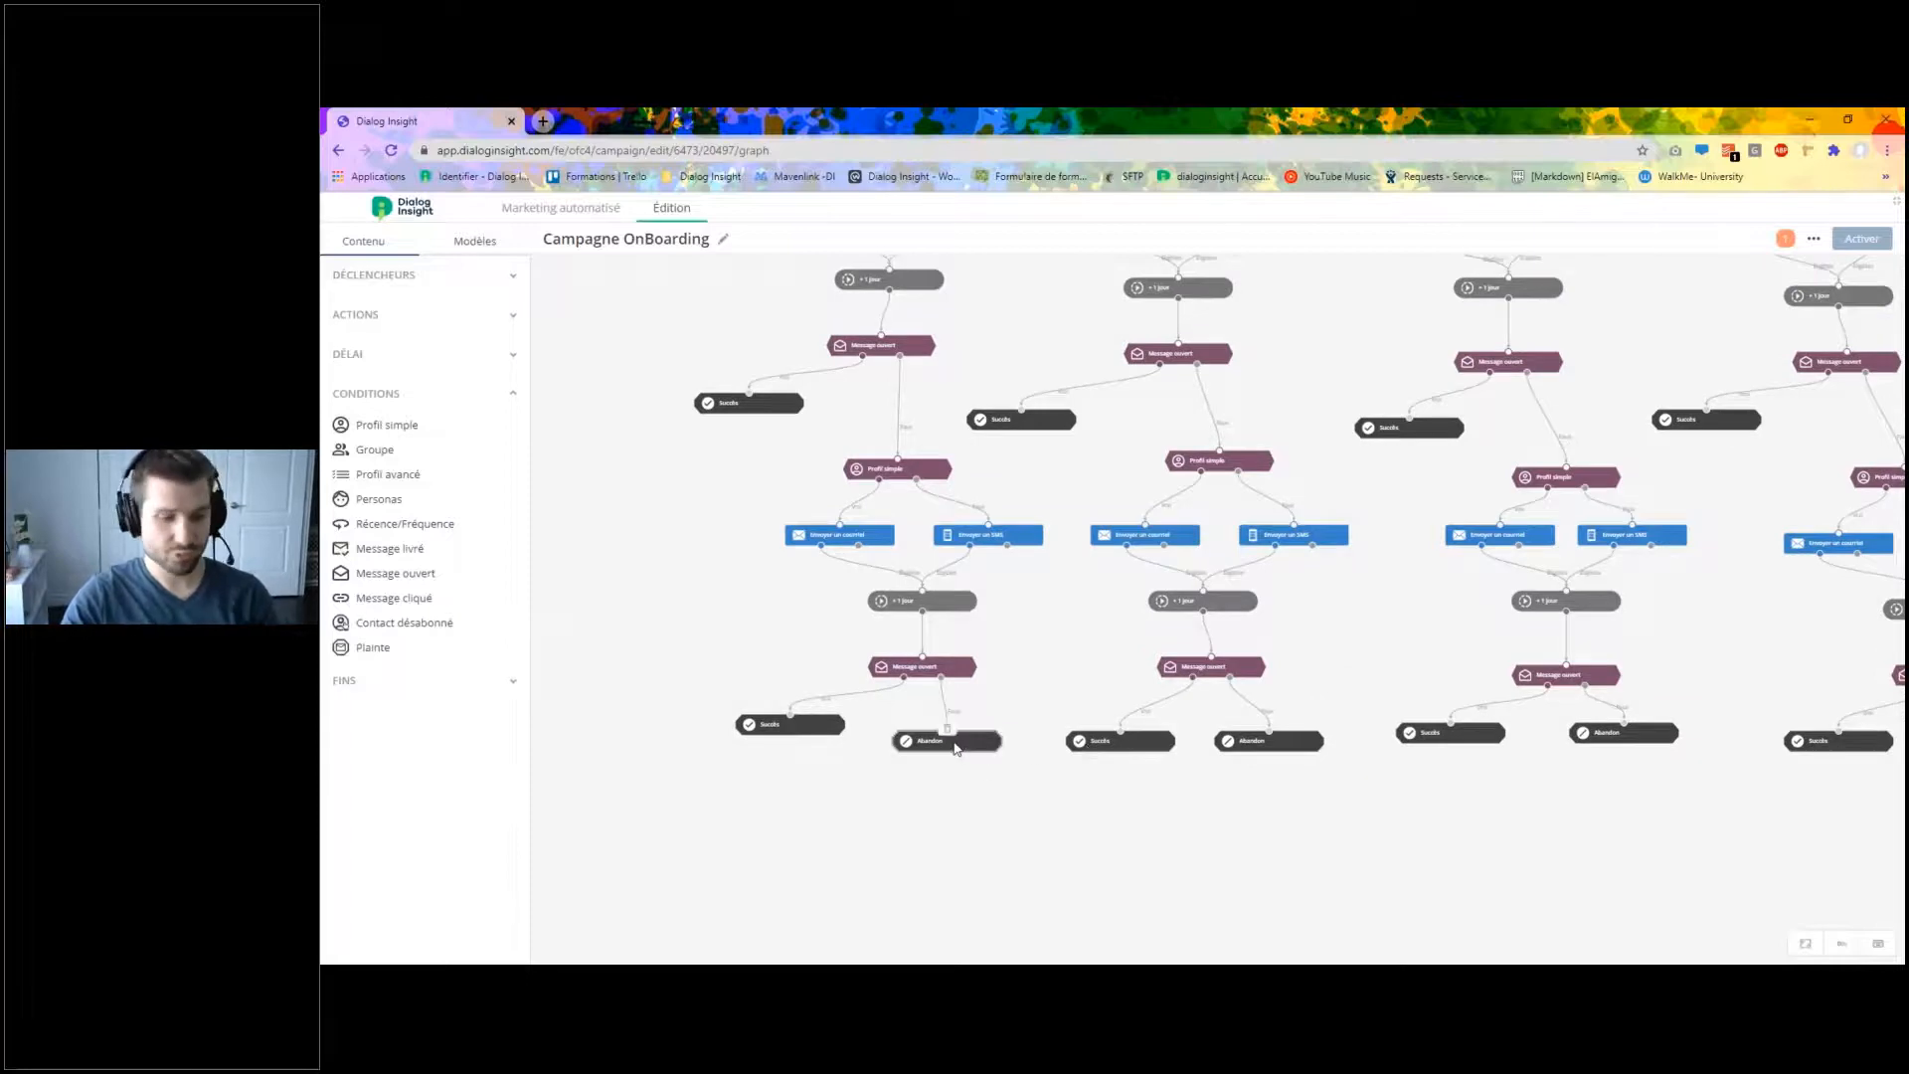
pyautogui.click(947, 729)
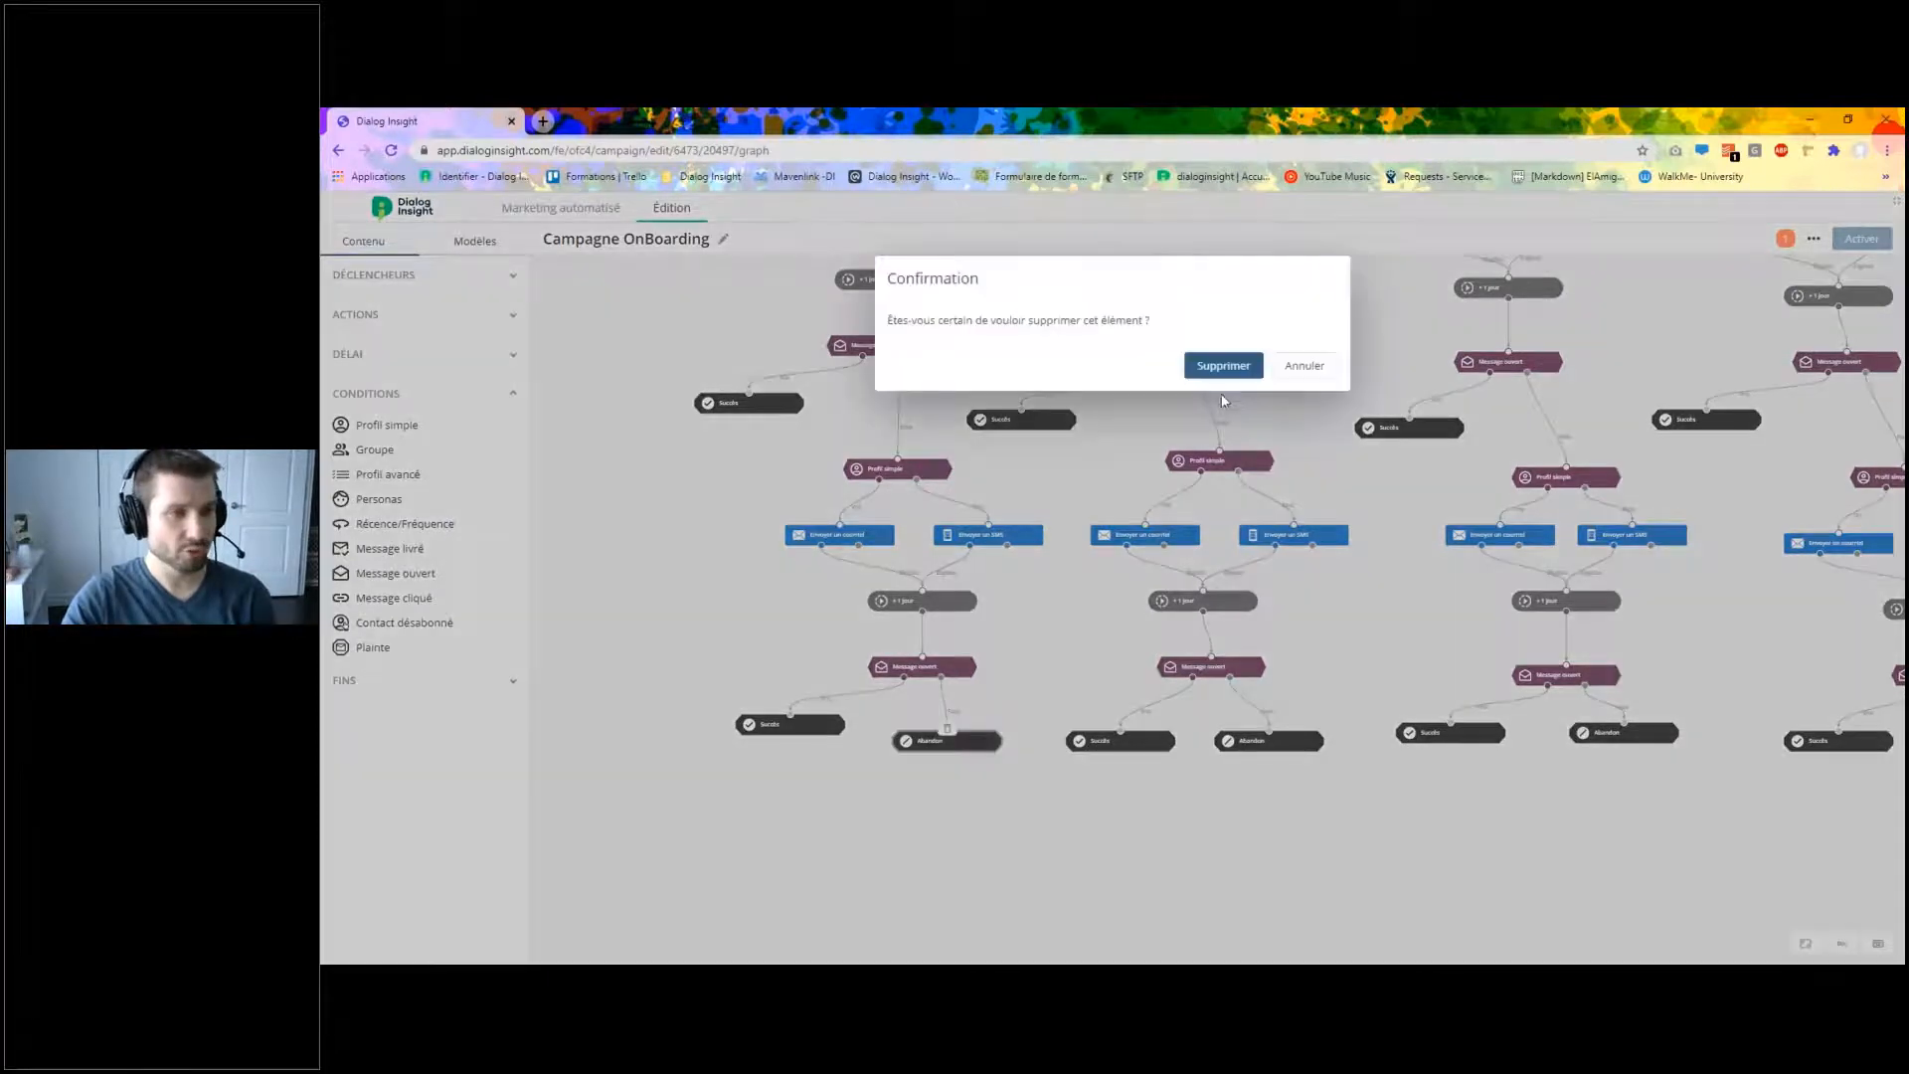
pyautogui.click(1228, 367)
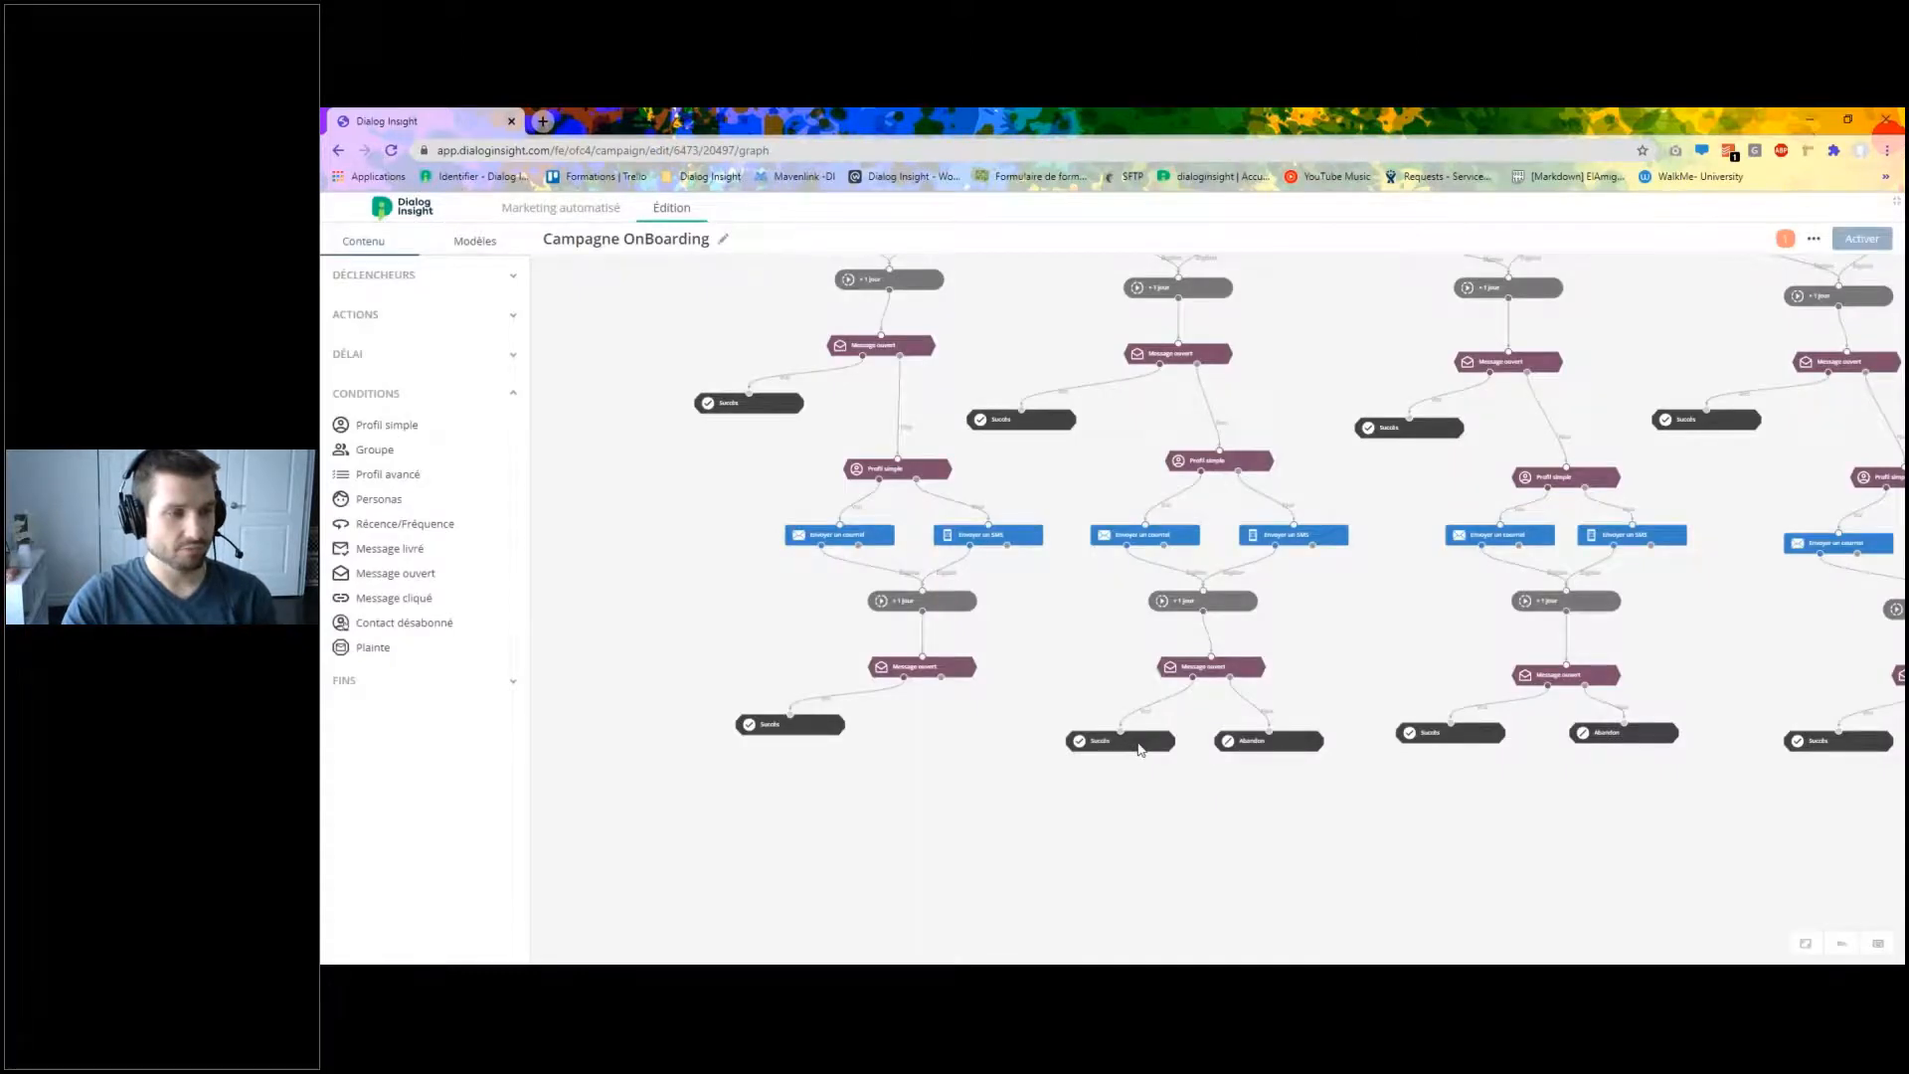
pyautogui.click(1121, 728)
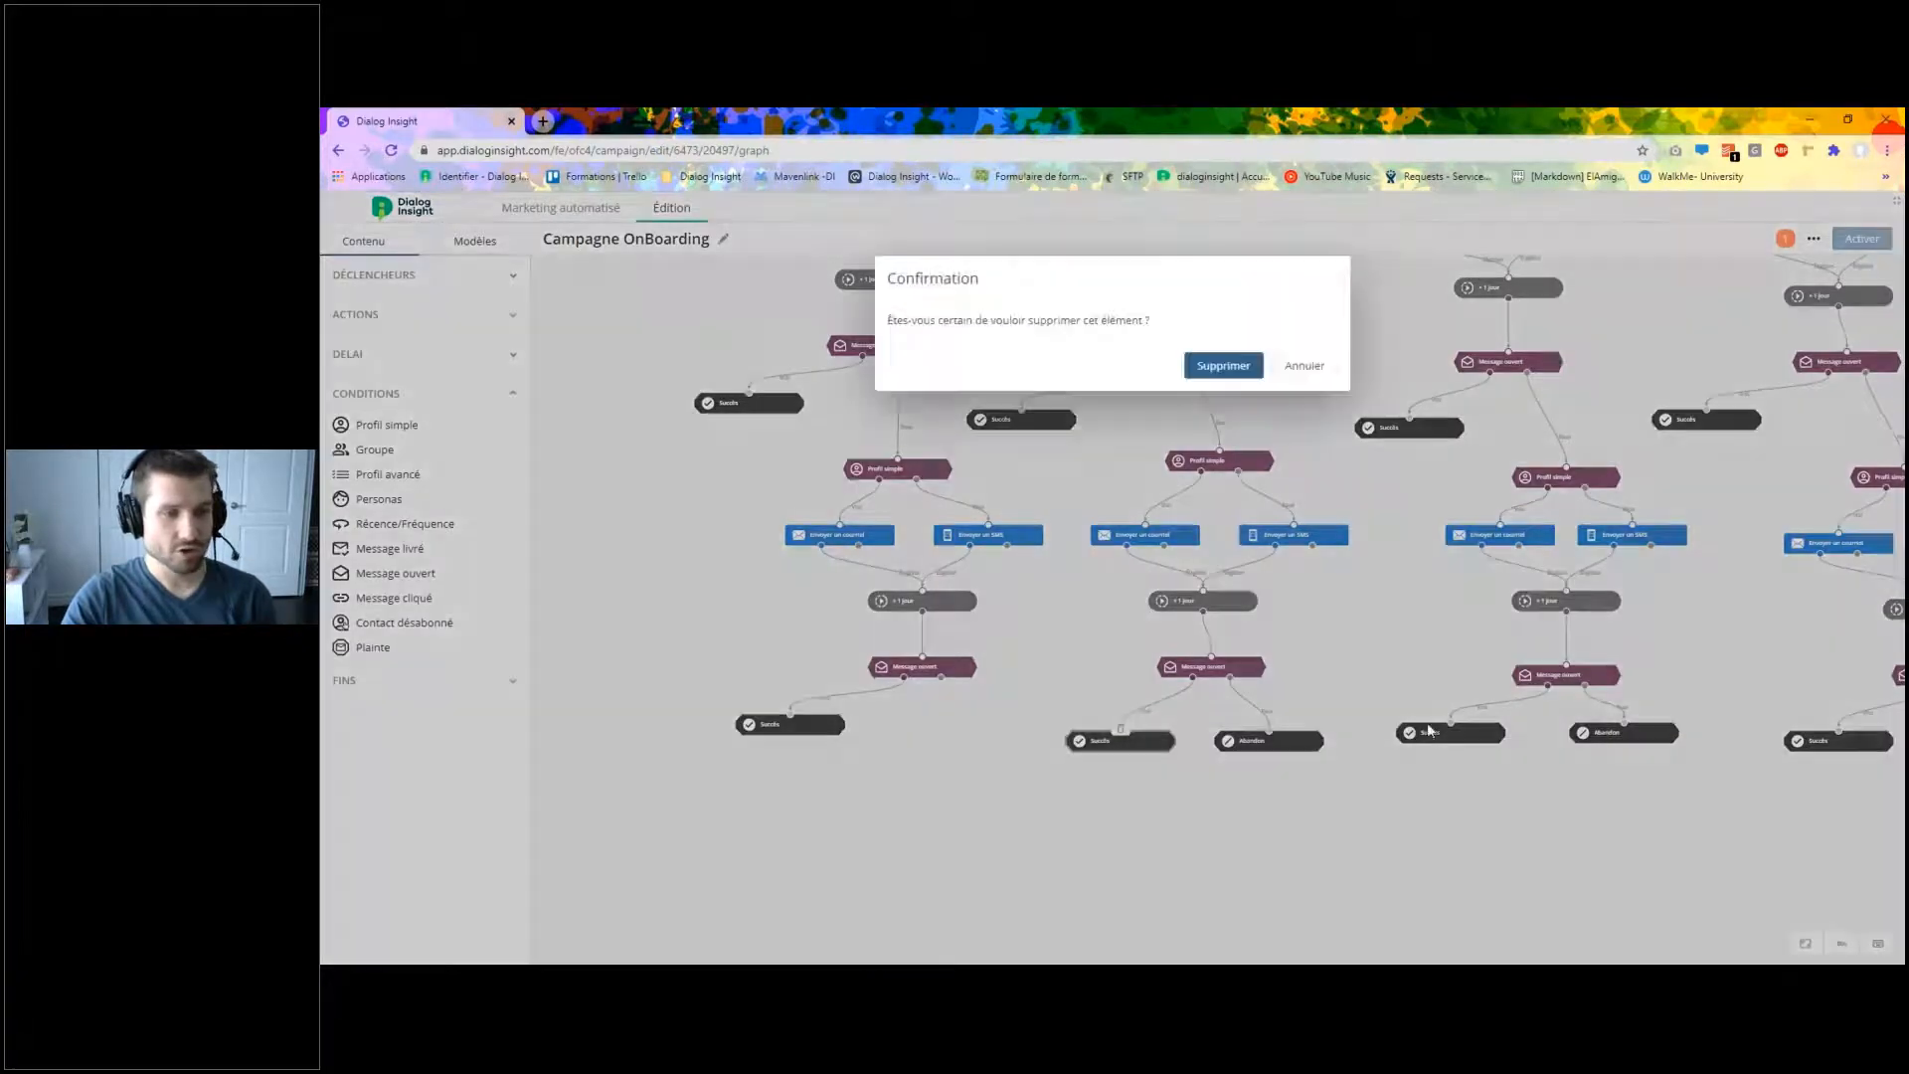
pyautogui.click(1223, 365)
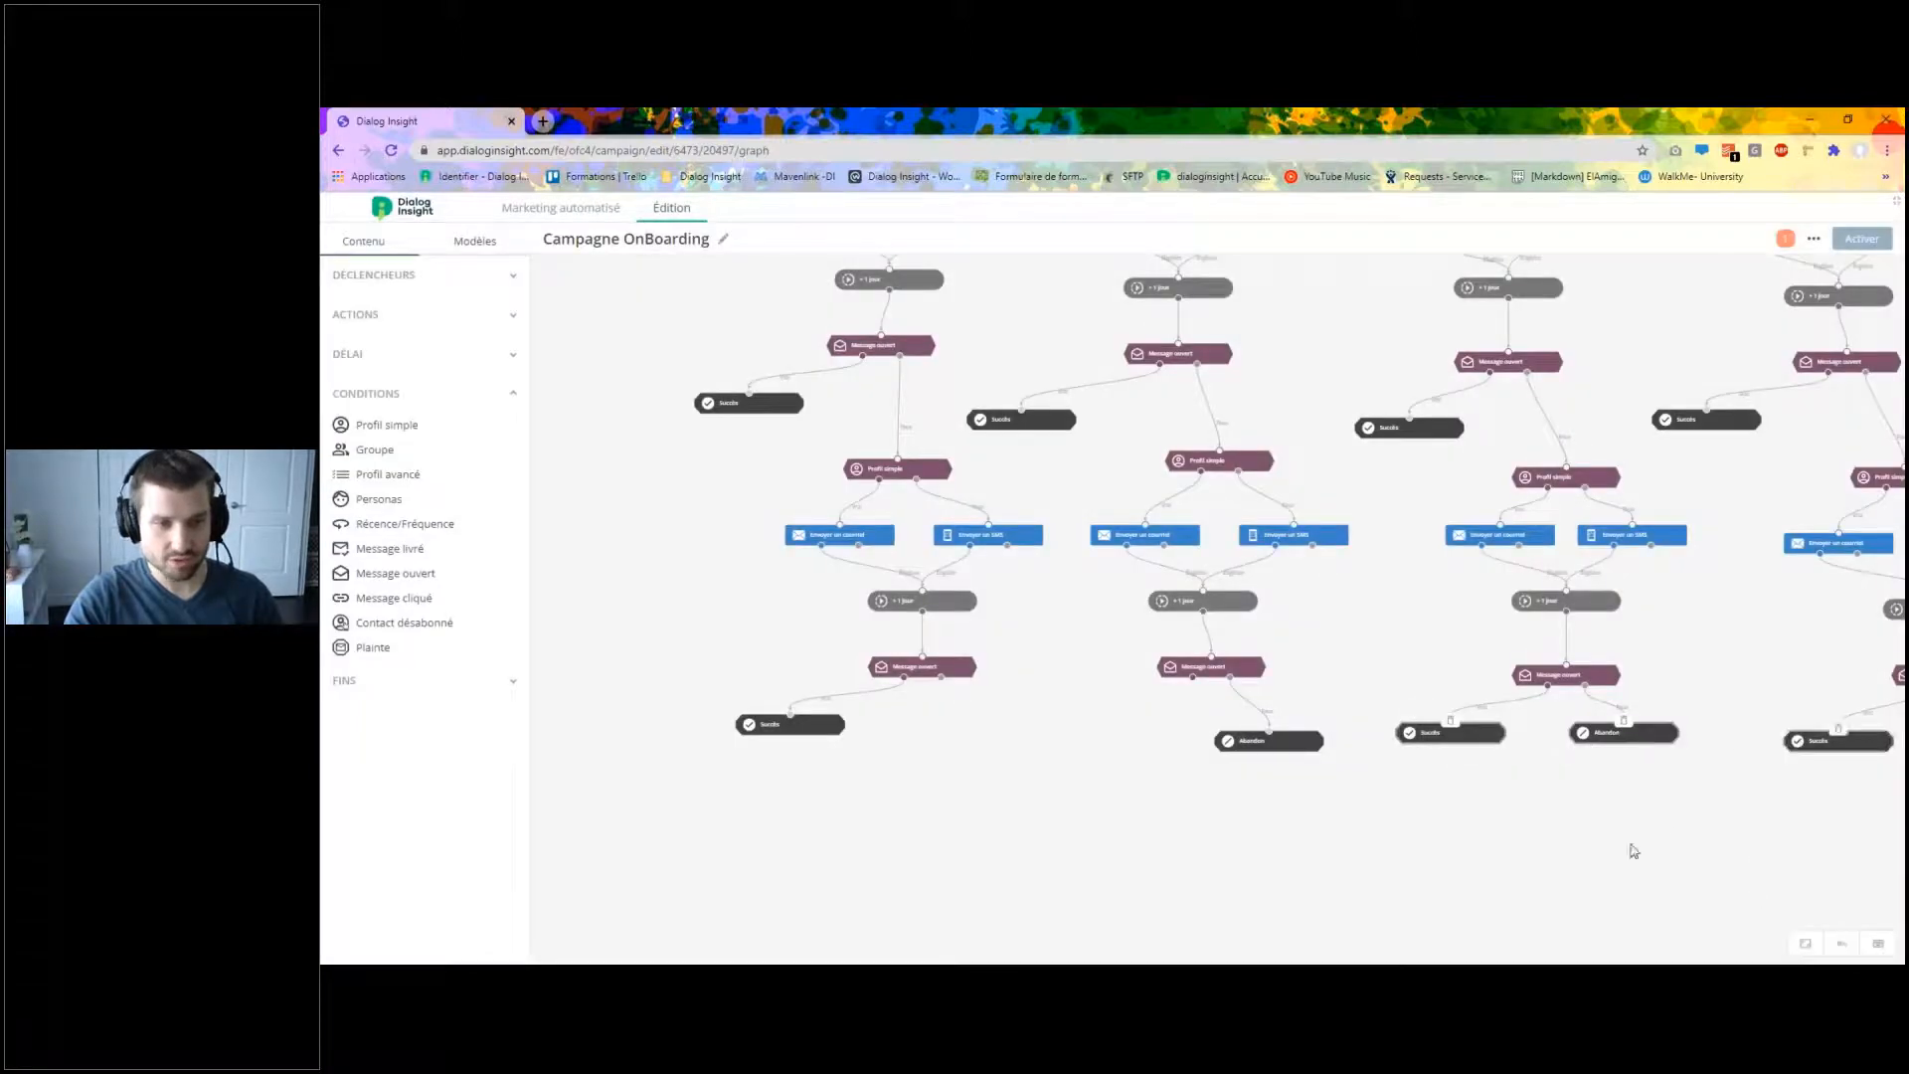
# Delete the remaining extra Abandon and Succès nodes in the third and far-right columns.
pyautogui.moveTo(1583, 827); pyautogui.dragTo(1353, 829)
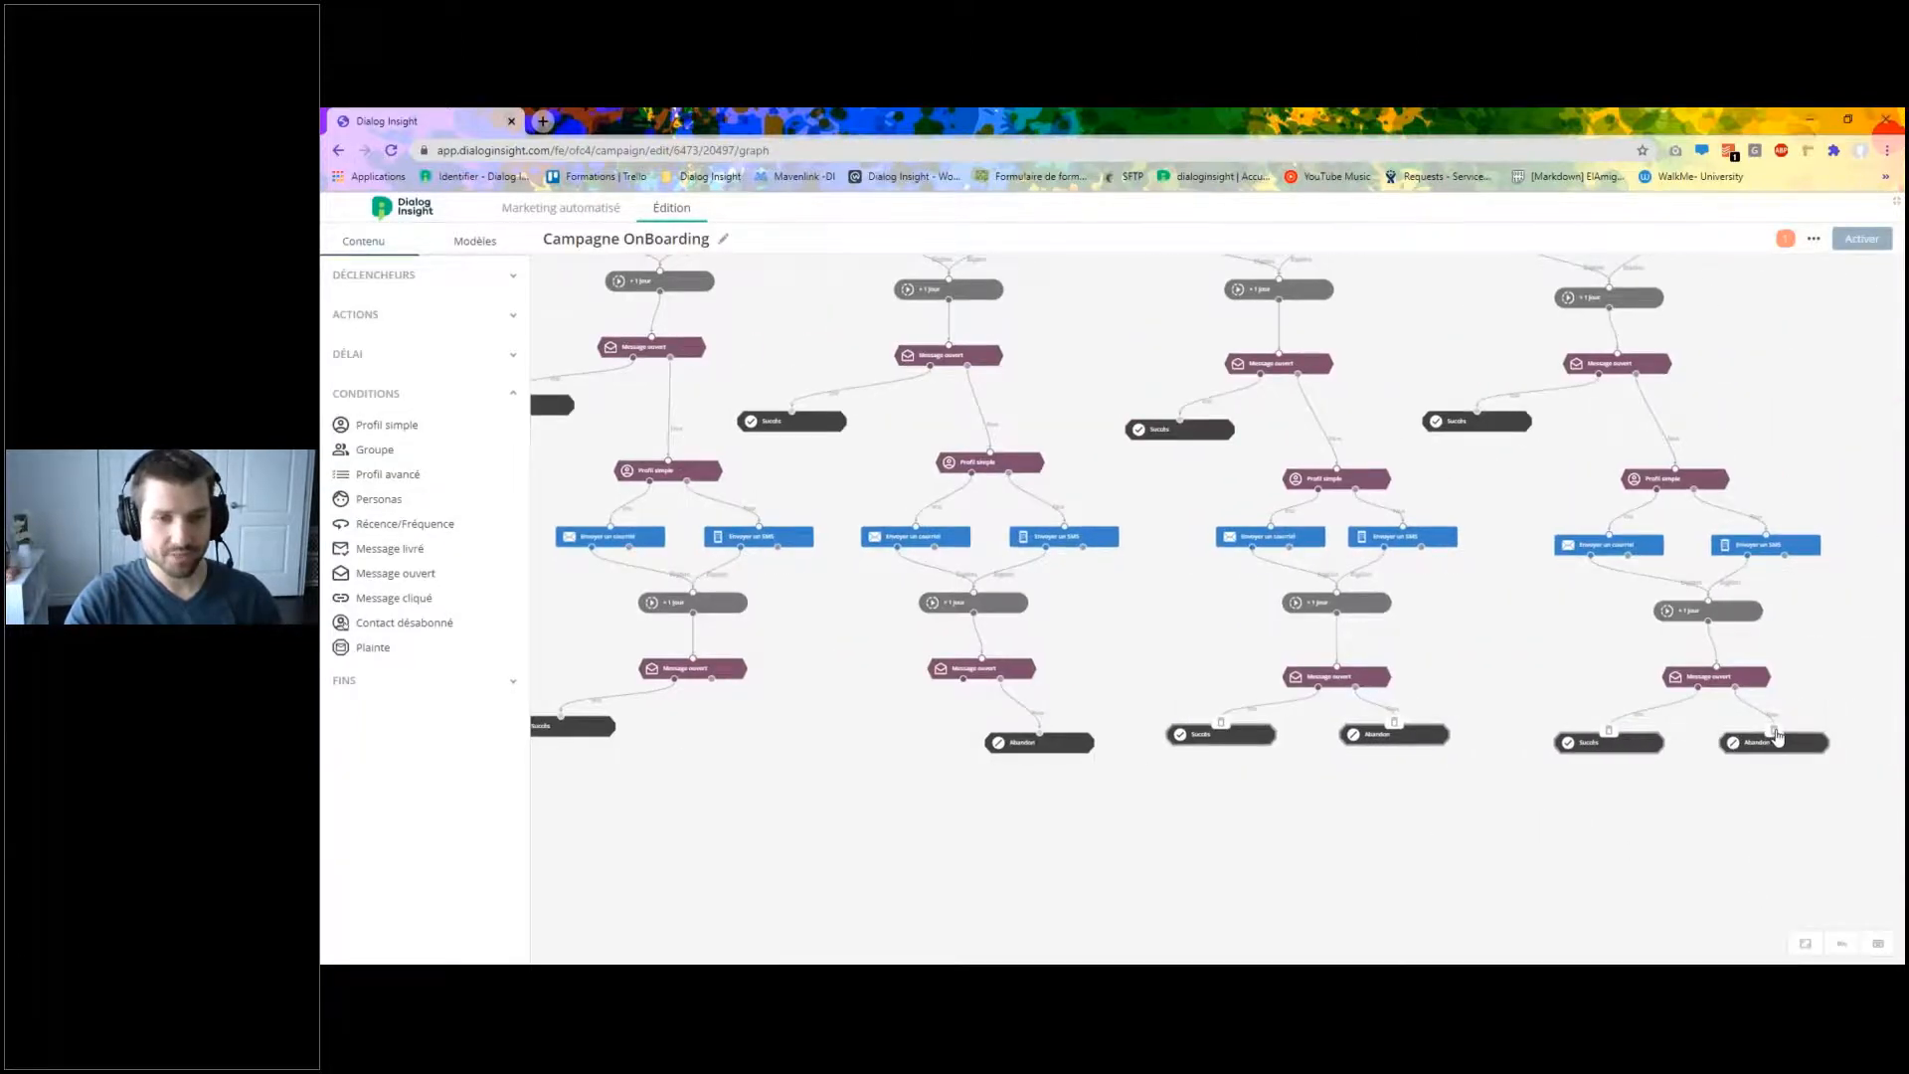
pyautogui.click(1774, 730)
pyautogui.press('Return')
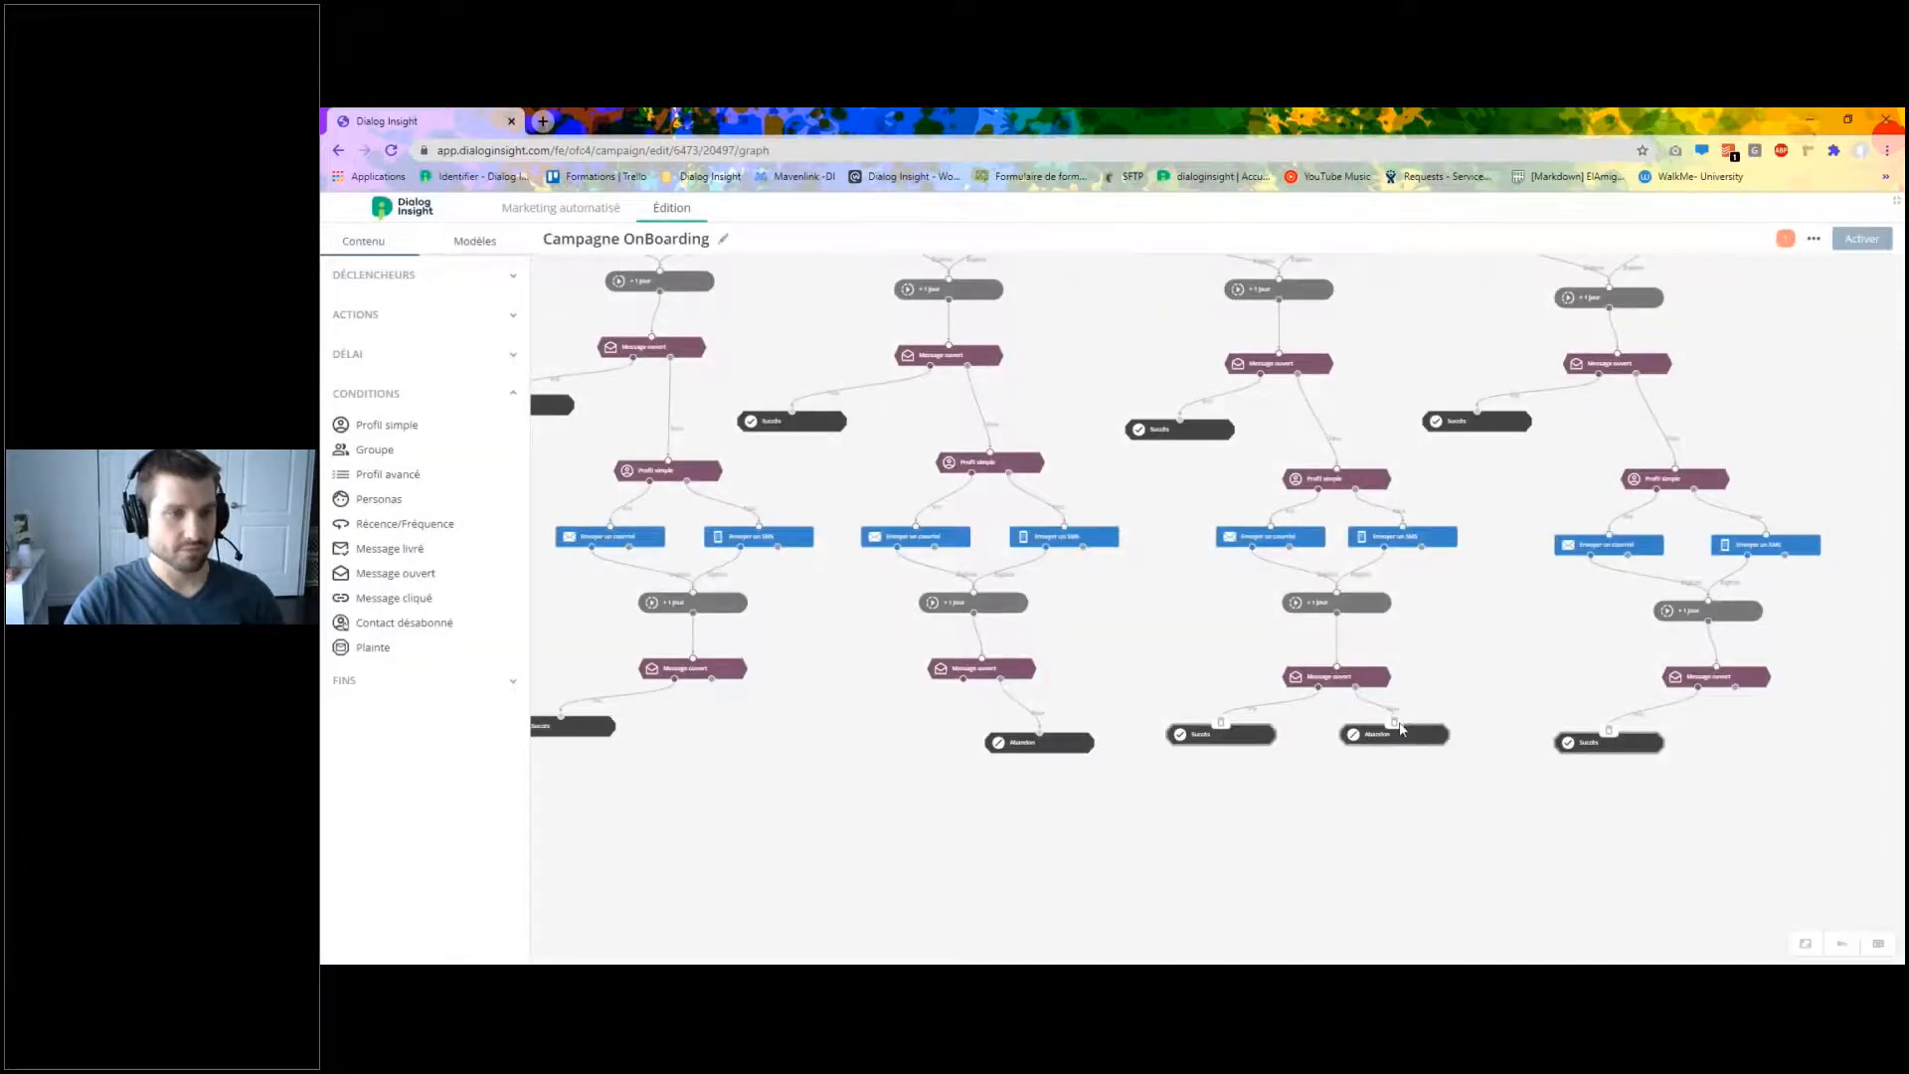
pyautogui.click(1395, 723)
pyautogui.press('Return')
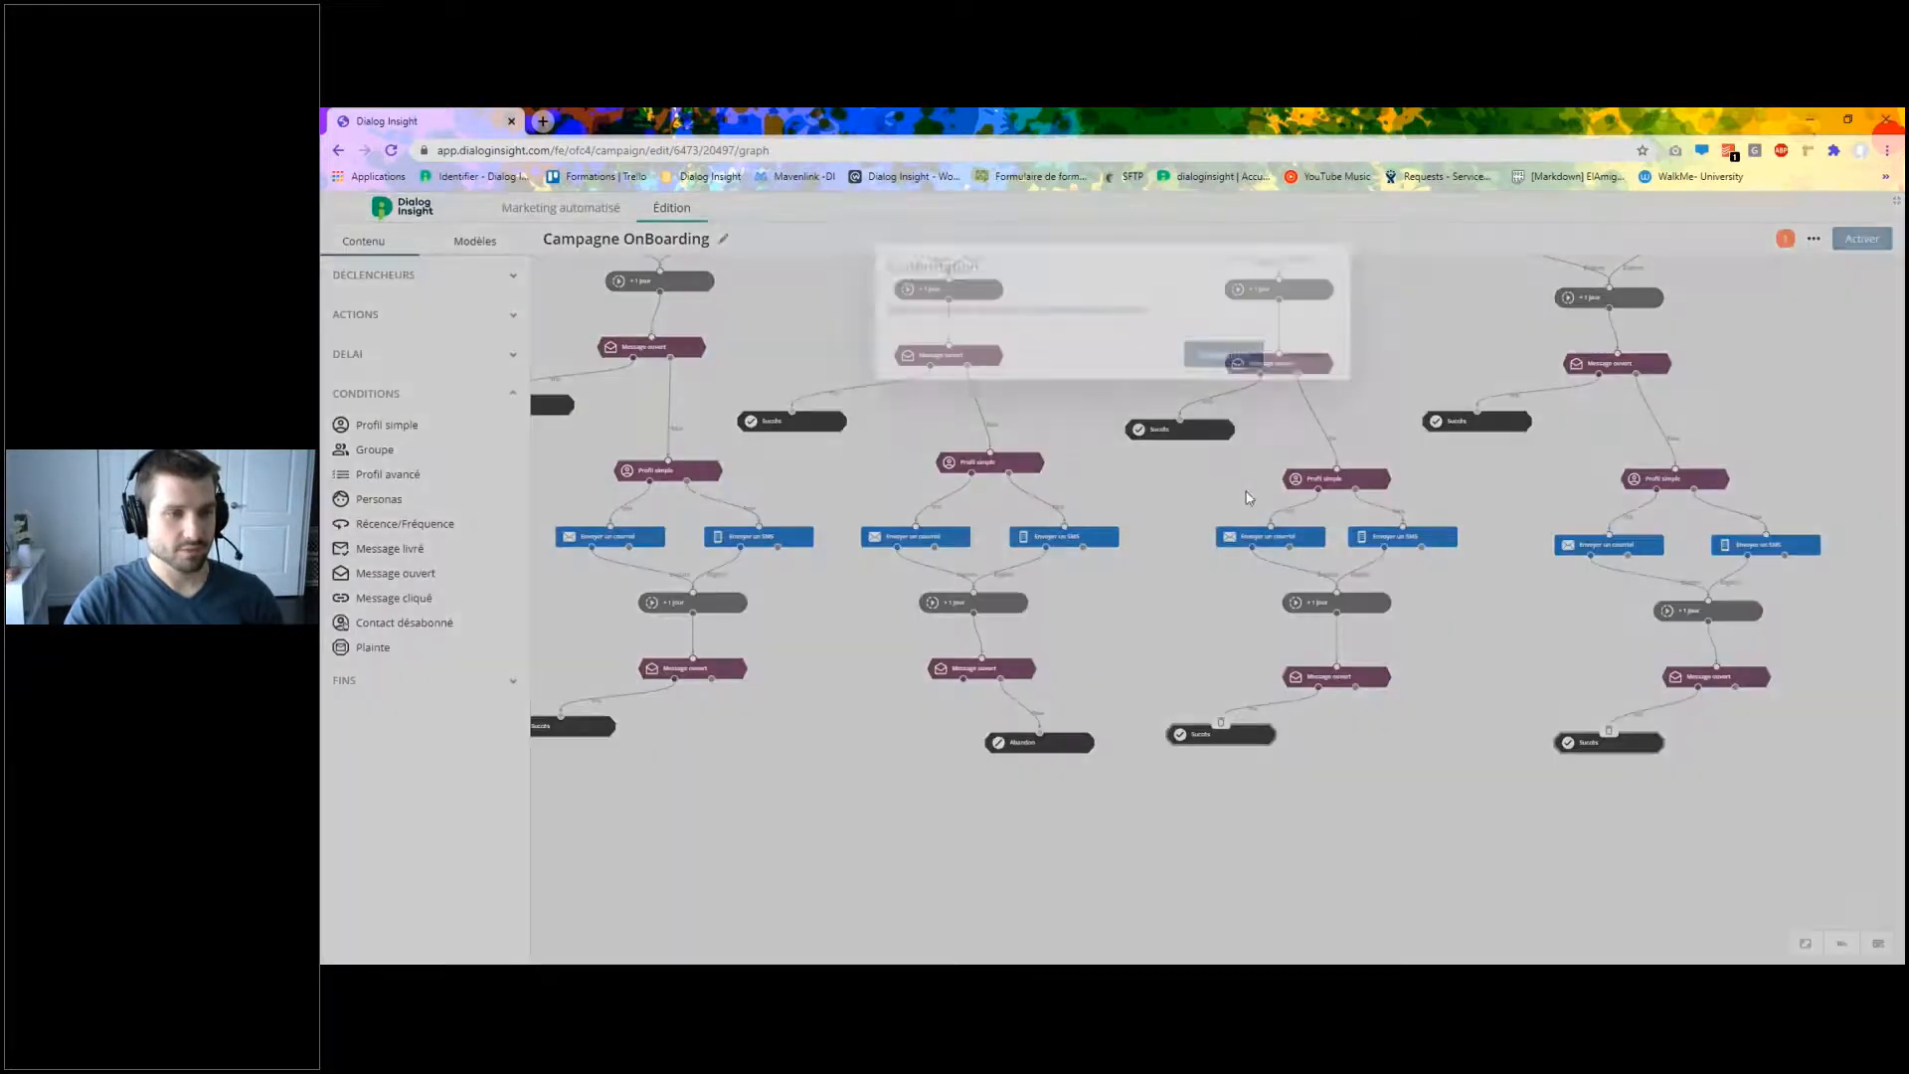
pyautogui.press('Return')
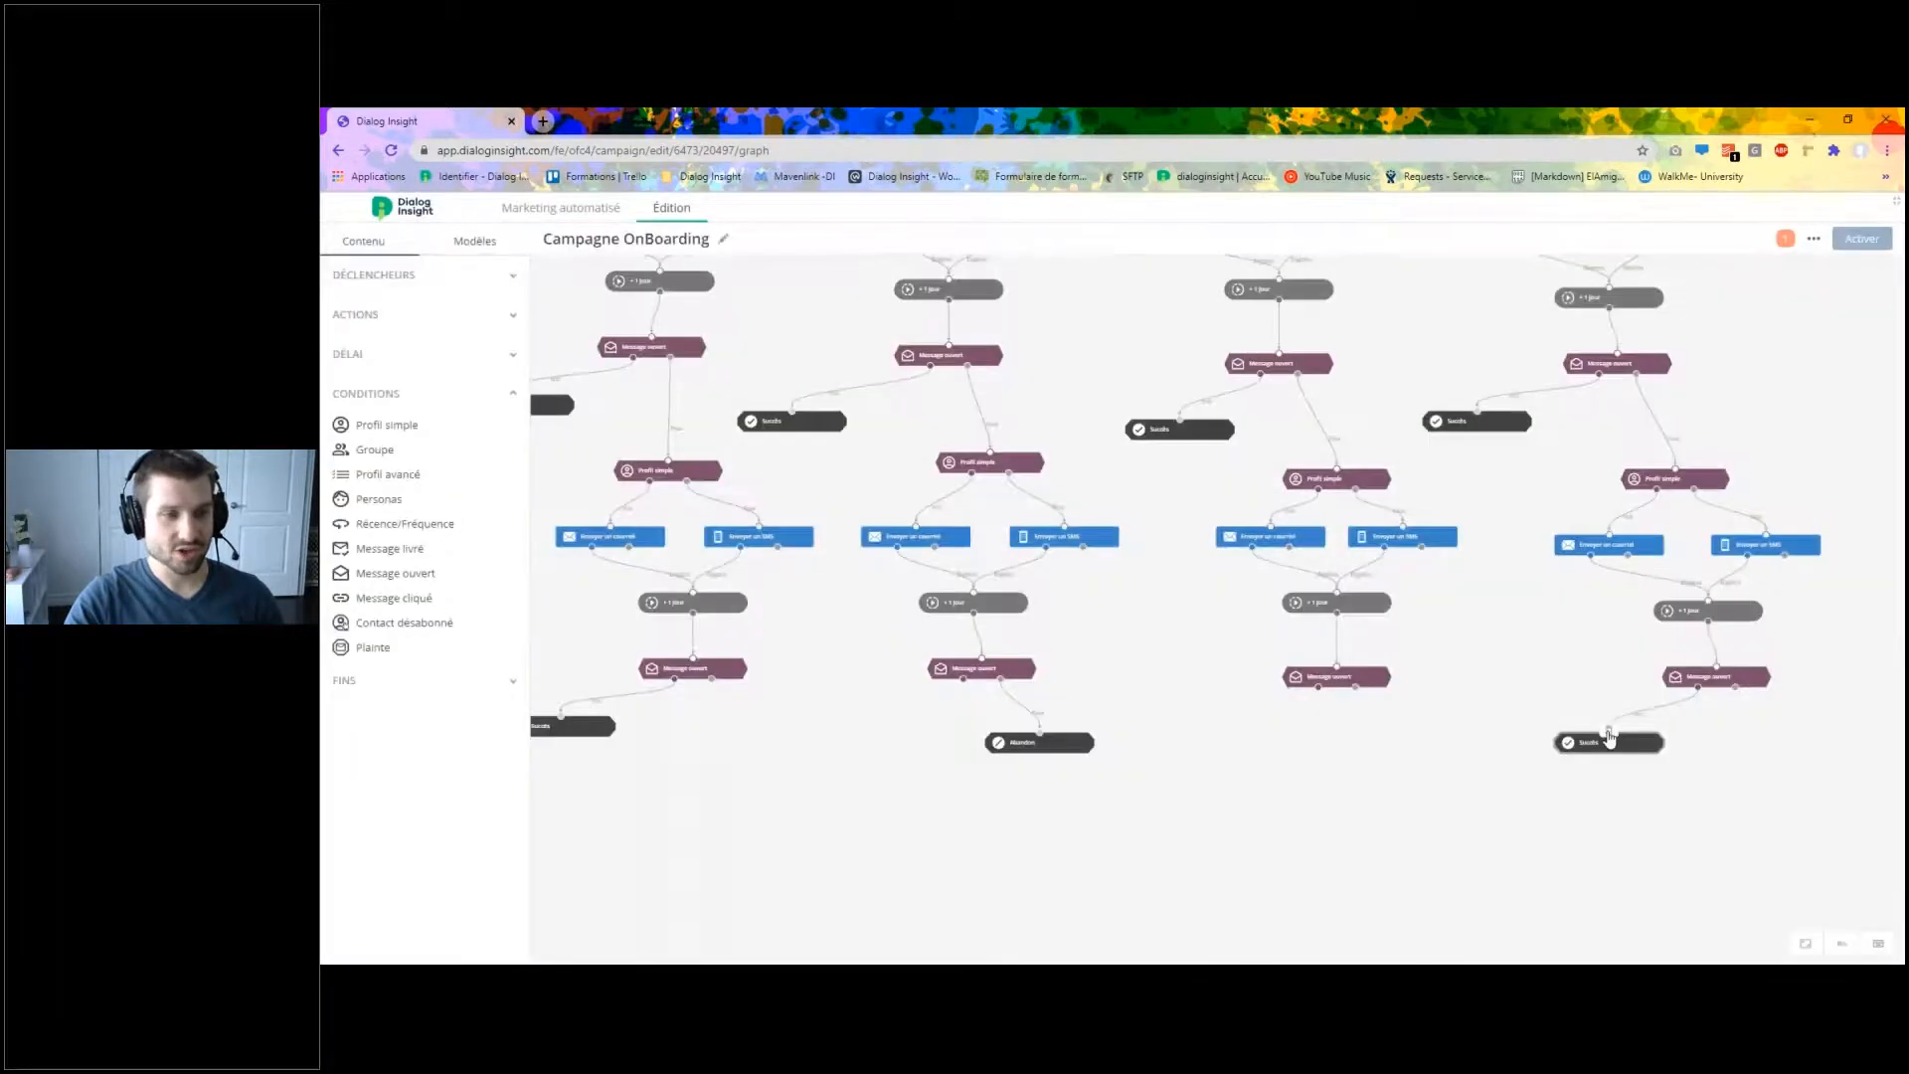
pyautogui.click(1609, 737)
pyautogui.press('Return')
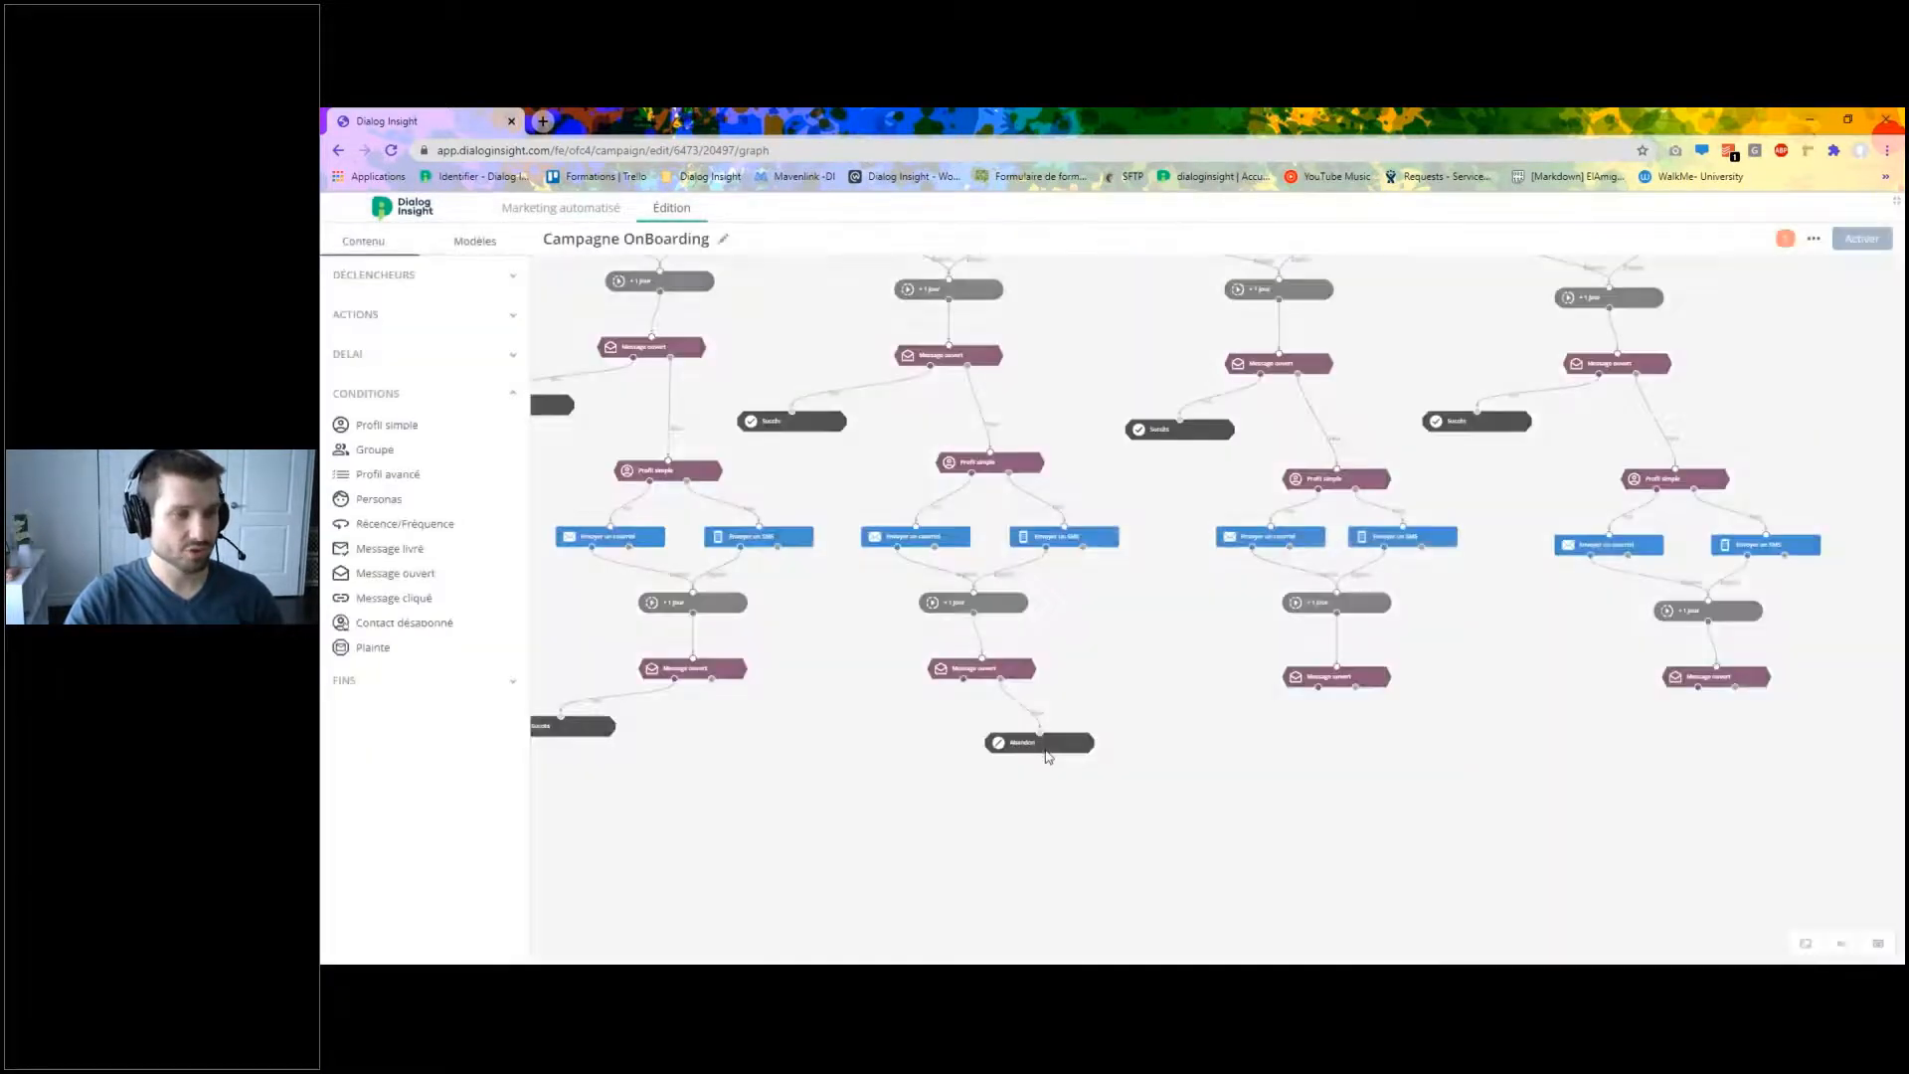
# Move Succès and Abandon below the branches and link the second, third and fourth Message ouvert nodes to Succès.
pyautogui.moveTo(1046, 755); pyautogui.dragTo(1359, 846)
pyautogui.moveTo(588, 738); pyautogui.dragTo(1213, 851)
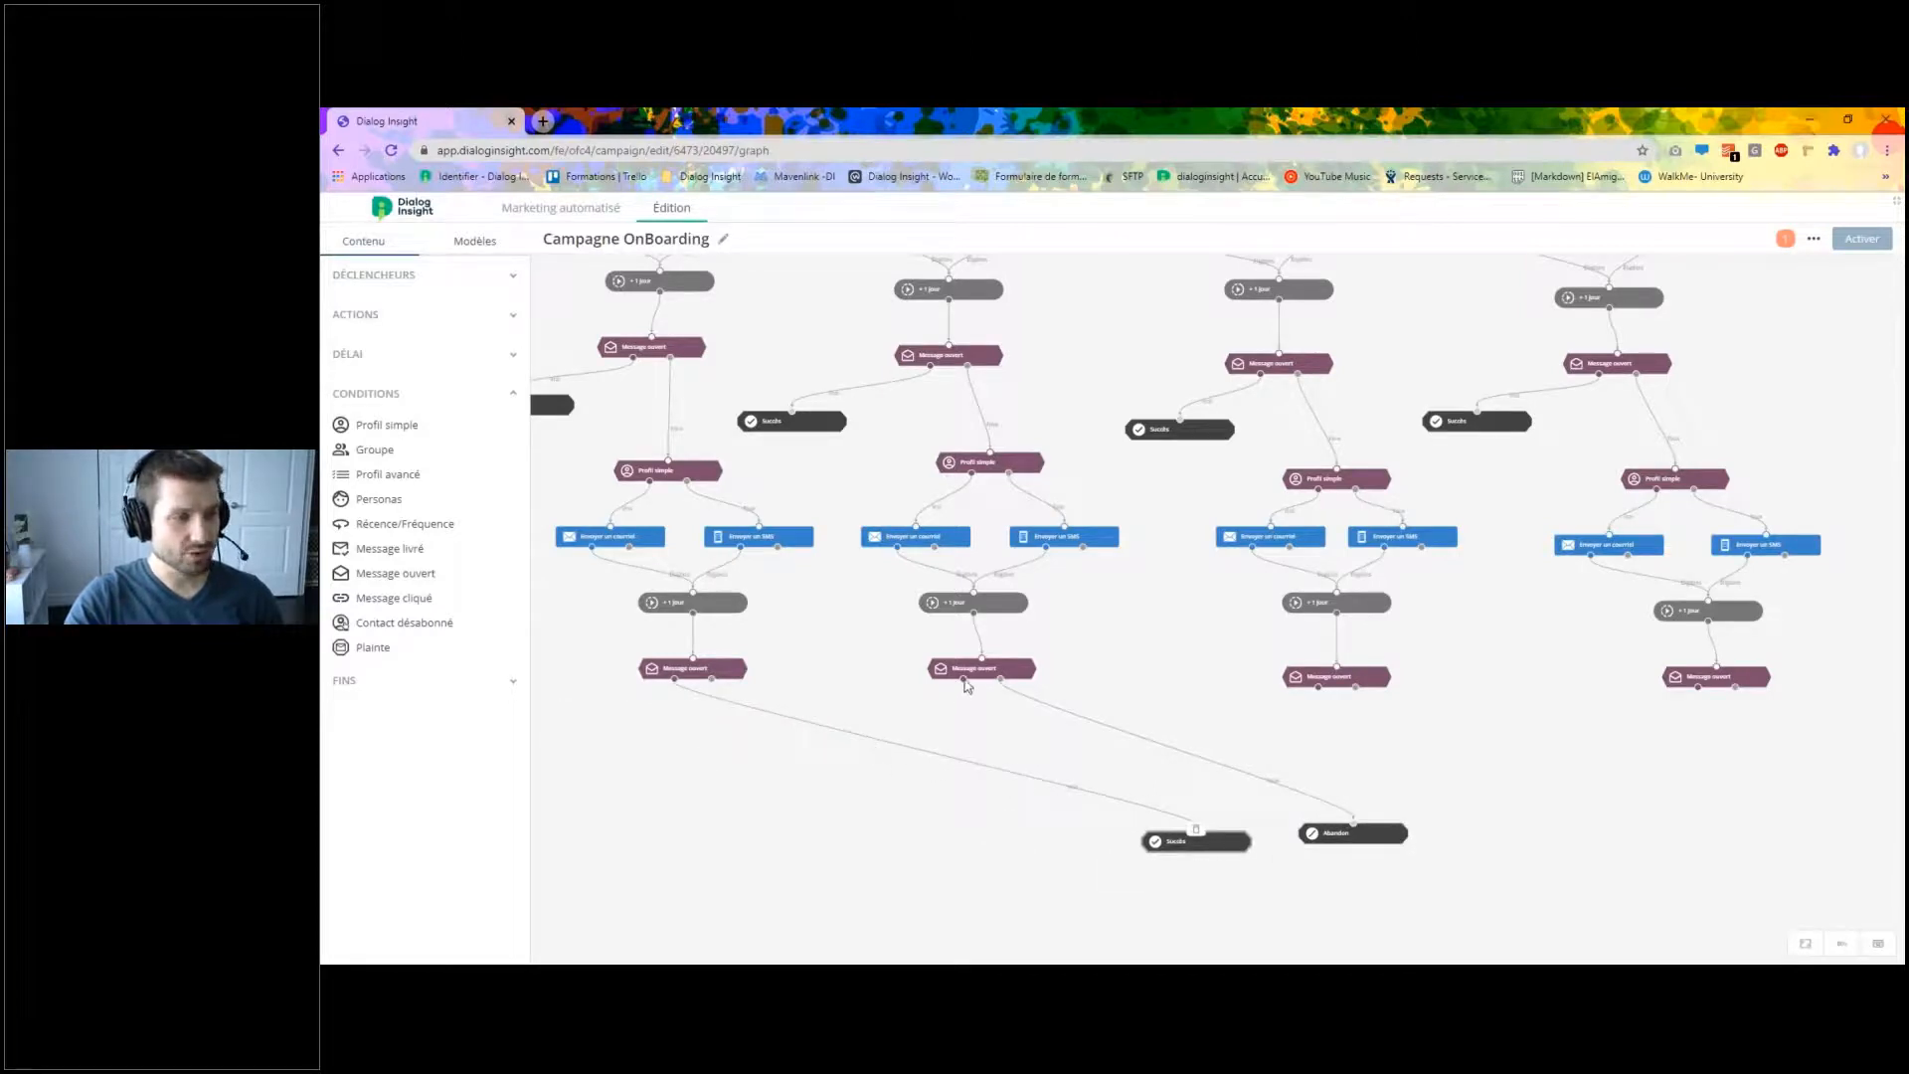
pyautogui.moveTo(965, 684); pyautogui.dragTo(1203, 847)
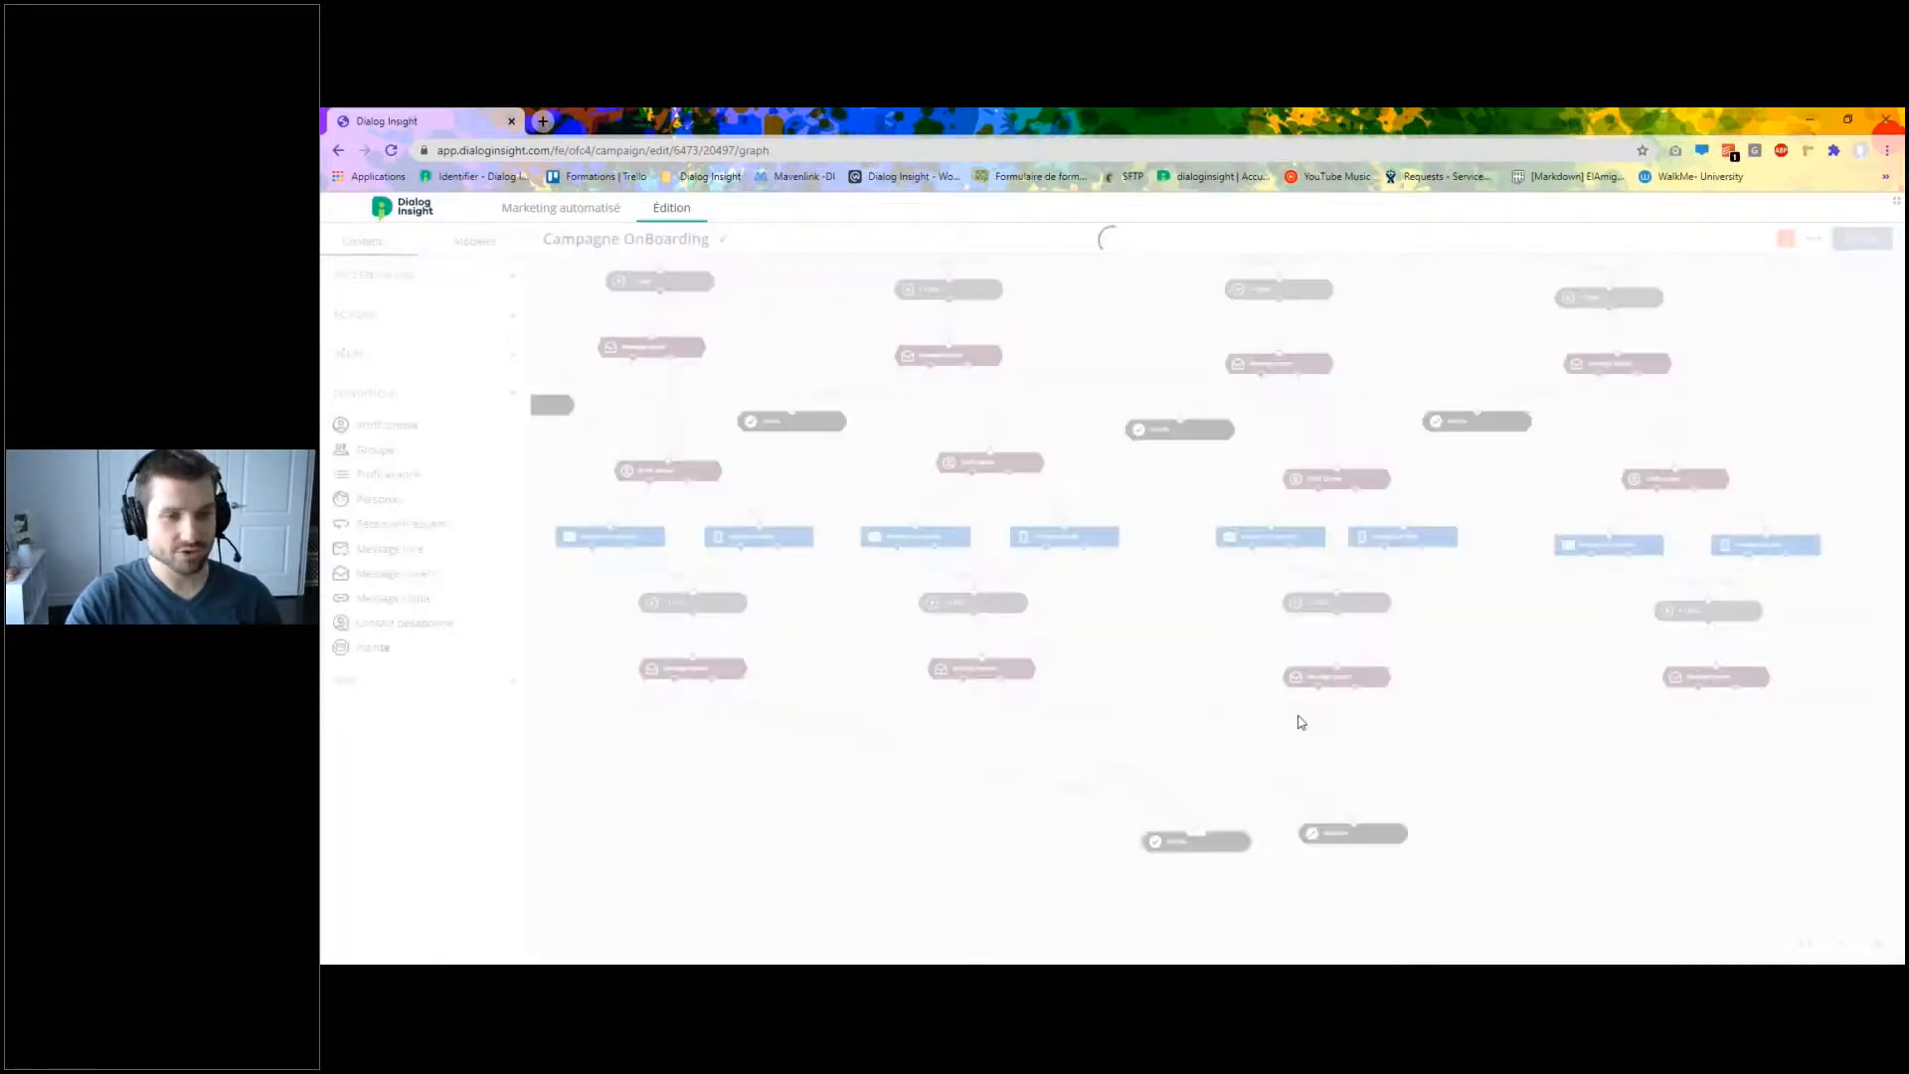
pyautogui.moveTo(1318, 688); pyautogui.dragTo(1220, 843)
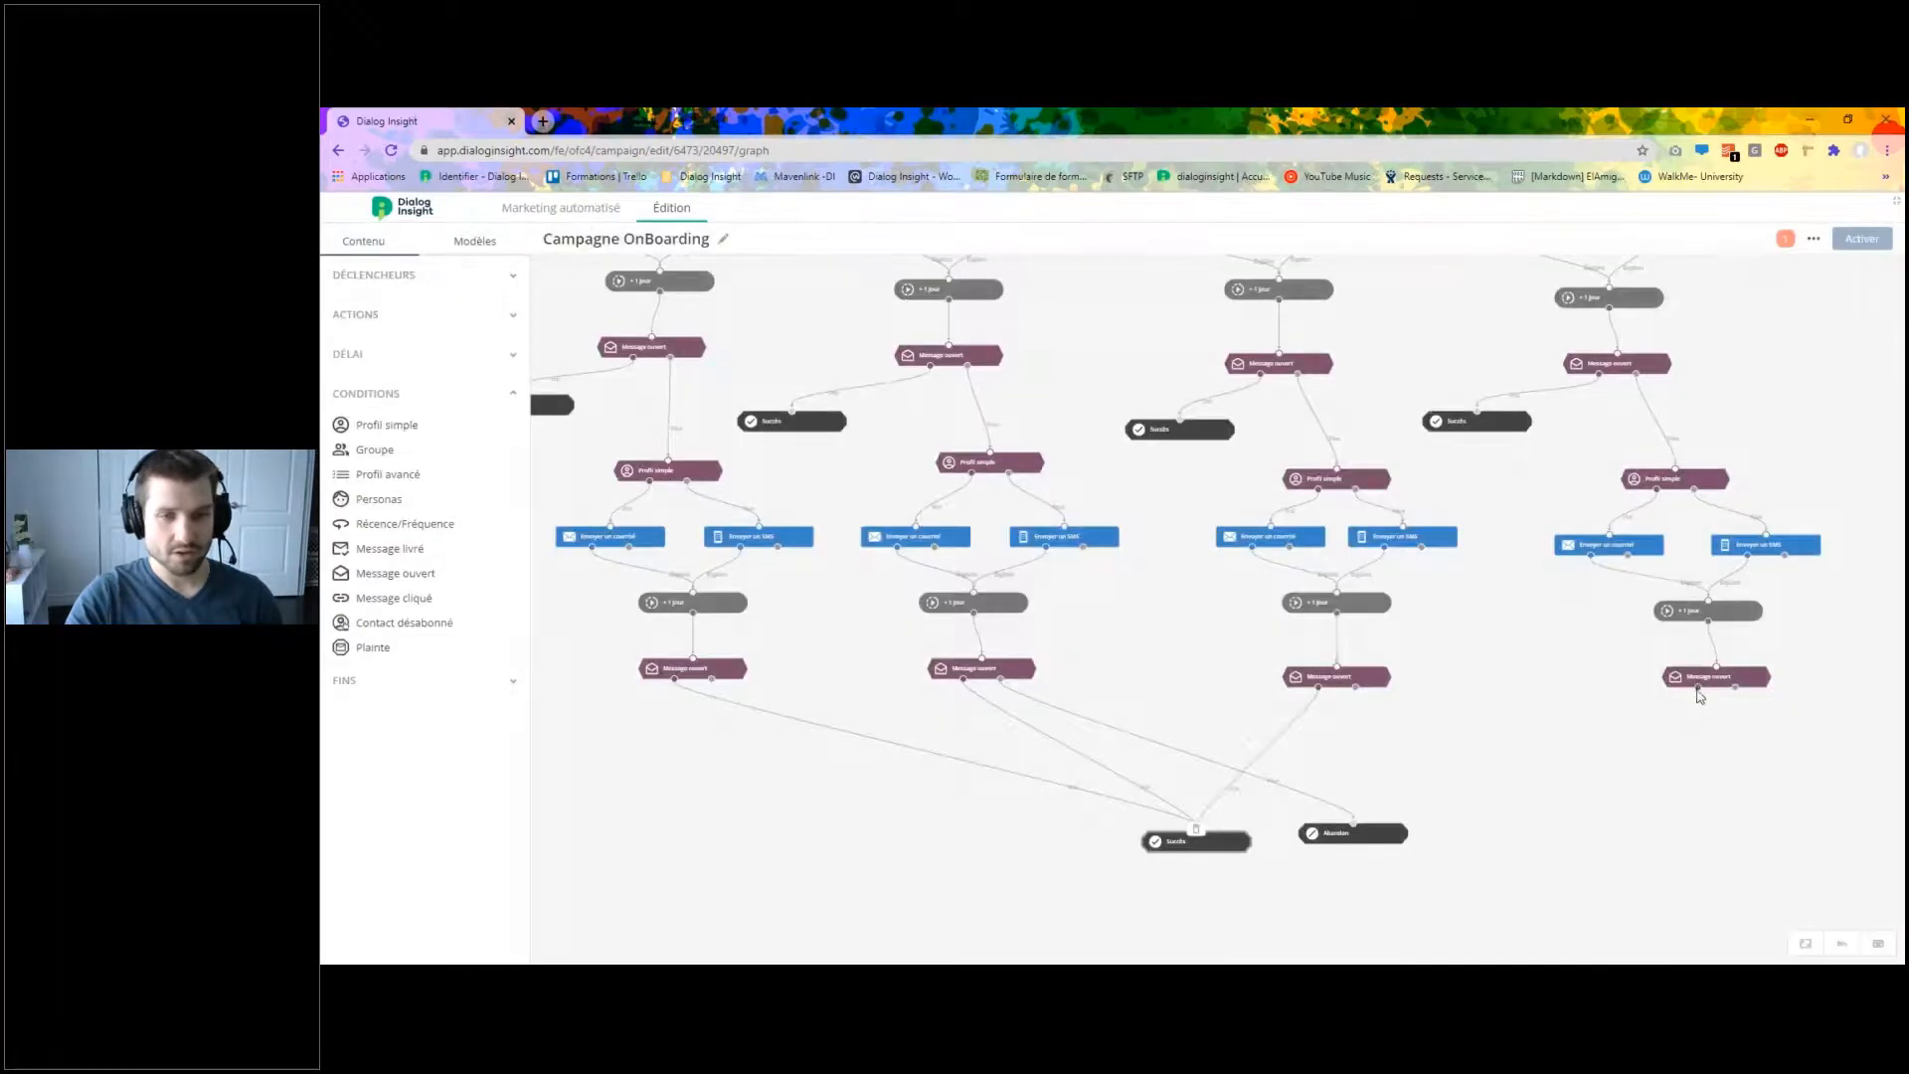
pyautogui.moveTo(1700, 695); pyautogui.dragTo(1203, 845)
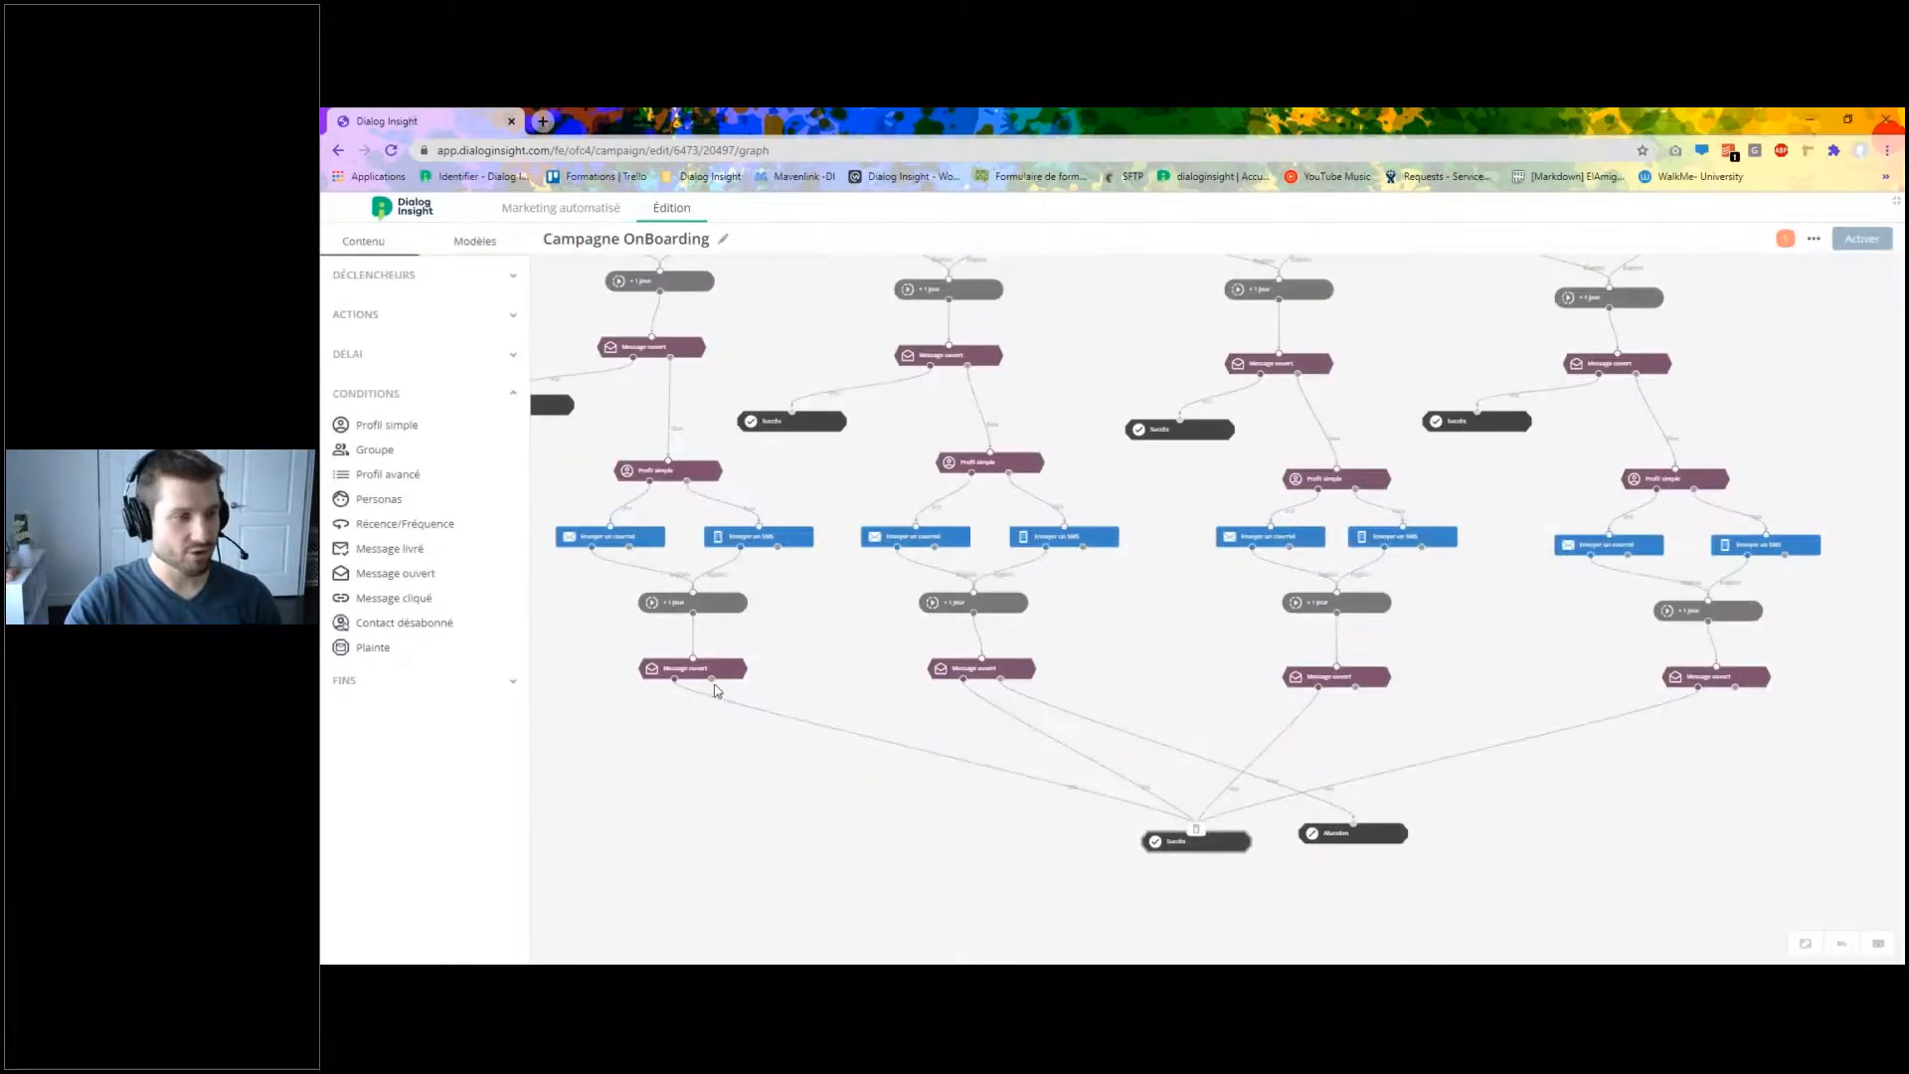
# Link the first and fourth Message ouvert nodes to Abandon and set Succès and Abandon side by side.
pyautogui.moveTo(714, 690); pyautogui.dragTo(1301, 831)
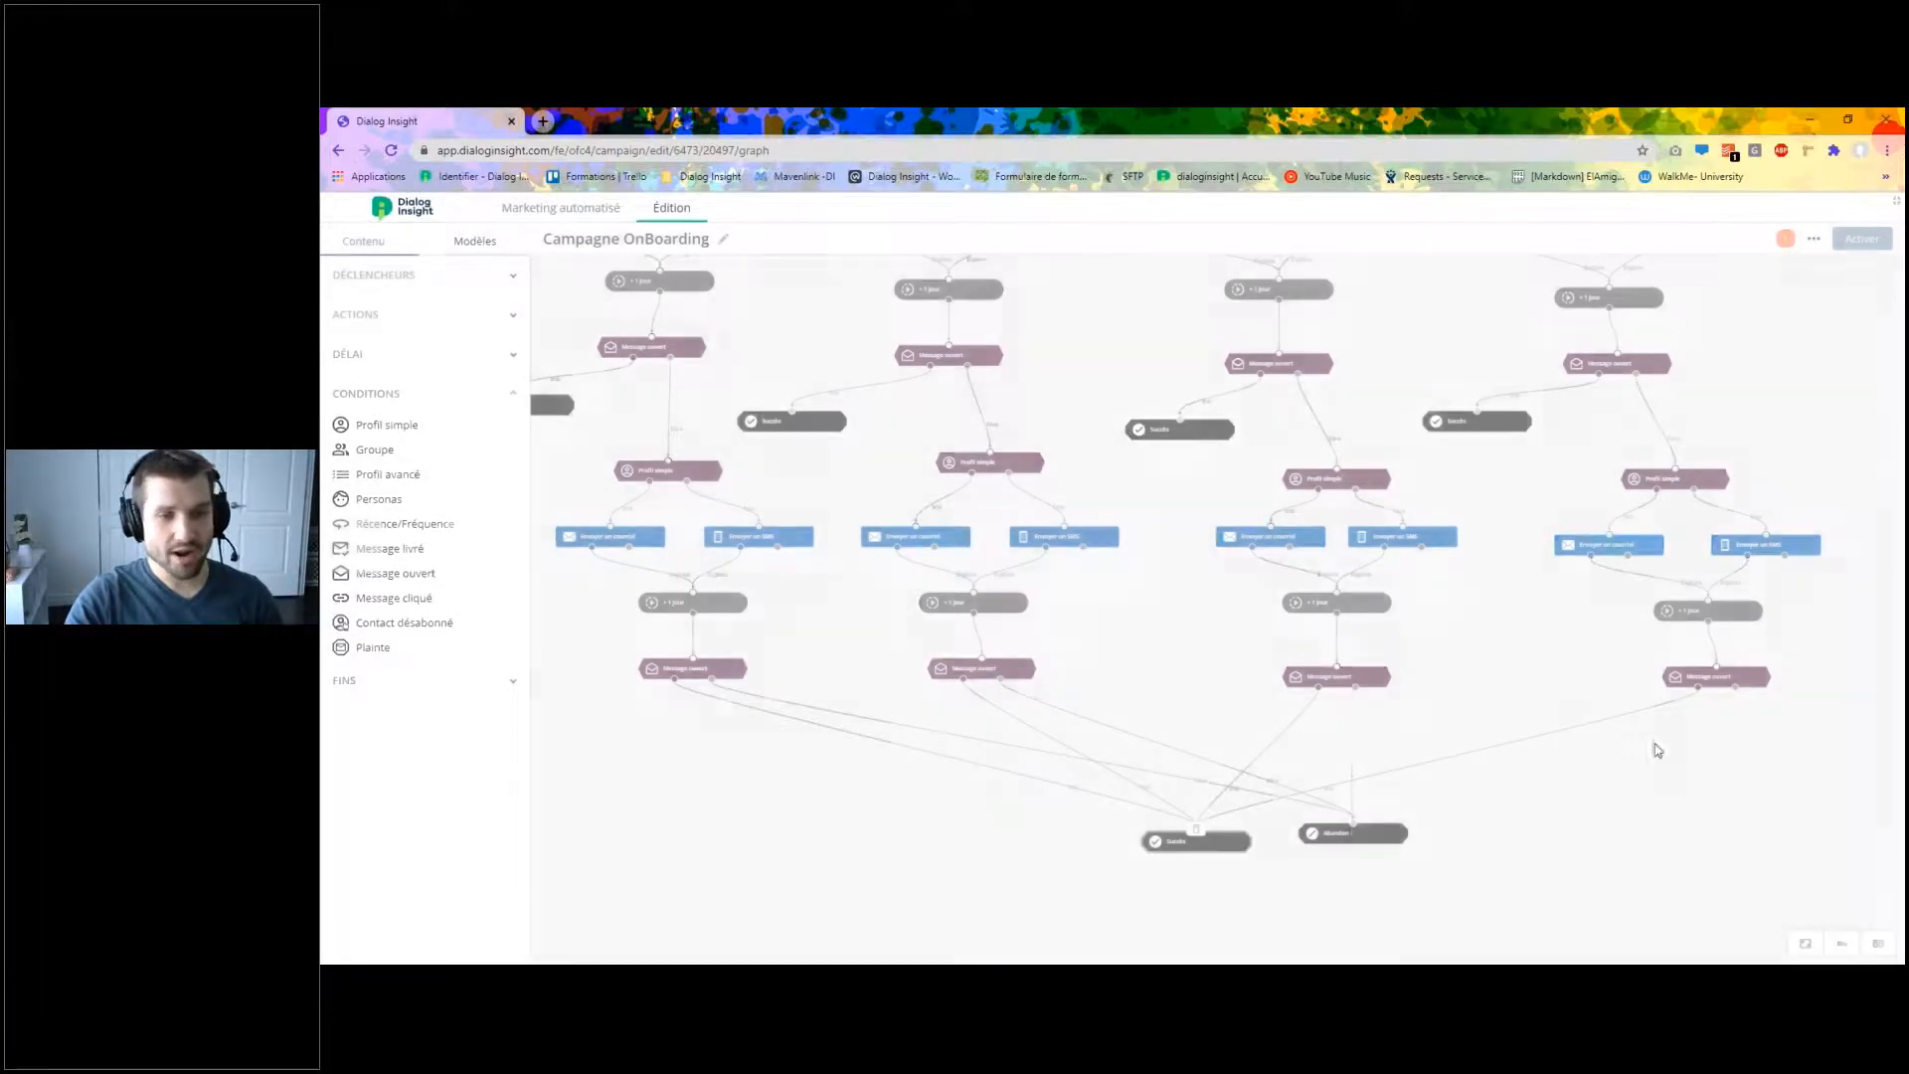
pyautogui.moveTo(1741, 696); pyautogui.dragTo(1358, 830)
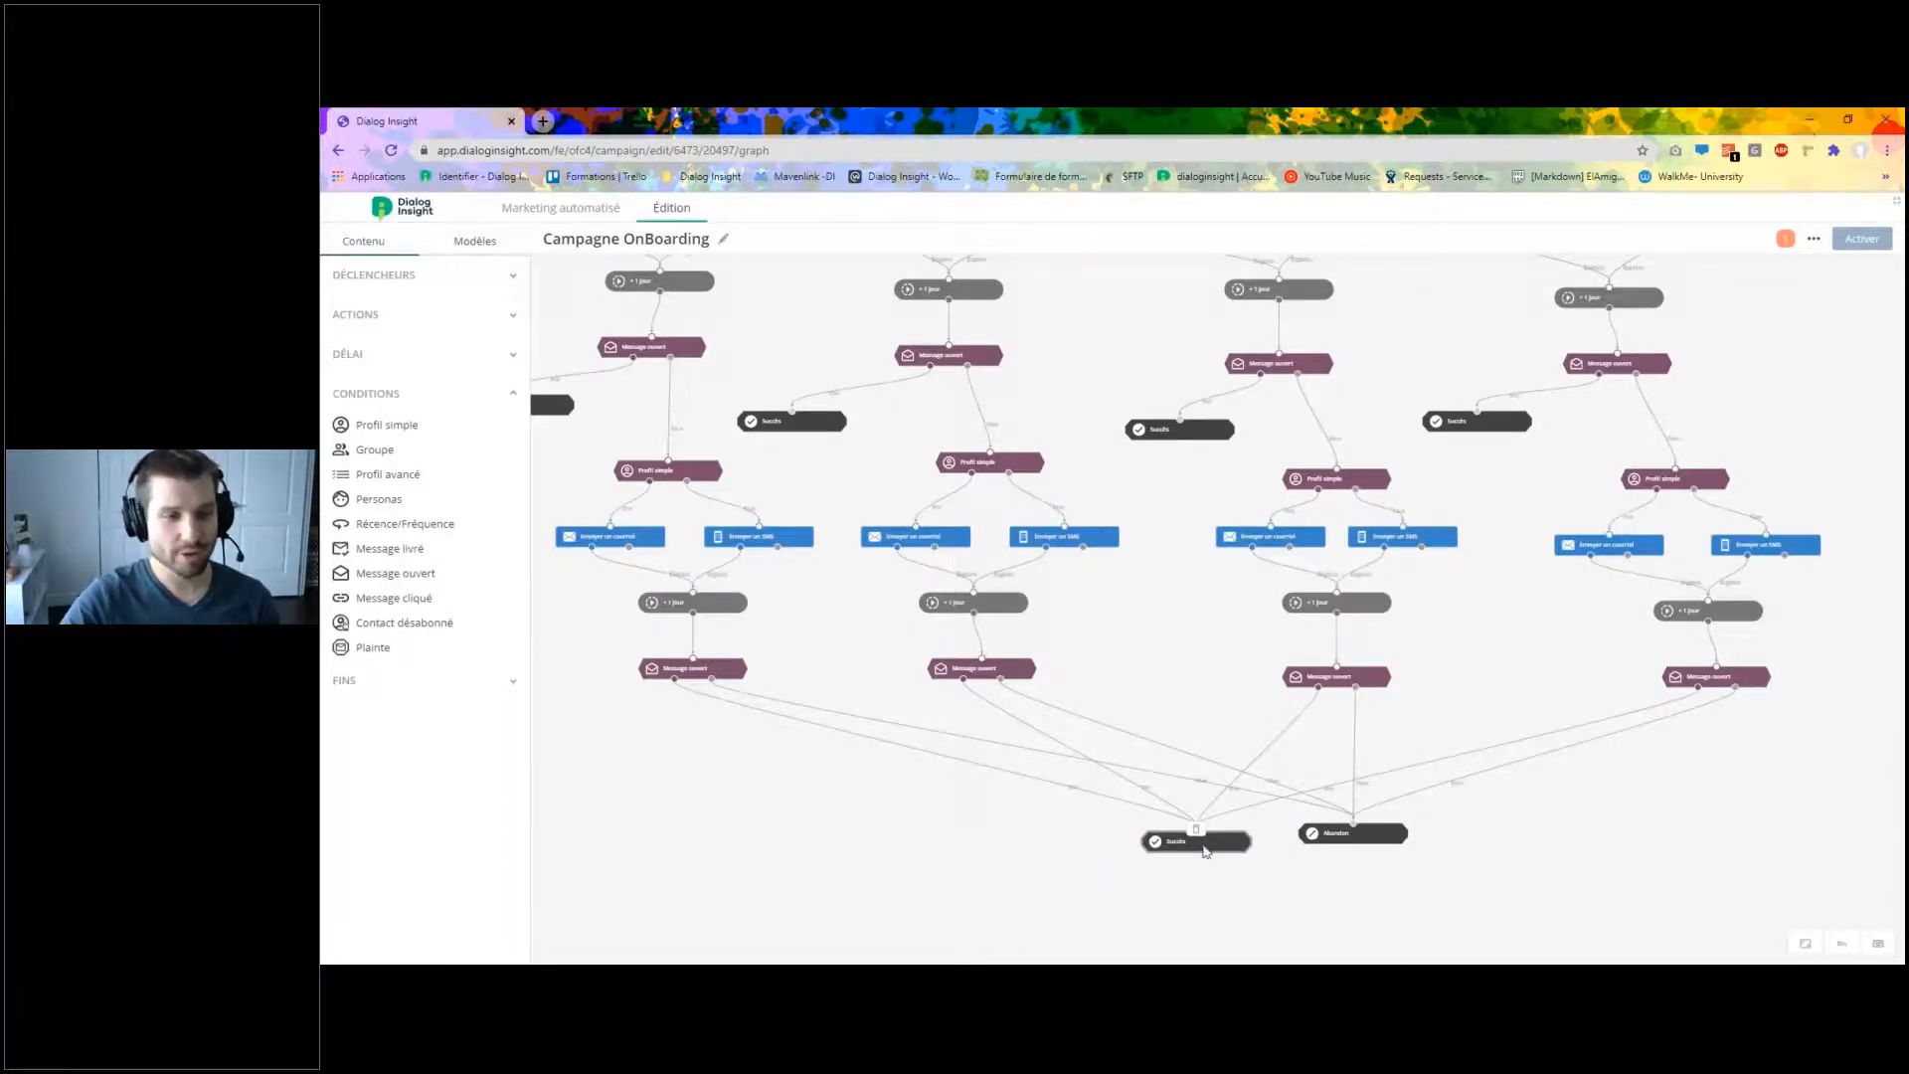
pyautogui.moveTo(1202, 841)
pyautogui.mouseDown()
pyautogui.moveTo(1190, 795)
pyautogui.moveTo(1186, 873)
pyautogui.mouseUp()
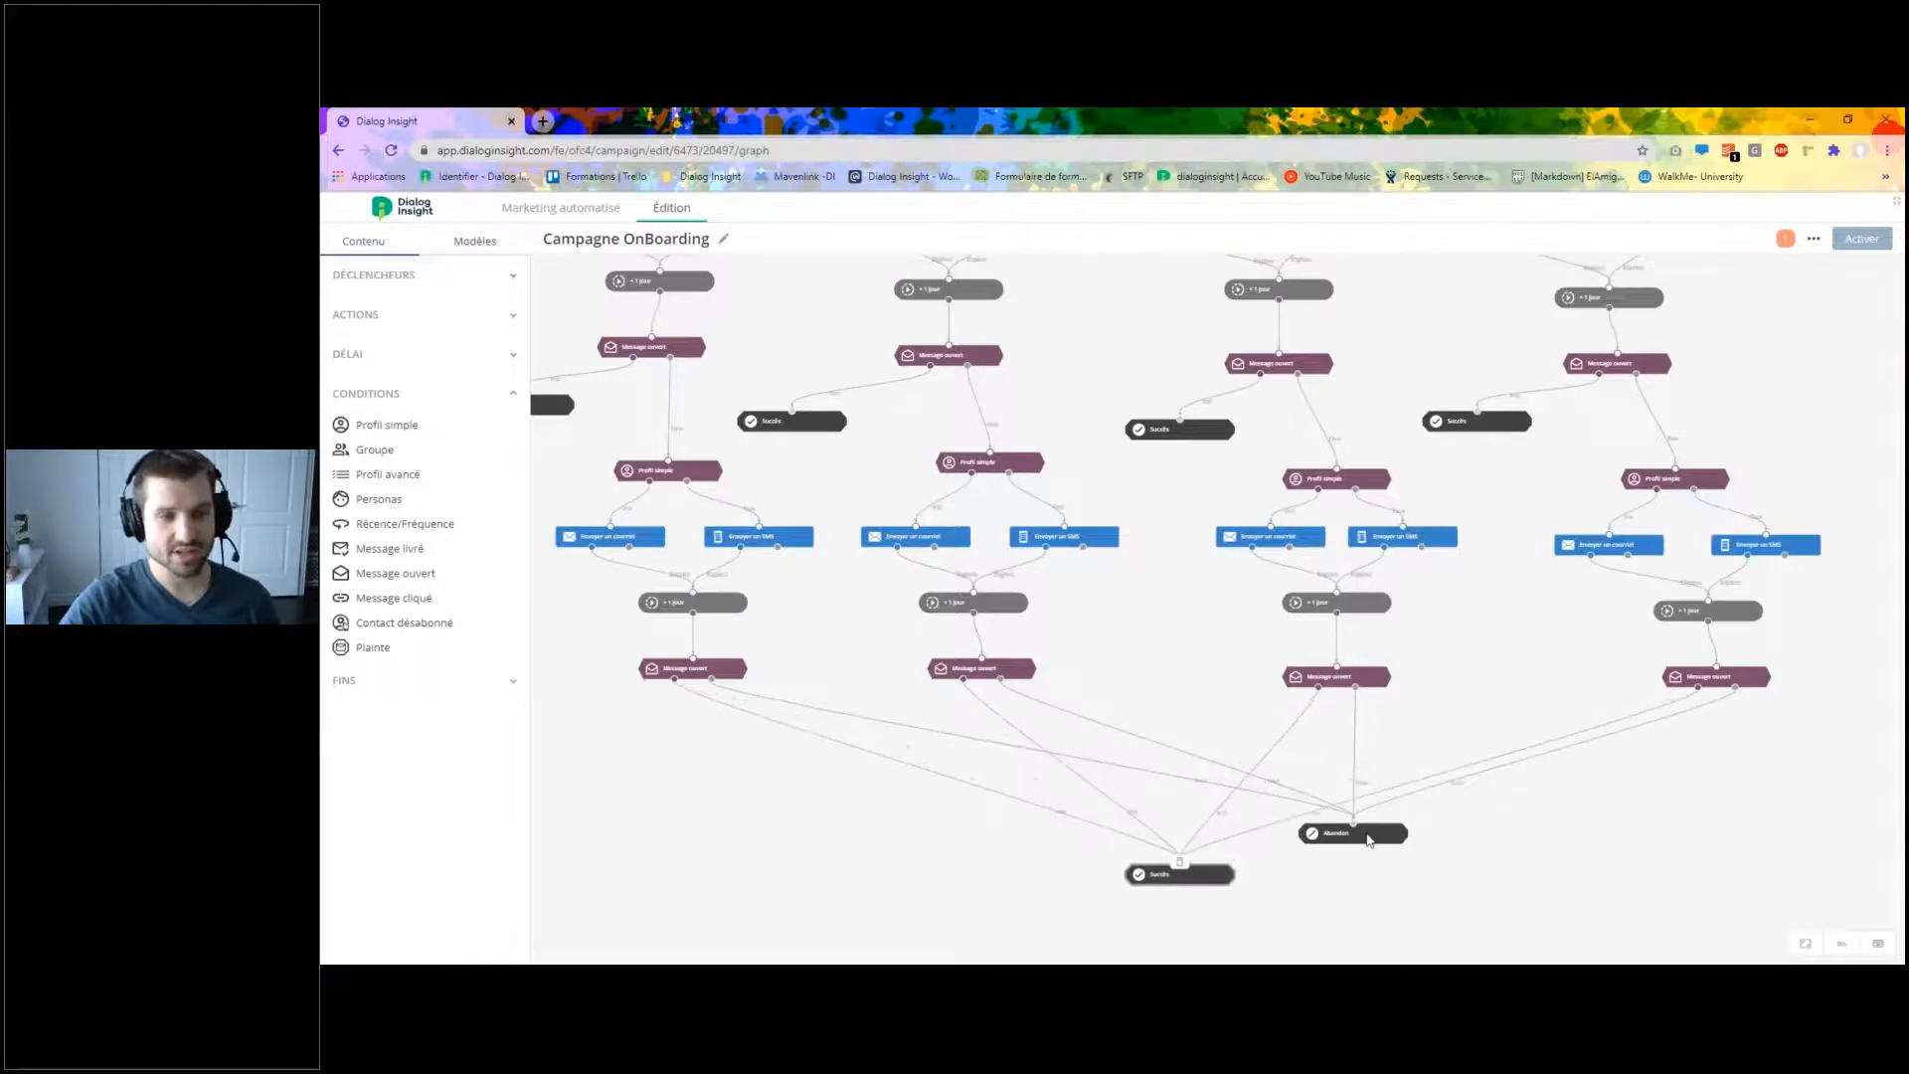
pyautogui.moveTo(1366, 846); pyautogui.dragTo(1400, 888)
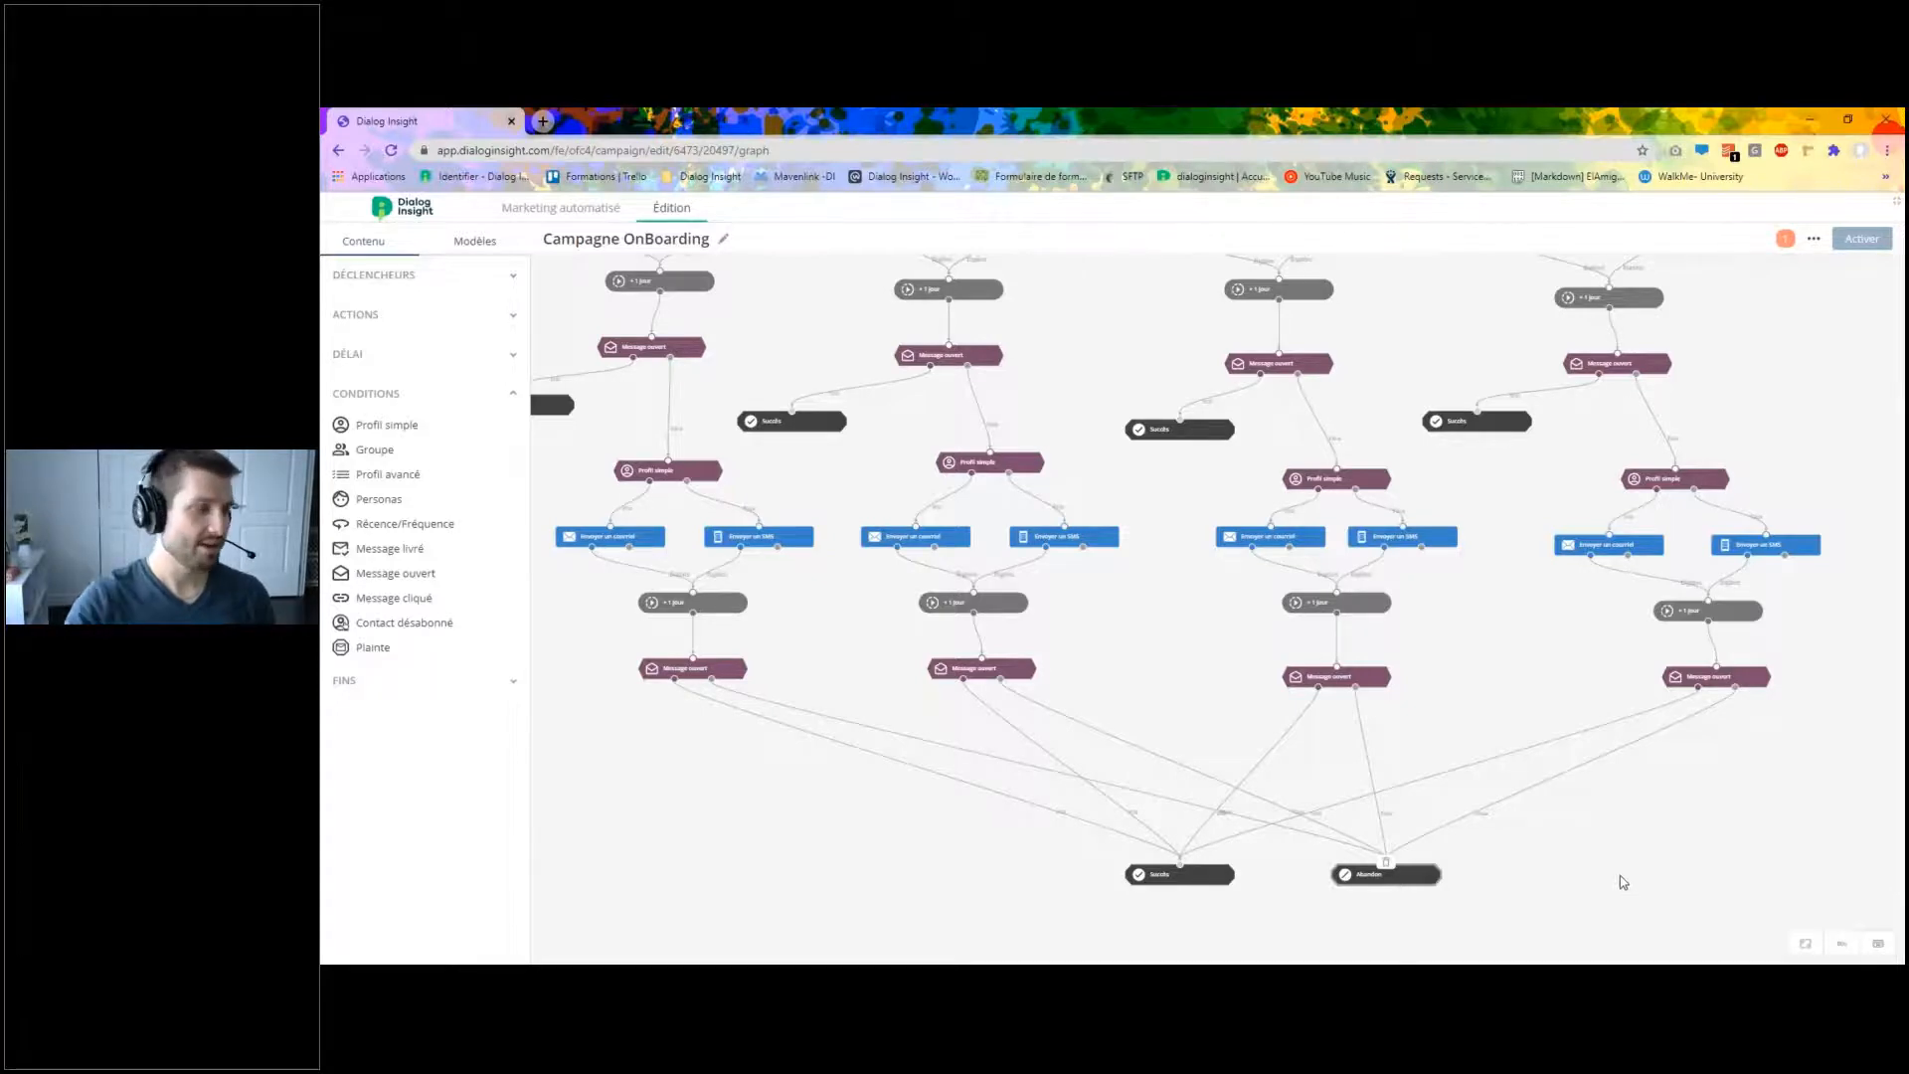
# Collapse Conditions and drag the stray Profil simple node up into the graph.
pyautogui.click(474, 395)
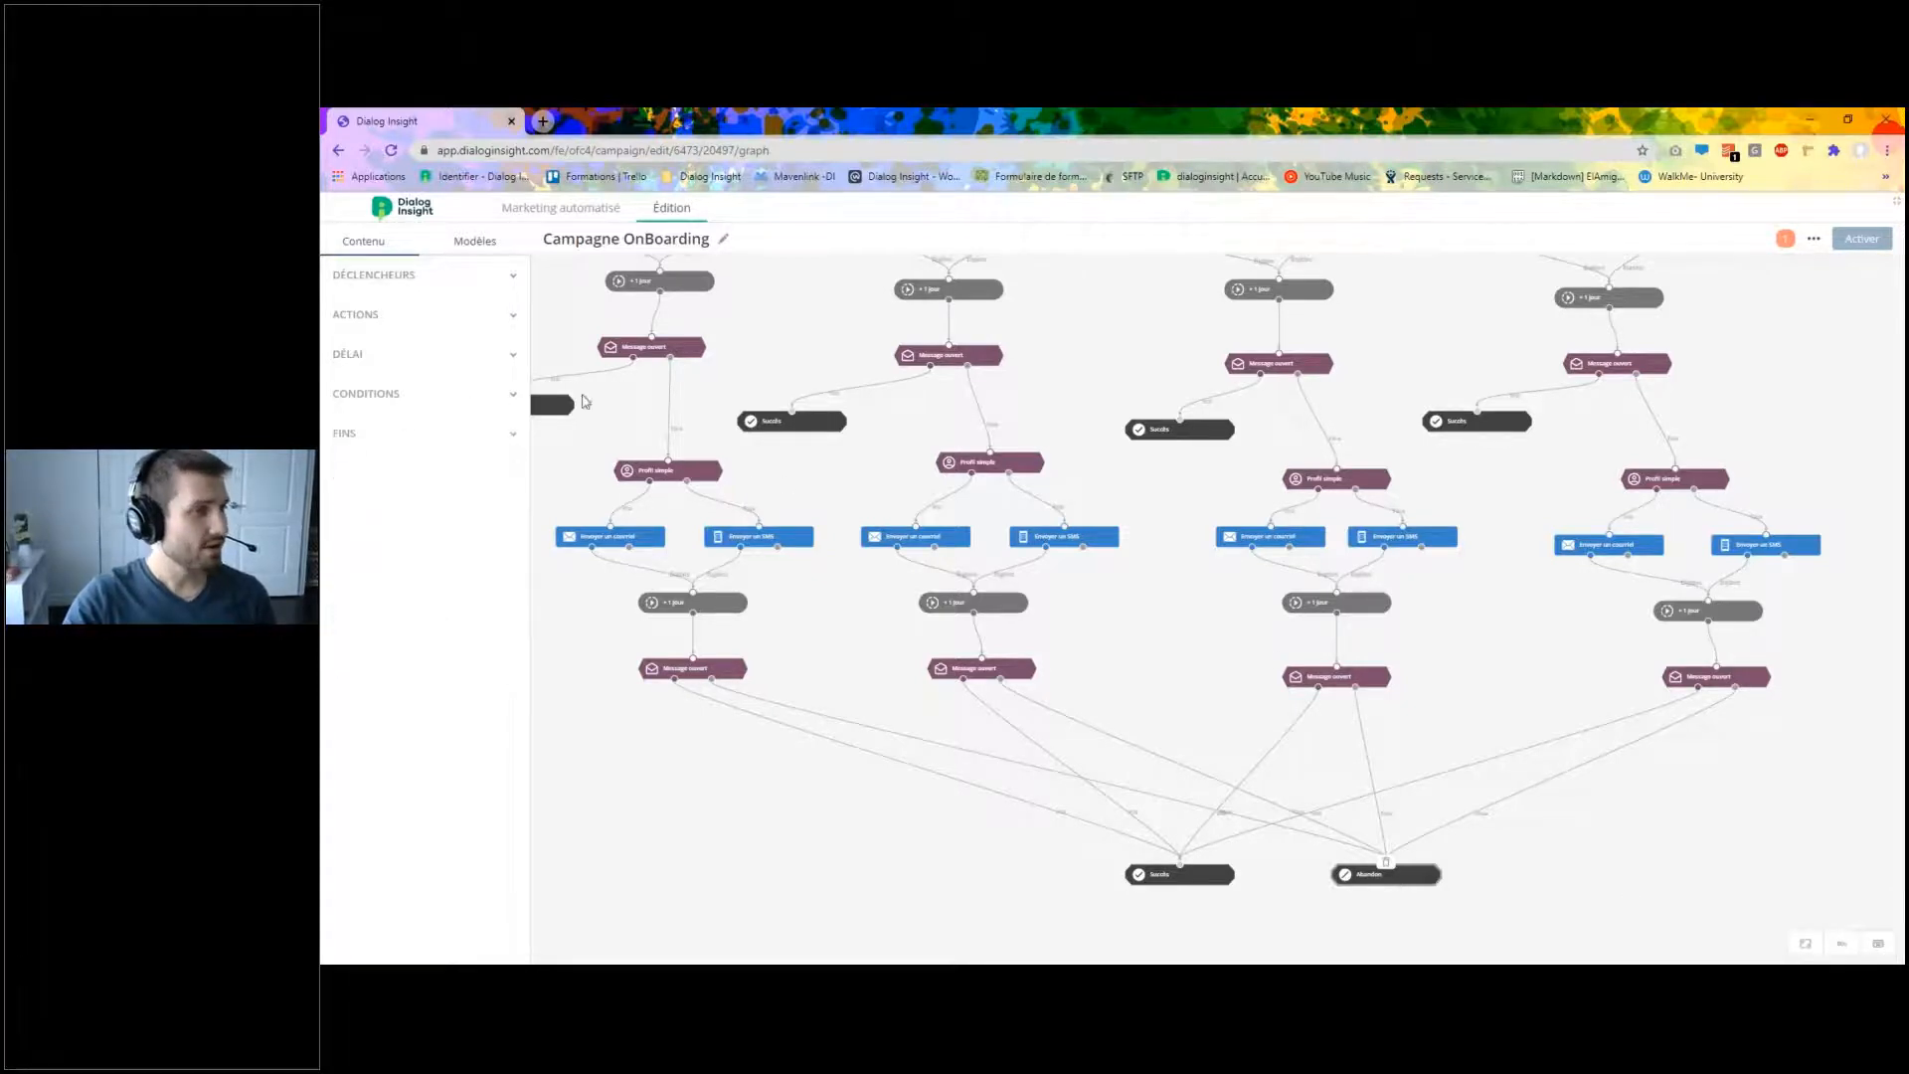
pyautogui.scroll(-5, 852, 354)
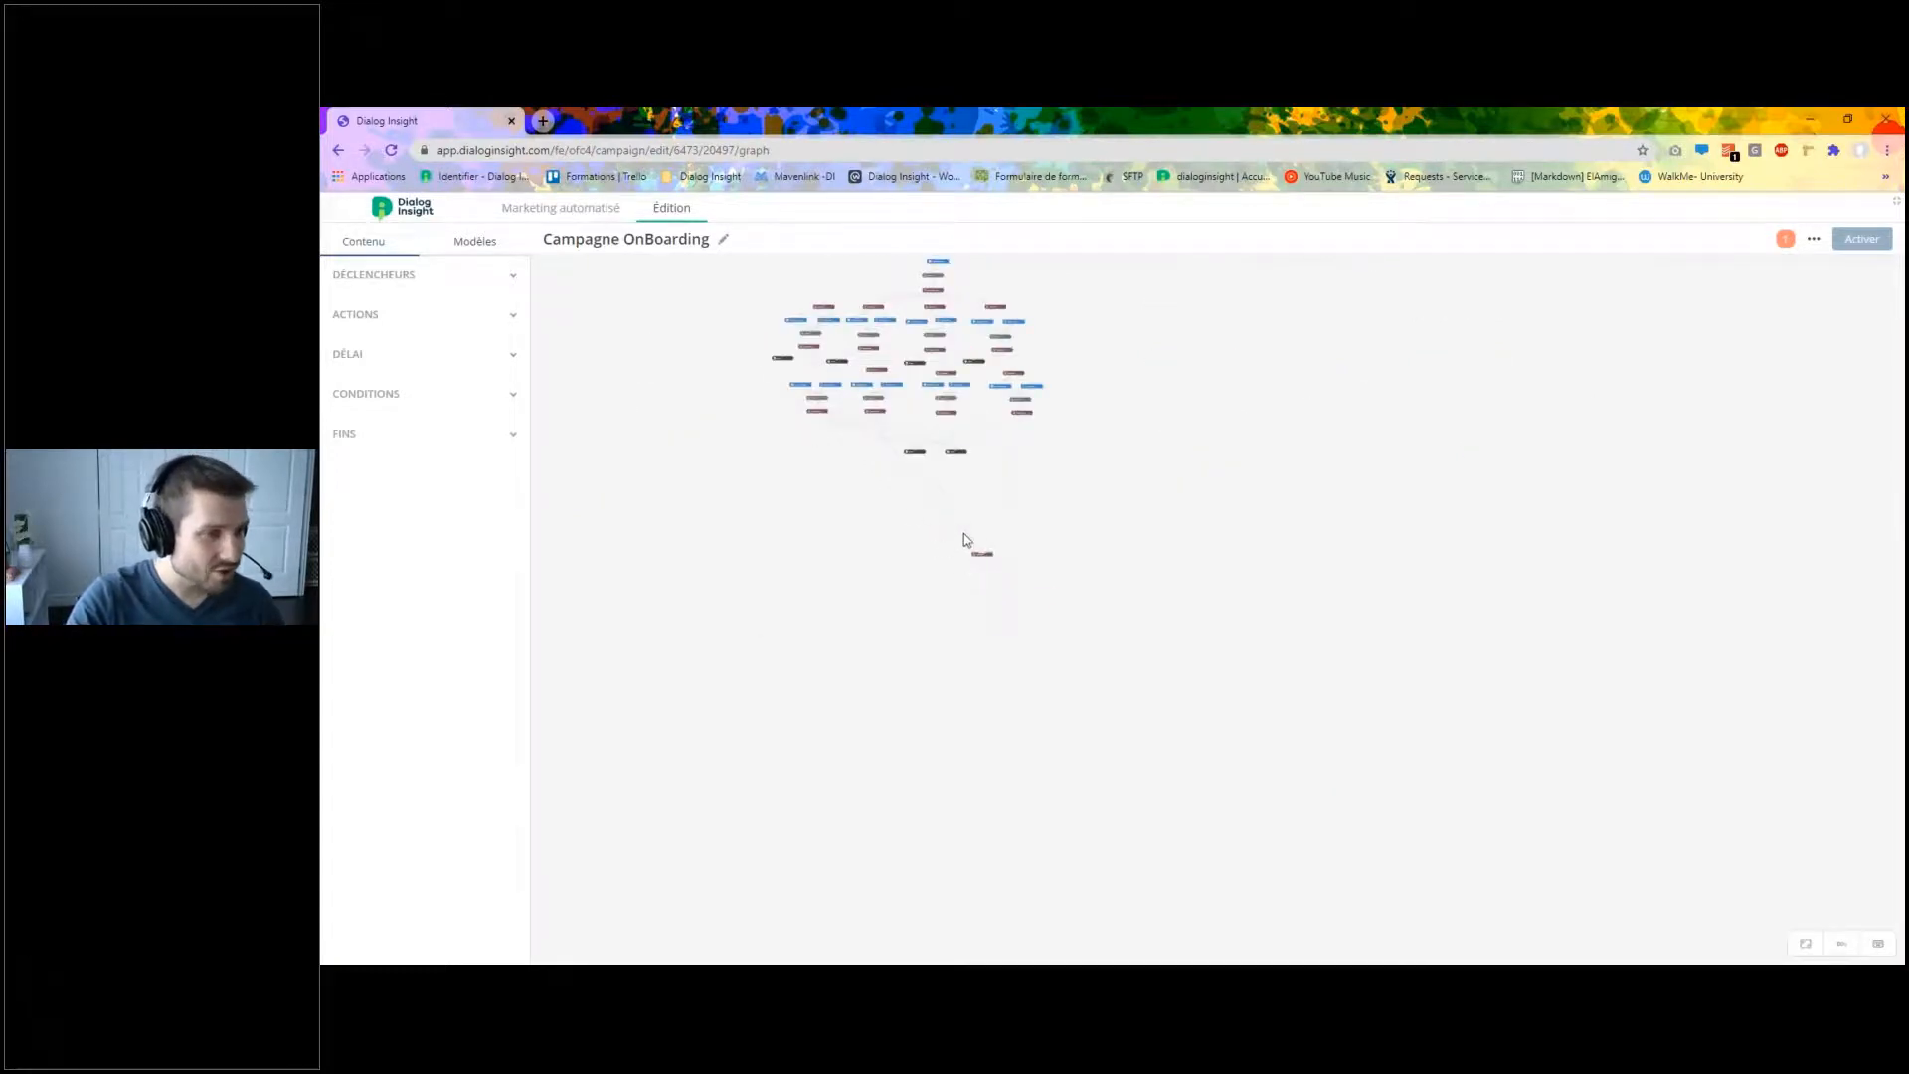
pyautogui.scroll(5, 964, 540)
pyautogui.moveTo(964, 540); pyautogui.dragTo(610, 251)
pyautogui.moveTo(720, 469); pyautogui.dragTo(1084, 829)
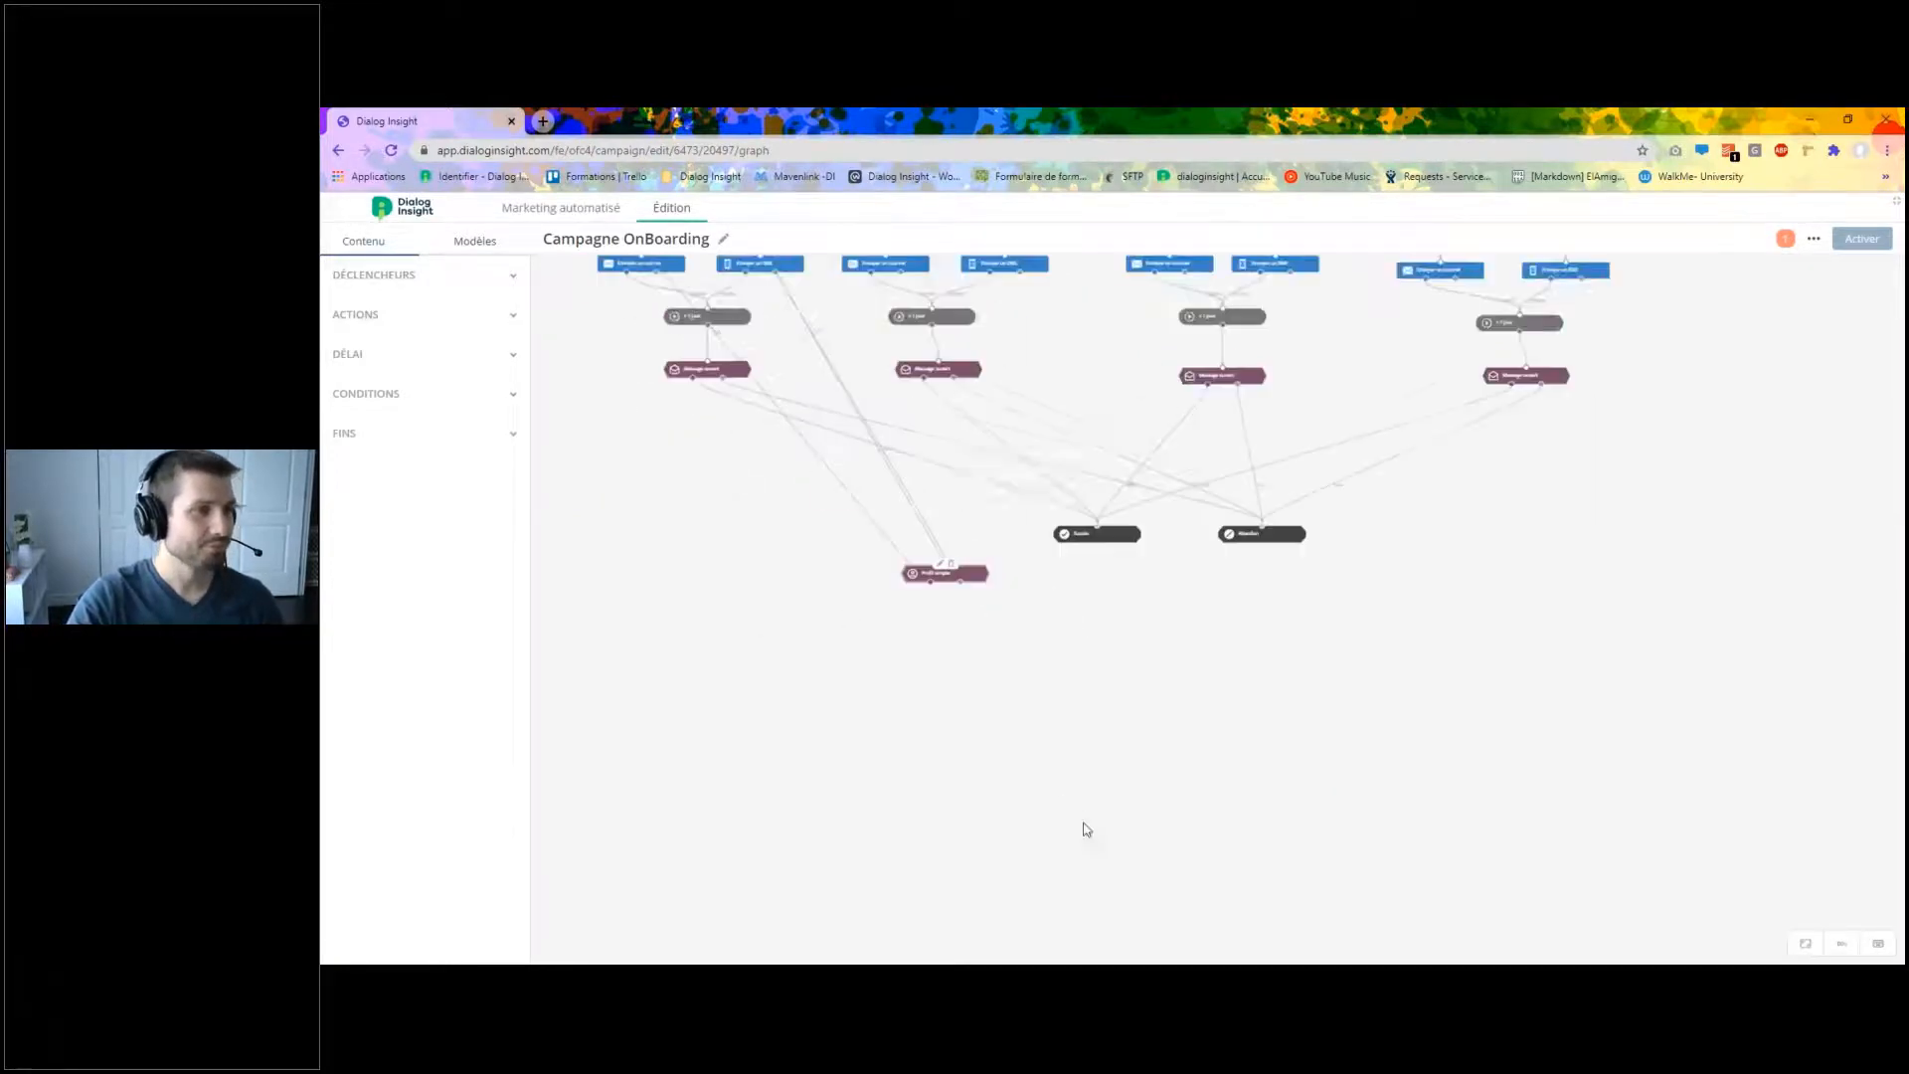
pyautogui.moveTo(972, 601); pyautogui.dragTo(785, 214)
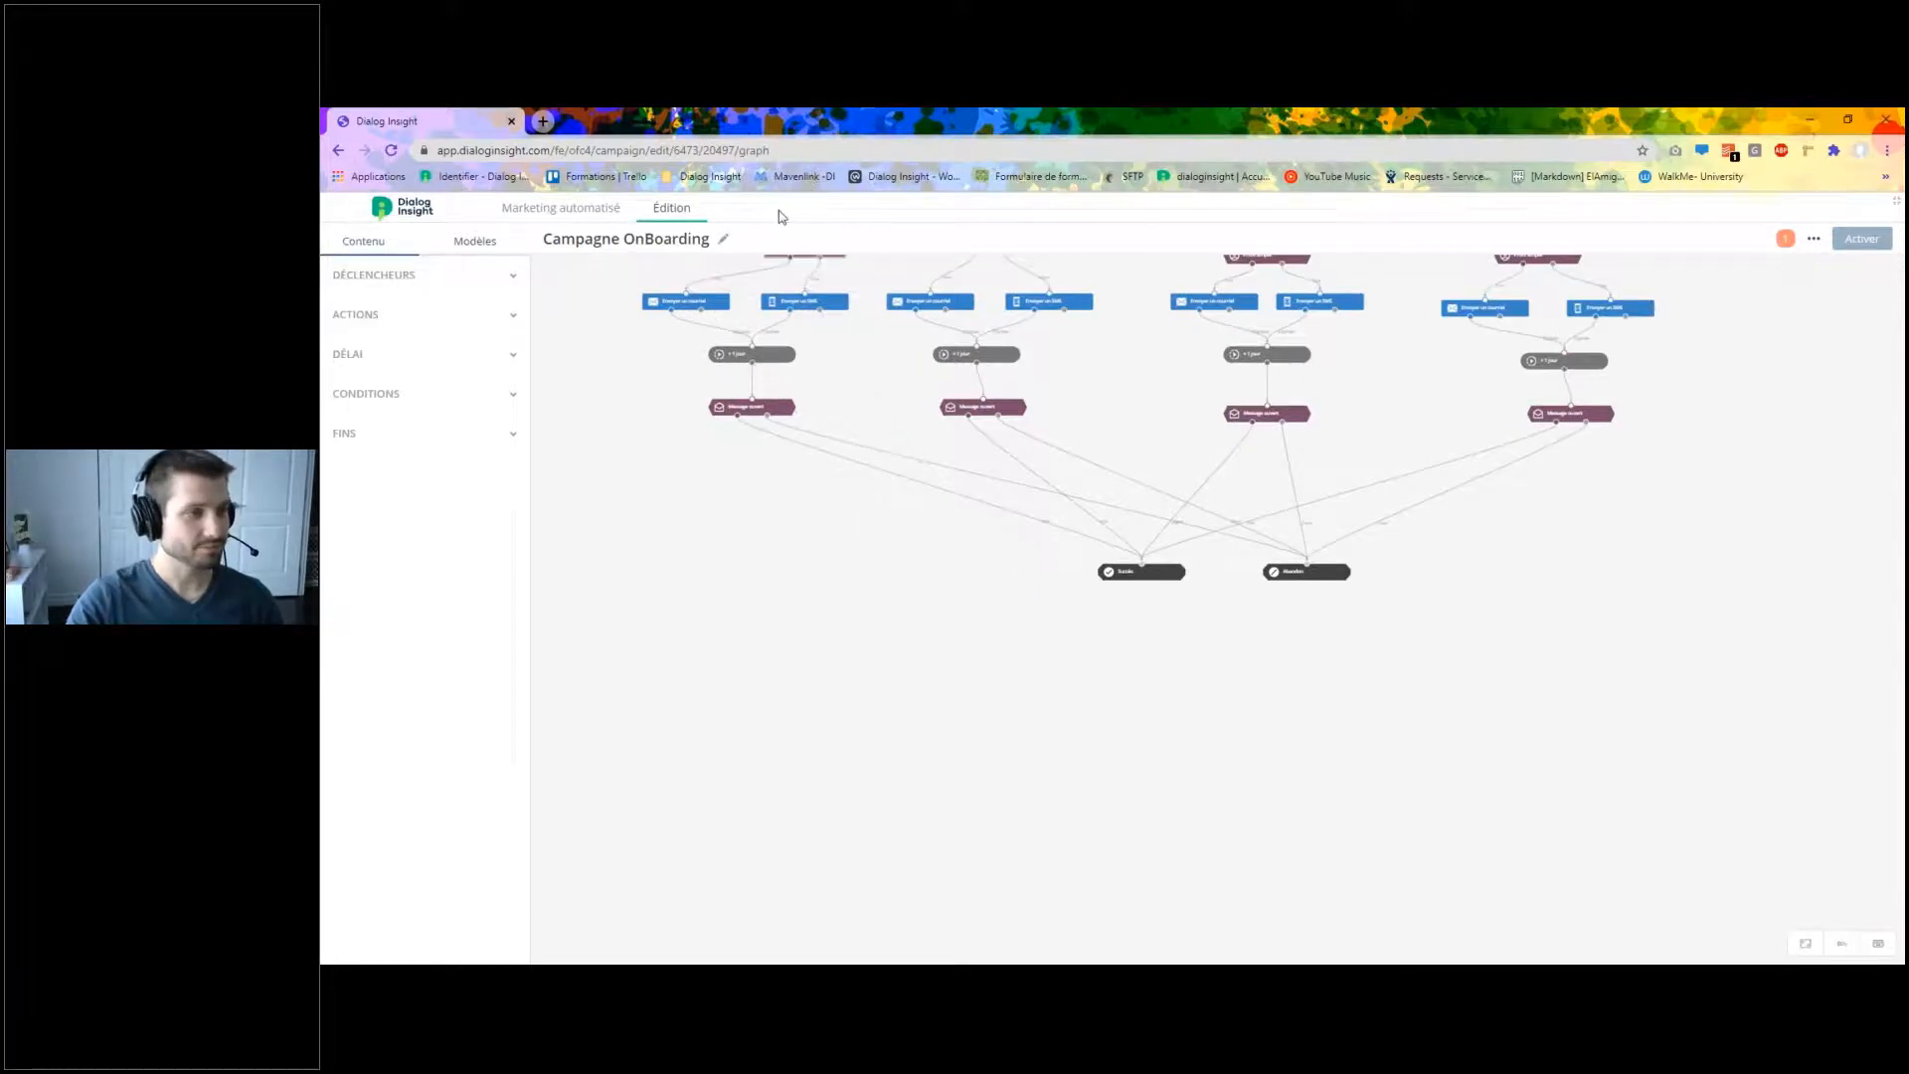
pyautogui.moveTo(861, 541); pyautogui.dragTo(992, 787)
pyautogui.moveTo(950, 500); pyautogui.dragTo(864, 492)
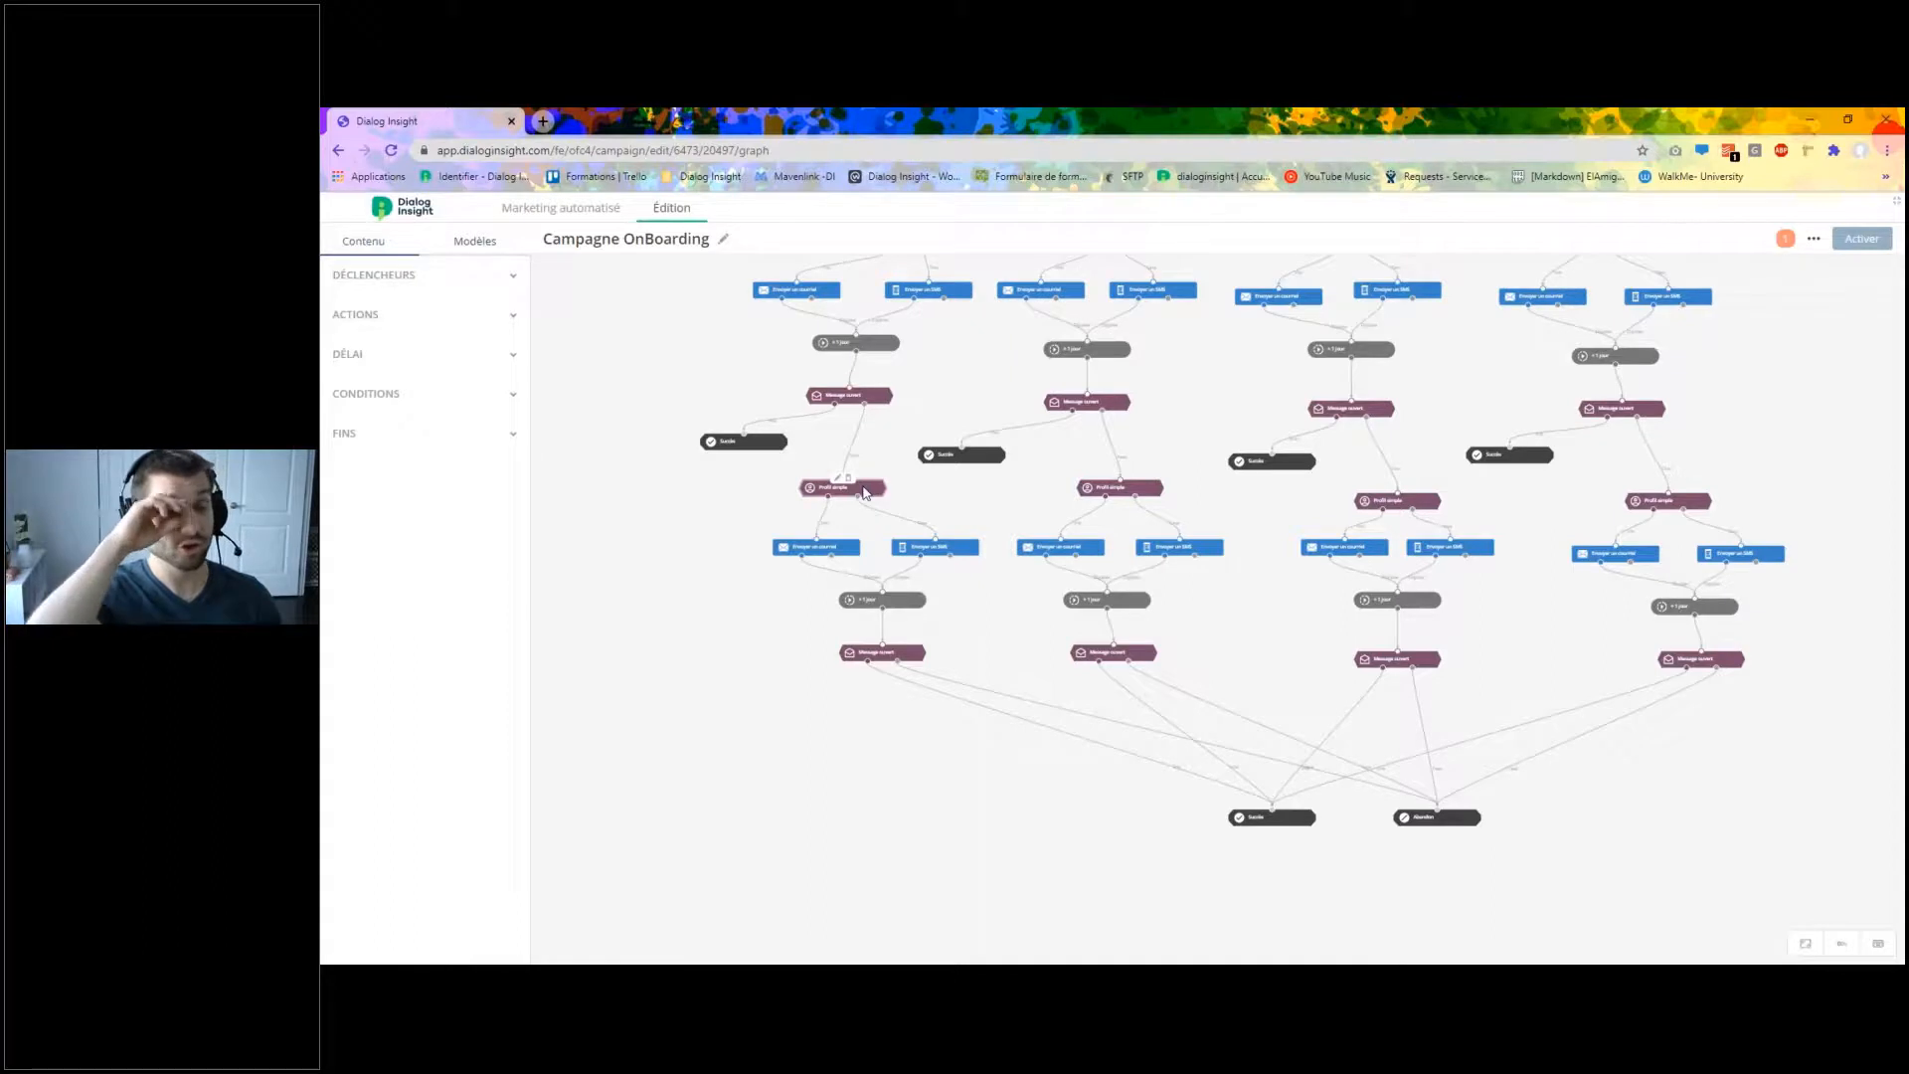
# Pan back to the top trigger node, return to the Dialog Insight home page, and open a new browser tab.
pyautogui.moveTo(949, 389); pyautogui.dragTo(922, 587)
pyautogui.moveTo(1167, 362); pyautogui.dragTo(1153, 410)
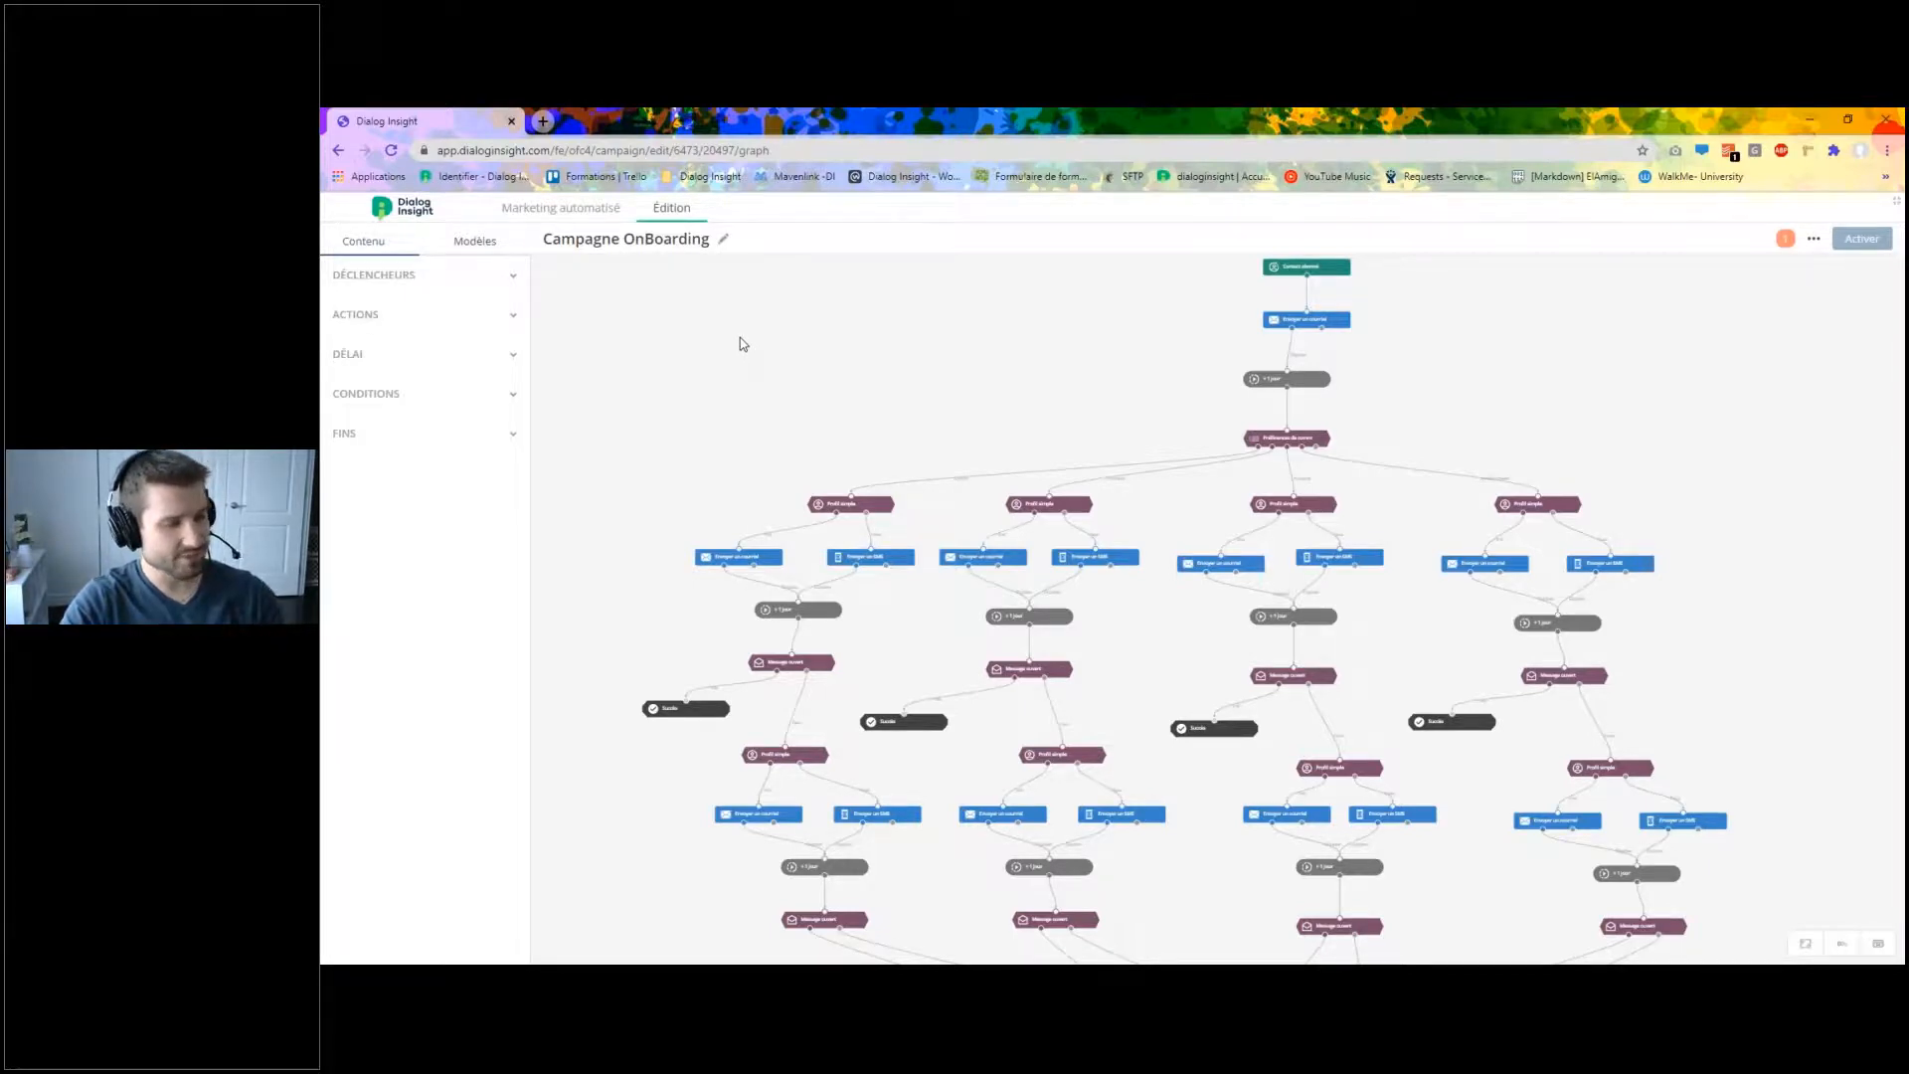
pyautogui.click(416, 217)
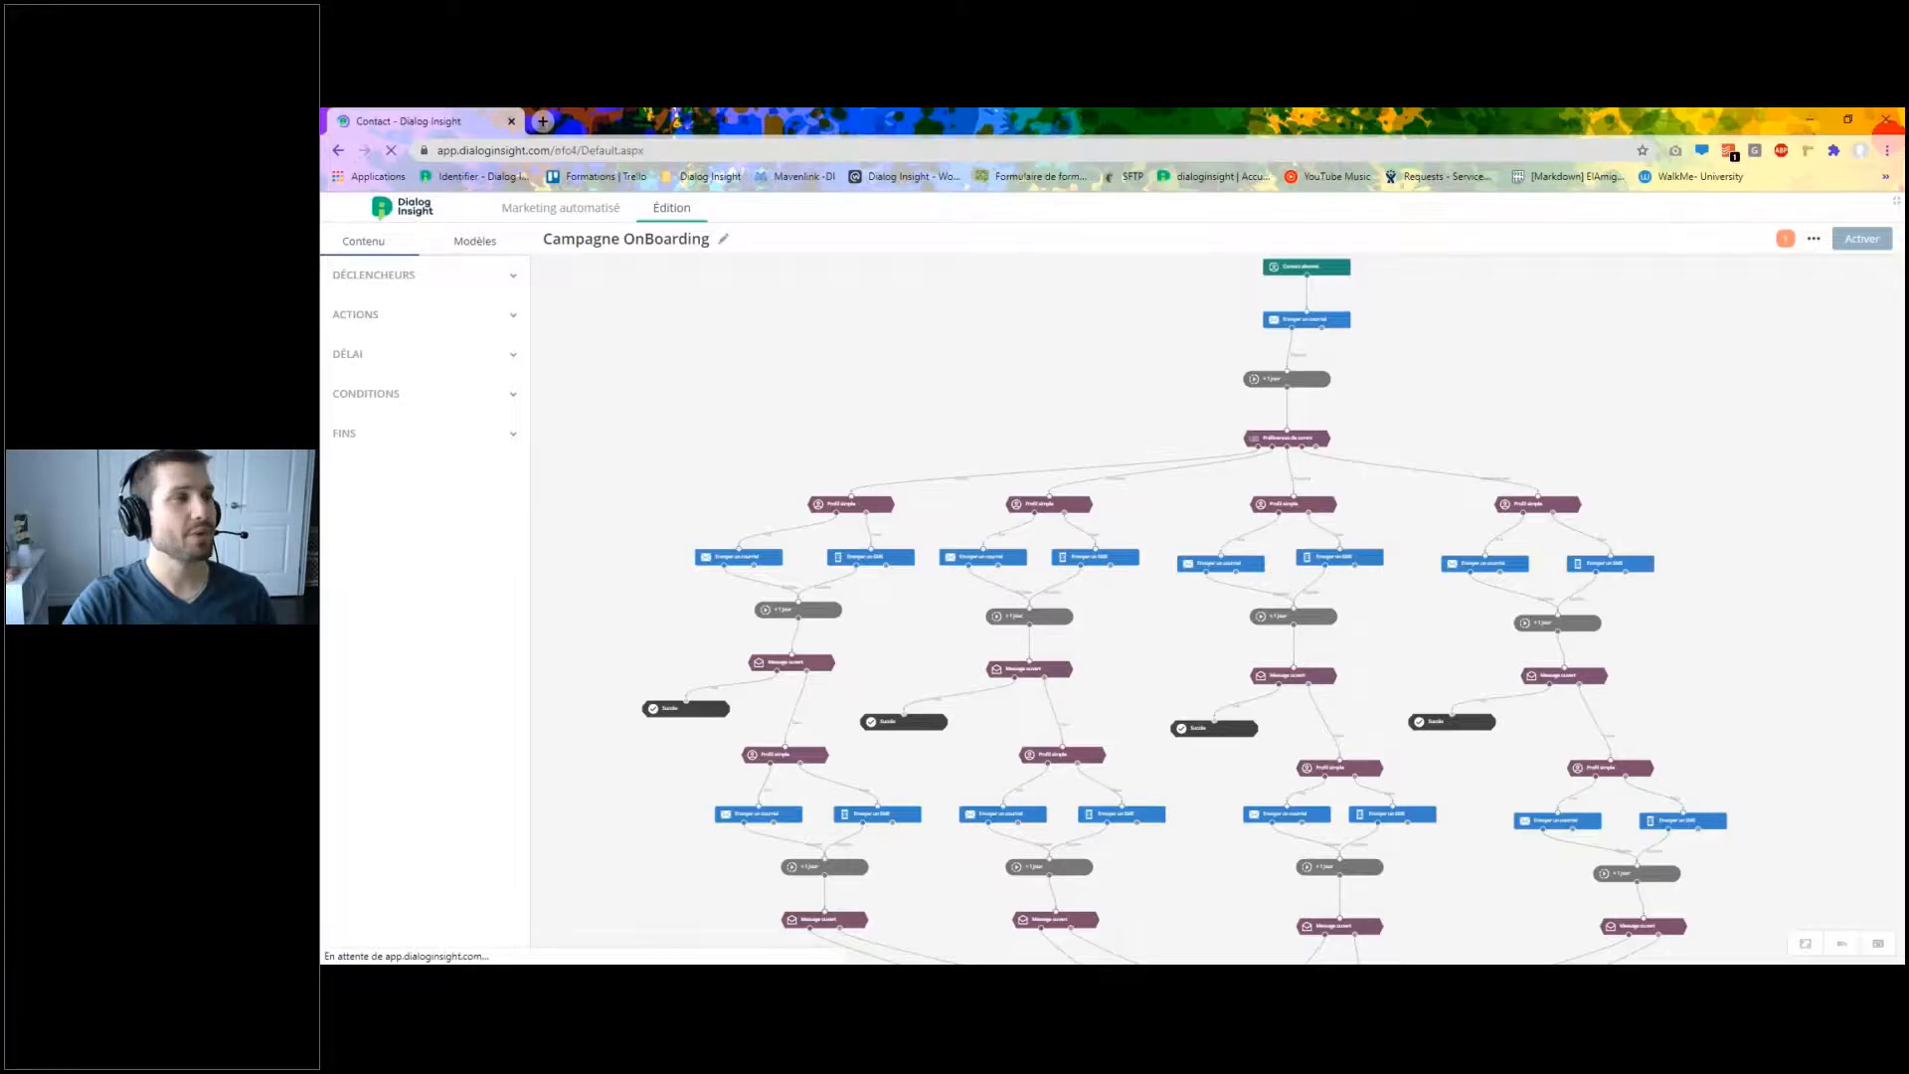
pyautogui.click(543, 120)
pyautogui.click(546, 151)
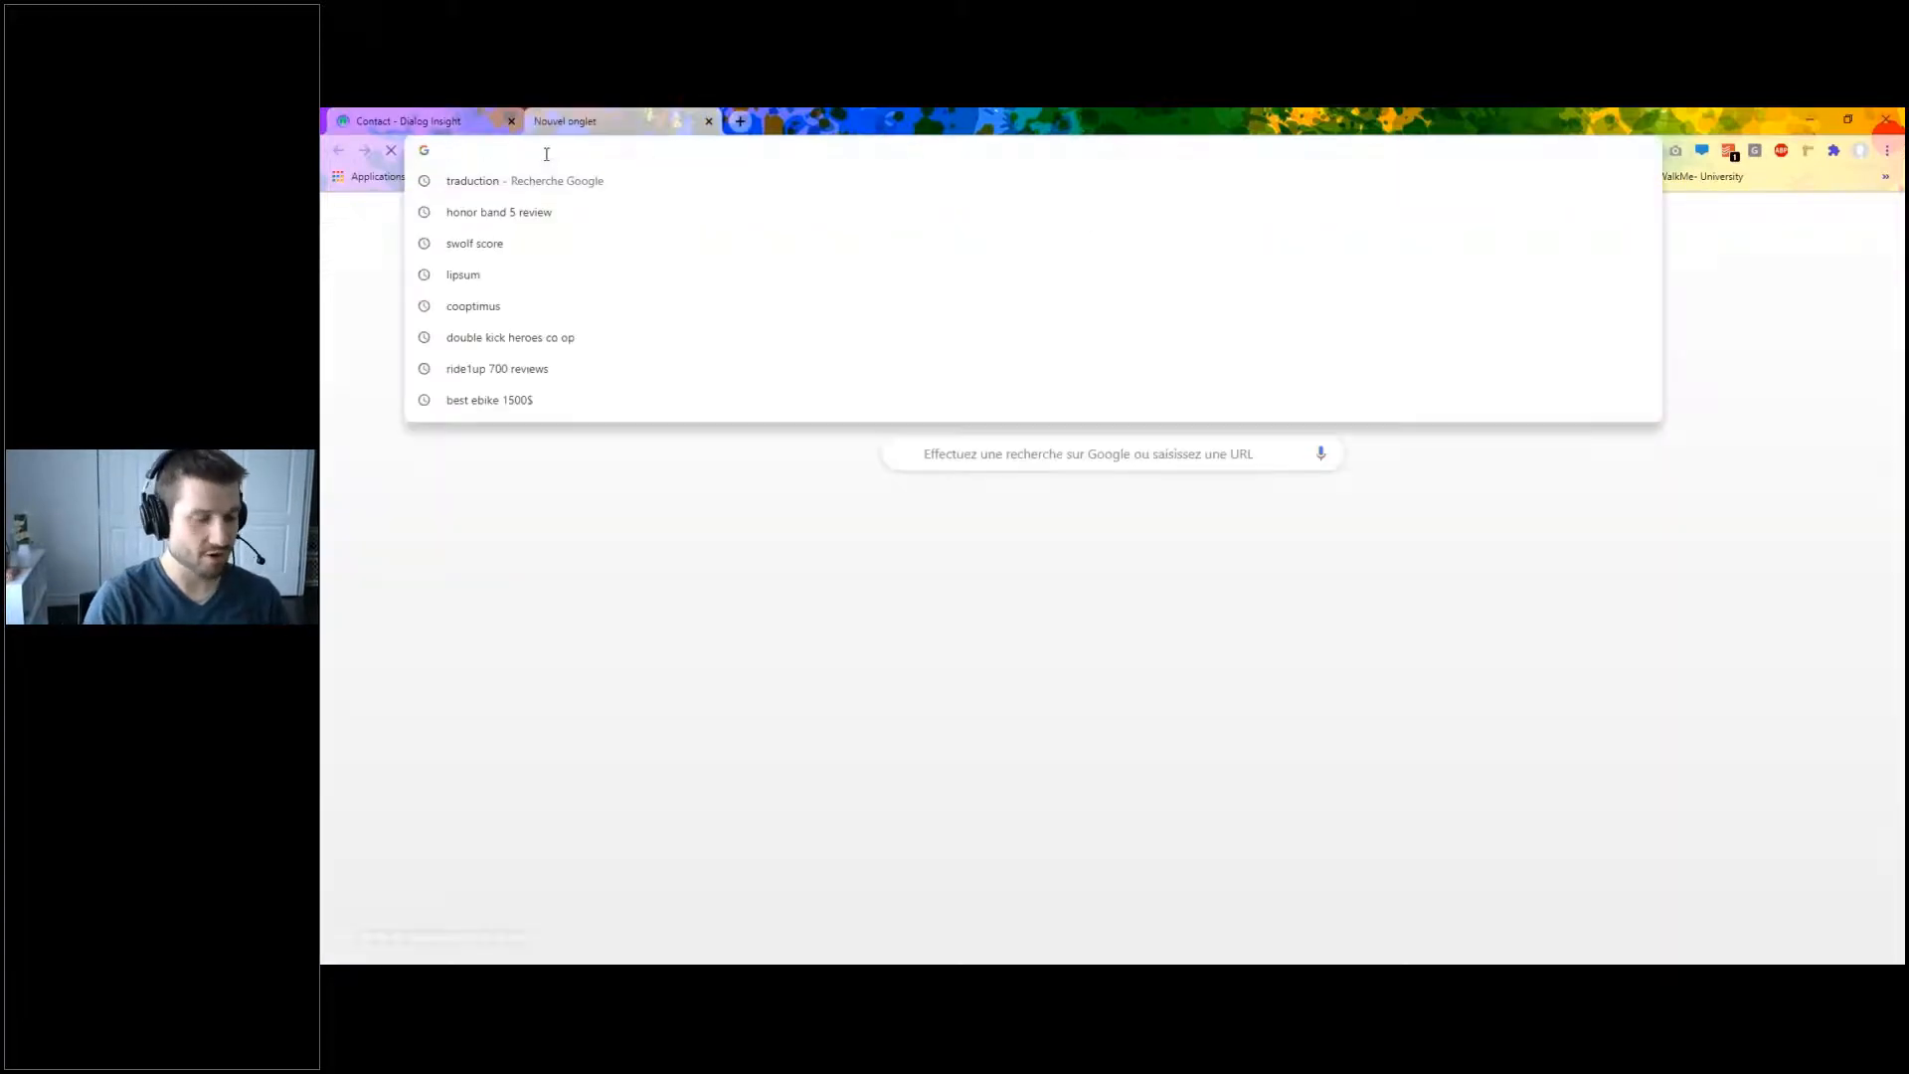
# Go to the docker.didev.ca login page and submit the company code, username and password.
pyautogui.write('docker')
pyautogui.press('Return')
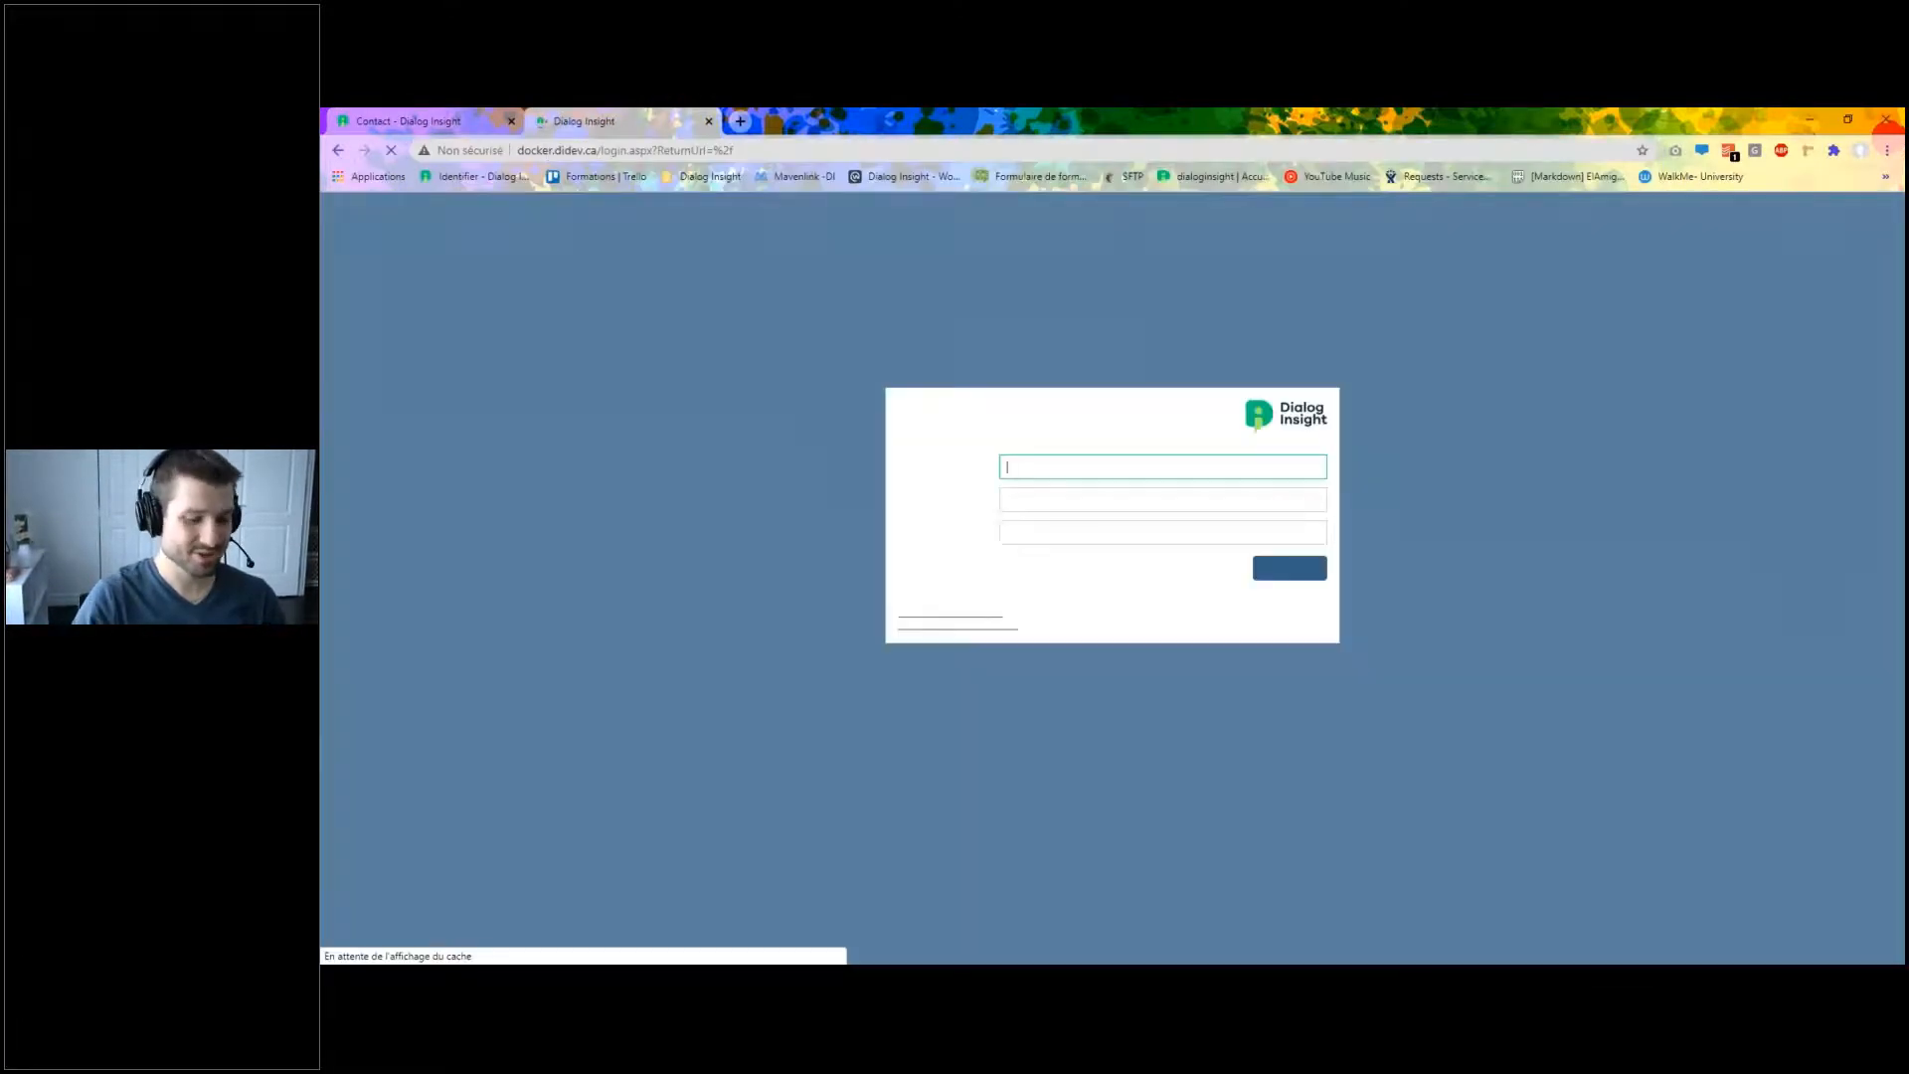
pyautogui.write('ofedv')
pyautogui.press('Tab')
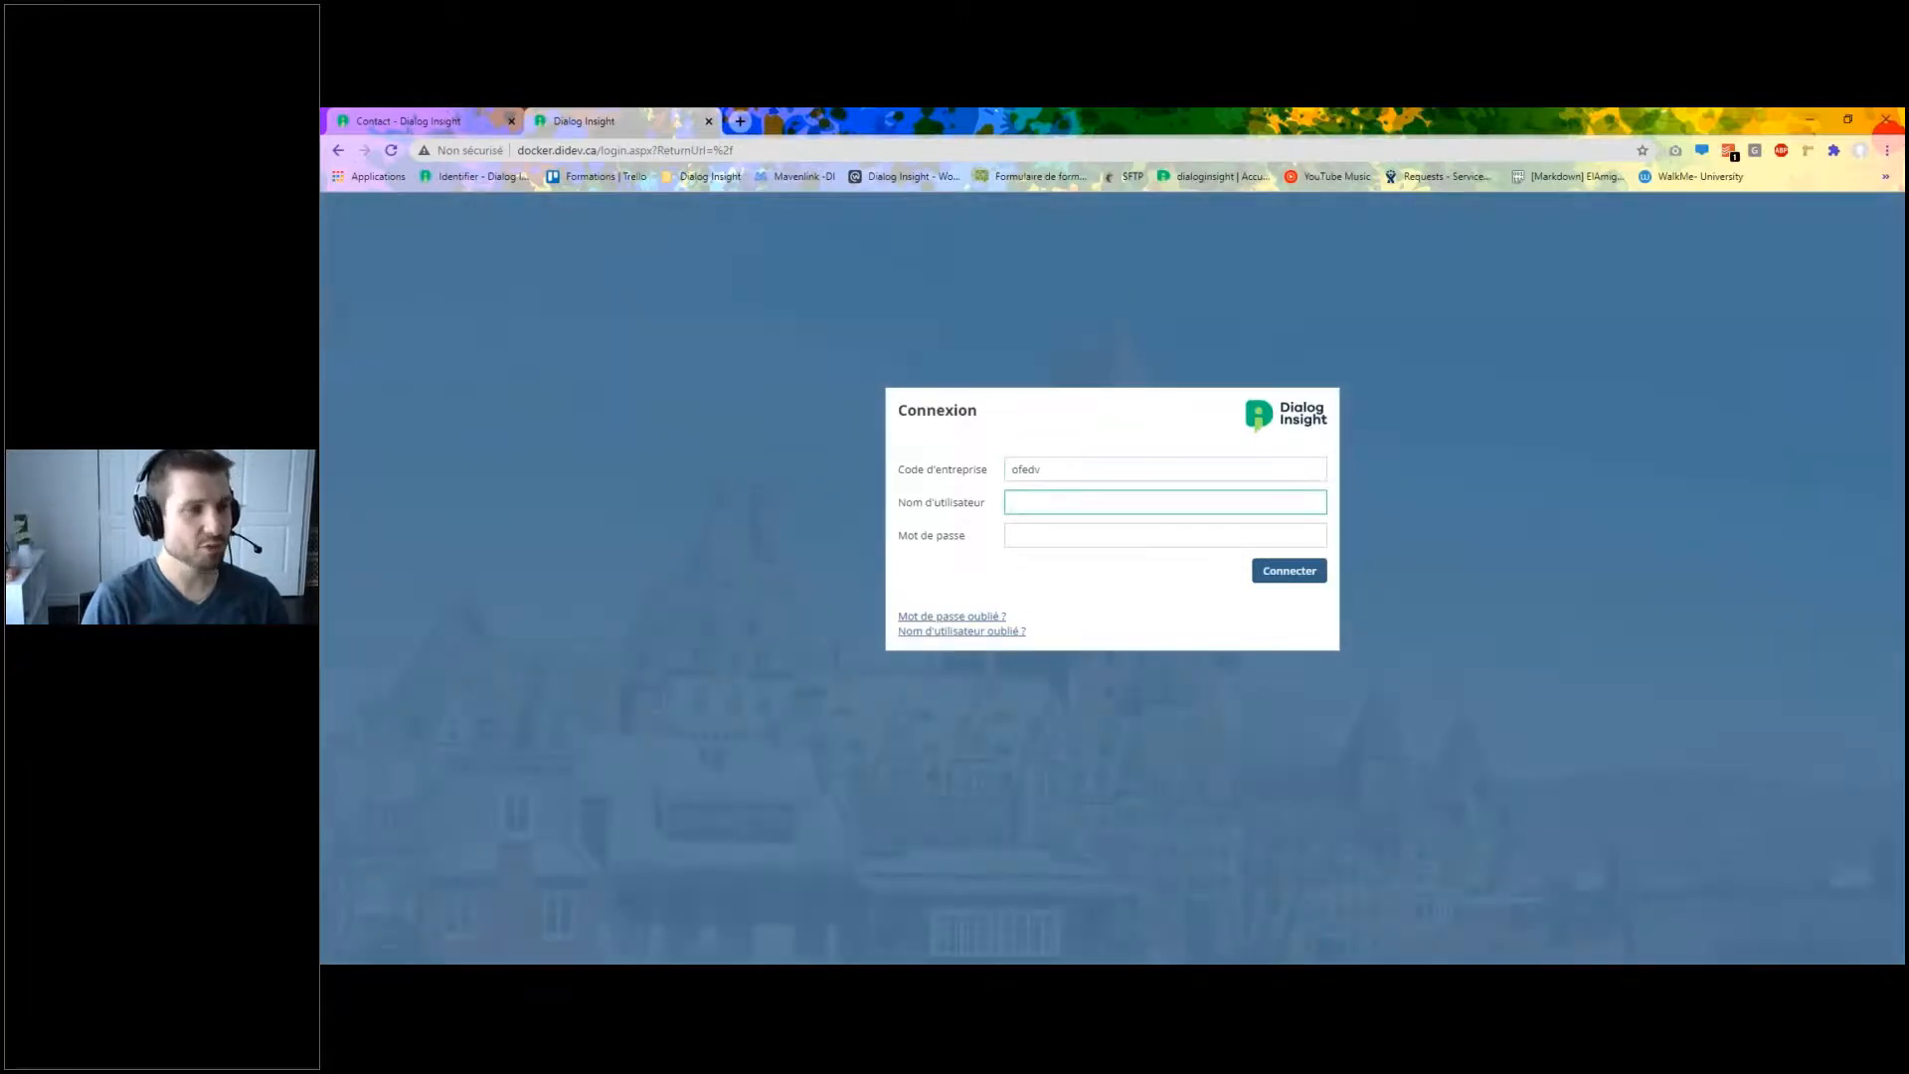
pyautogui.hotkey('shift', 'Tab')
pyautogui.write('ofdev')
pyautogui.press('Tab')
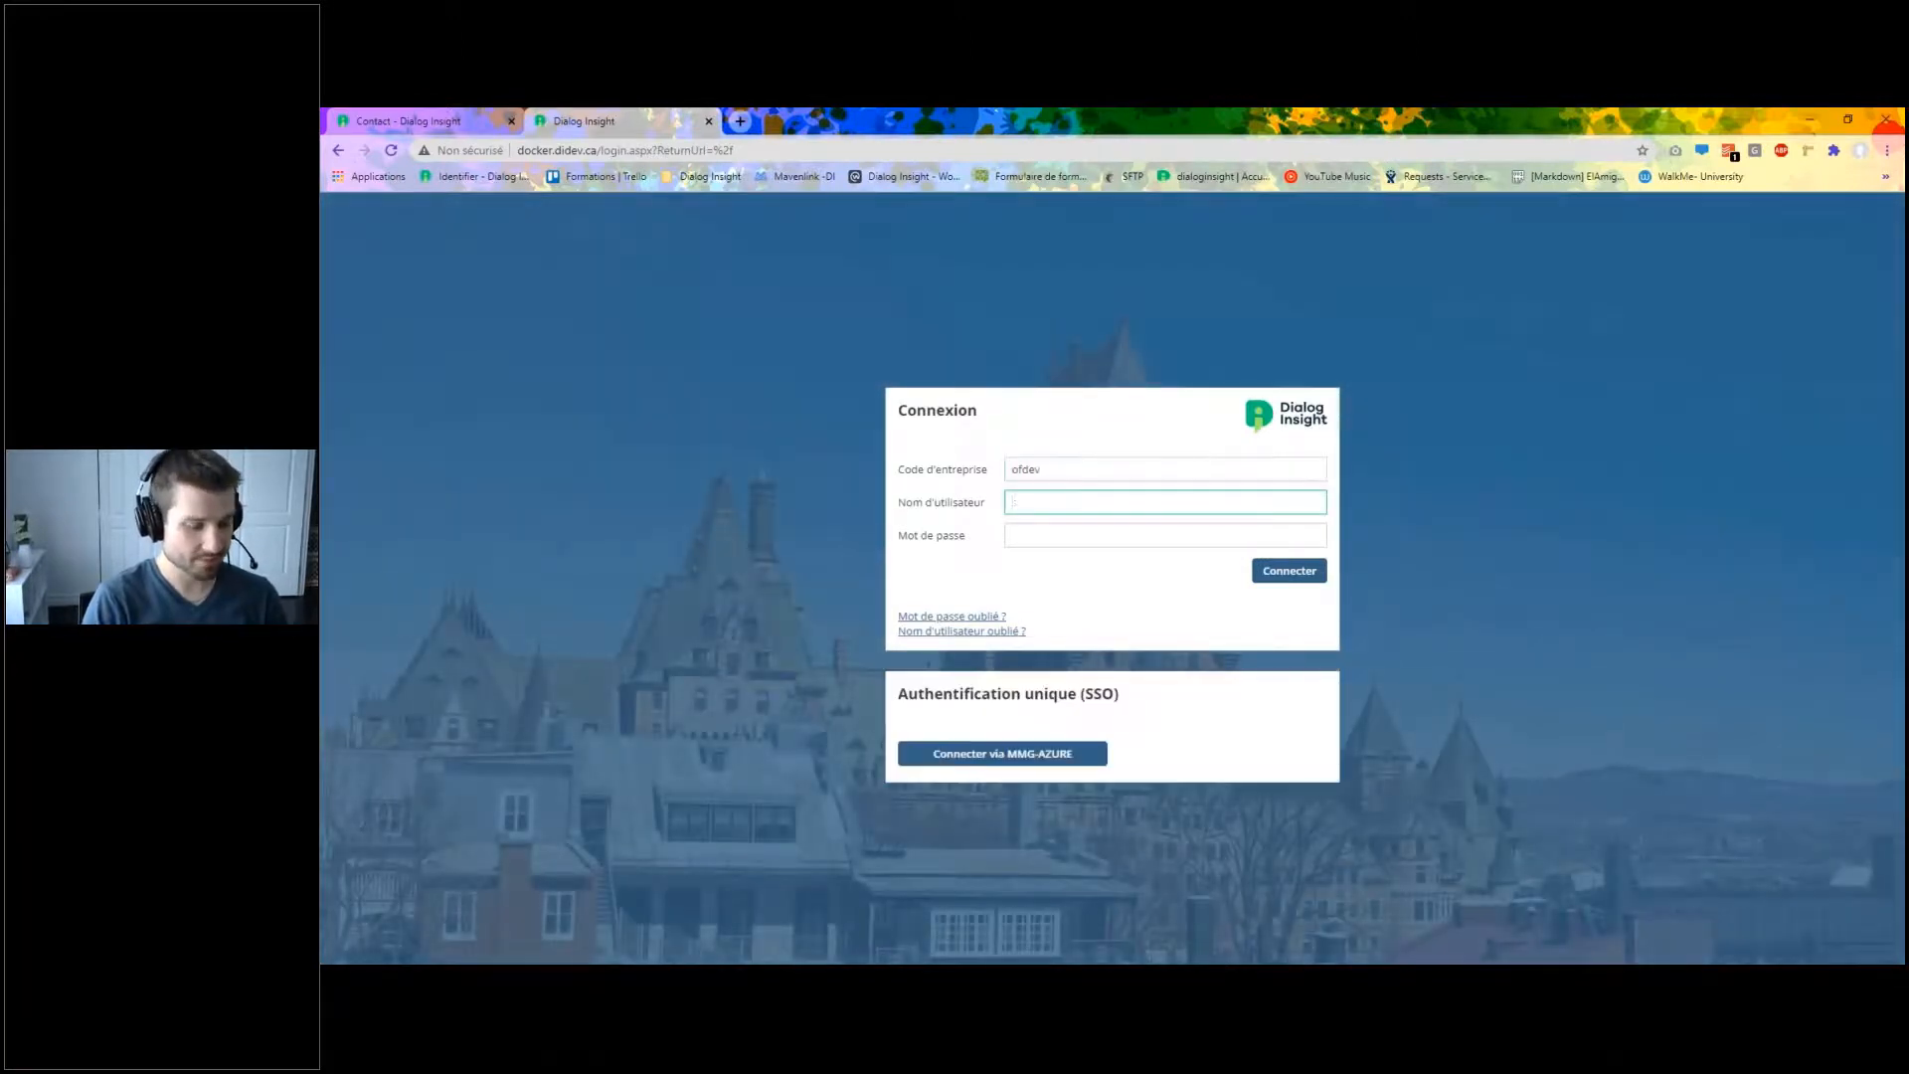
pyautogui.write('sneau')
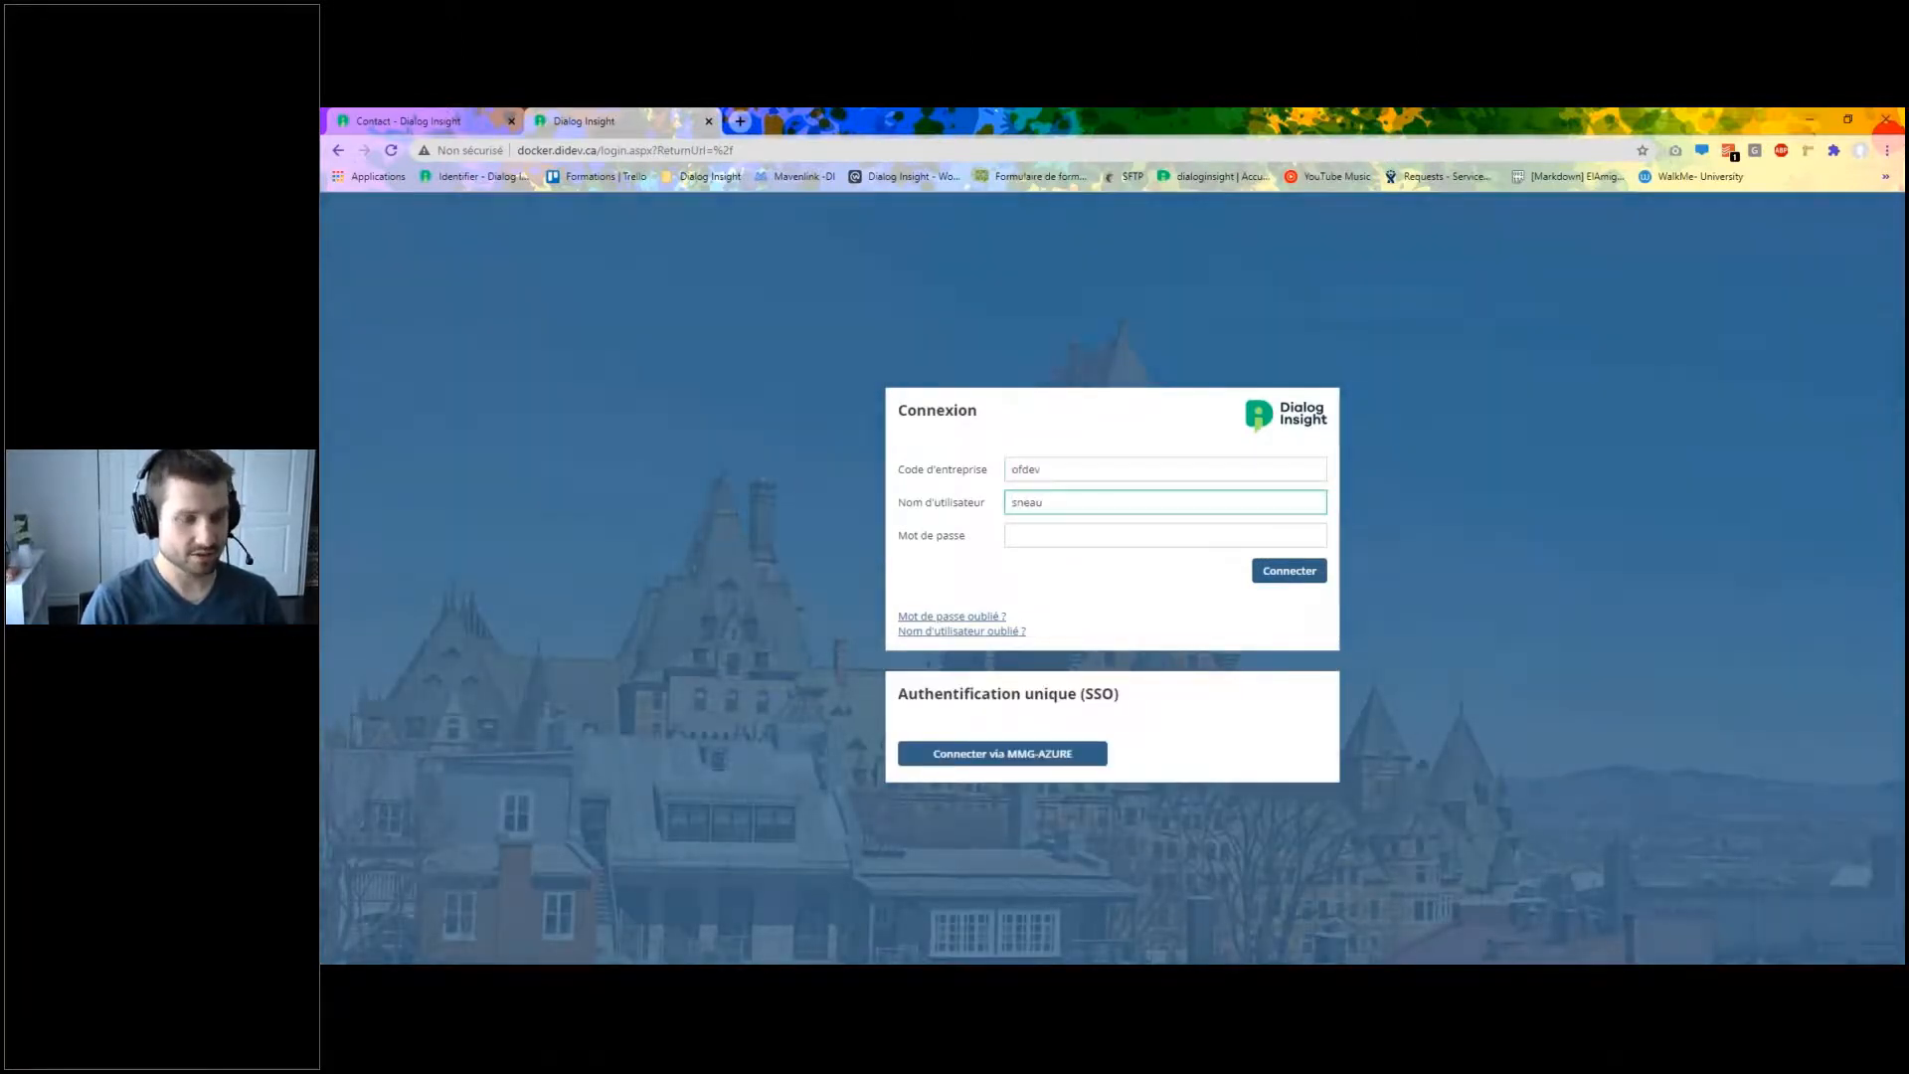
pyautogui.write('lt')
pyautogui.press('Tab')
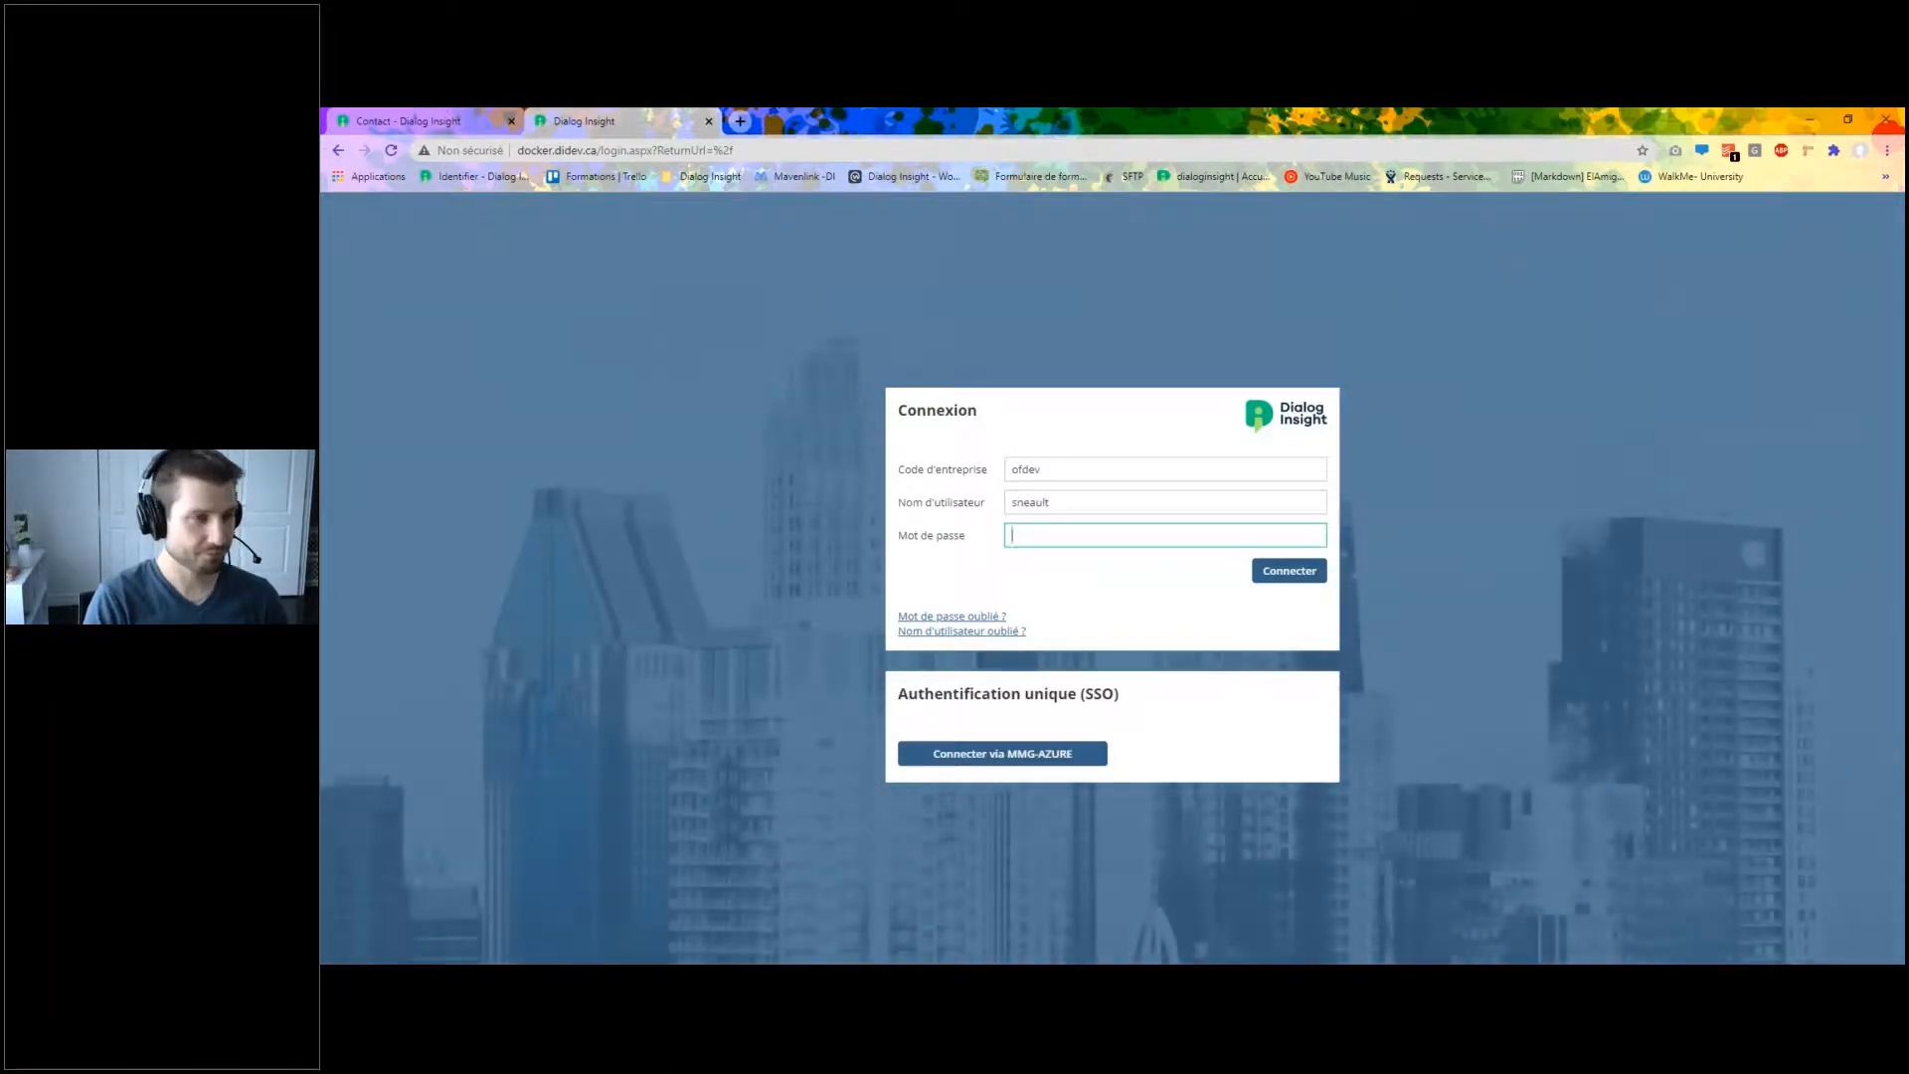
pyautogui.write('•••')
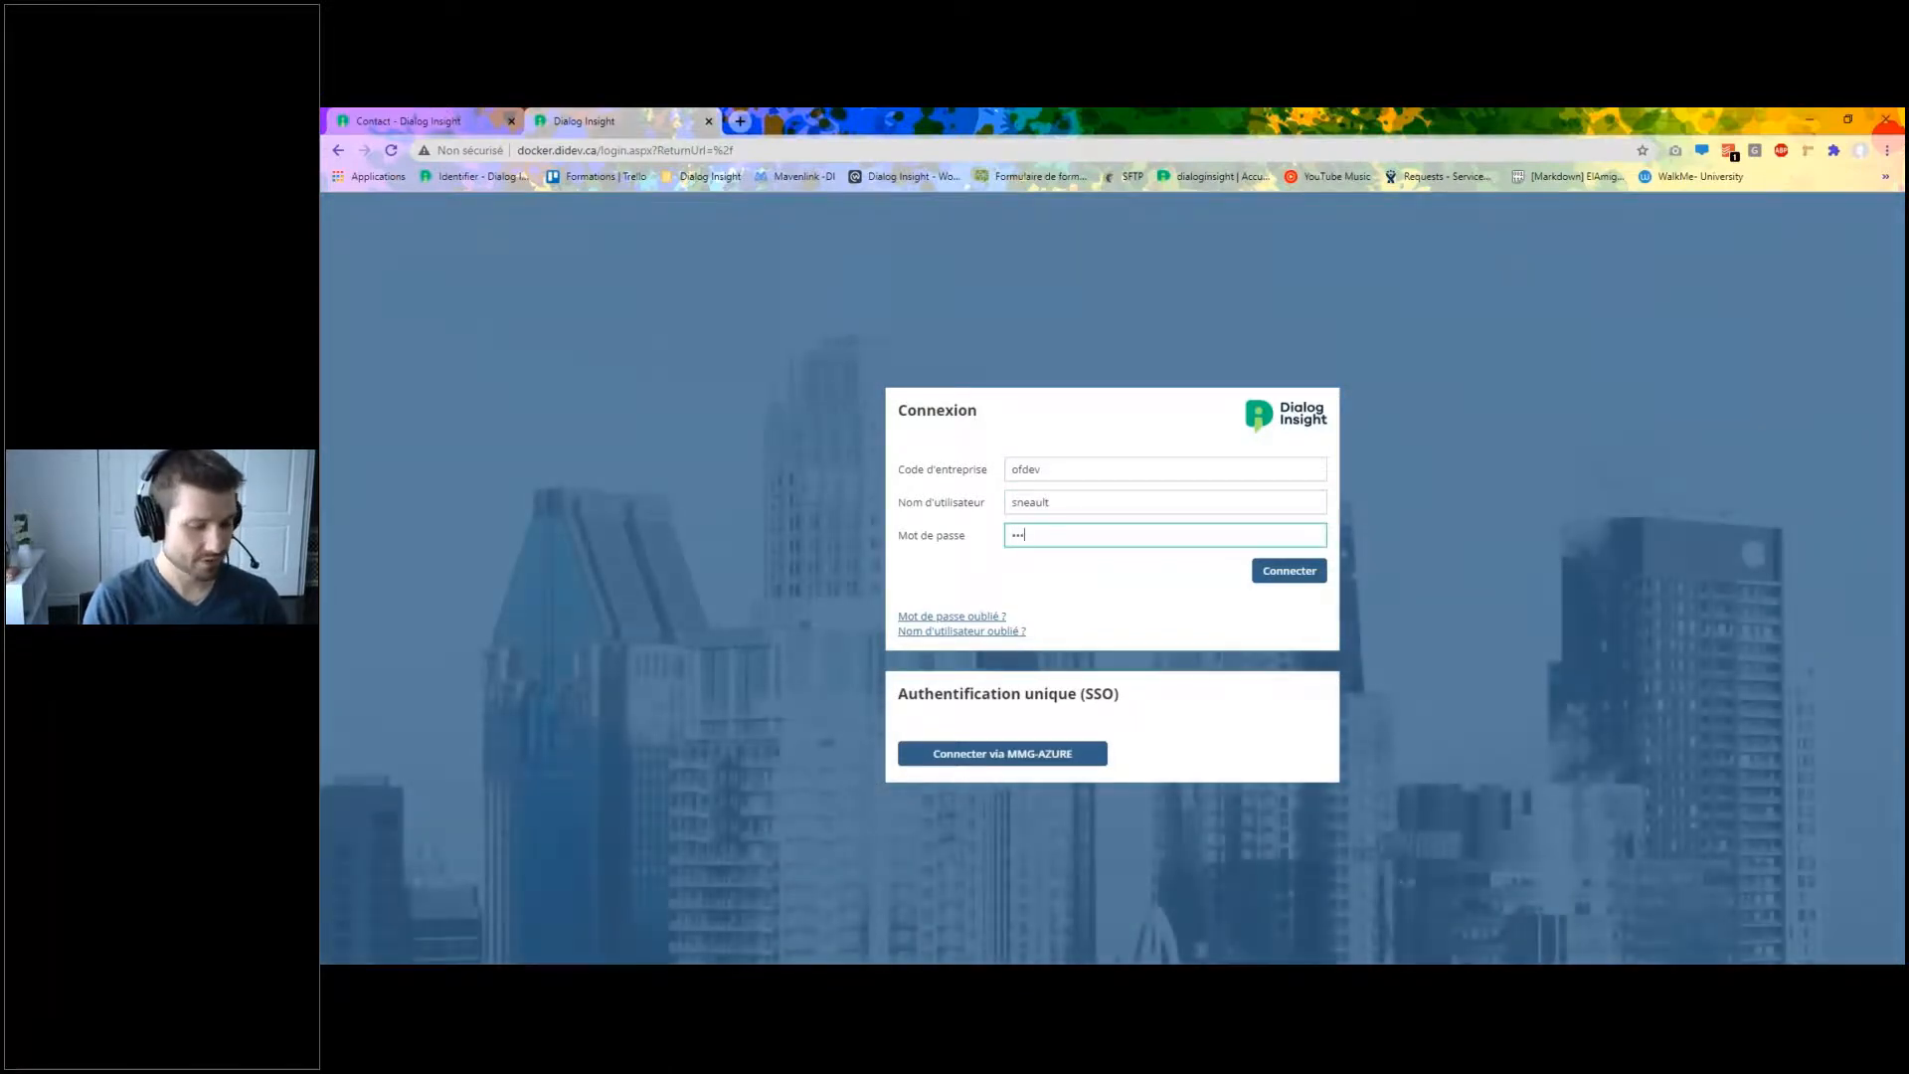
pyautogui.write('••••••')
pyautogui.press('Return')
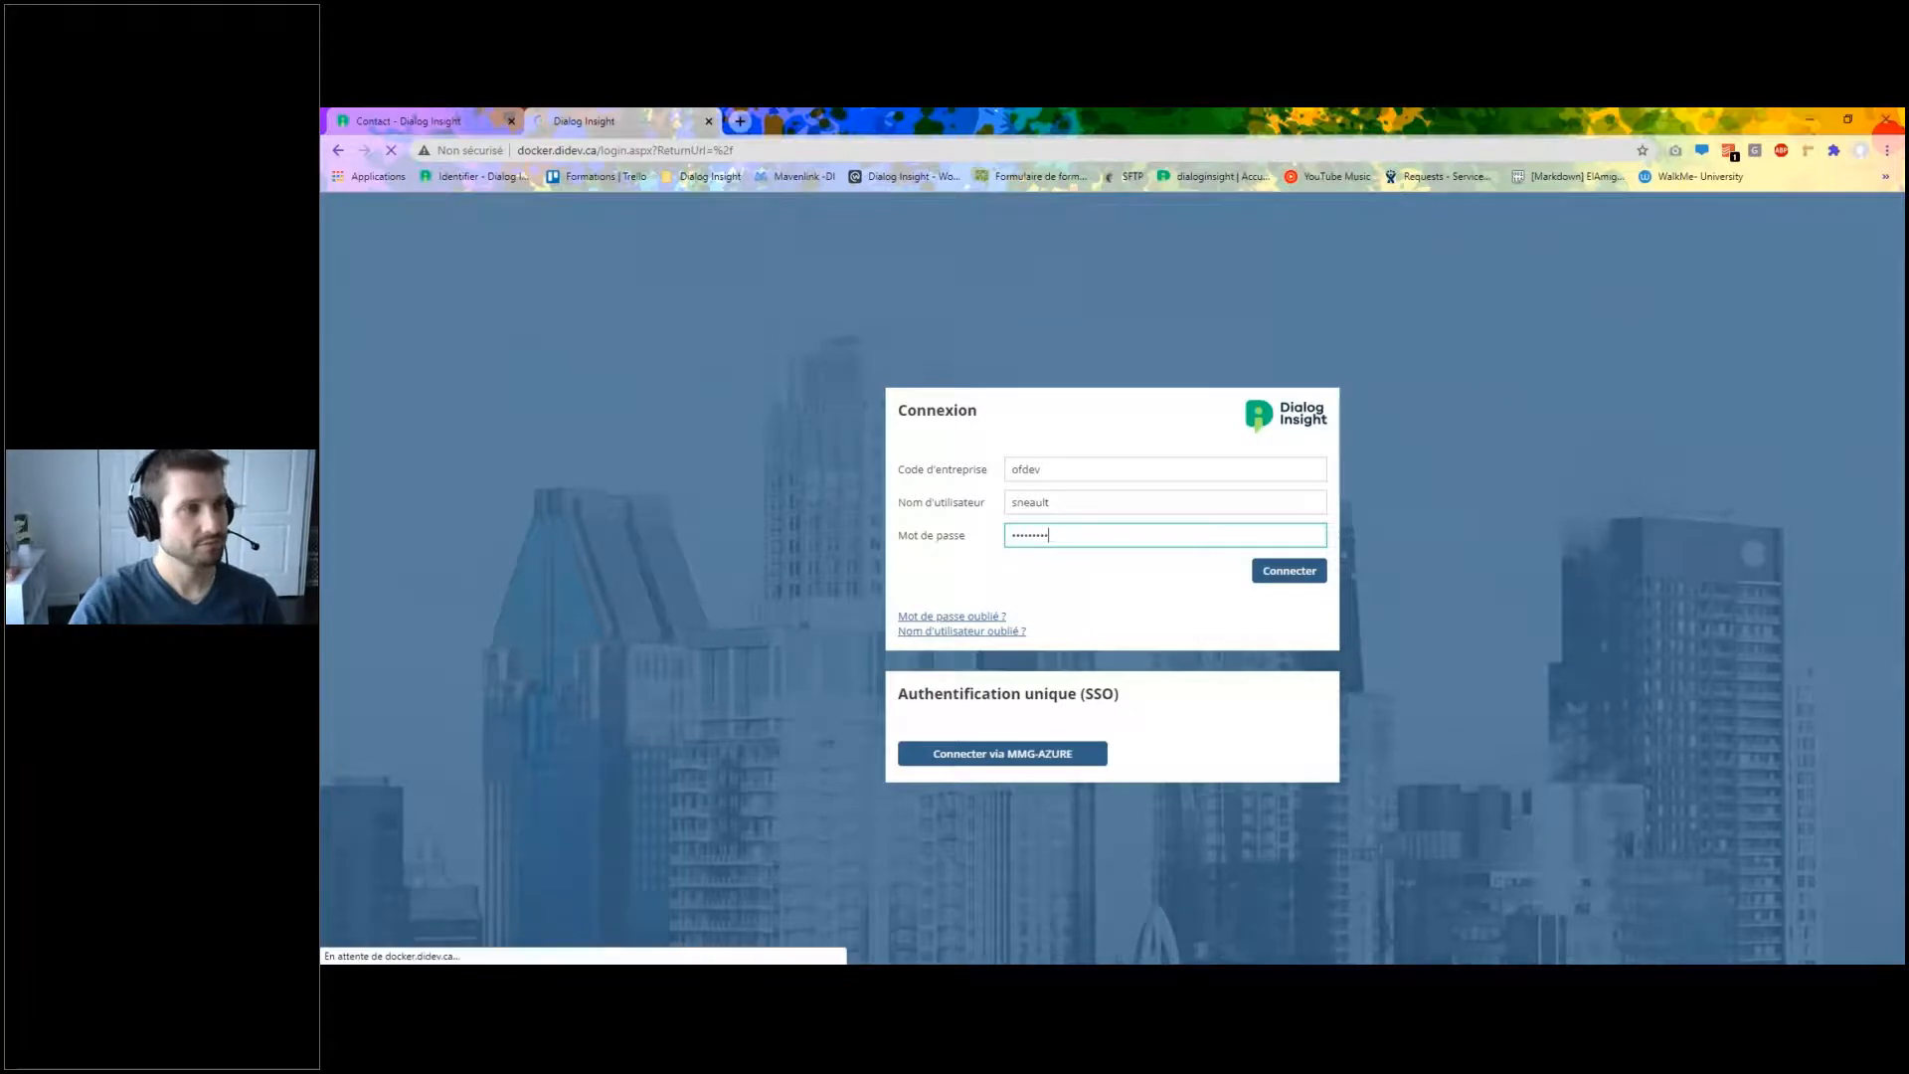
# Trim the address to bare docker.didev.ca, then reload the login page.
pyautogui.click(751, 150)
pyautogui.moveTo(751, 150); pyautogui.dragTo(604, 150)
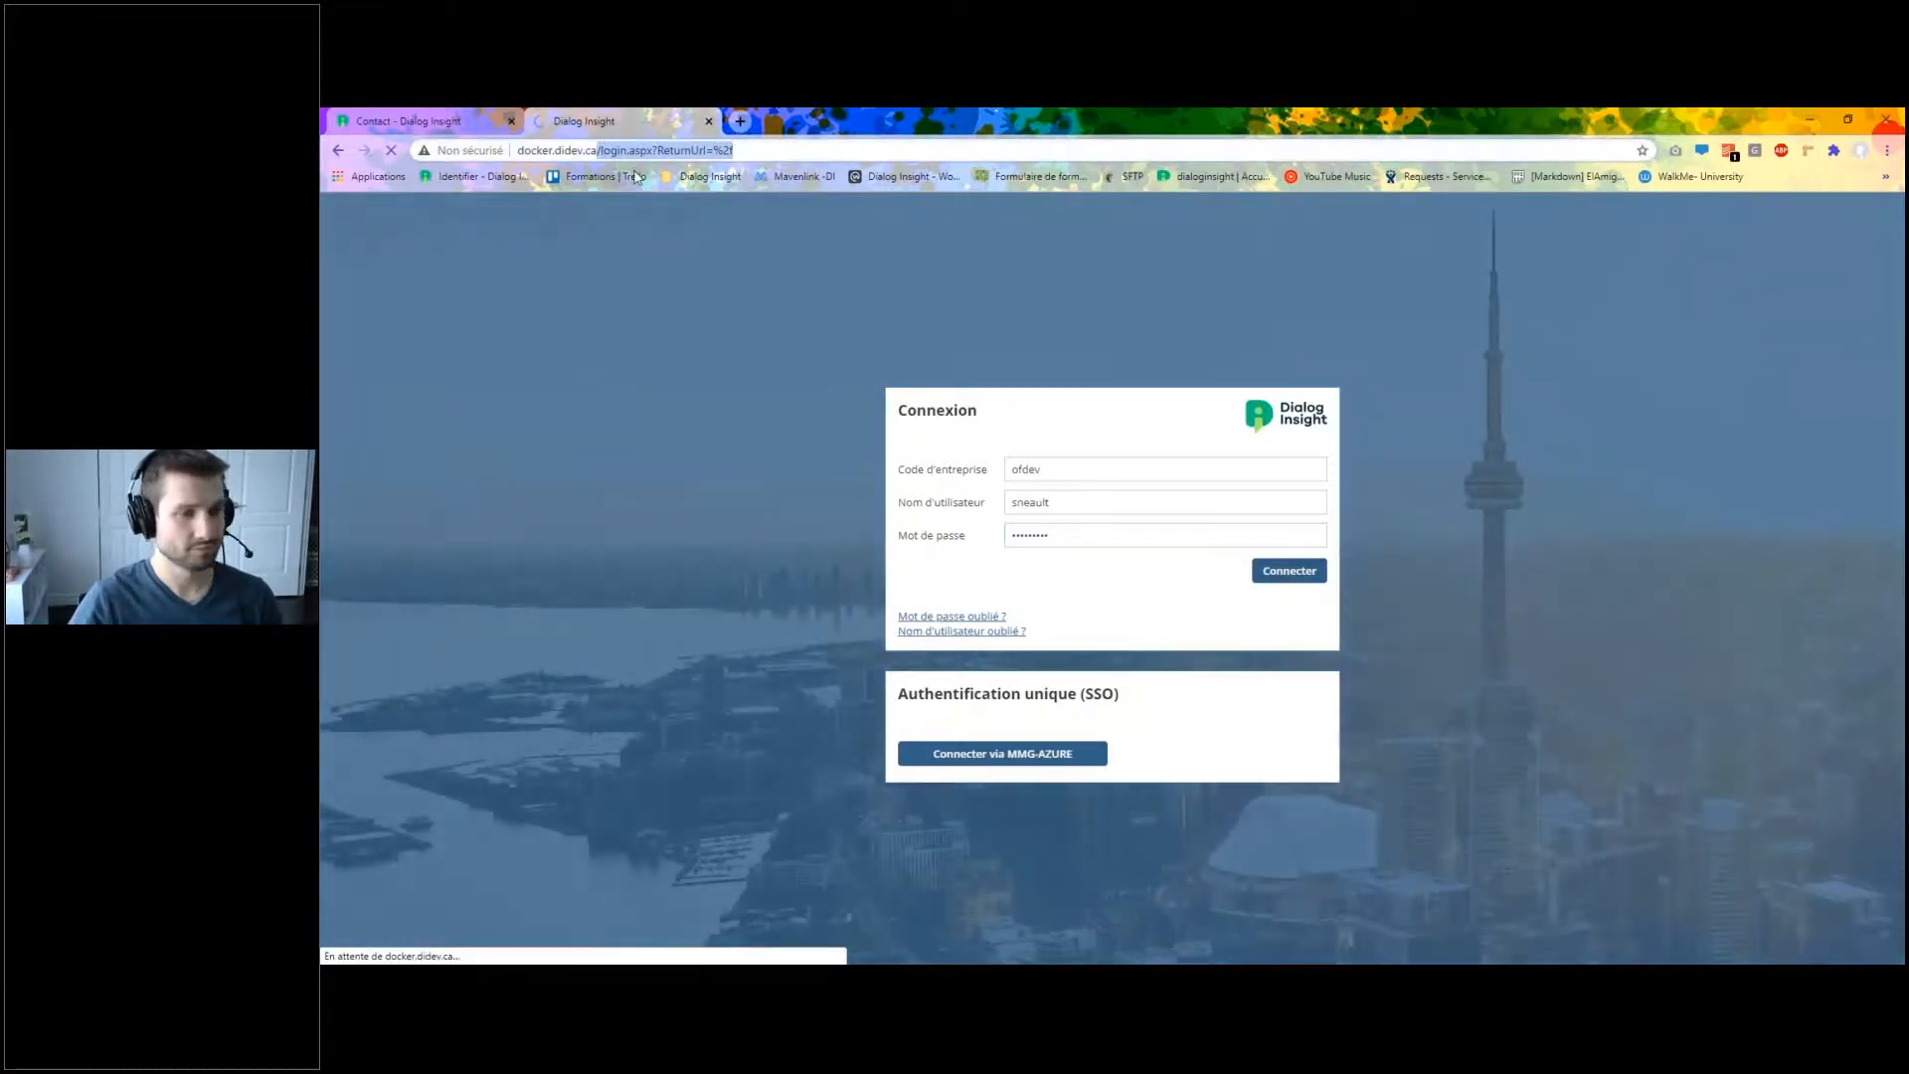
pyautogui.press('BackSpace')
pyautogui.press('Return')
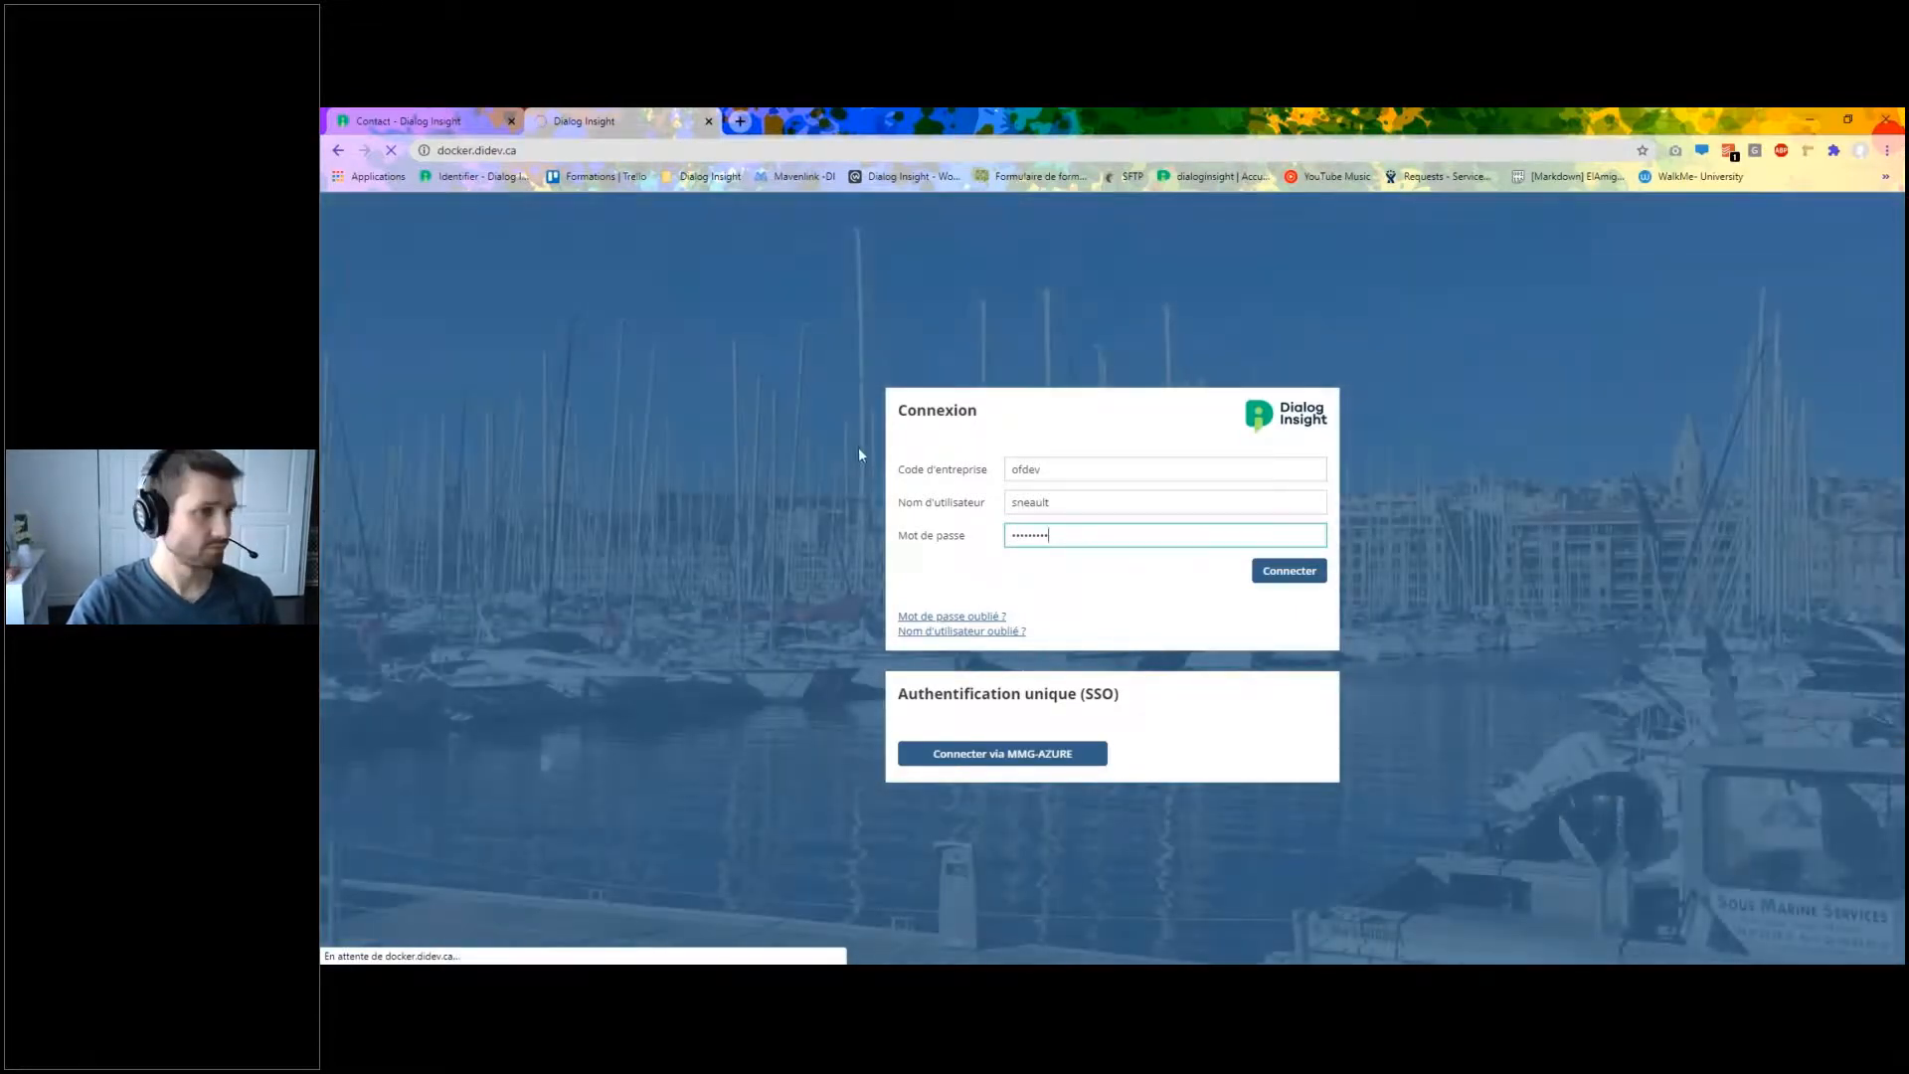
pyautogui.click(719, 151)
pyautogui.press('Return')
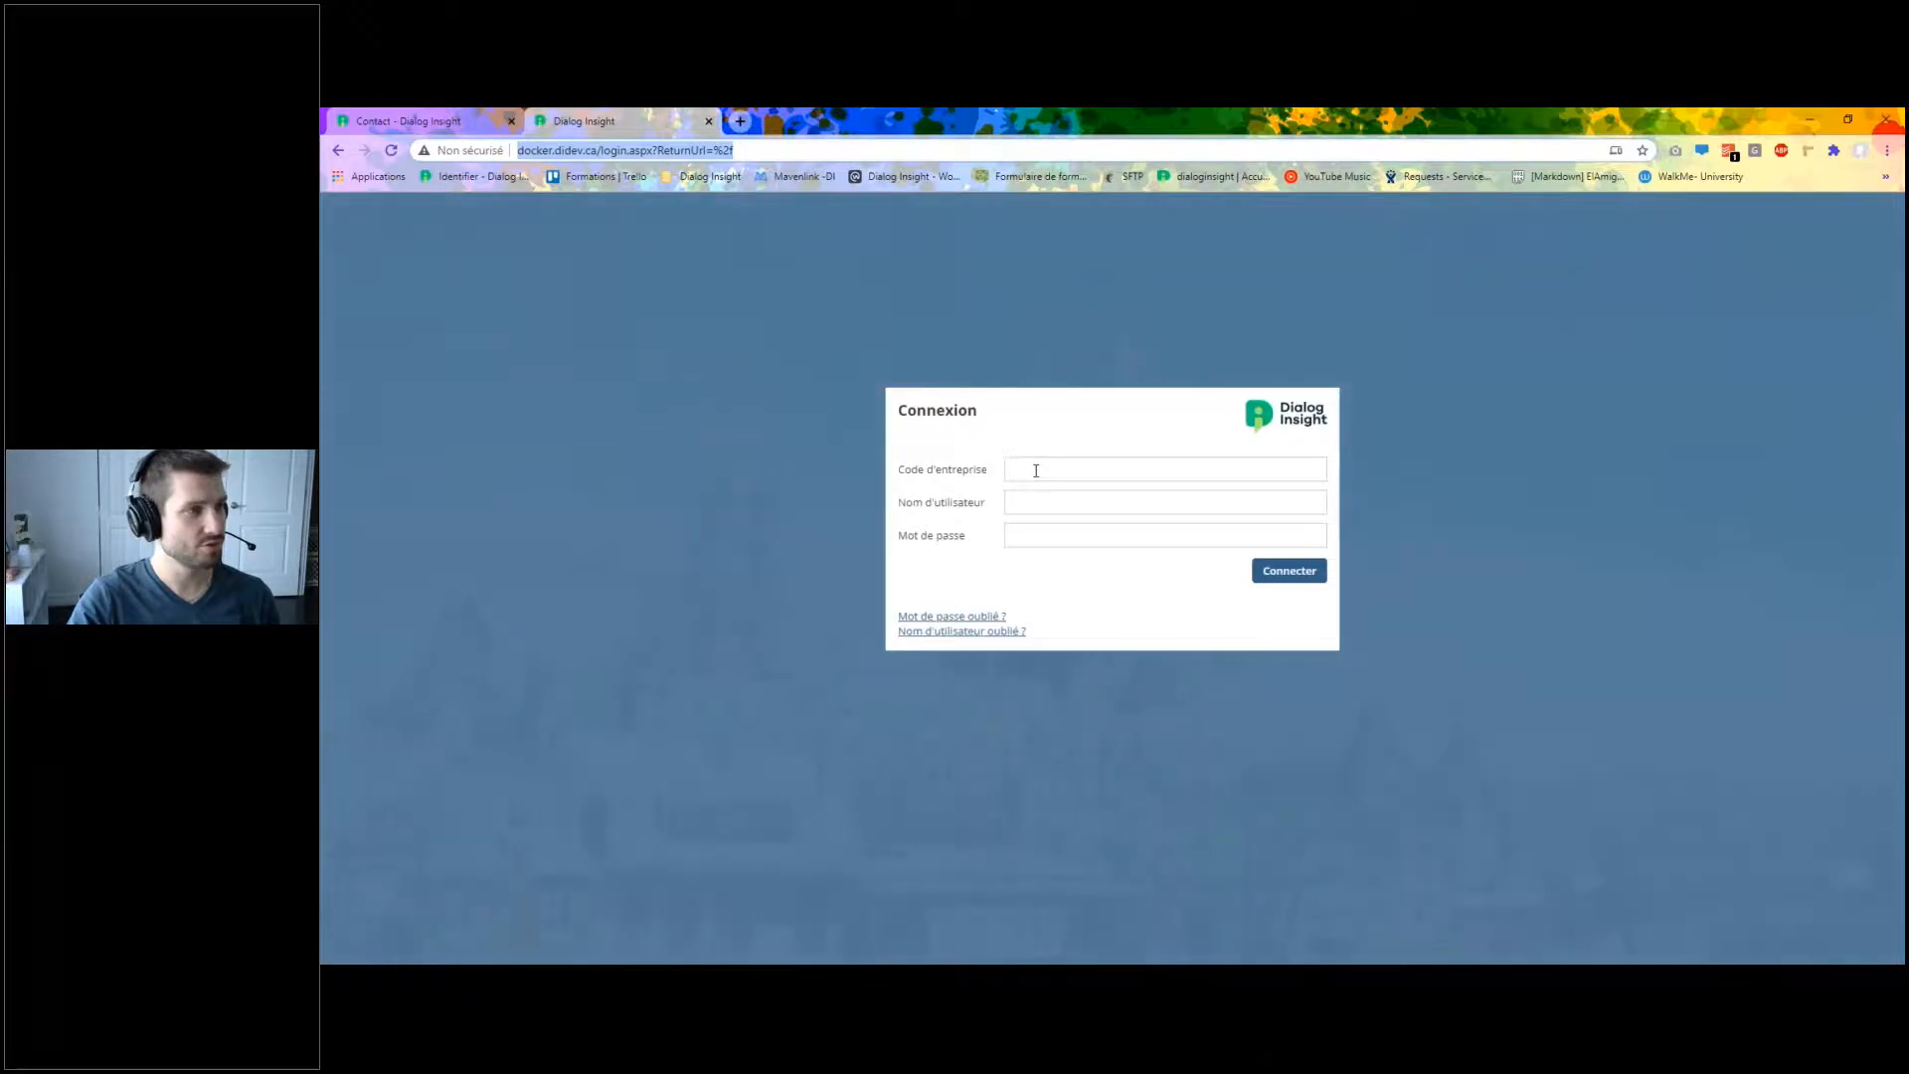
# Sign in with the company code, username and password via Connecter.
pyautogui.click(1036, 470)
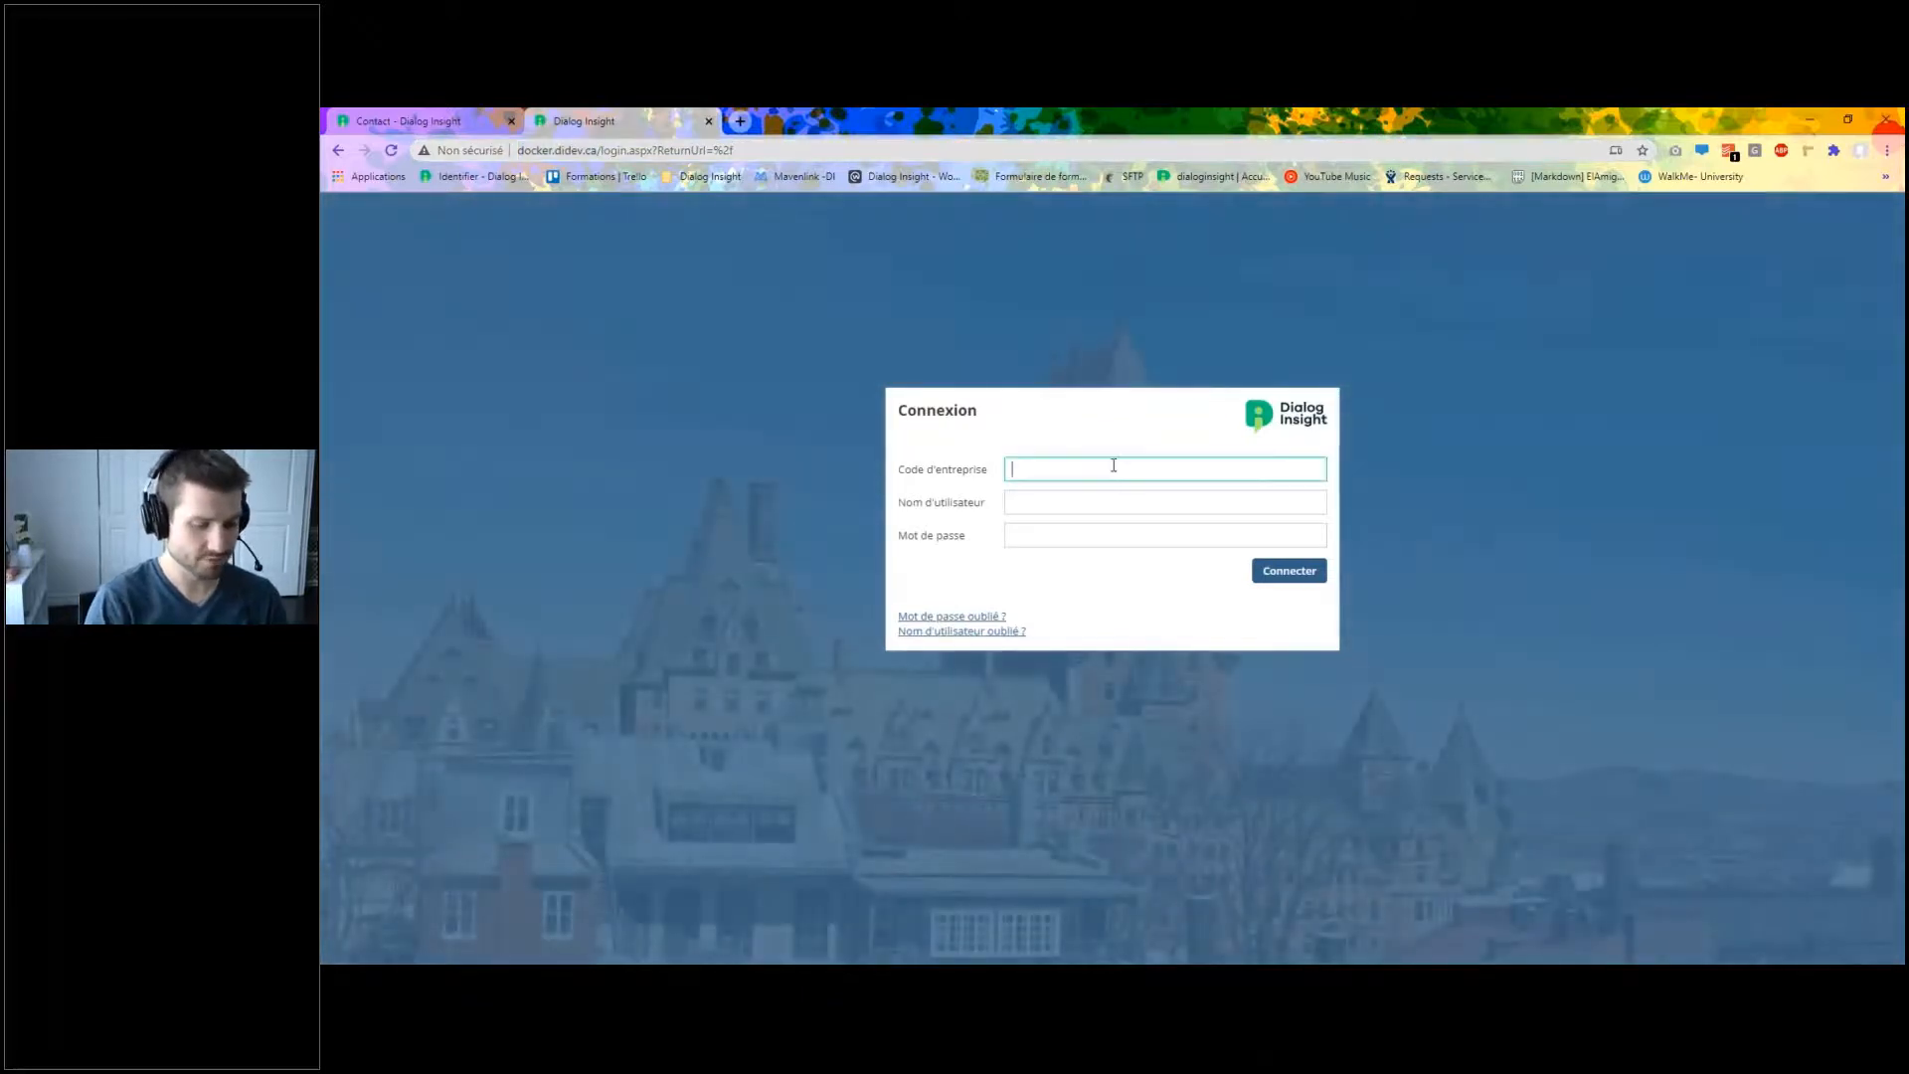
pyautogui.write('ofdev')
pyautogui.press('Tab')
pyautogui.write('sneault')
pyautogui.press('Tab')
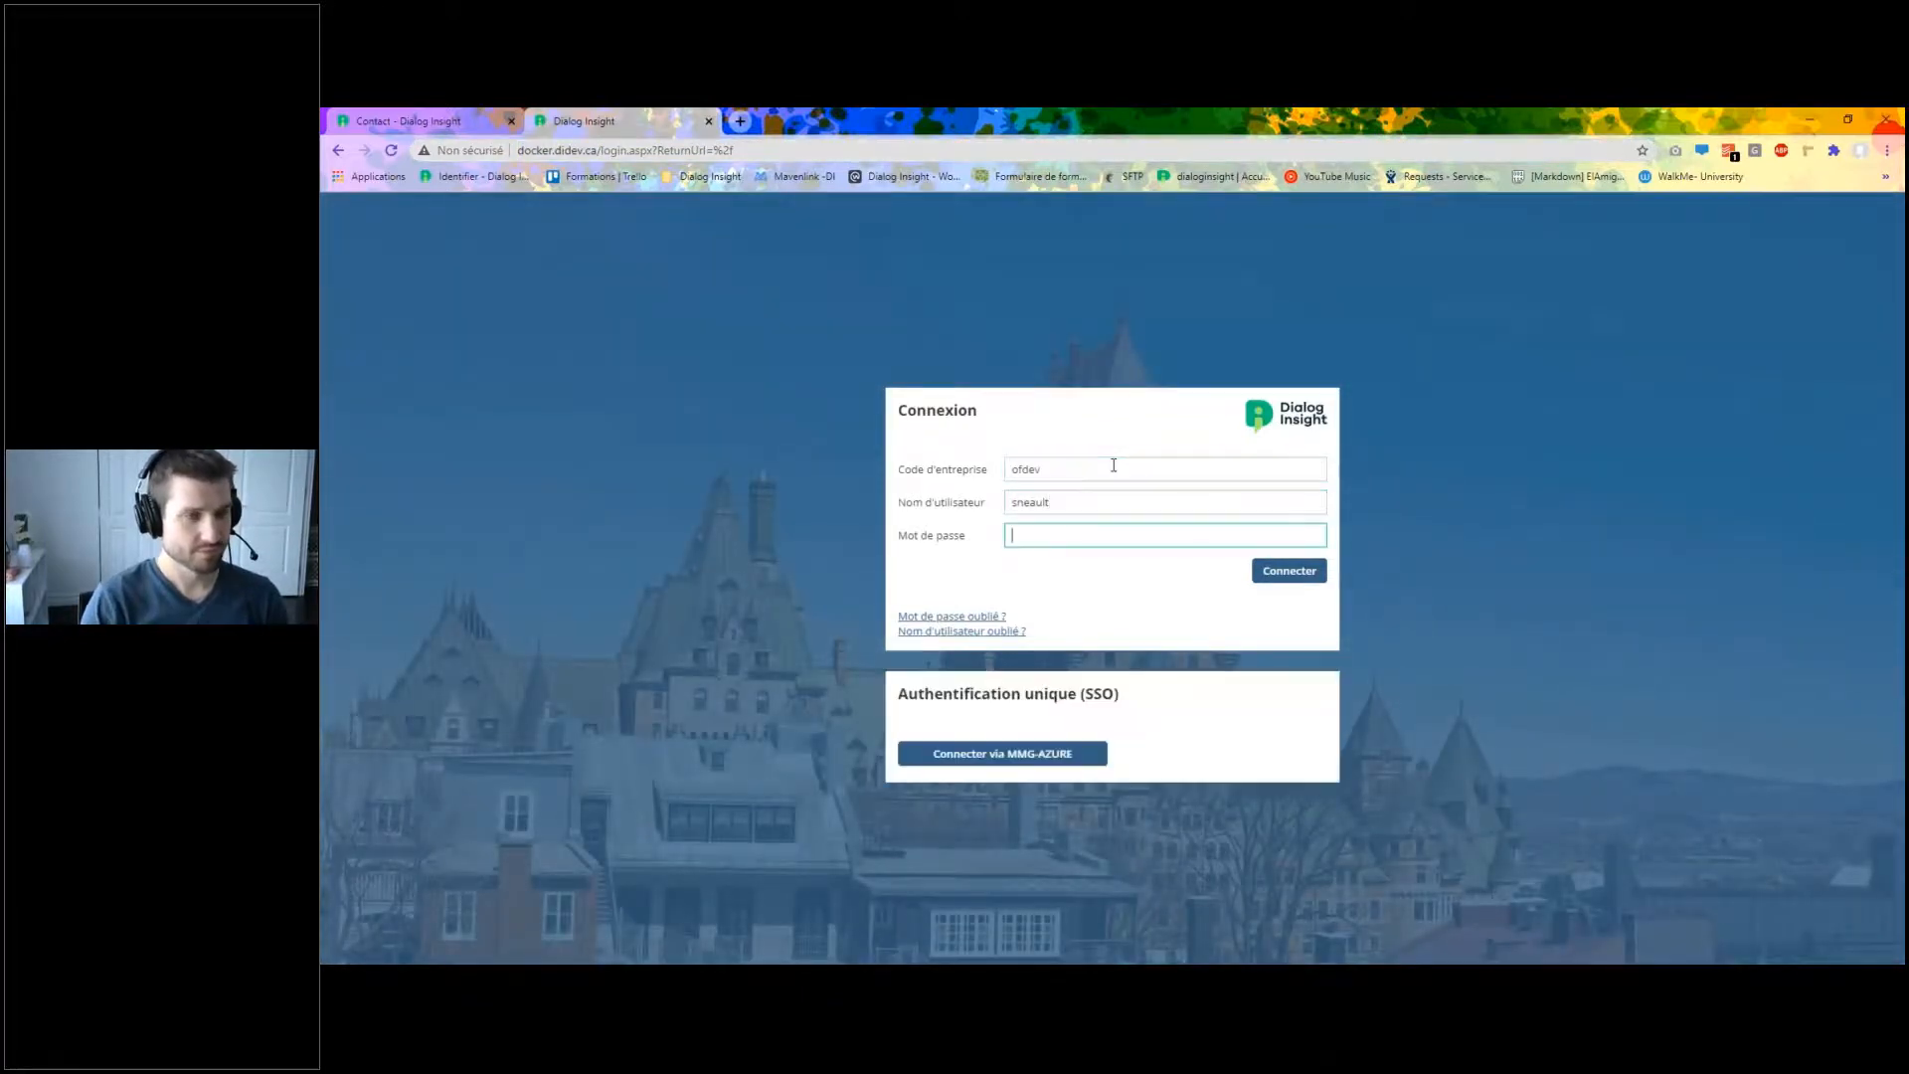
pyautogui.write('••')
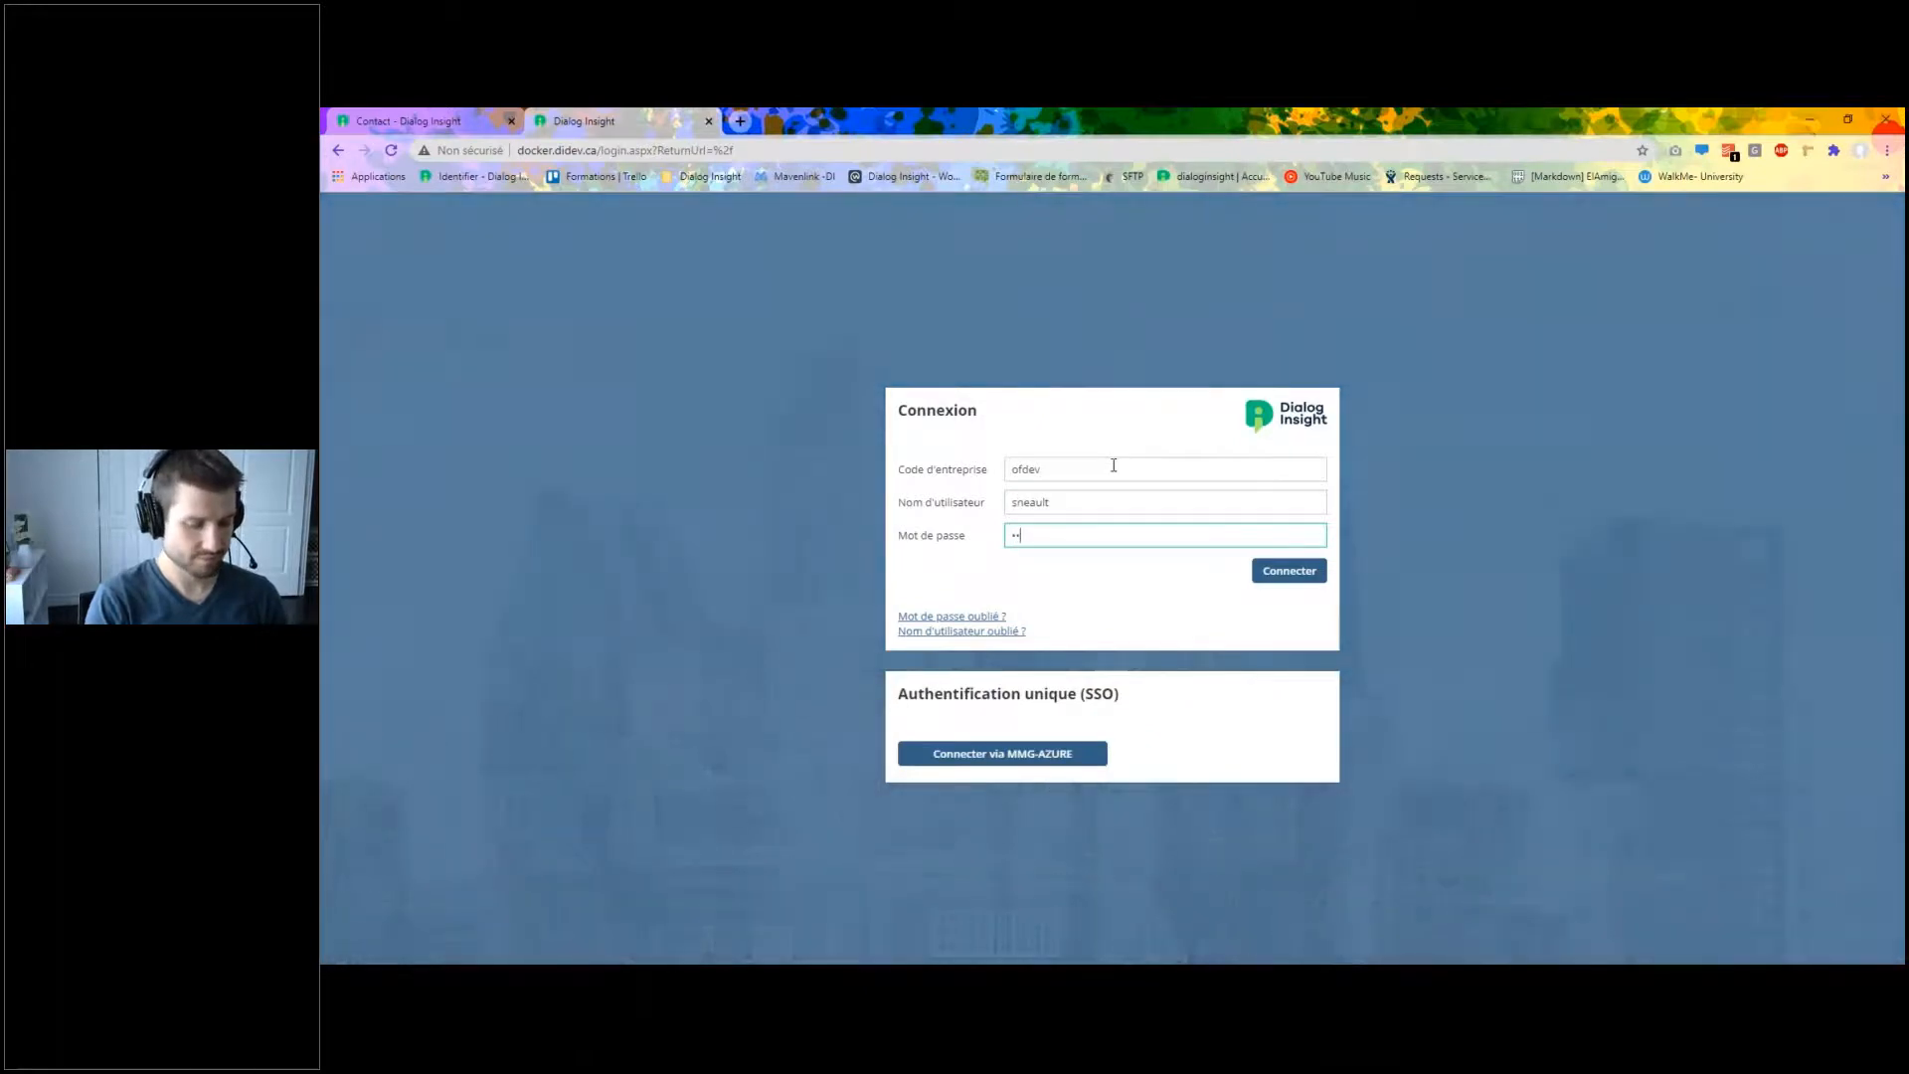
pyautogui.write('••••••')
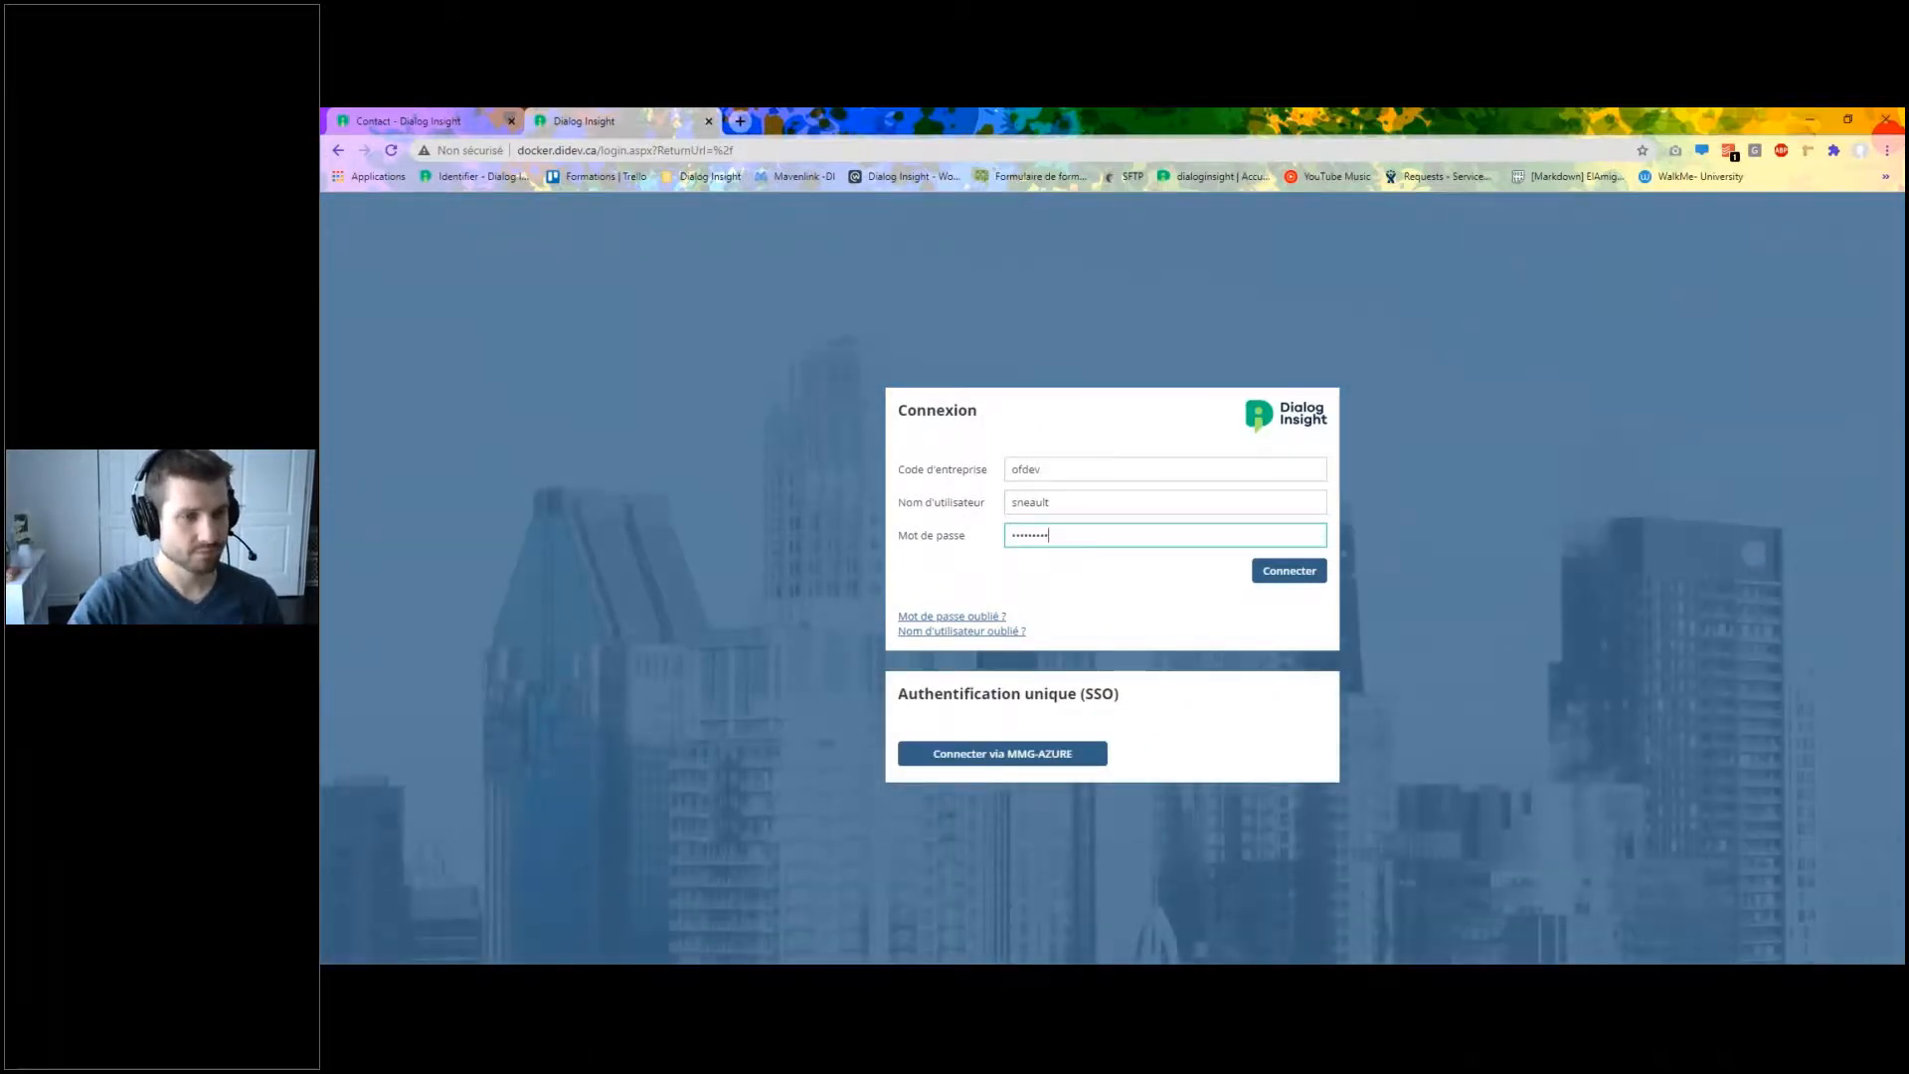
pyautogui.click(1290, 570)
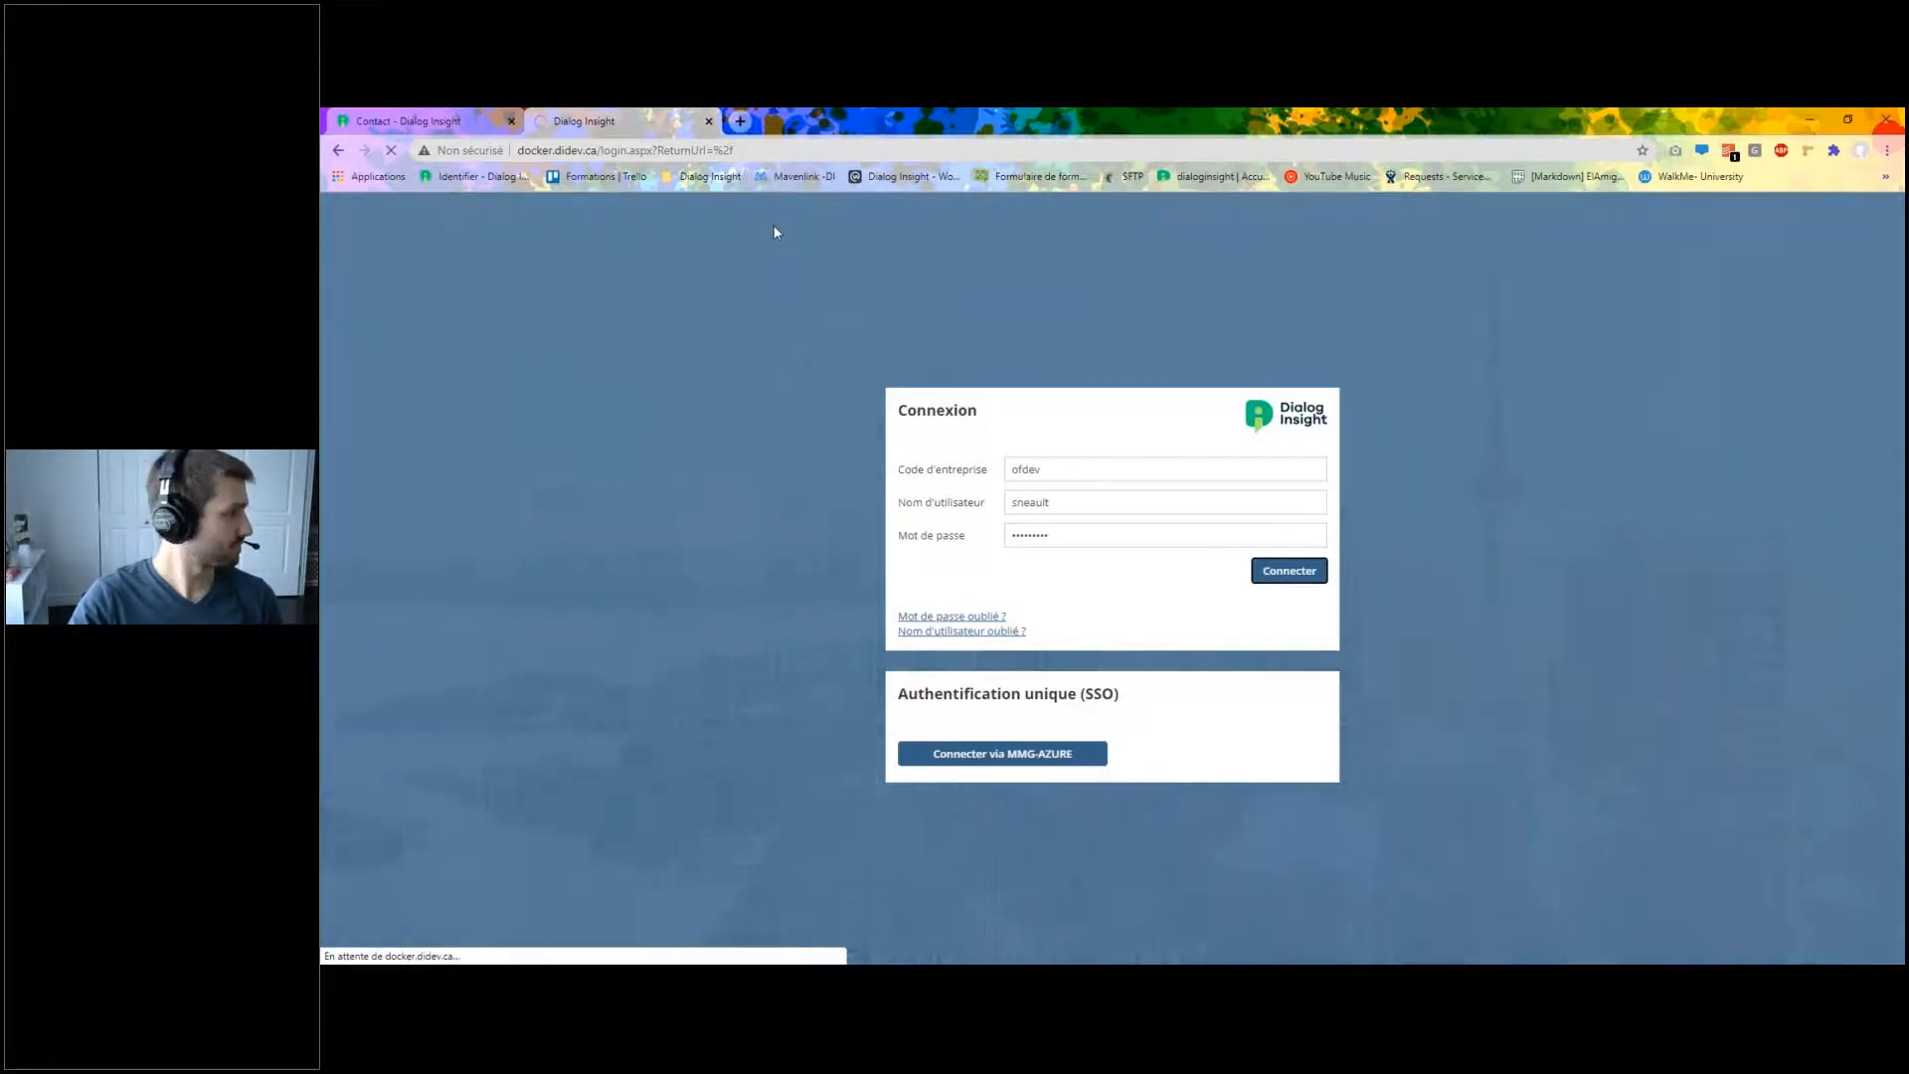
# Strip the login path and load the docker.didev.ca root home page.
pyautogui.click(861, 154)
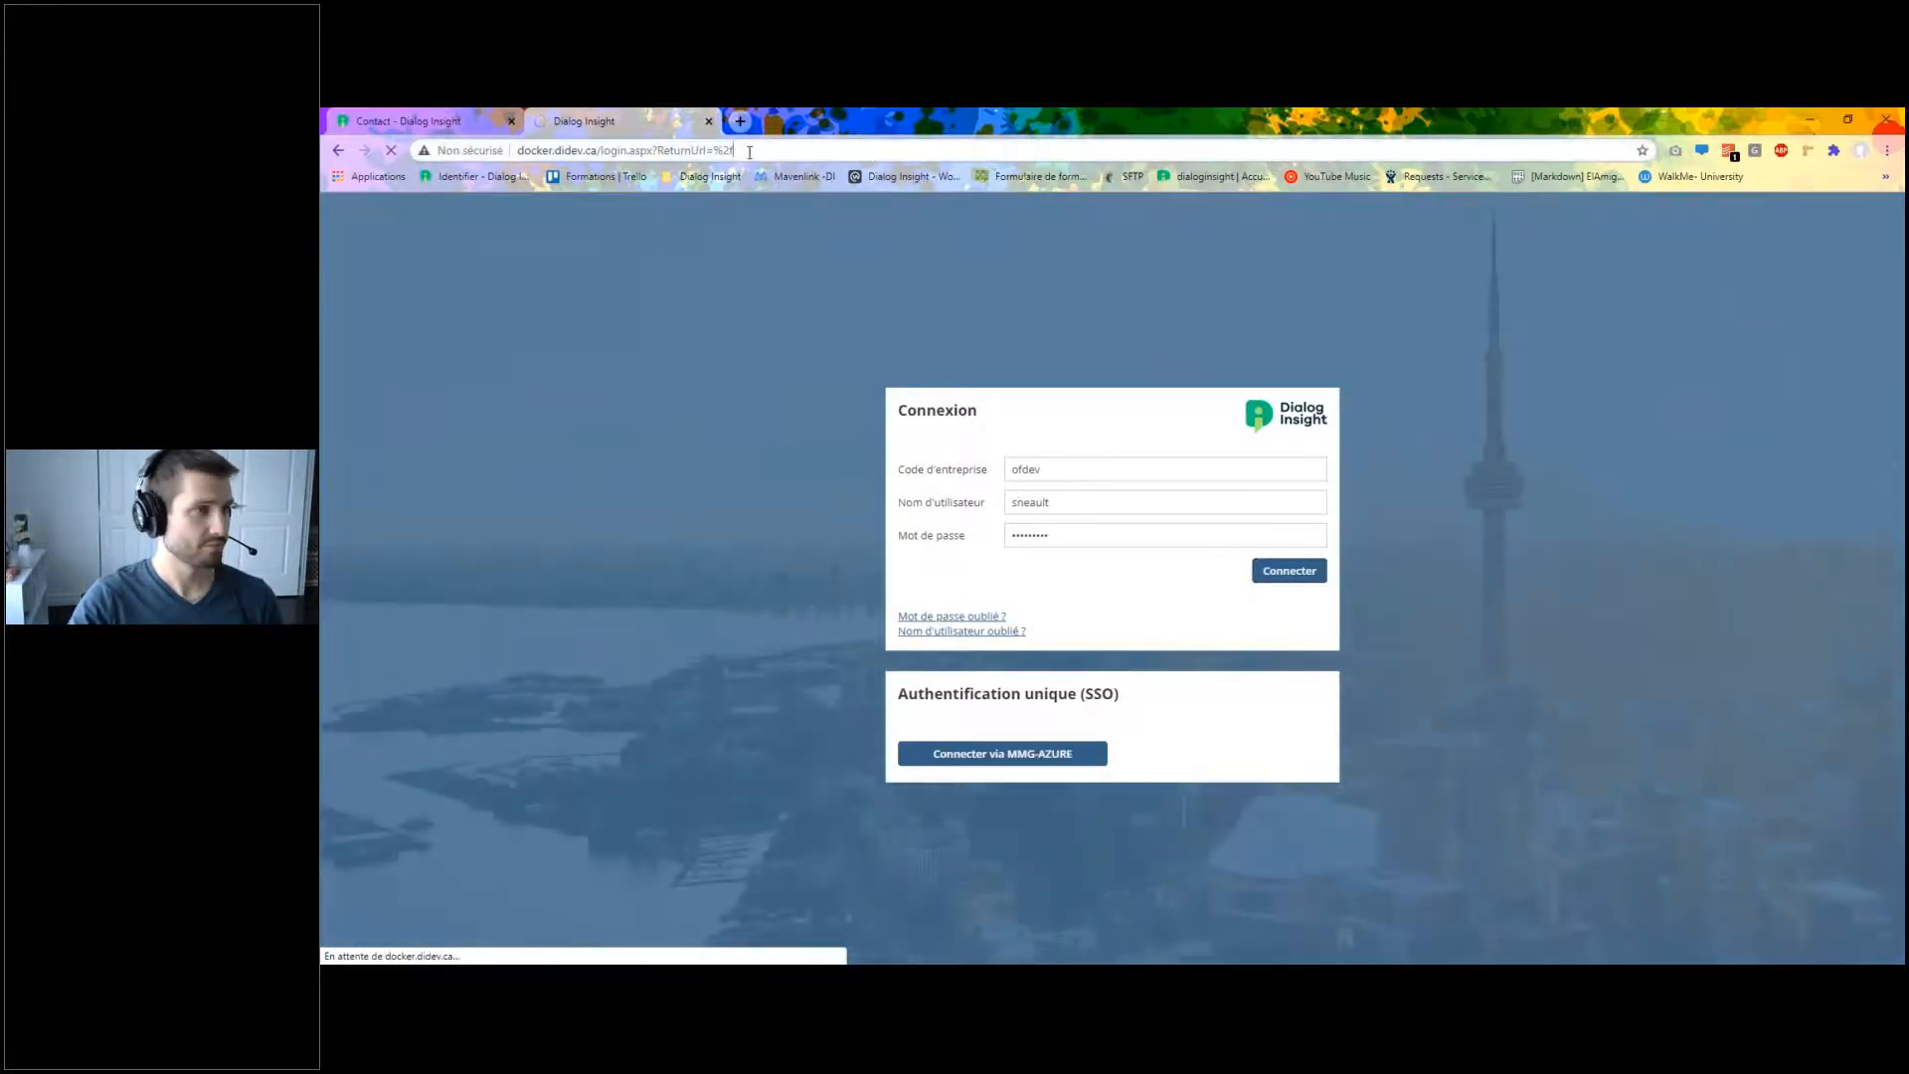
pyautogui.moveTo(750, 153); pyautogui.dragTo(600, 150)
pyautogui.press('BackSpace')
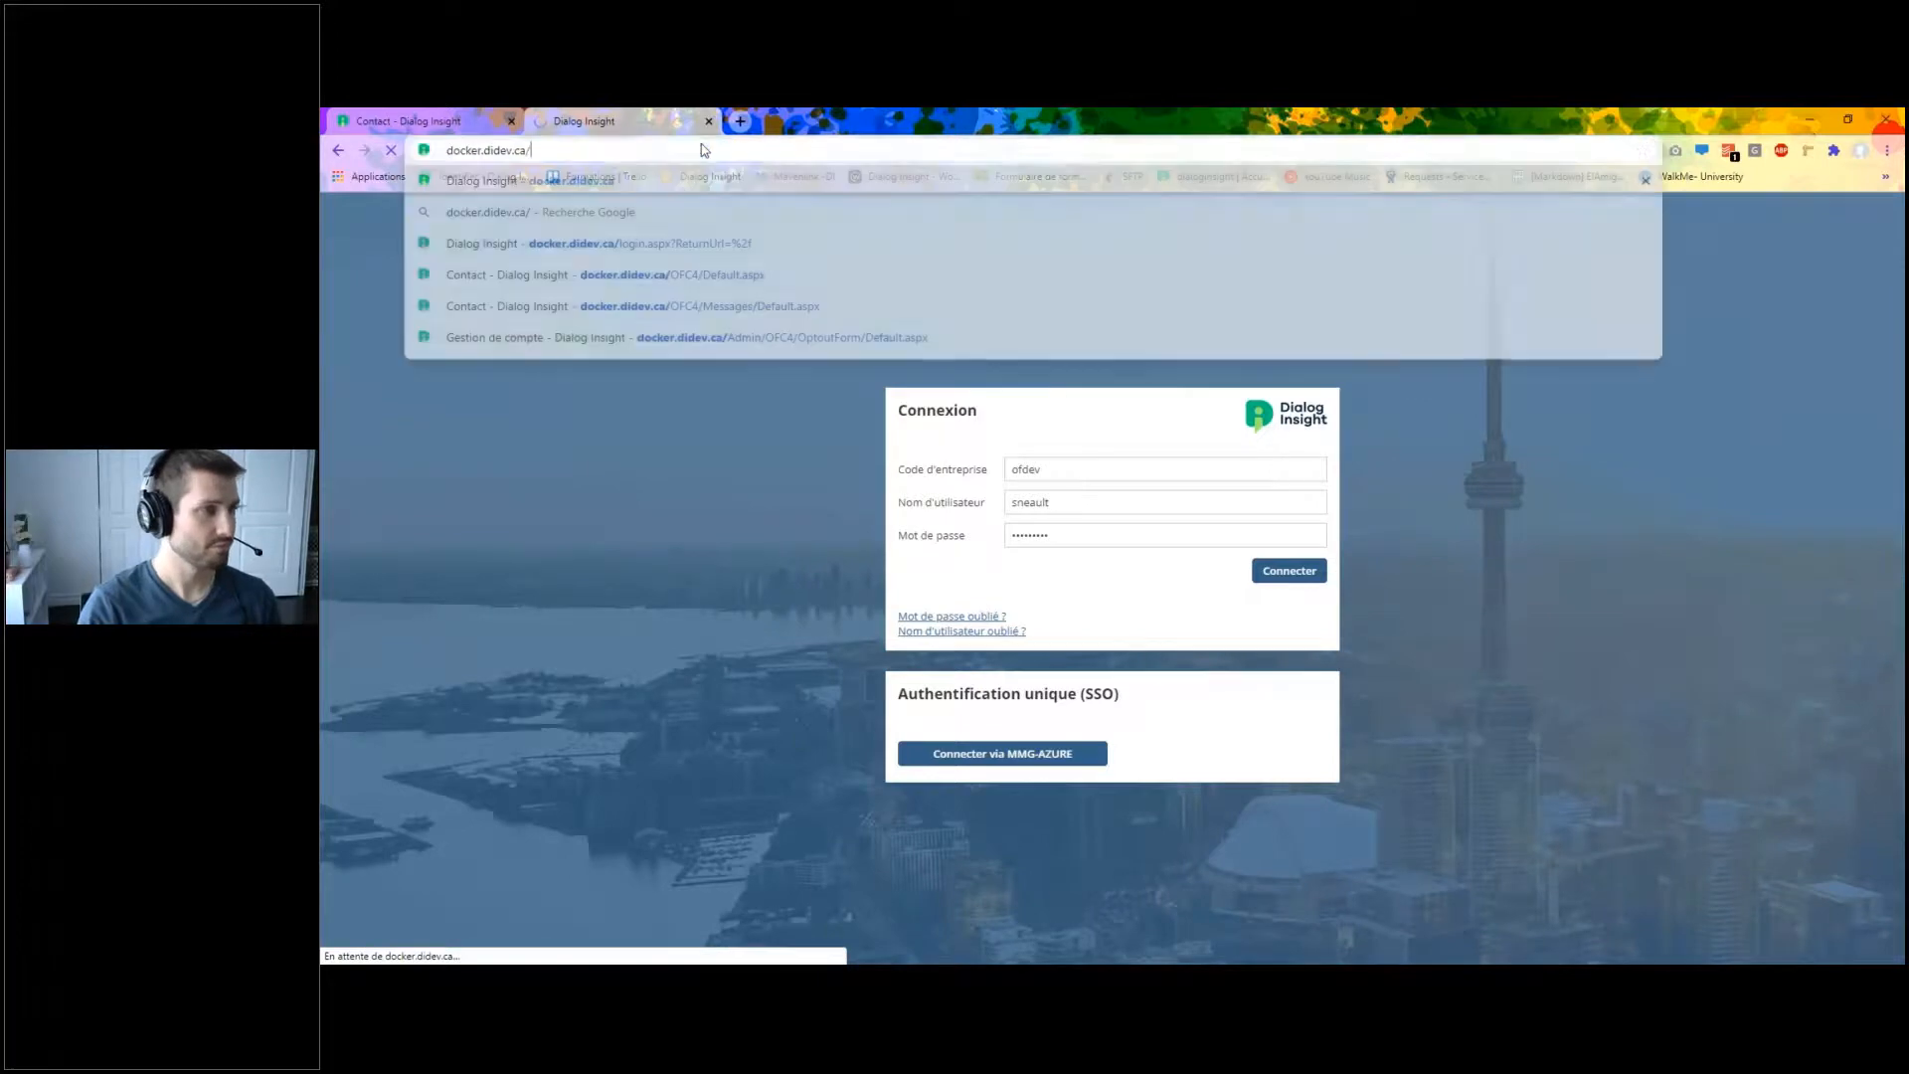
pyautogui.press('Return')
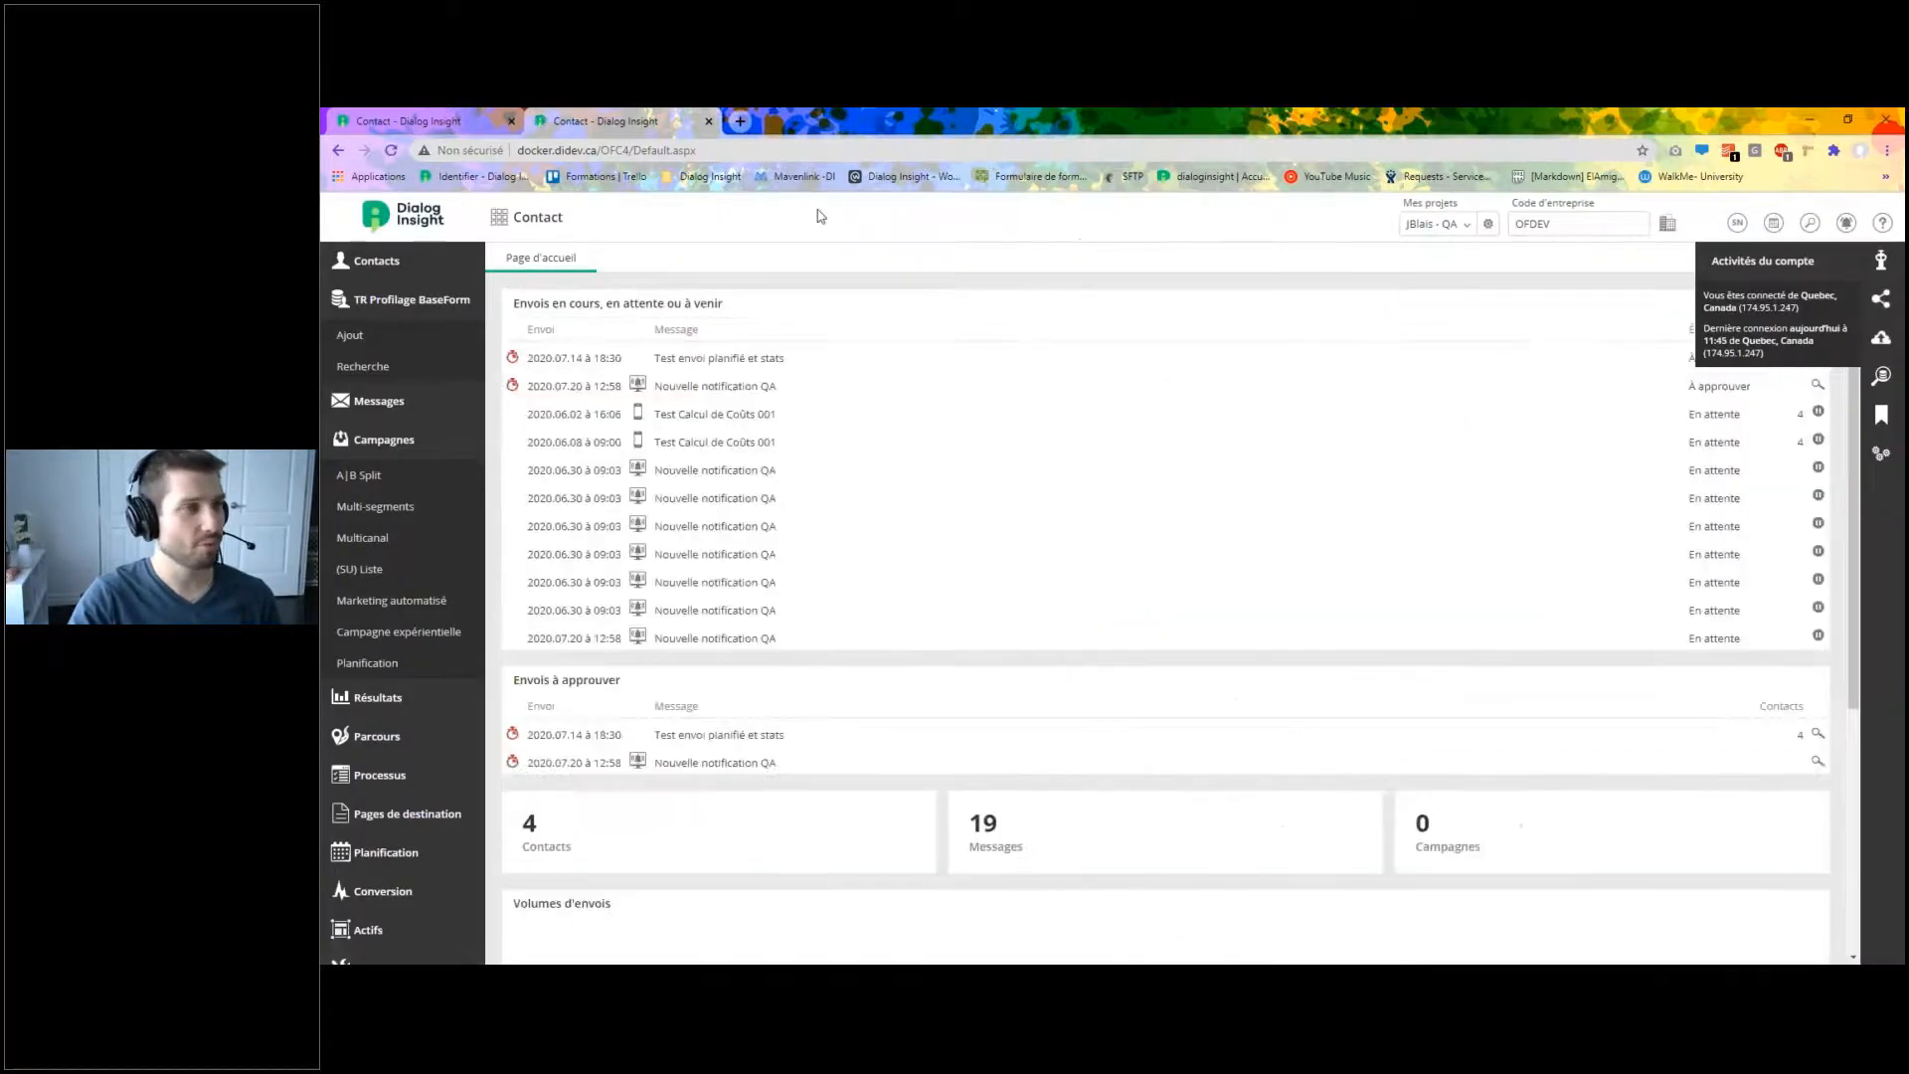
# Open the 'Campaign name' campaign from Marketing automatisé to view its graph.
pyautogui.click(421, 605)
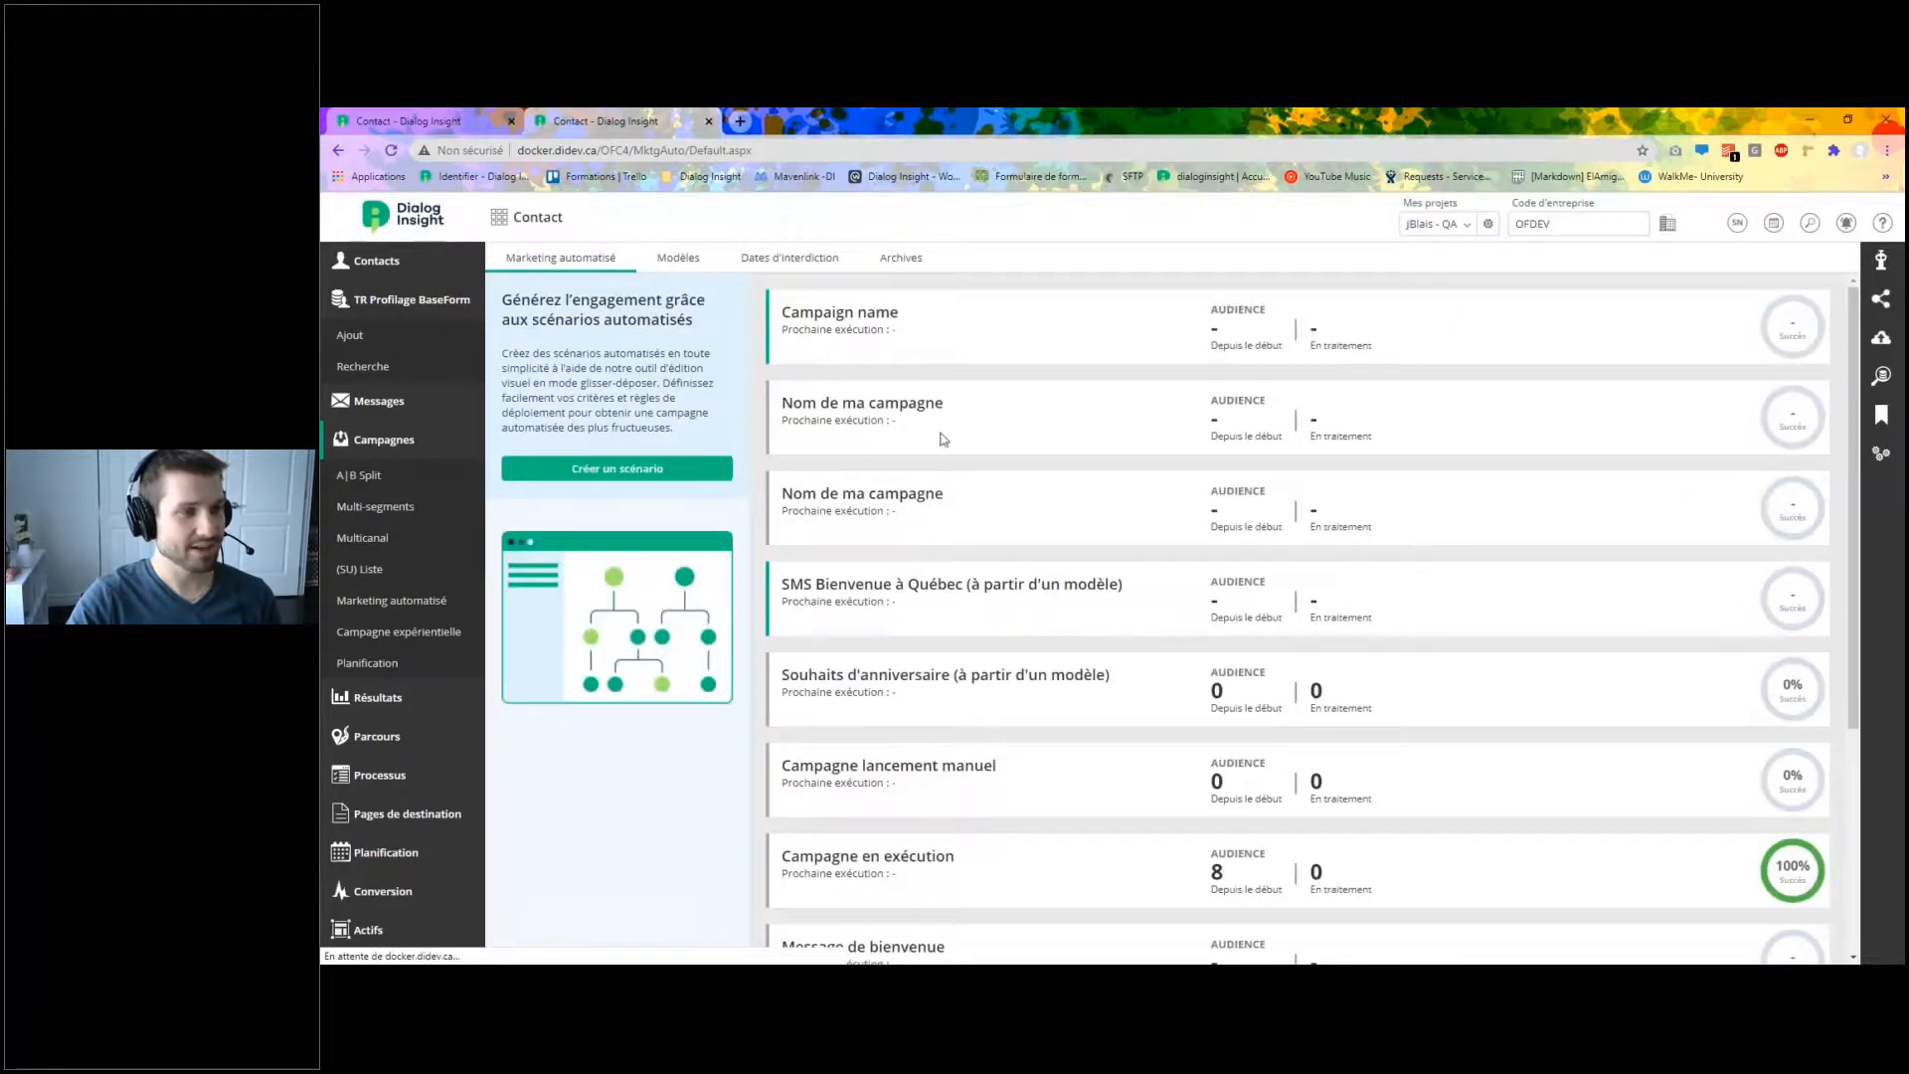
pyautogui.click(926, 326)
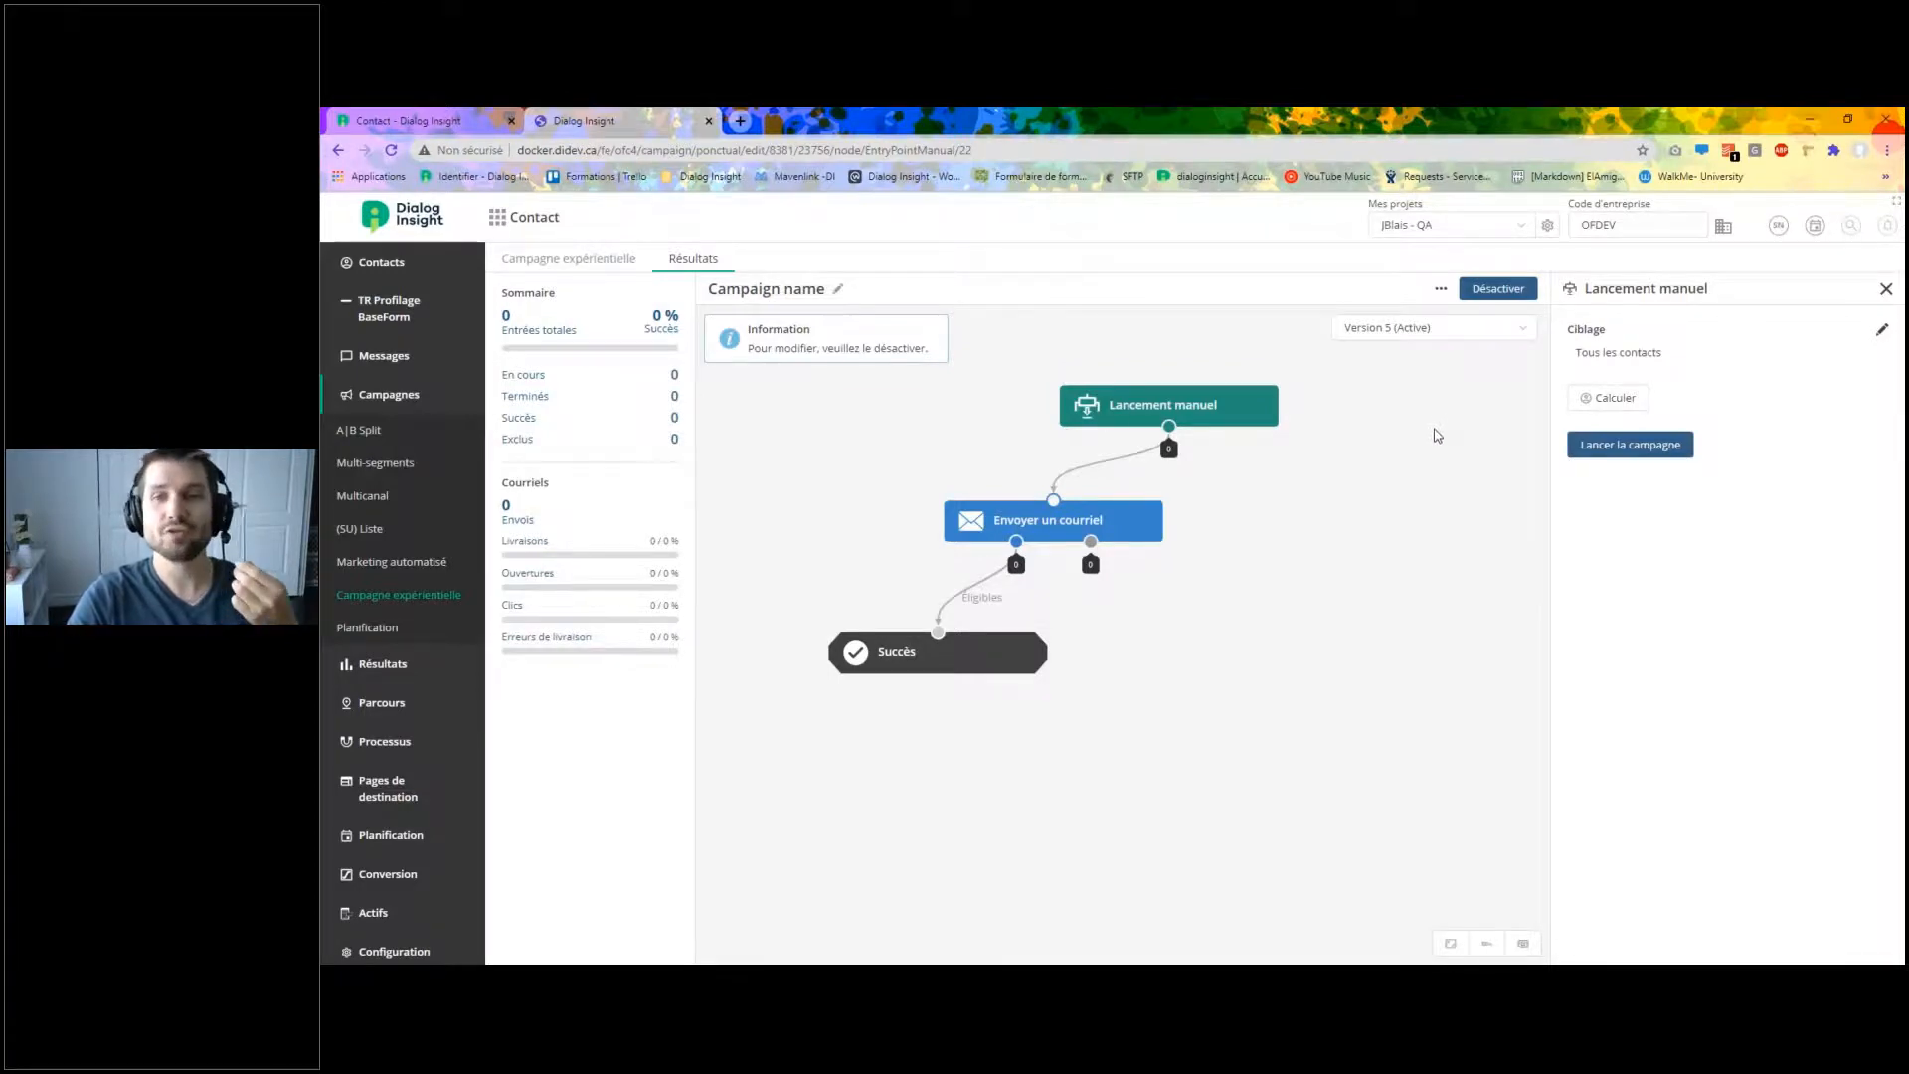
pyautogui.click(1466, 338)
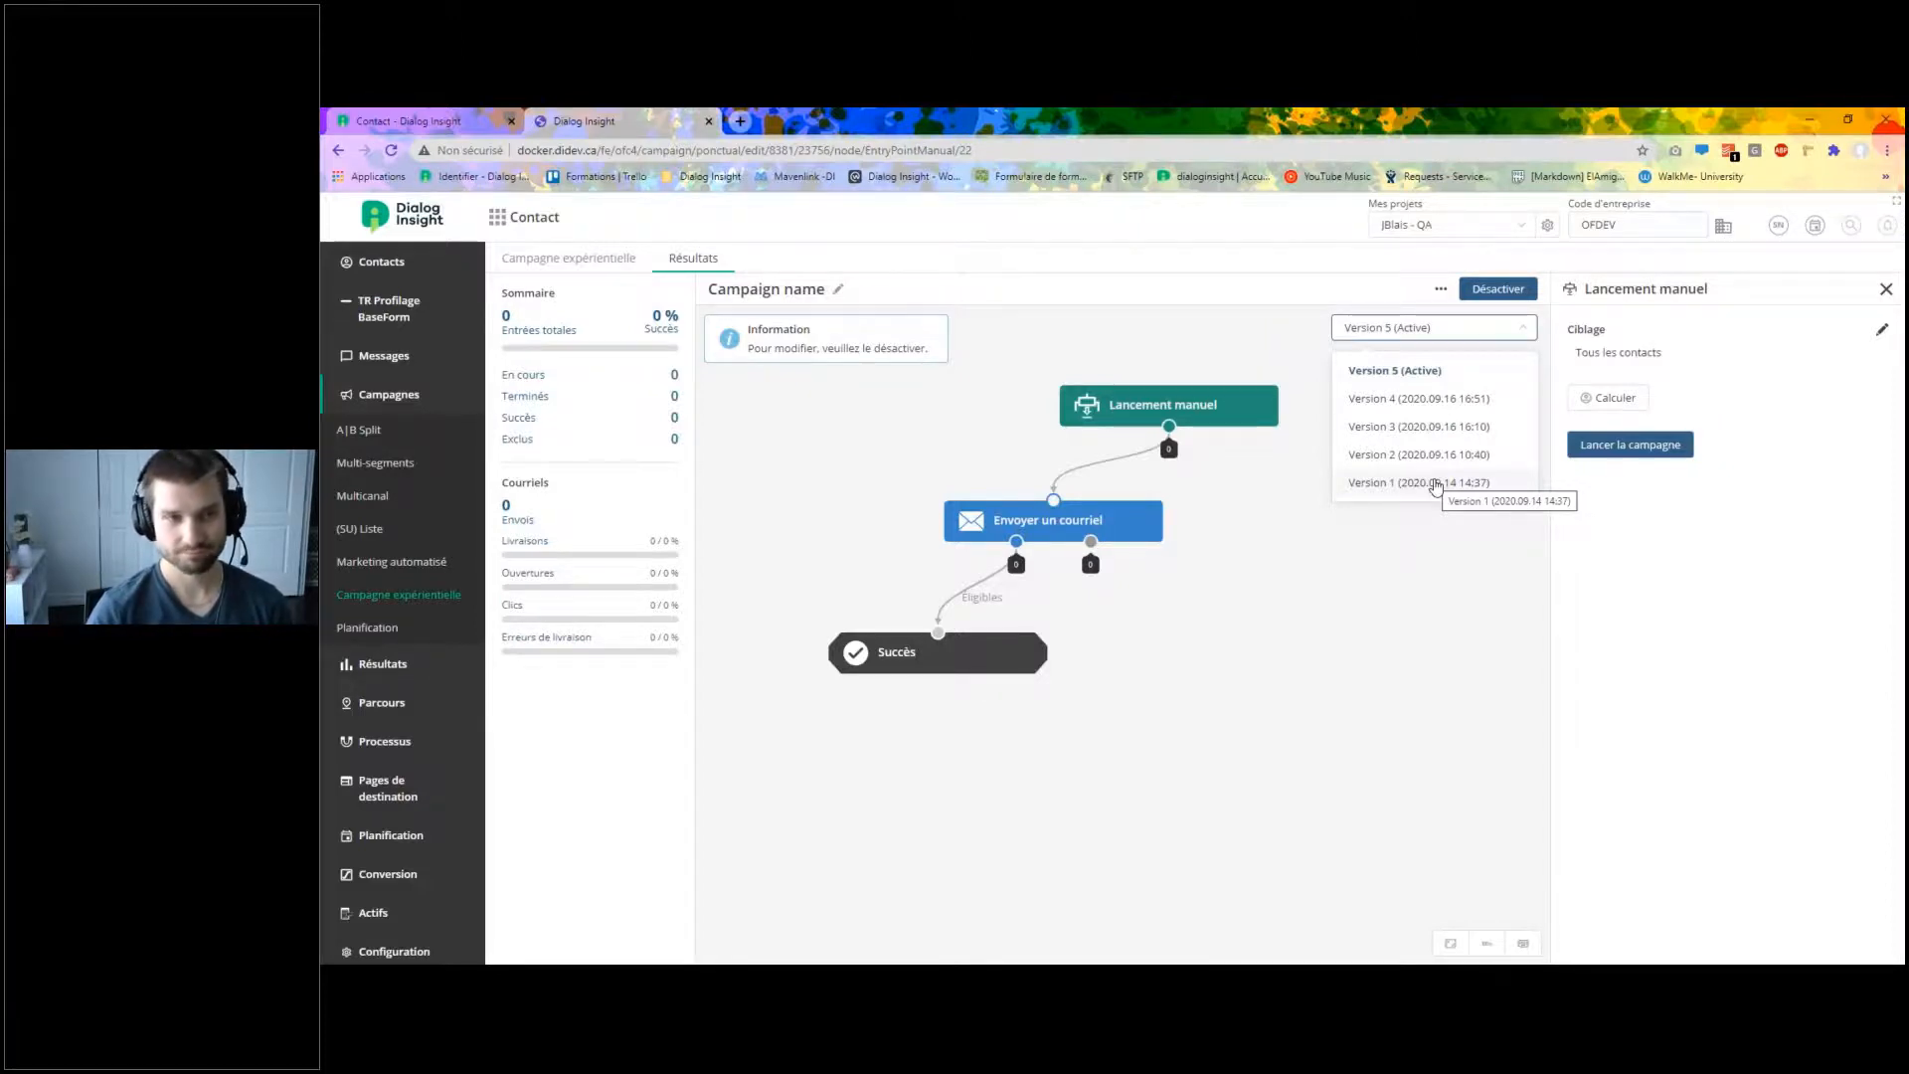
pyautogui.click(1270, 572)
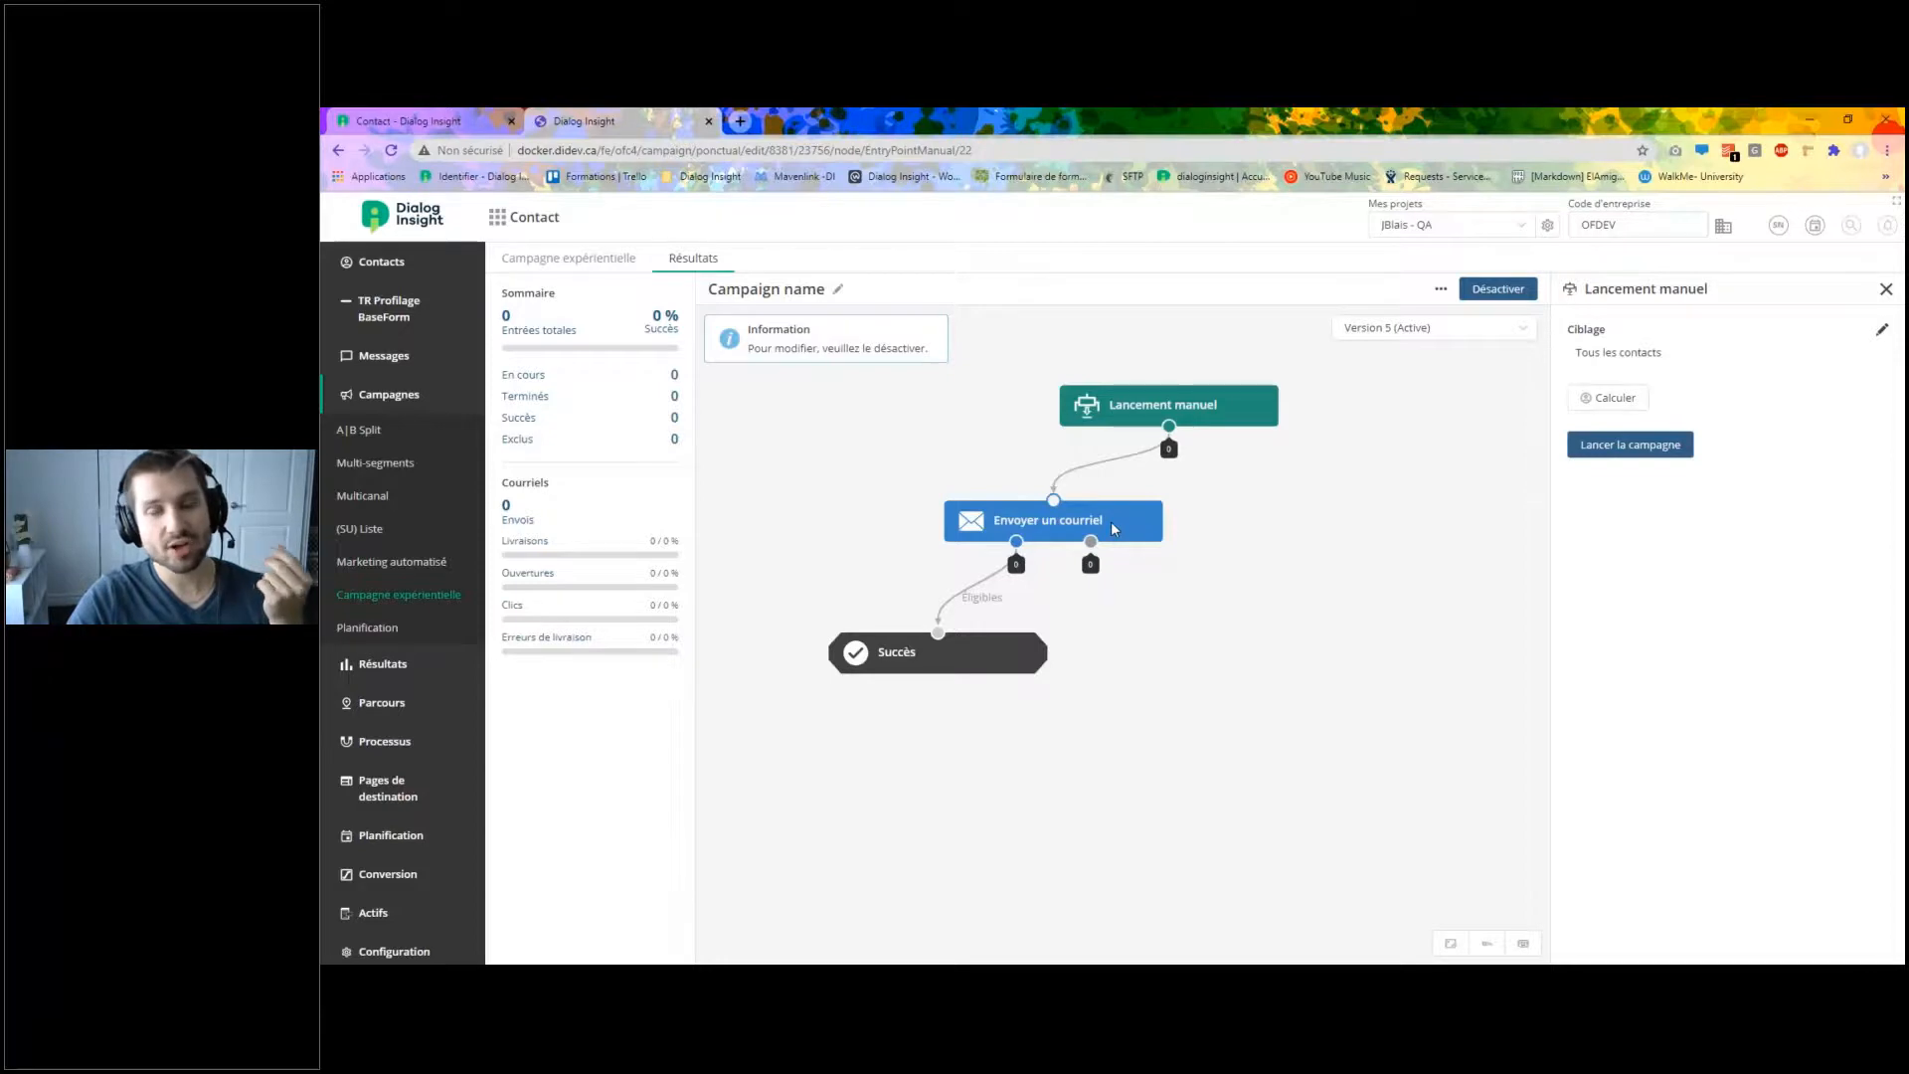
pyautogui.moveTo(1115, 528)
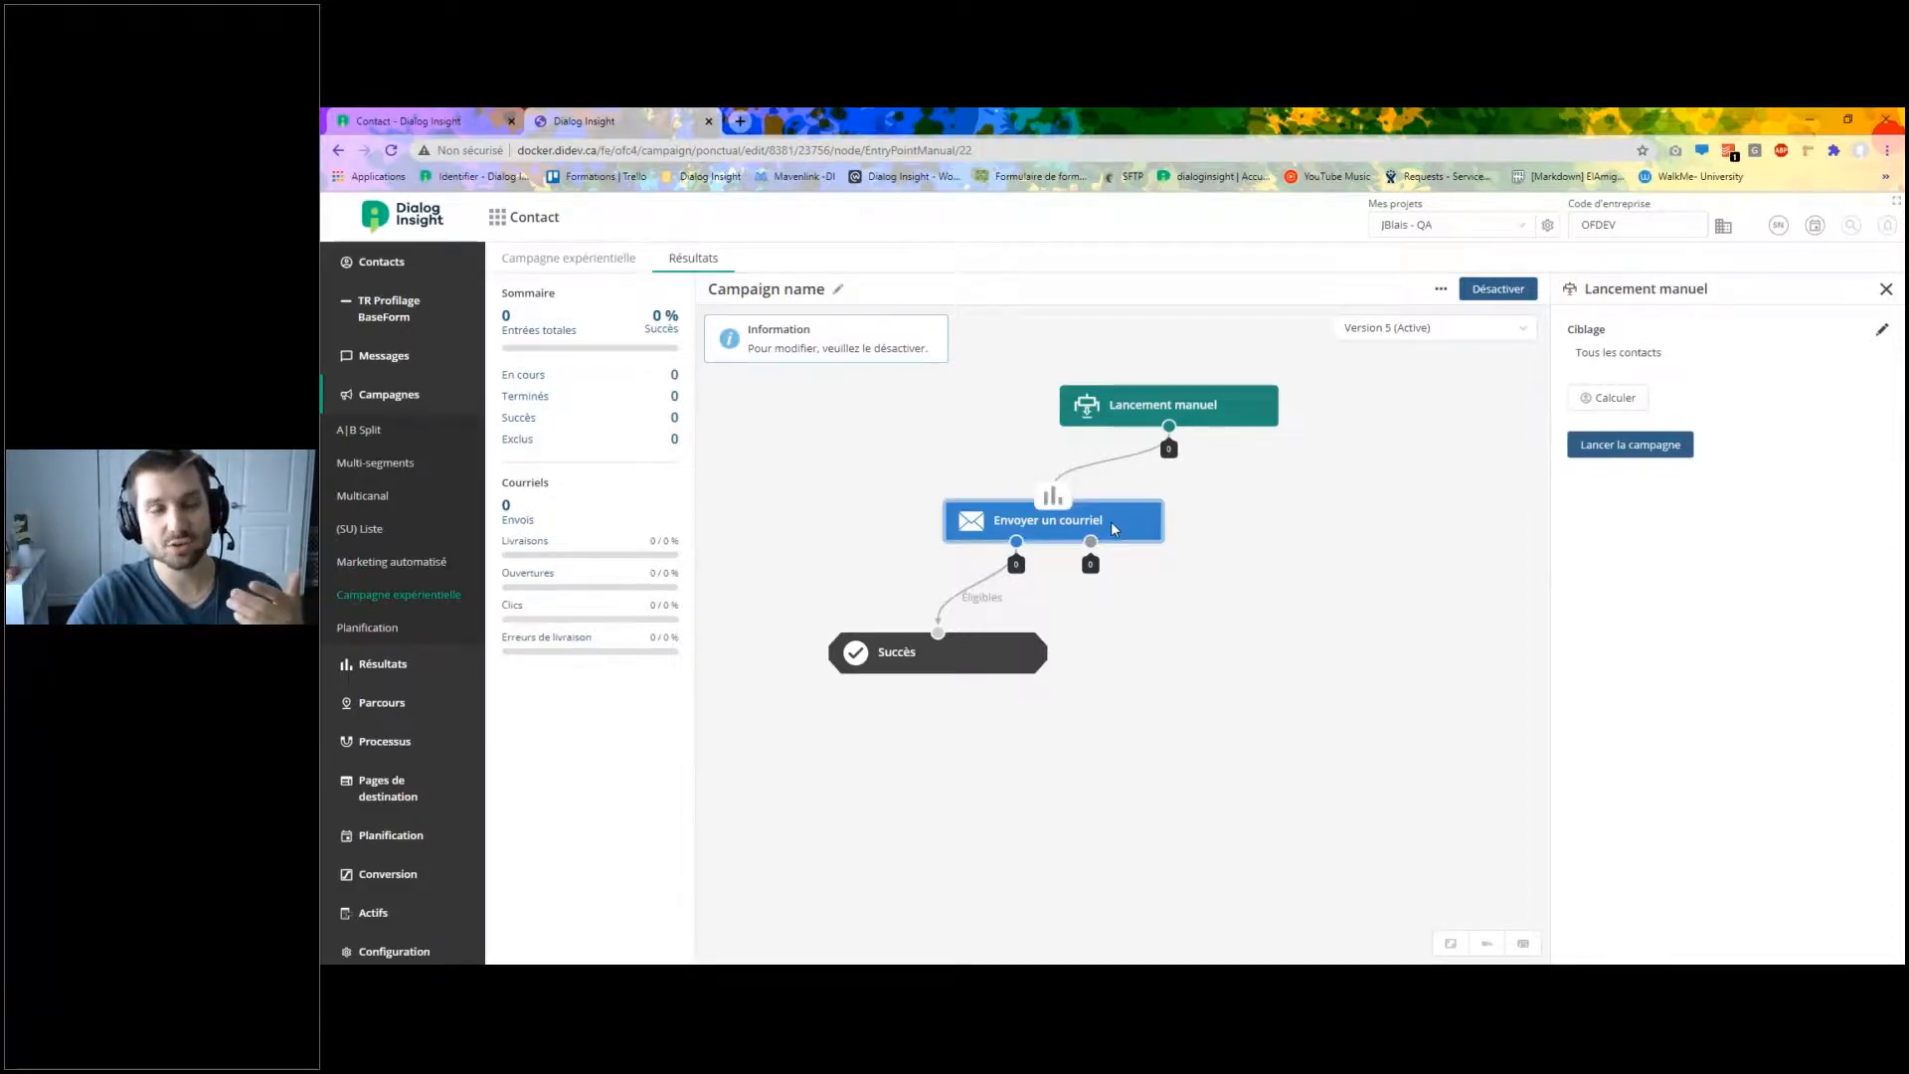
pyautogui.click(389, 395)
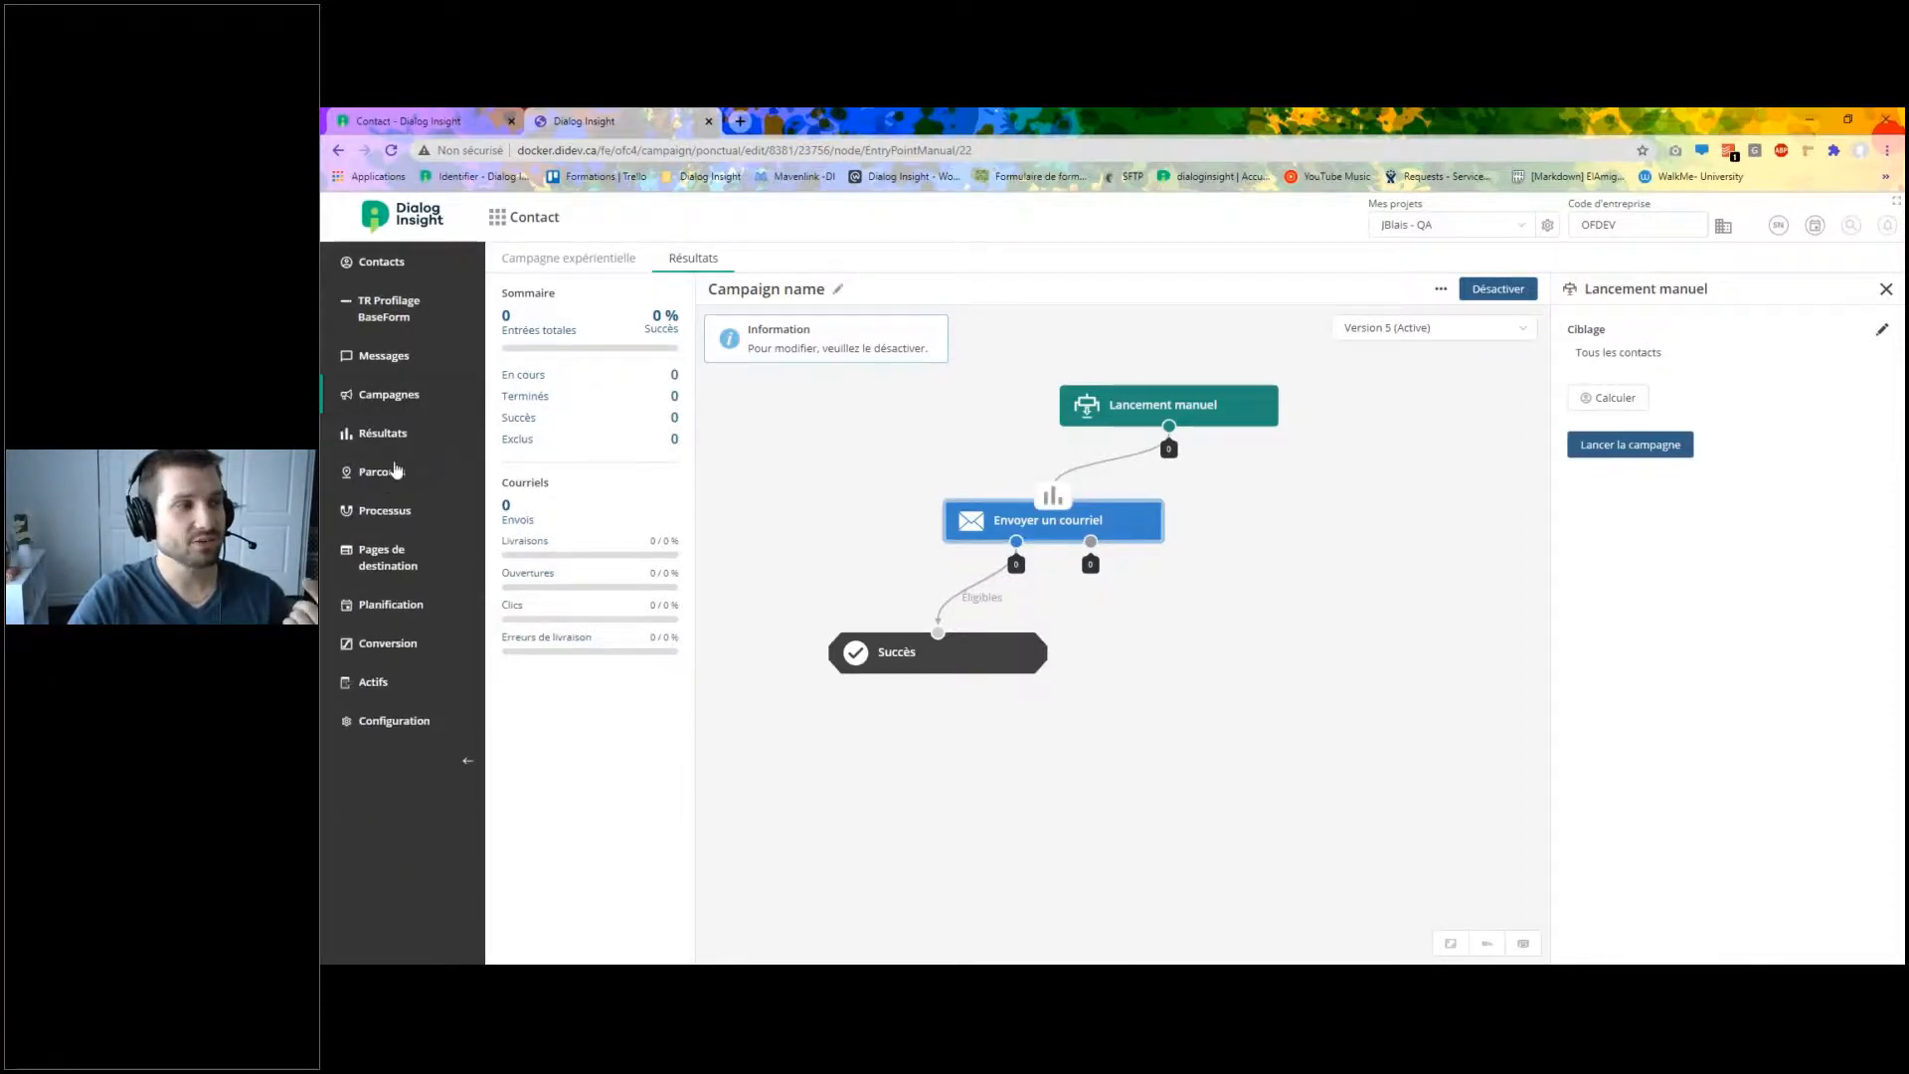
# Switch to the other Dialog Insight tab and list its Marketing automatisé campaigns, including Campagne OnBoarding.
pyautogui.click(398, 435)
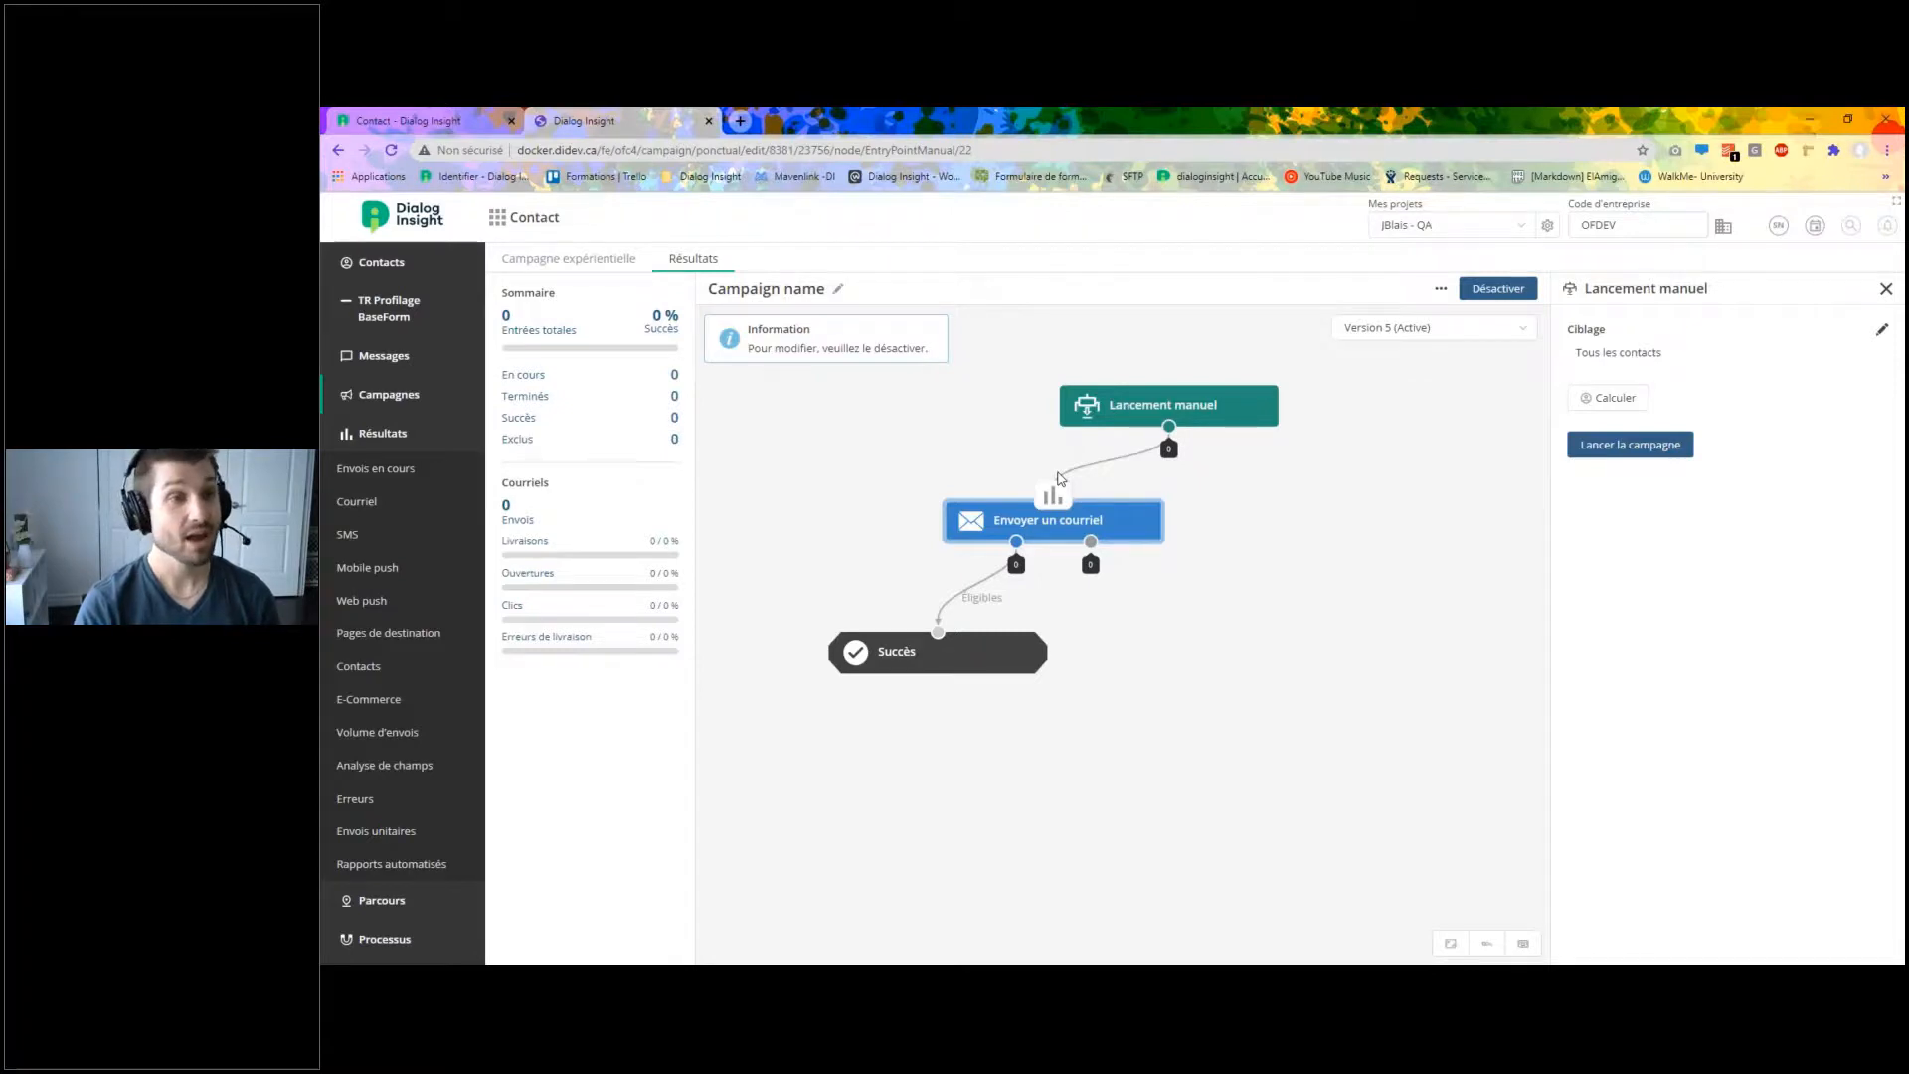
pyautogui.click(398, 397)
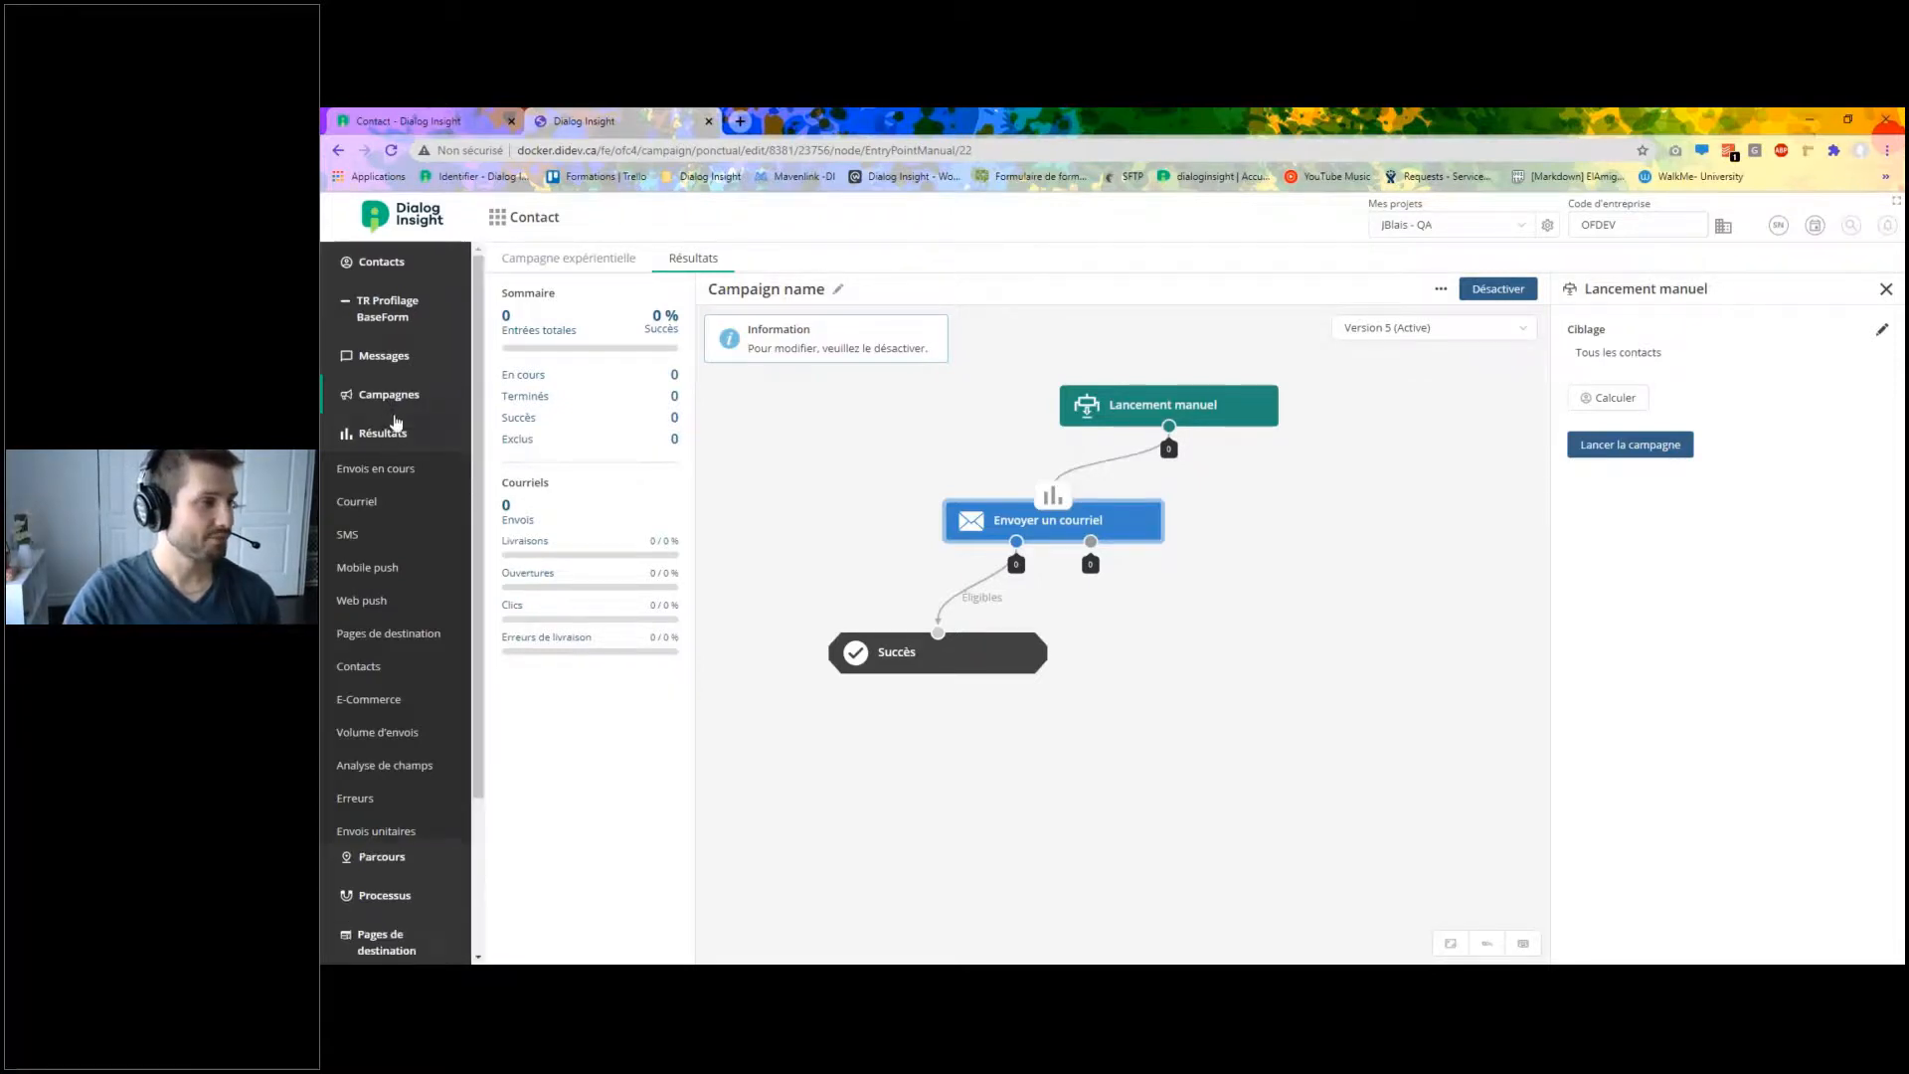
pyautogui.click(414, 121)
pyautogui.click(398, 502)
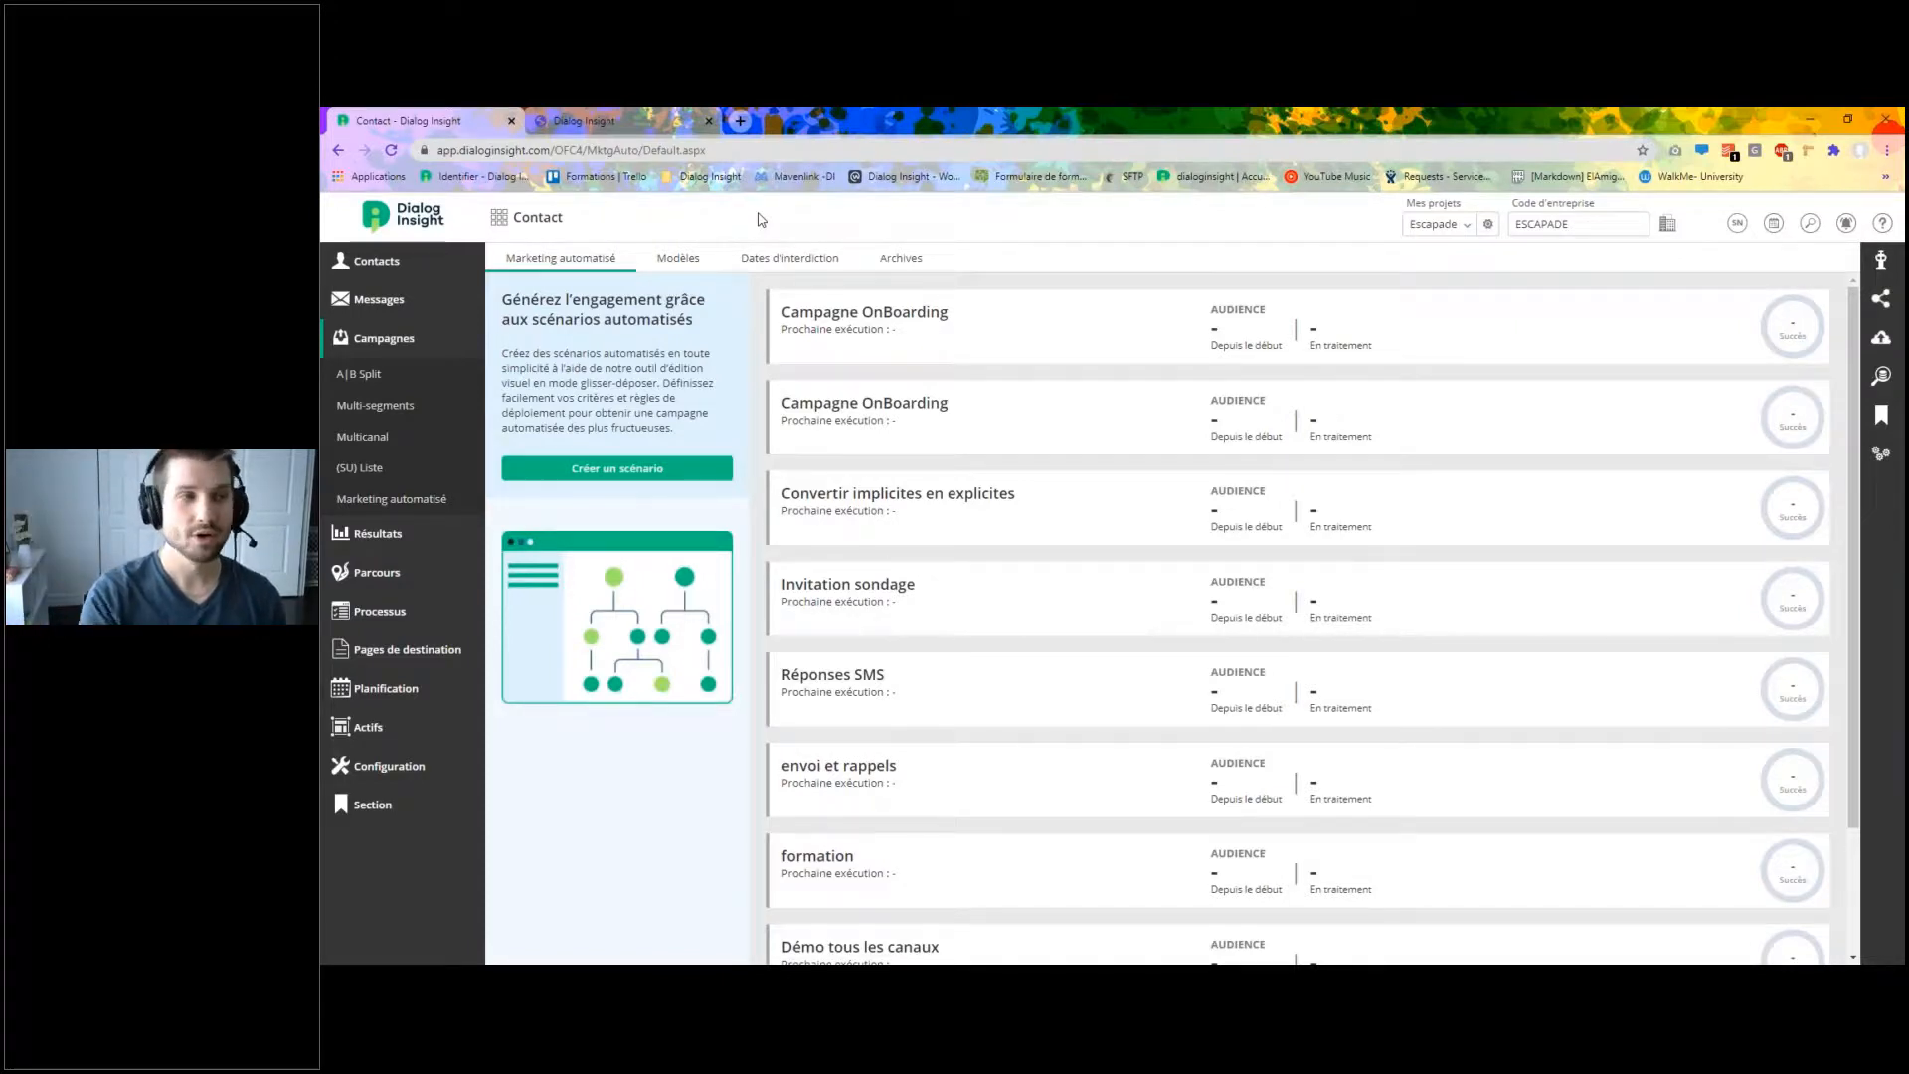
# Create a new empty scenario template under Modèles, then return to the Marketing automatisé list.
pyautogui.click(678, 261)
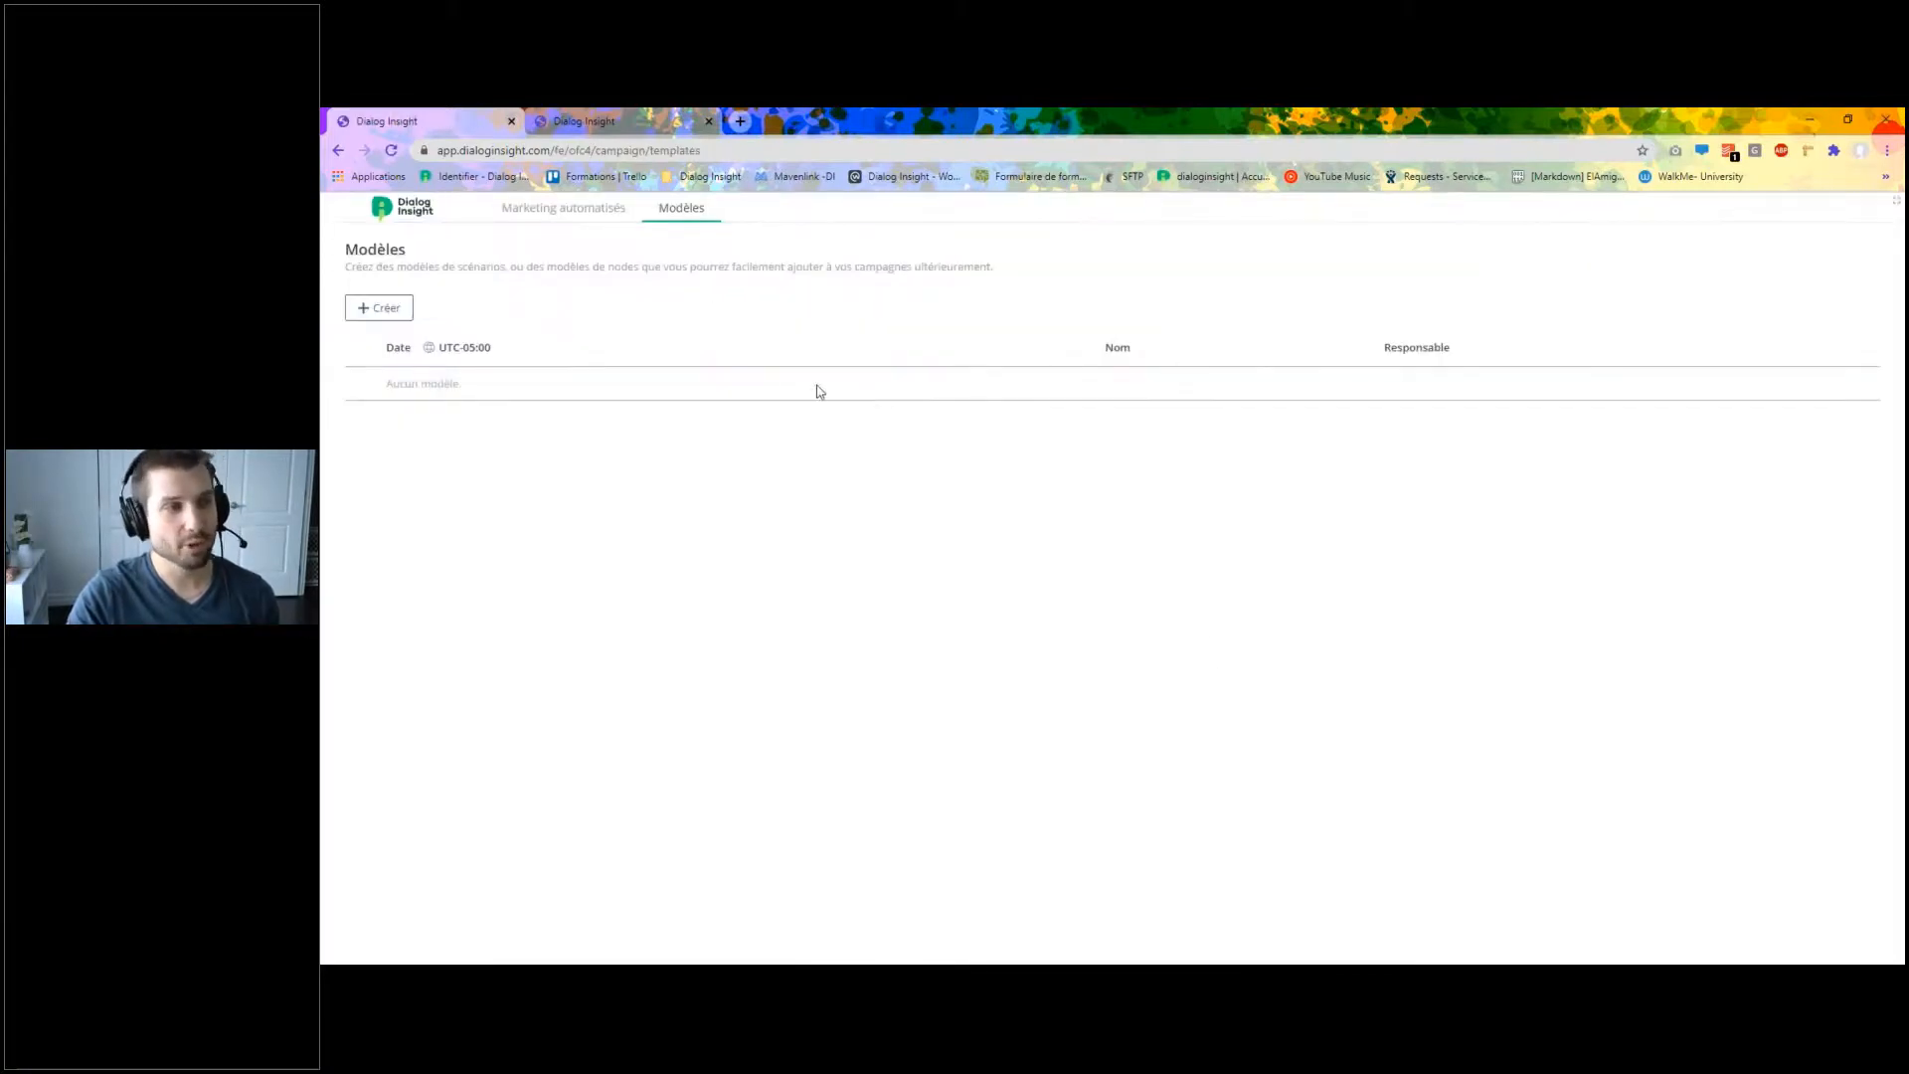
pyautogui.click(389, 314)
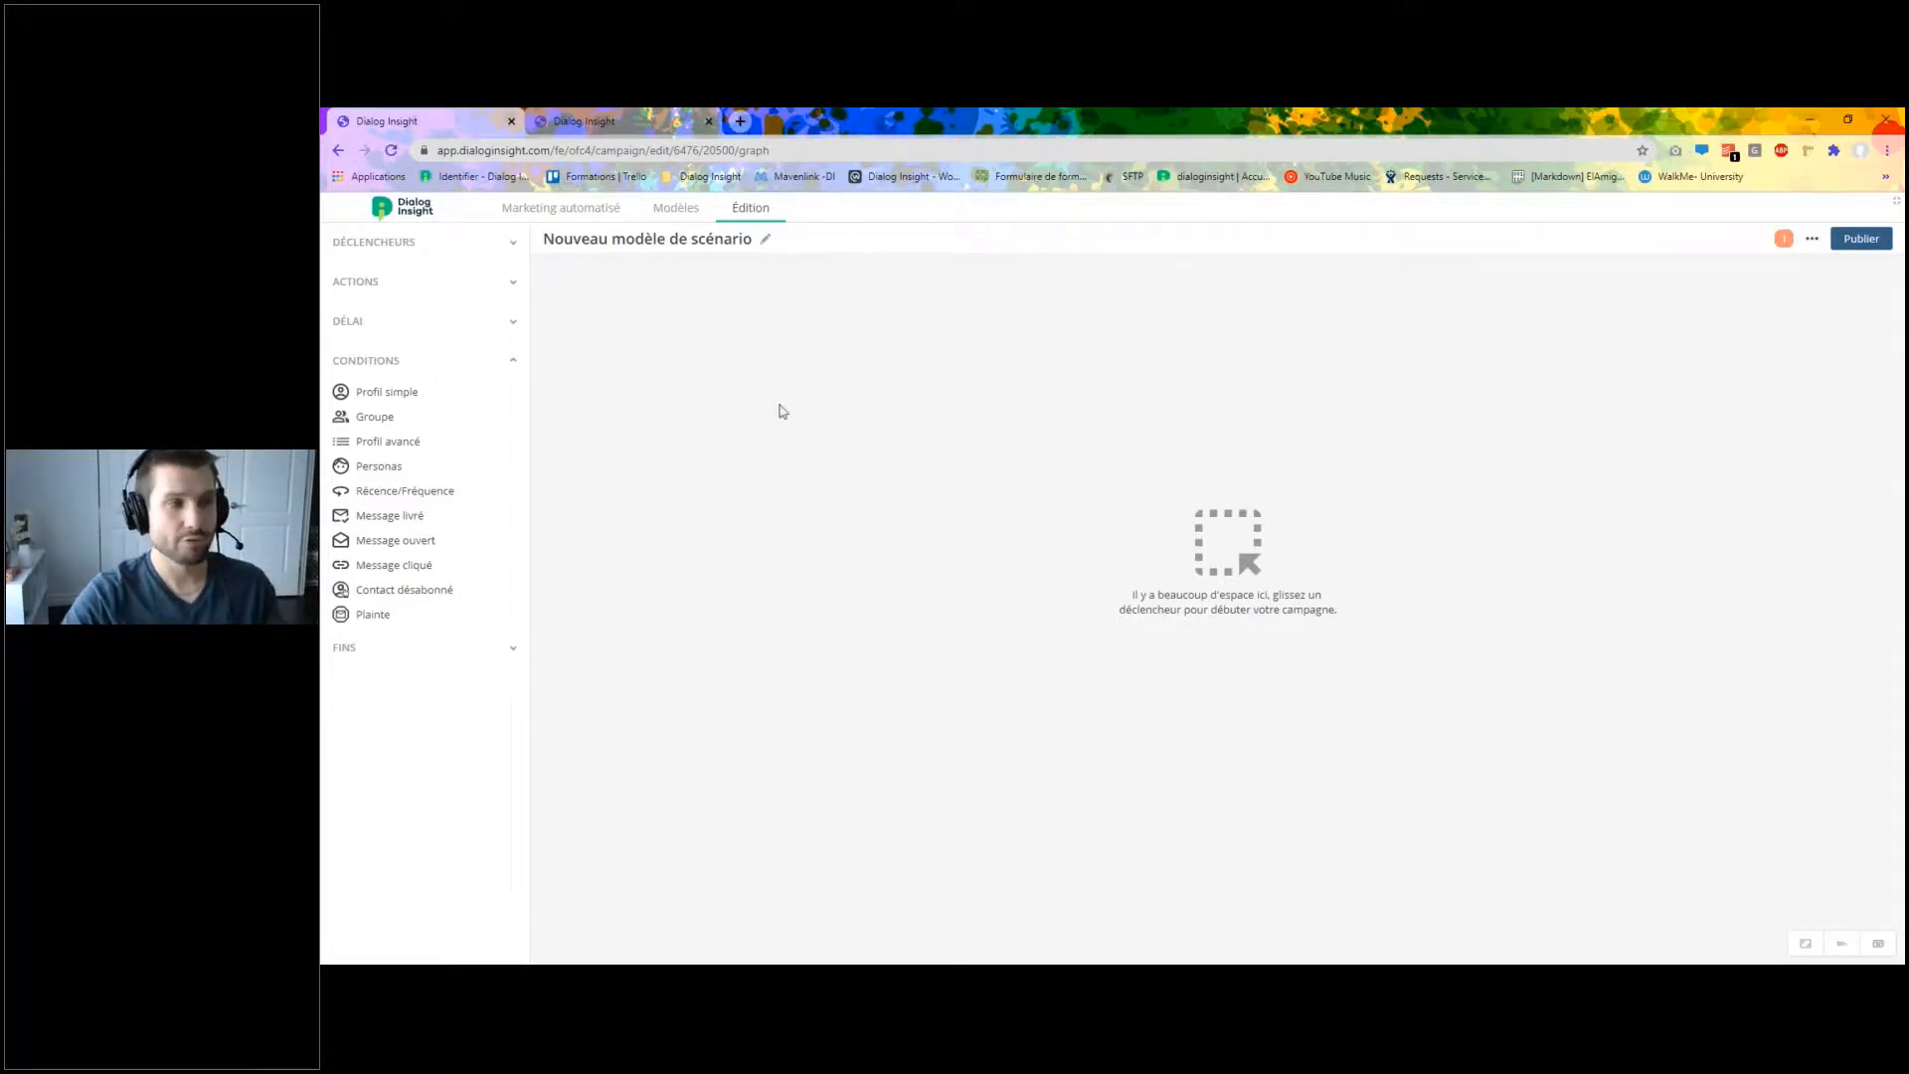
pyautogui.click(507, 361)
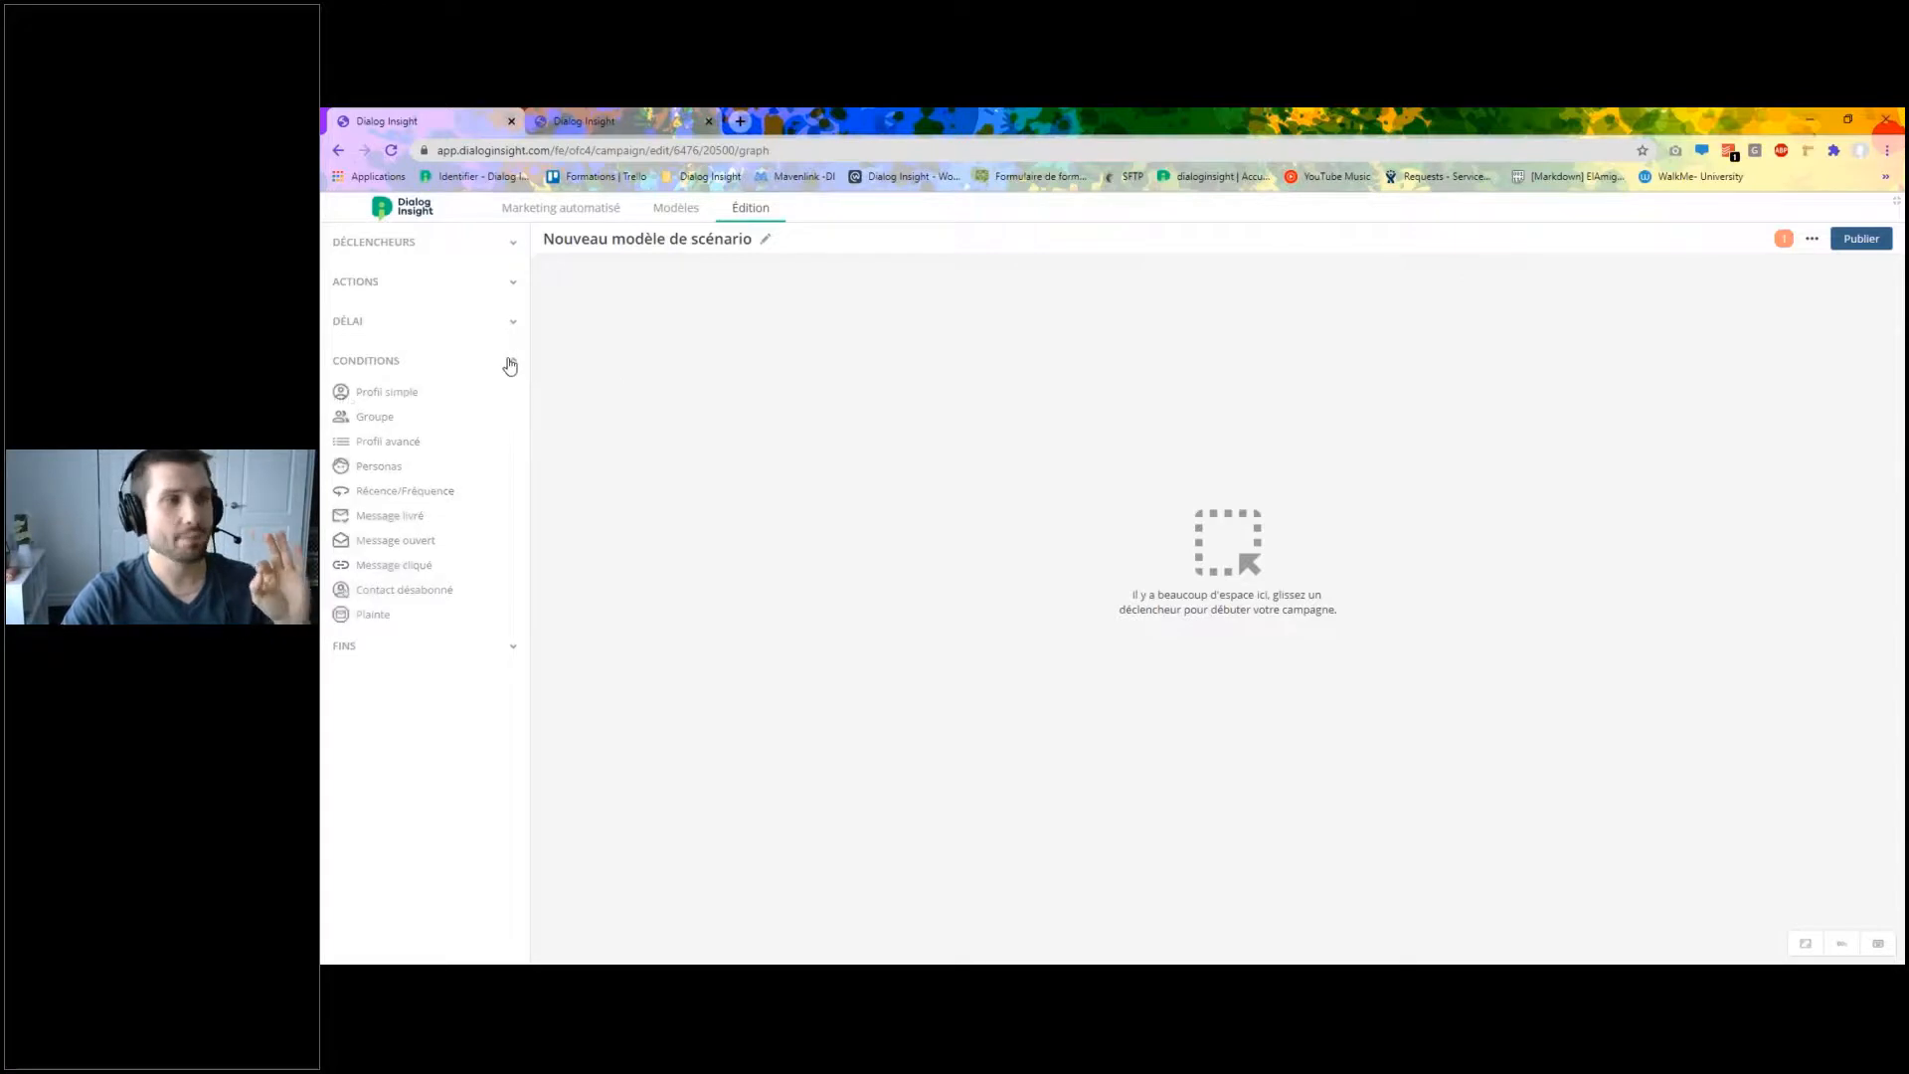
pyautogui.click(673, 215)
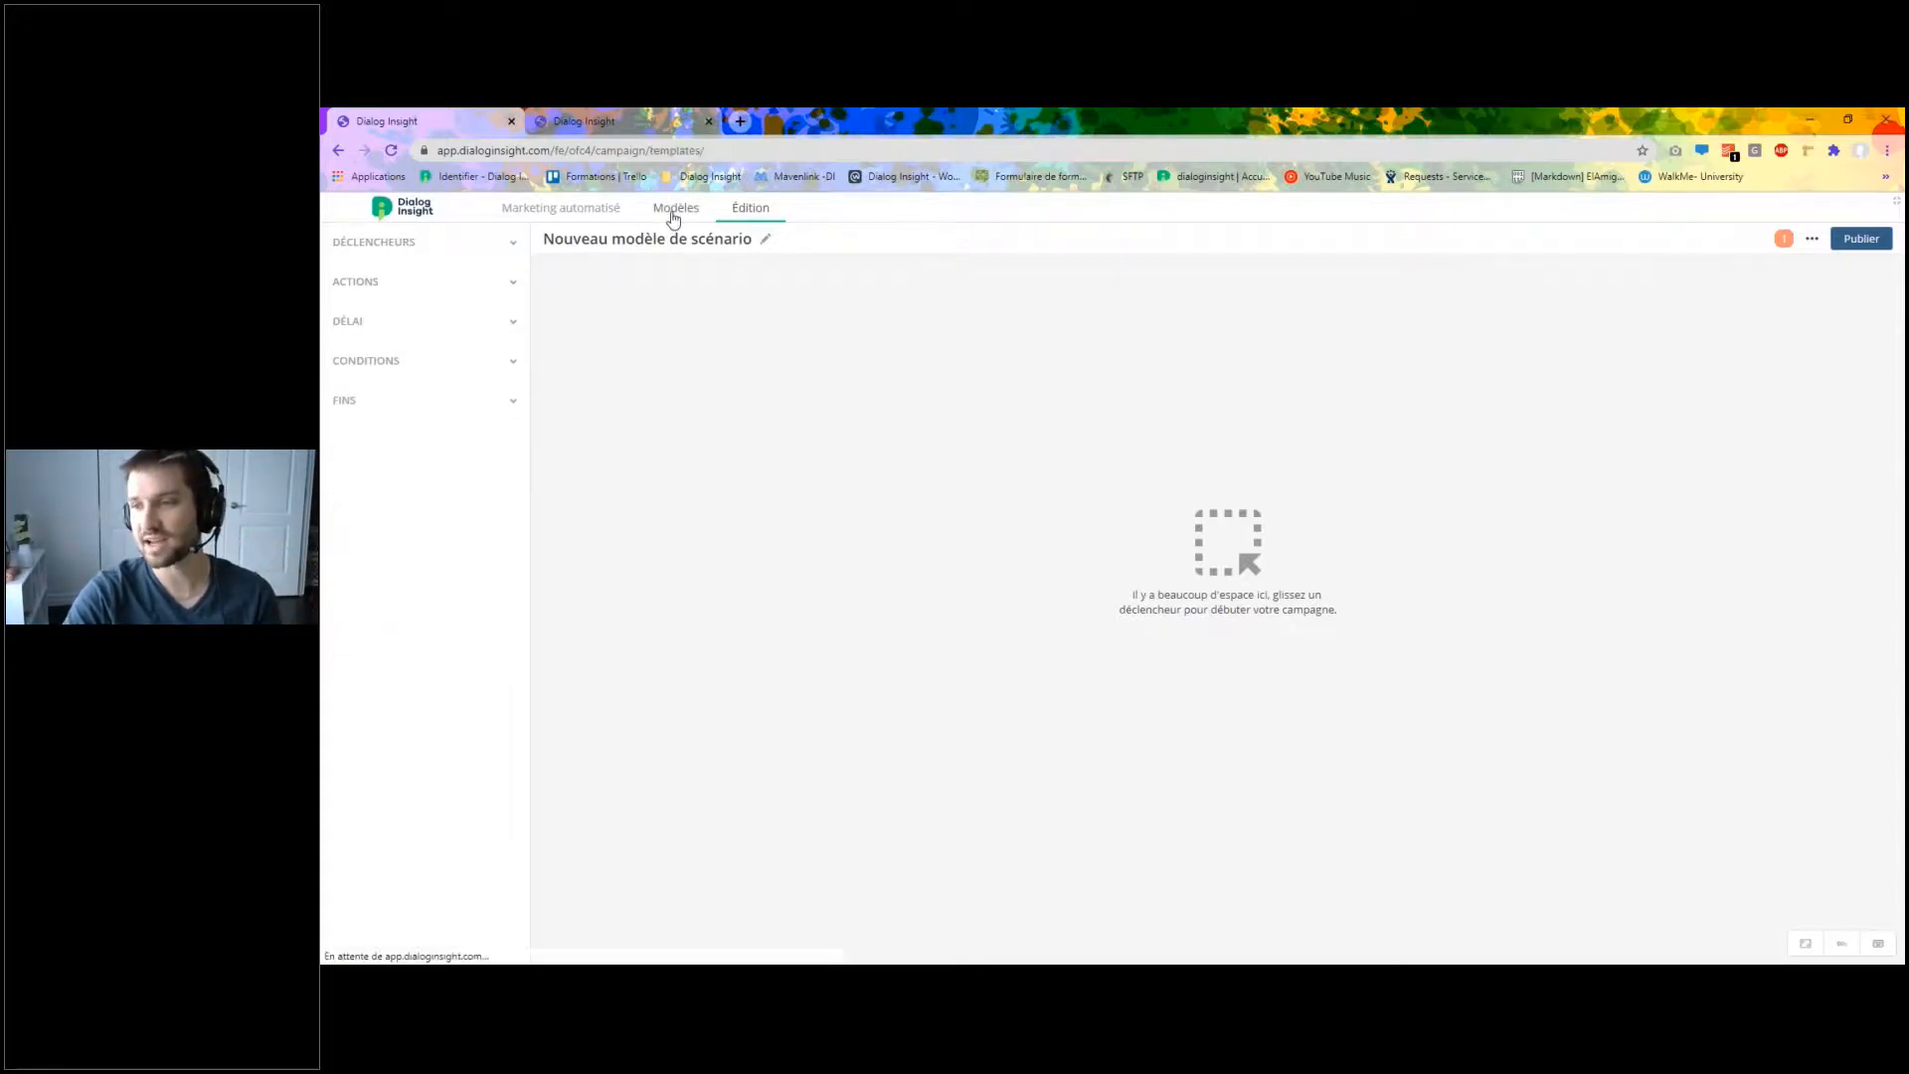
pyautogui.click(572, 209)
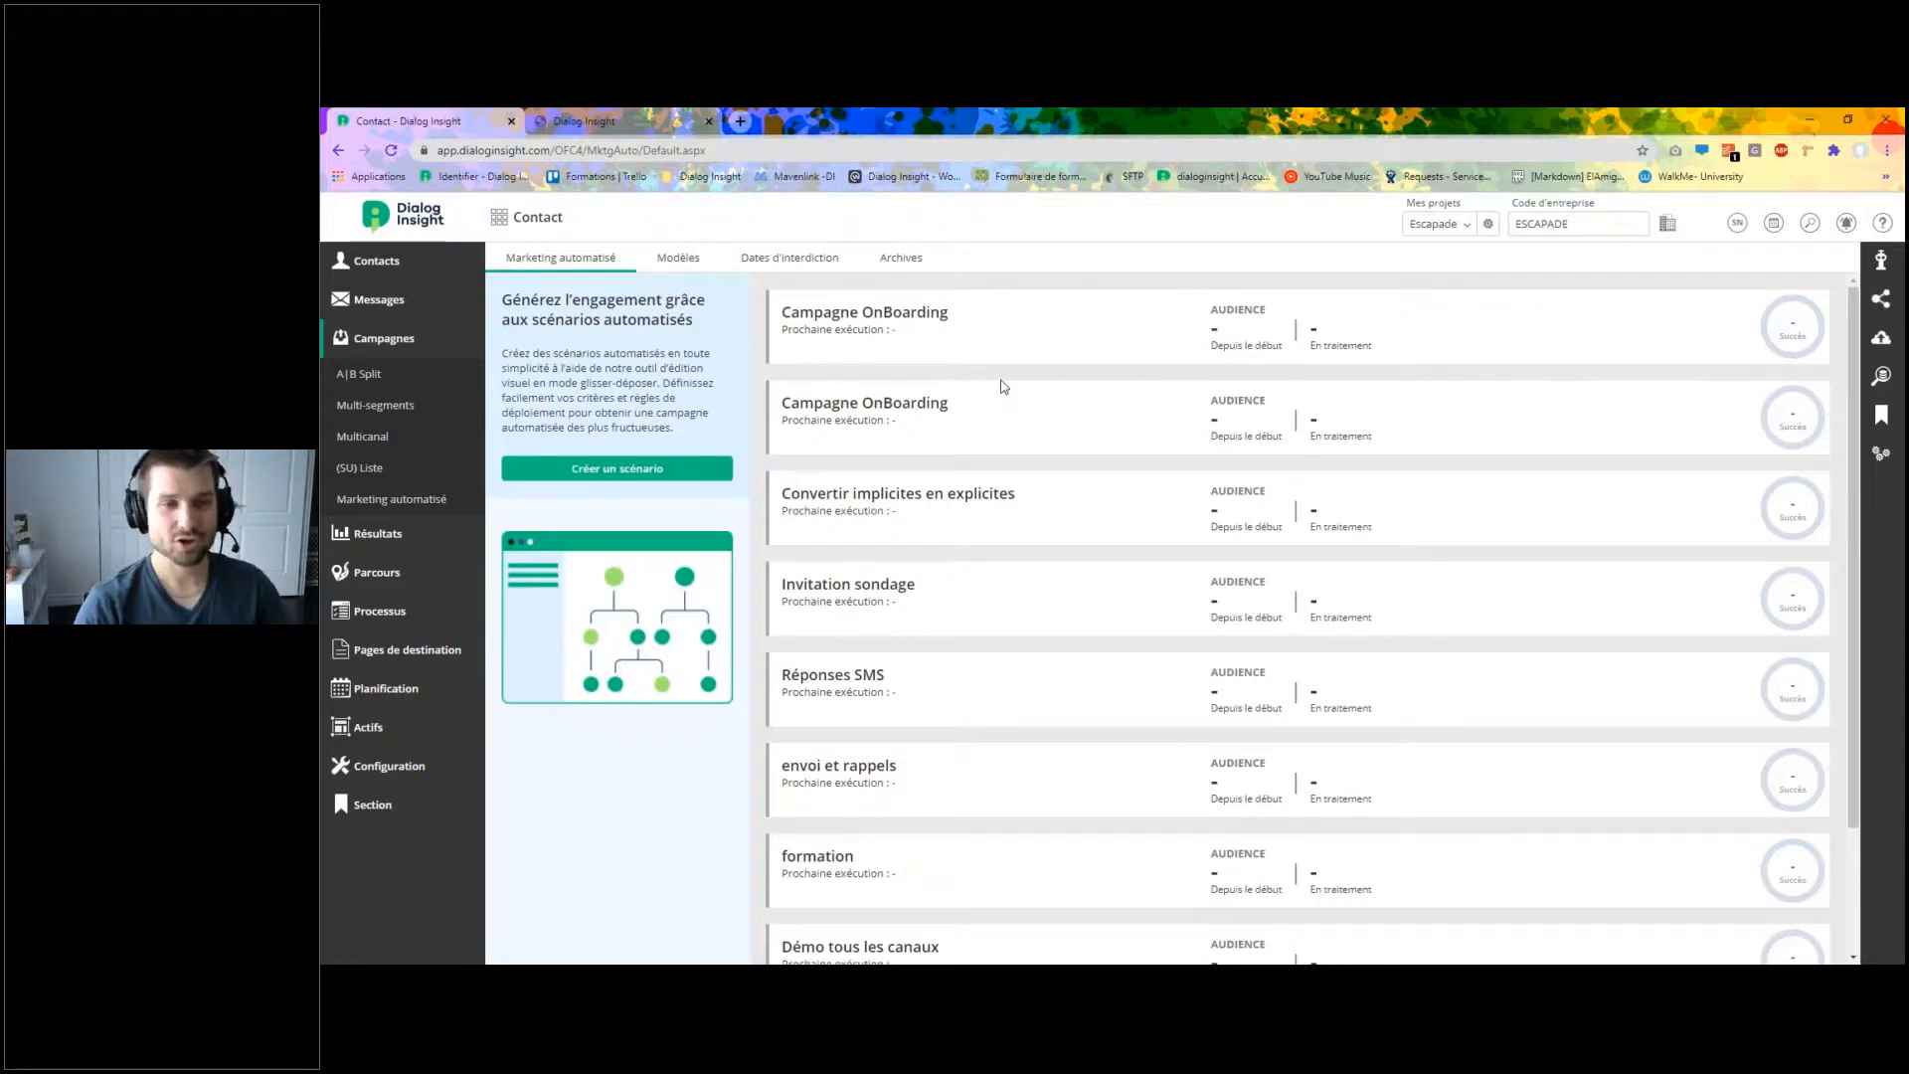
# Review the Marketing automatisé list with both Campagne OnBoarding entries and Démo tous les canaux.
pyautogui.moveTo(1172, 336)
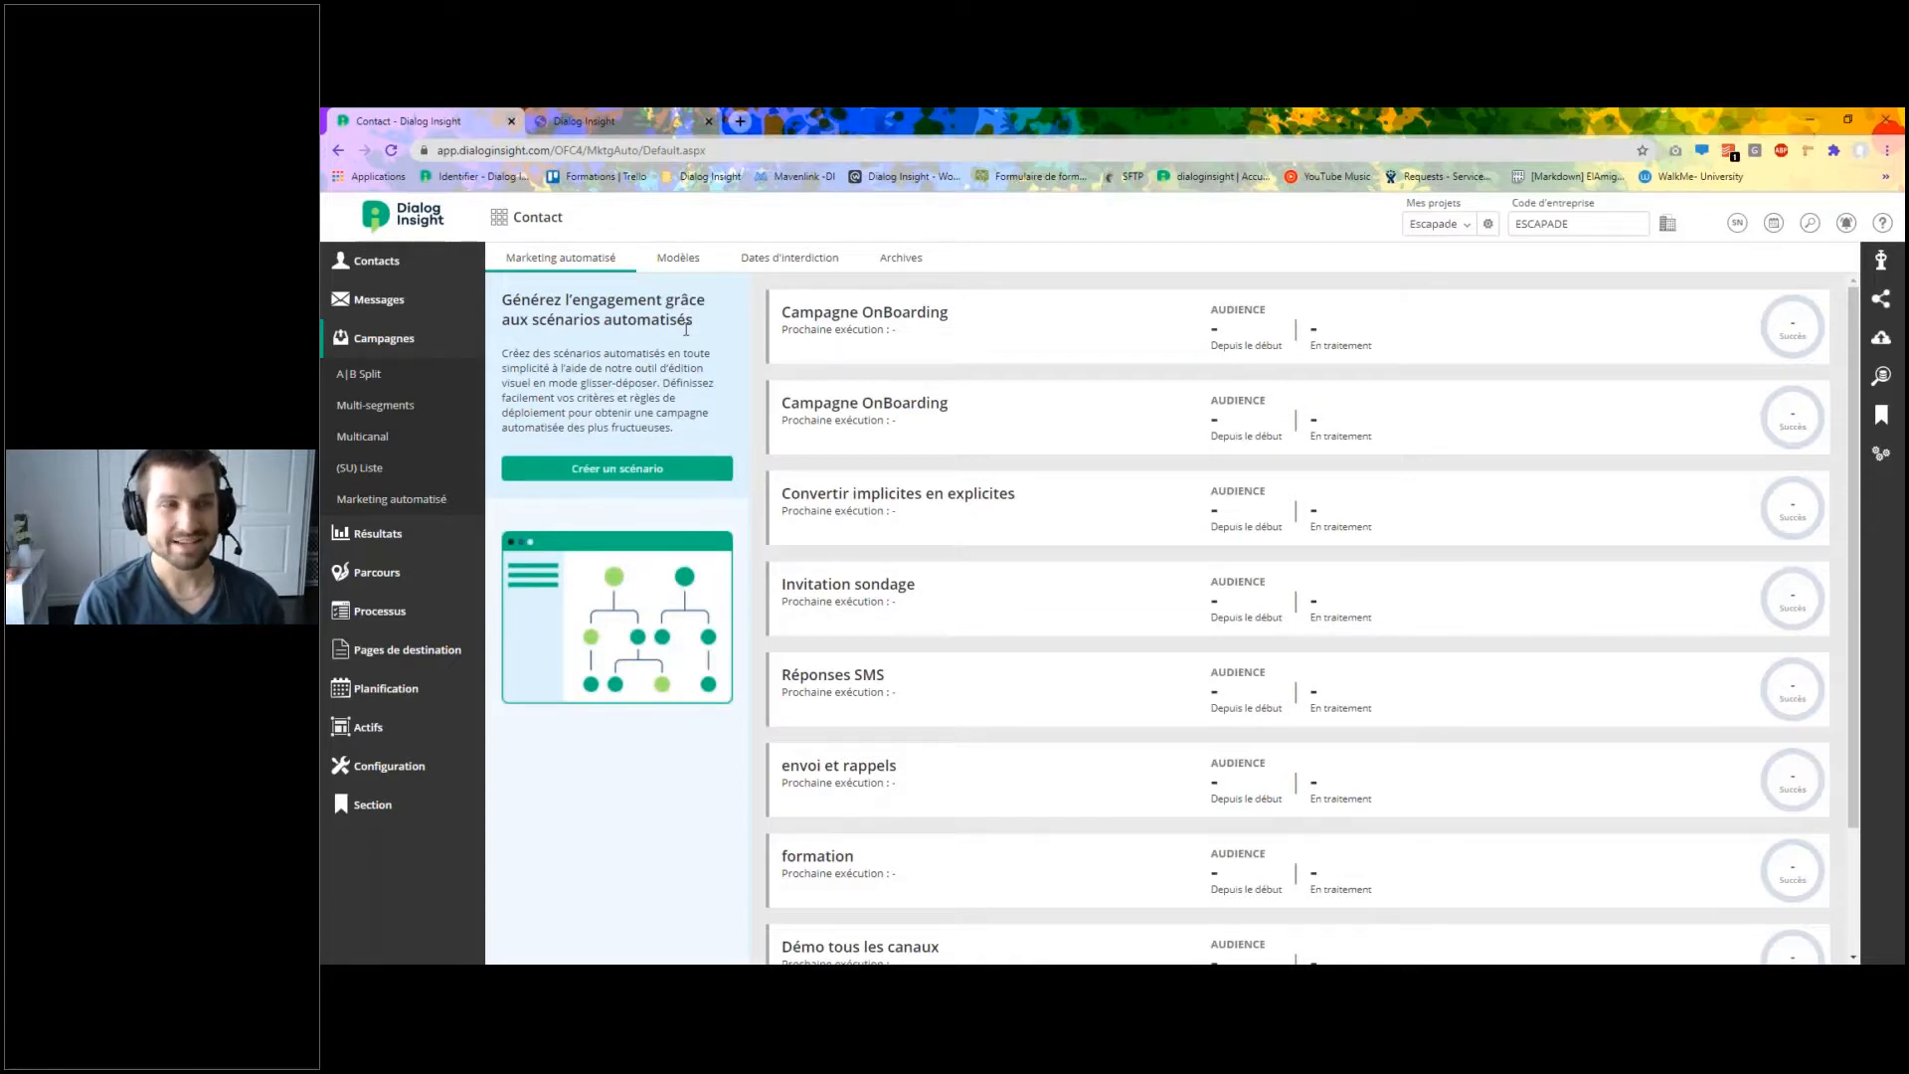
# Open the first Campagne OnBoarding graph, browse the Déclencheurs trigger types, then go back to Marketing automatisé.
pyautogui.click(998, 325)
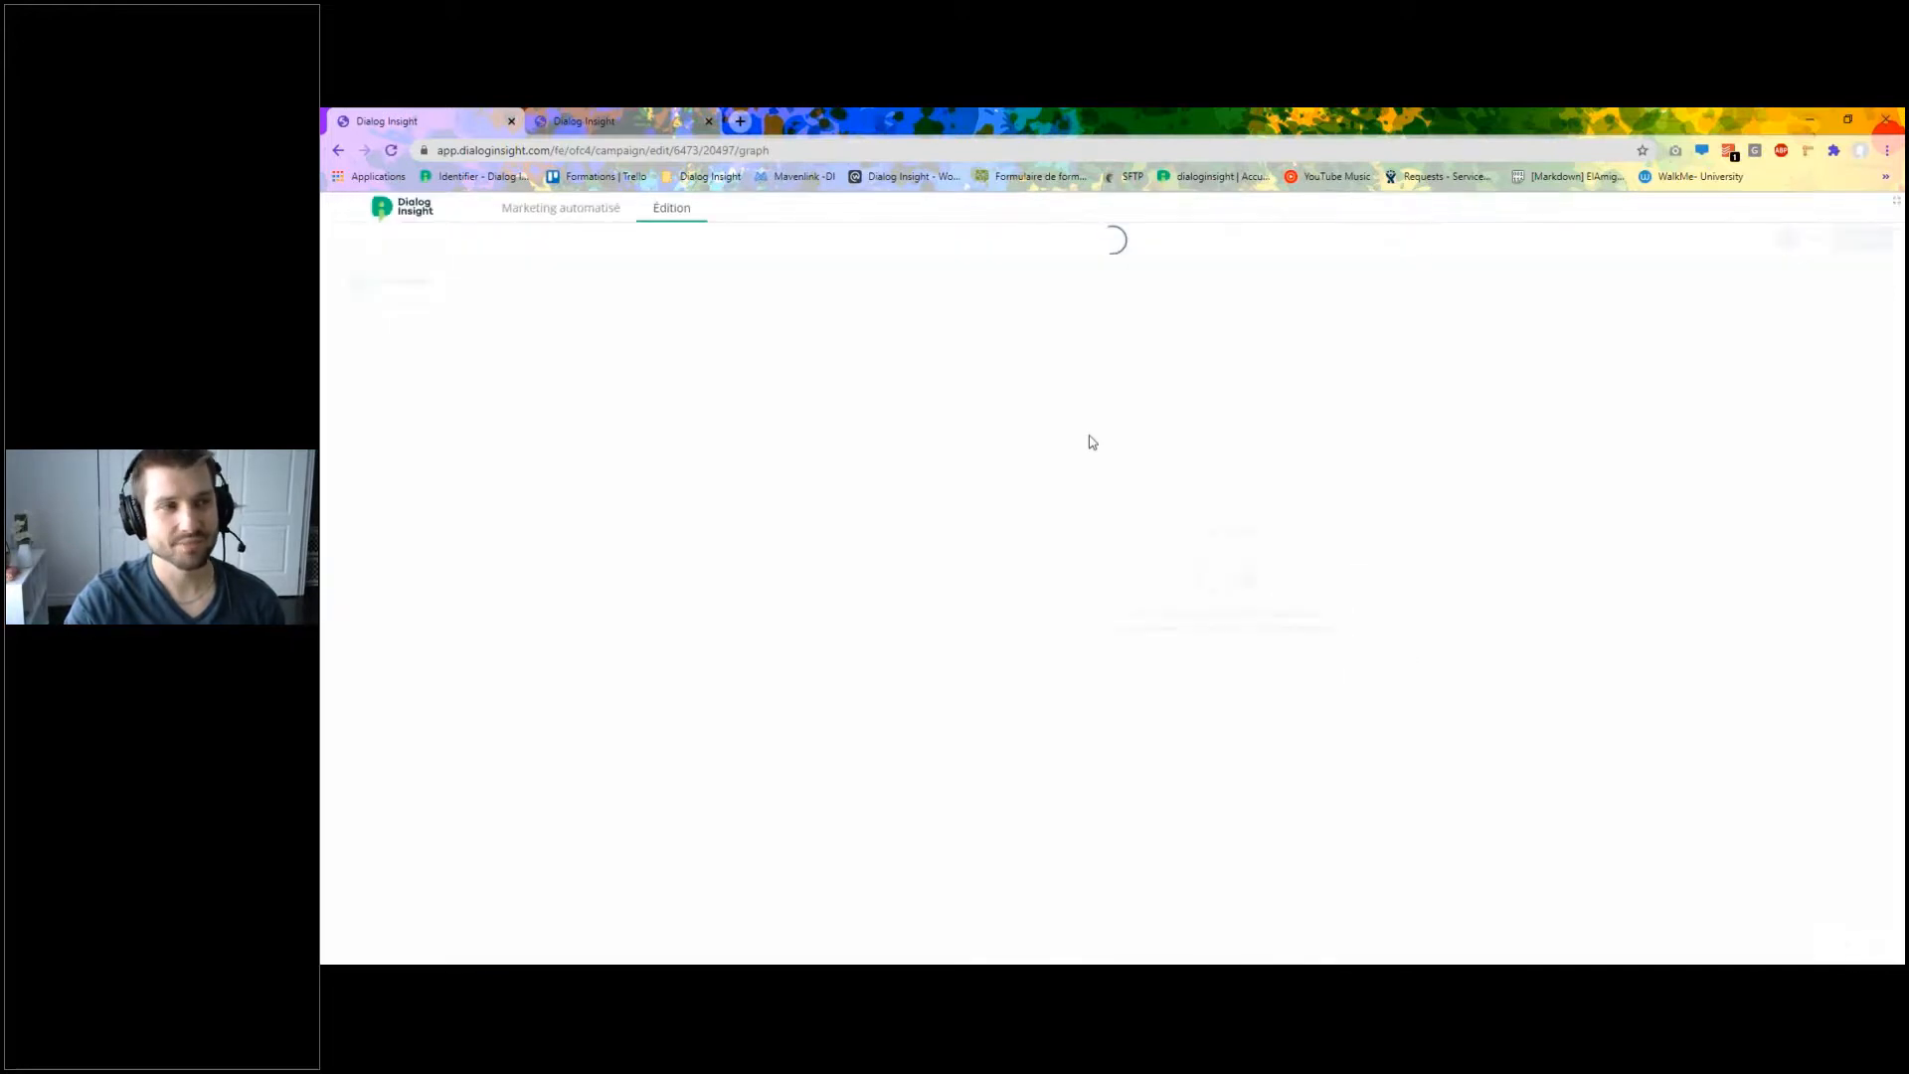
pyautogui.moveTo(1077, 281)
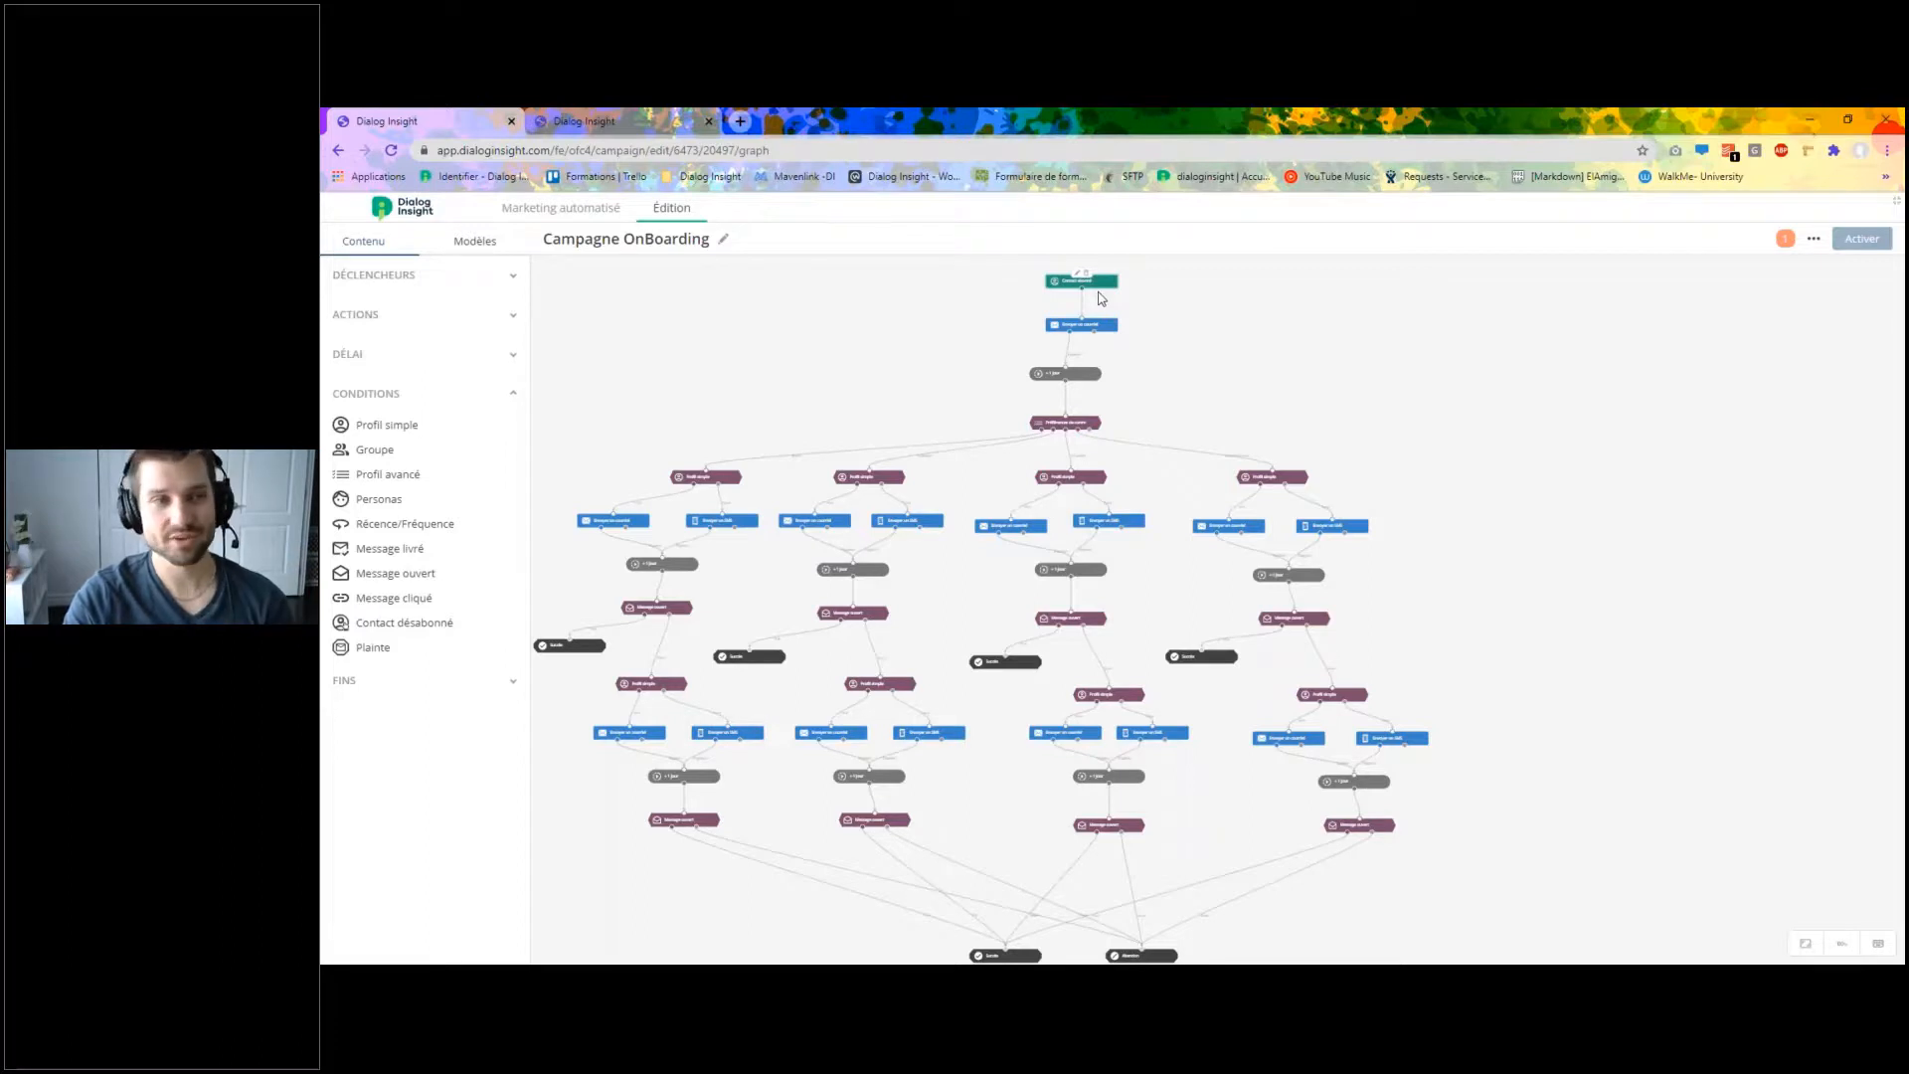
pyautogui.click(506, 274)
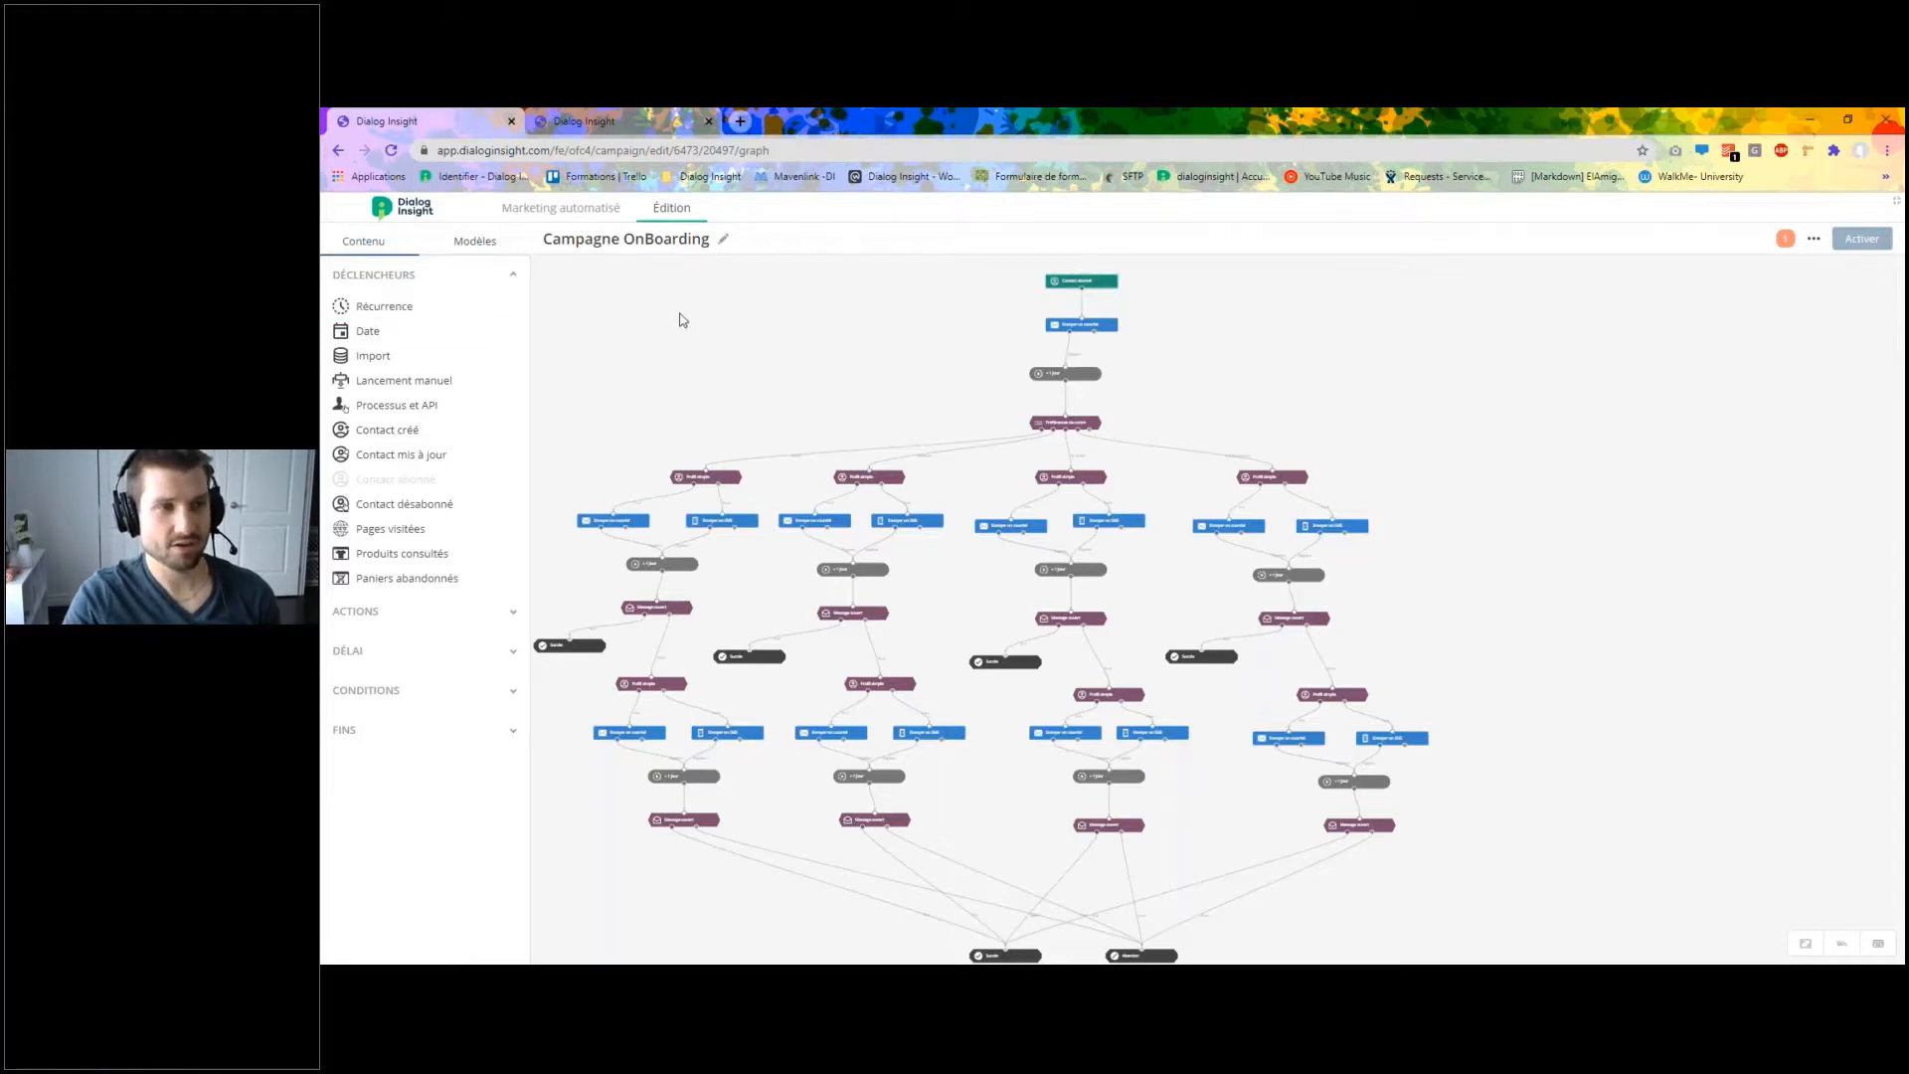
pyautogui.click(586, 208)
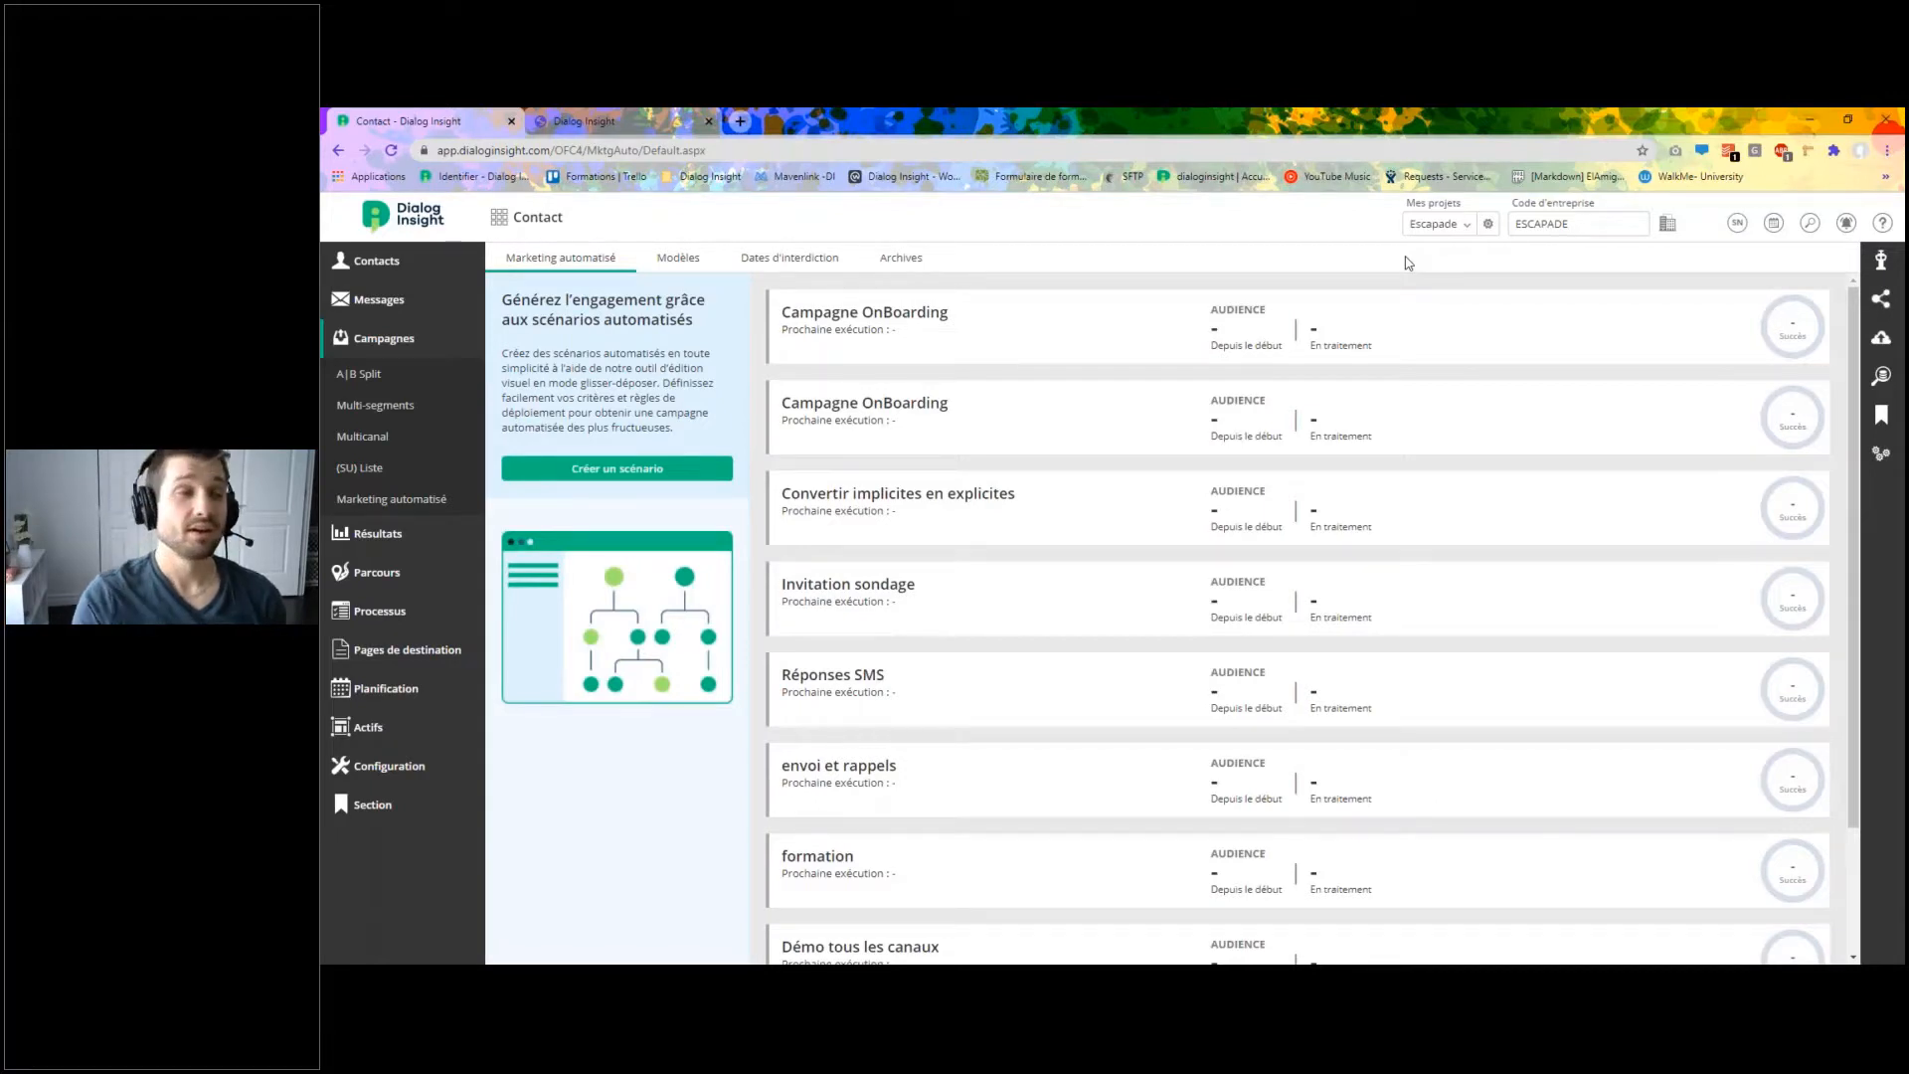
# Reopen Campagne OnBoarding and raise the Succès and Abandon end nodes to the same level.
pyautogui.moveTo(1238, 337)
pyautogui.click(1029, 317)
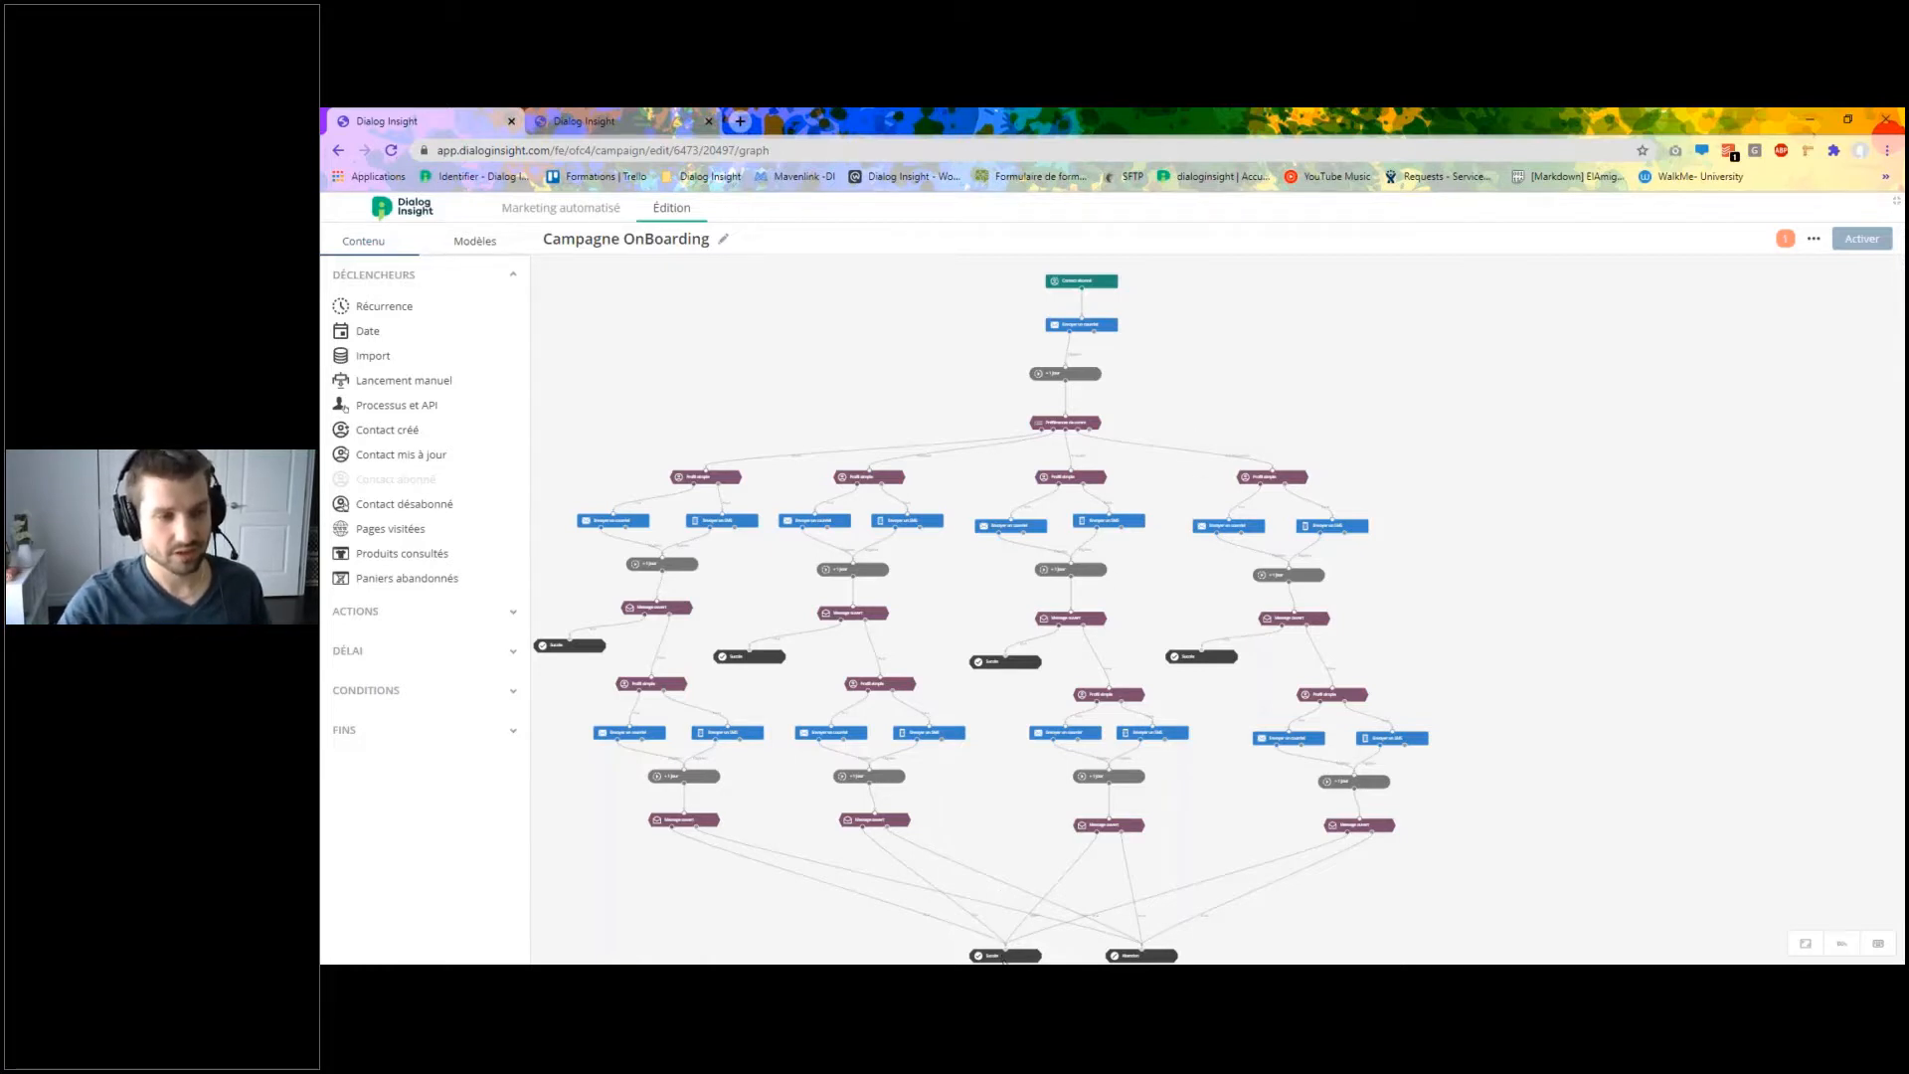
pyautogui.moveTo(1004, 956); pyautogui.dragTo(1001, 923)
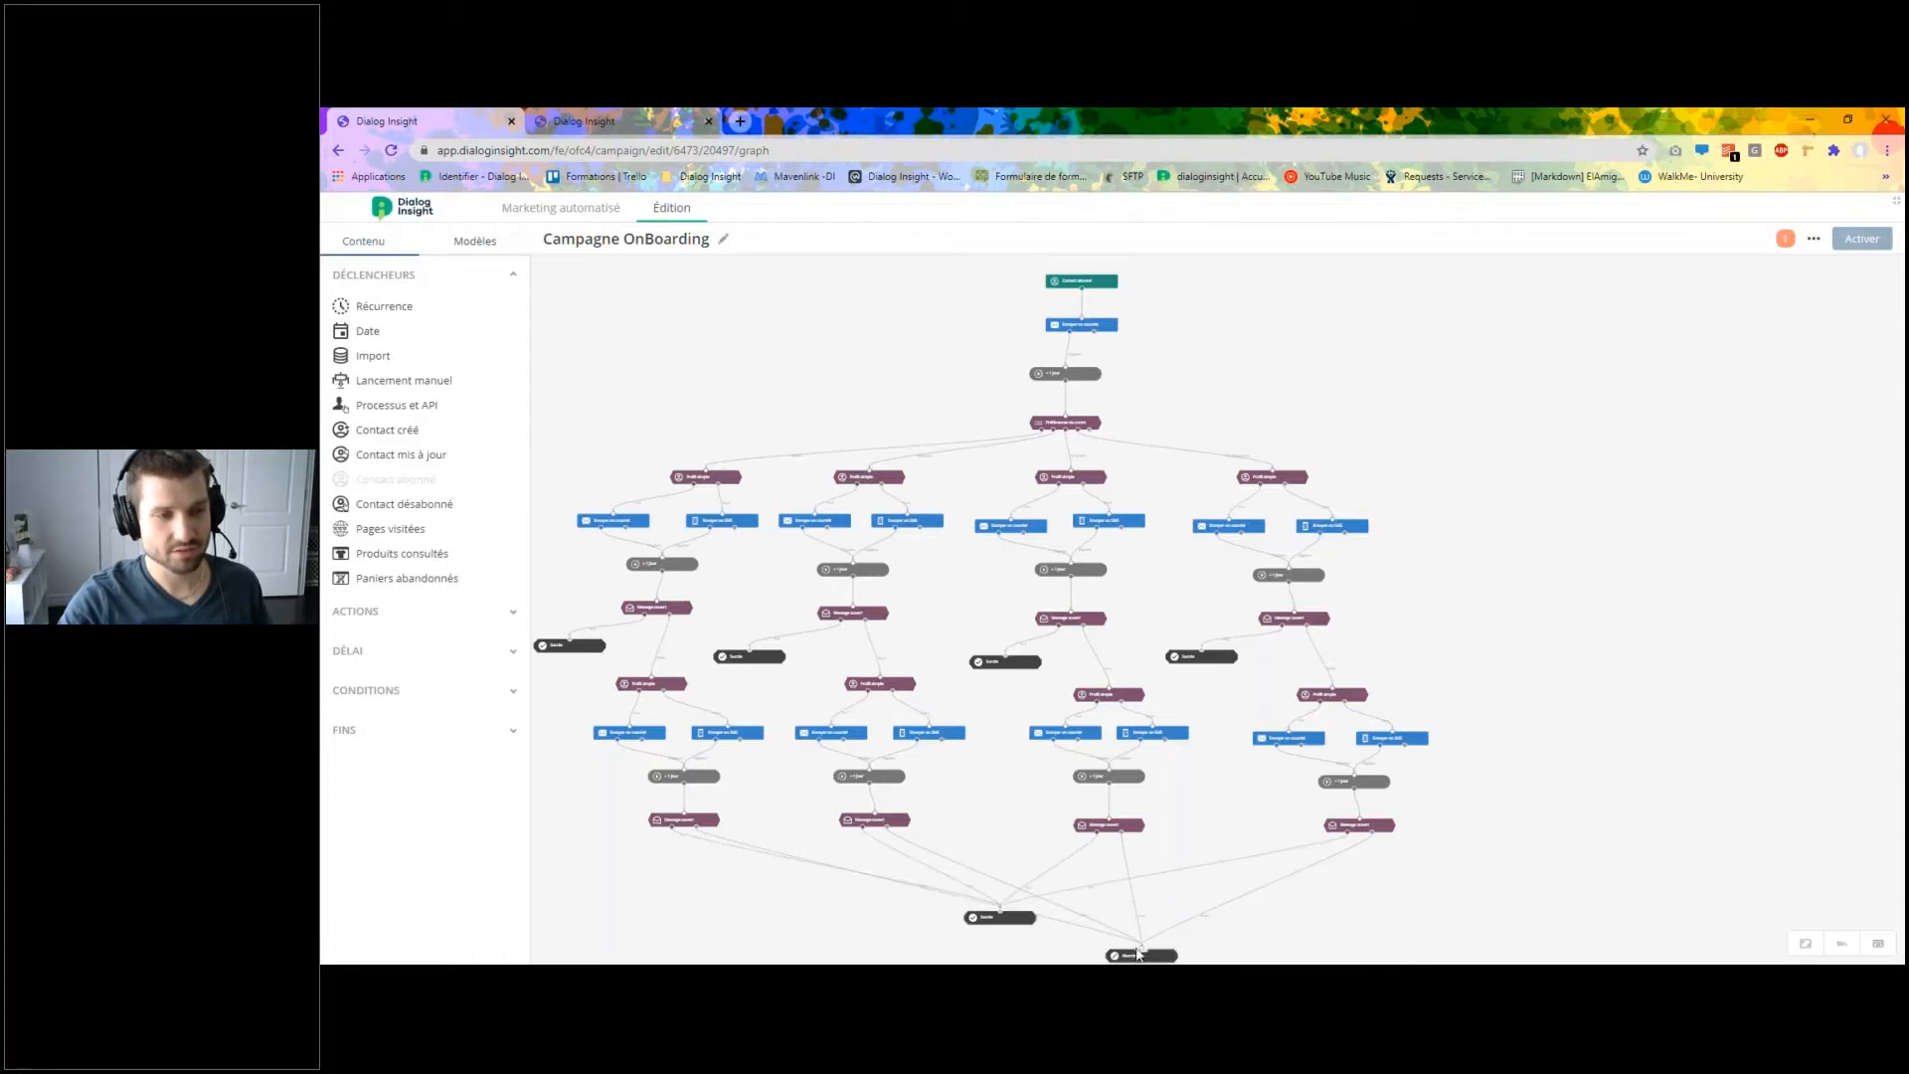
pyautogui.moveTo(1142, 958); pyautogui.dragTo(1145, 927)
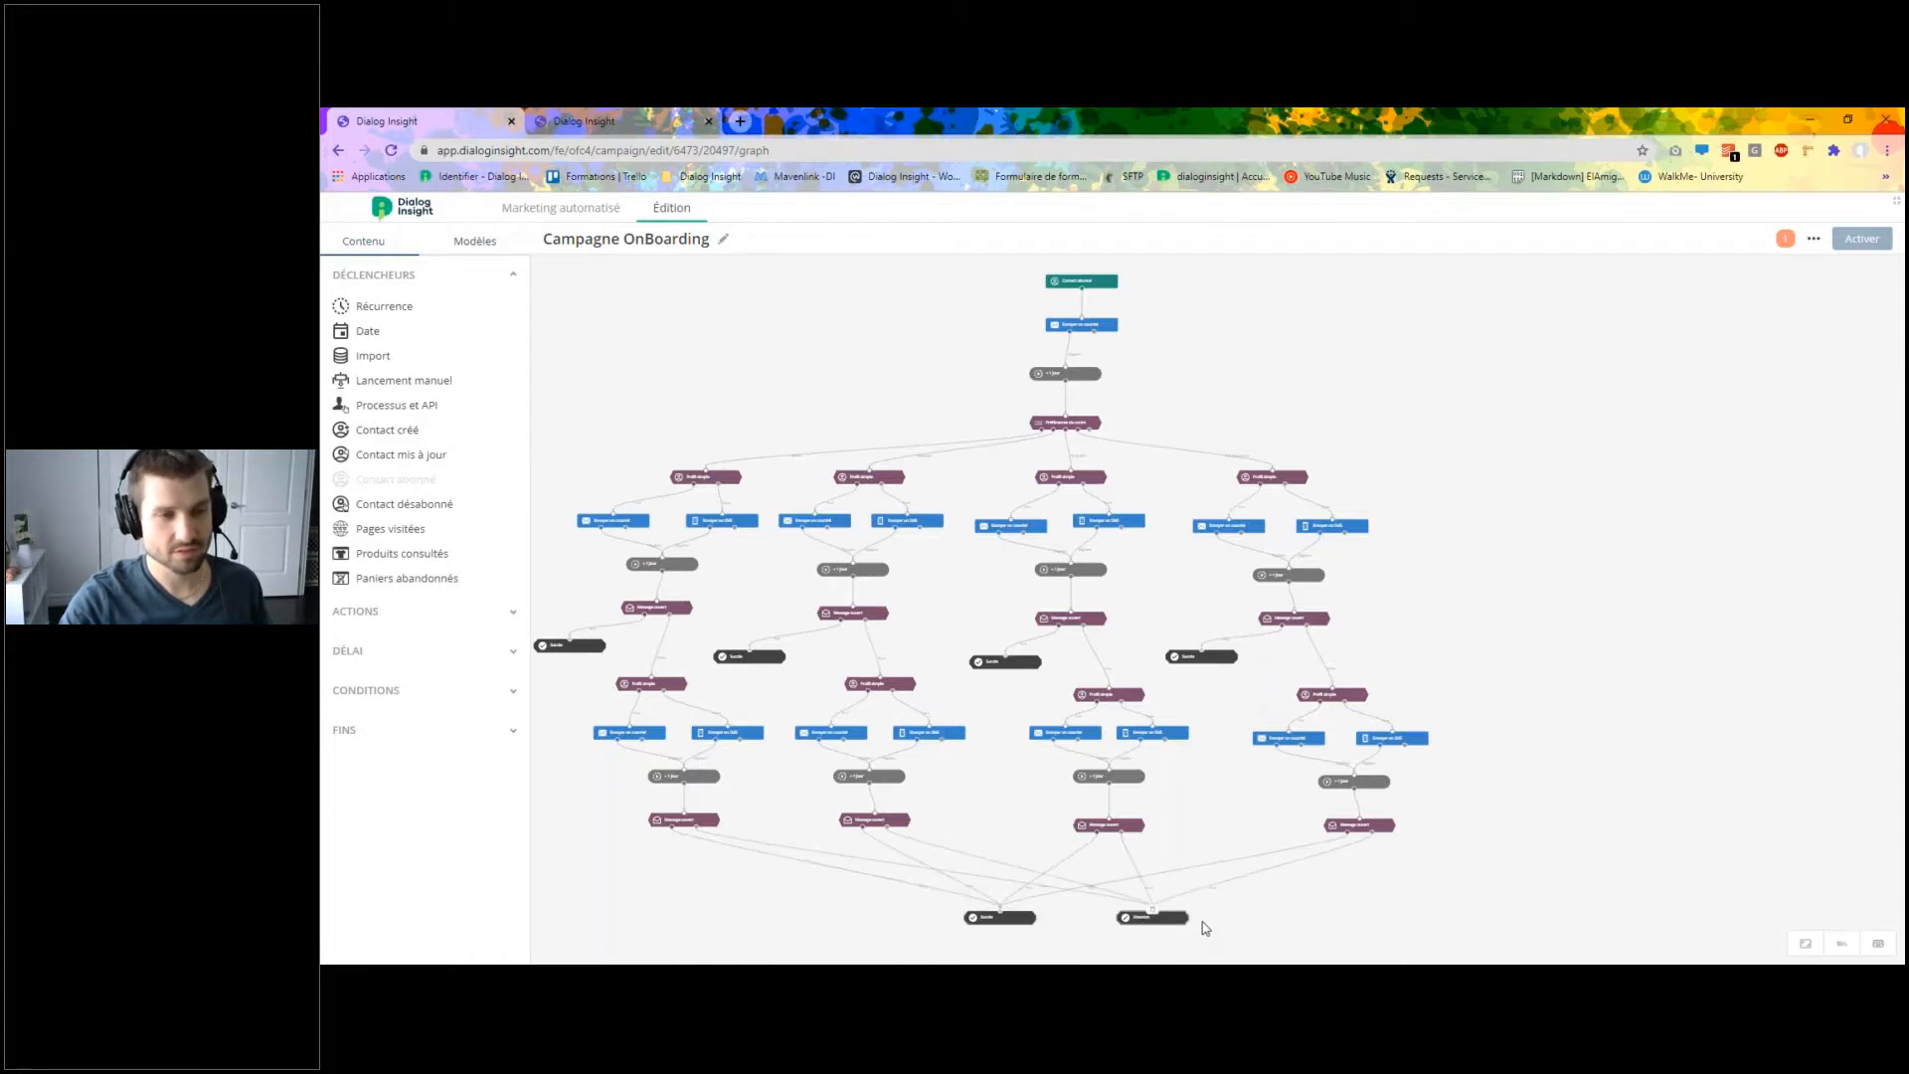
# Go to the home dashboard and expand or collapse the Contacts, Campagnes and Résultats sidebar sections.
pyautogui.click(414, 215)
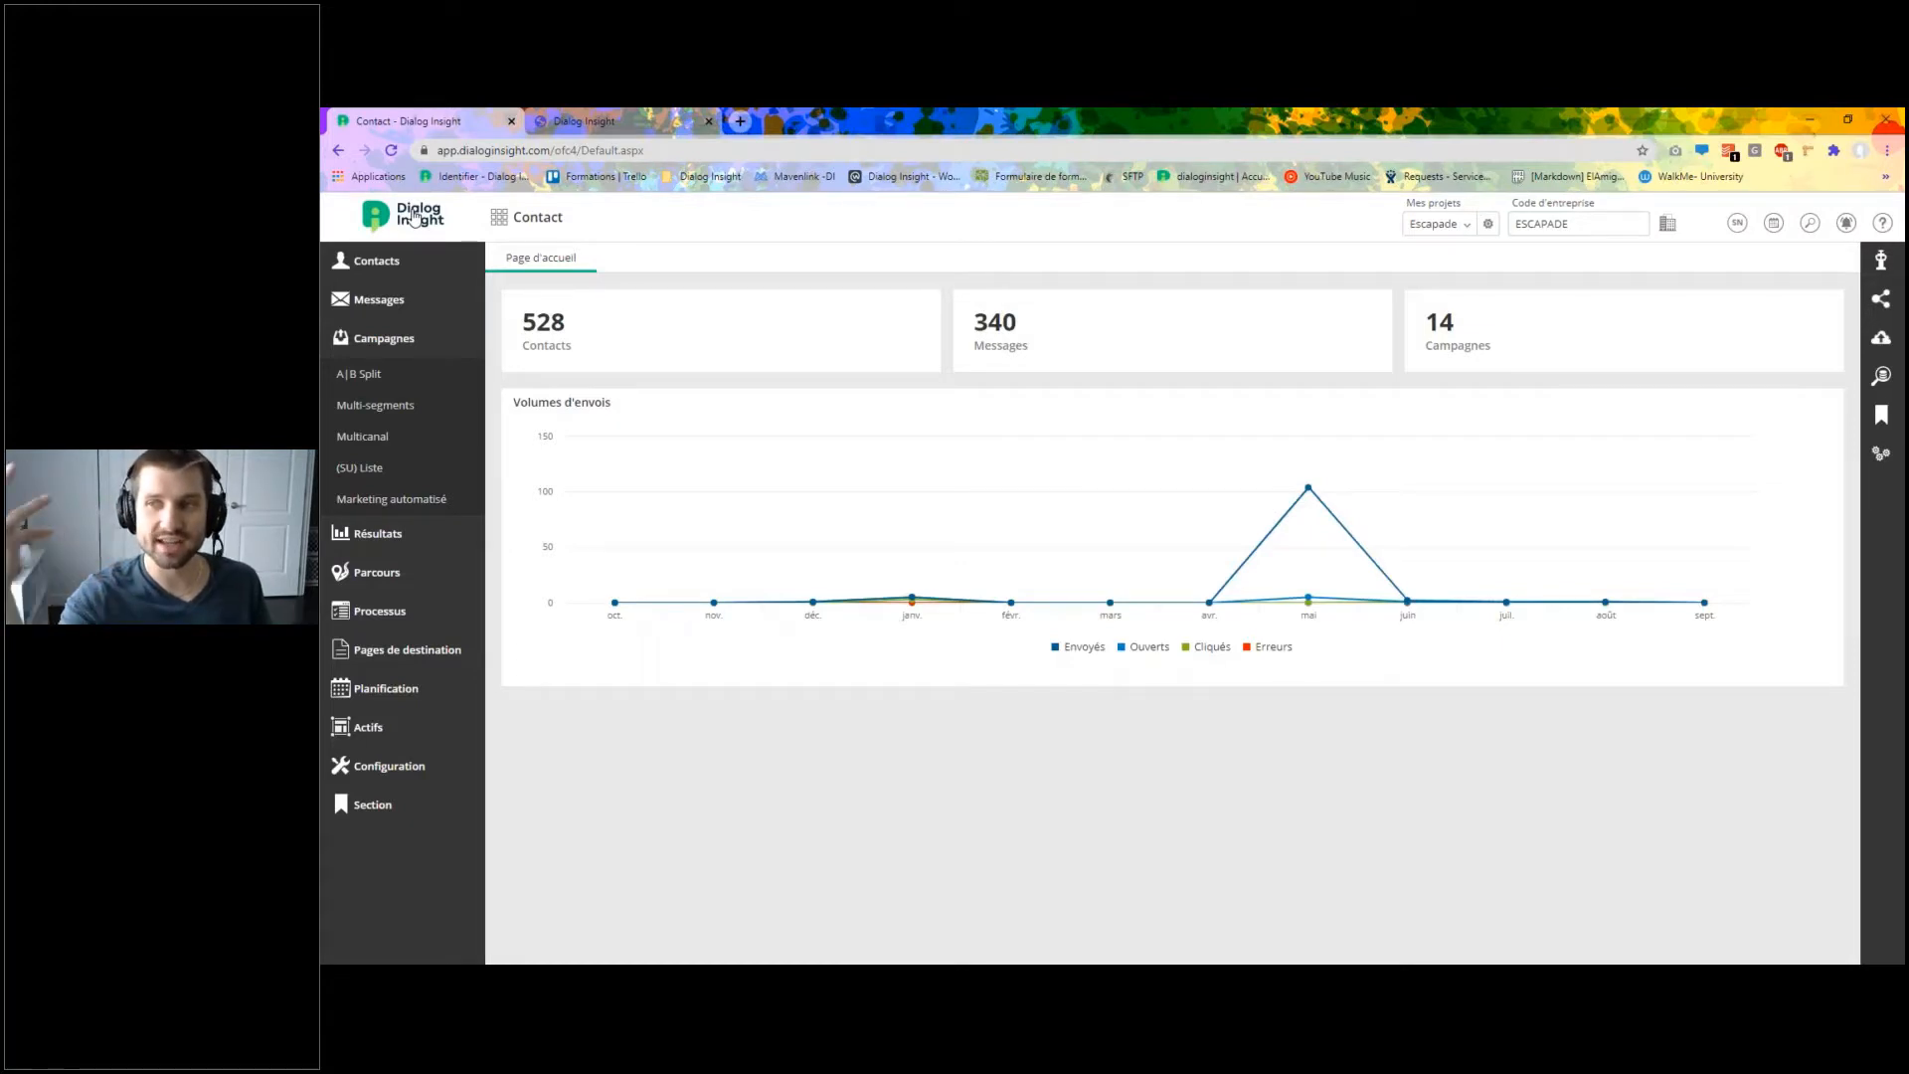
pyautogui.click(380, 263)
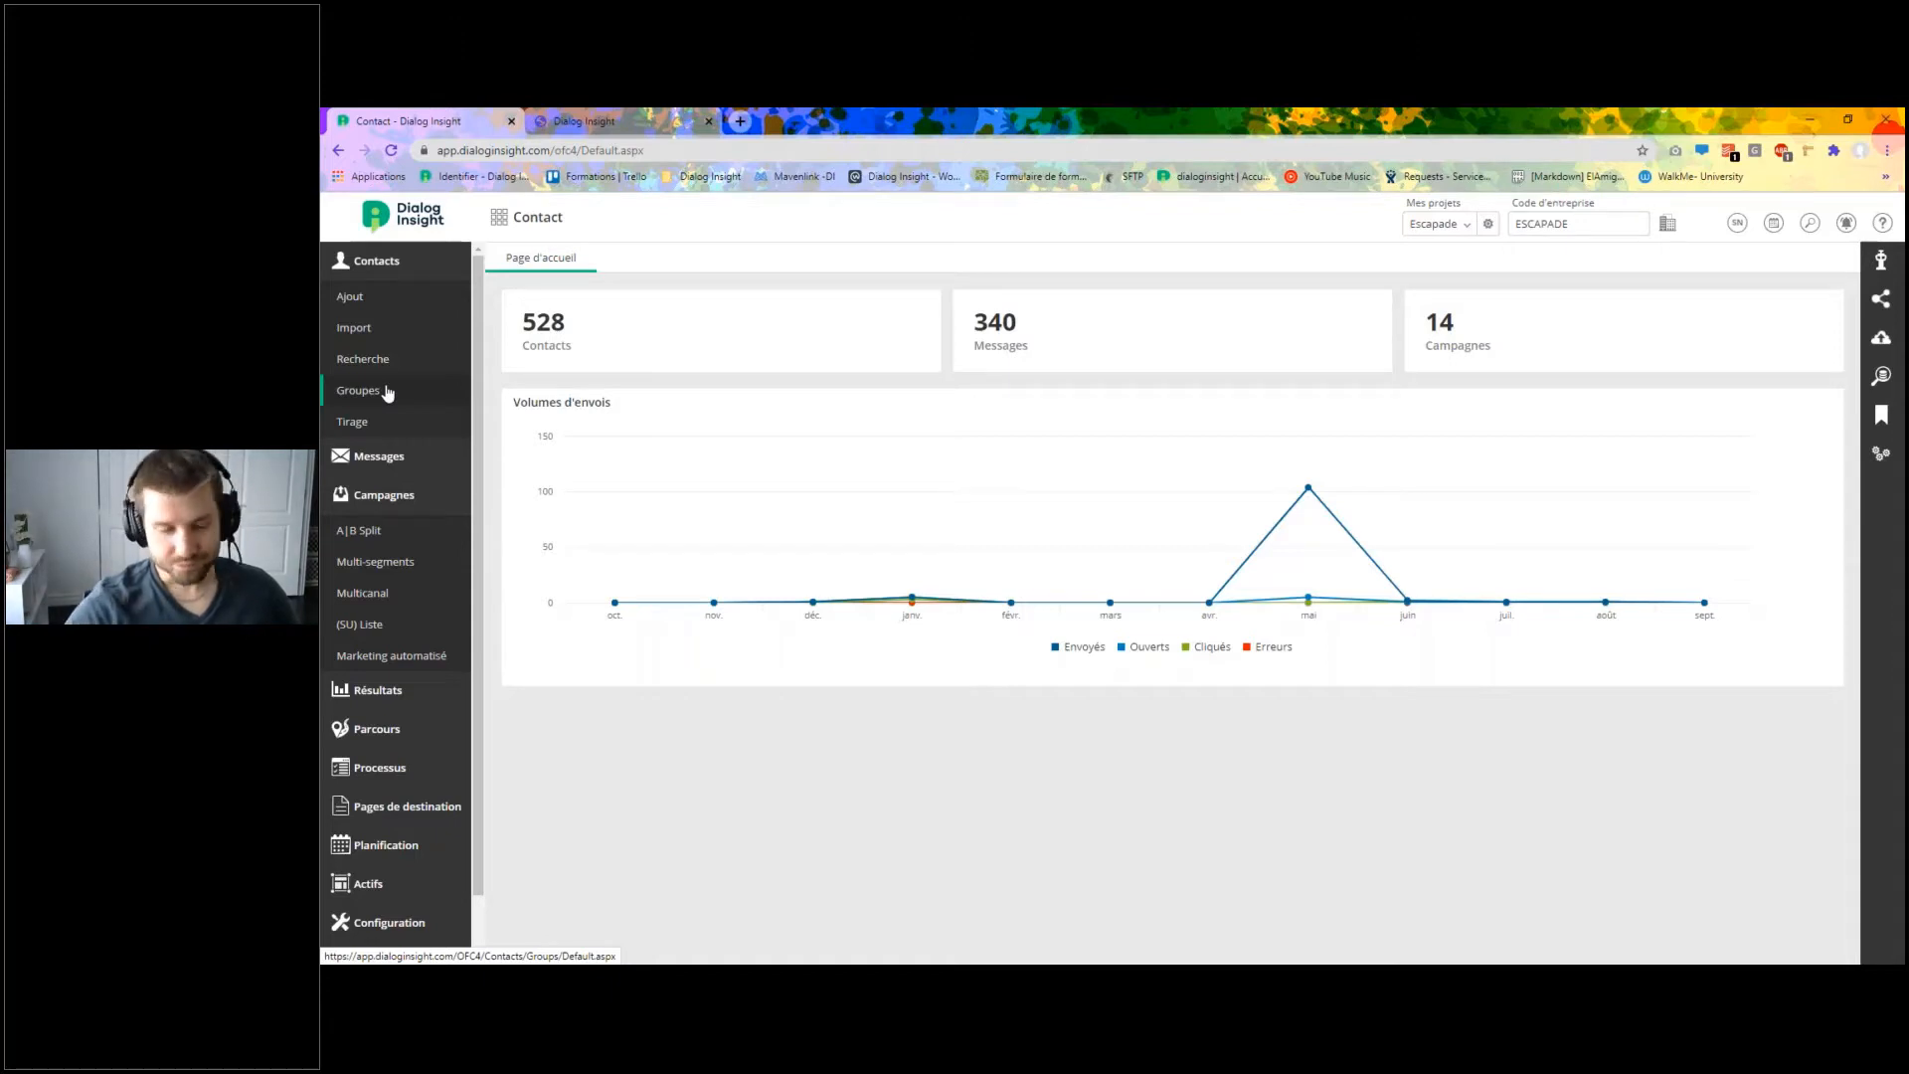
pyautogui.click(360, 262)
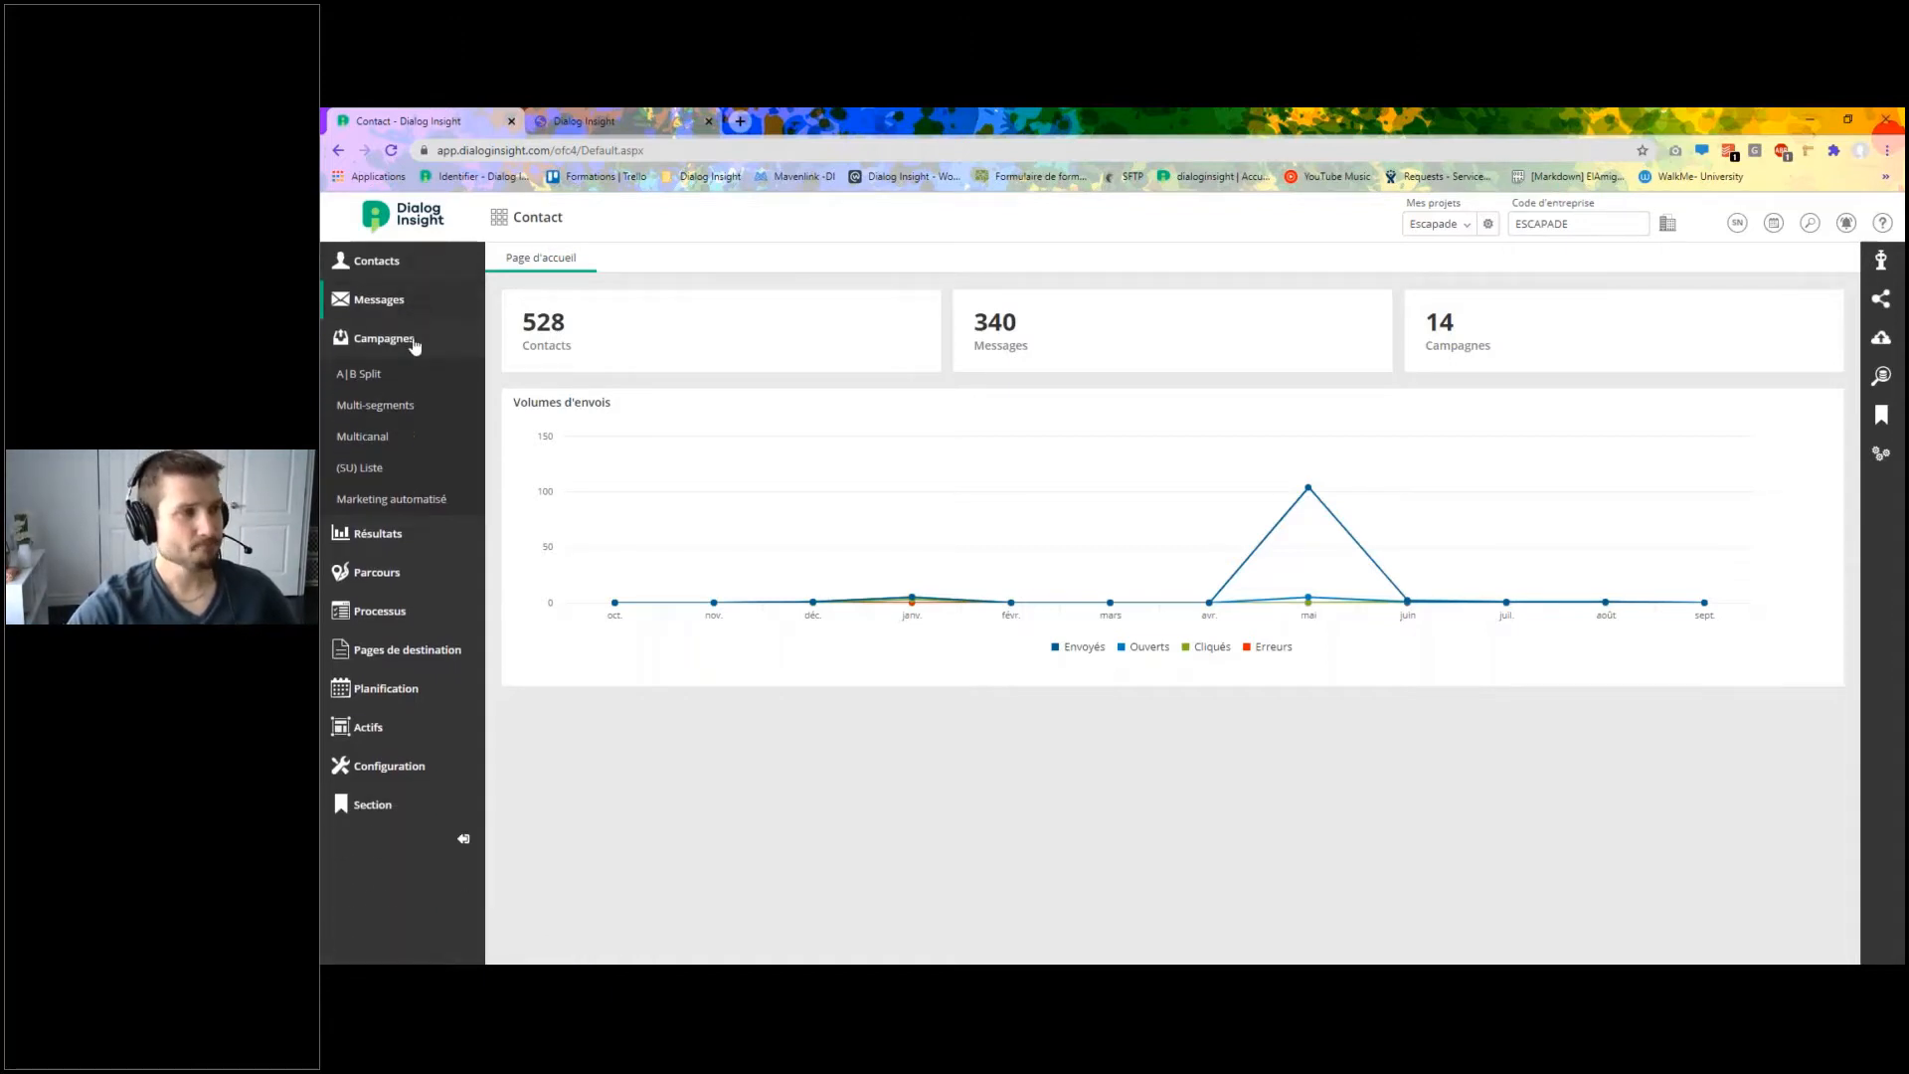
pyautogui.click(407, 340)
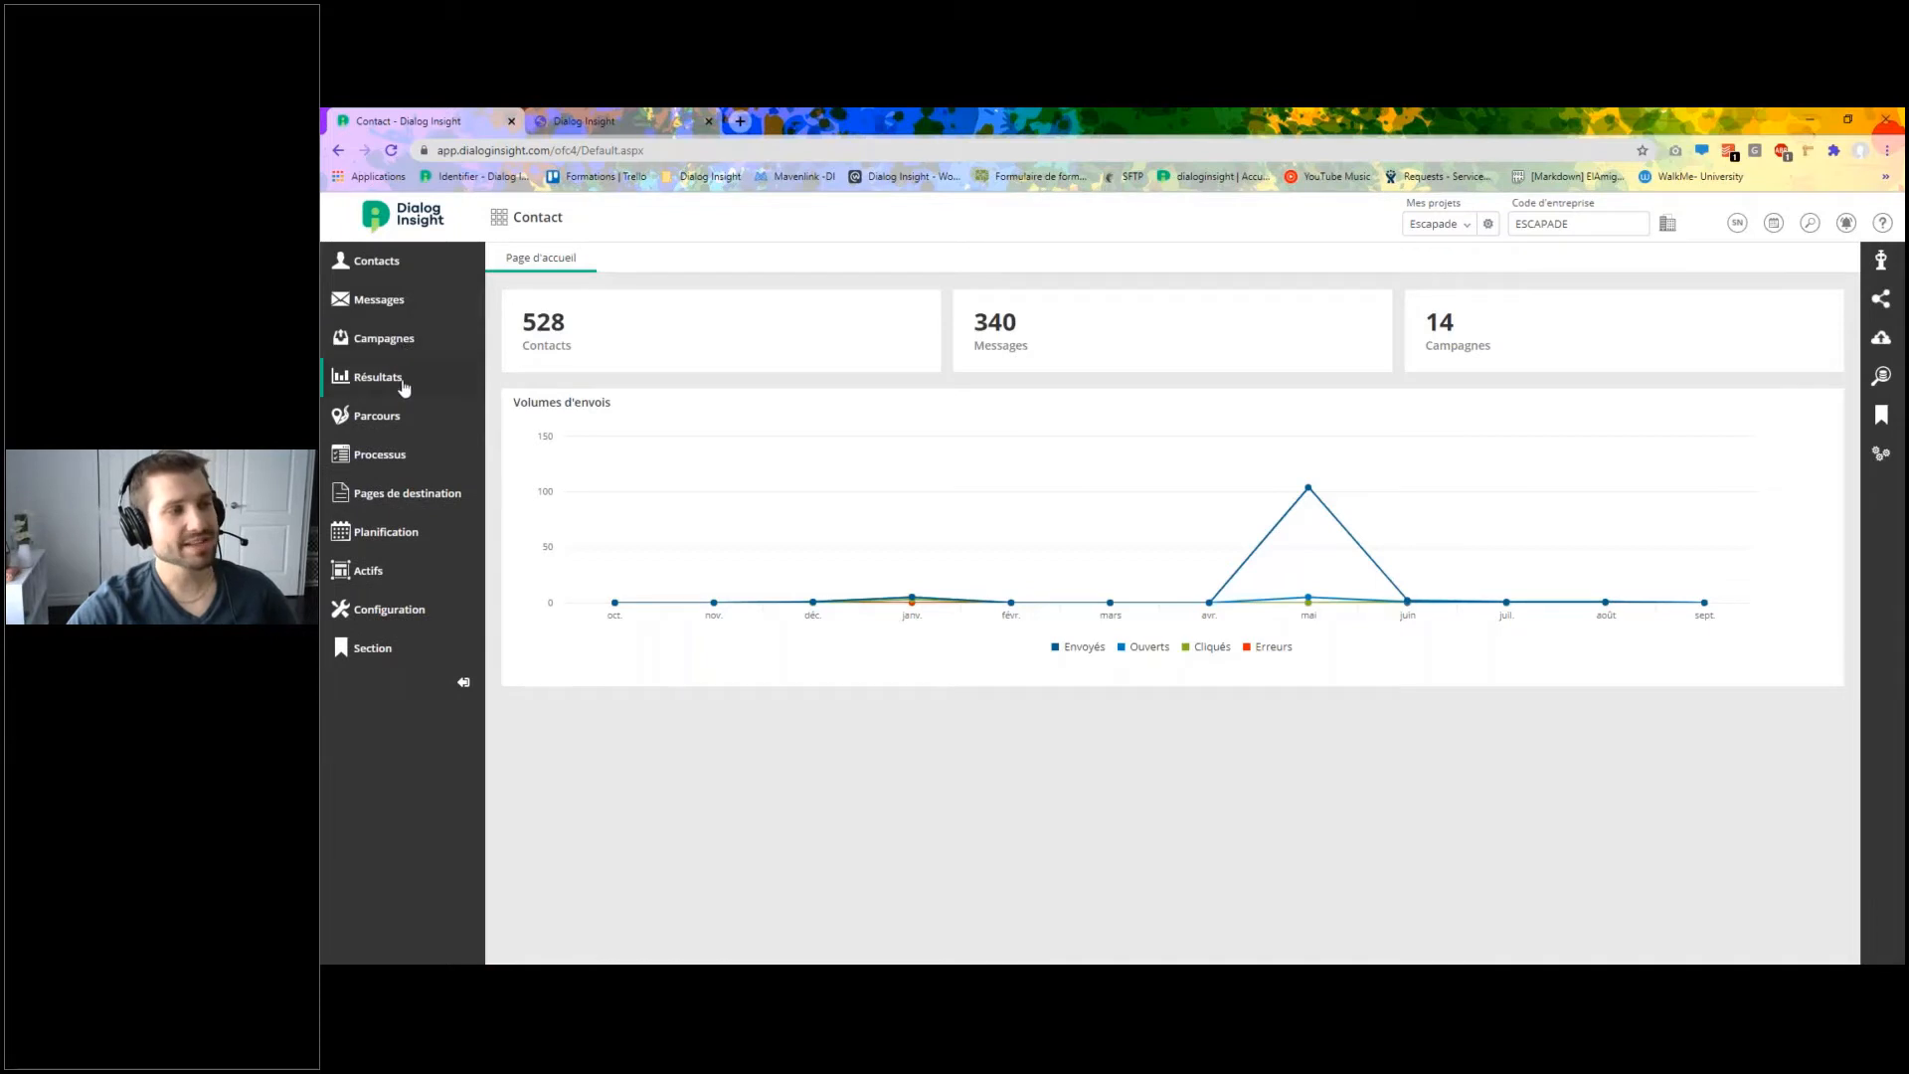
pyautogui.click(403, 383)
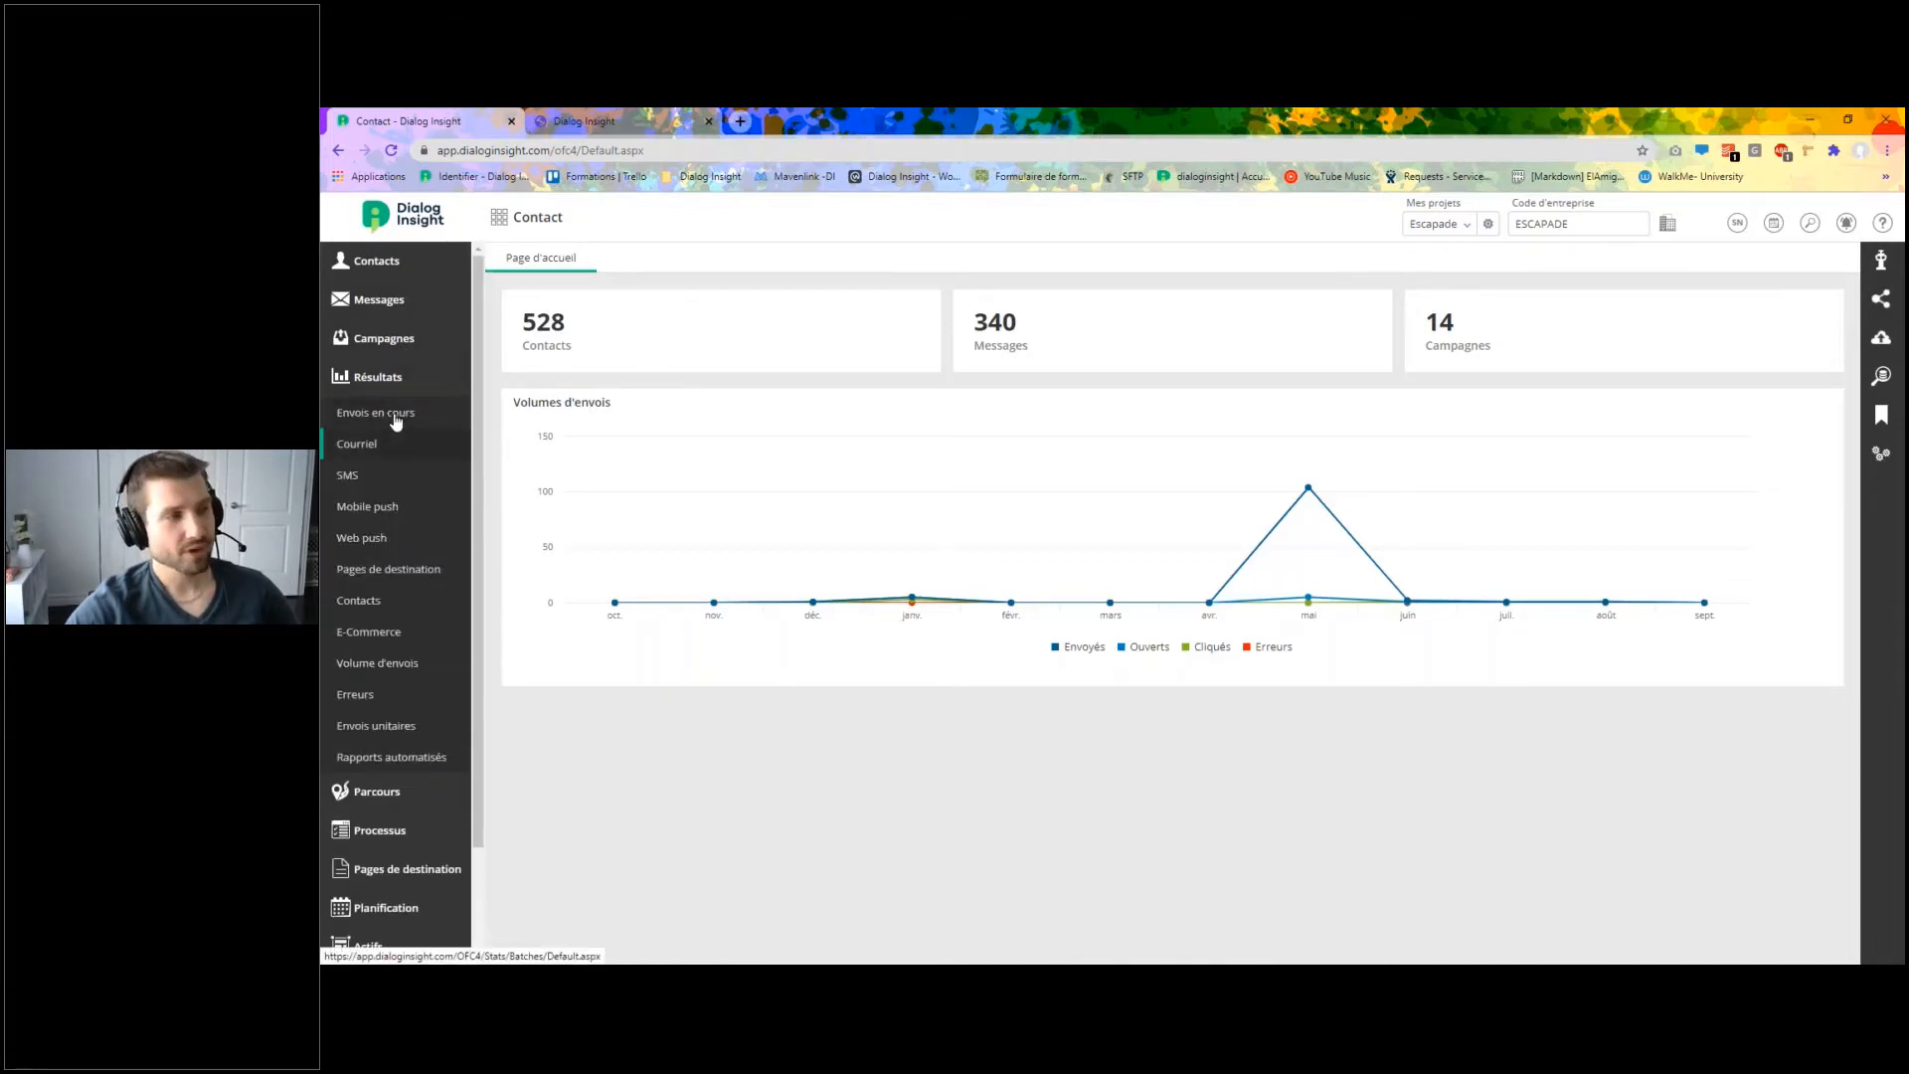
pyautogui.click(396, 383)
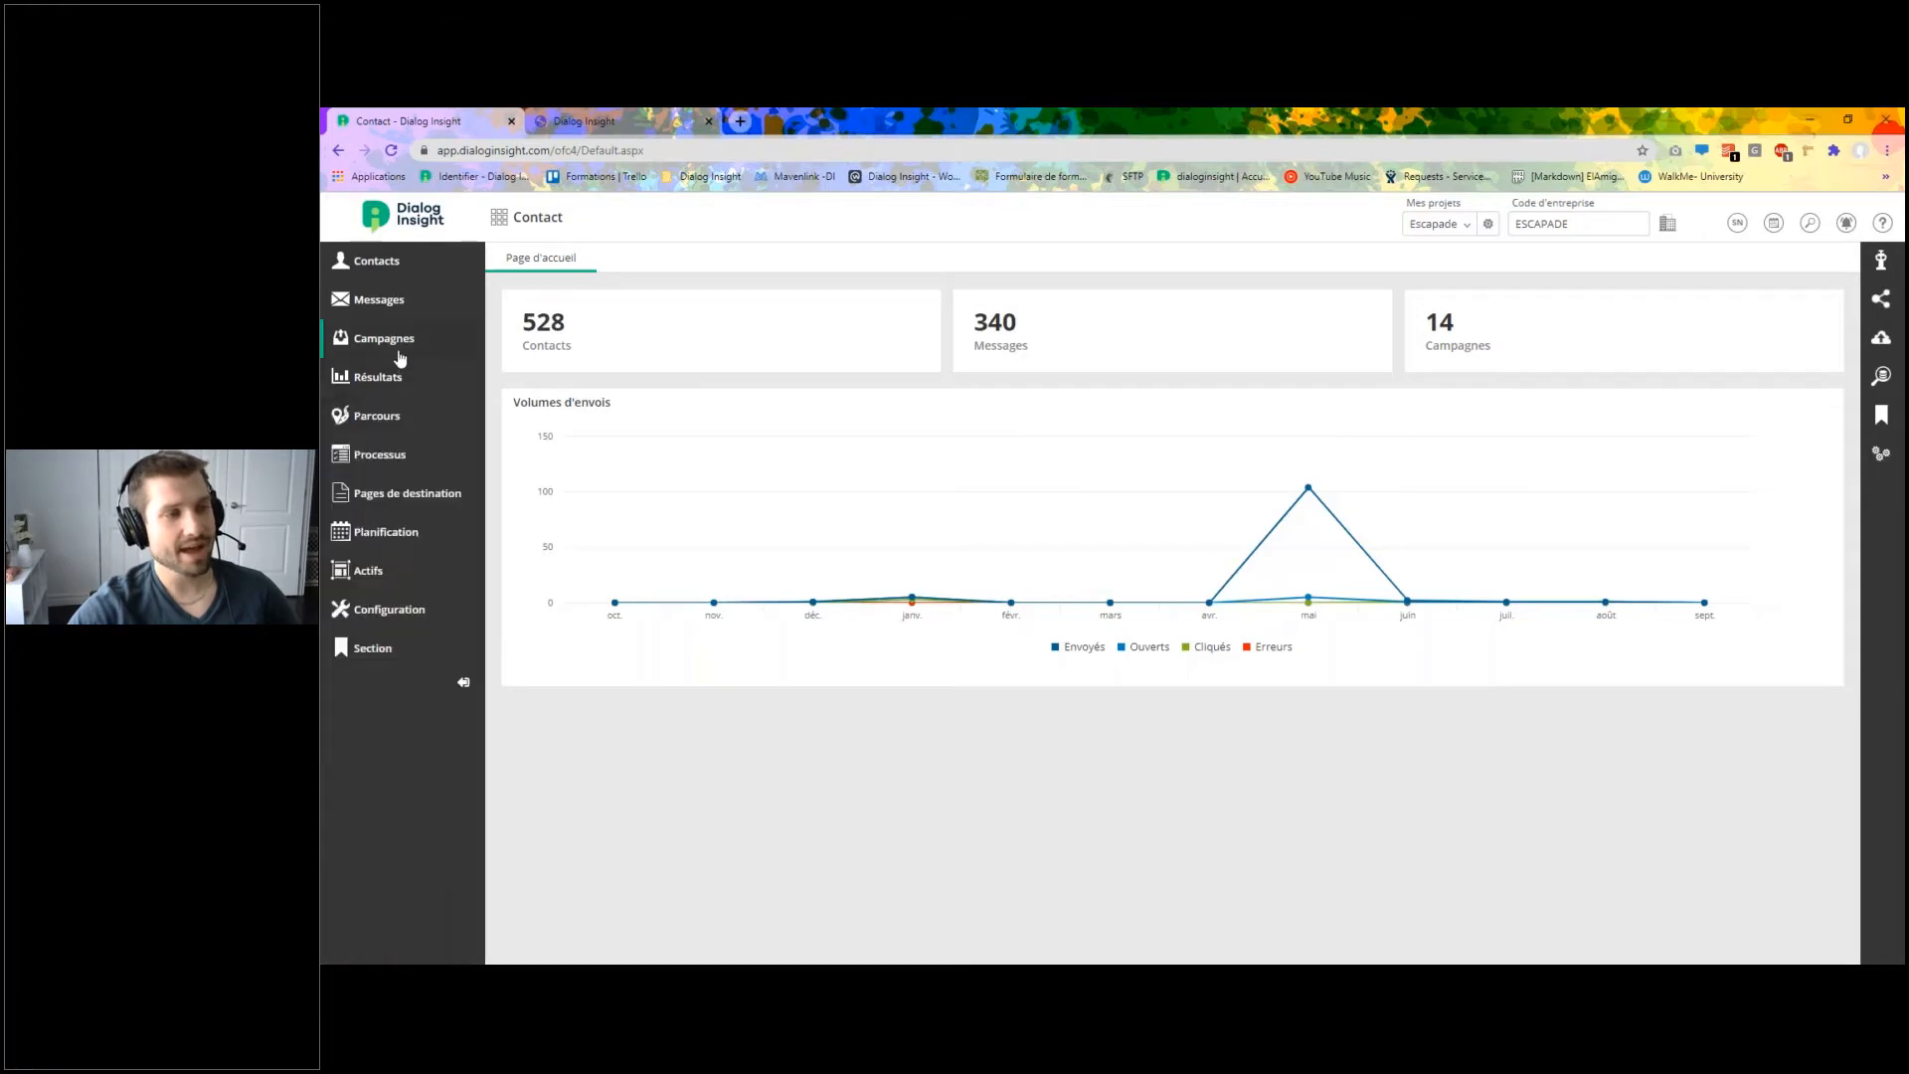
pyautogui.click(401, 343)
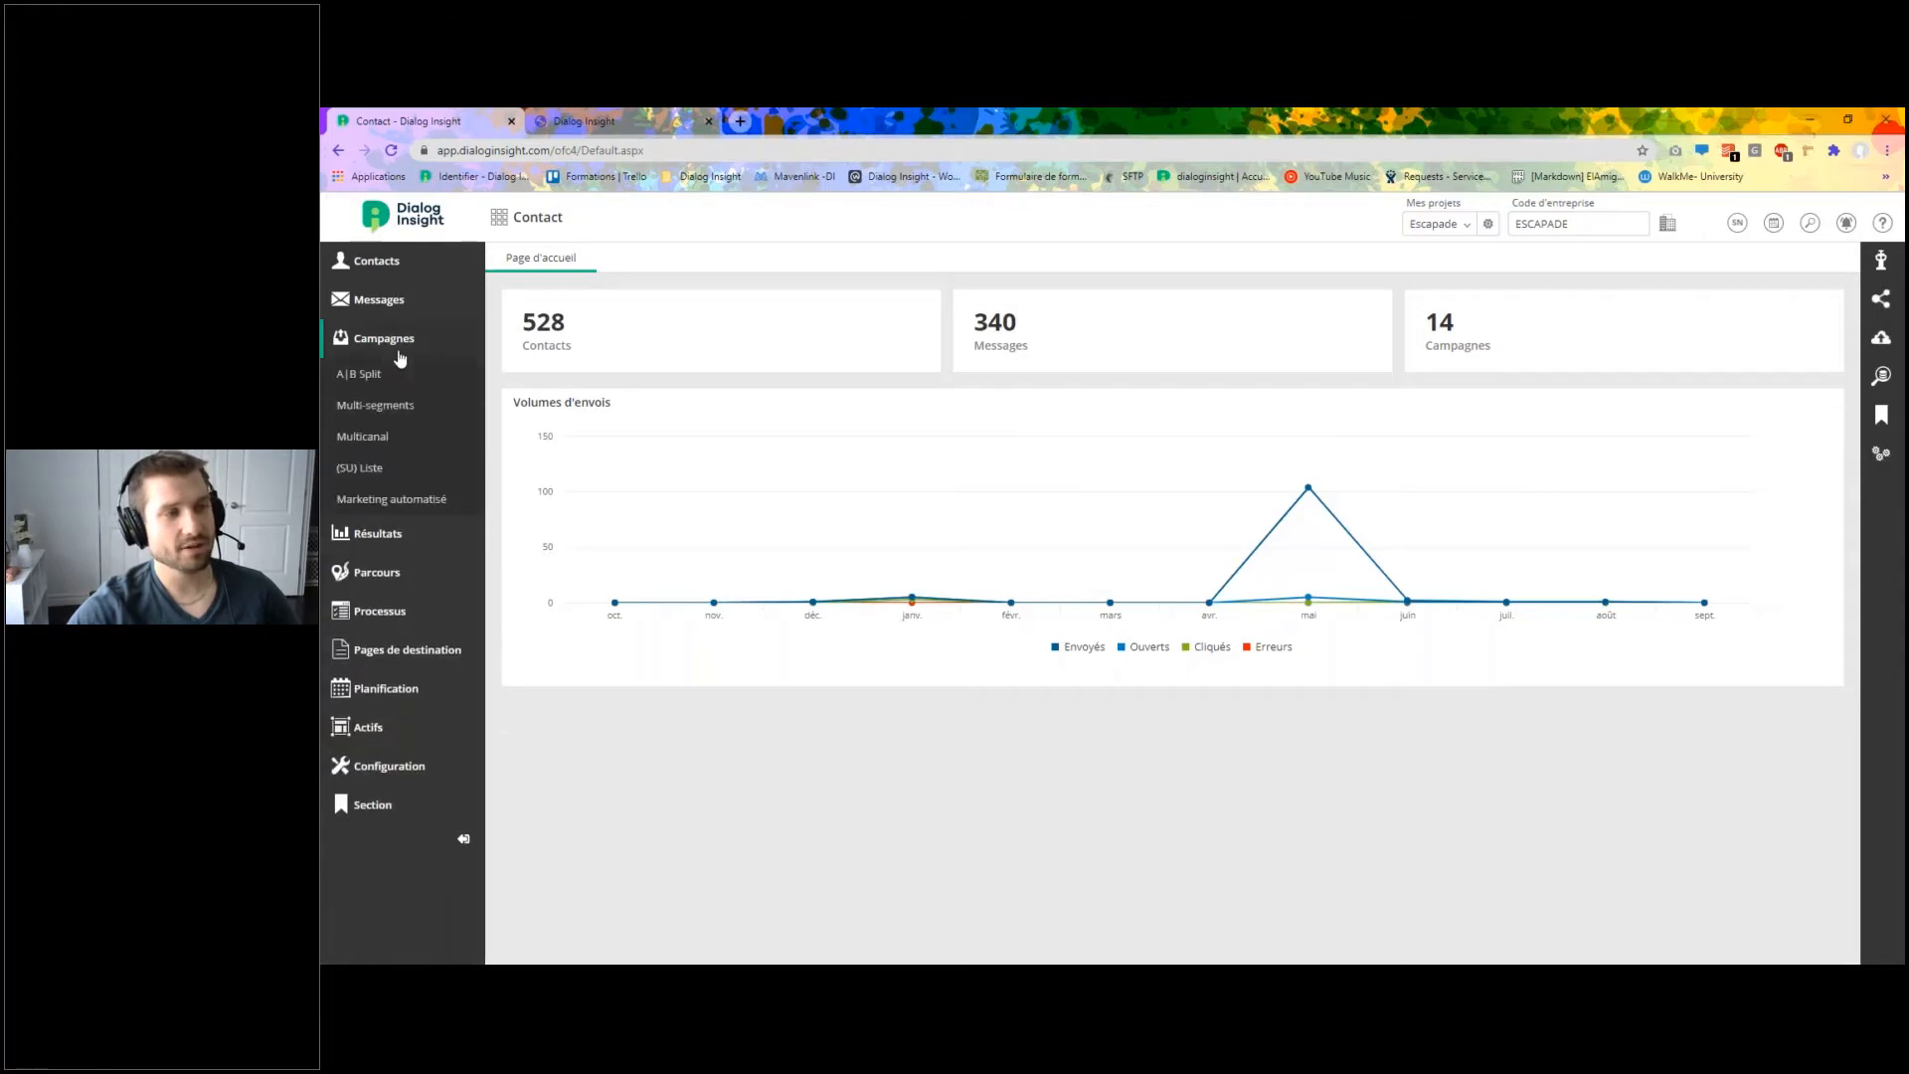
# Open Campagne OnBoarding from Marketing automatisé and paste the copied branch nodes with Ctrl+V.
pyautogui.click(400, 500)
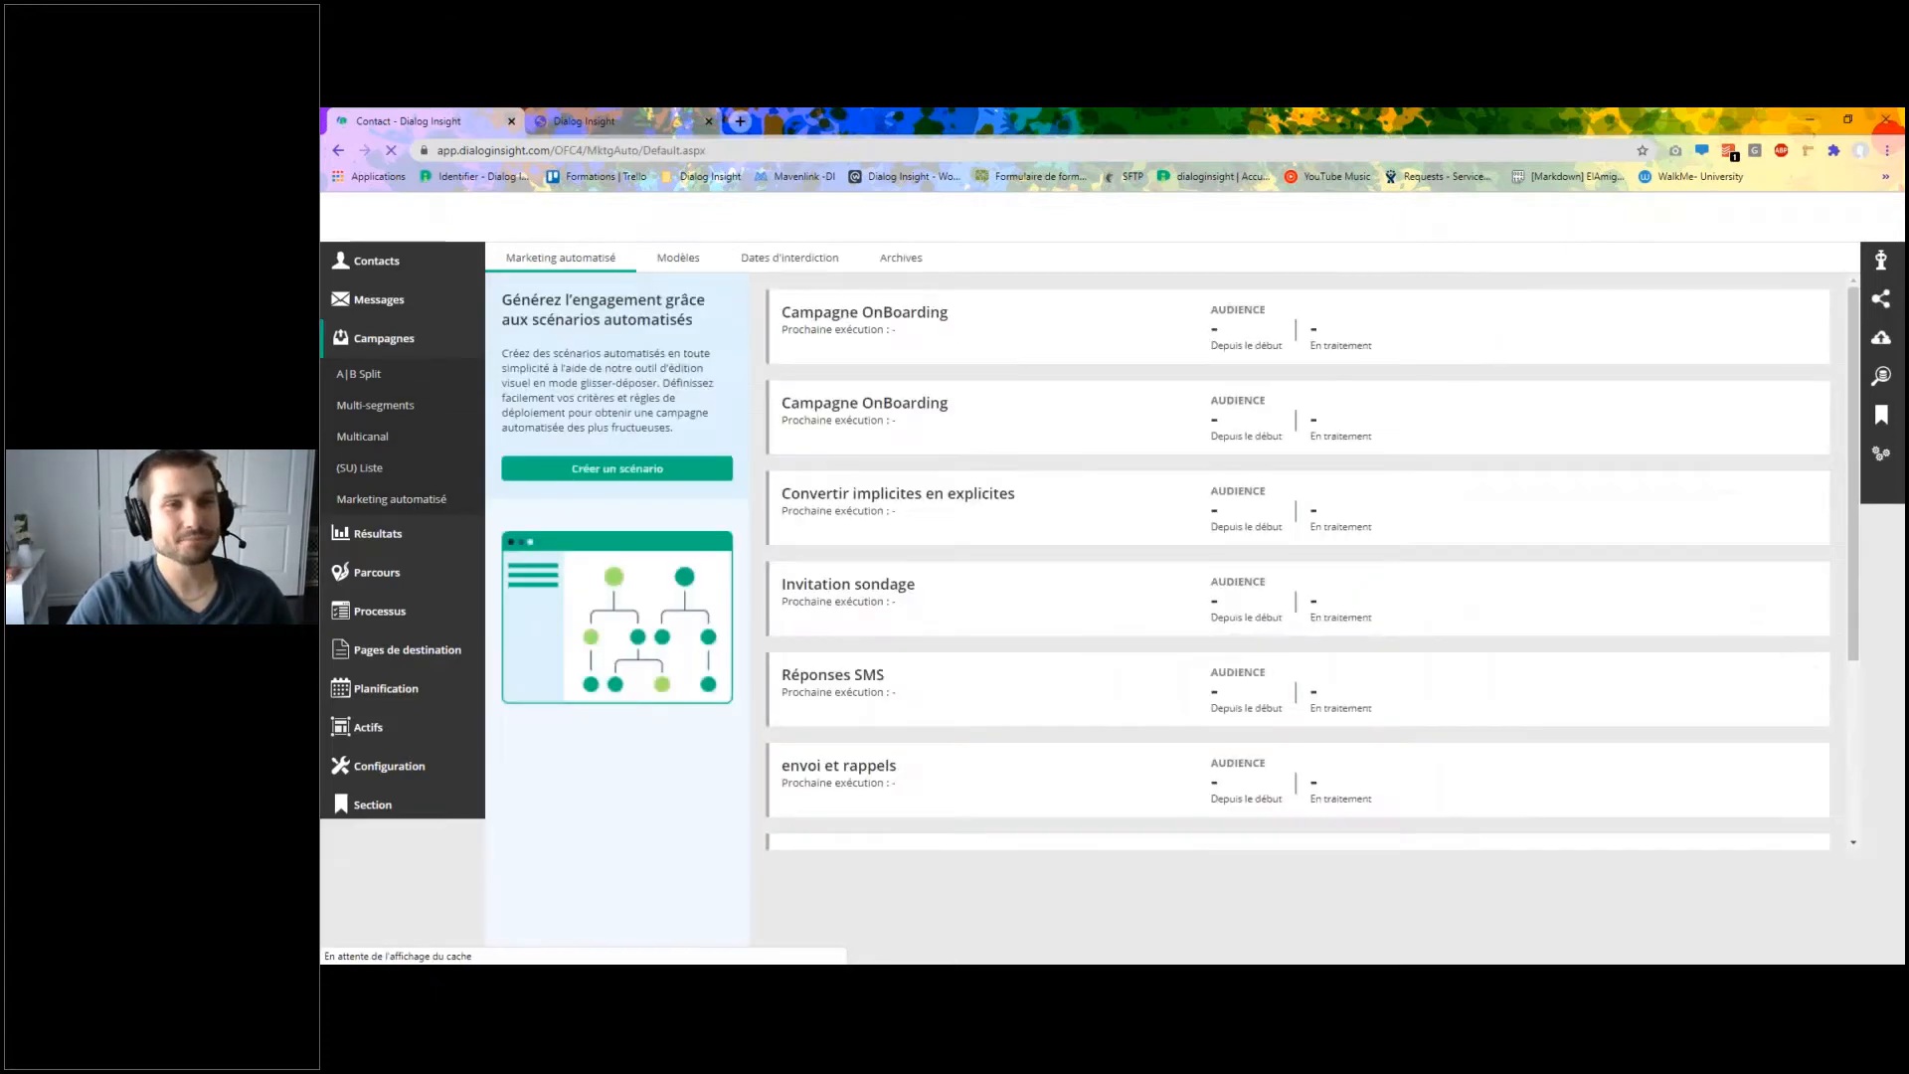
pyautogui.doubleClick(923, 314)
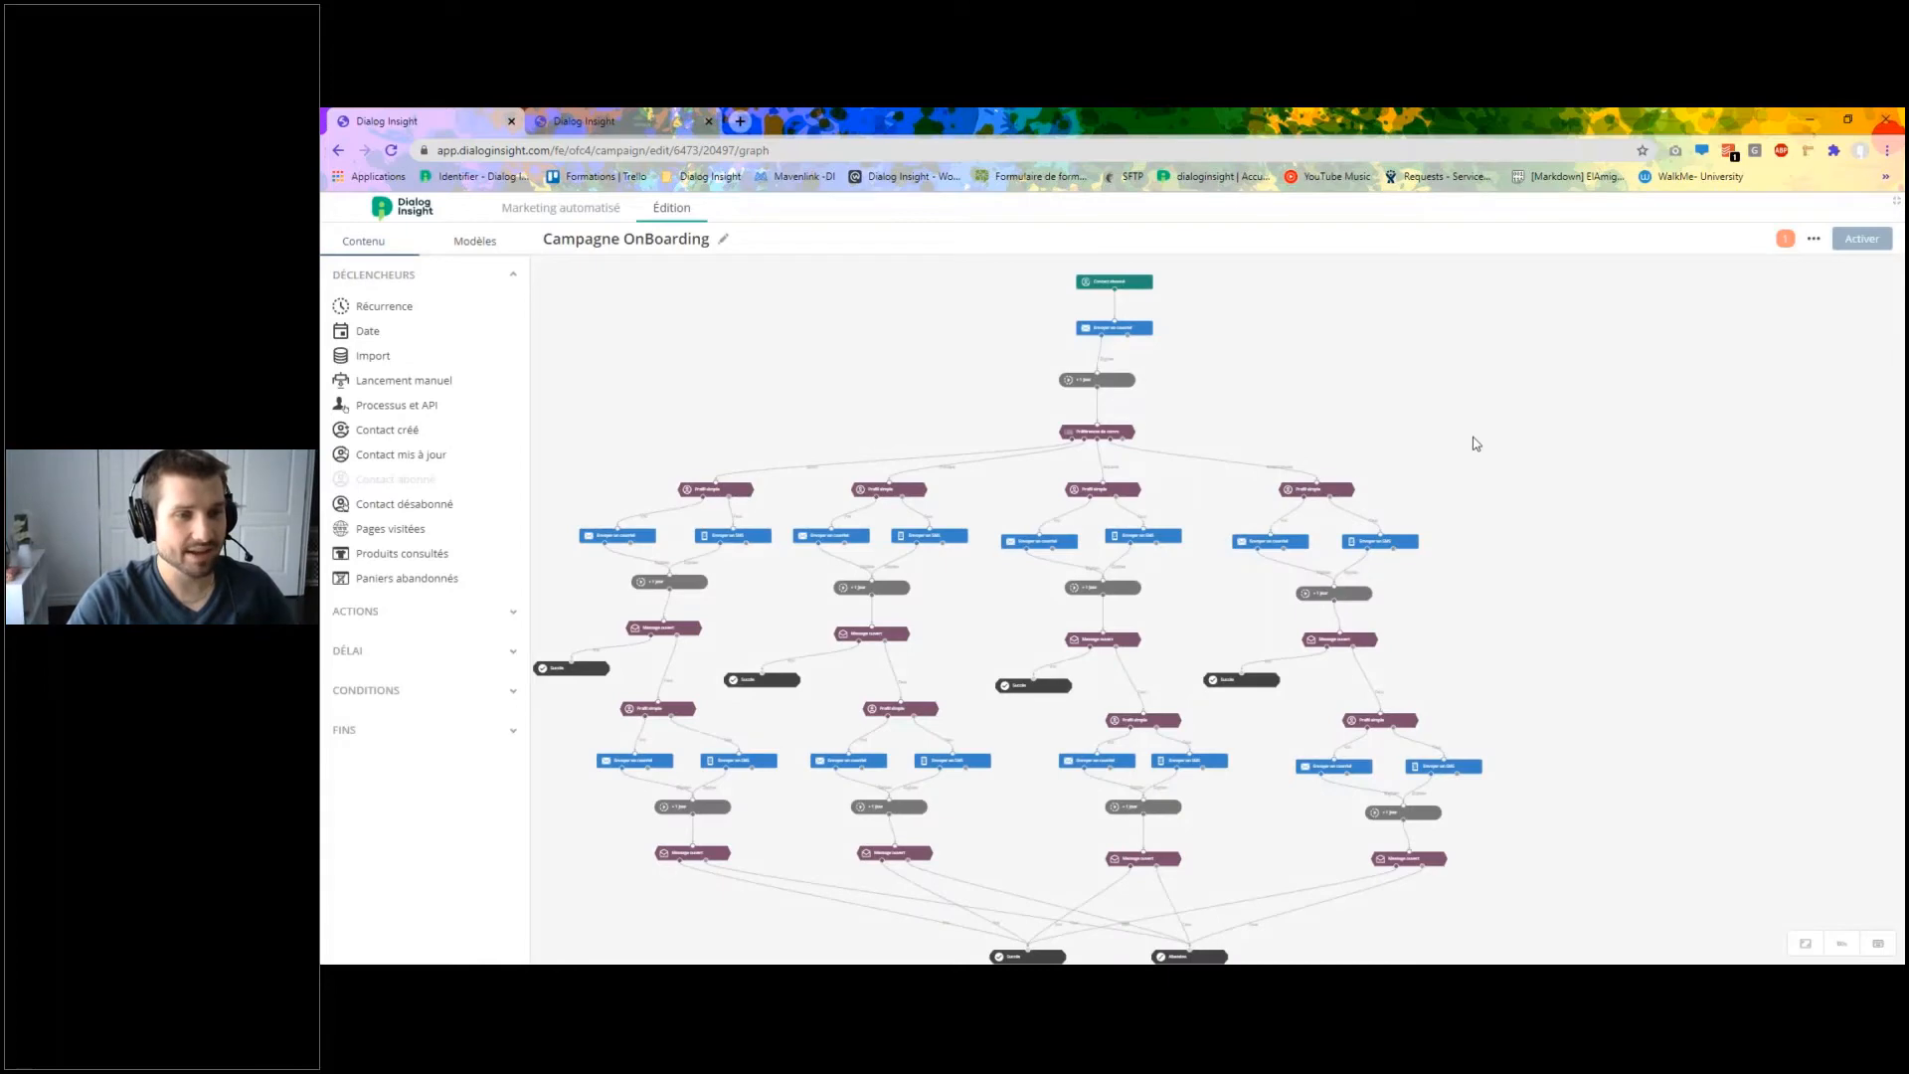
pyautogui.scroll(-1, 1477, 443)
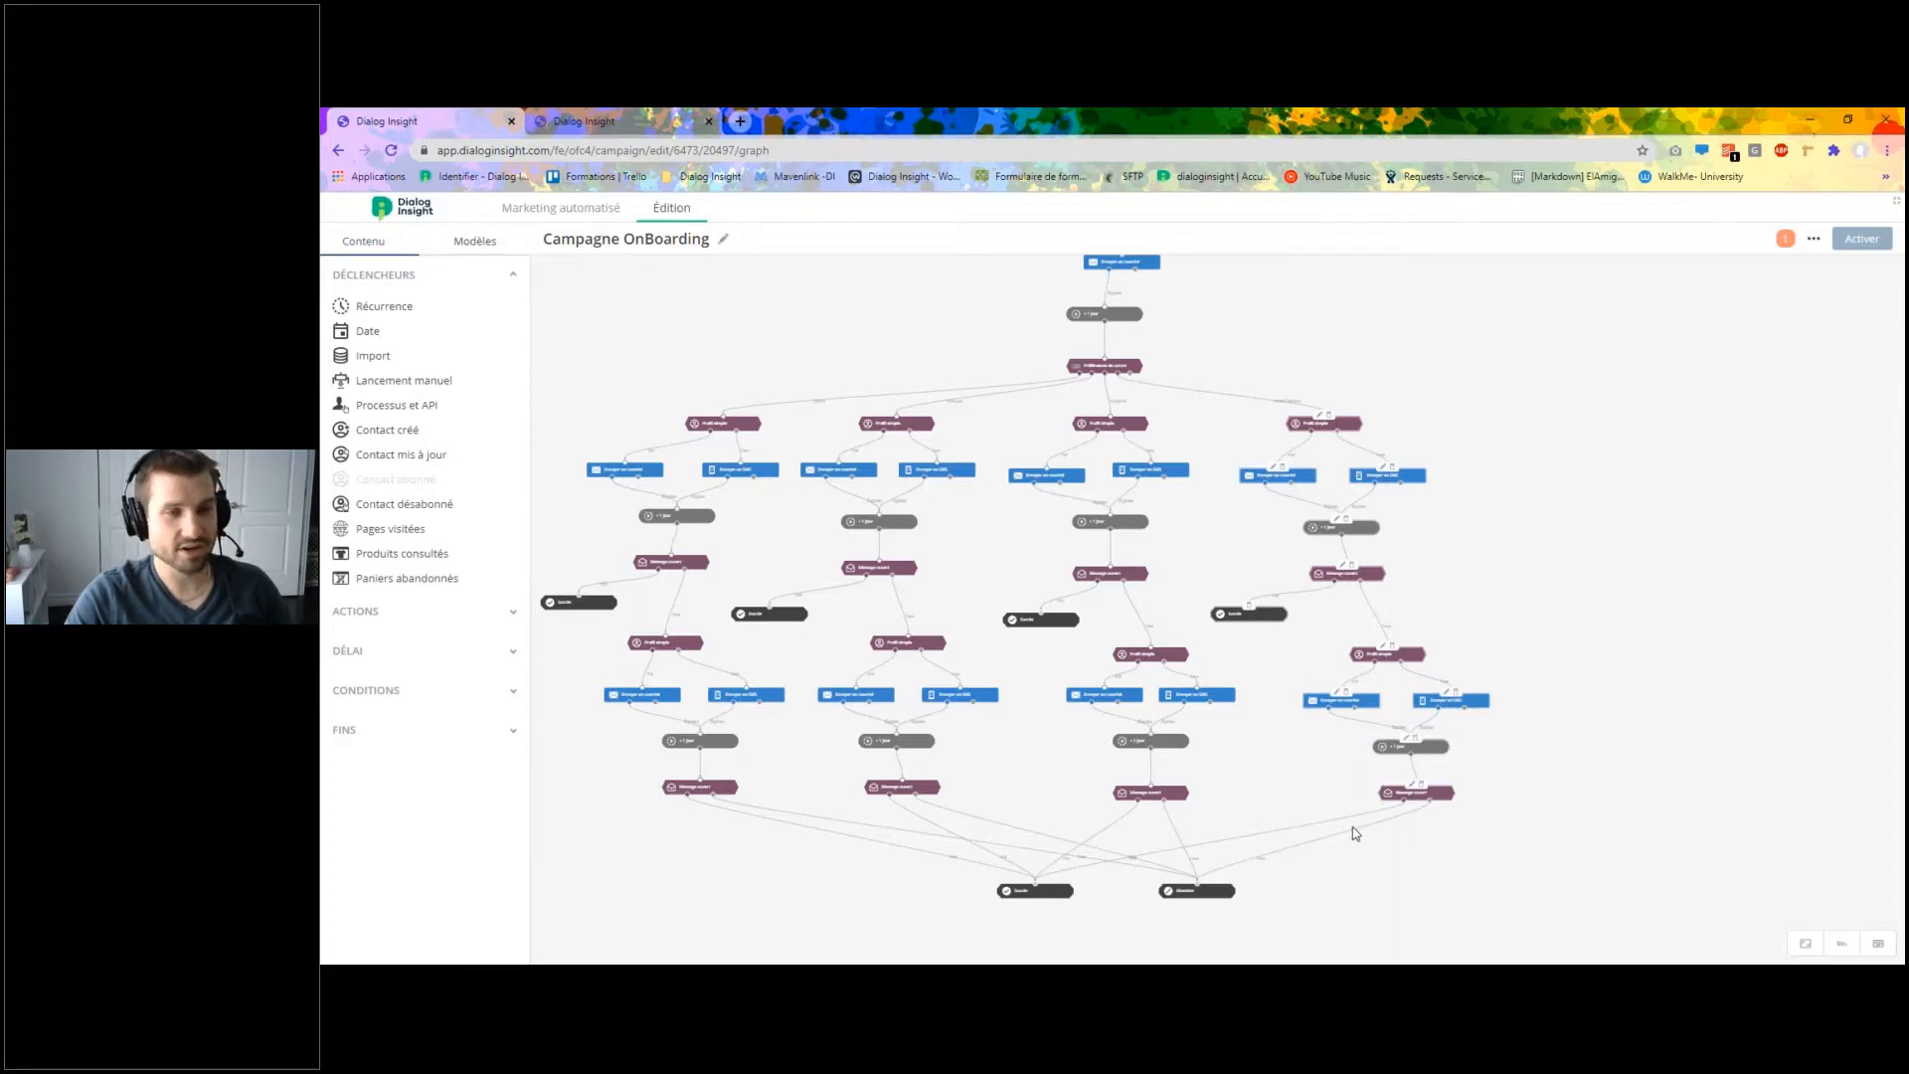
pyautogui.hotkey('ctrl', 'v')
# Place the pasted branch copy below the rightmost branch, then pan back to the graph's top.
pyautogui.moveTo(1623, 810); pyautogui.dragTo(1548, 471)
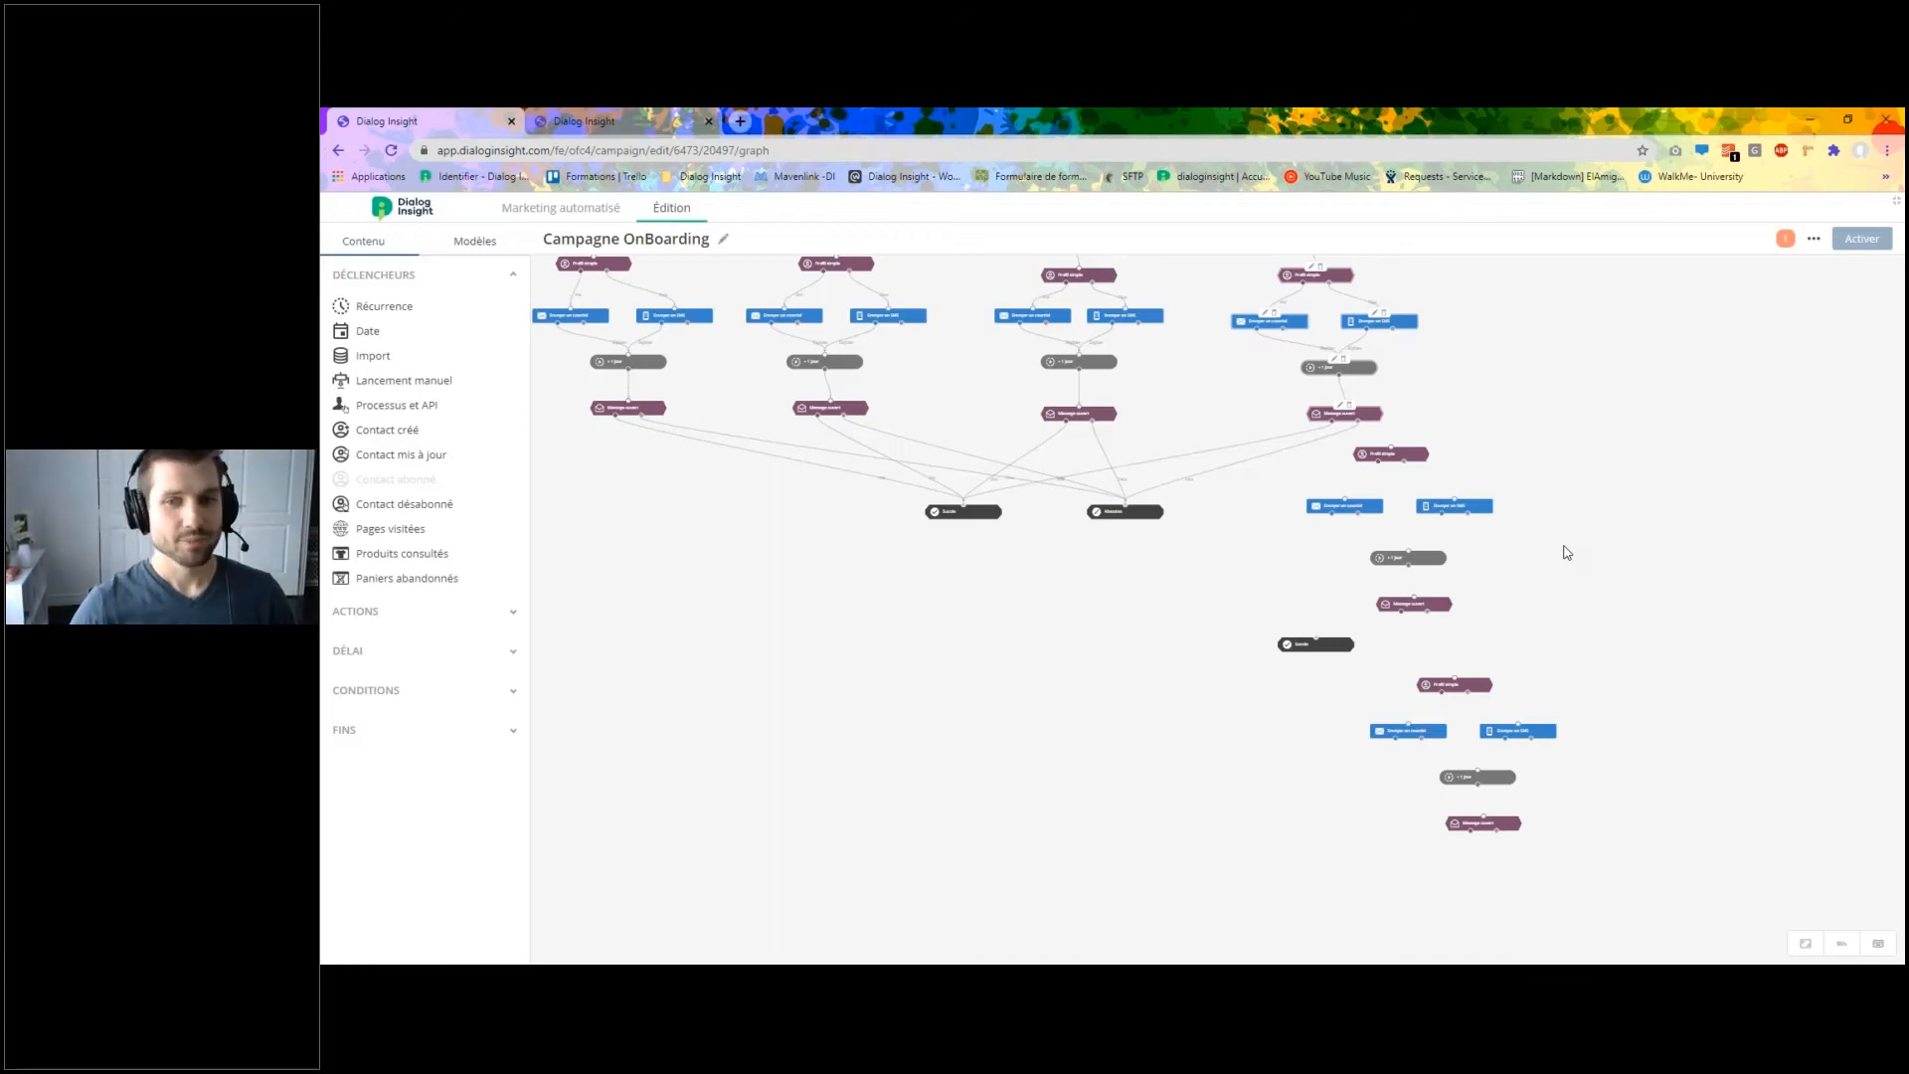
pyautogui.scroll(3, 1553, 448)
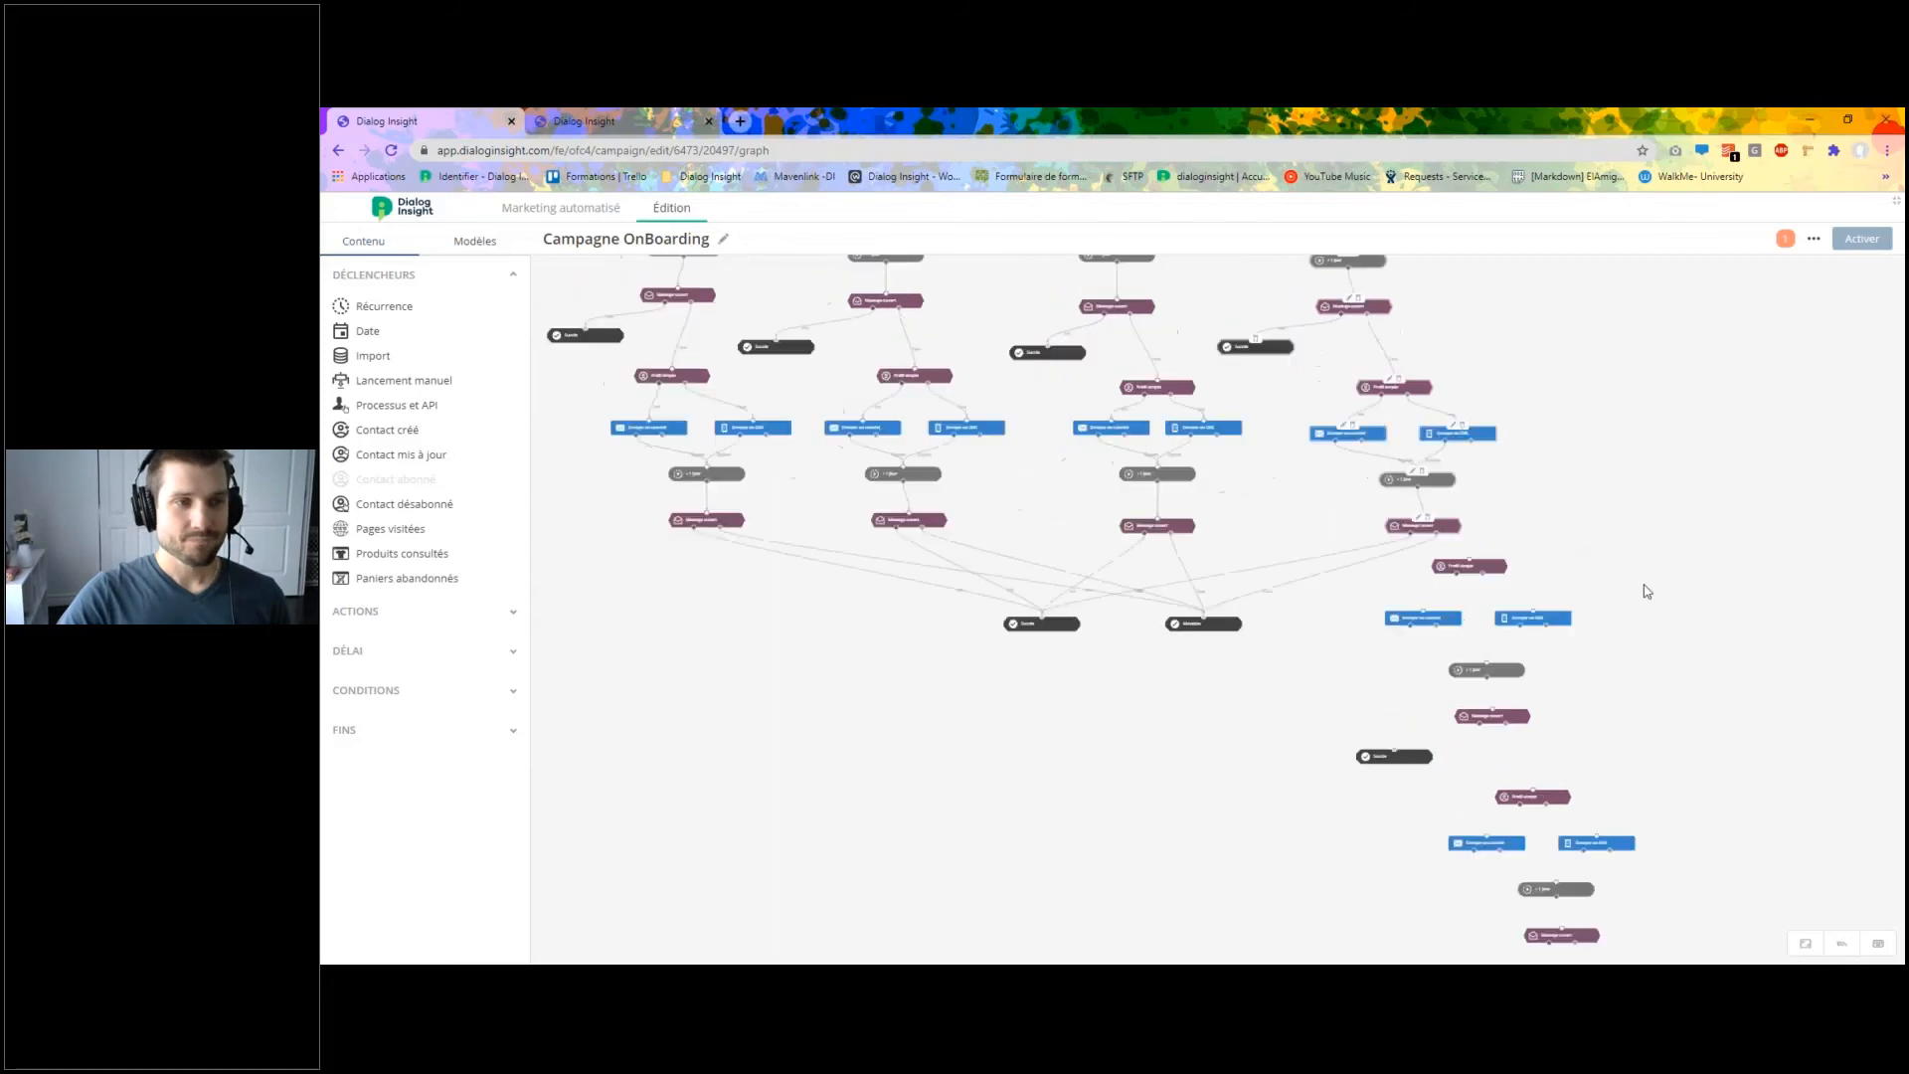
pyautogui.moveTo(1588, 434); pyautogui.dragTo(1664, 600)
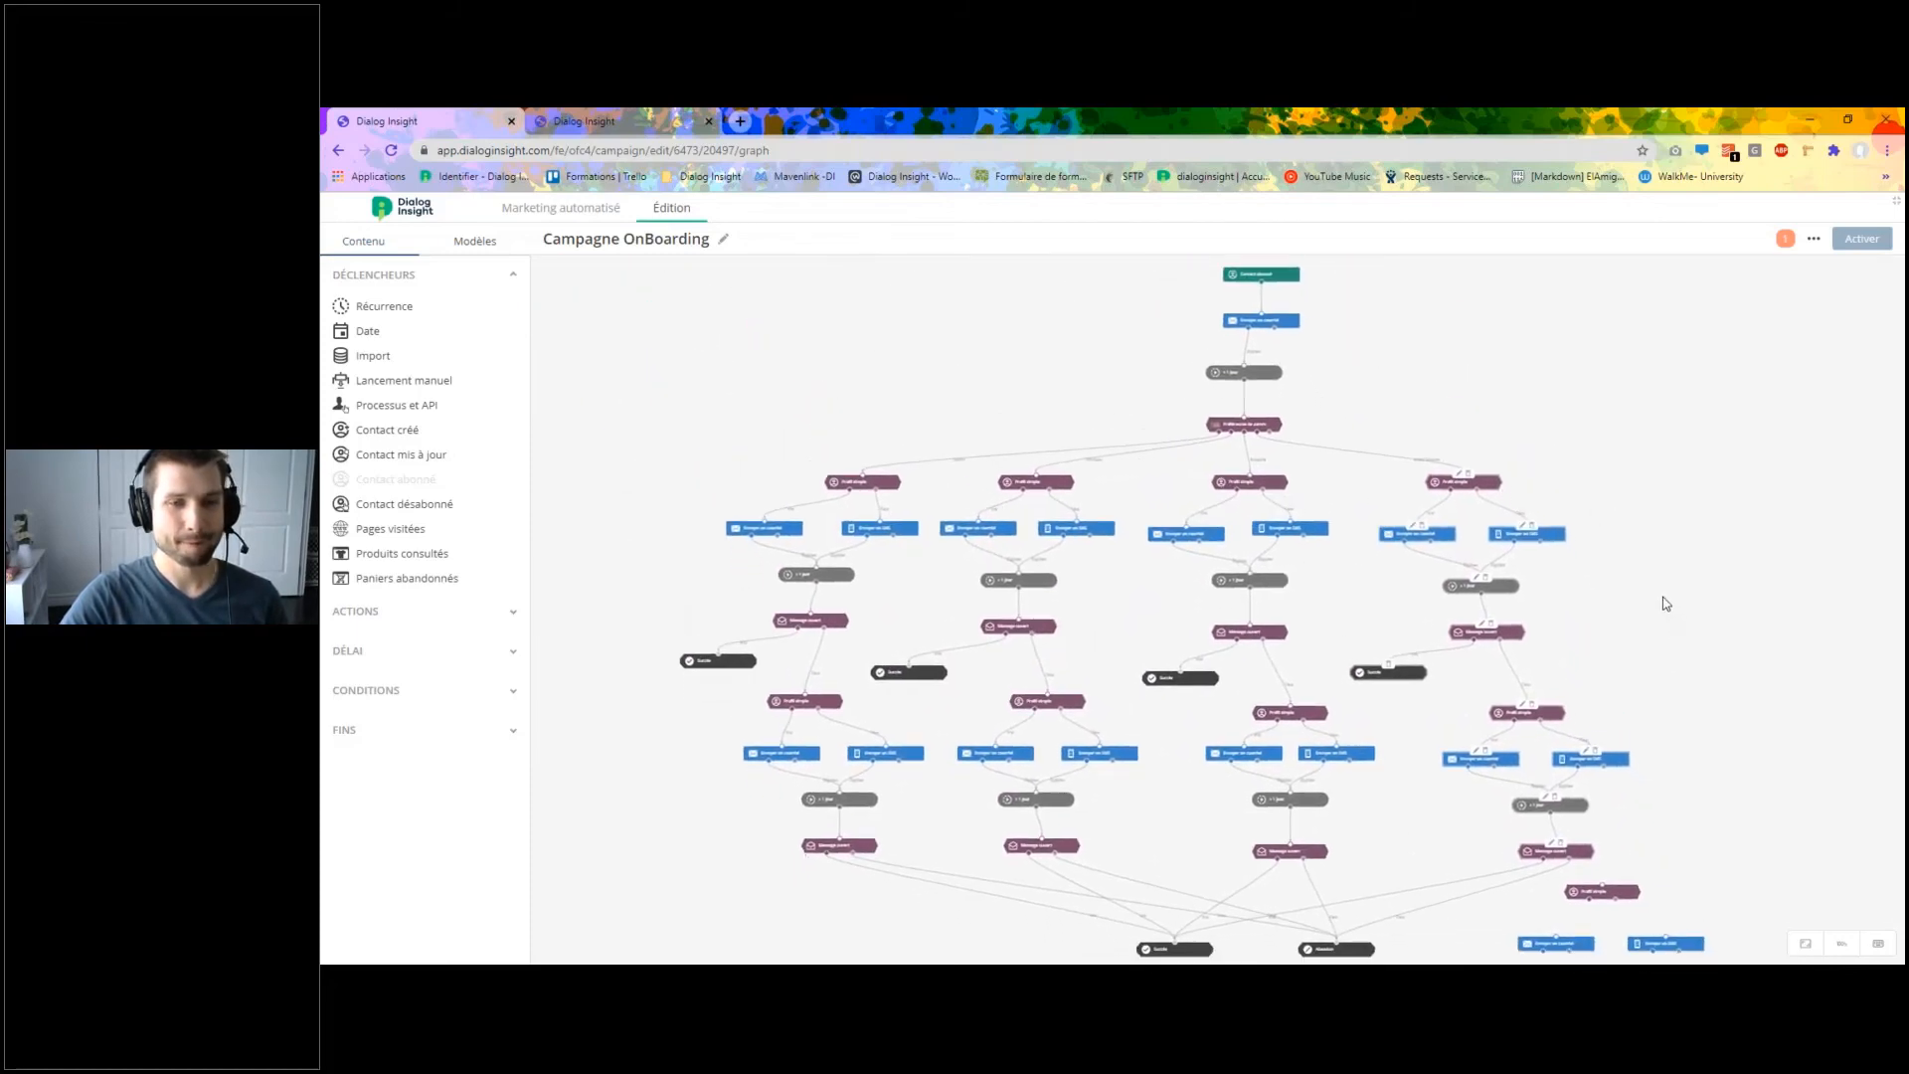